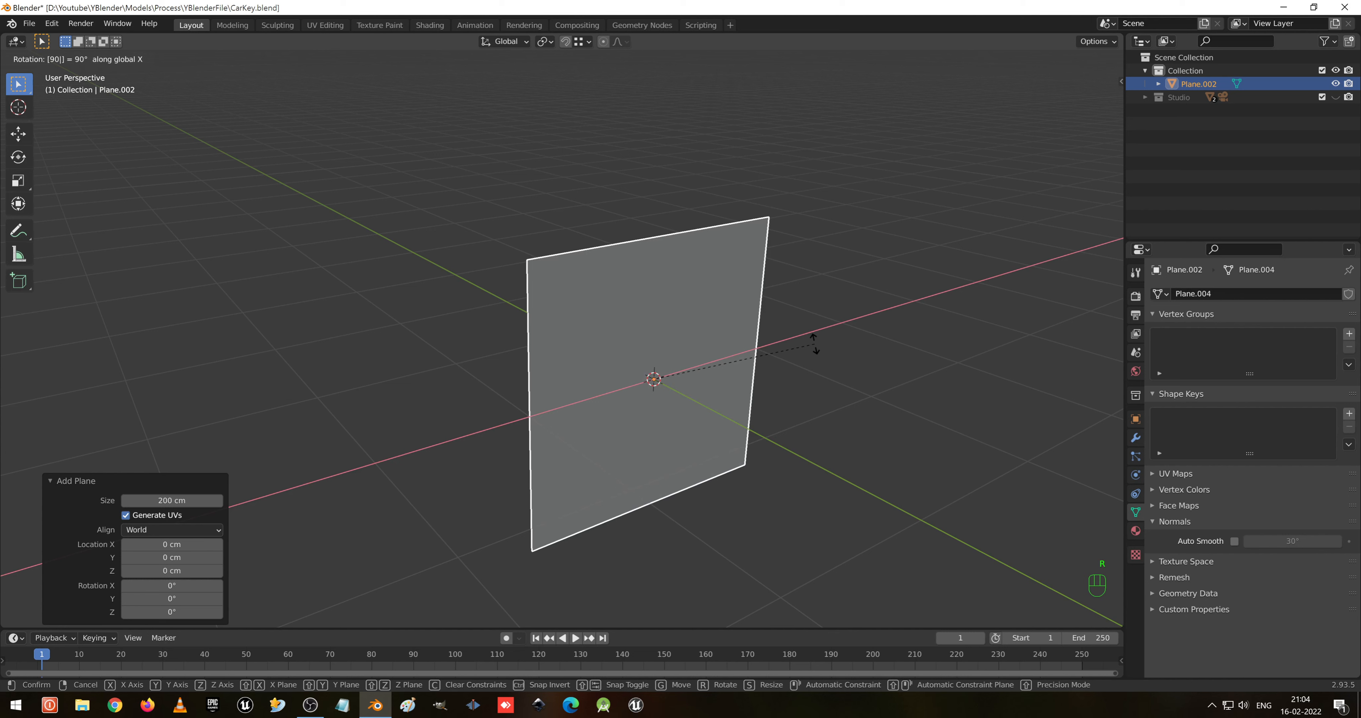
- Rotate the plane 90° about the global X axis and scale it along Z to about 0.114
{"action": "key", "text": "Return"}
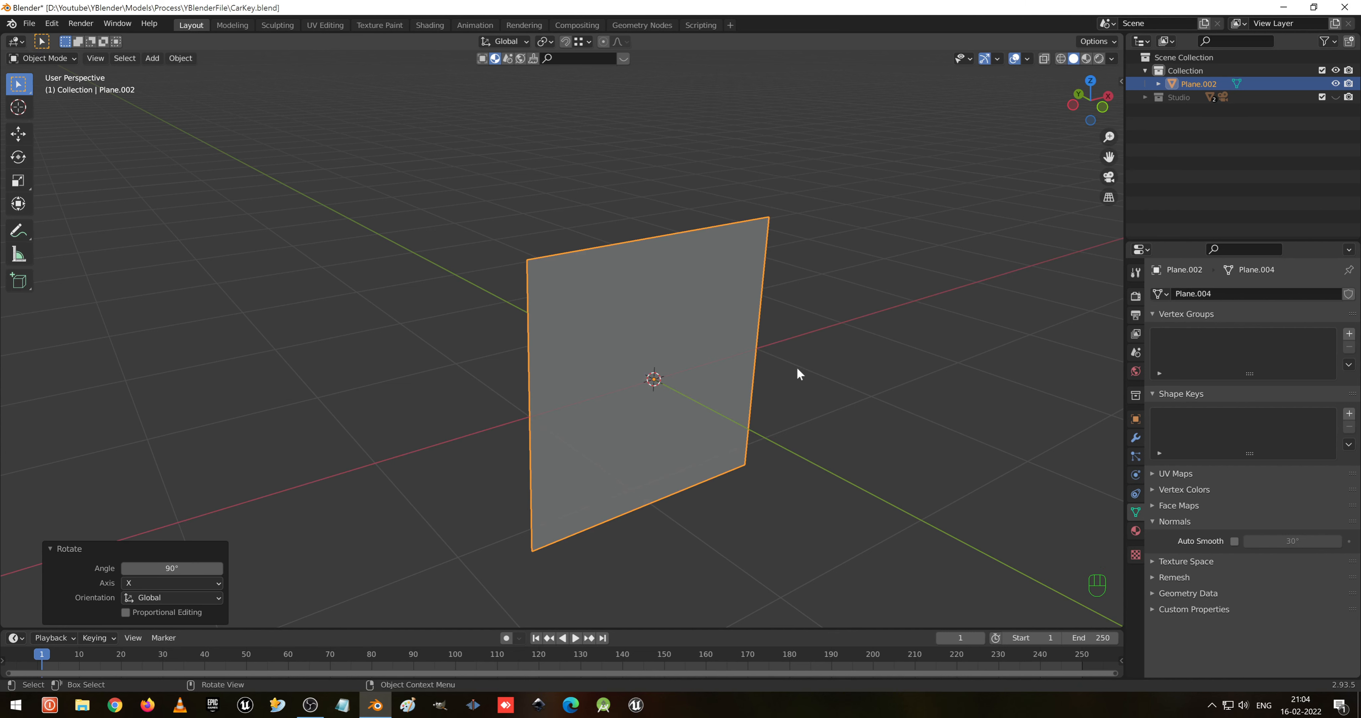
{"action": "key", "text": "s"}
{"action": "key", "text": "z"}
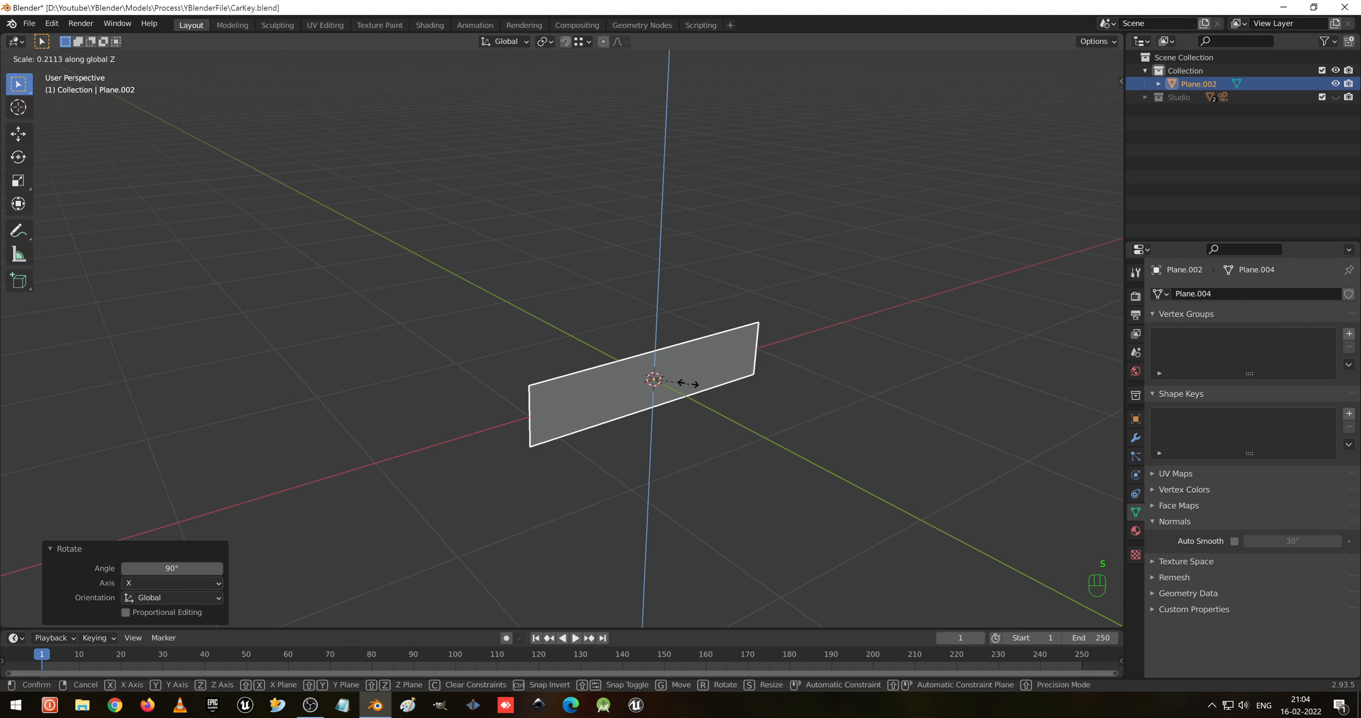
{"action": "left_click", "coordinate": [673, 378]}
- Scale the upright plane to about 0.369 along X, and enlarge it uniformly by about 1.63
{"action": "key", "text": "s"}
{"action": "key", "text": "x"}
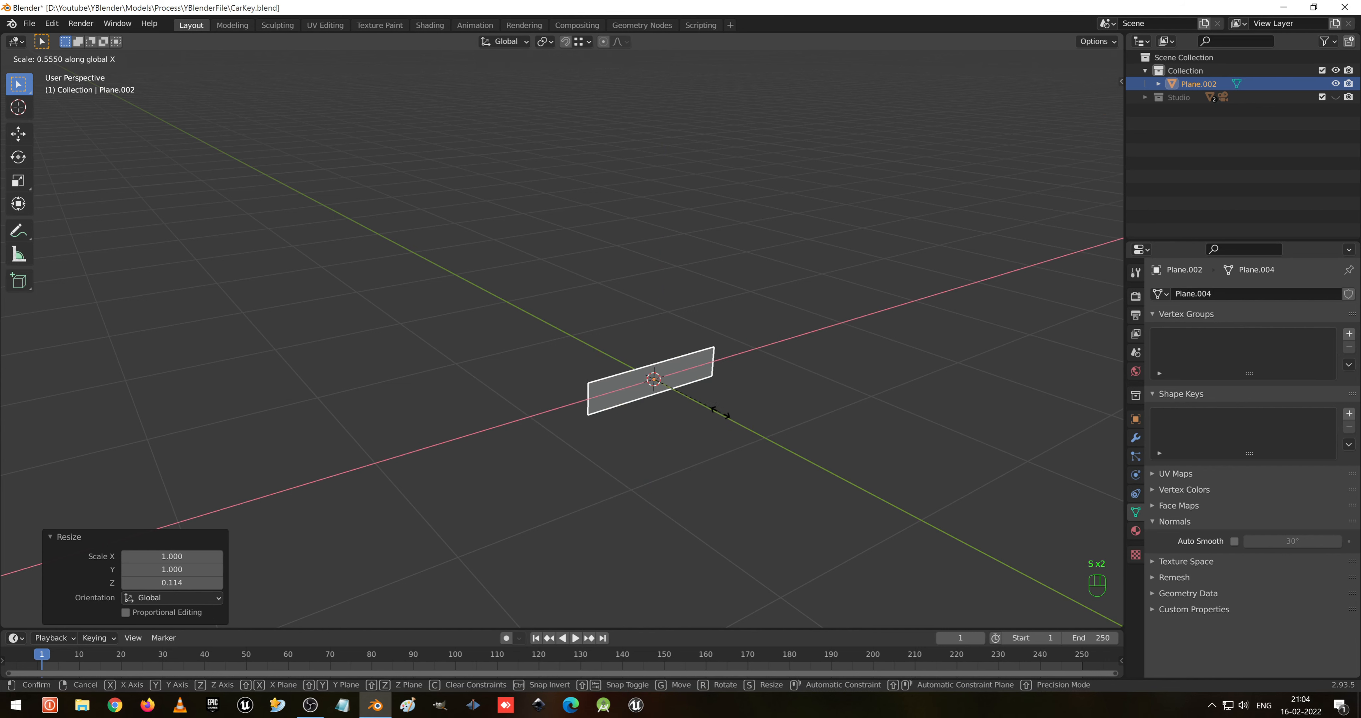
{"action": "left_click", "coordinate": [697, 404]}
{"action": "scroll", "coordinate": [695, 411], "scroll_direction": "up", "scroll_amount": 3}
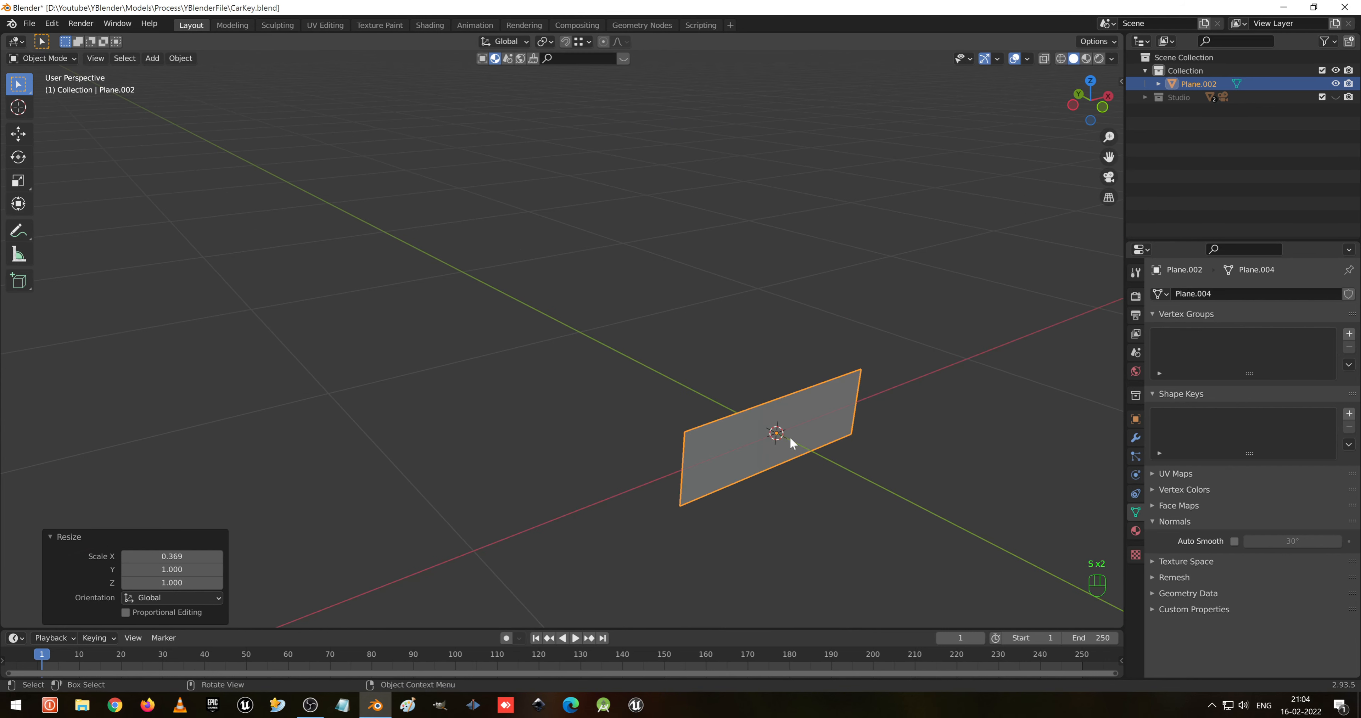
{"action": "key", "text": "KP_Decimal"}
{"action": "key", "text": "s"}
{"action": "left_click", "coordinate": [873, 381]}
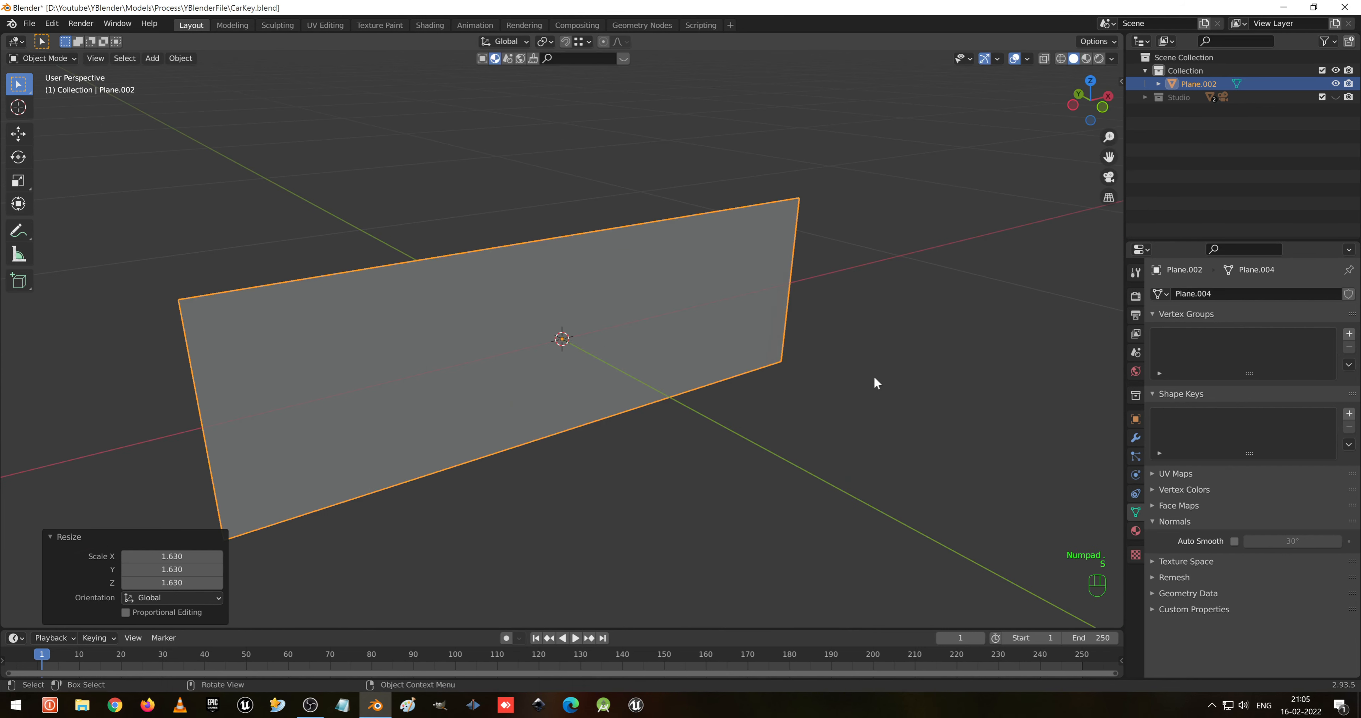
- Scale the plane to about 0.948 along X and about 0.268 along Z to make a long strip
{"action": "key", "text": "s"}
{"action": "key", "text": "x"}
{"action": "left_click", "coordinate": [811, 369]}
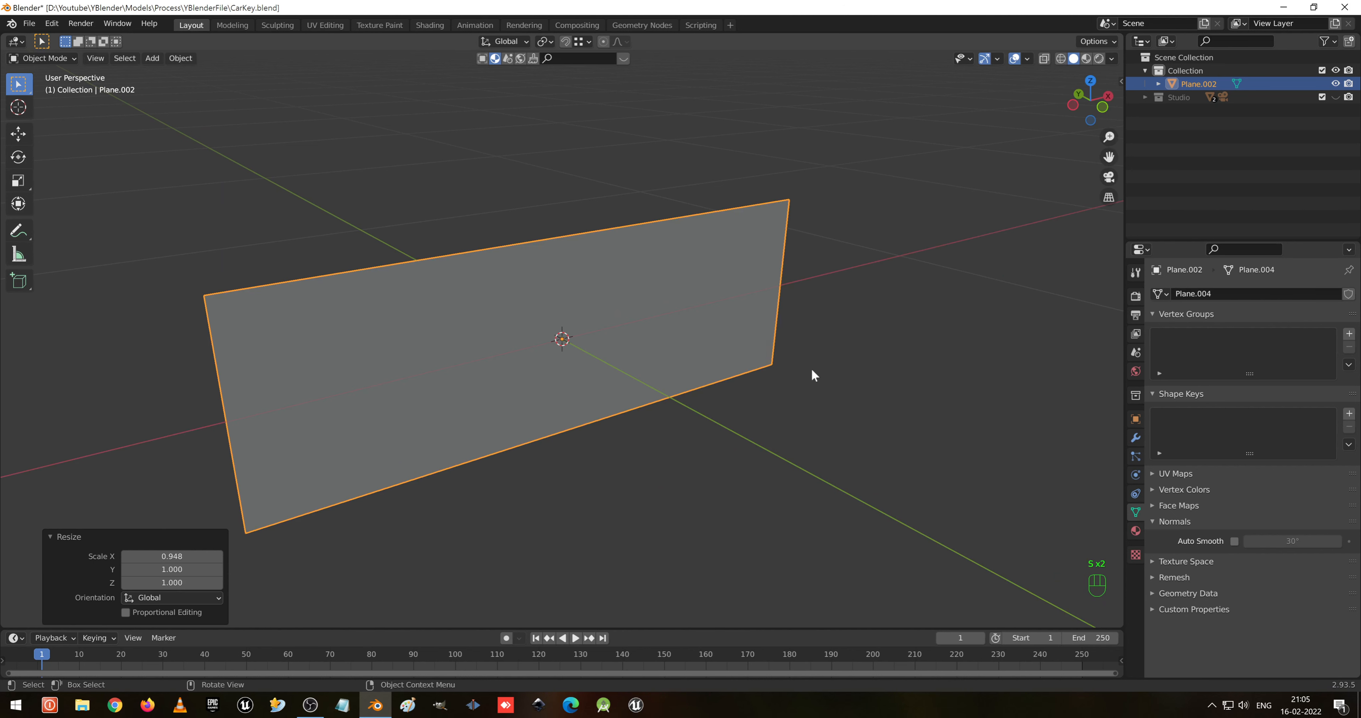
{"action": "key", "text": "s"}
{"action": "key", "text": "z"}
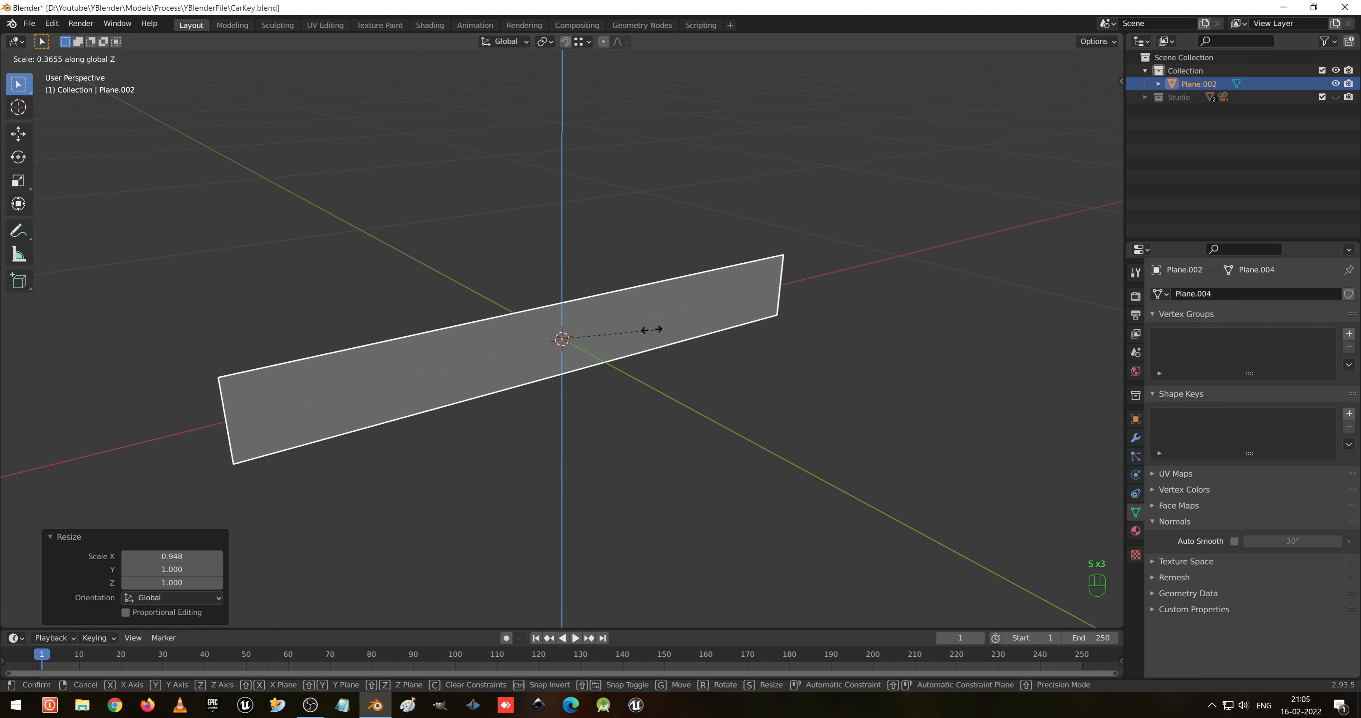
{"action": "left_click", "coordinate": [629, 327]}
- Shorten the strip to about 0.712 along X and apply its scale
{"action": "key", "text": "s"}
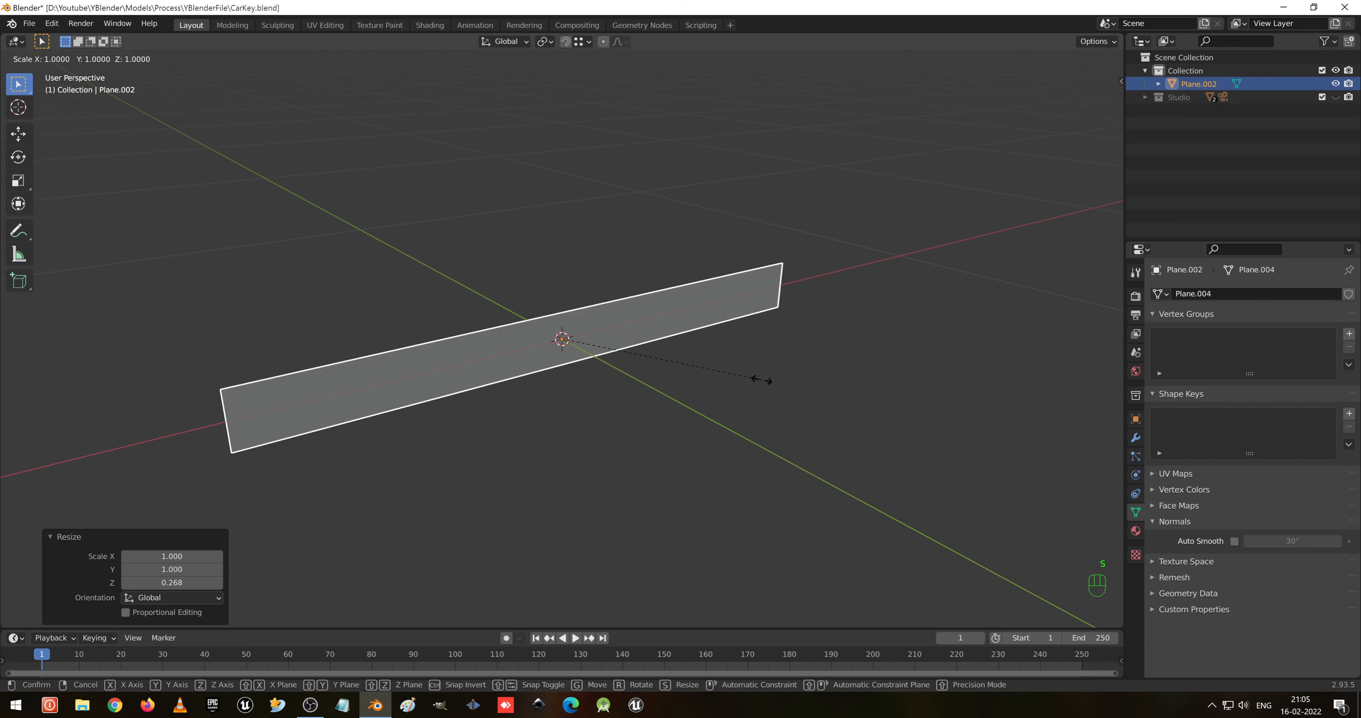
{"action": "key", "text": "x"}
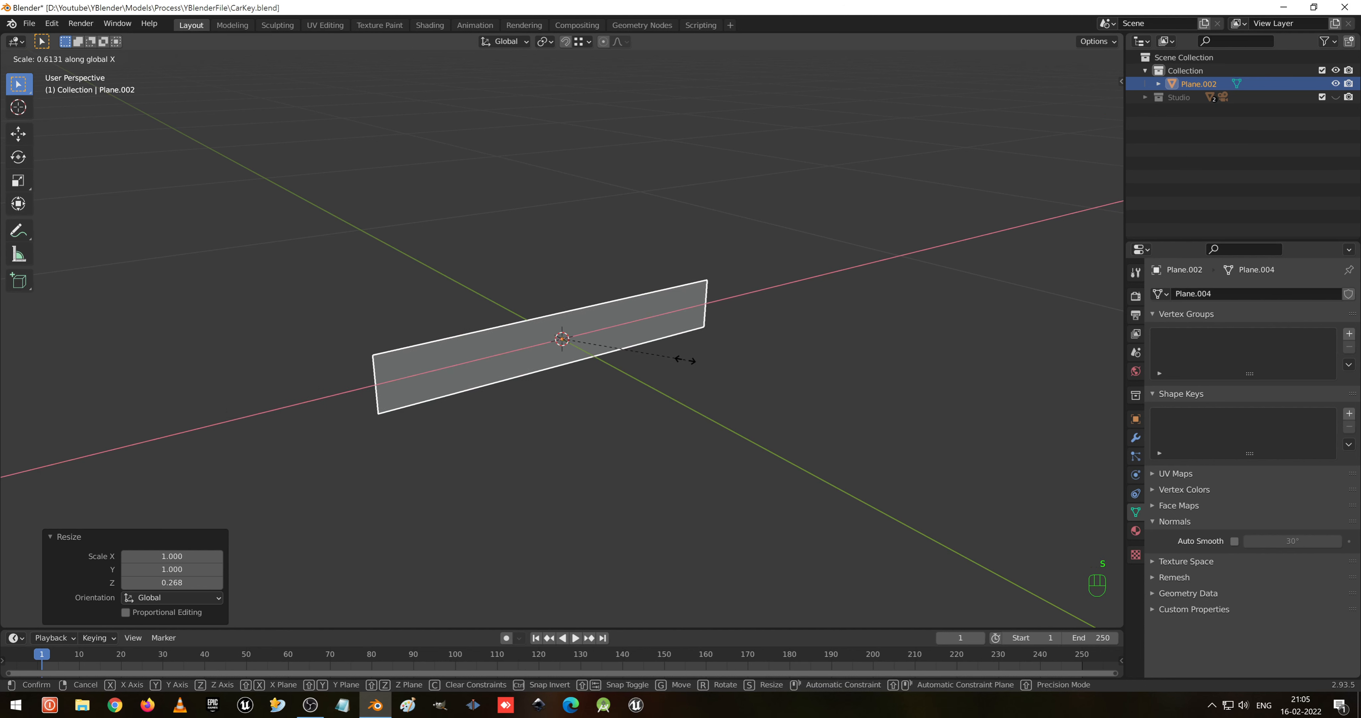
{"action": "left_click", "coordinate": [711, 364]}
{"action": "middle_click_drag", "start_coordinate": [710, 363], "coordinate": [642, 332]}
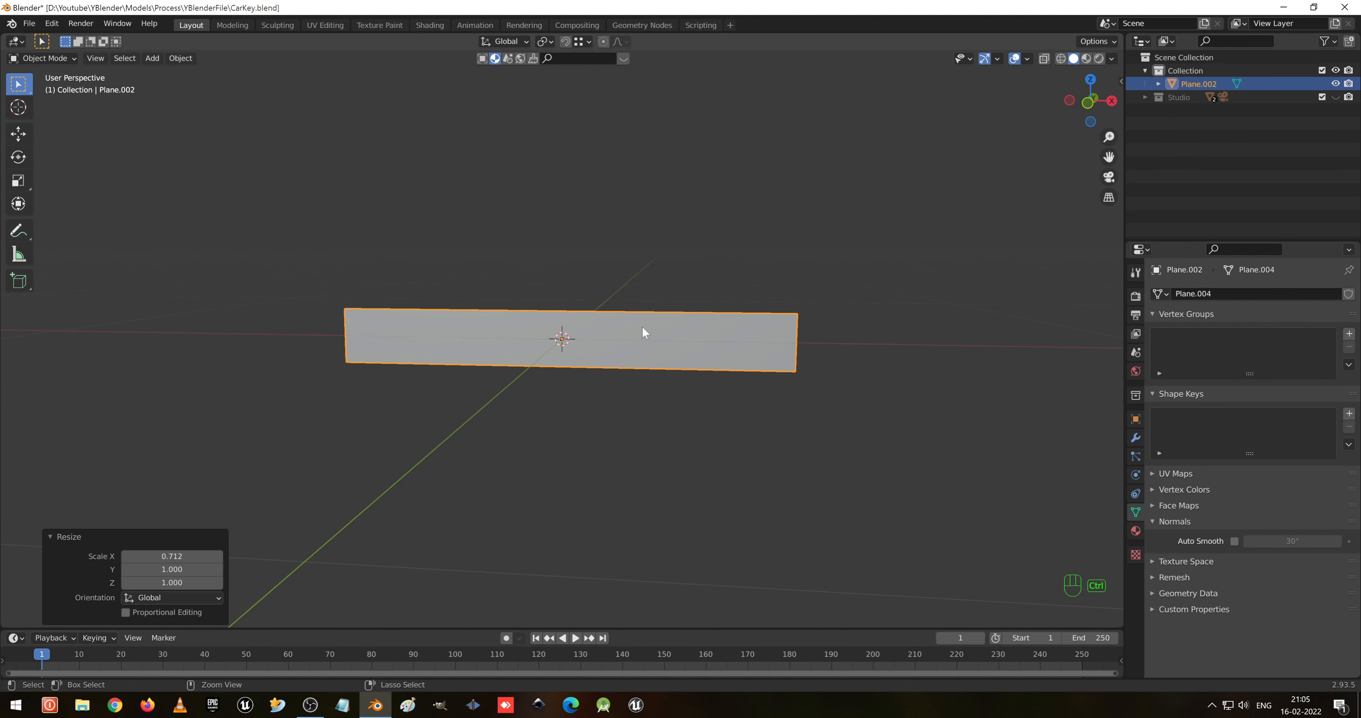
{"action": "key", "text": "ctrl+a"}
{"action": "left_click", "coordinate": [608, 319]}
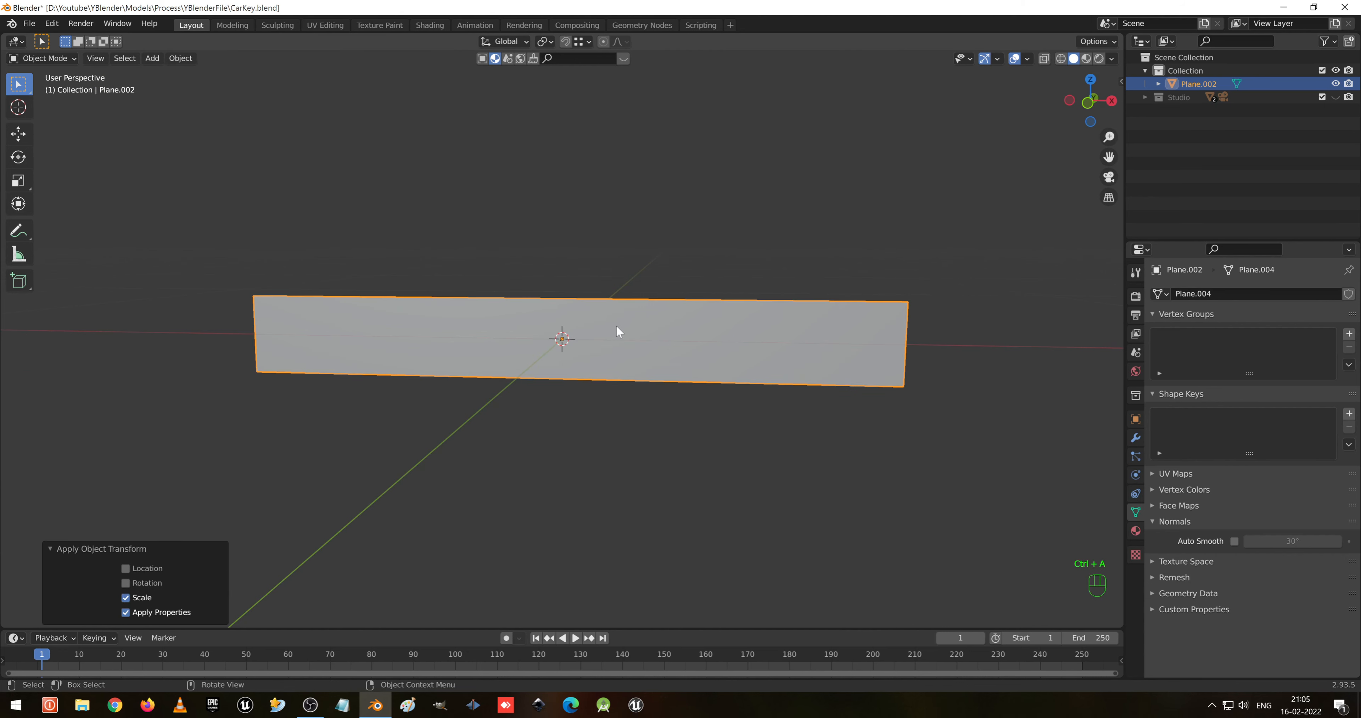
- In Edit Mode, add seven evenly spaced vertical loop cuts along the strip without sliding them
{"action": "scroll", "coordinate": [616, 325], "scroll_direction": "up", "scroll_amount": 2}
{"action": "key", "text": "Tab"}
{"action": "key", "text": "ctrl+r"}
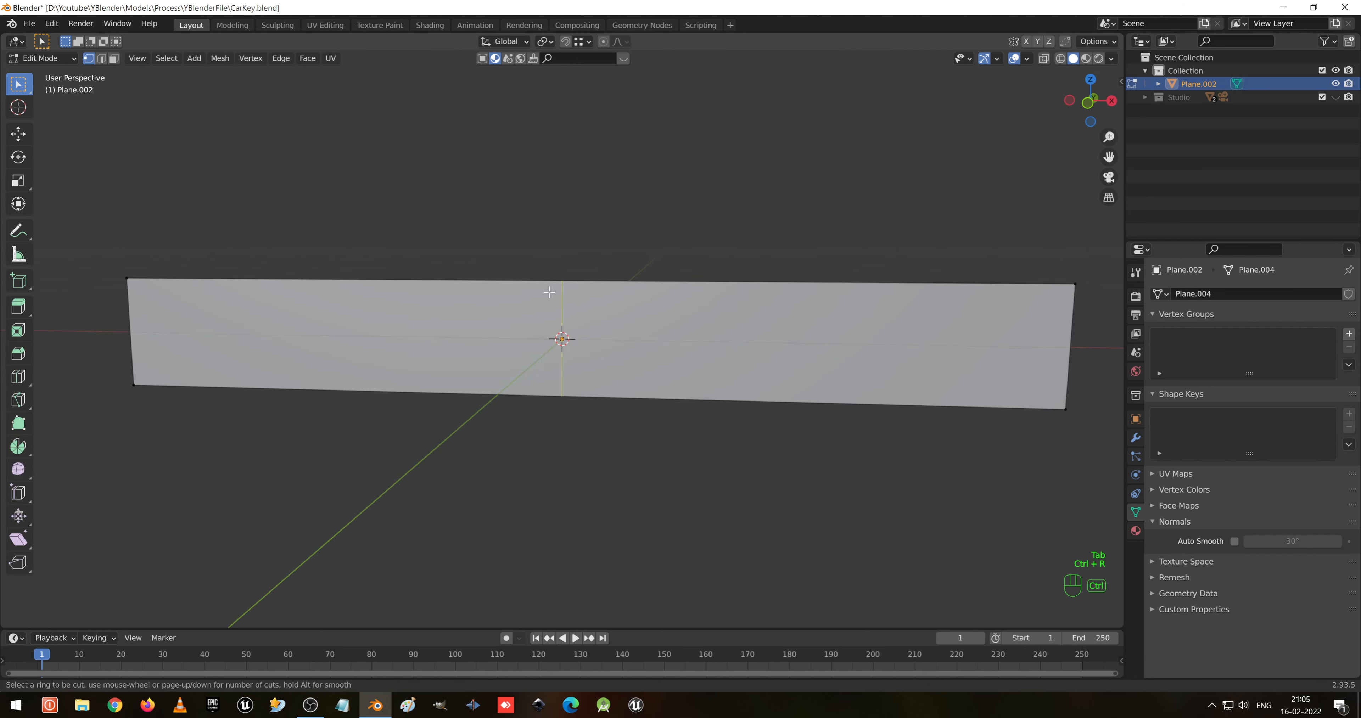
{"action": "scroll", "coordinate": [549, 291], "scroll_direction": "up", "scroll_amount": 6}
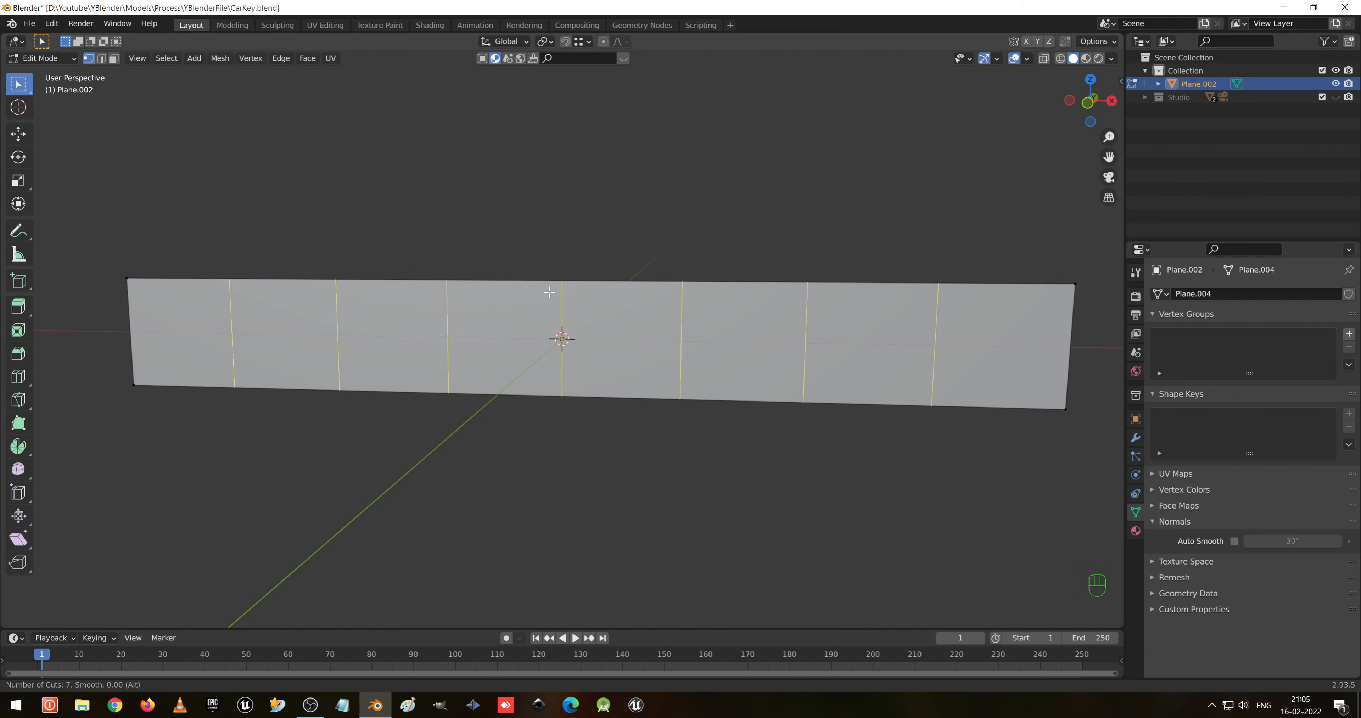
{"action": "left_click", "coordinate": [549, 291]}
{"action": "right_click", "coordinate": [547, 290]}
- In front view, lower the upper corner vertex at the strip's +X end about 9.25 cm along Z to form the pointed tip
{"action": "left_click", "coordinate": [1049, 283]}
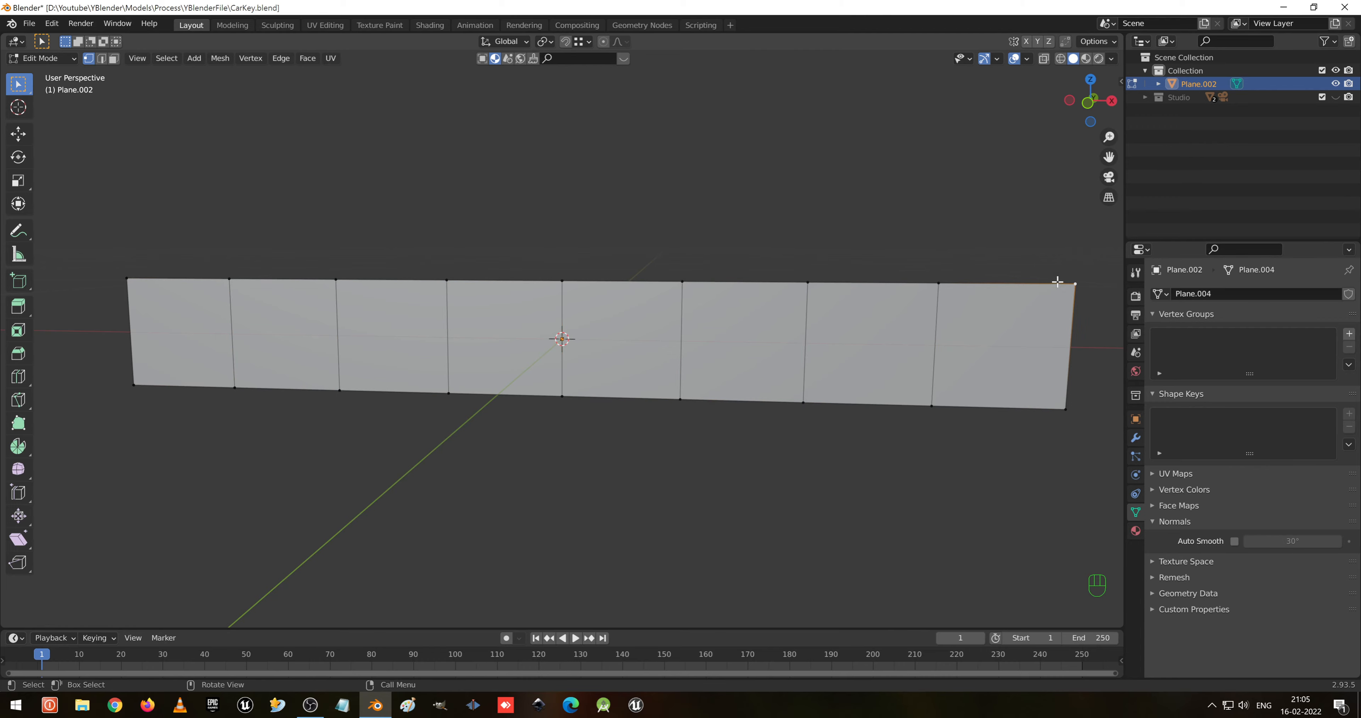
{"action": "key", "text": "KP_1"}
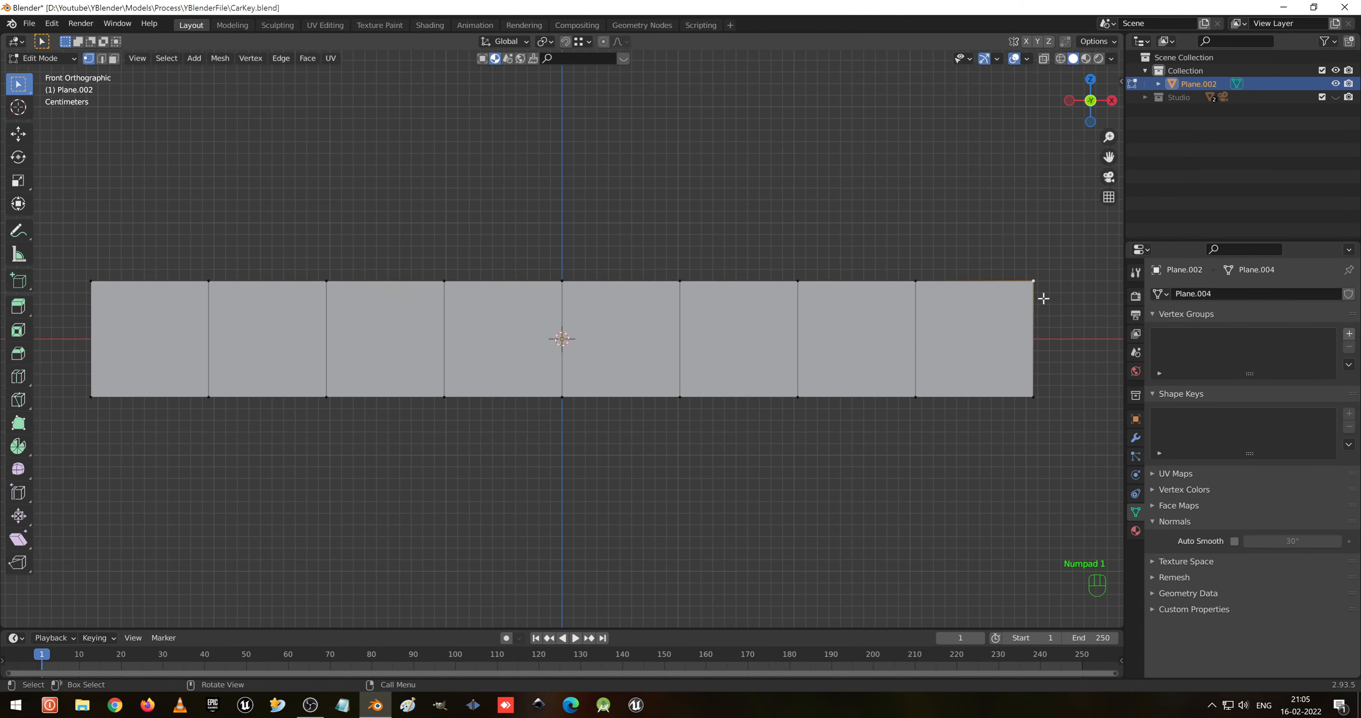
{"action": "key", "text": "g"}
{"action": "key", "text": "z"}
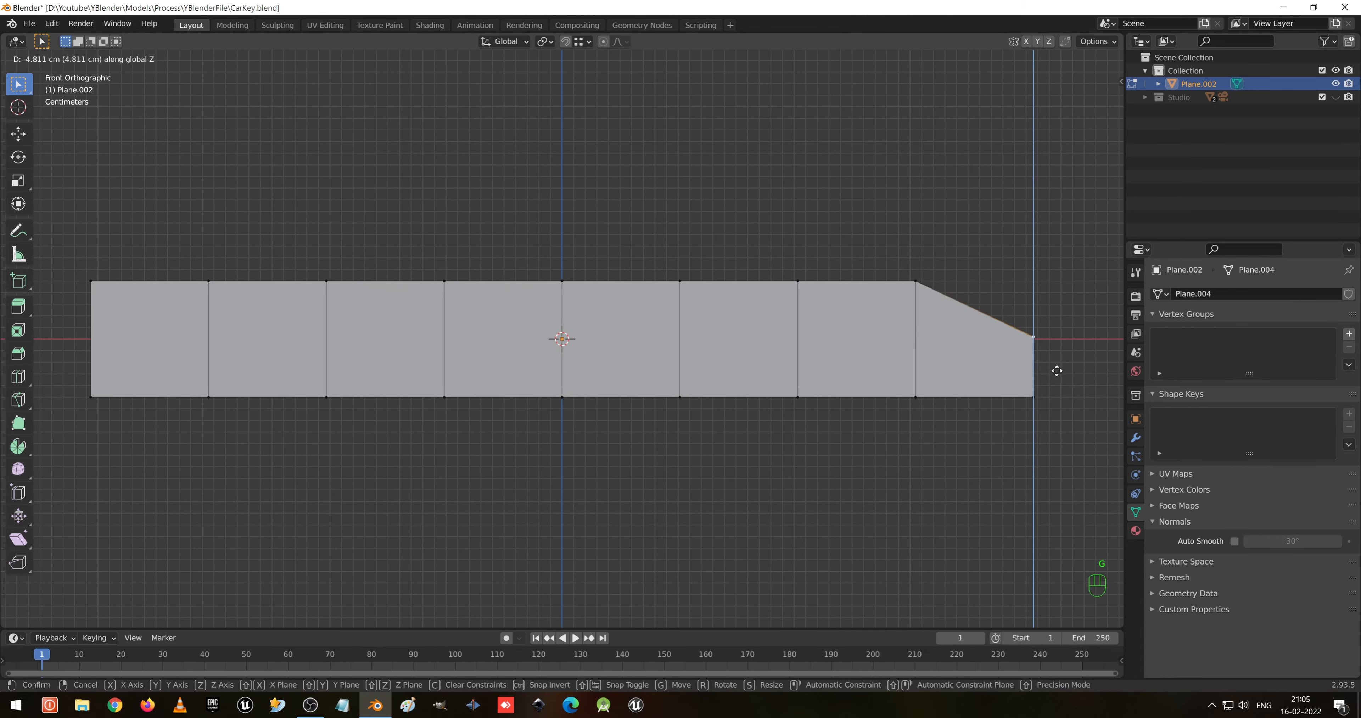
{"action": "left_click", "coordinate": [1062, 417]}
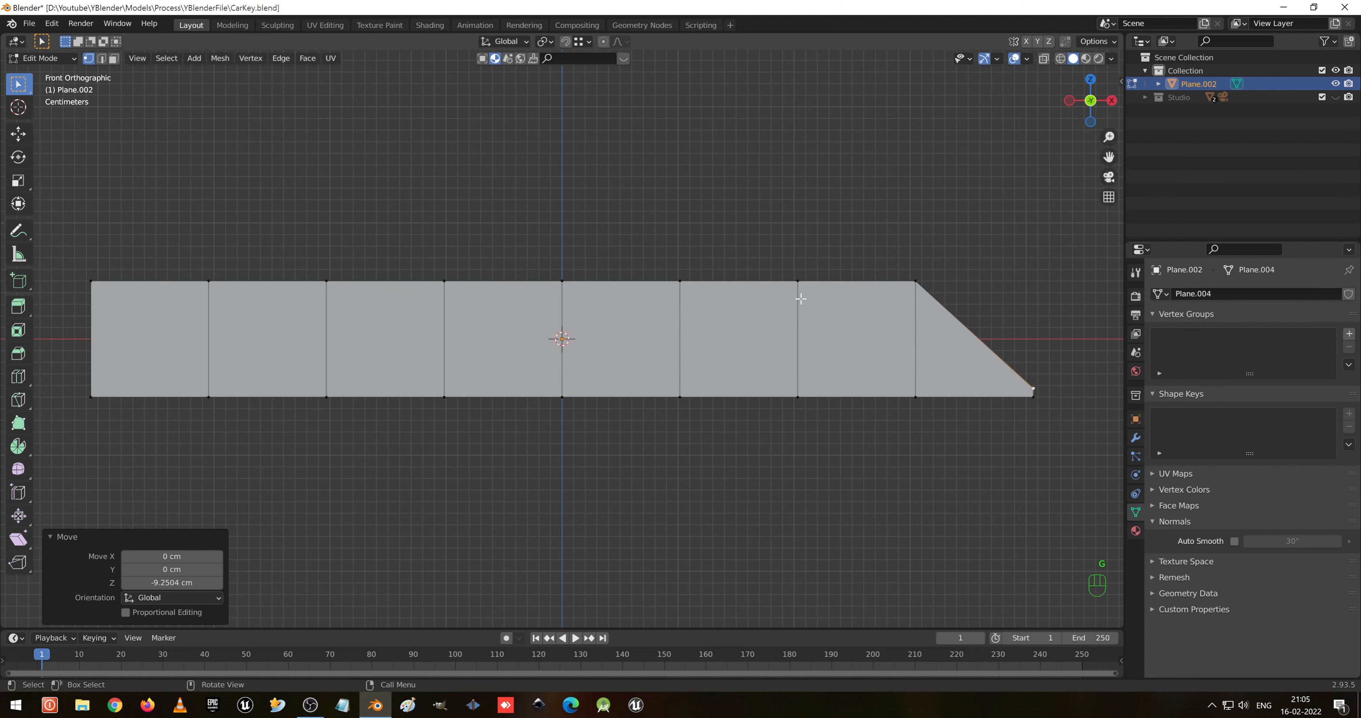
- Lower the top vertex of the second cut from the pointed tip about 4.7 cm along Z
{"action": "left_click", "coordinate": [787, 282]}
{"action": "key", "text": "g"}
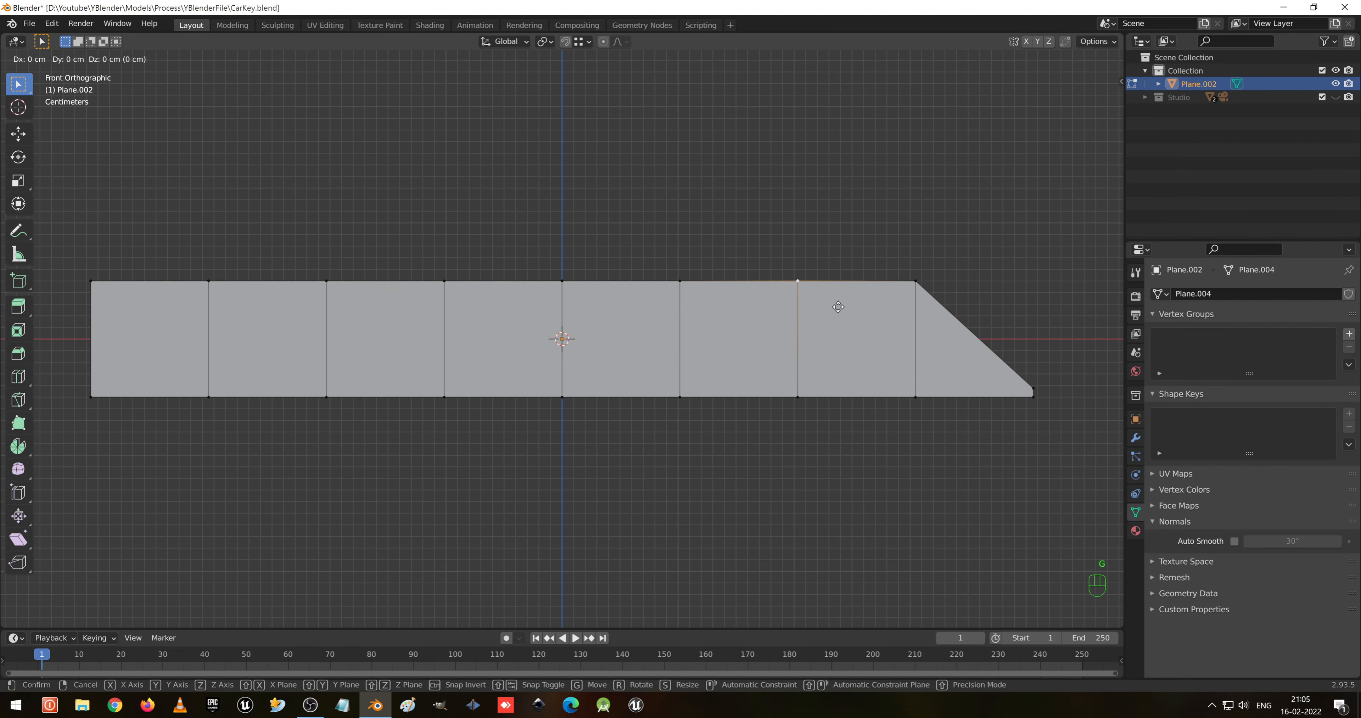
{"action": "key", "text": "z"}
{"action": "left_click", "coordinate": [838, 364]}
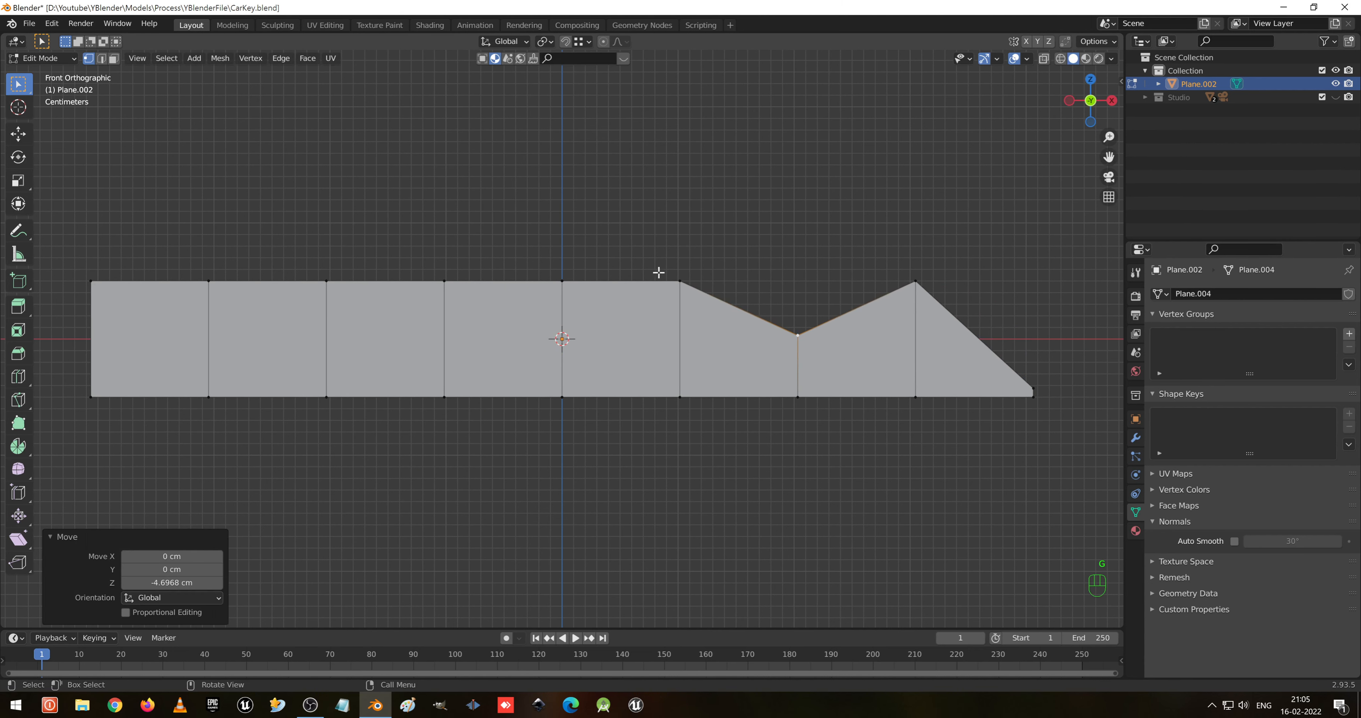
- Lower the top vertex of the first cut on the -X side of the origin to slightly below the strip's mid-height
{"action": "left_click", "coordinate": [425, 286]}
{"action": "key", "text": "g"}
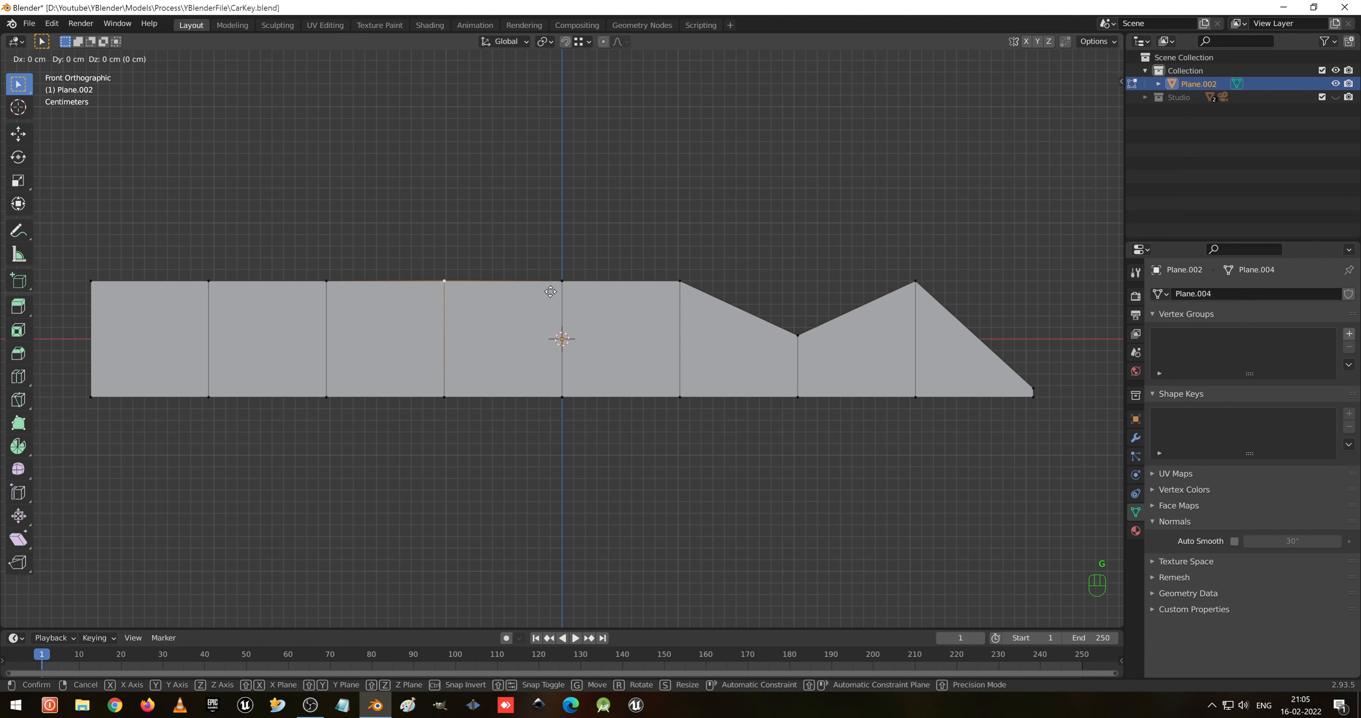
{"action": "key", "text": "z"}
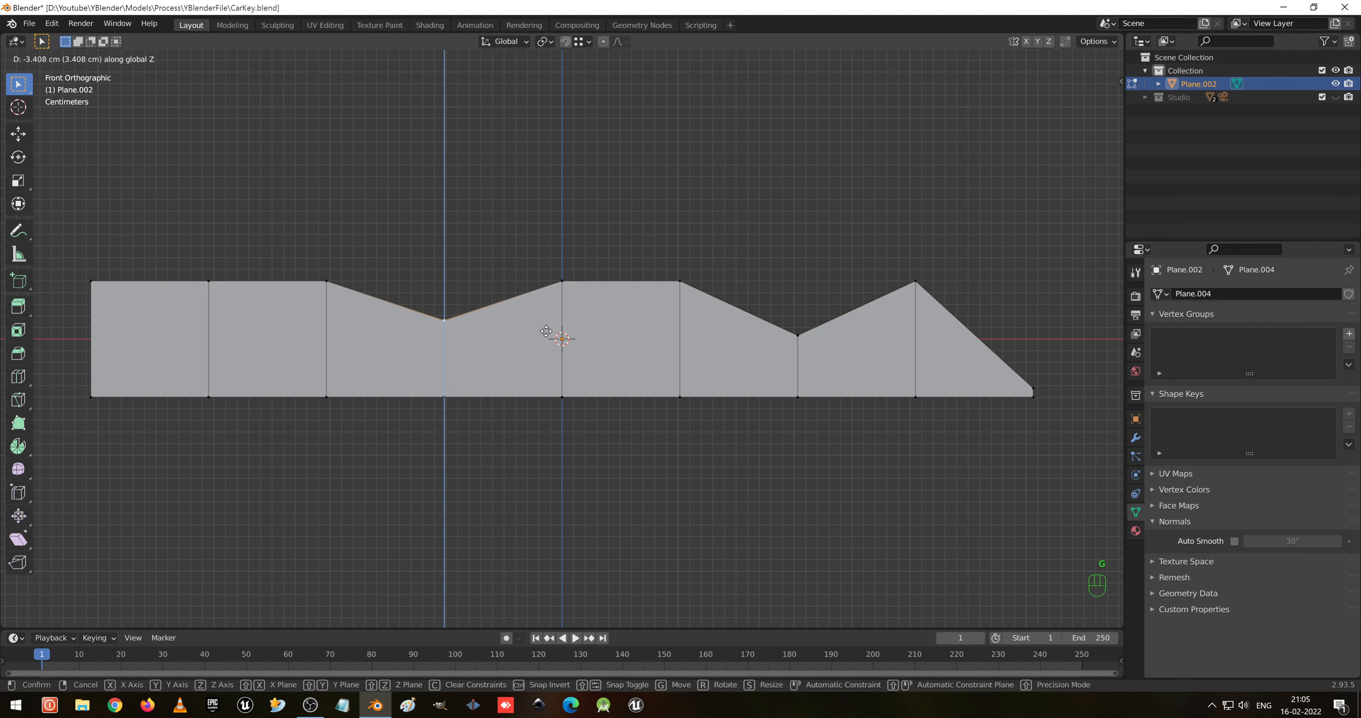
{"action": "left_click", "coordinate": [543, 367]}
- Lower the top vertices of the two cuts nearest the strip's -X end to about mid-height along Z
{"action": "left_click", "coordinate": [354, 293]}
{"action": "key", "text": "g"}
{"action": "key", "text": "z"}
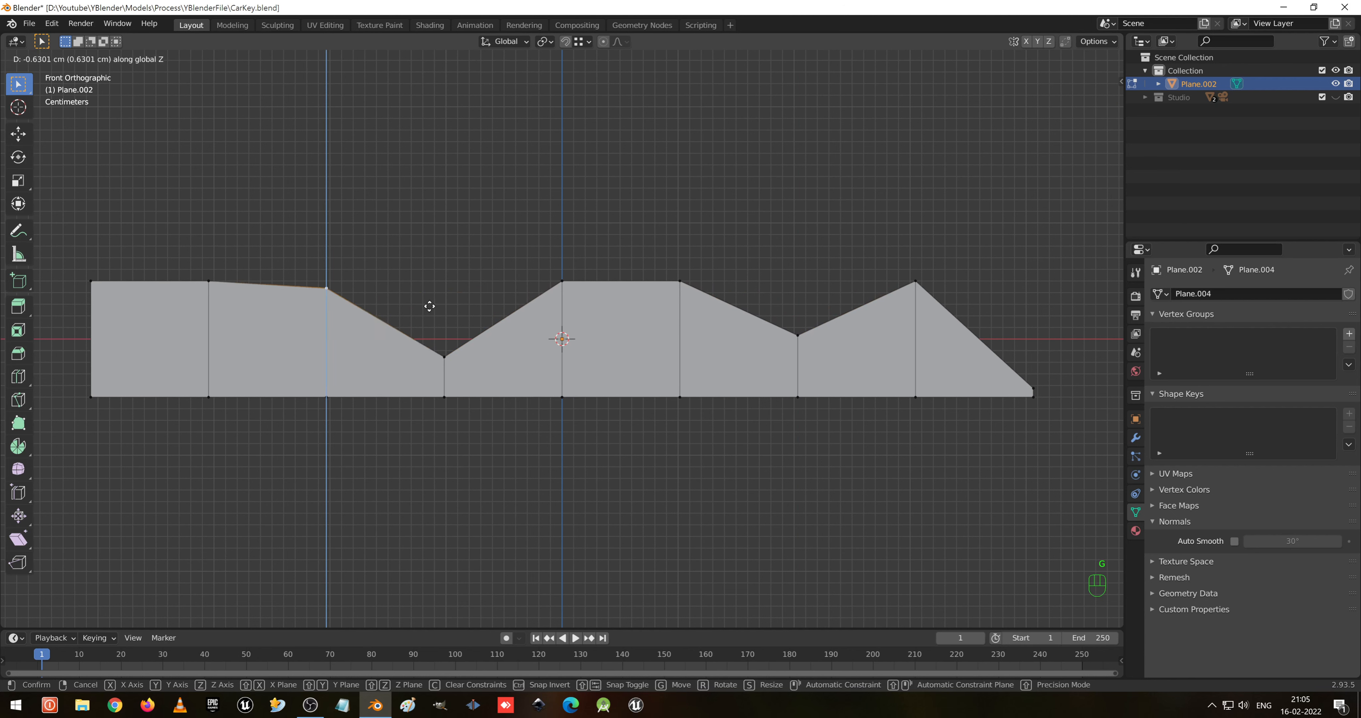
{"action": "left_click", "coordinate": [423, 338]}
{"action": "left_click", "coordinate": [195, 282]}
{"action": "key", "text": "g"}
{"action": "key", "text": "z"}
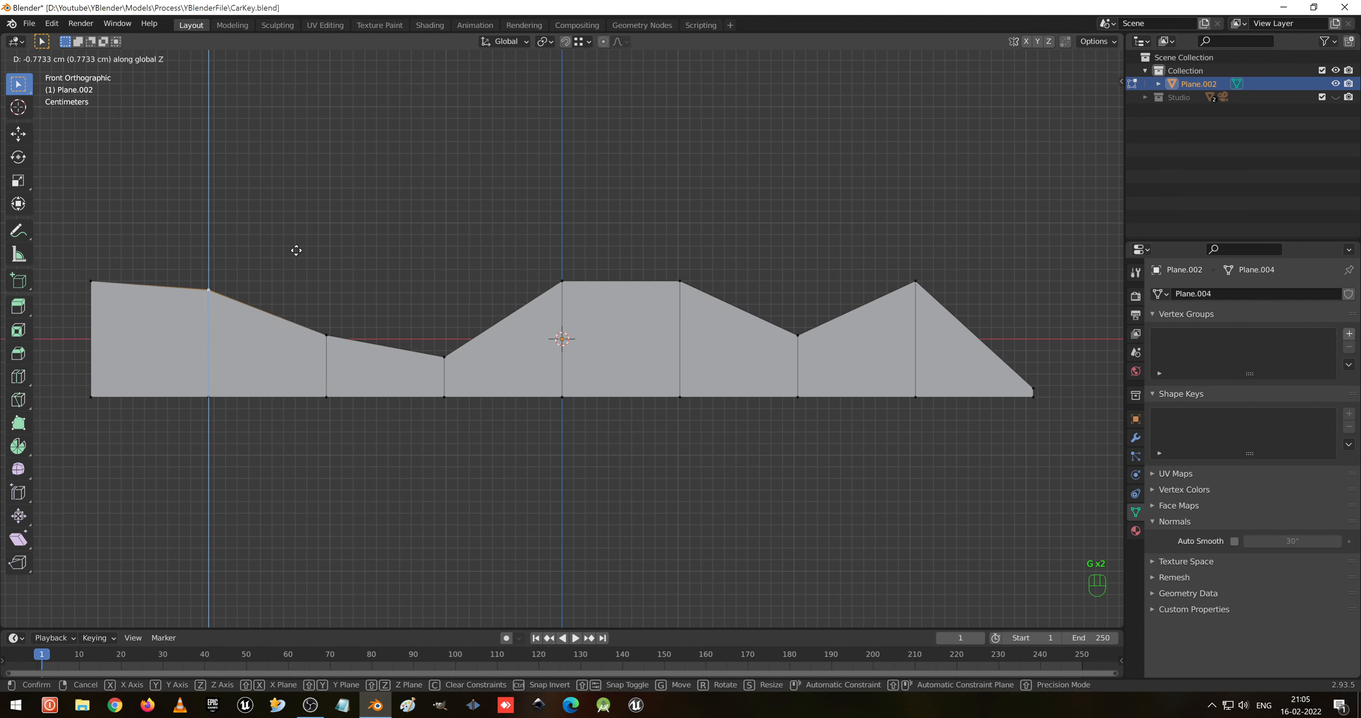
{"action": "left_click", "coordinate": [286, 284]}
- Raise the top vertex of the second cut from the -X end about 2.92 cm along Z to form a tooth
{"action": "left_click", "coordinate": [354, 338]}
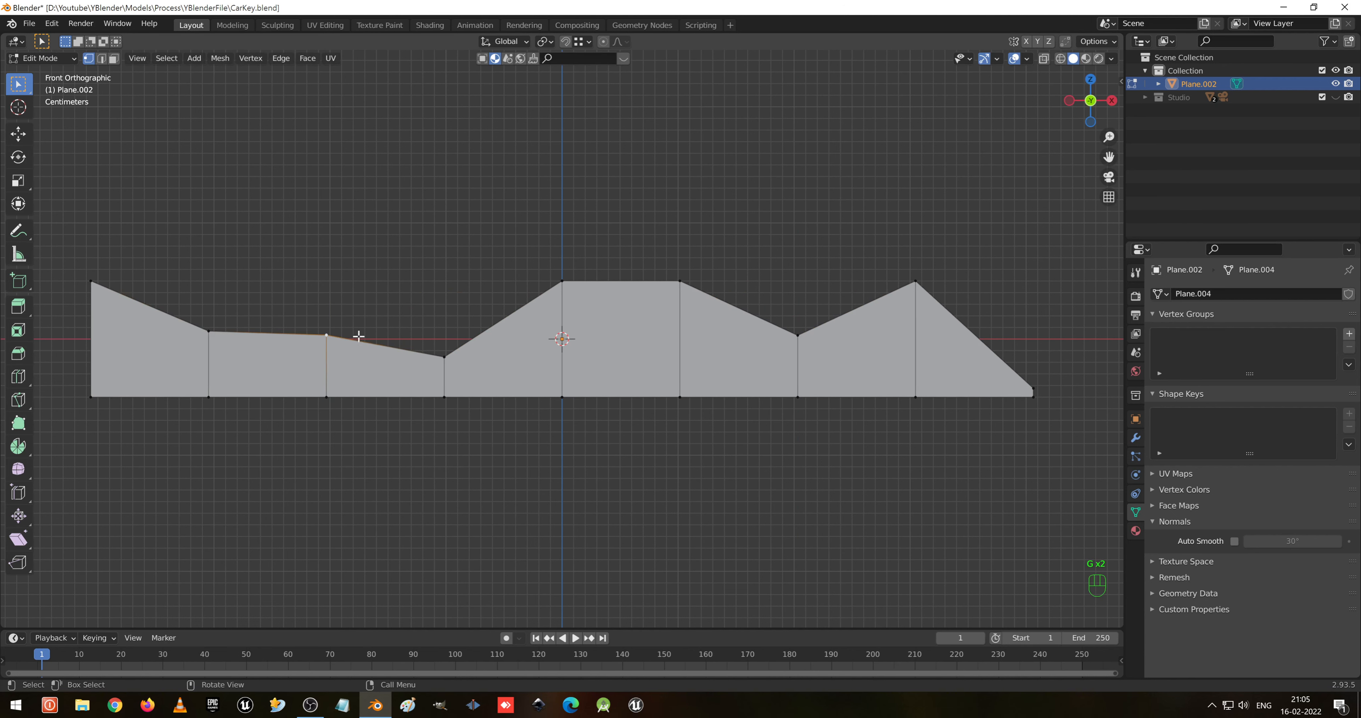
{"action": "key", "text": "g"}
{"action": "key", "text": "z"}
{"action": "left_click", "coordinate": [428, 277]}
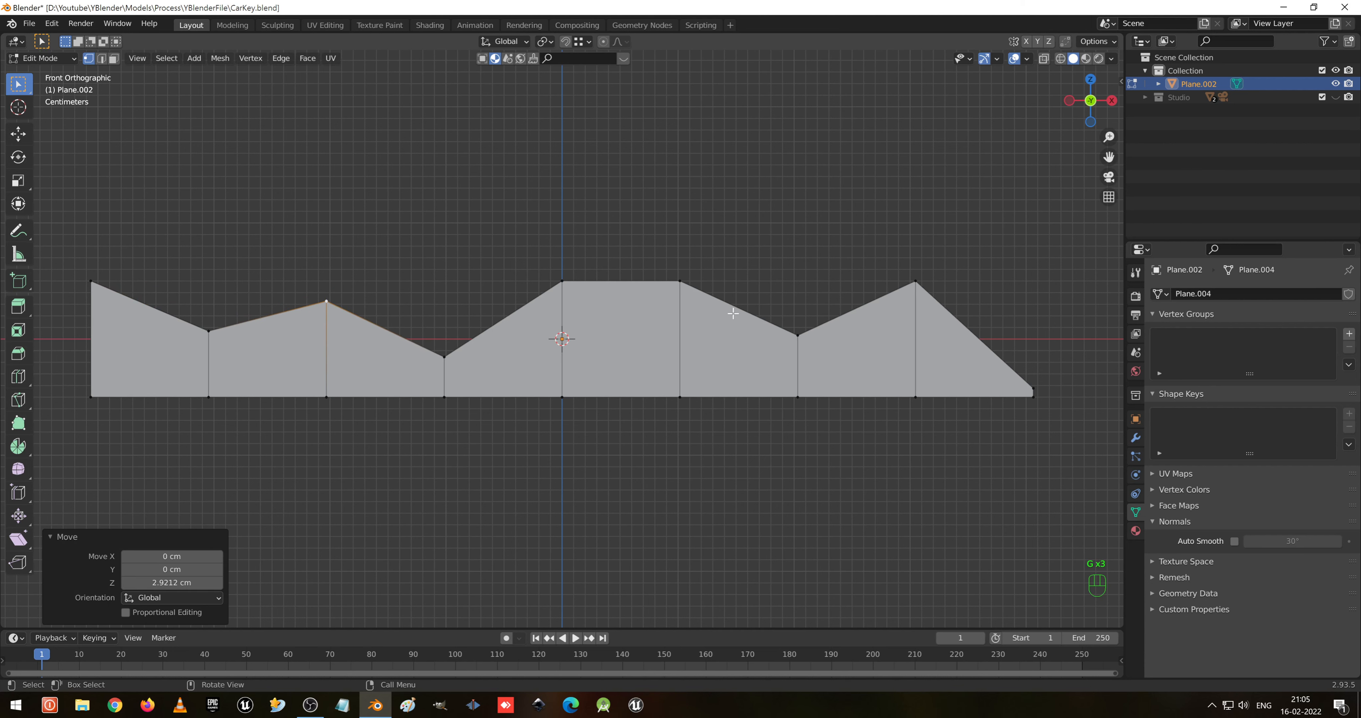
- Add a centered loop cut in the face just beyond the origin on the +X side, and lower its top vertex to form a shallow notch
{"action": "key", "text": "ctrl"}
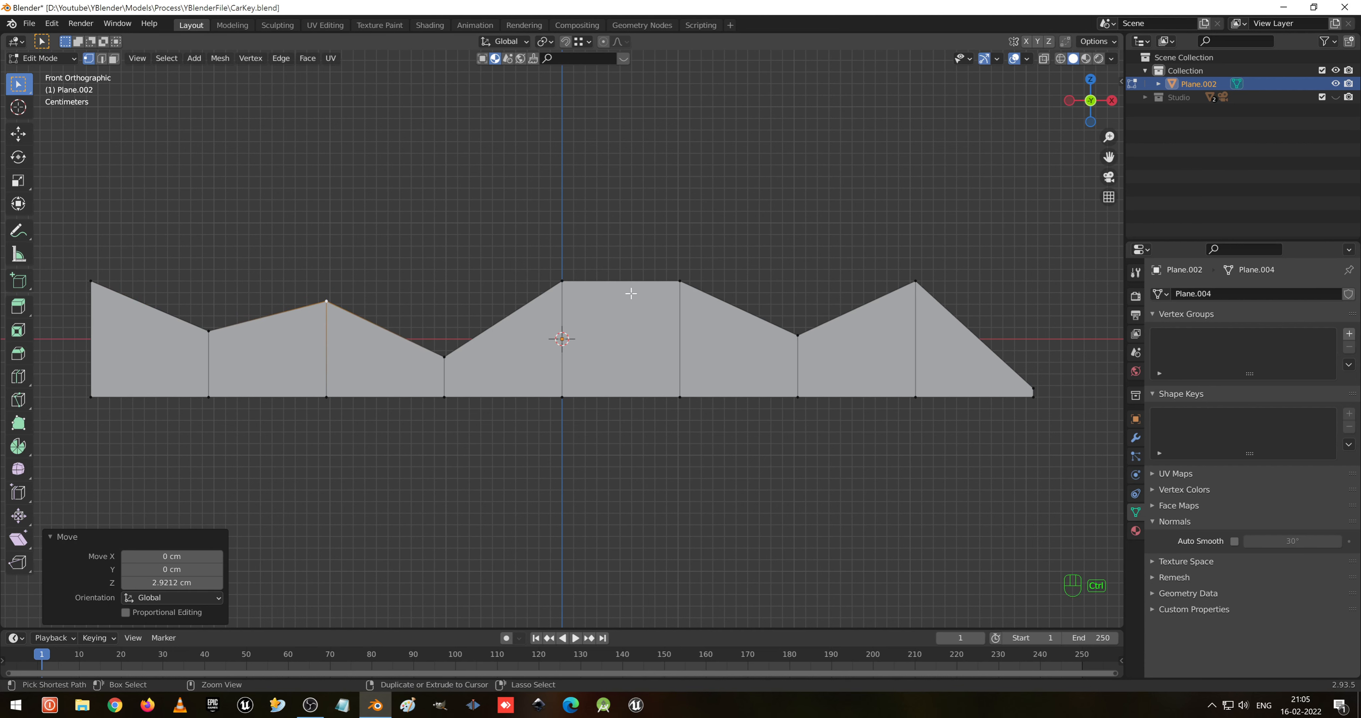
{"action": "key", "text": "ctrl+r"}
{"action": "left_click", "coordinate": [628, 294]}
{"action": "right_click", "coordinate": [685, 231]}
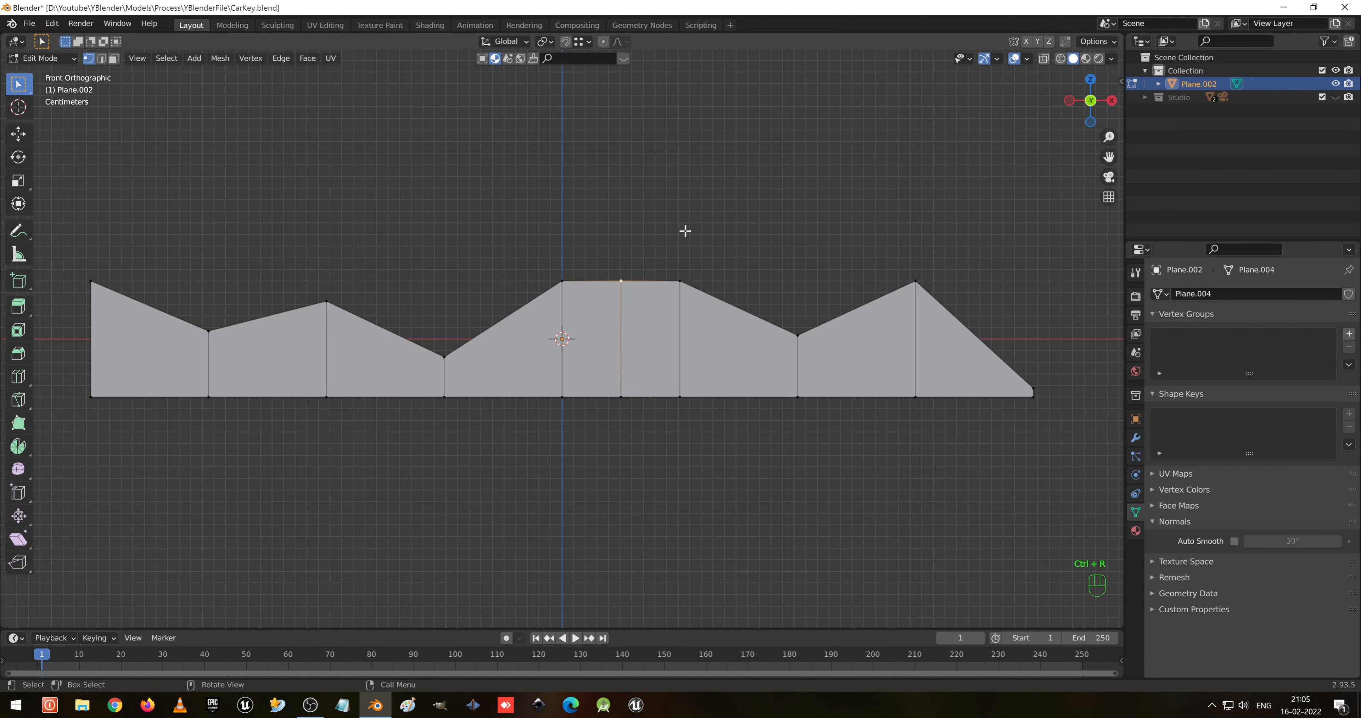
{"action": "key", "text": "g"}
{"action": "key", "text": "z"}
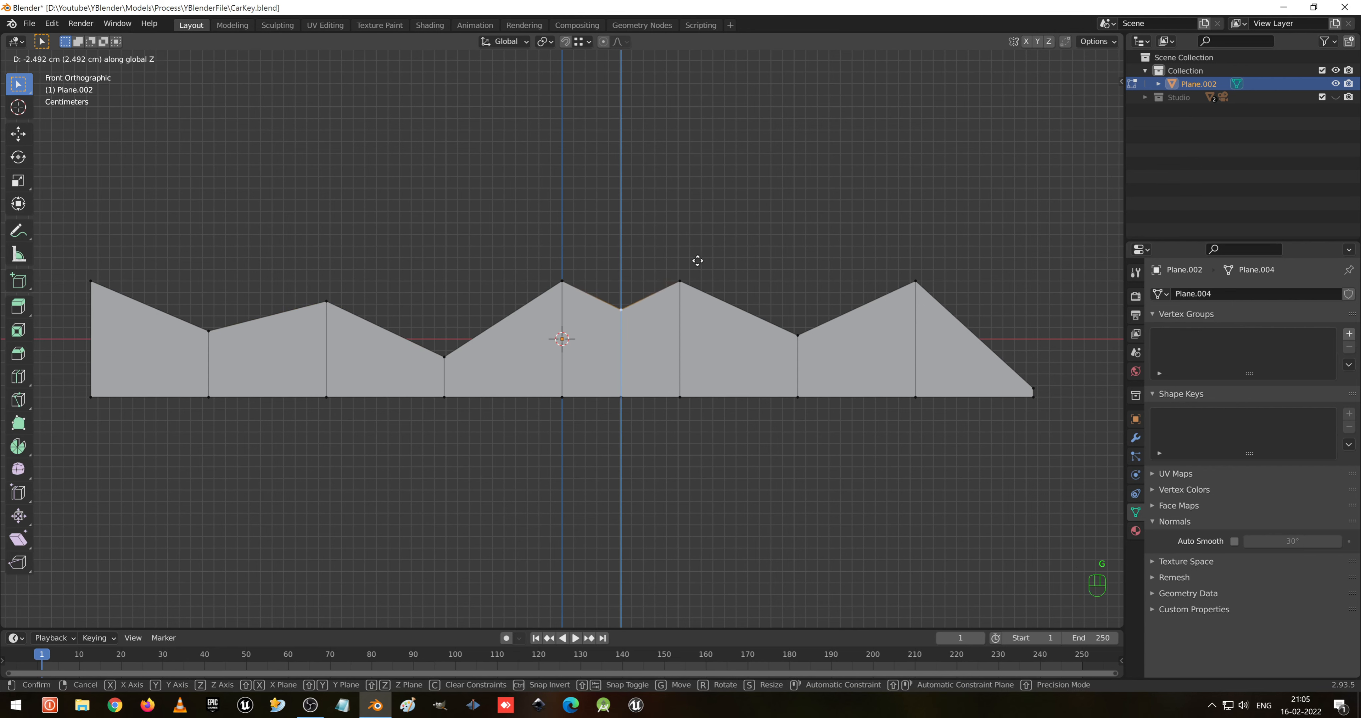
{"action": "left_click", "coordinate": [694, 266]}
{"action": "left_click", "coordinate": [683, 191]}
- Return to Object Mode and add a Solidify modifier to the toothed strip with Even Thickness enabled
{"action": "scroll", "coordinate": [692, 200], "scroll_direction": "down", "scroll_amount": 2}
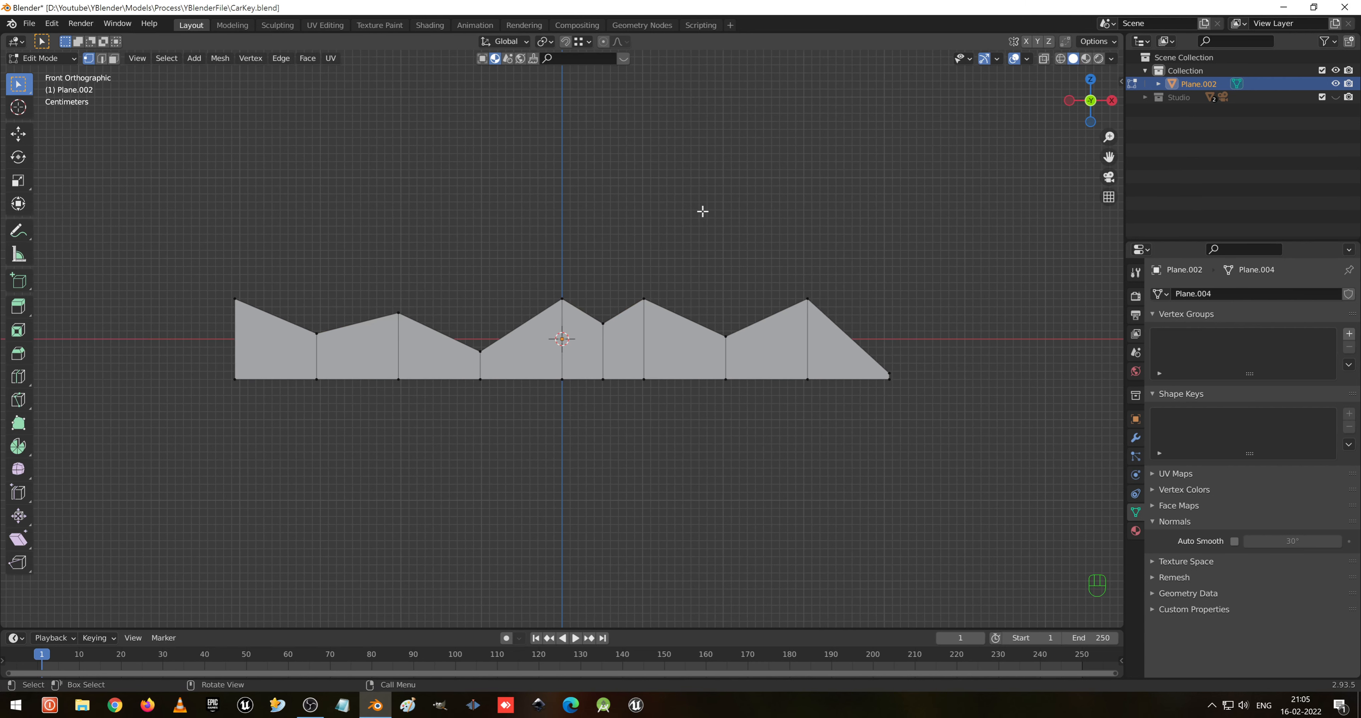
{"action": "middle_click_drag", "start_coordinate": [707, 220], "coordinate": [600, 245]}
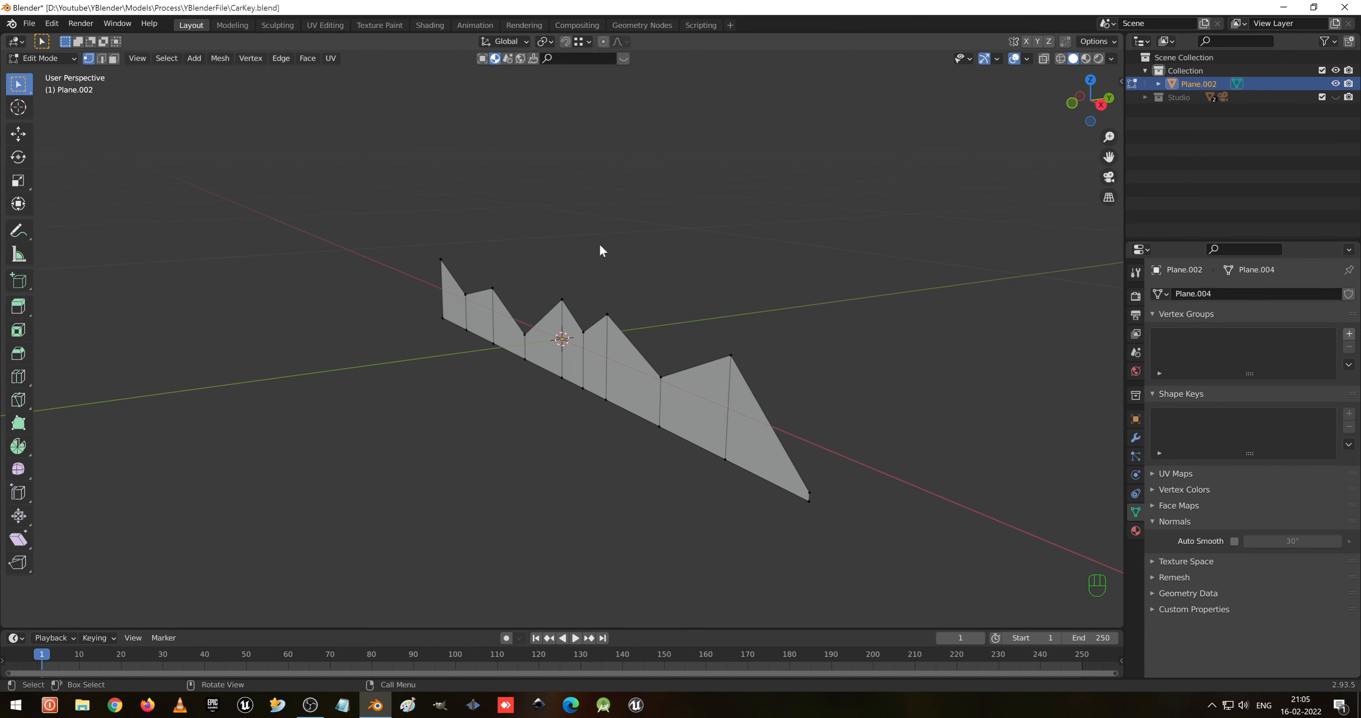
{"action": "key", "text": "Tab"}
{"action": "left_click", "coordinate": [1136, 439]}
{"action": "left_click", "coordinate": [1200, 293]}
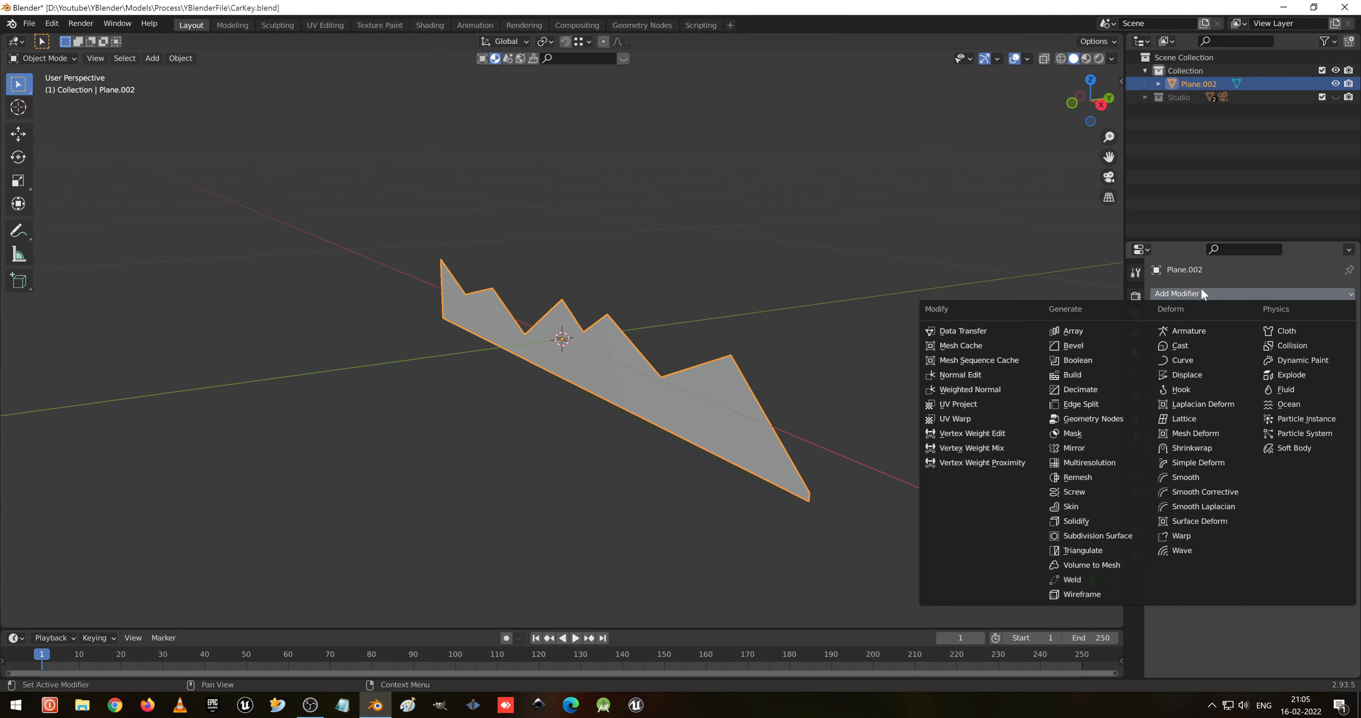
{"action": "left_click", "coordinate": [1078, 521]}
{"action": "middle_click_drag", "start_coordinate": [898, 449], "coordinate": [766, 394]}
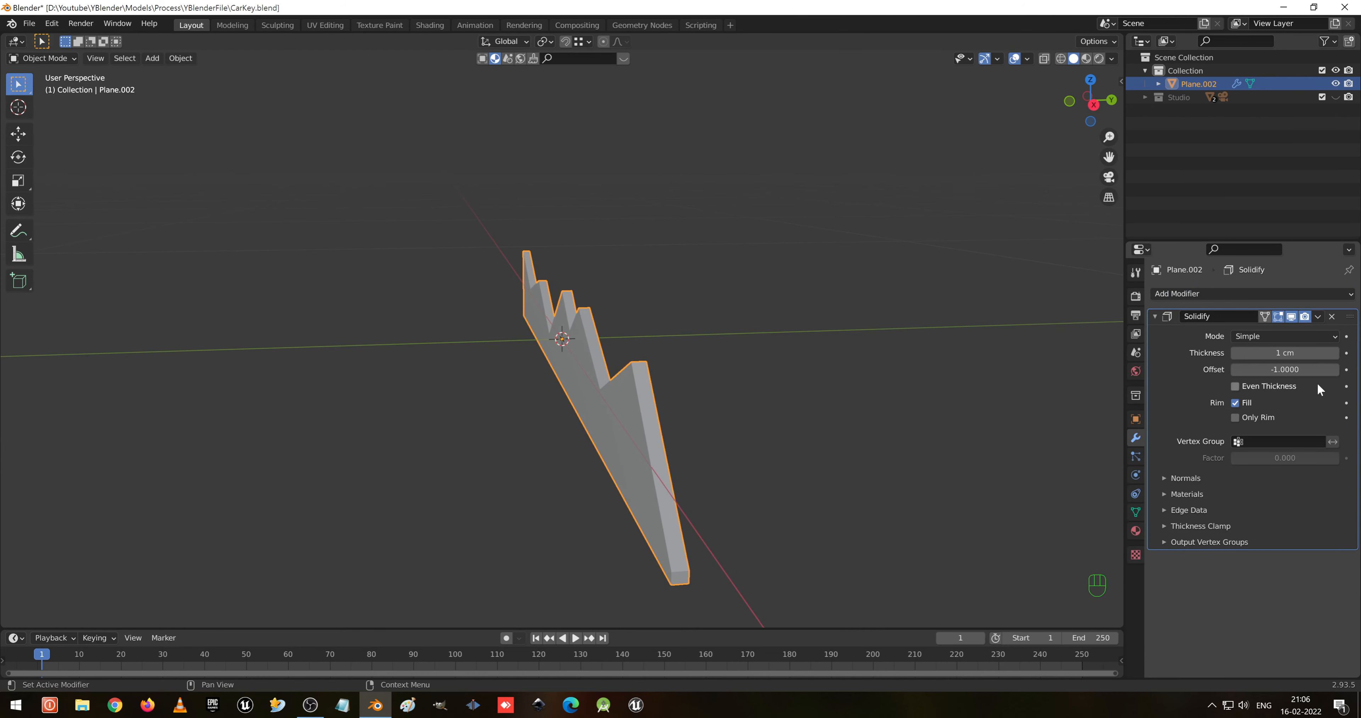
{"action": "left_click", "coordinate": [1259, 384]}
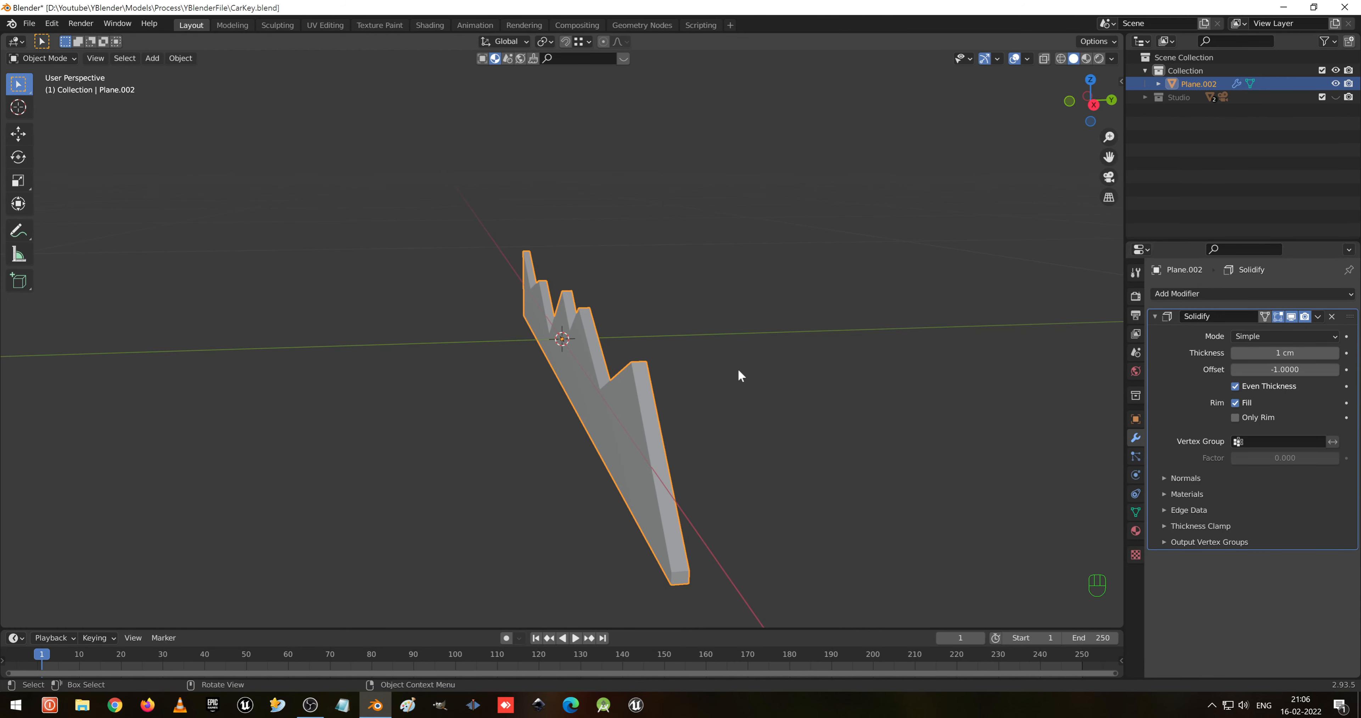
{"action": "middle_click_drag", "start_coordinate": [737, 366], "coordinate": [781, 392]}
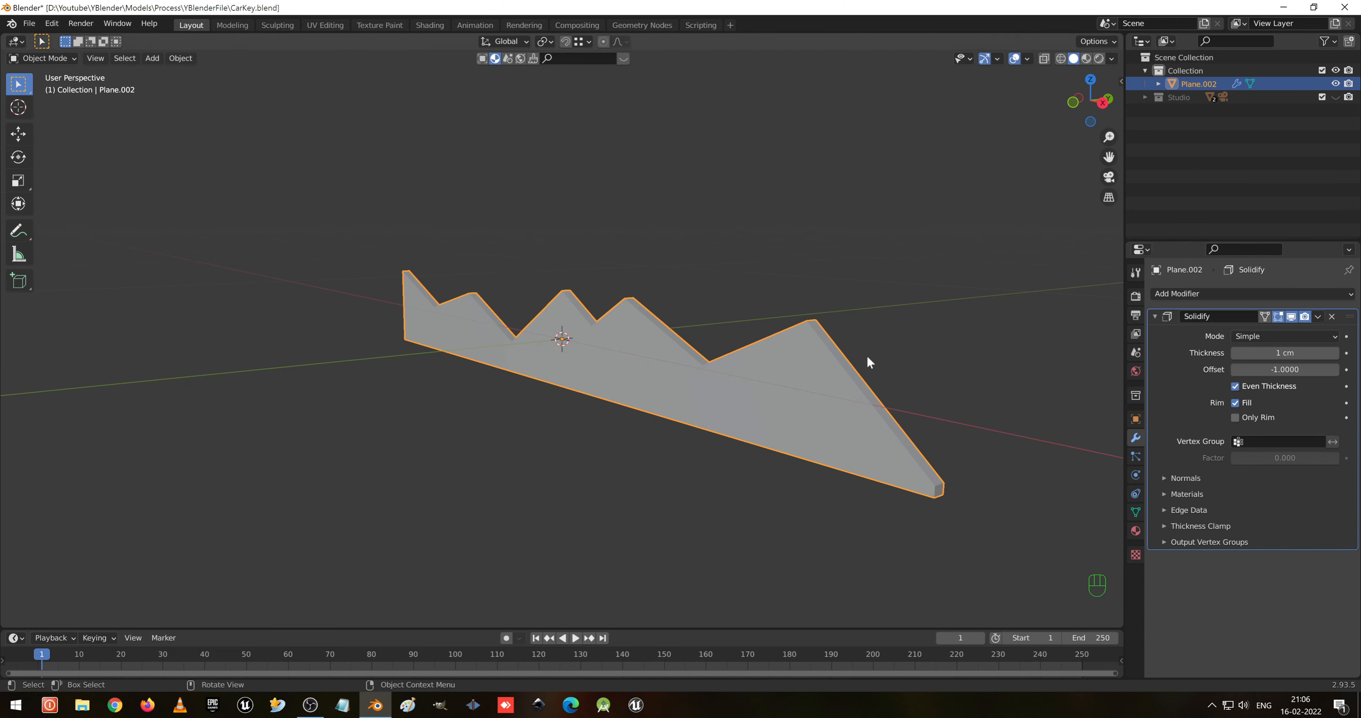
{"action": "middle_click_drag", "start_coordinate": [869, 365], "coordinate": [713, 364]}
{"action": "middle_click_drag", "start_coordinate": [659, 434], "coordinate": [723, 440]}
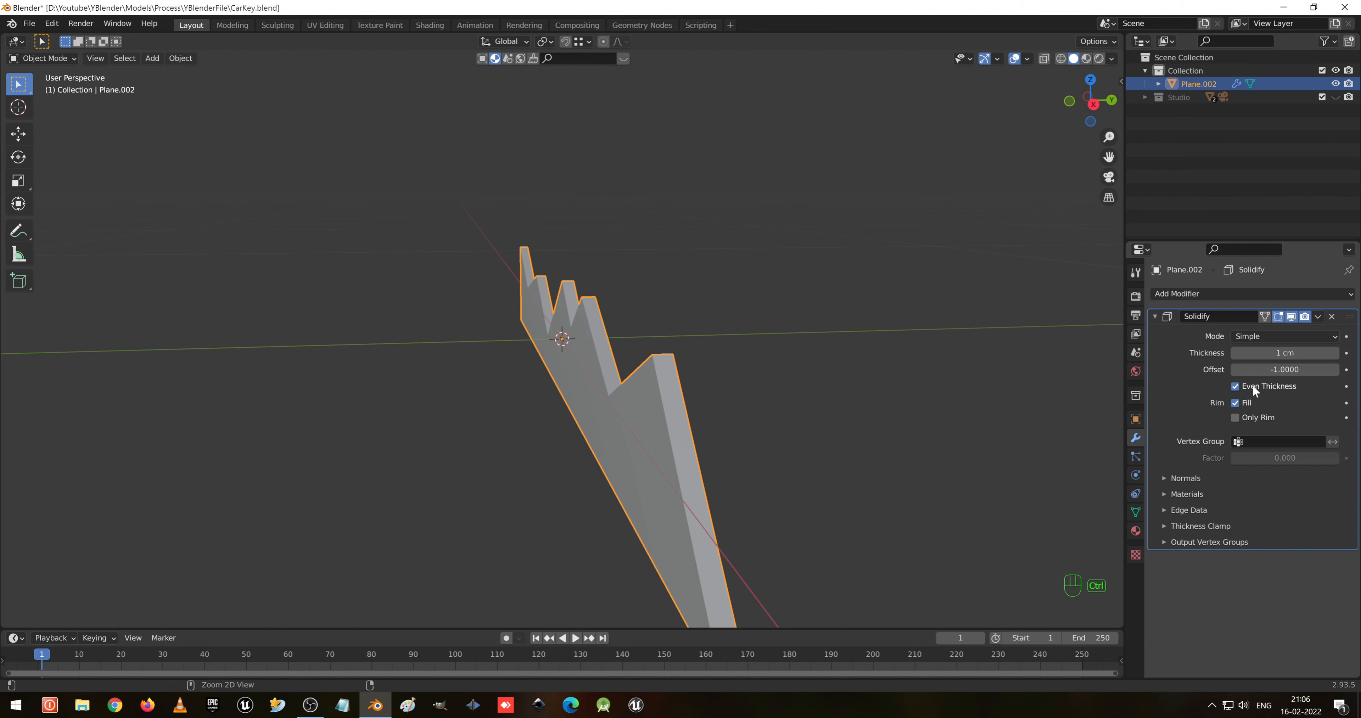
- Apply the Solidify modifier to the toothed key blade
{"action": "key", "text": "ctrl+a"}
{"action": "middle_click_drag", "start_coordinate": [643, 573], "coordinate": [696, 543]}
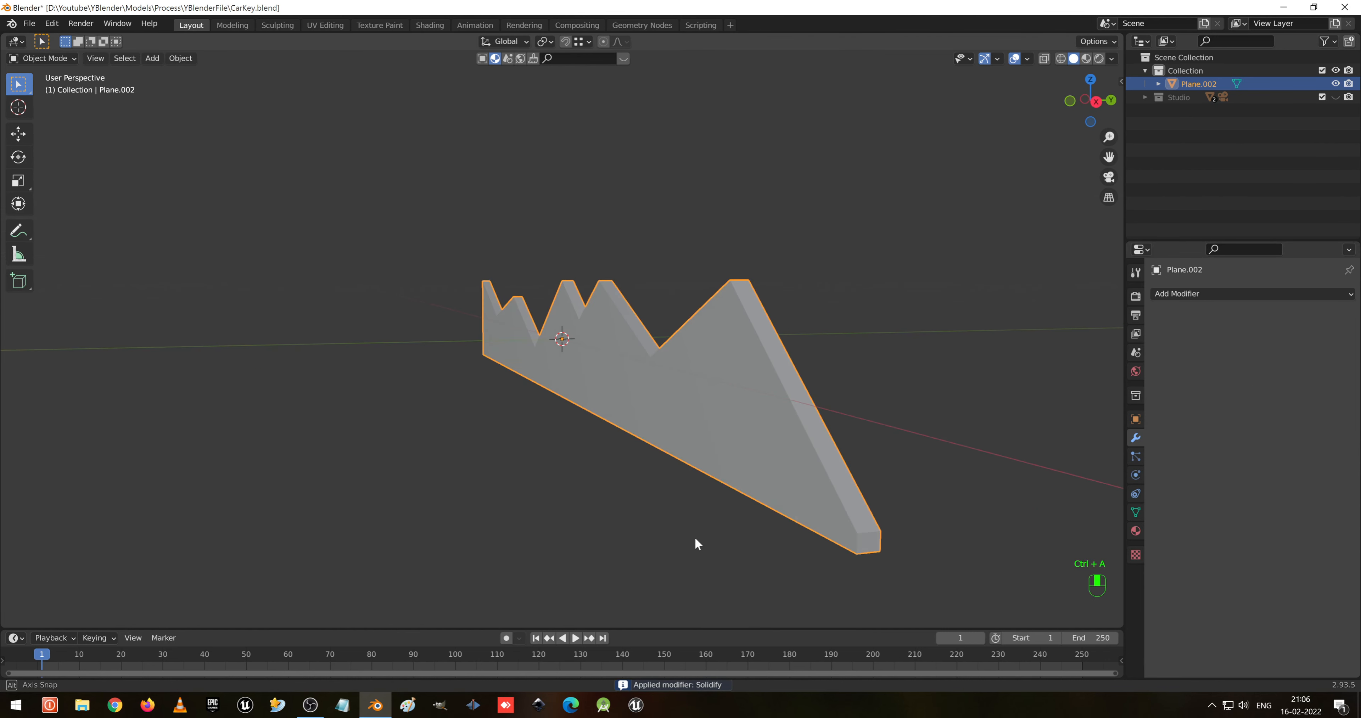
{"action": "middle_click_drag", "start_coordinate": [549, 367], "coordinate": [609, 377], "text": "shift"}
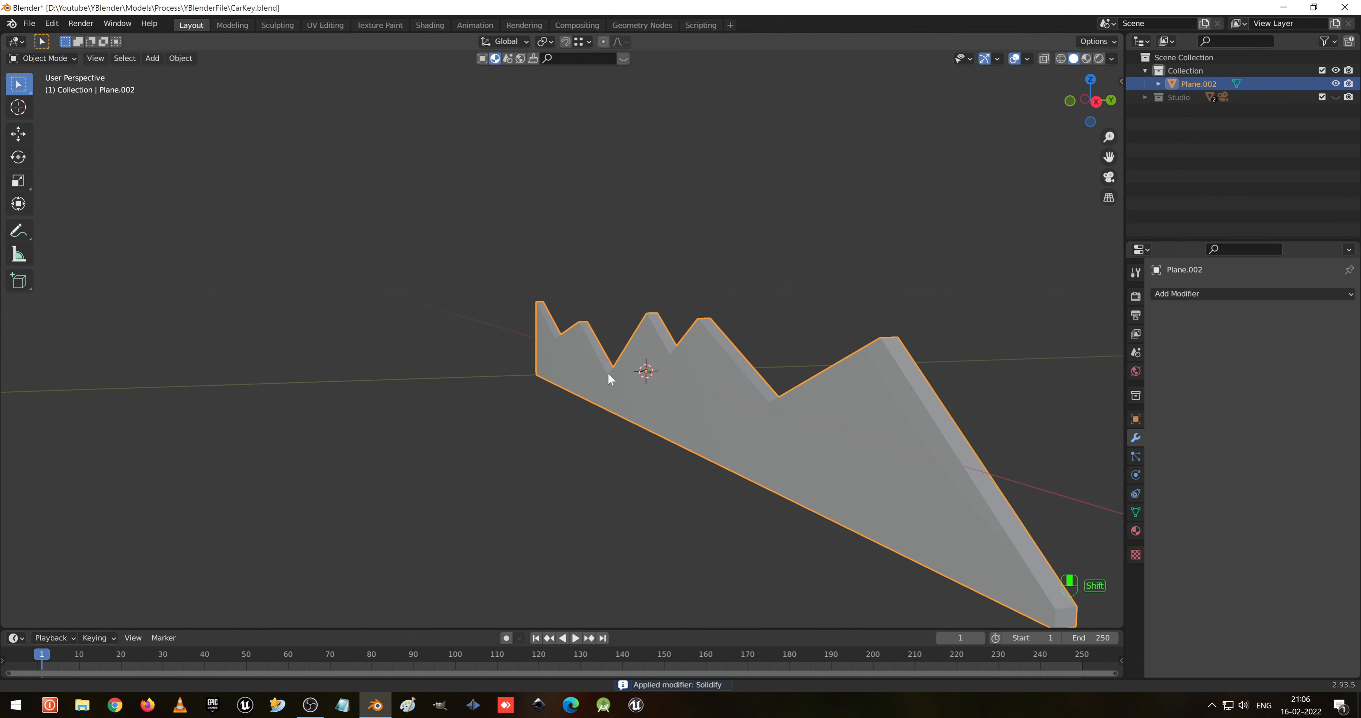
- In Edit Mode, extrude the blade's -X end outward by about 3.78 cm
{"action": "key", "text": "Tab"}
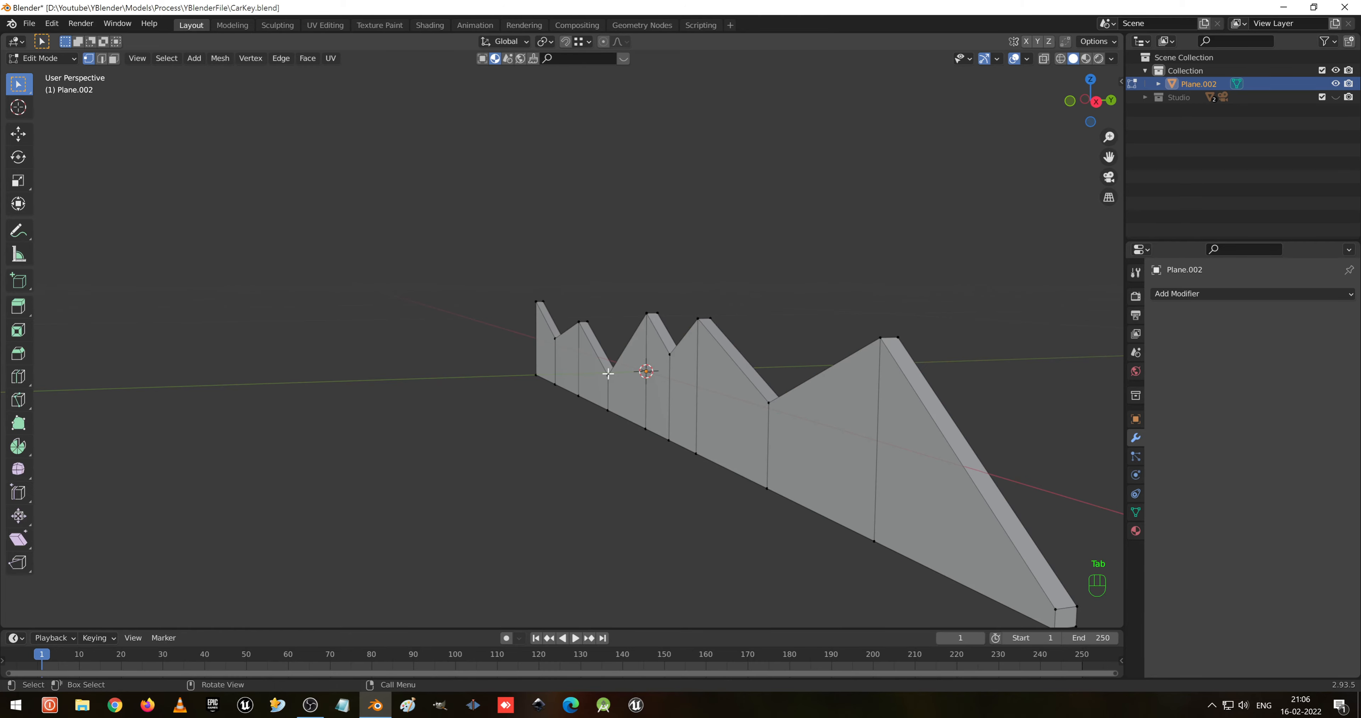
{"action": "key", "text": "KP_1"}
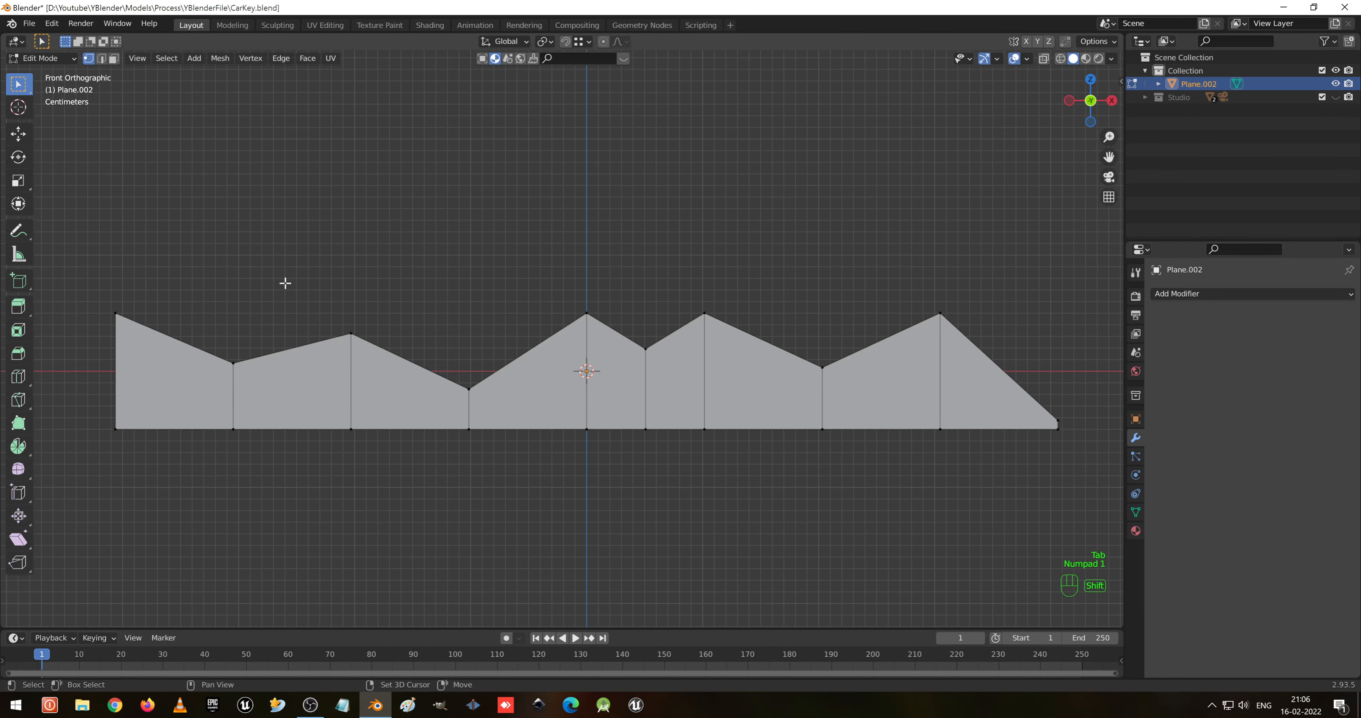
{"action": "middle_click_drag", "start_coordinate": [282, 283], "coordinate": [647, 262], "text": "shift"}
{"action": "key", "text": "shift+z"}
{"action": "middle_click_drag", "start_coordinate": [540, 258], "coordinate": [701, 280], "text": "shift"}
{"action": "left_click_drag", "start_coordinate": [567, 239], "coordinate": [713, 515]}
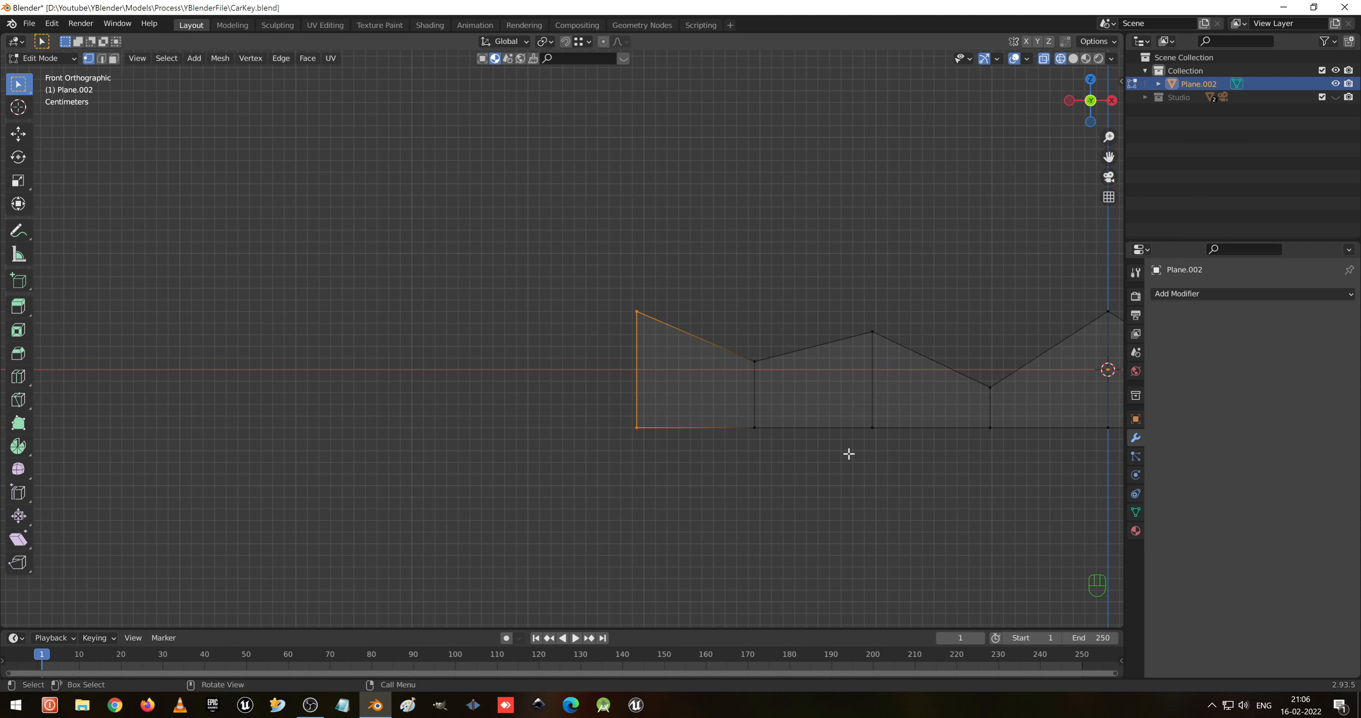
{"action": "key", "text": "e"}
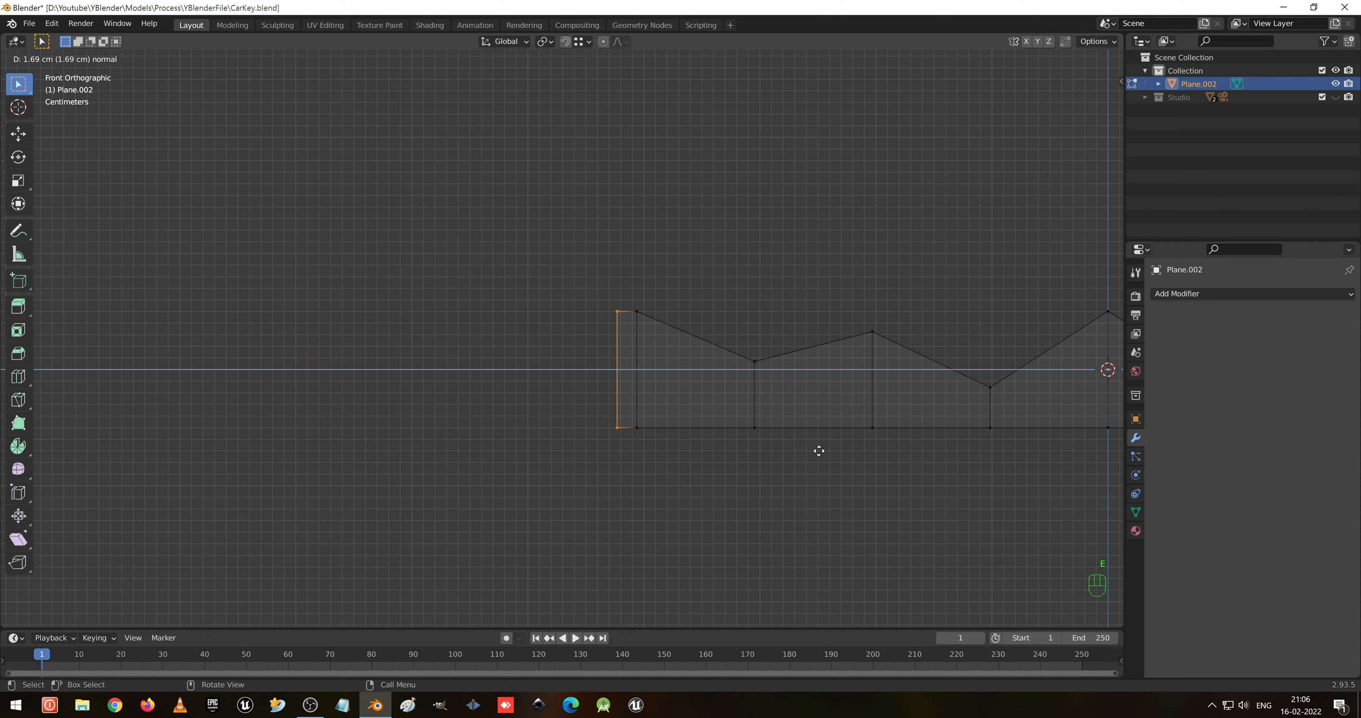
{"action": "left_click", "coordinate": [804, 455]}
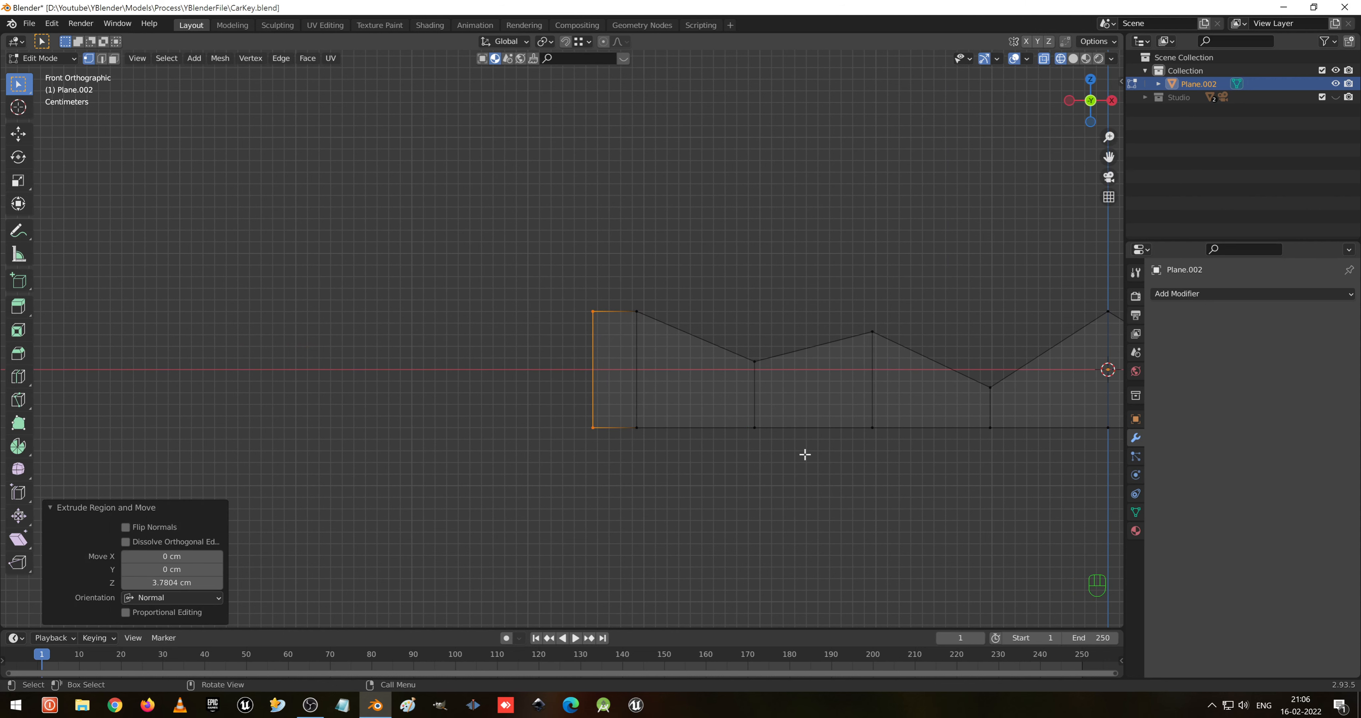
- Scale the extruded end to about 1.466 along Z so the blade flares outward
{"action": "key", "text": "s"}
{"action": "key", "text": "z"}
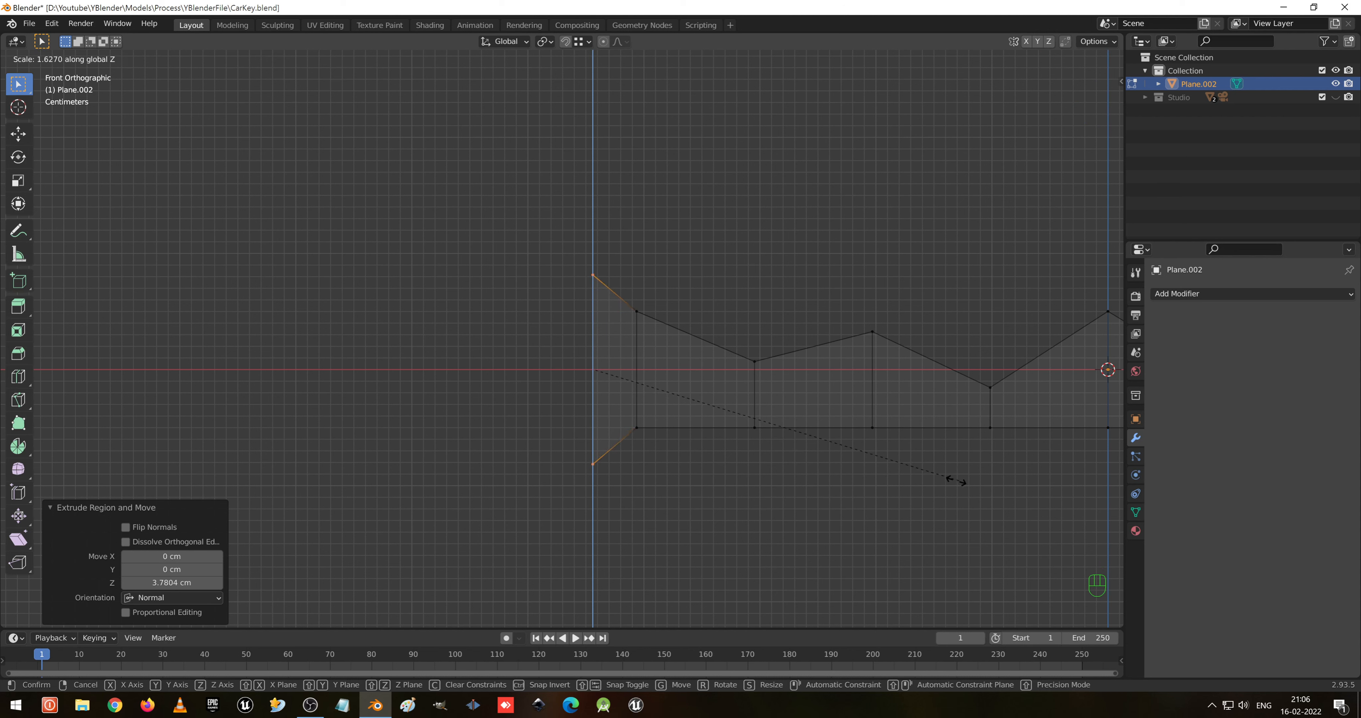
{"action": "left_click", "coordinate": [919, 477]}
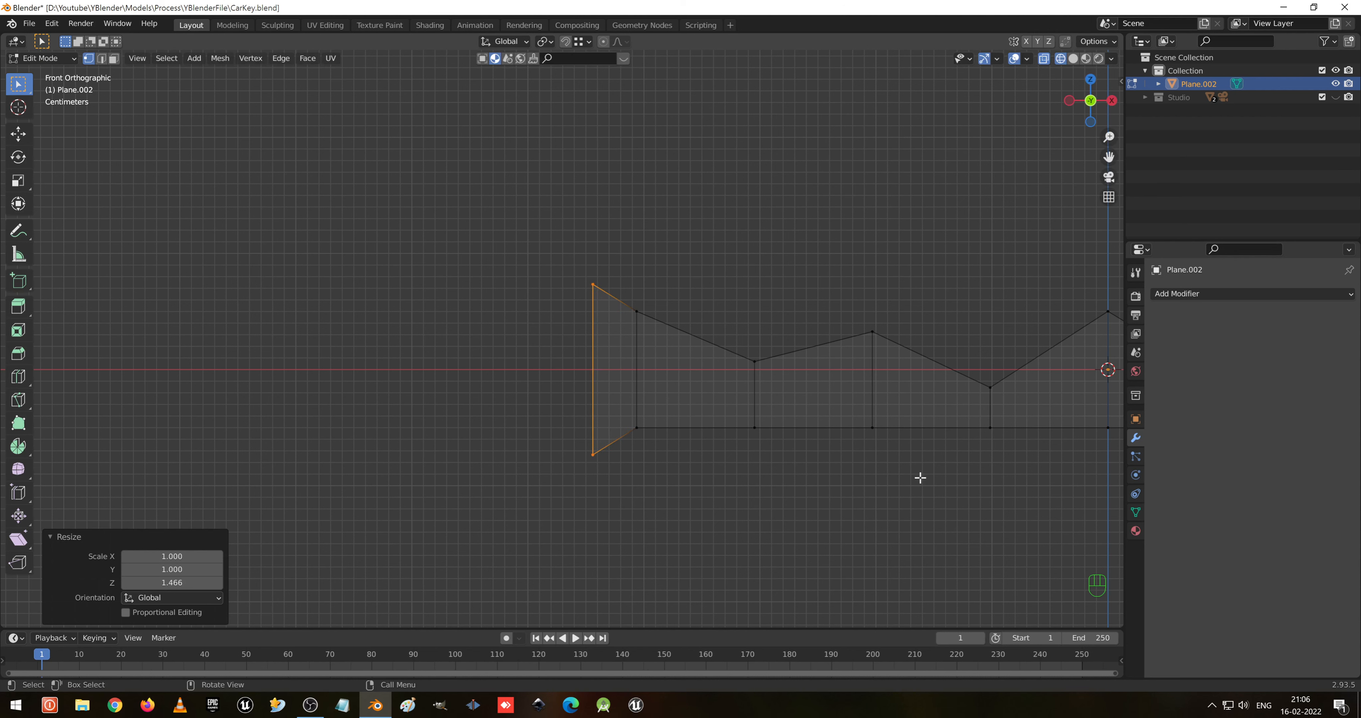
{"action": "left_click_drag", "start_coordinate": [634, 283], "coordinate": [671, 461]}
{"action": "key", "text": "s"}
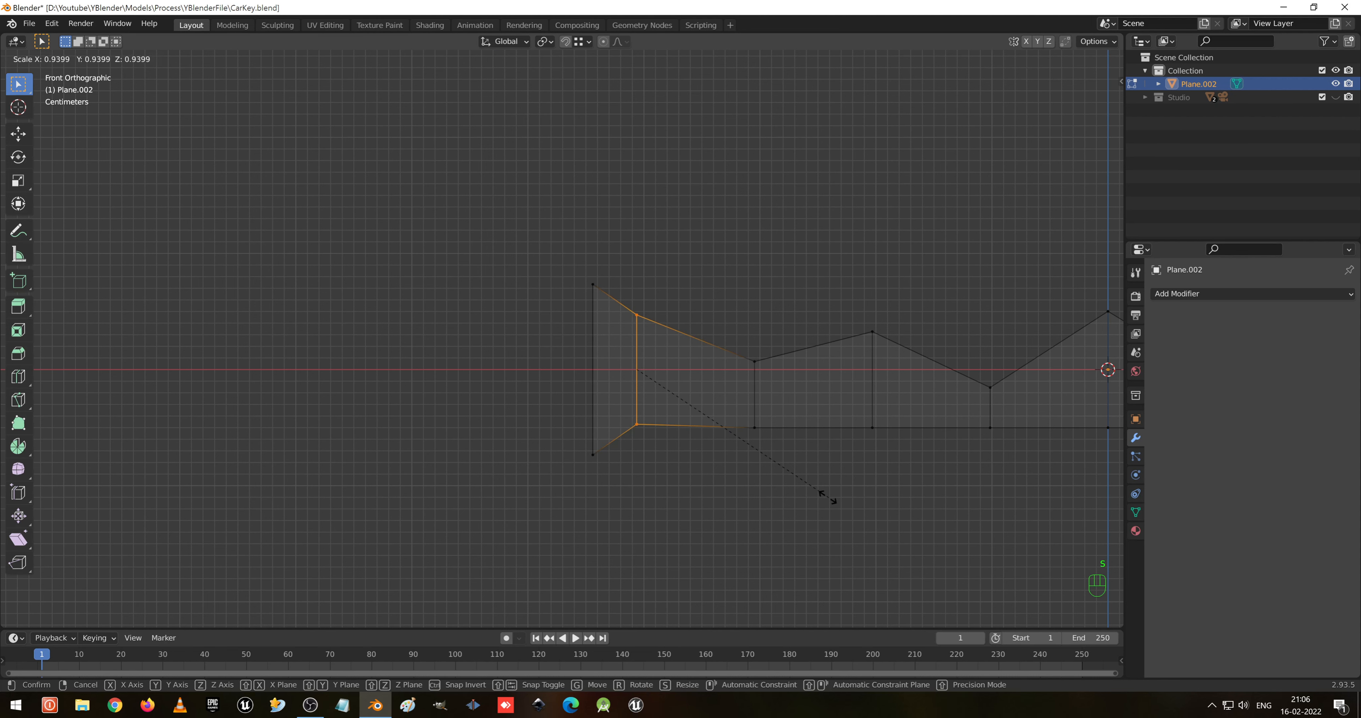
{"action": "key", "text": "z"}
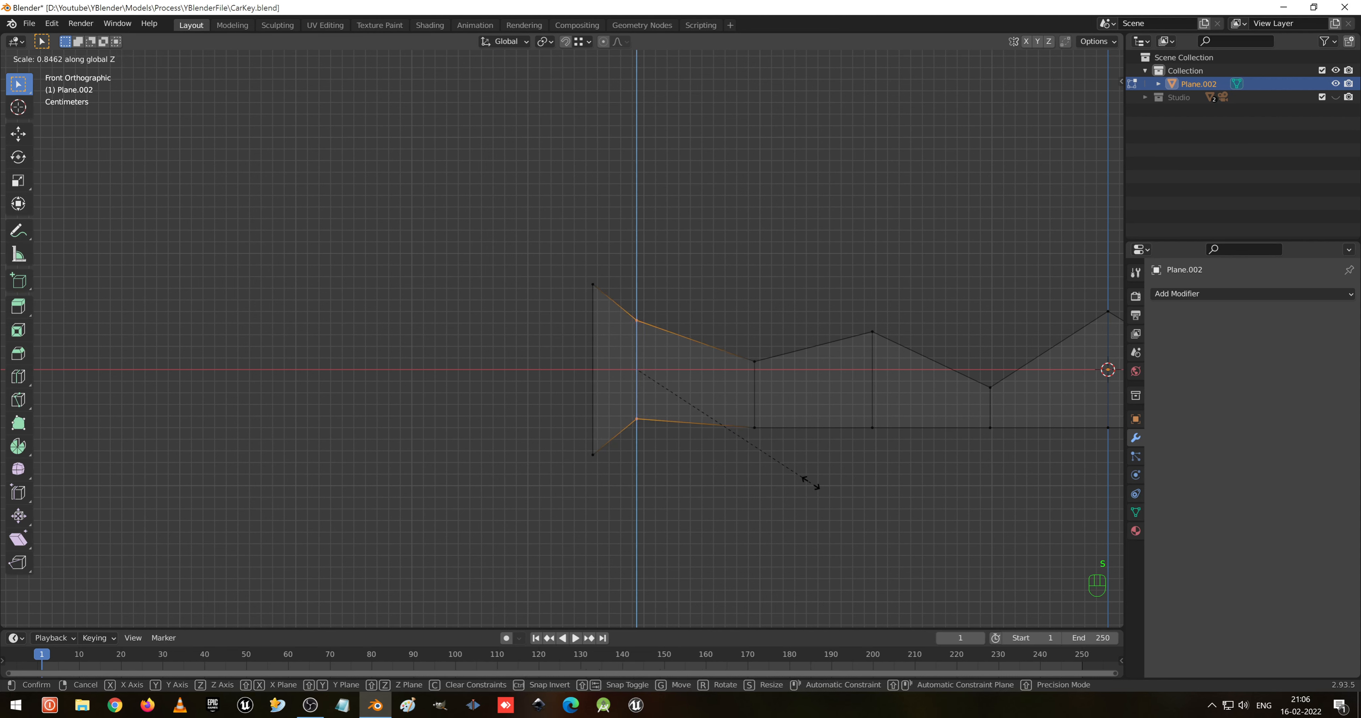
{"action": "left_click", "coordinate": [843, 479]}
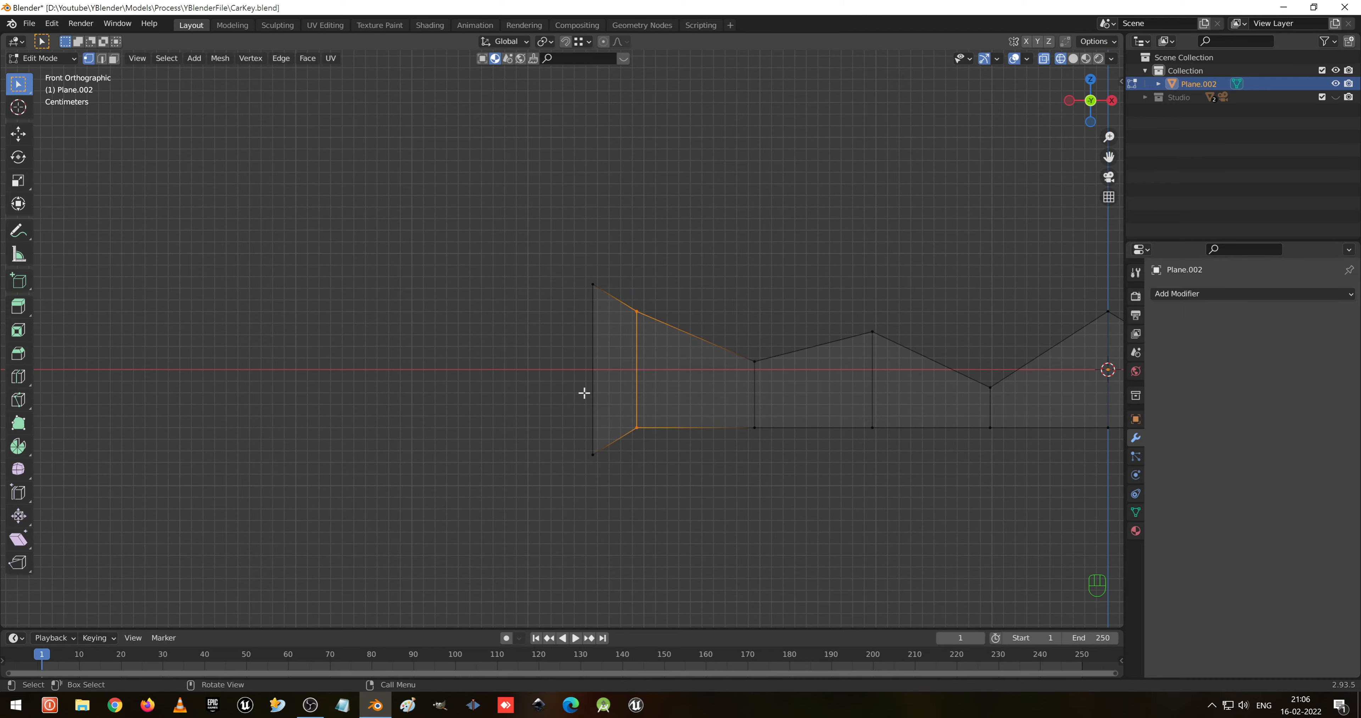
- Extrude the flared -X end outward by about 9.67 cm to form a wide rectangular base
{"action": "middle_click_drag", "start_coordinate": [583, 393], "coordinate": [531, 286]}
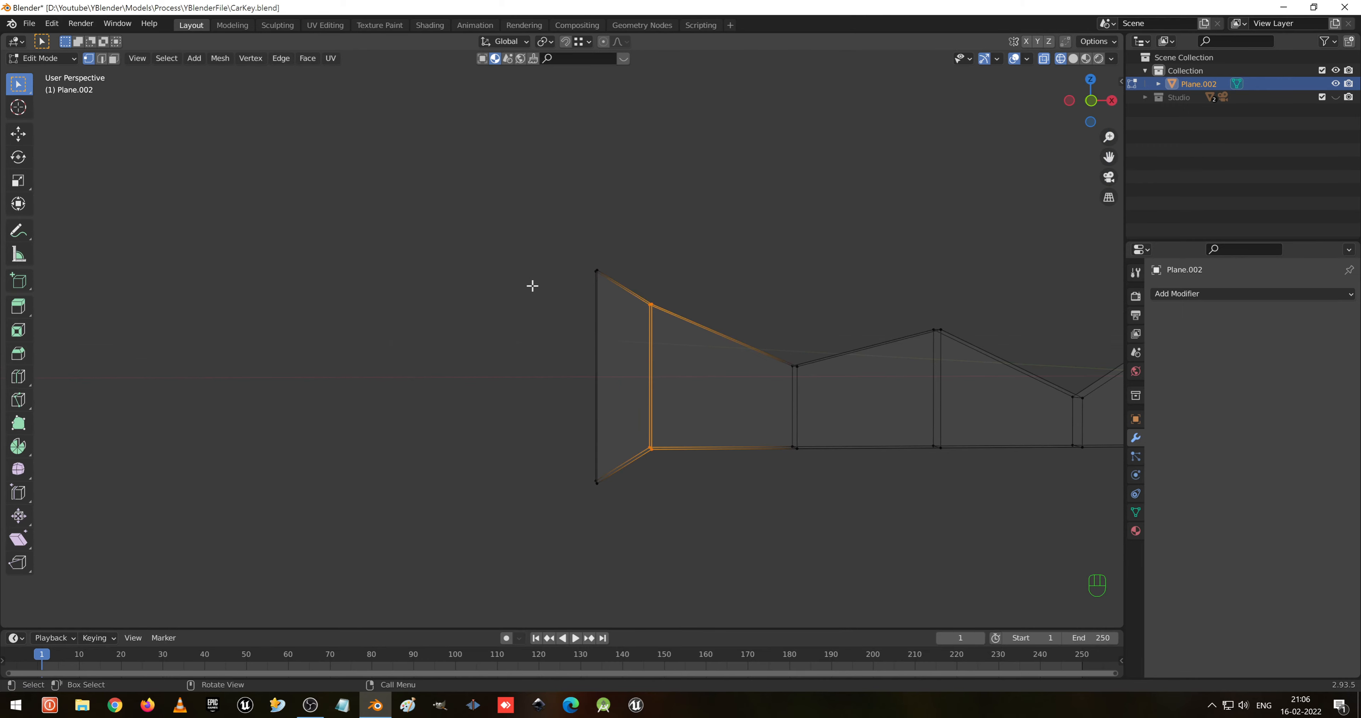
{"action": "left_click_drag", "start_coordinate": [523, 204], "coordinate": [614, 581]}
{"action": "key", "text": "KP_1"}
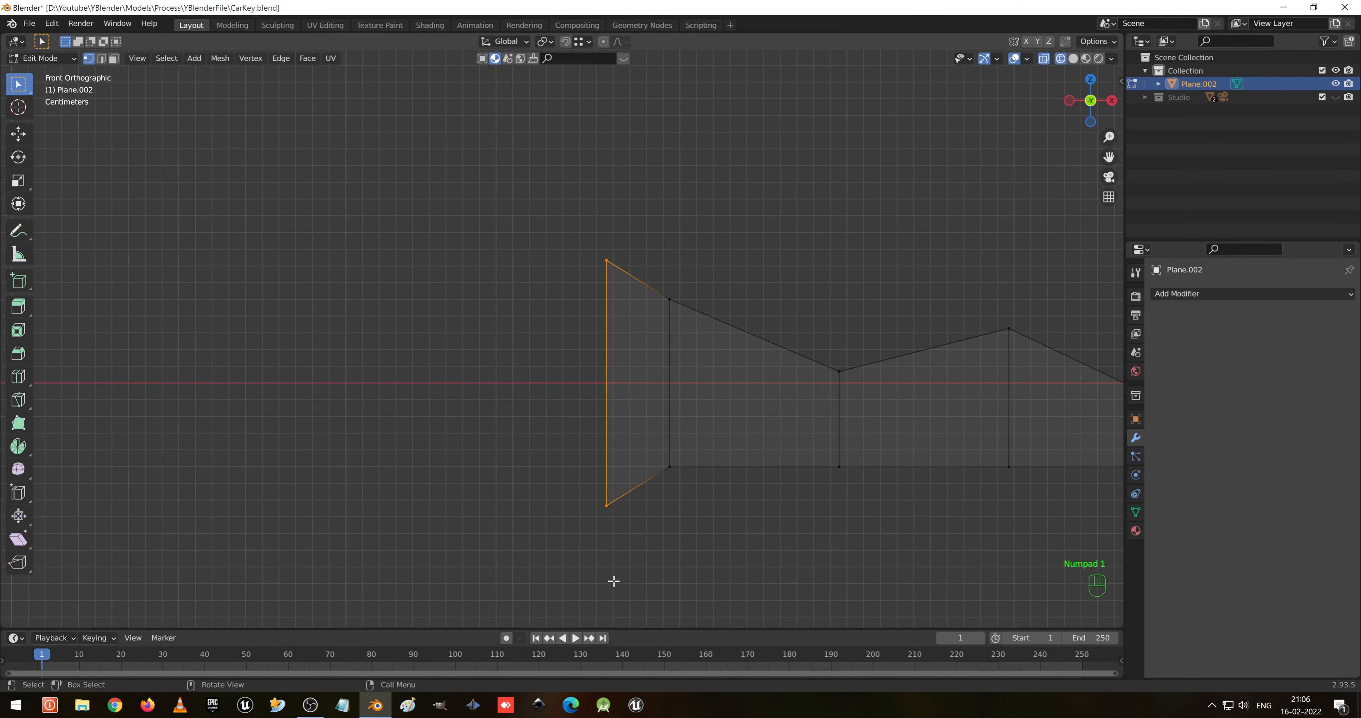
{"action": "key", "text": "e"}
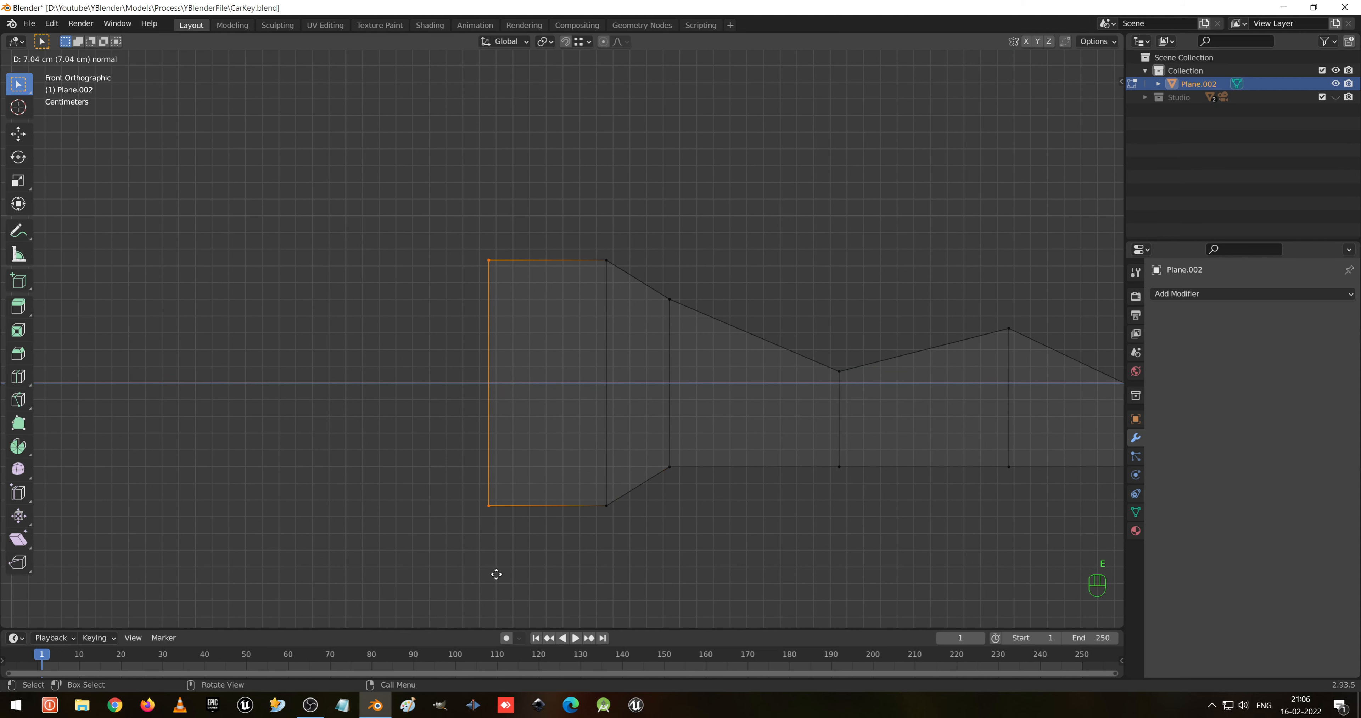
{"action": "left_click", "coordinate": [452, 570]}
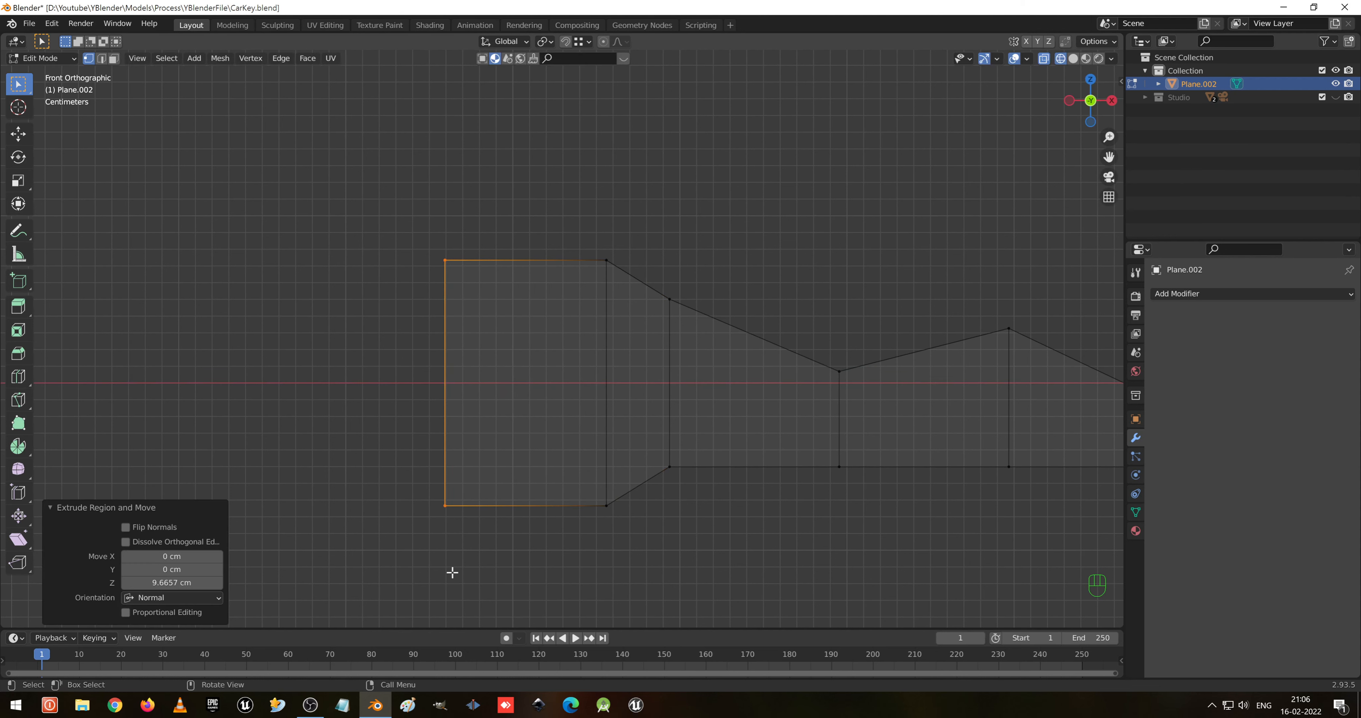
- Return to Object Mode and save CarKey.blend
{"action": "middle_click_drag", "start_coordinate": [863, 356], "coordinate": [750, 353]}
{"action": "scroll", "coordinate": [793, 374], "scroll_direction": "down", "scroll_amount": 4}
{"action": "key", "text": "Tab"}
{"action": "scroll", "coordinate": [796, 381], "scroll_direction": "down", "scroll_amount": 5}
{"action": "key", "text": "ctrl+s"}
{"action": "scroll", "coordinate": [715, 354], "scroll_direction": "up", "scroll_amount": 3}
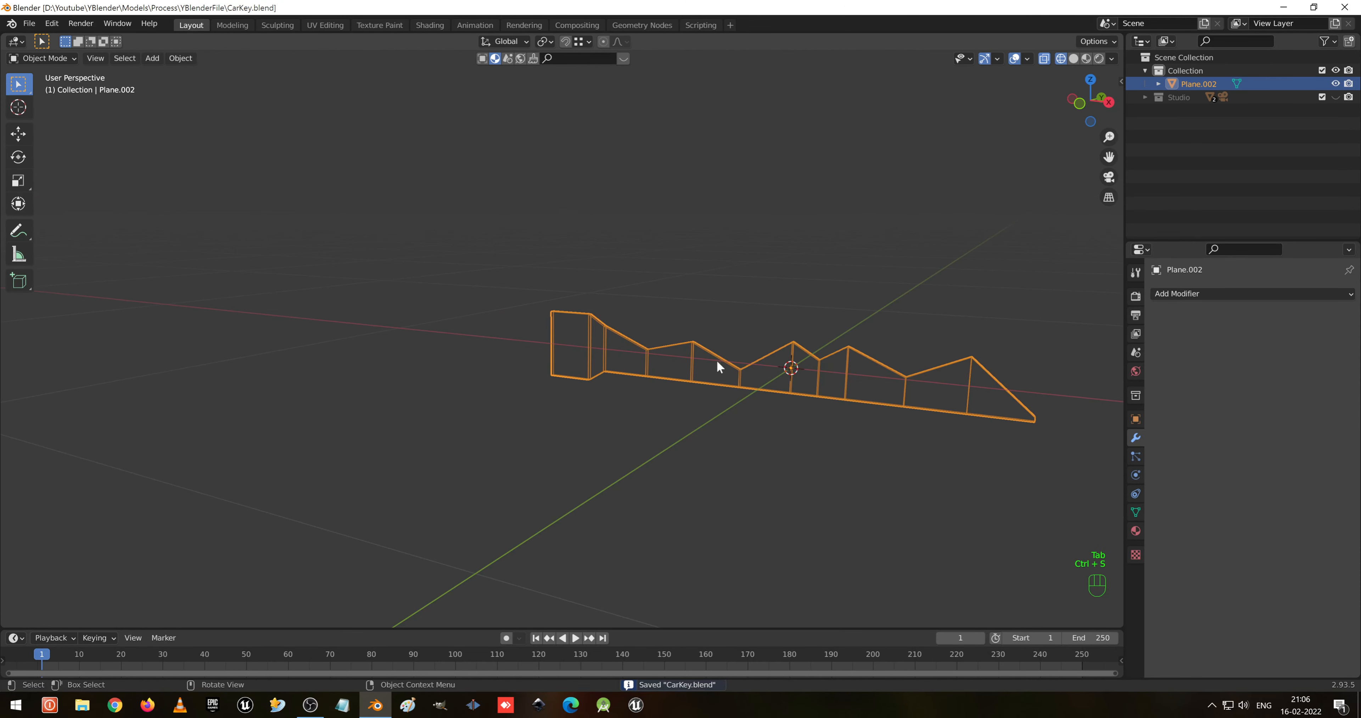
- Switch to solid shading, add a level 3 Subdivision modifier to the key, and turn off its display in Edit Mode
{"action": "key", "text": "shift+z"}
{"action": "middle_click_drag", "start_coordinate": [856, 405], "coordinate": [882, 379]}
{"action": "key", "text": "ctrl+3"}
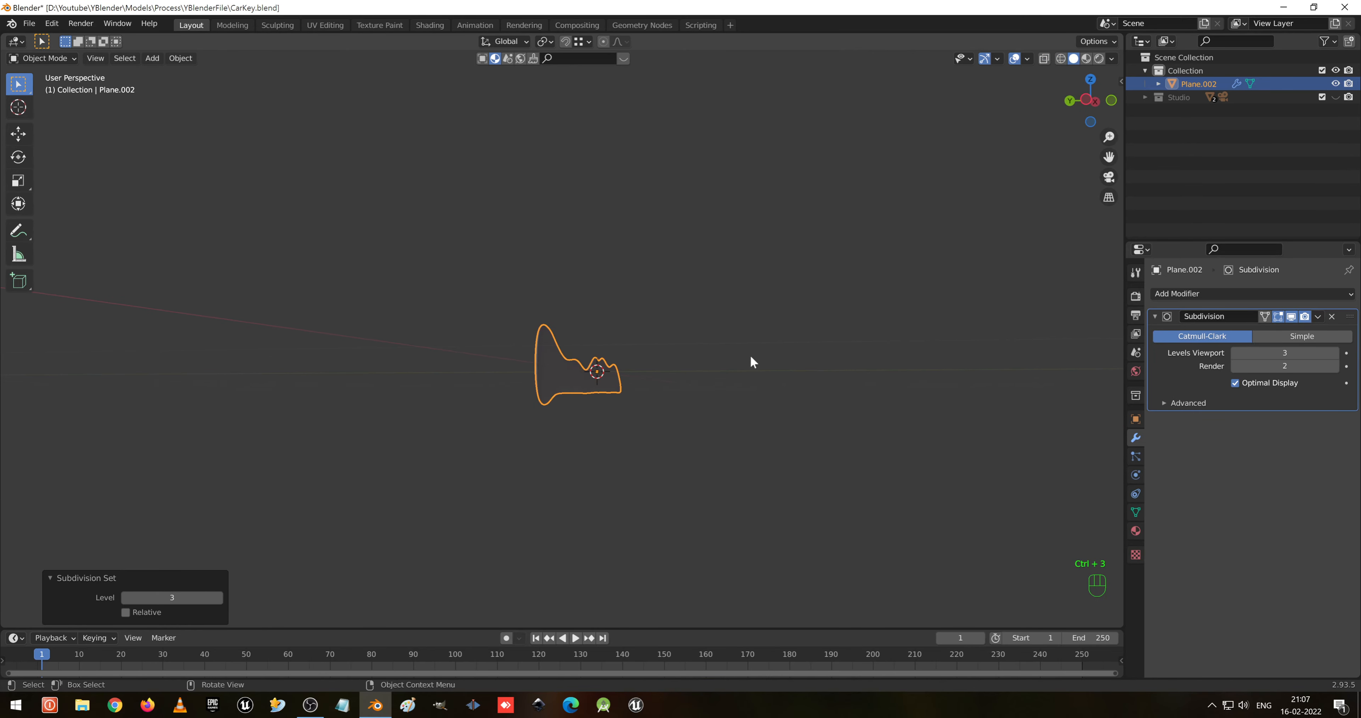
{"action": "middle_click_drag", "start_coordinate": [750, 361], "coordinate": [810, 380]}
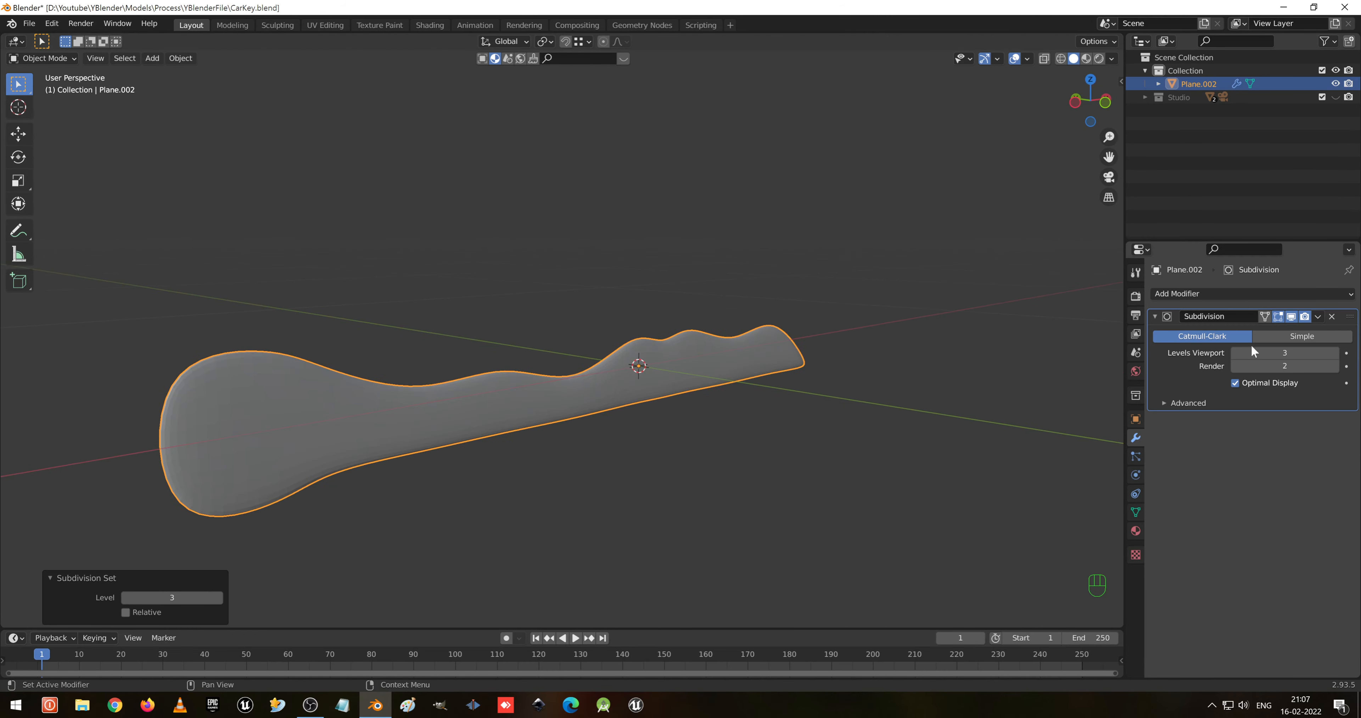
{"action": "key", "text": "Tab"}
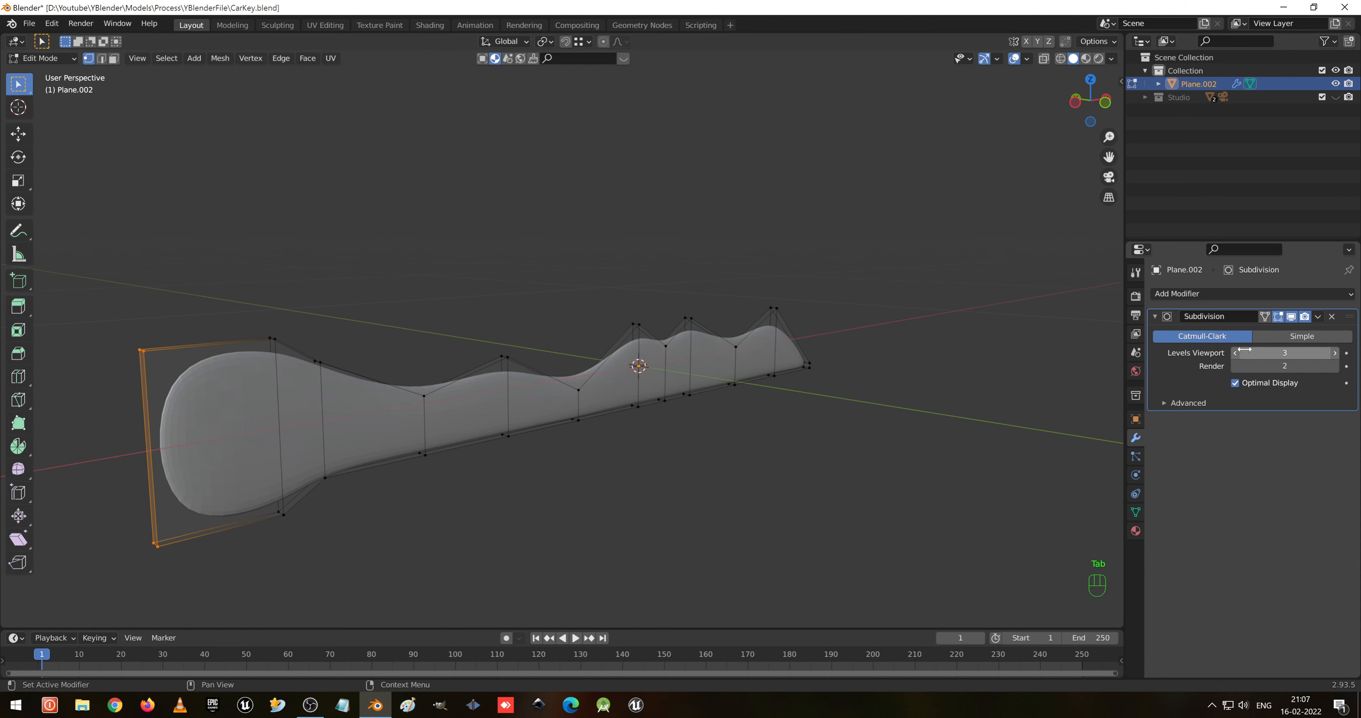
{"action": "left_click", "coordinate": [1277, 316]}
- Bevel the upper and lower outline edges of the key's one broad side by 0.0727 cm with 2 segments
{"action": "middle_click_drag", "start_coordinate": [367, 404], "coordinate": [571, 438]}
{"action": "key", "text": "2"}
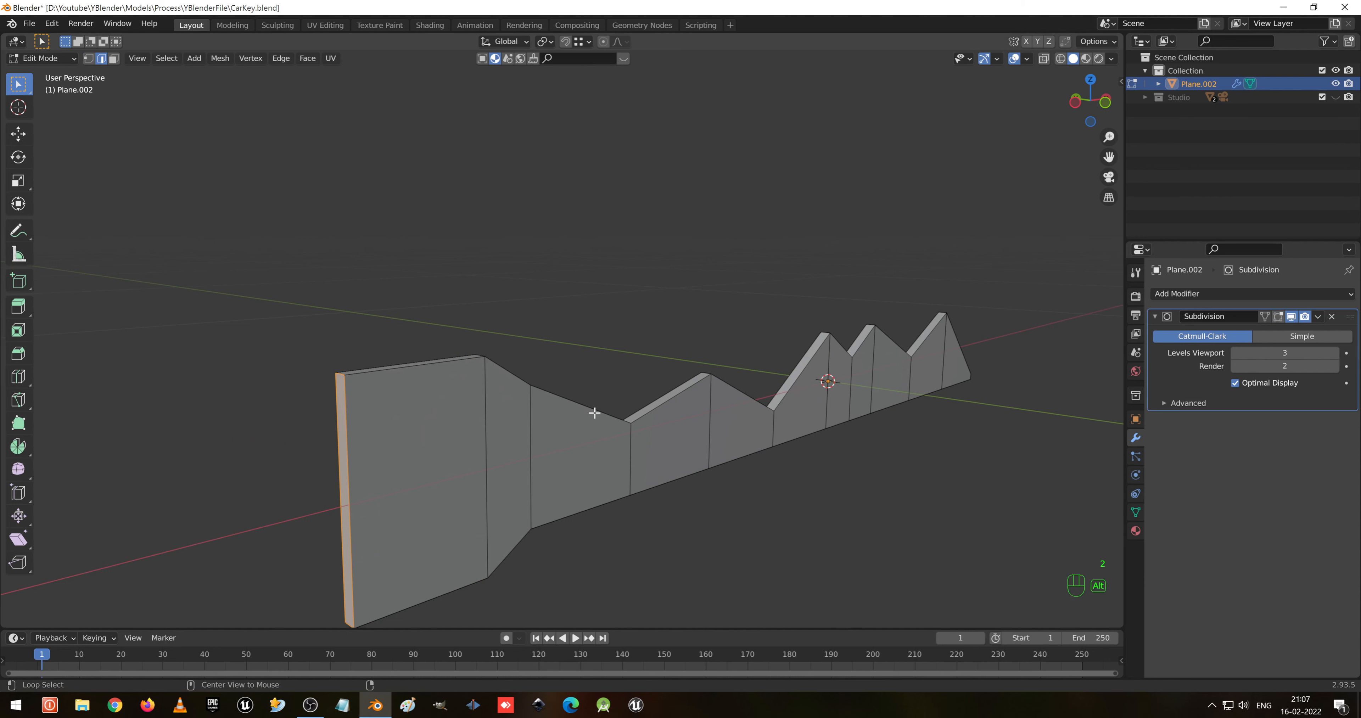
{"action": "left_click", "coordinate": [596, 426], "text": "alt"}
{"action": "middle_click_drag", "start_coordinate": [595, 426], "coordinate": [631, 431]}
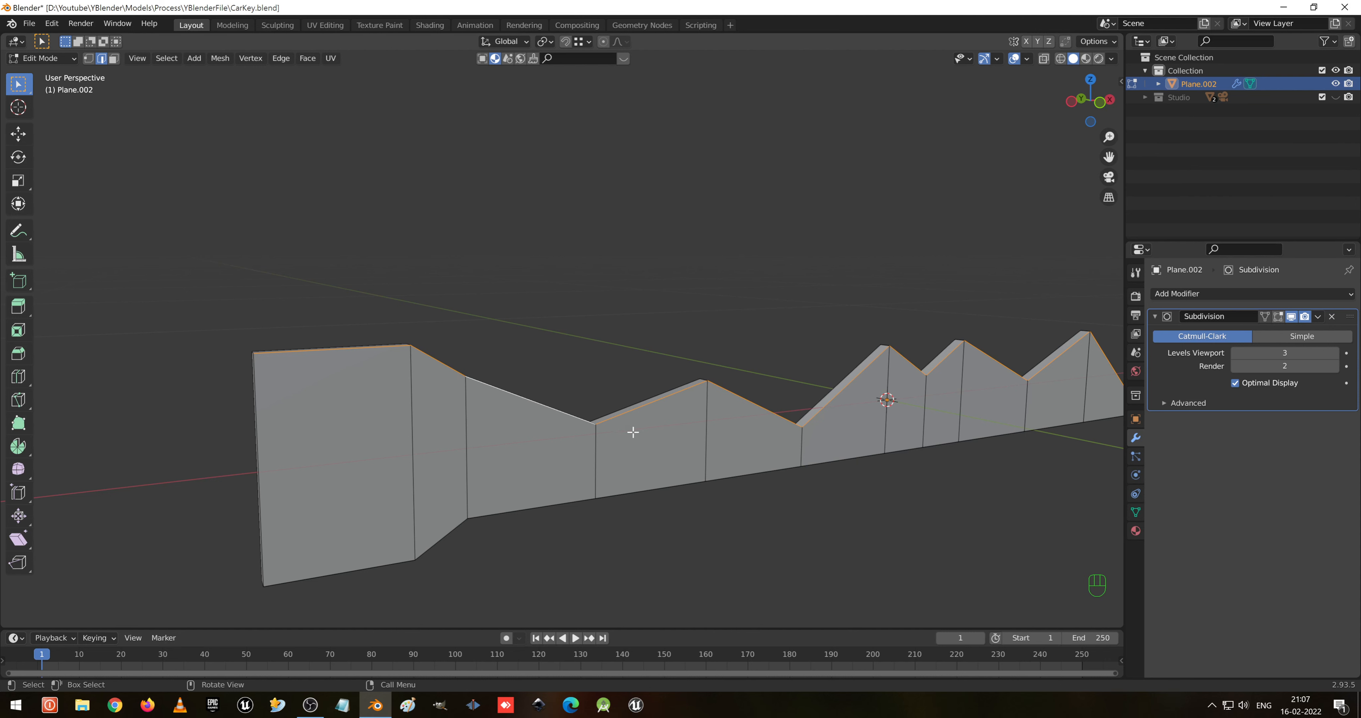
{"action": "middle_click_drag", "start_coordinate": [632, 432], "coordinate": [689, 455]}
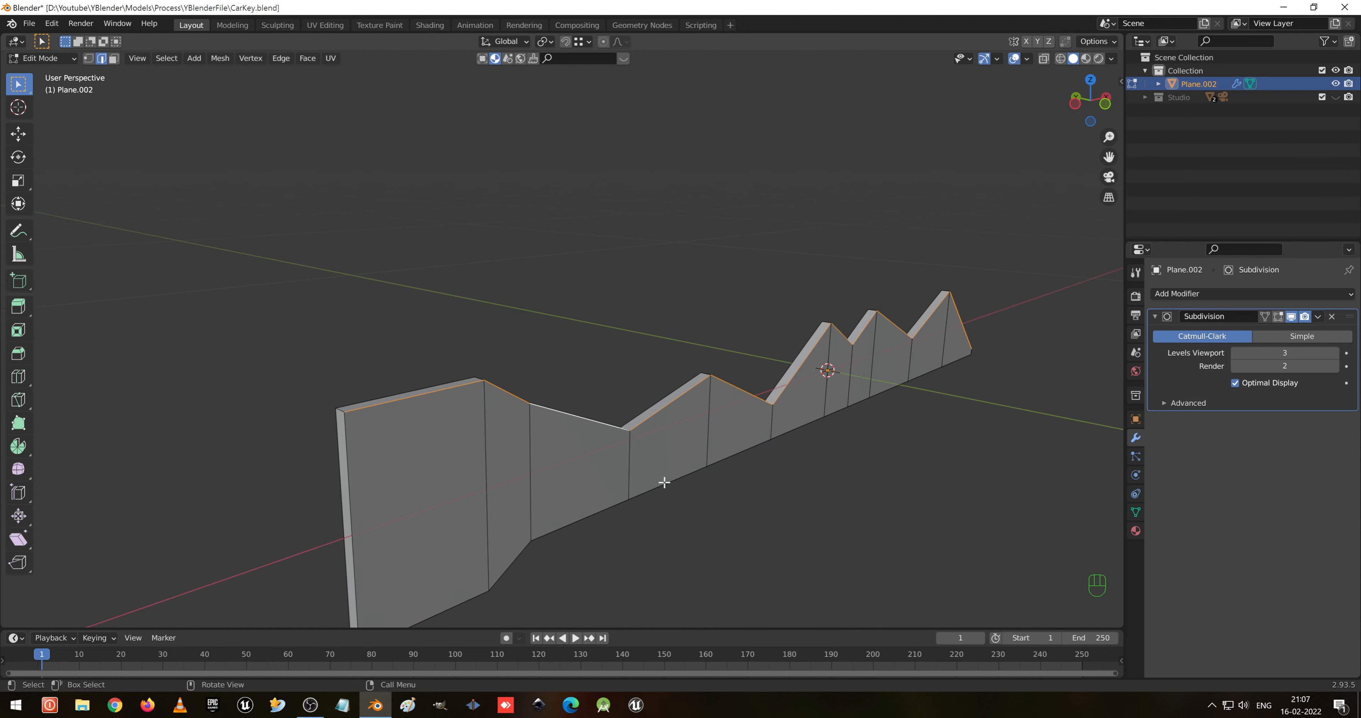
{"action": "left_click", "coordinate": [620, 504], "text": "alt+shift"}
{"action": "middle_click_drag", "start_coordinate": [717, 444], "coordinate": [579, 482]}
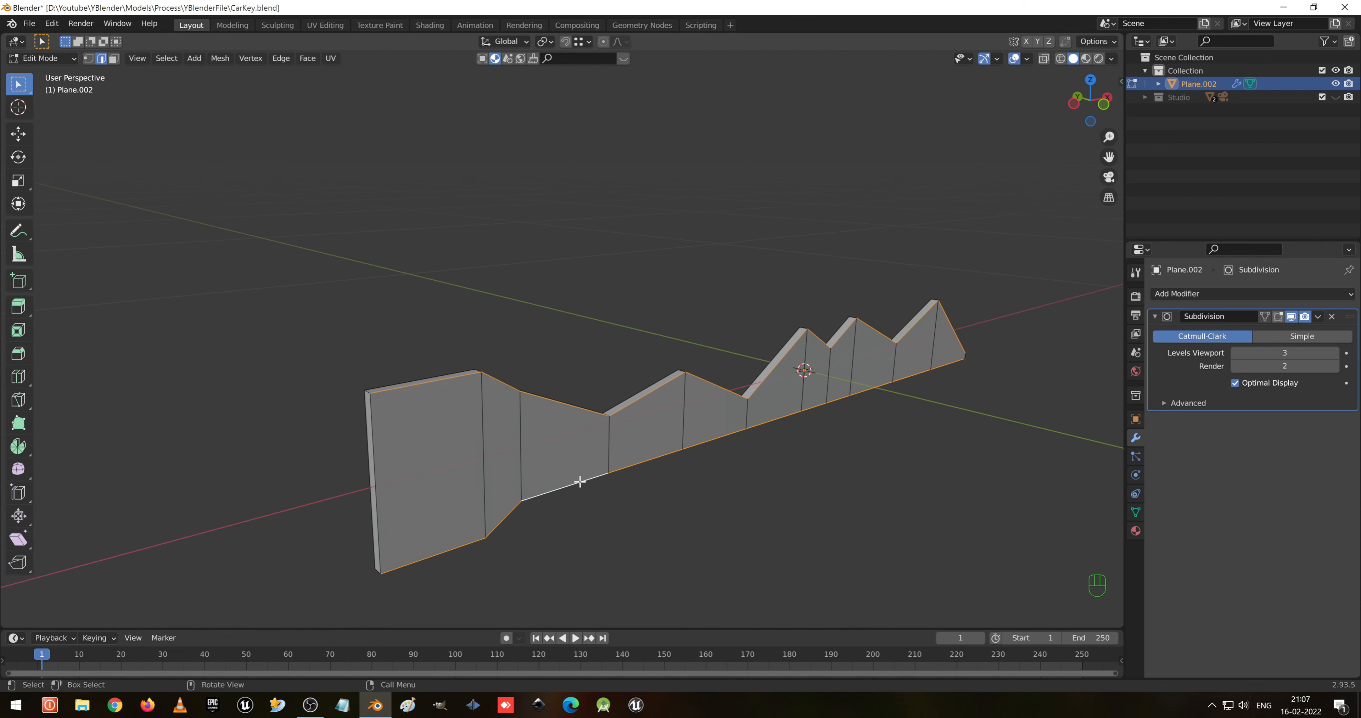
{"action": "scroll", "coordinate": [580, 482], "scroll_direction": "up", "scroll_amount": 1}
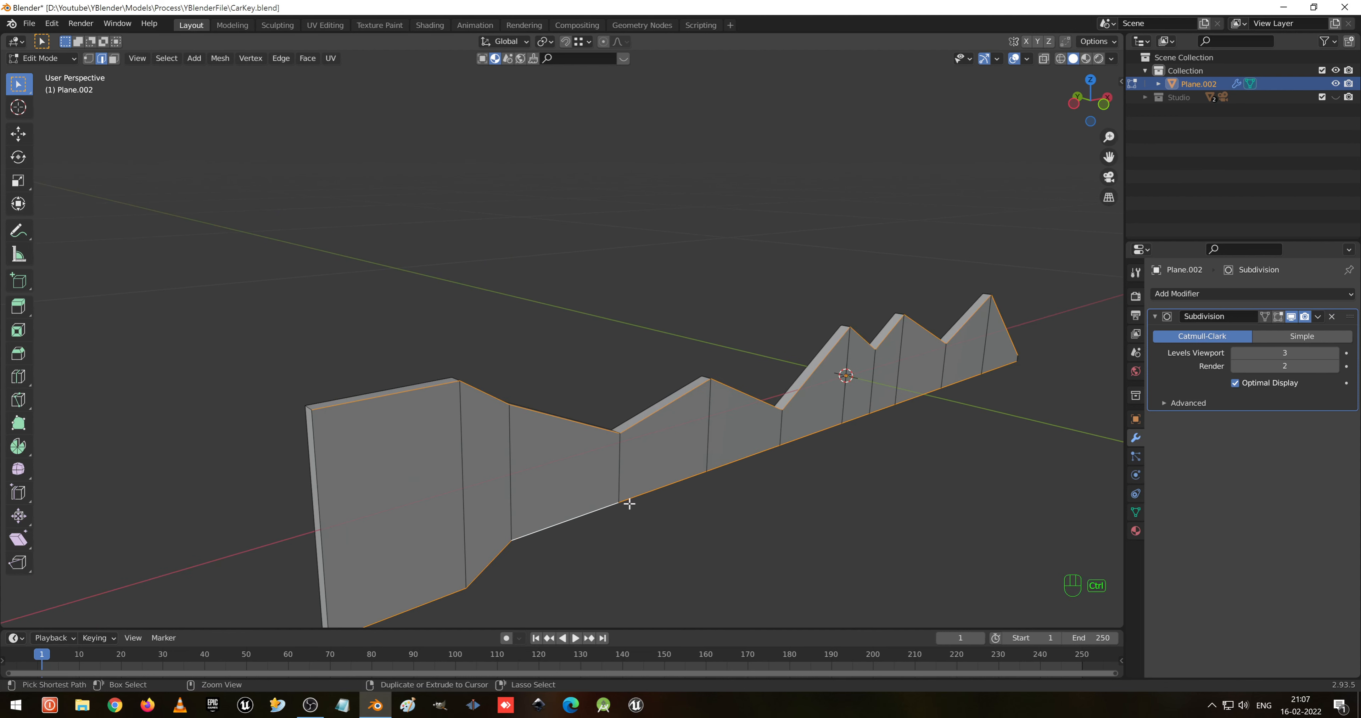
{"action": "key", "text": "ctrl+b"}
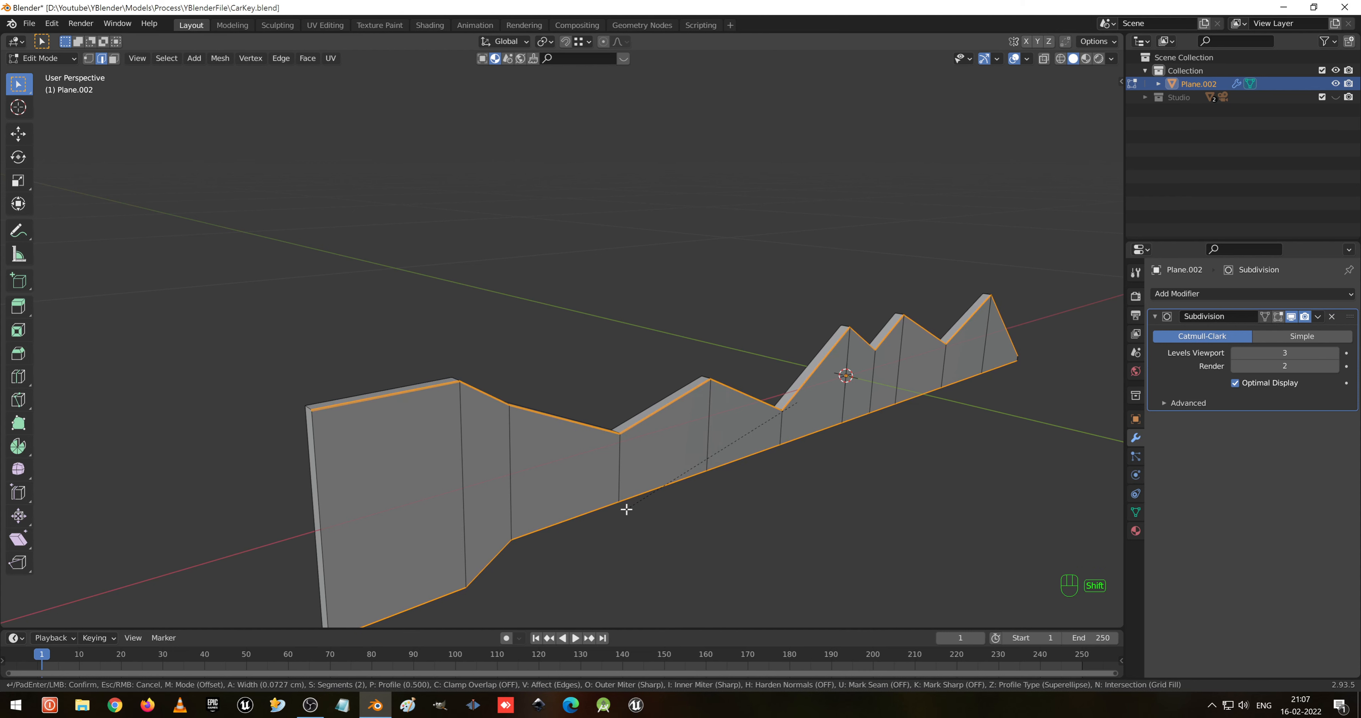
{"action": "left_click", "coordinate": [626, 510], "text": "shift"}
{"action": "scroll", "coordinate": [502, 416], "scroll_direction": "up", "scroll_amount": 3}
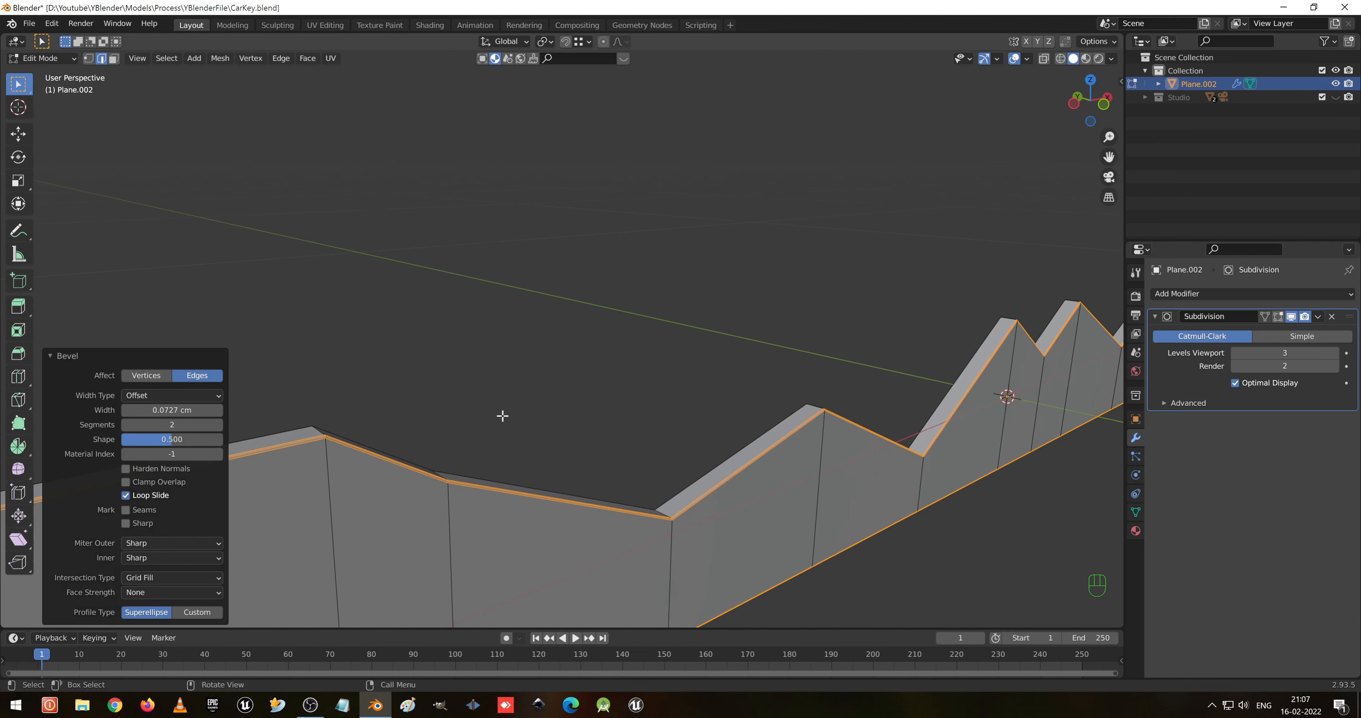
- In Object Mode, shade the key smooth and enable Auto Smooth at 30°
{"action": "middle_click_drag", "start_coordinate": [501, 416], "coordinate": [708, 347], "text": "shift"}
{"action": "scroll", "coordinate": [784, 323], "scroll_direction": "up", "scroll_amount": 1}
{"action": "key", "text": "Tab"}
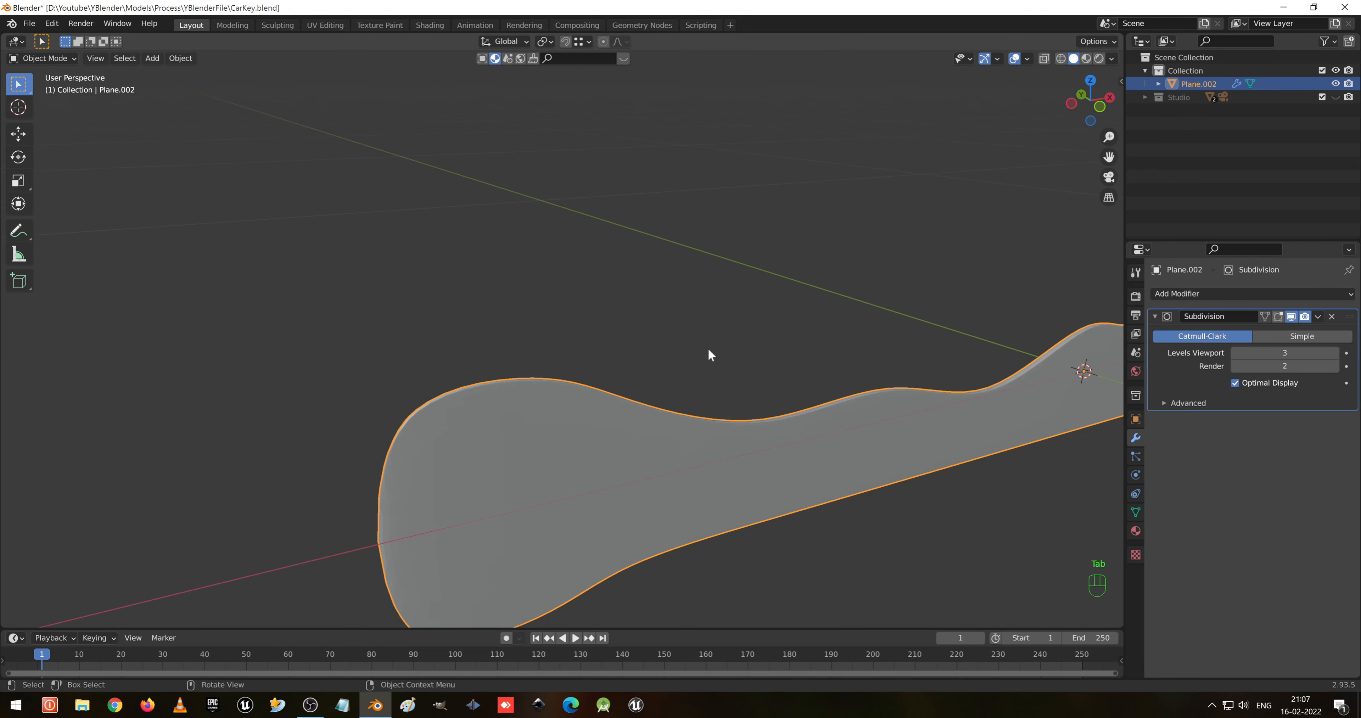
{"action": "right_click", "coordinate": [664, 458]}
{"action": "left_click", "coordinate": [665, 431]}
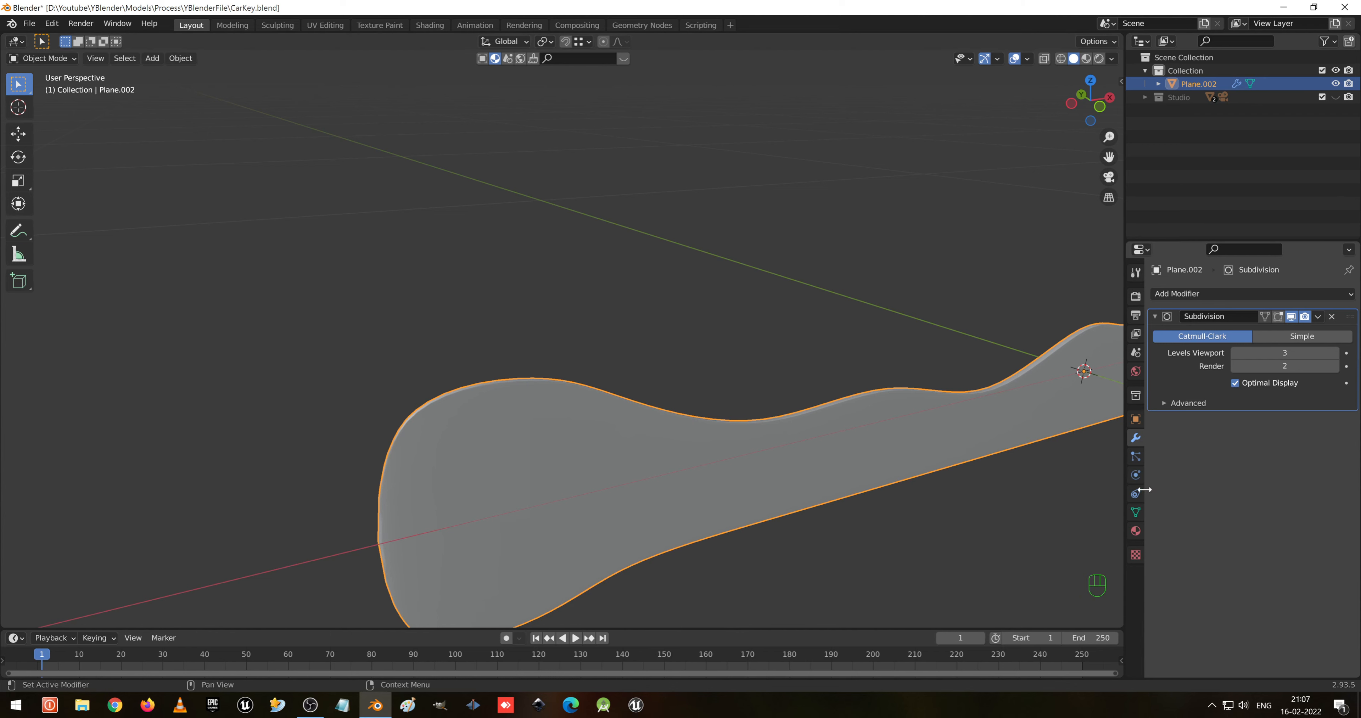
{"action": "left_click", "coordinate": [1135, 513]}
{"action": "left_click", "coordinate": [1232, 541]}
- Examine the key's beveled outline and thin sides in Edit Mode and its subdivided tooth profile in Object Mode
{"action": "middle_click_drag", "start_coordinate": [787, 418], "coordinate": [820, 386]}
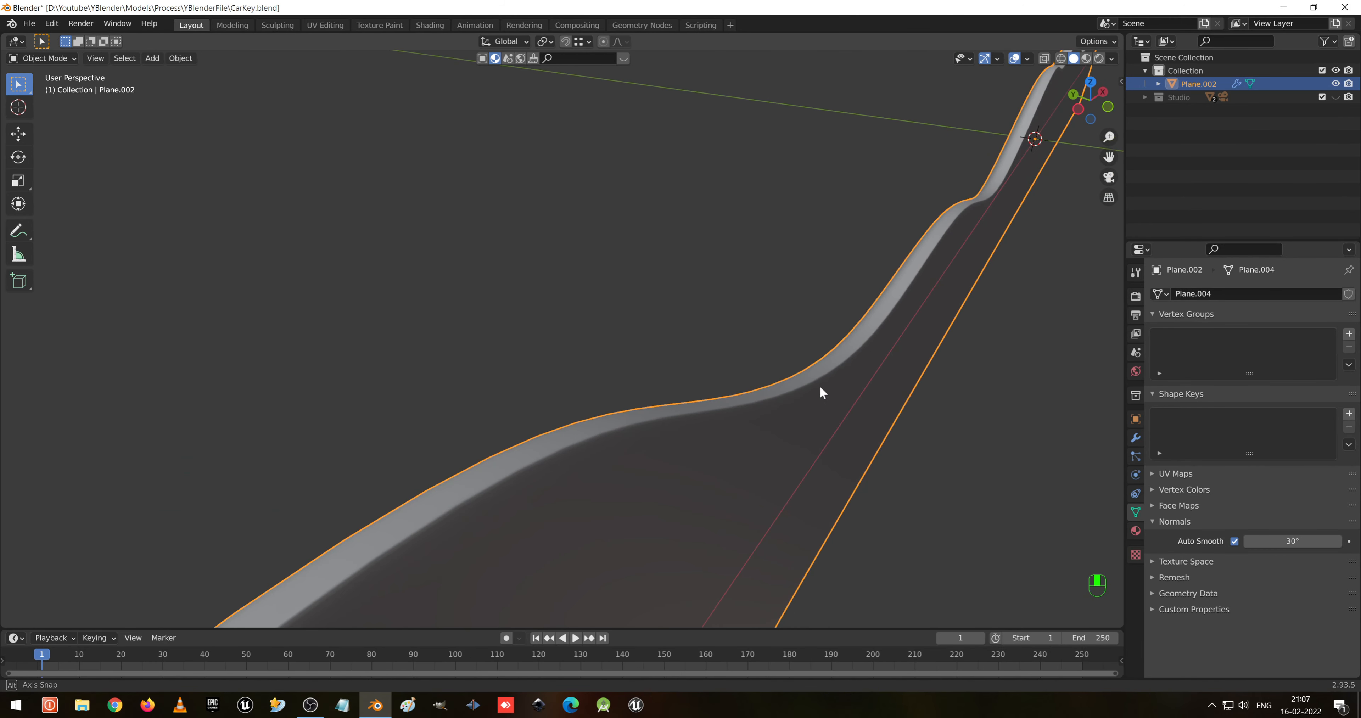
{"action": "key", "text": "Tab"}
{"action": "scroll", "coordinate": [816, 392], "scroll_direction": "down", "scroll_amount": 1}
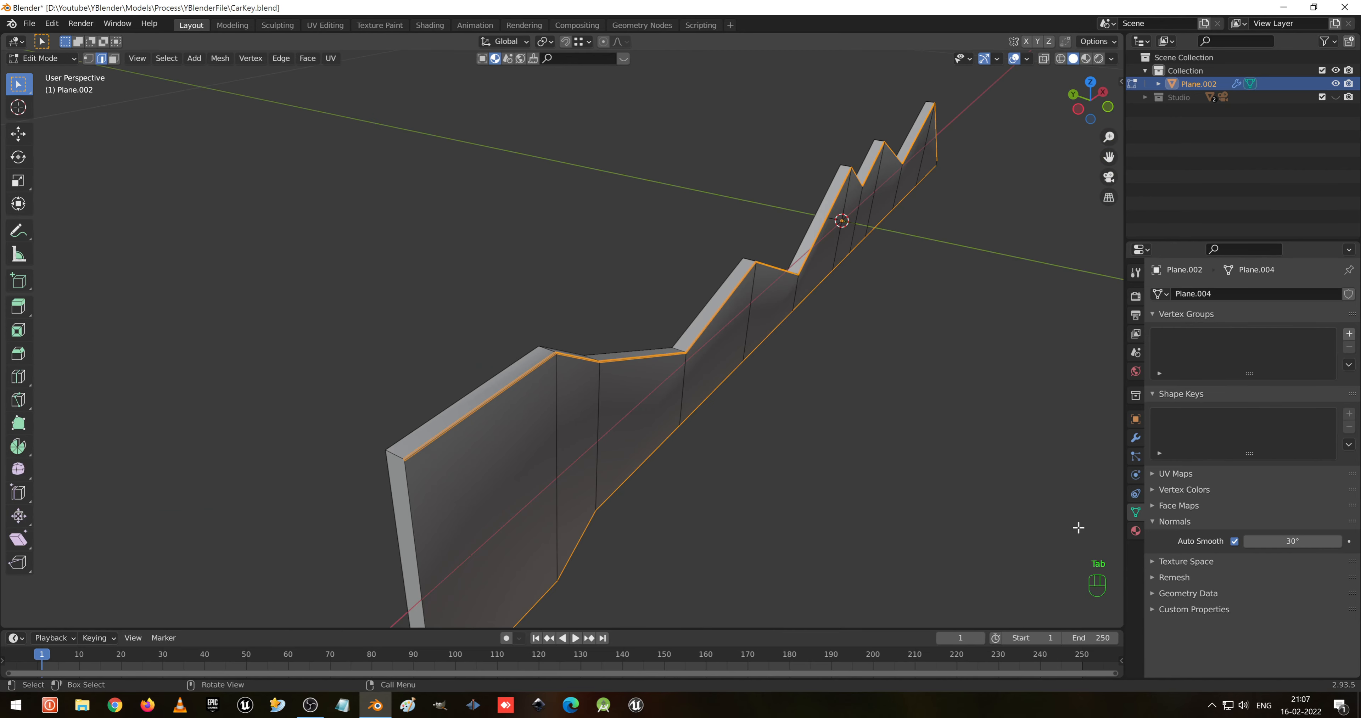
{"action": "middle_click_drag", "start_coordinate": [717, 423], "coordinate": [592, 407]}
{"action": "scroll", "coordinate": [595, 403], "scroll_direction": "up", "scroll_amount": 2}
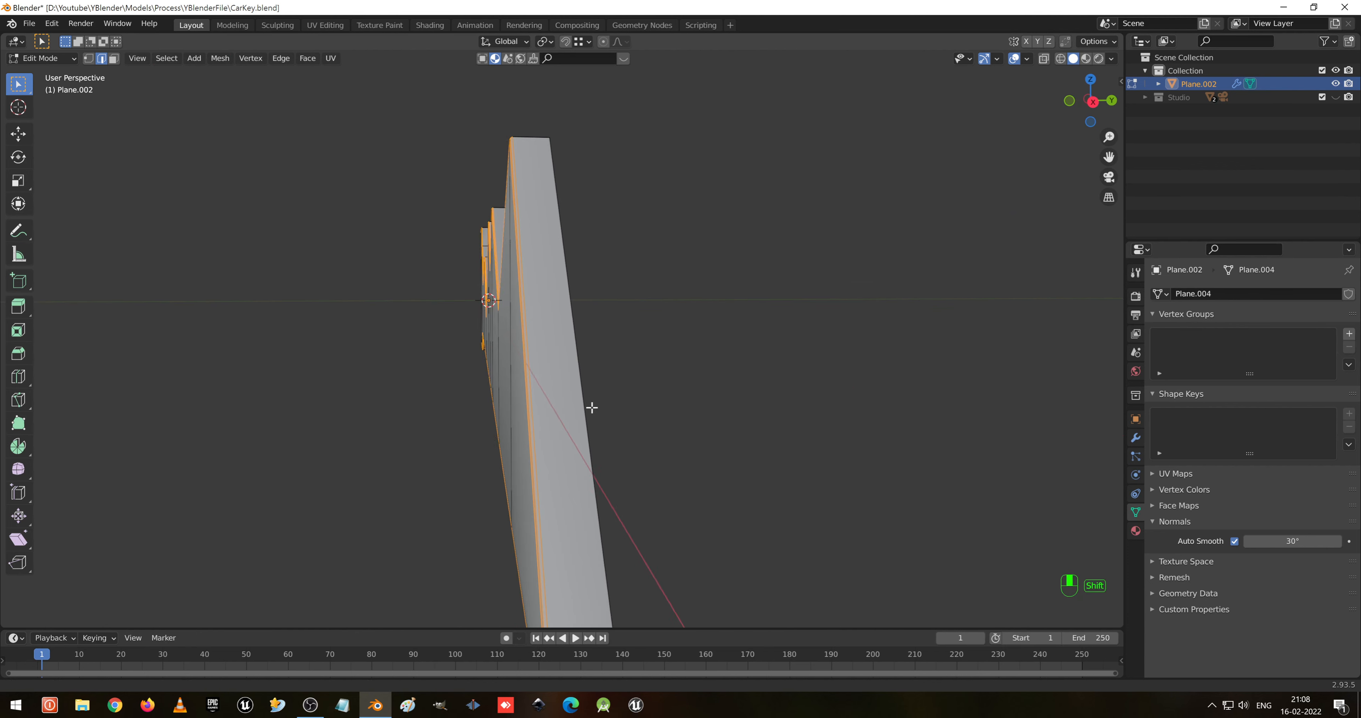
{"action": "scroll", "coordinate": [592, 407], "scroll_direction": "down", "scroll_amount": 2}
{"action": "key", "text": "Tab"}
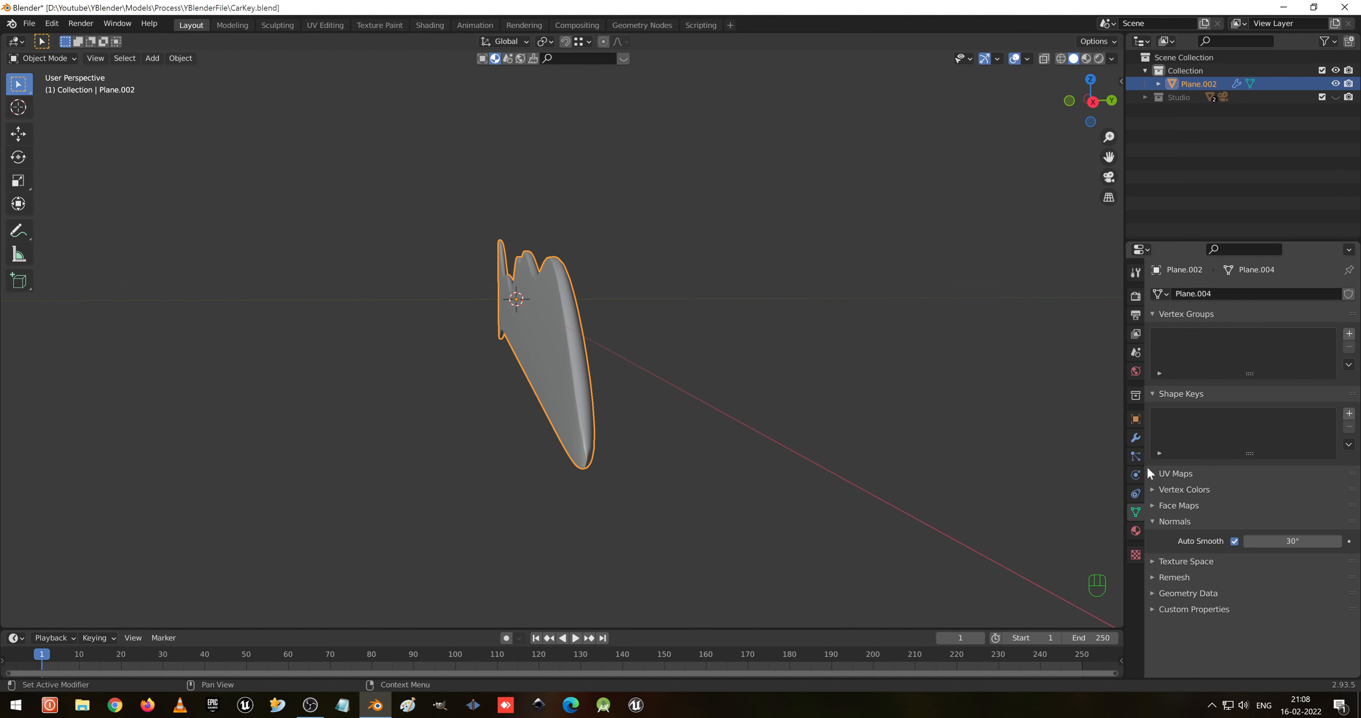
{"action": "left_click", "coordinate": [1135, 437]}
{"action": "middle_click_drag", "start_coordinate": [898, 401], "coordinate": [805, 346]}
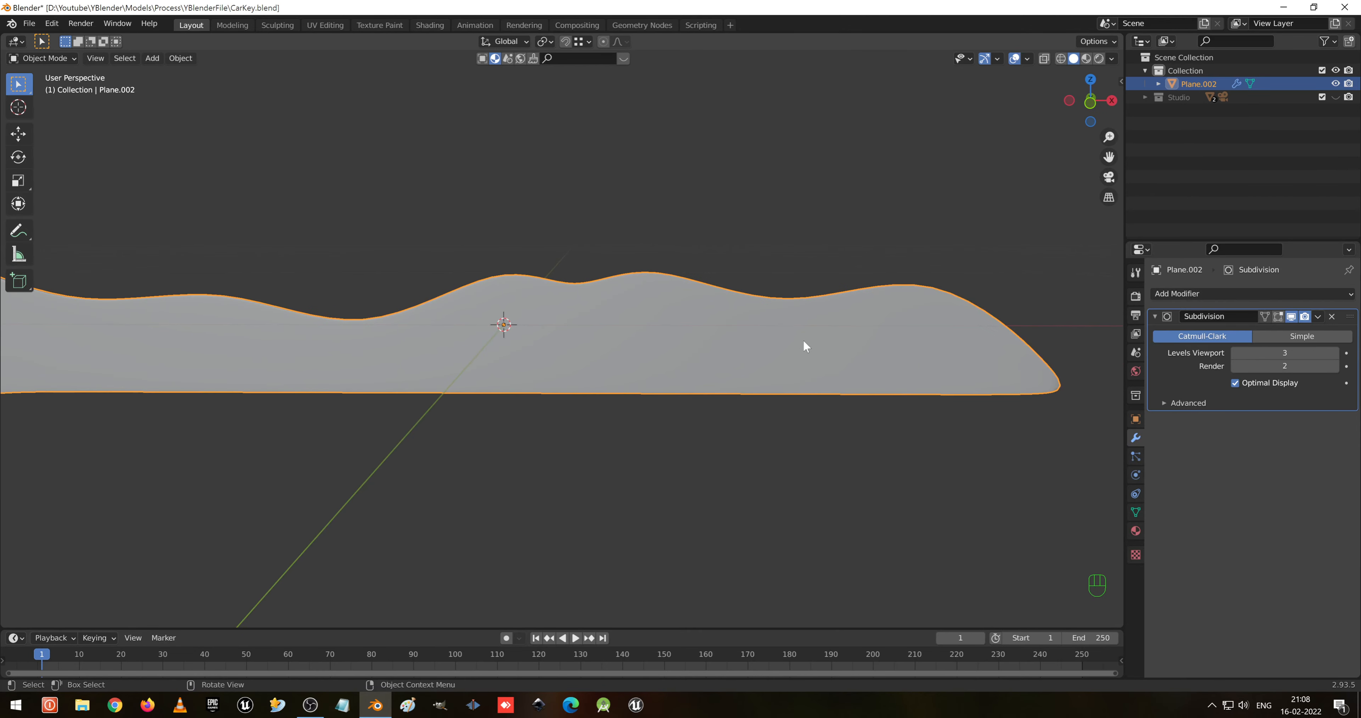
{"action": "key", "text": "Tab"}
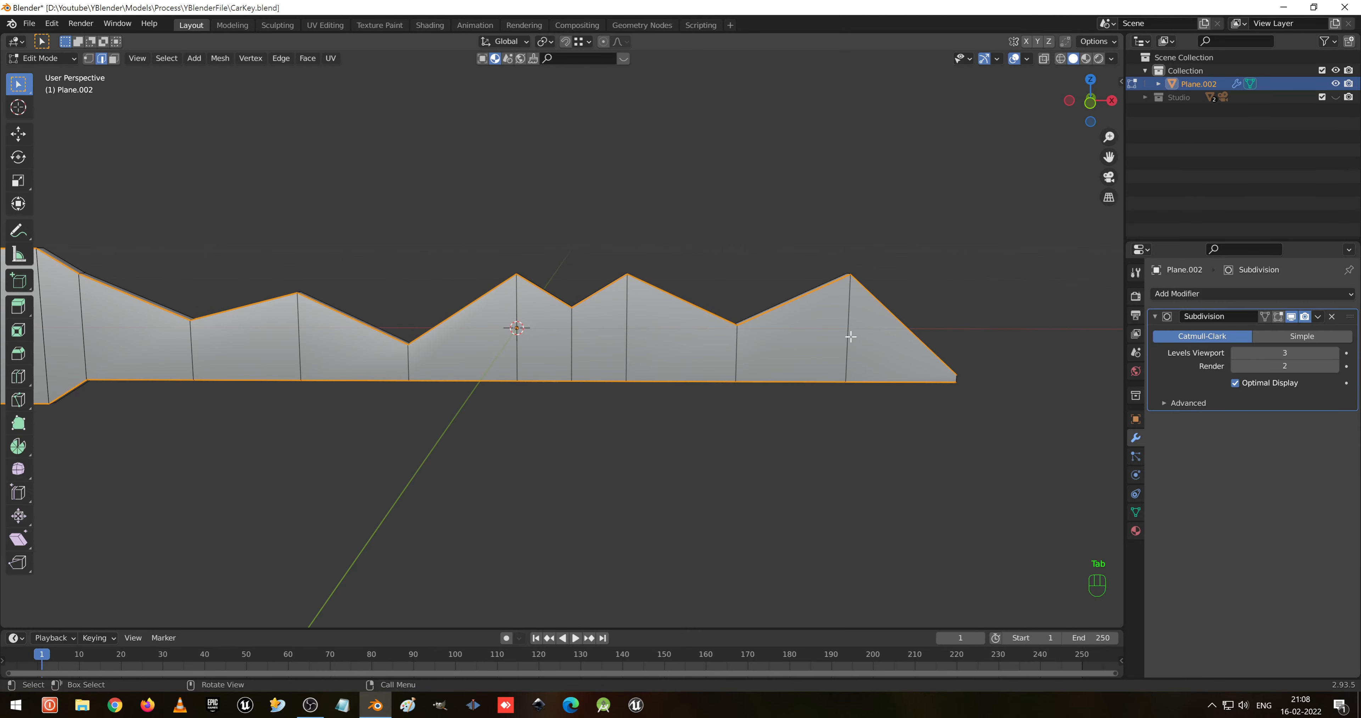
- Bevel the vertical edge loops at the tooth peak and valley nearest the key's tip, with a single segment
{"action": "key", "text": "2"}
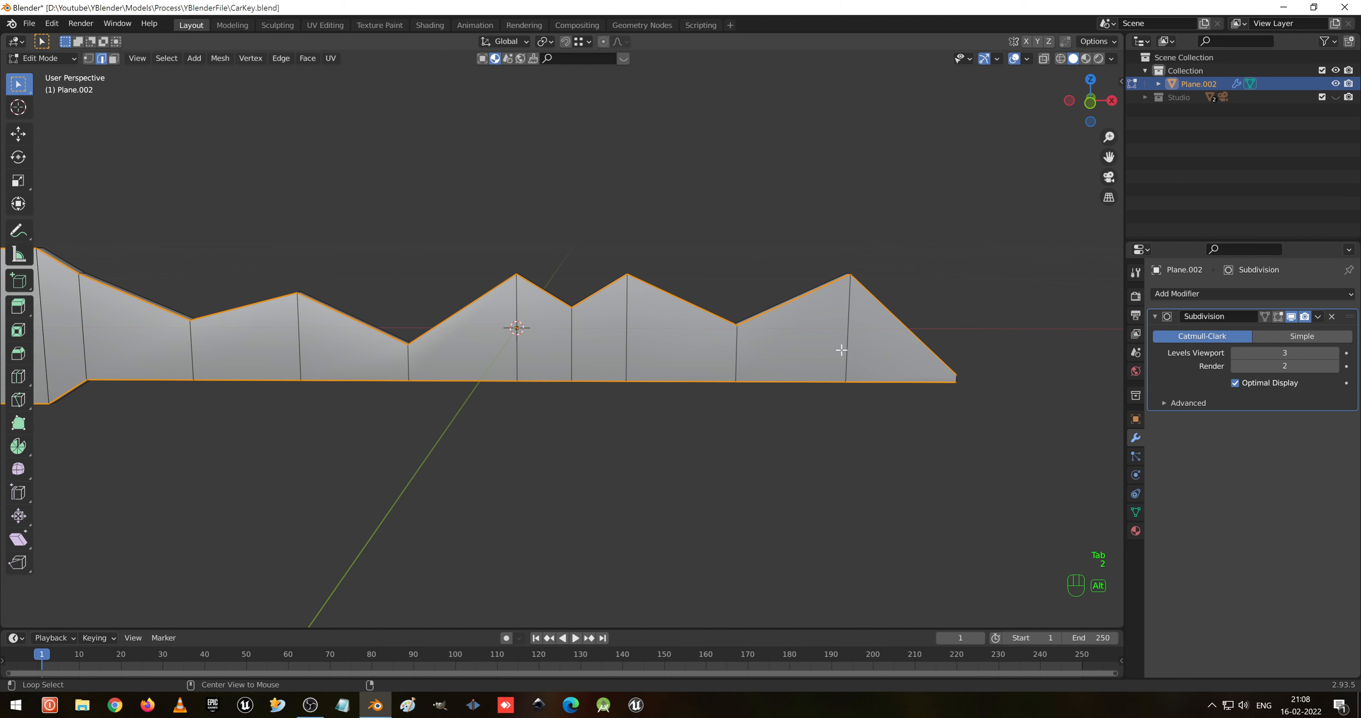
{"action": "left_click", "coordinate": [841, 350], "text": "alt"}
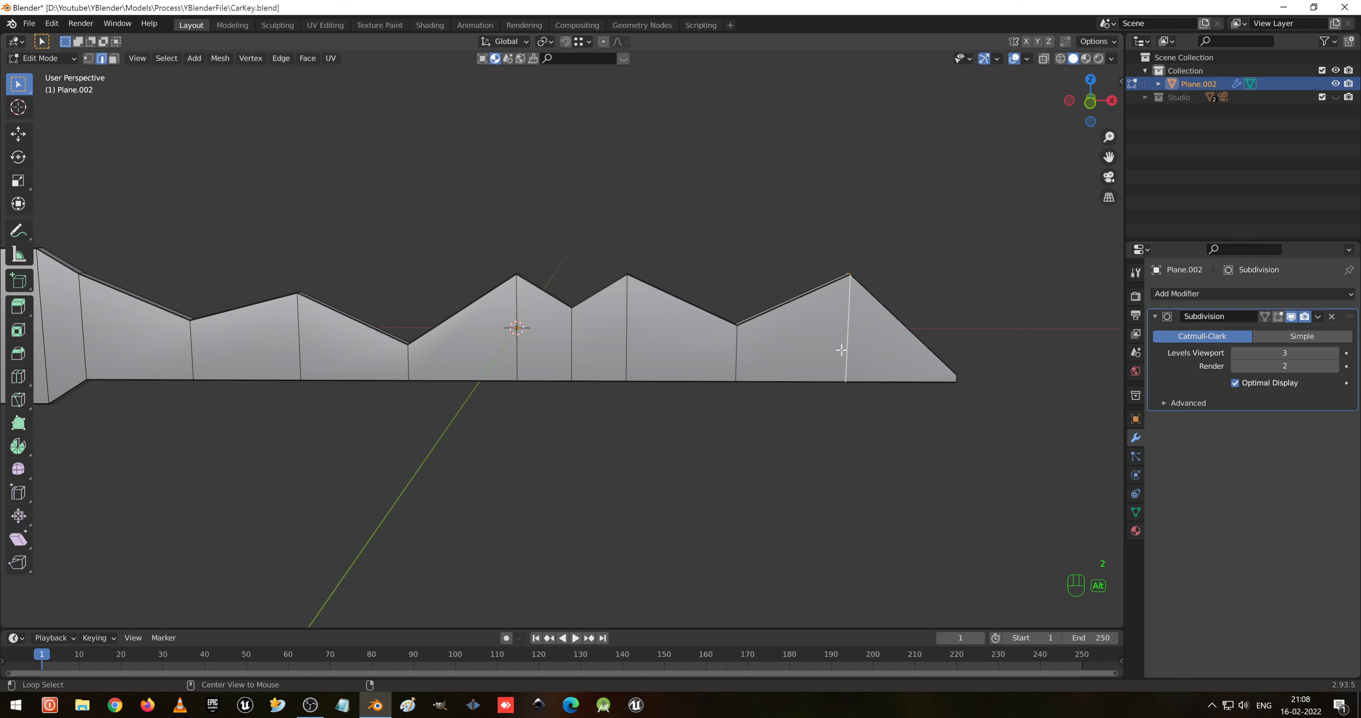
{"action": "left_click", "coordinate": [736, 357], "text": "alt+shift"}
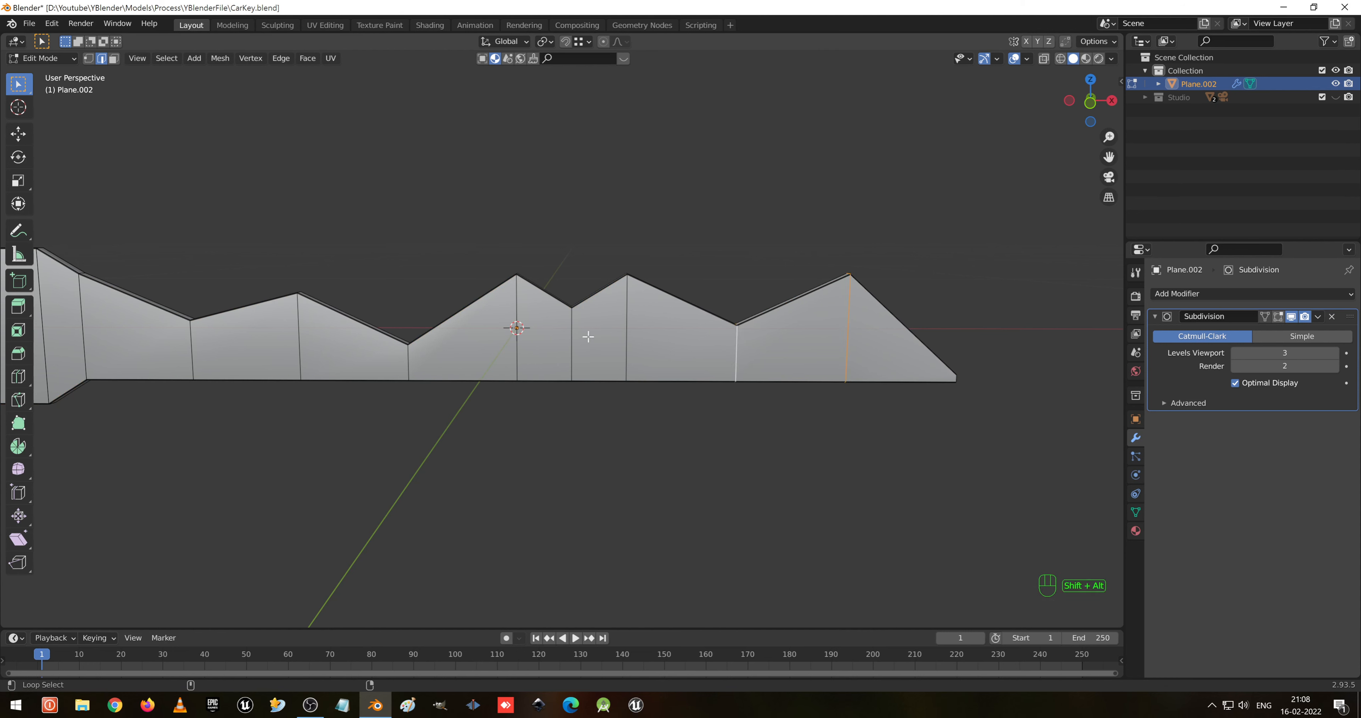
{"action": "scroll", "coordinate": [790, 350], "scroll_direction": "up", "scroll_amount": 3}
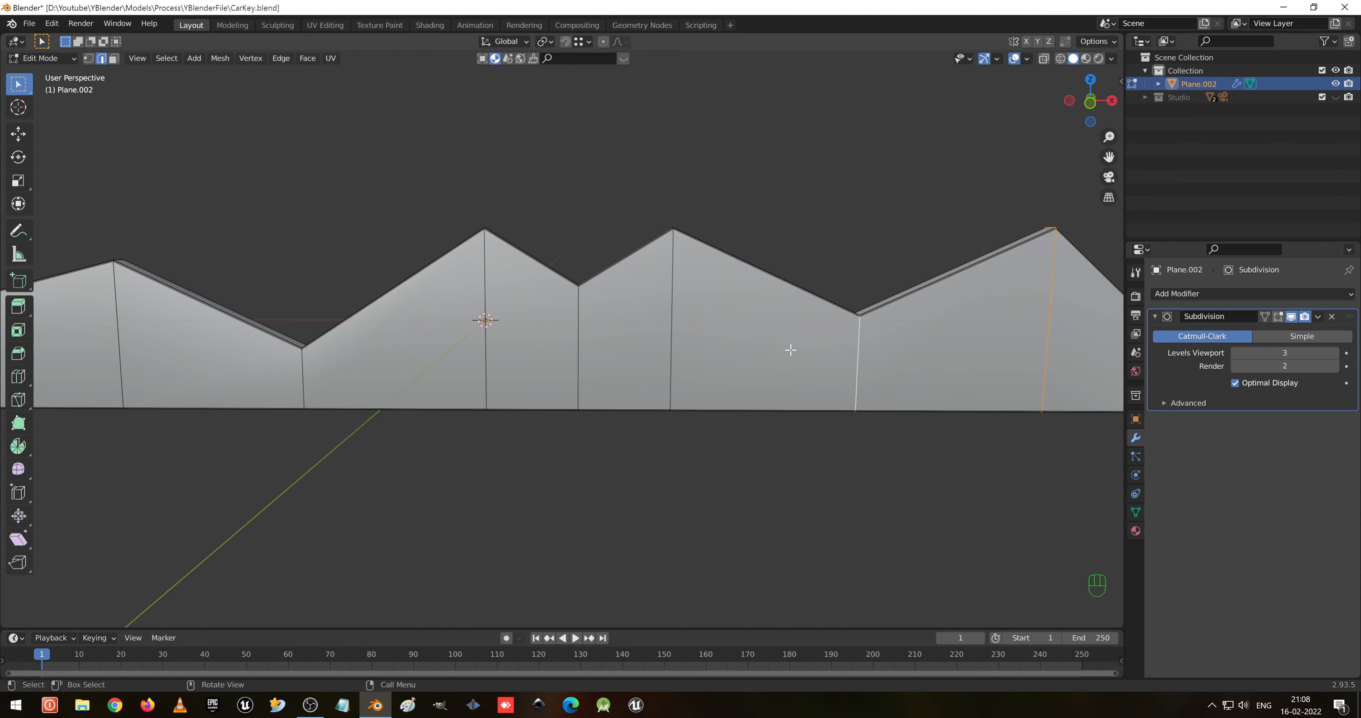
{"action": "key", "text": "ctrl"}
{"action": "key", "text": "ctrl+b"}
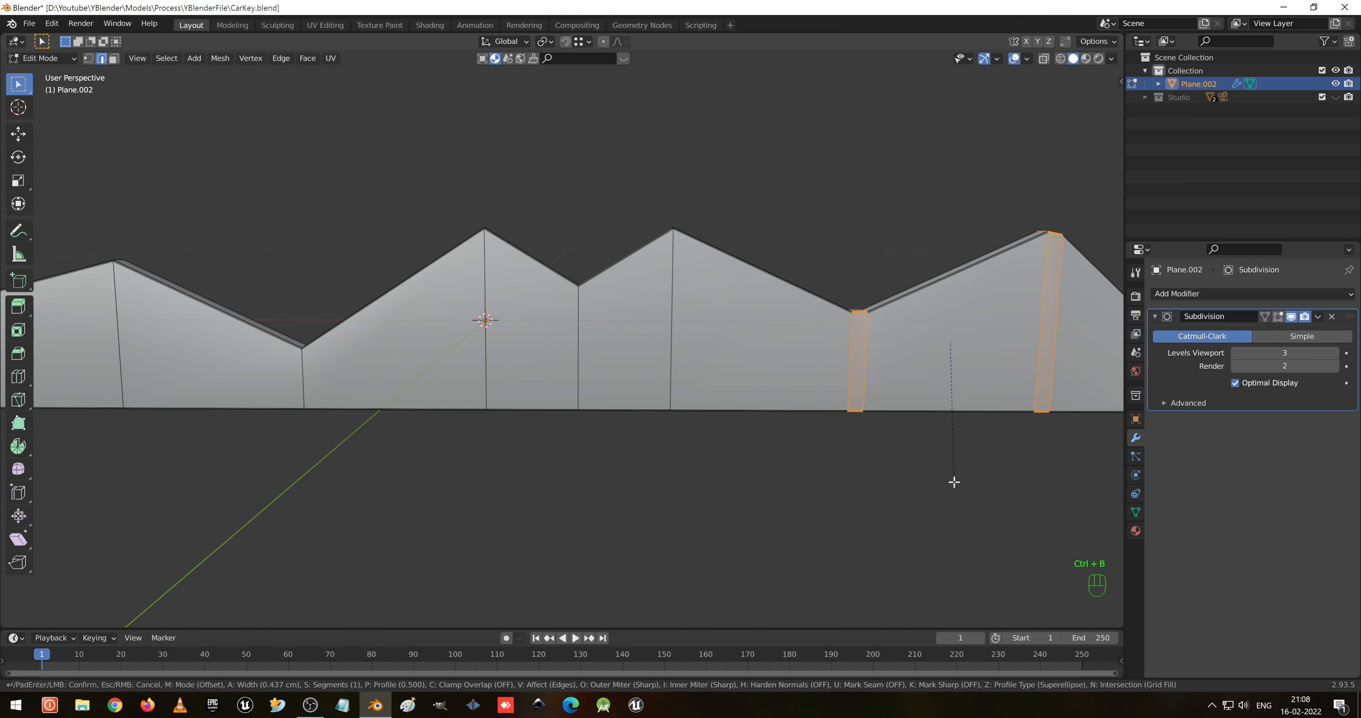
{"action": "left_click", "coordinate": [950, 479]}
{"action": "key", "text": "Tab"}
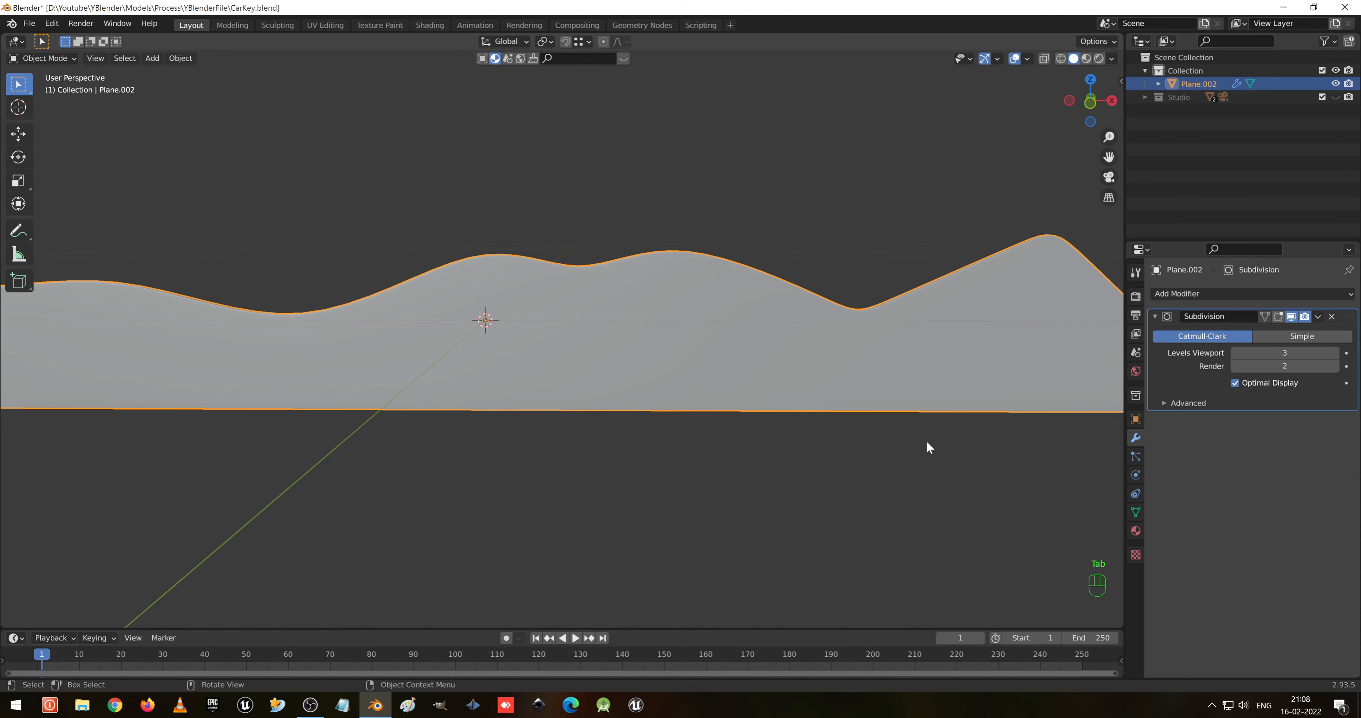
{"action": "middle_click_drag", "start_coordinate": [926, 446], "coordinate": [879, 376]}
- Bevel the vertical edge at the shallow valley between the two middle tooth peaks with a single segment
{"action": "key", "text": "Tab"}
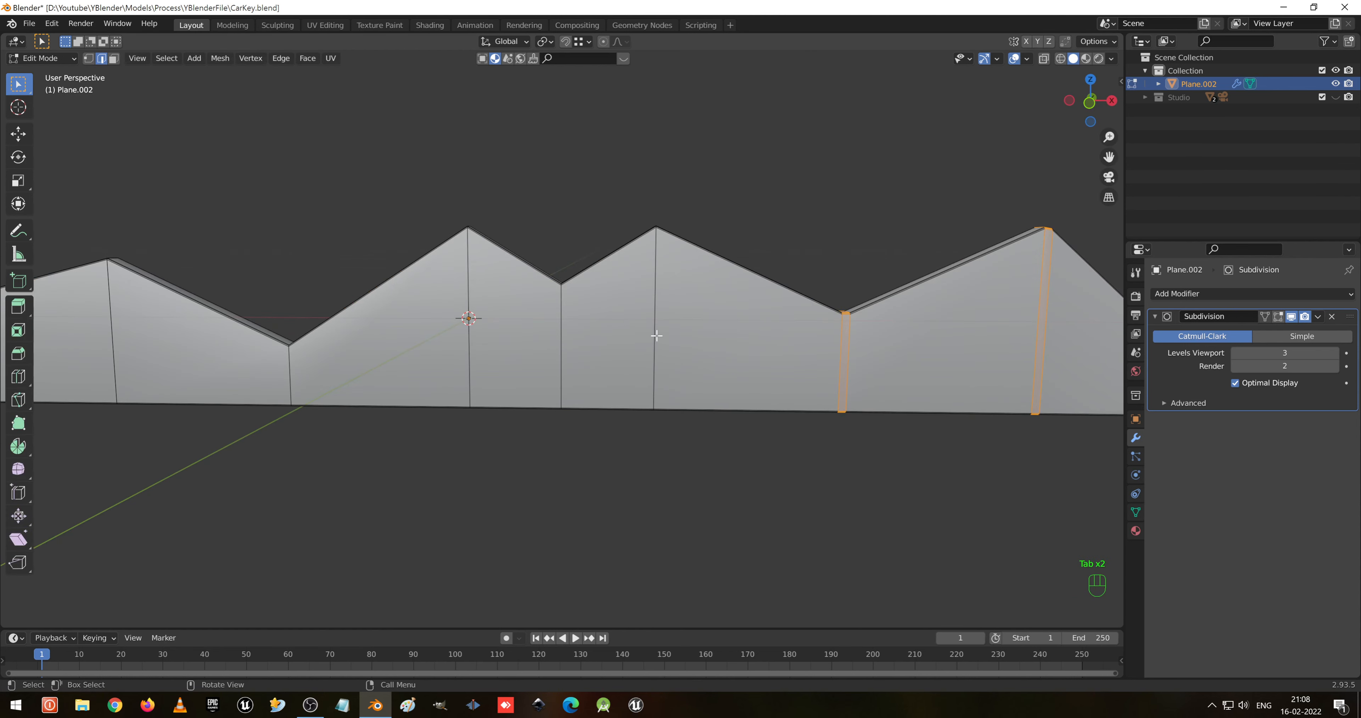
{"action": "middle_click_drag", "start_coordinate": [657, 336], "coordinate": [671, 319], "text": "alt"}
{"action": "key", "text": "KP_1"}
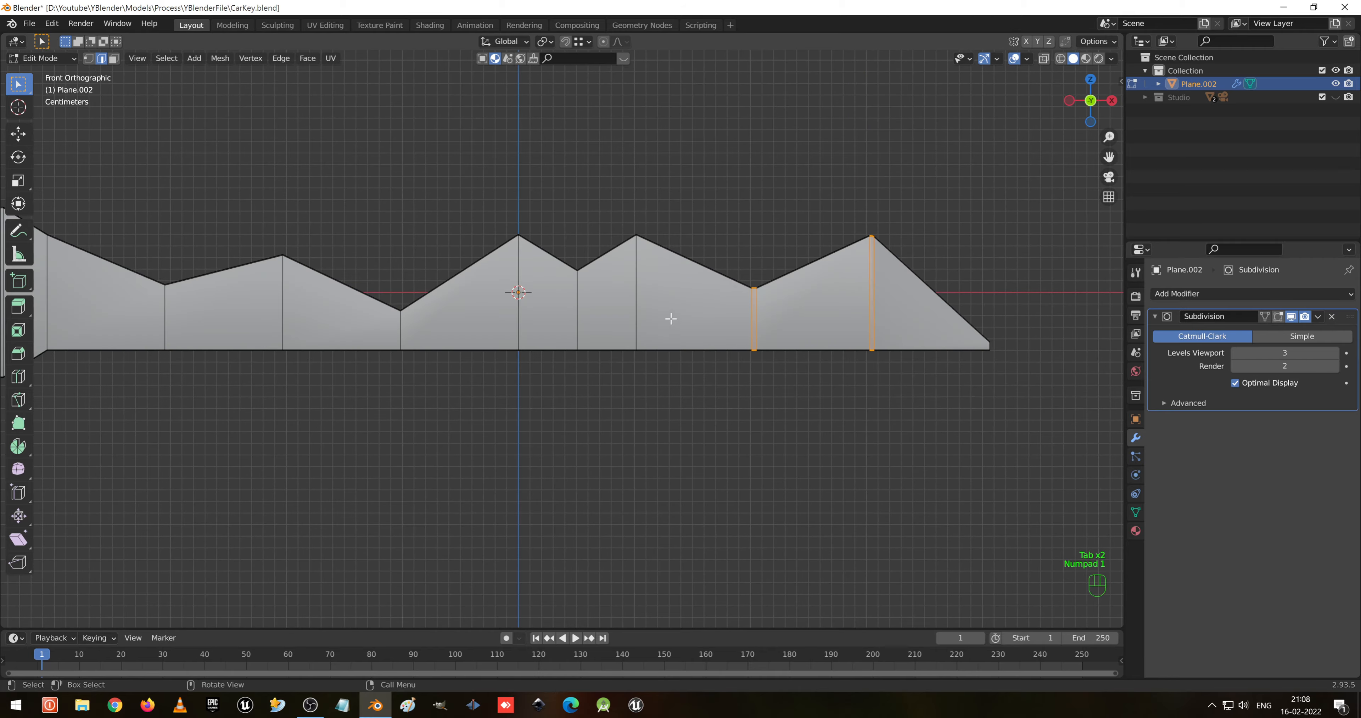
{"action": "scroll", "coordinate": [669, 318], "scroll_direction": "up", "scroll_amount": 3}
{"action": "left_click", "coordinate": [699, 324]}
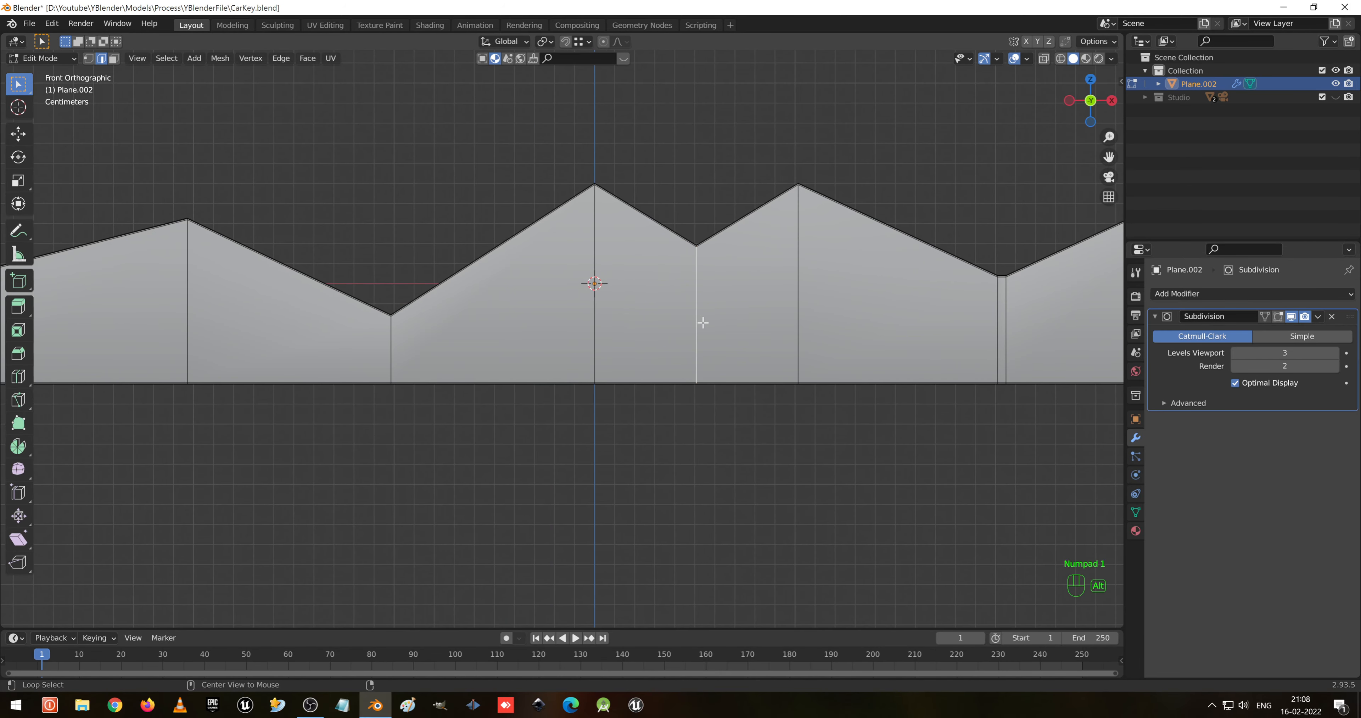
{"action": "key", "text": "ctrl+b"}
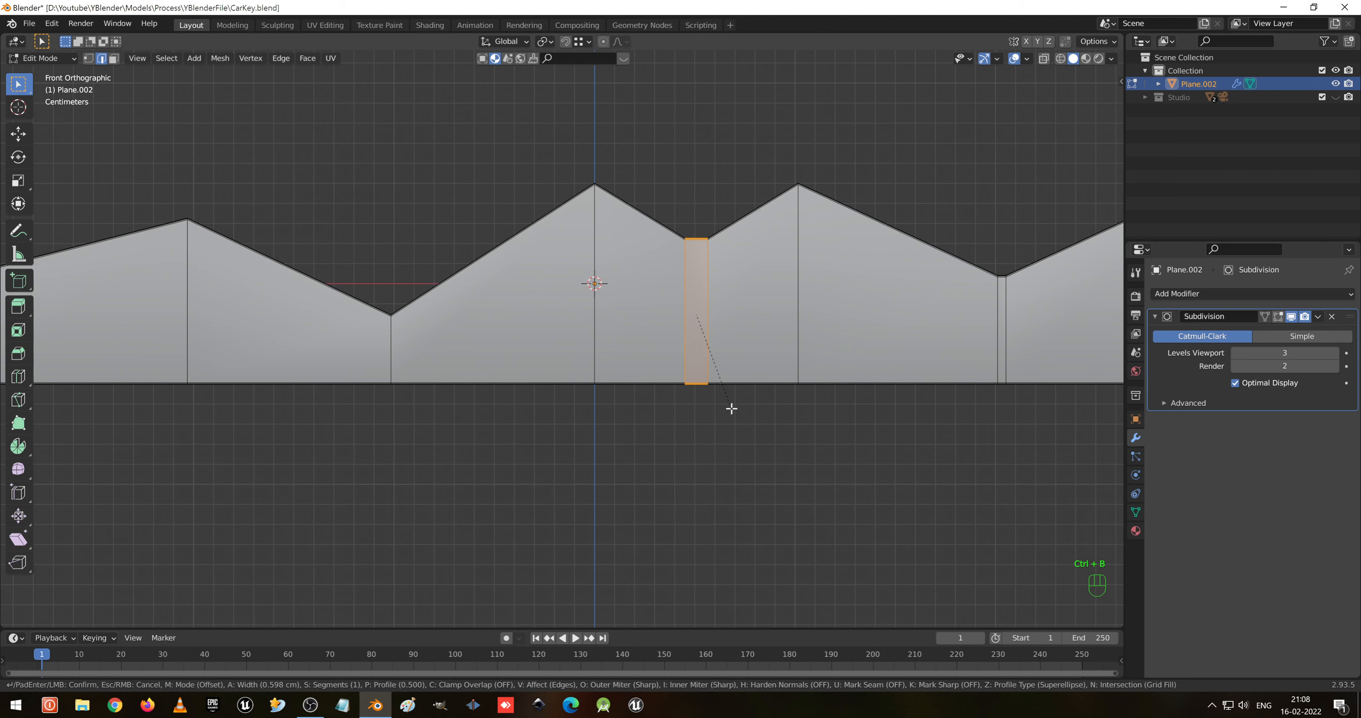
{"action": "left_click", "coordinate": [731, 408]}
{"action": "key", "text": "Tab"}
{"action": "middle_click_drag", "start_coordinate": [708, 285], "coordinate": [733, 289], "text": "shift"}
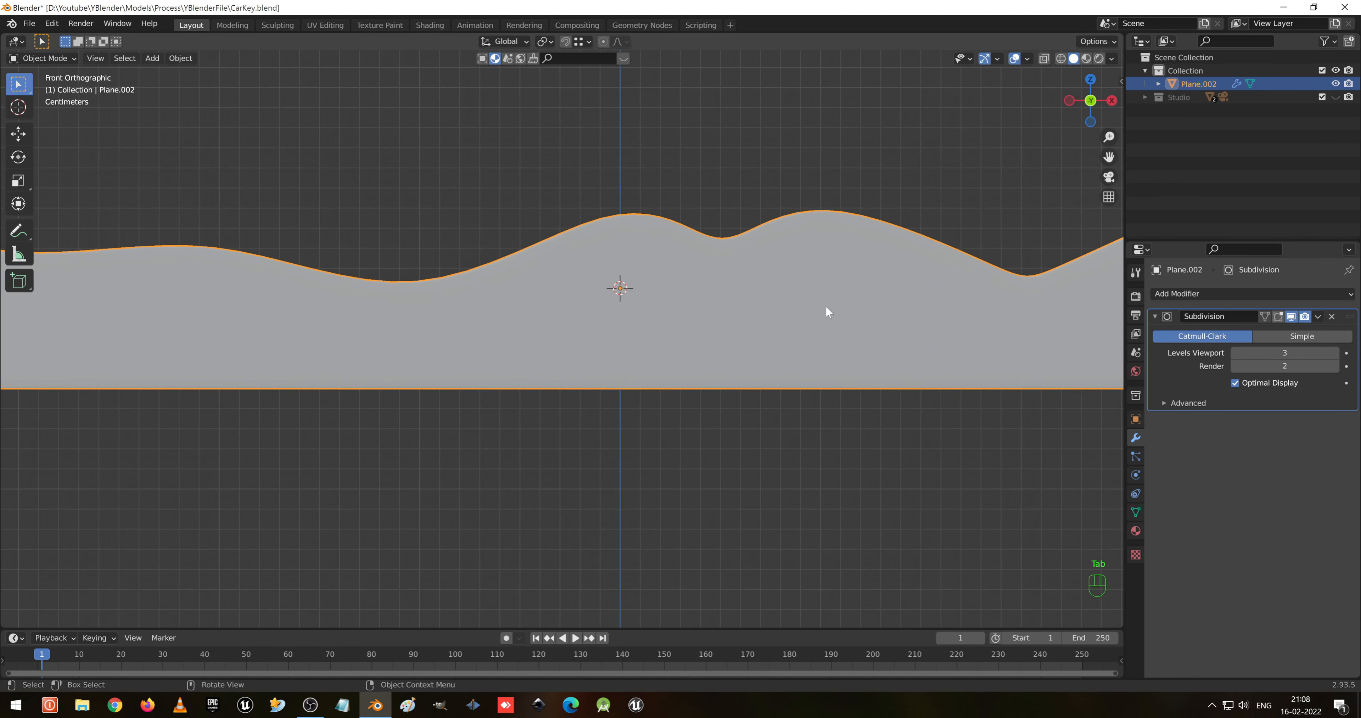
- Bevel the vertical edge loops at the two middle tooth peaks by about 0.48 cm with one segment
{"action": "key", "text": "Tab"}
{"action": "left_click", "coordinate": [823, 261], "text": "alt+shift"}
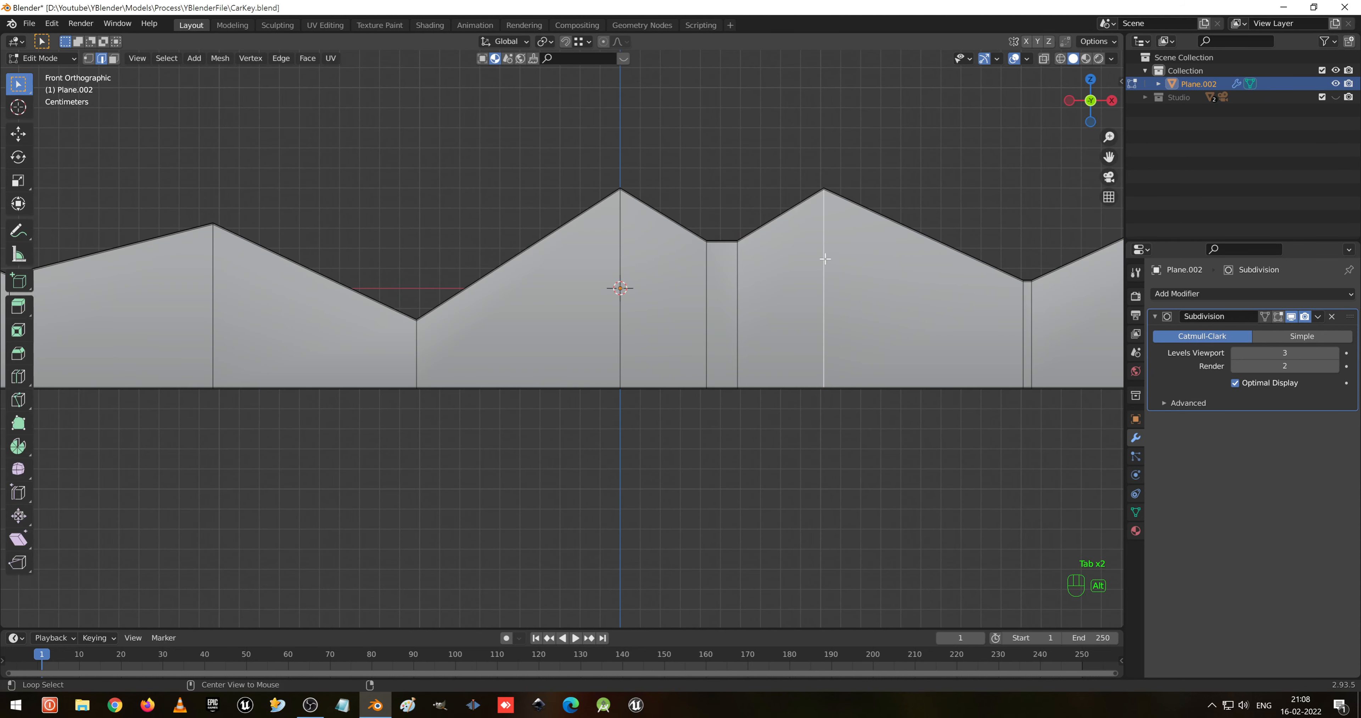
{"action": "left_click", "coordinate": [618, 291], "text": "alt+shift"}
{"action": "key", "text": "ctrl+b"}
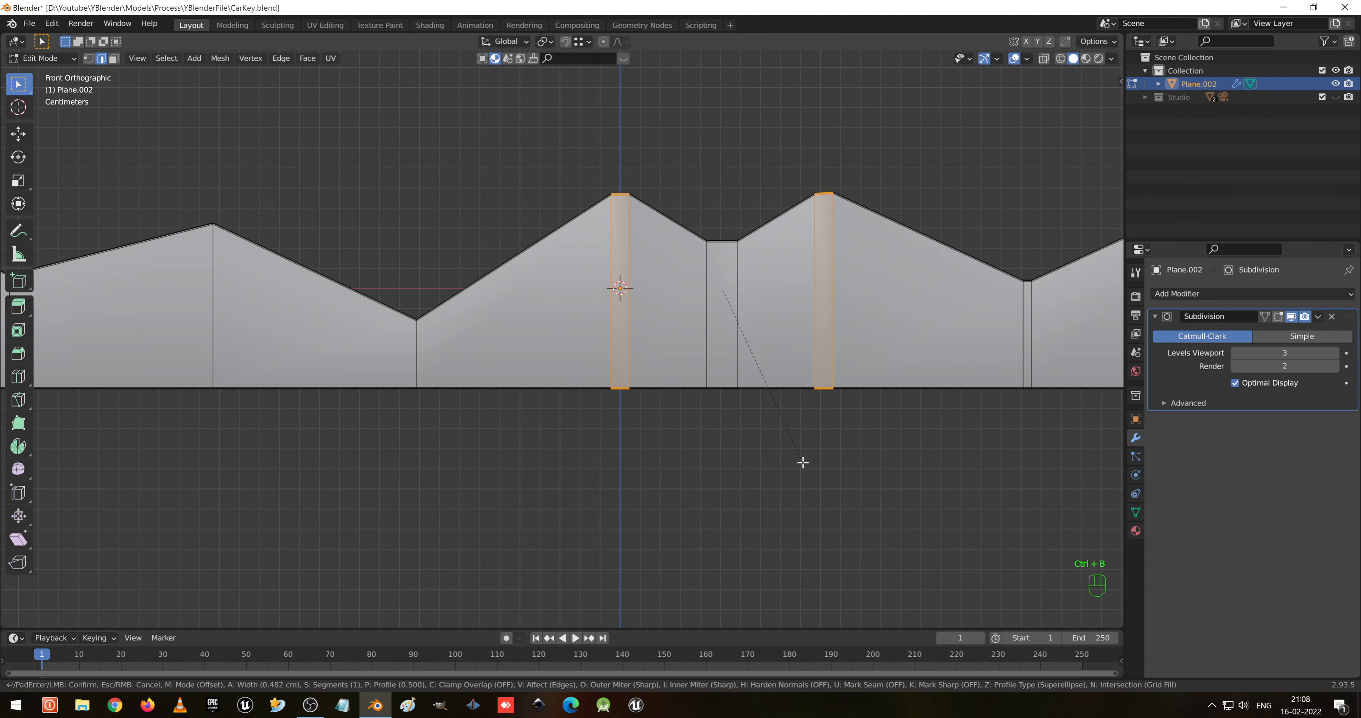
{"action": "left_click", "coordinate": [802, 462]}
{"action": "key", "text": "Tab"}
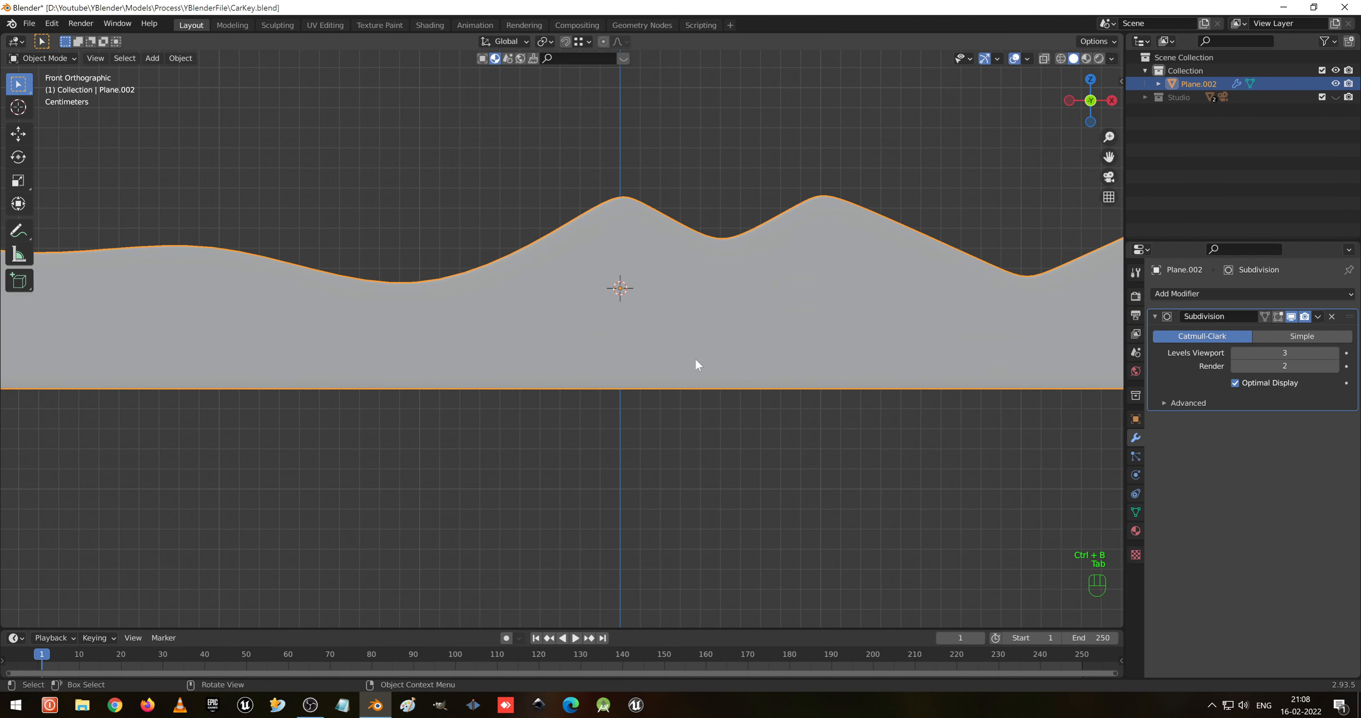
- Bevel the vertical edge loop at the tooth peak nearest the key's wide base with one segment
{"action": "scroll", "coordinate": [695, 359], "scroll_direction": "down", "scroll_amount": 2}
{"action": "middle_click_drag", "start_coordinate": [720, 331], "coordinate": [918, 332], "text": "shift"}
{"action": "key", "text": "Tab"}
{"action": "left_click", "coordinate": [558, 309], "text": "alt"}
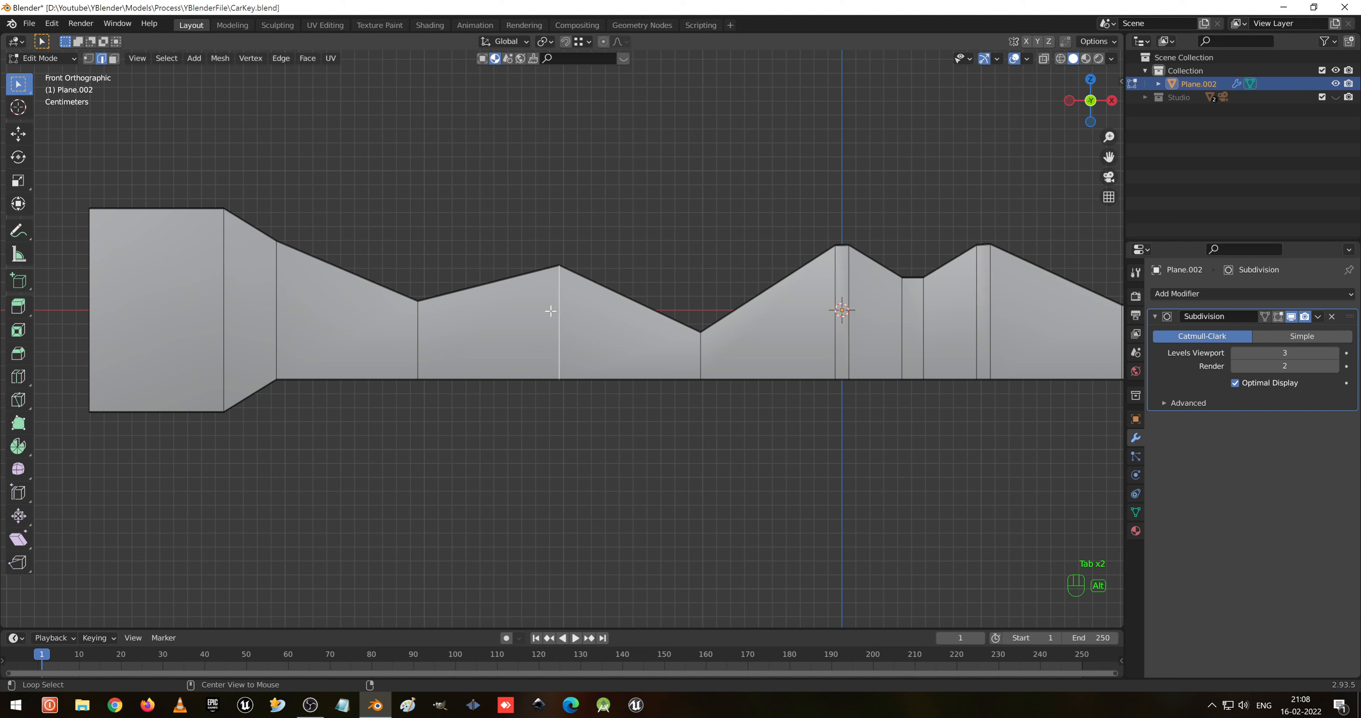
{"action": "key", "text": "ctrl+v"}
{"action": "key", "text": "Escape"}
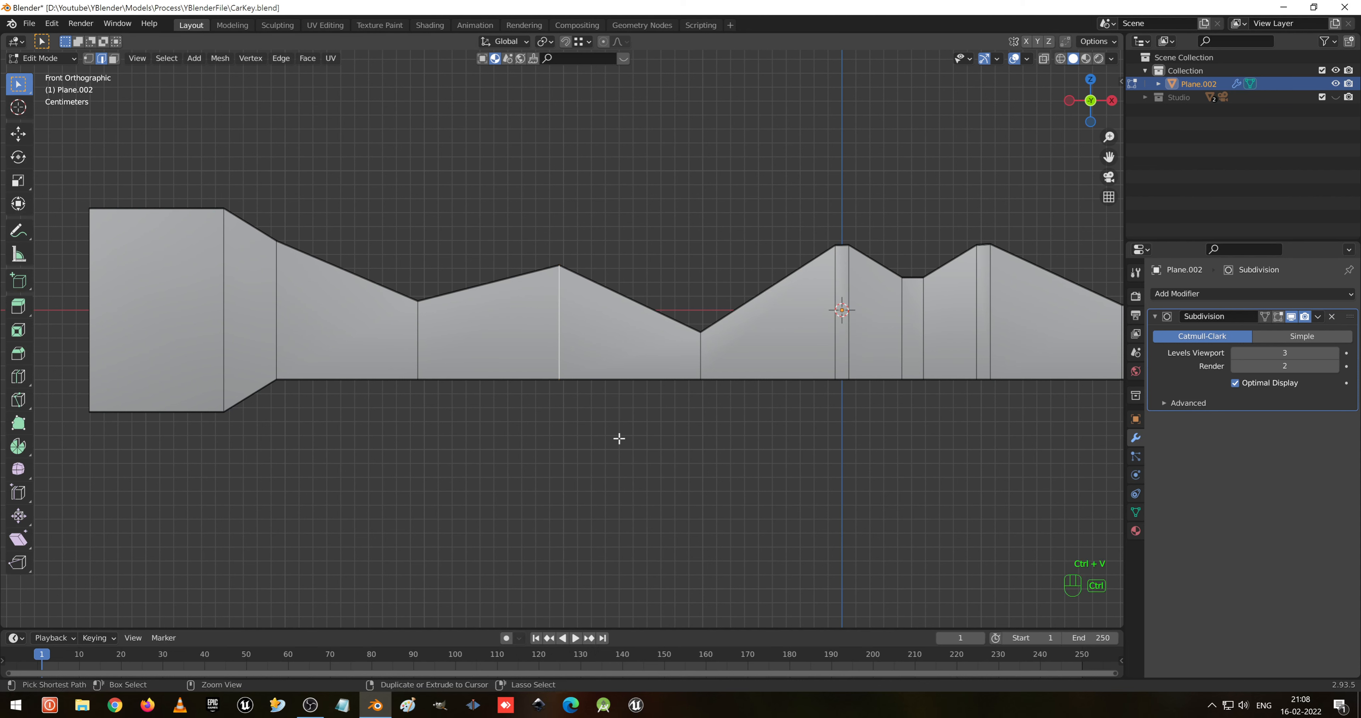
{"action": "key", "text": "ctrl+b"}
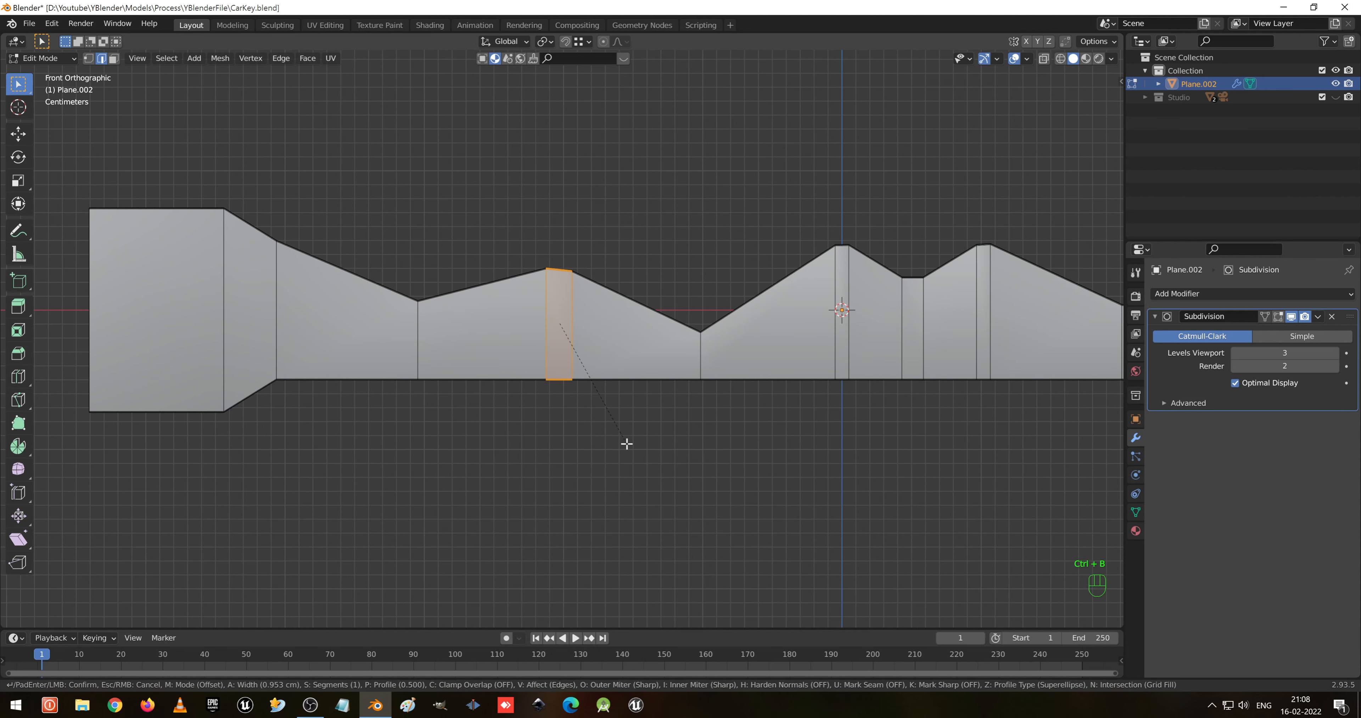
{"action": "left_click", "coordinate": [628, 440]}
{"action": "key", "text": "Tab"}
{"action": "key", "text": "Tab"}
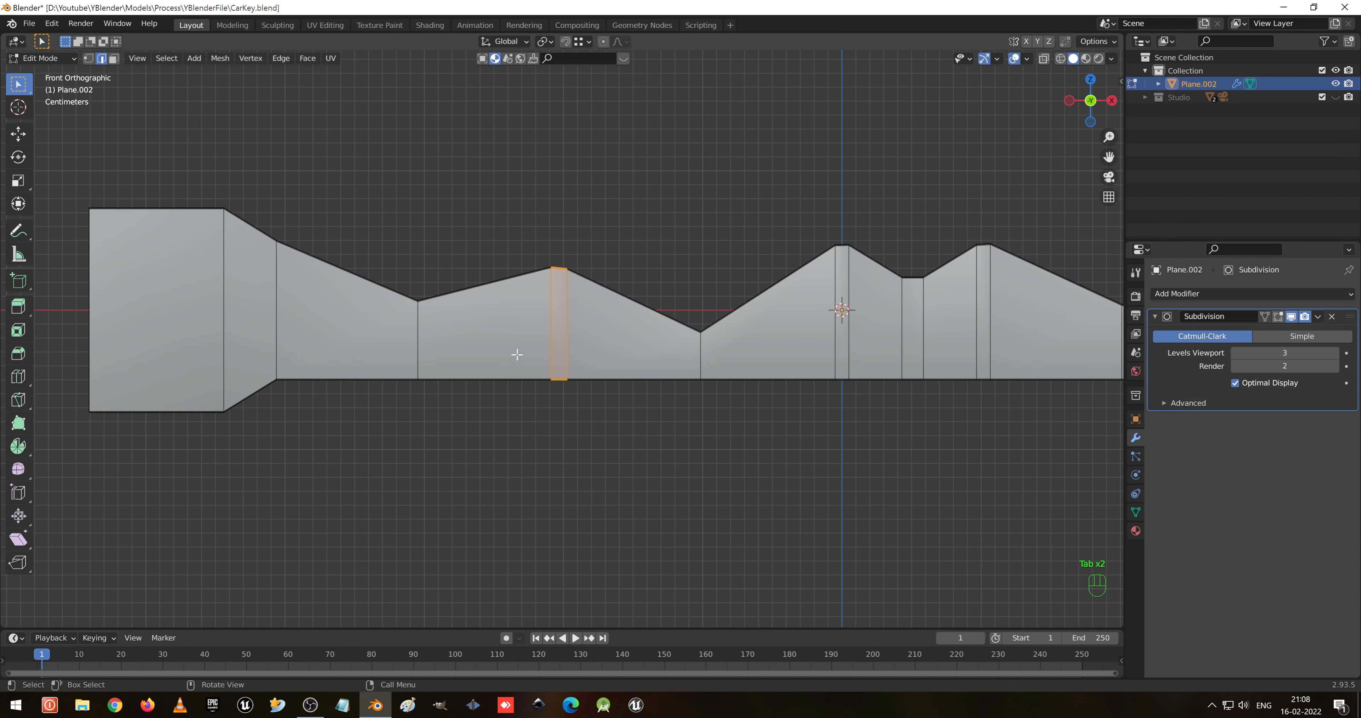
- Bevel the vertical edge at the valley nearest the wide base by 2.68 cm with 3 segments
{"action": "left_click", "coordinate": [417, 334]}
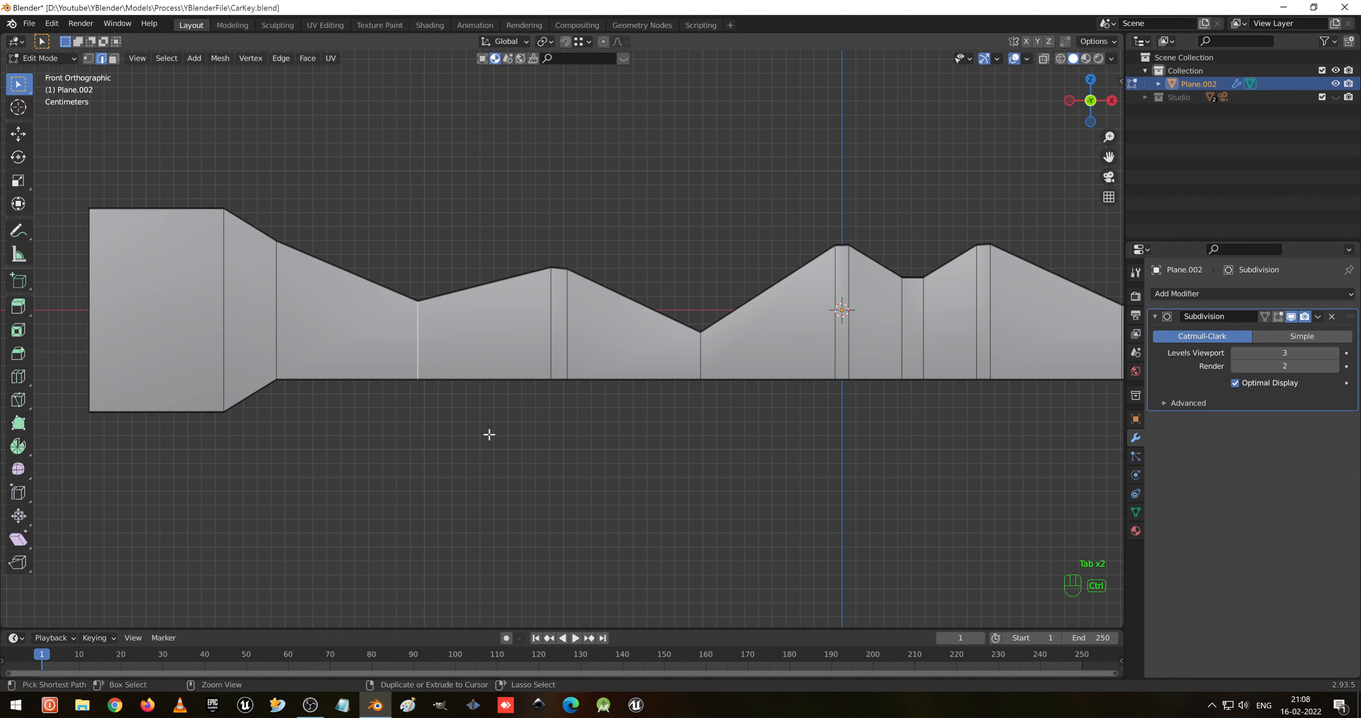
{"action": "key", "text": "ctrl+b"}
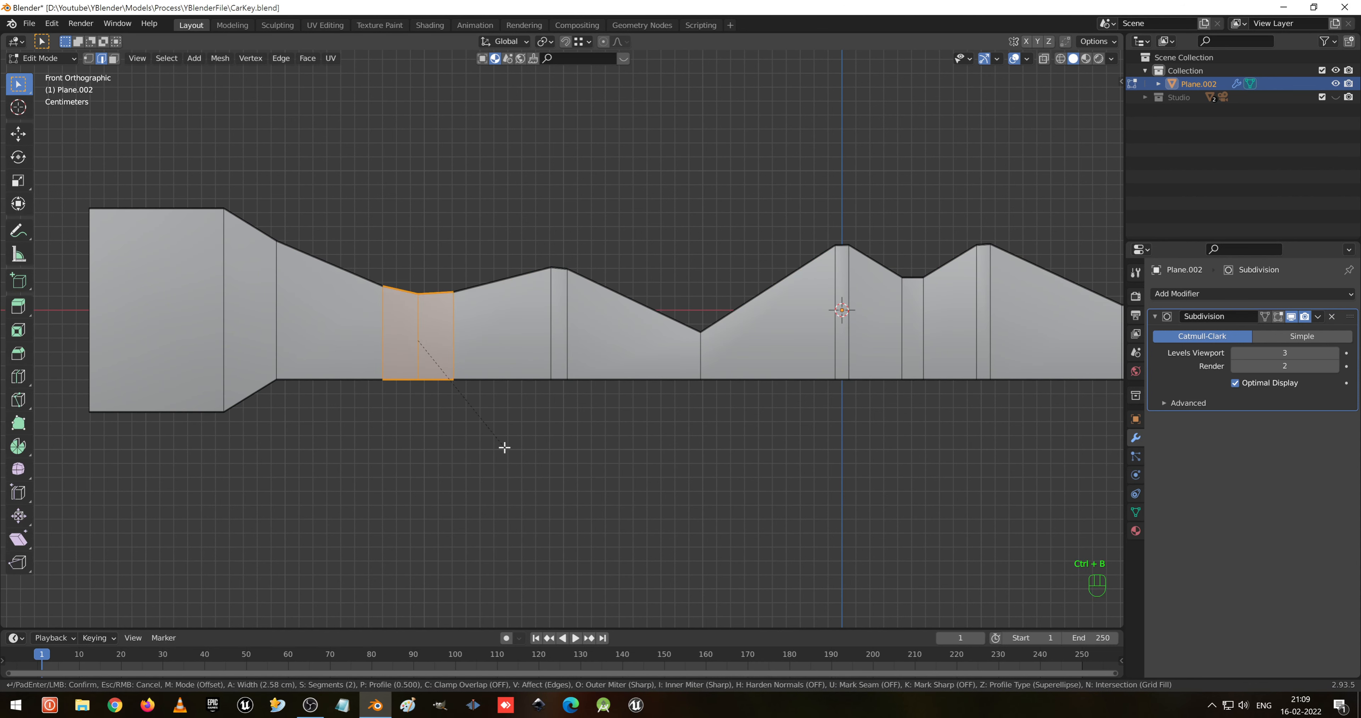
{"action": "left_click", "coordinate": [505, 448]}
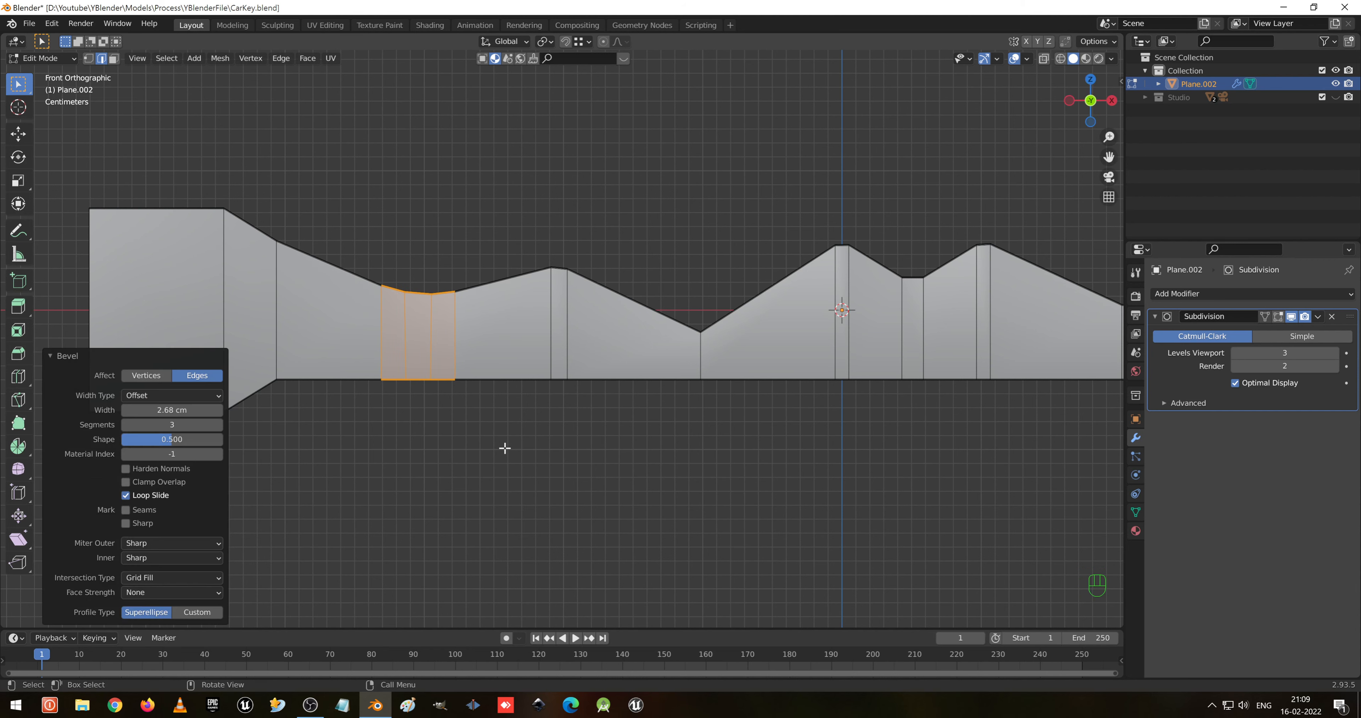
{"action": "key", "text": "Tab"}
{"action": "scroll", "coordinate": [508, 428], "scroll_direction": "down", "scroll_amount": 3}
{"action": "middle_click_drag", "start_coordinate": [669, 388], "coordinate": [554, 419]}
{"action": "key", "text": "Tab"}
- Save the file in Object Mode and remove the Subdivision modifier from the key
{"action": "middle_click_drag", "start_coordinate": [463, 486], "coordinate": [725, 428]}
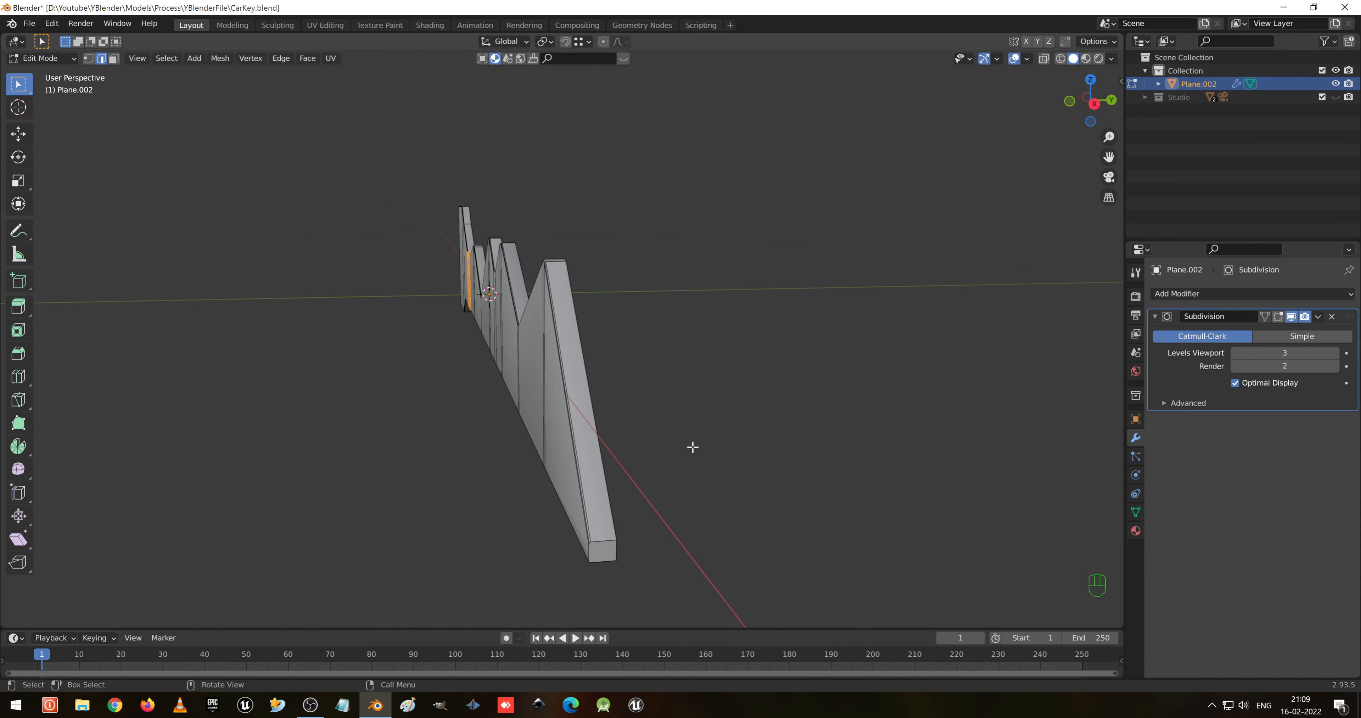
{"action": "mouse_move", "coordinate": [686, 446]}
{"action": "middle_mouse_down"}
{"action": "mouse_move", "coordinate": [799, 458]}
{"action": "mouse_move", "coordinate": [706, 443]}
{"action": "middle_mouse_up"}
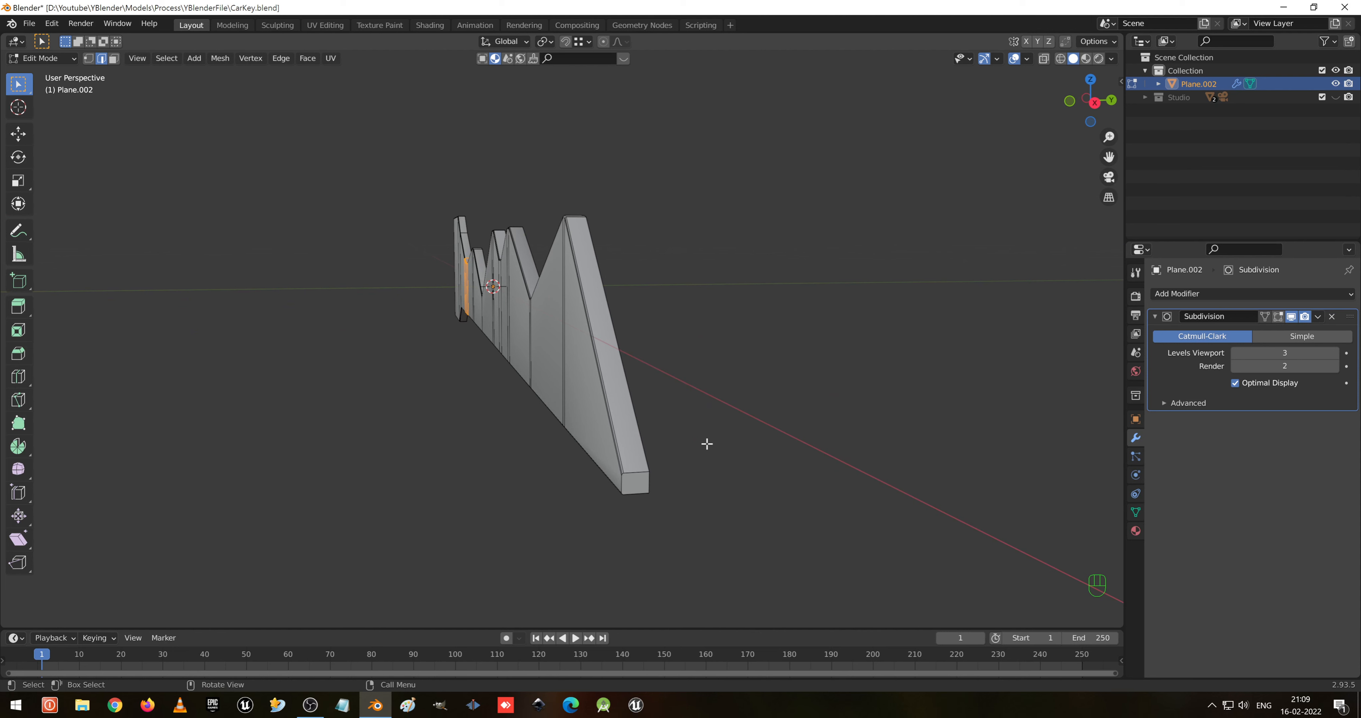
{"action": "key", "text": "Tab"}
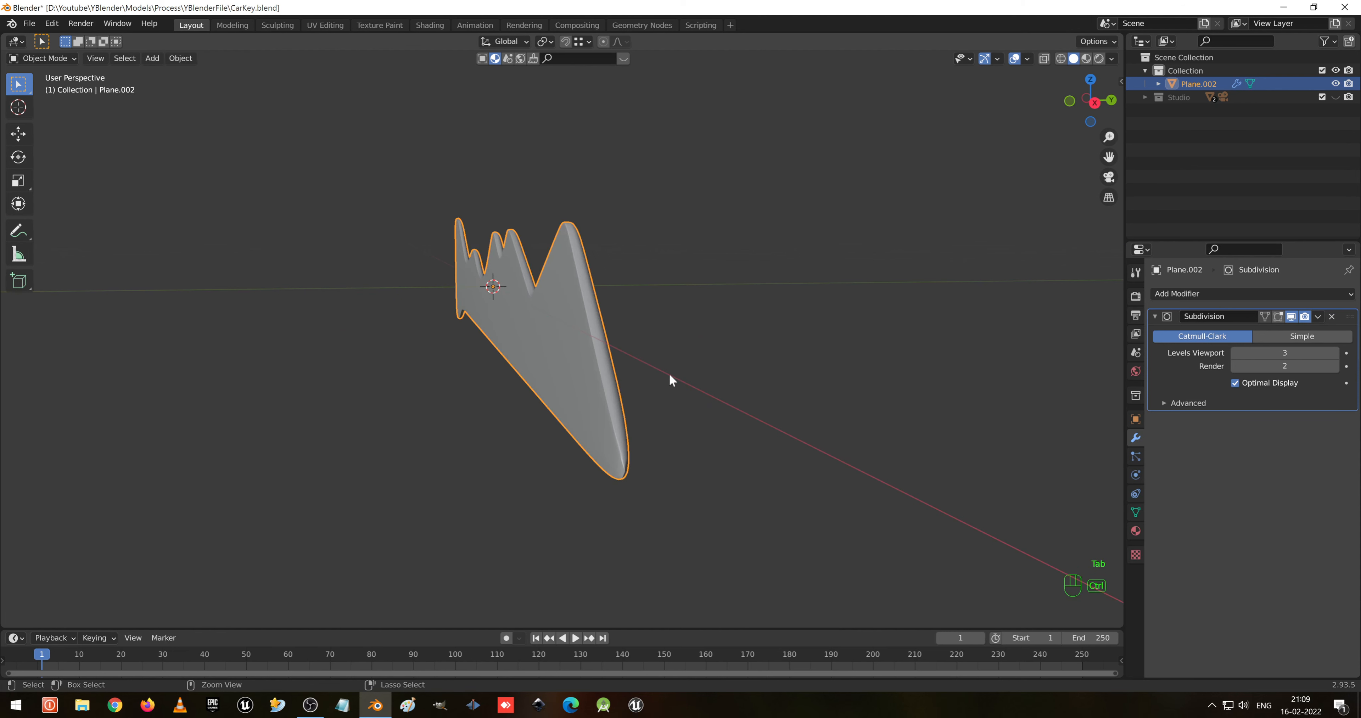
{"action": "key", "text": "ctrl+s"}
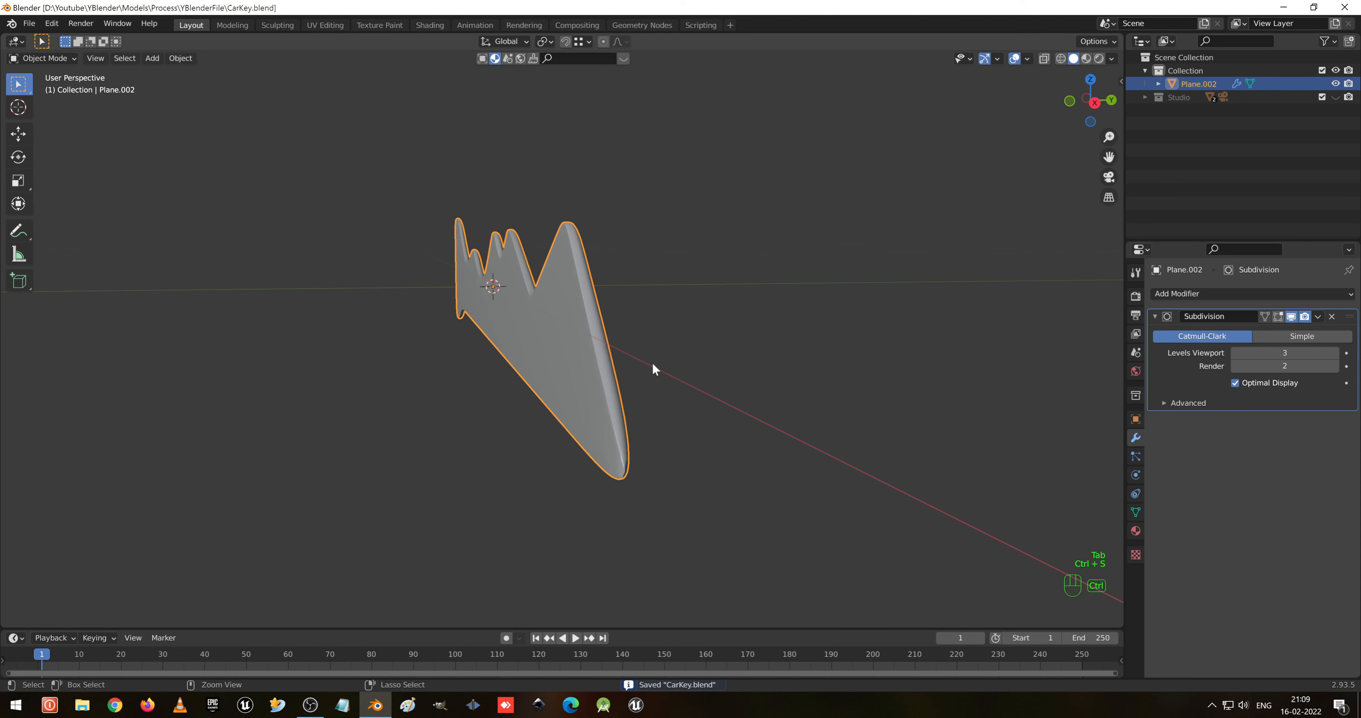
{"action": "left_click", "coordinate": [1331, 317]}
{"action": "middle_click_drag", "start_coordinate": [682, 336], "coordinate": [776, 374]}
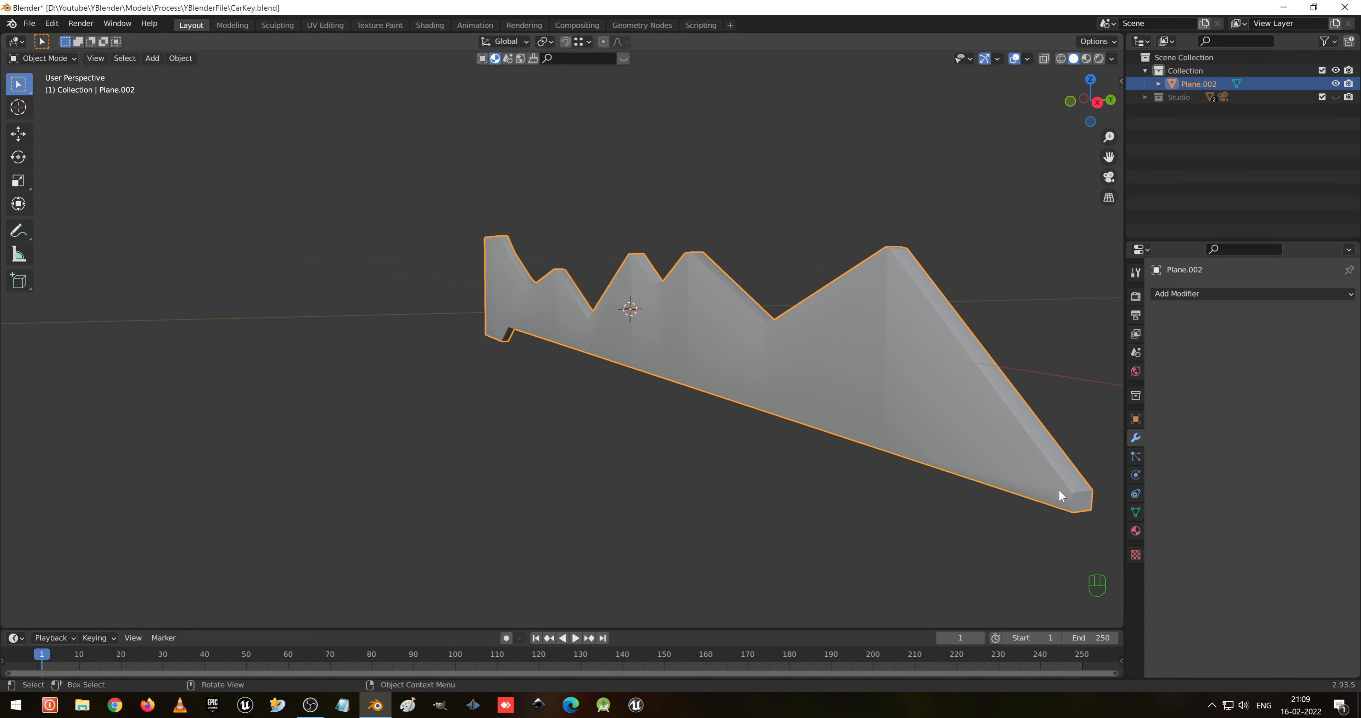
- Disable Auto Smooth on the key's mesh and shade the key flat
{"action": "left_click", "coordinate": [1135, 512]}
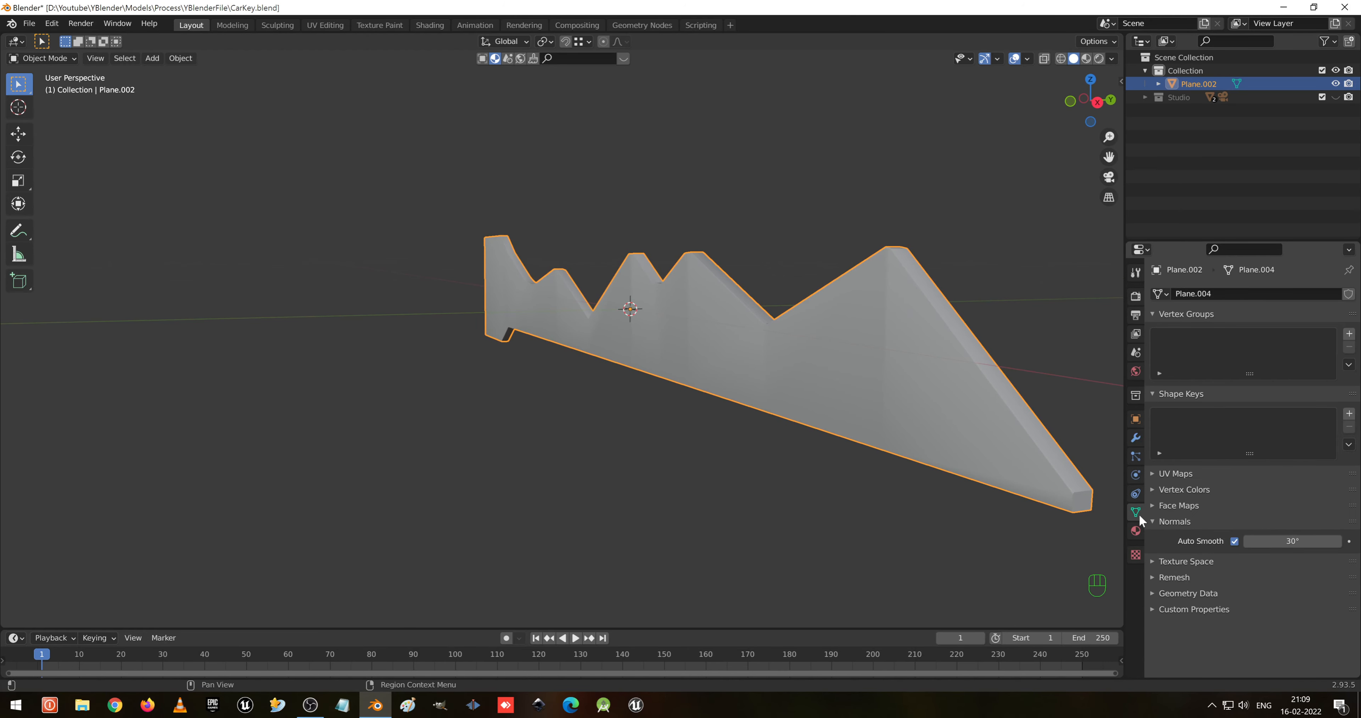
{"action": "left_click", "coordinate": [1235, 541]}
{"action": "right_click", "coordinate": [995, 436]}
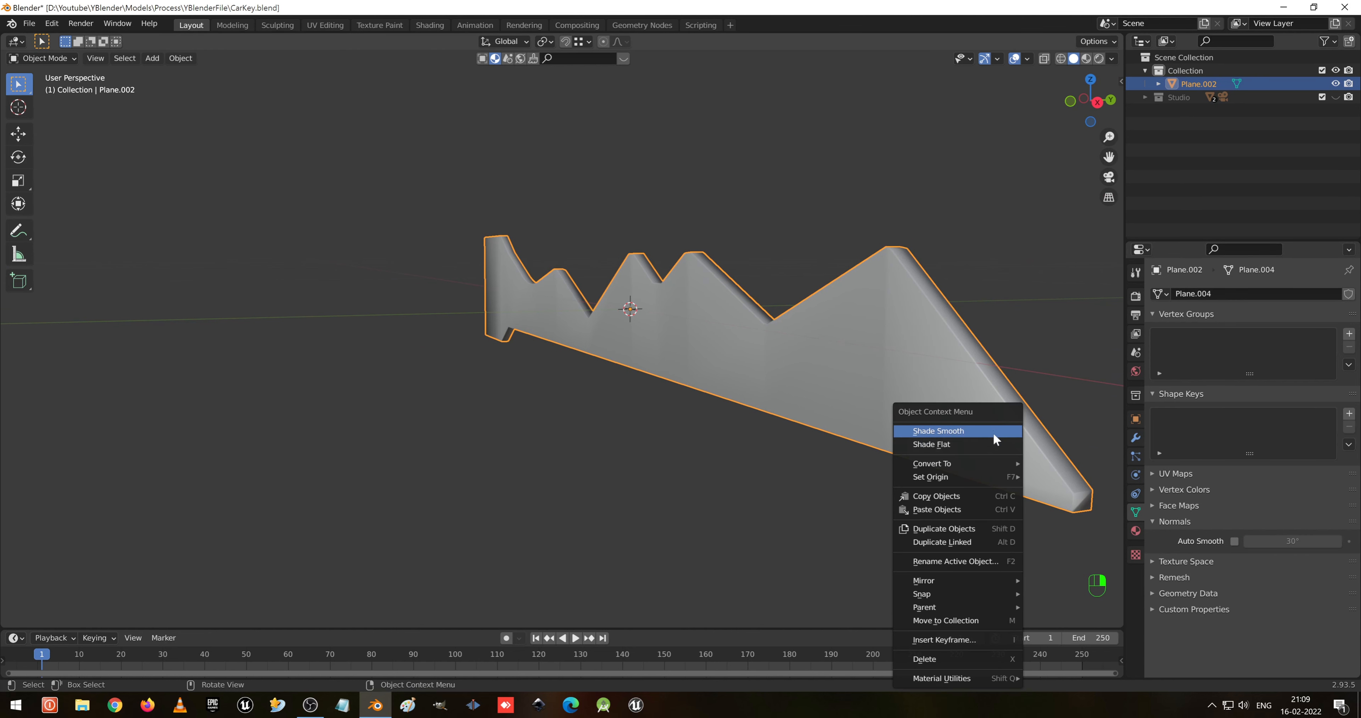
{"action": "left_click", "coordinate": [993, 431]}
{"action": "right_click", "coordinate": [993, 428]}
{"action": "left_click", "coordinate": [997, 444]}
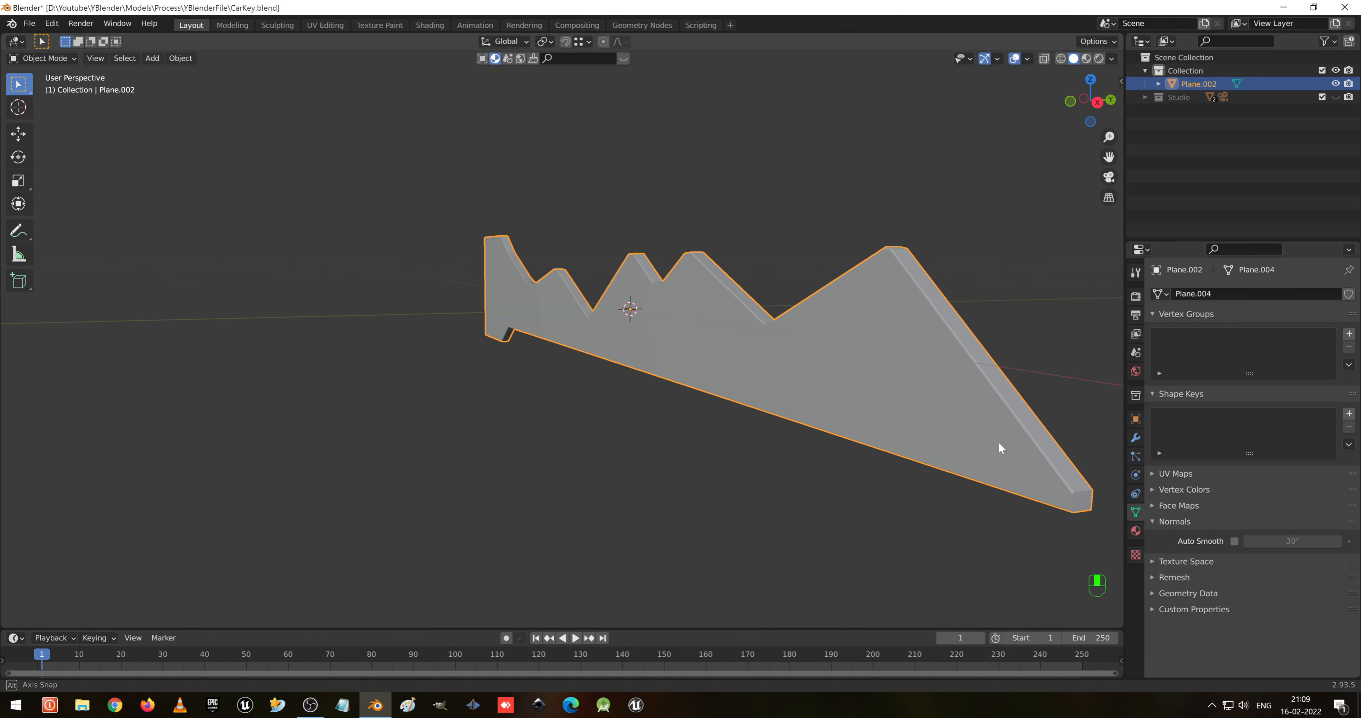
{"action": "middle_click_drag", "start_coordinate": [998, 443], "coordinate": [645, 435]}
{"action": "key", "text": "Tab"}
{"action": "key", "text": "Tab"}
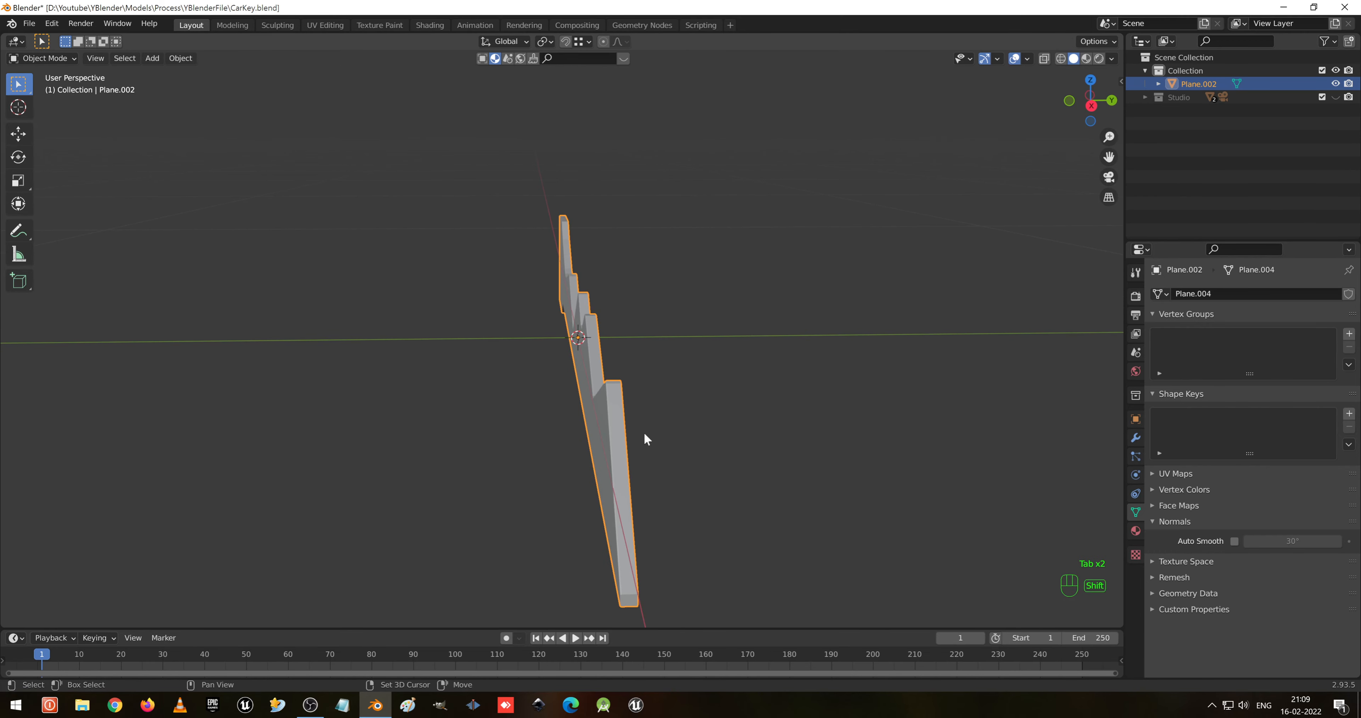
- Duplicate the key and move the copy 12.908 cm up along Z
{"action": "key", "text": "shift+d"}
{"action": "key", "text": "z"}
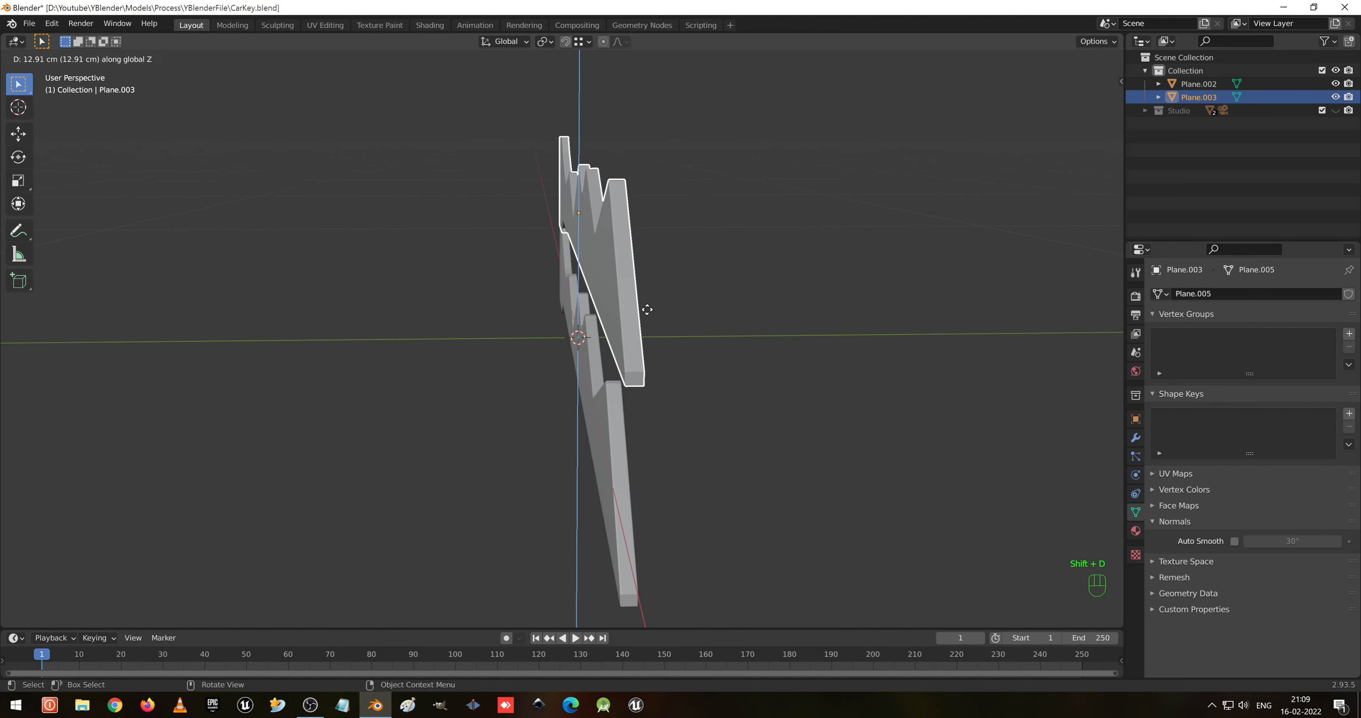
{"action": "left_click", "coordinate": [648, 313]}
- Raise the duplicate 1.7006 cm along Z with vertex snapping so its base's underside meets the original base's top
{"action": "left_click", "coordinate": [581, 41]}
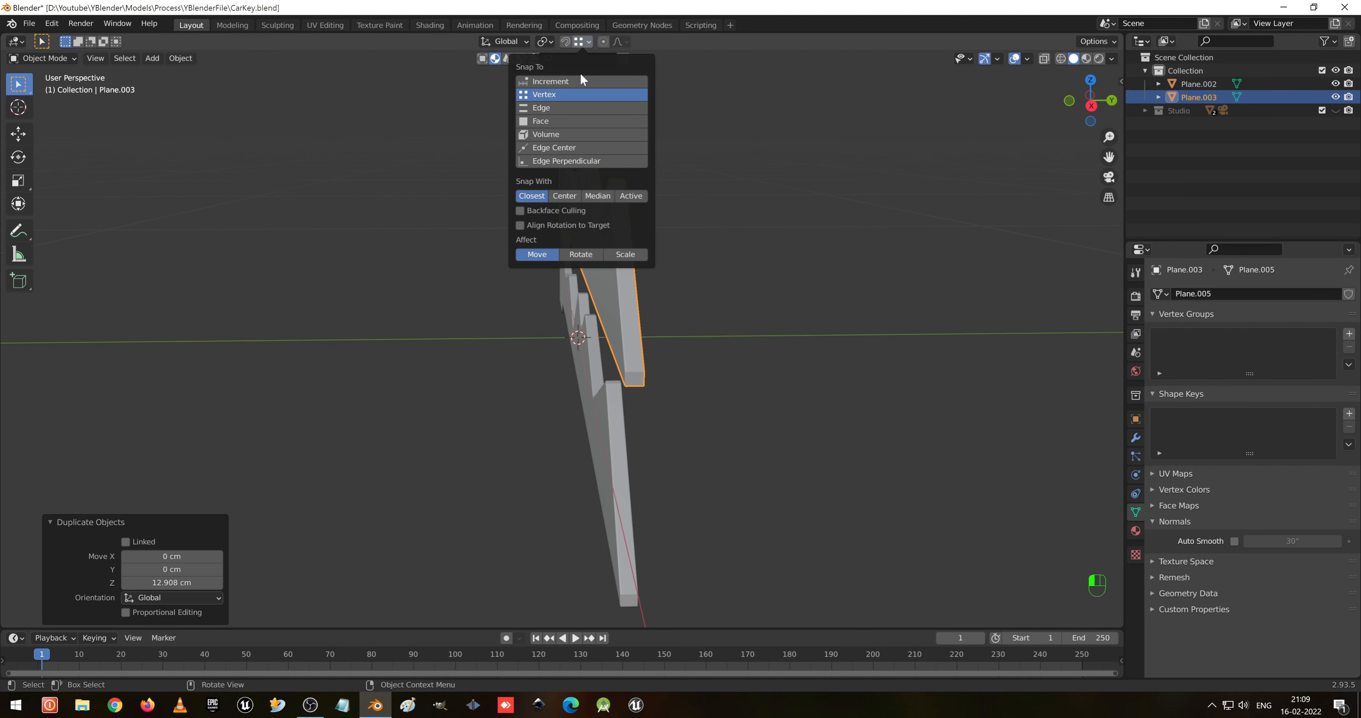
{"action": "middle_click_drag", "start_coordinate": [905, 346], "coordinate": [560, 273]}
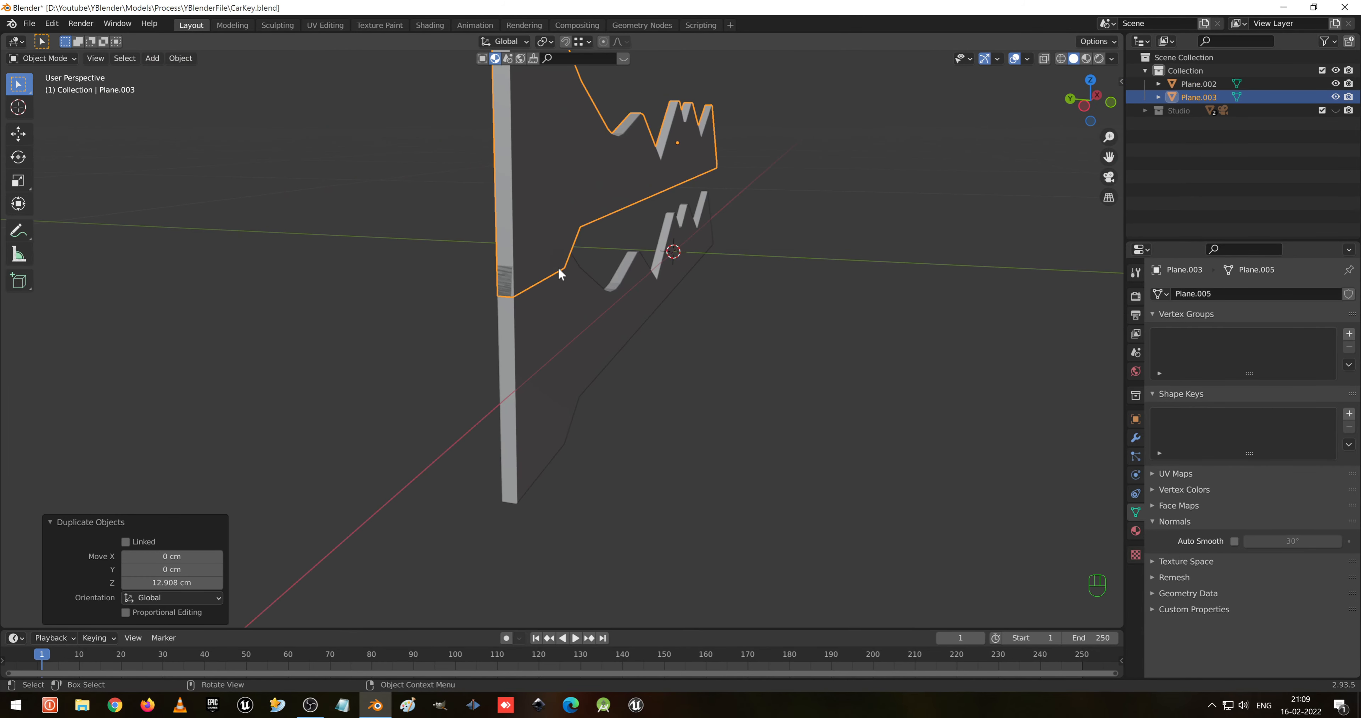
{"action": "key", "text": "g"}
{"action": "key", "text": "z"}
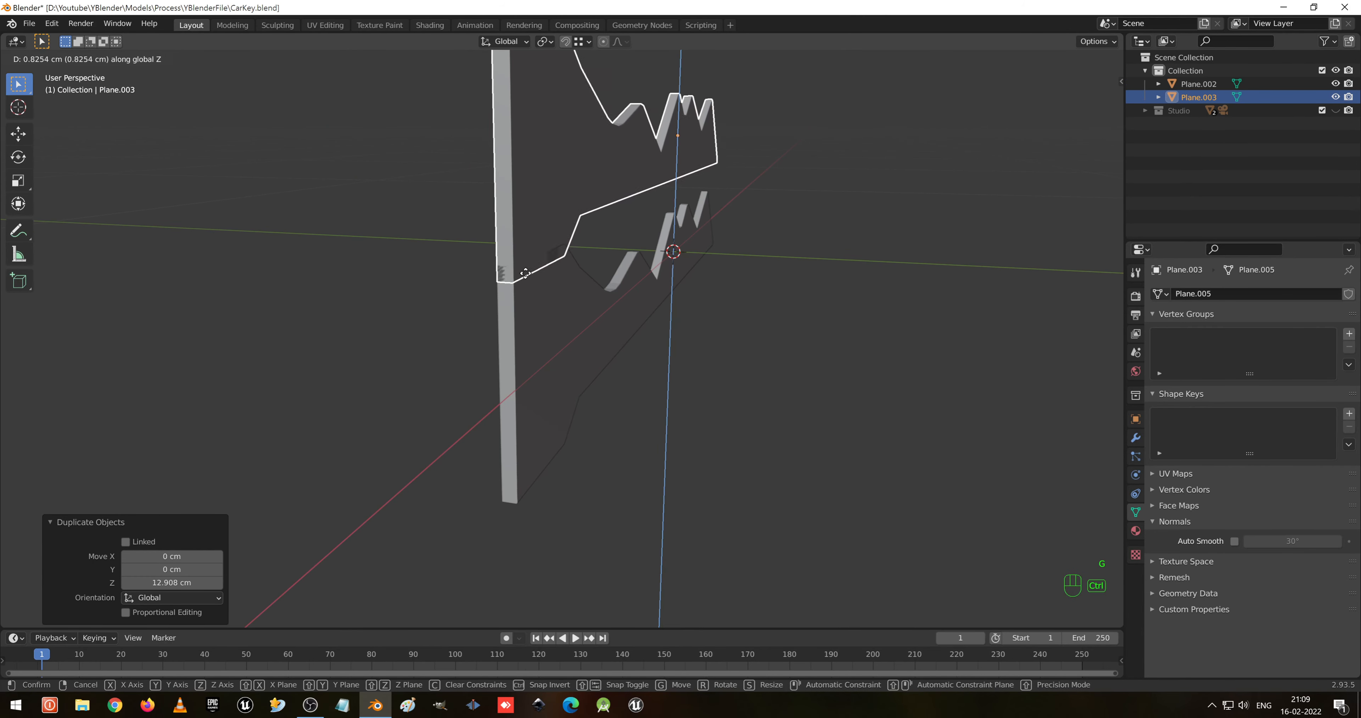
{"action": "left_click", "coordinate": [515, 271], "text": "ctrl"}
{"action": "middle_click_drag", "start_coordinate": [515, 272], "coordinate": [481, 271]}
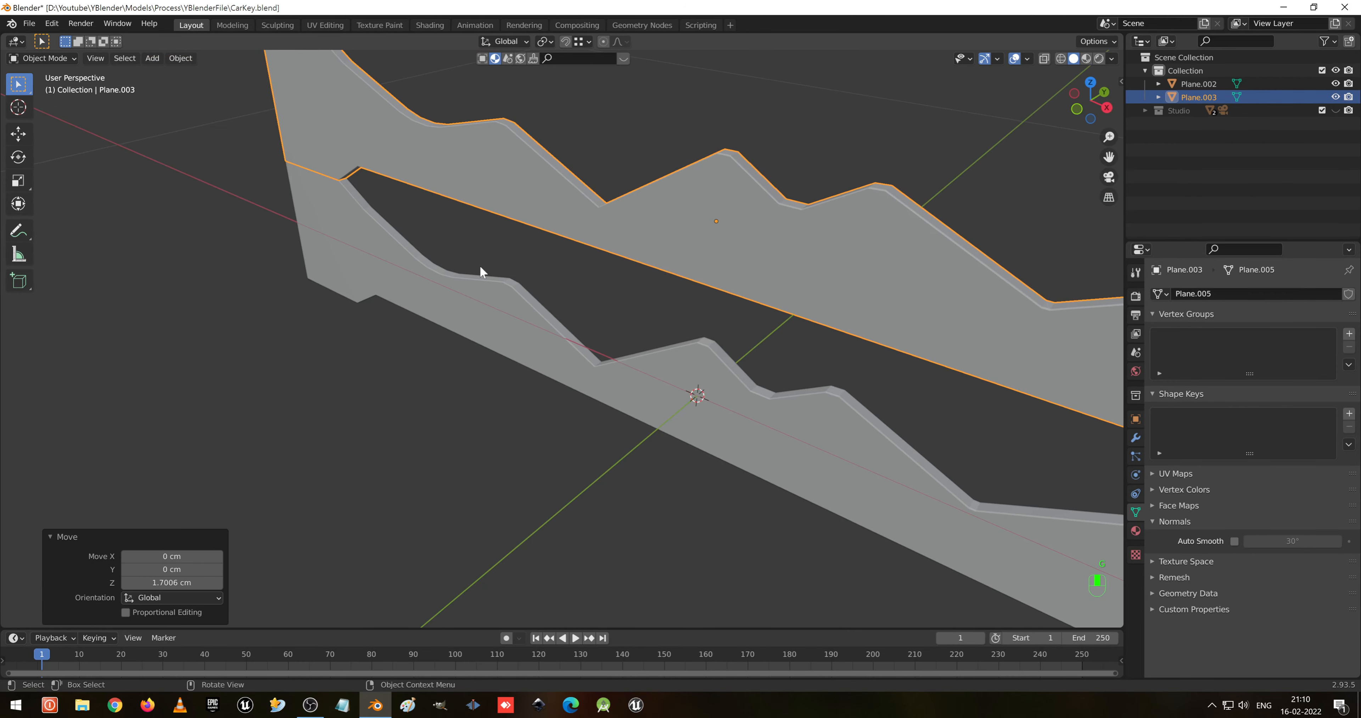
- Rotate the duplicated blade half 180° about the global X axis
{"action": "key", "text": "r"}
{"action": "type", "text": "x"}
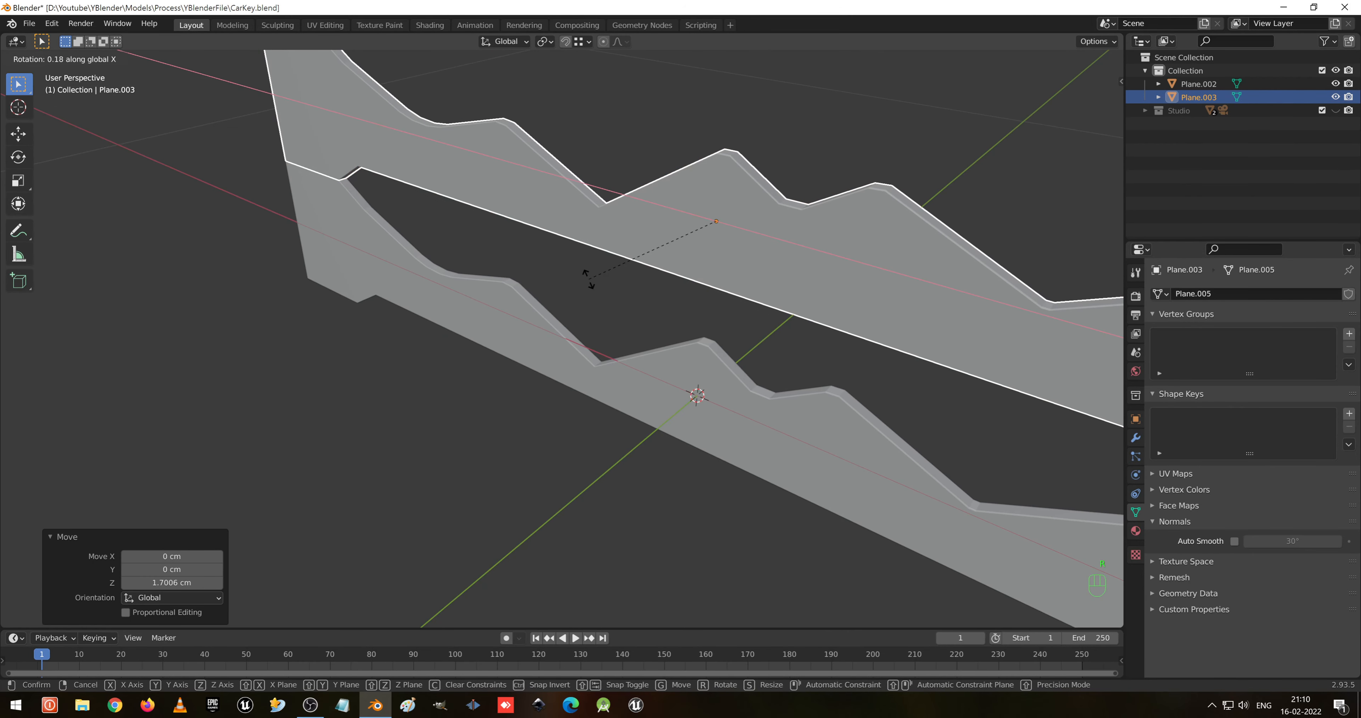
{"action": "type", "text": "180"}
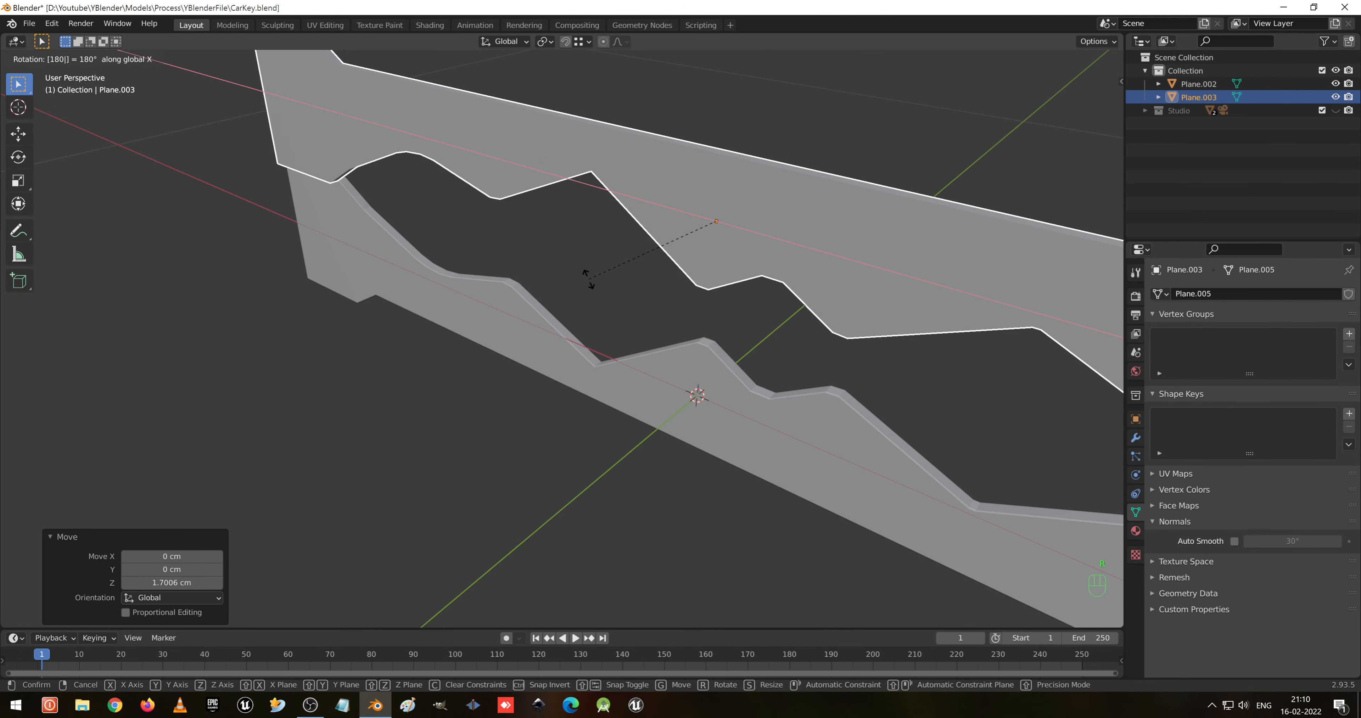
{"action": "key", "text": "Return"}
- Join the rotated duplicate and the original key half into a single object
{"action": "middle_click_drag", "start_coordinate": [642, 288], "coordinate": [729, 279]}
{"action": "middle_click_drag", "start_coordinate": [619, 260], "coordinate": [653, 250]}
{"action": "scroll", "coordinate": [653, 251], "scroll_direction": "down", "scroll_amount": 1}
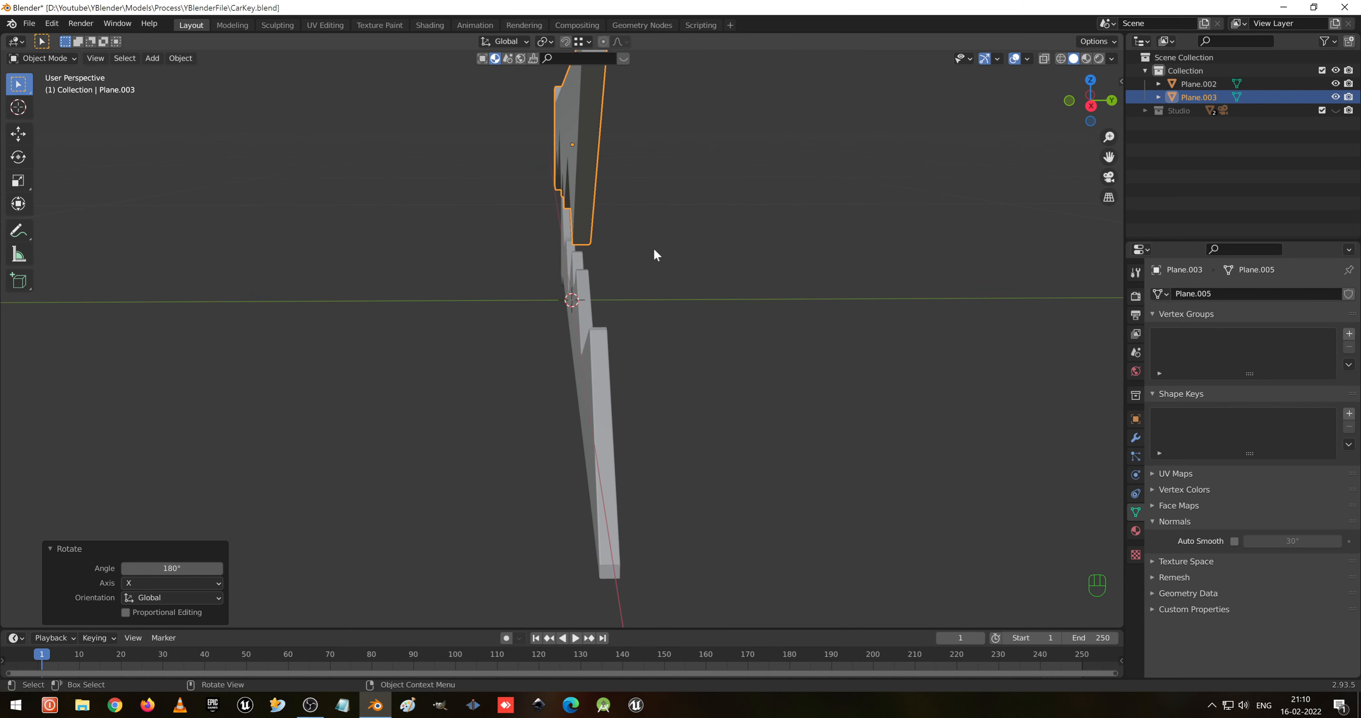
{"action": "middle_click_drag", "start_coordinate": [650, 203], "coordinate": [606, 288], "text": "shift"}
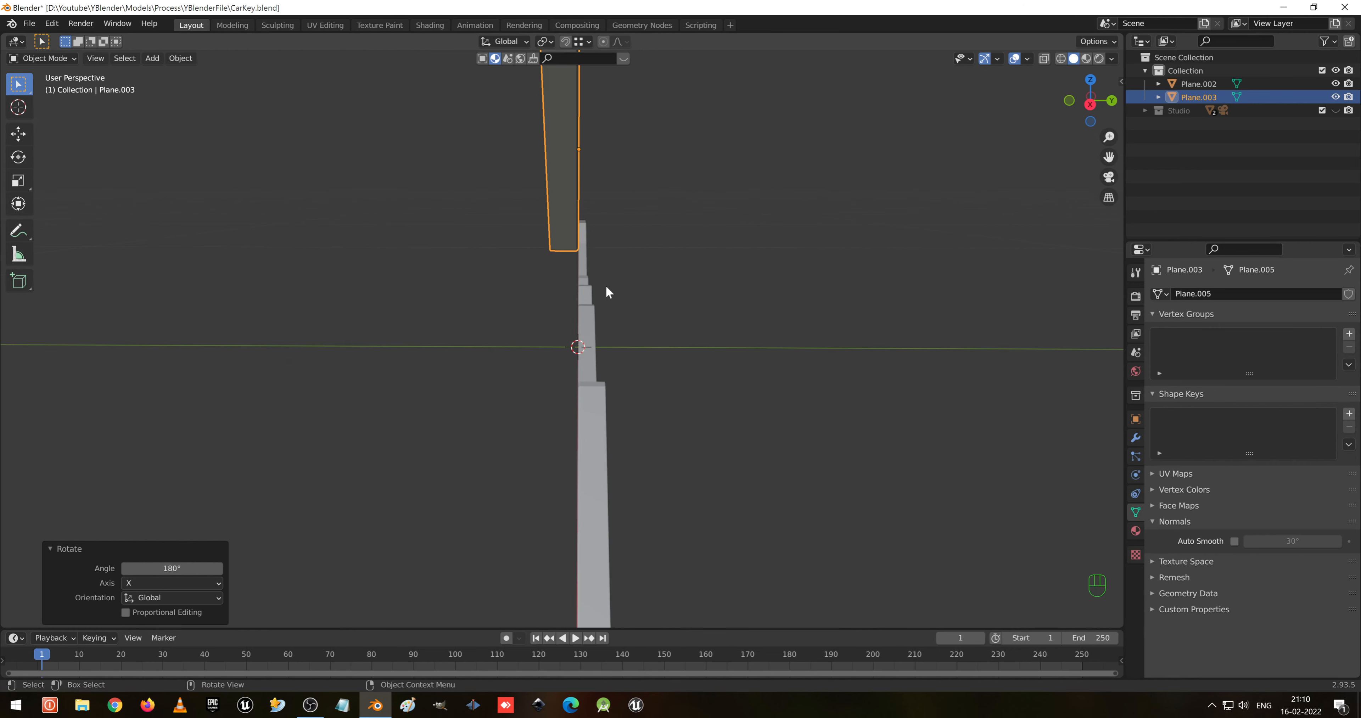
{"action": "middle_click_drag", "start_coordinate": [604, 239], "coordinate": [659, 404]}
{"action": "left_click", "coordinate": [659, 536], "text": "shift"}
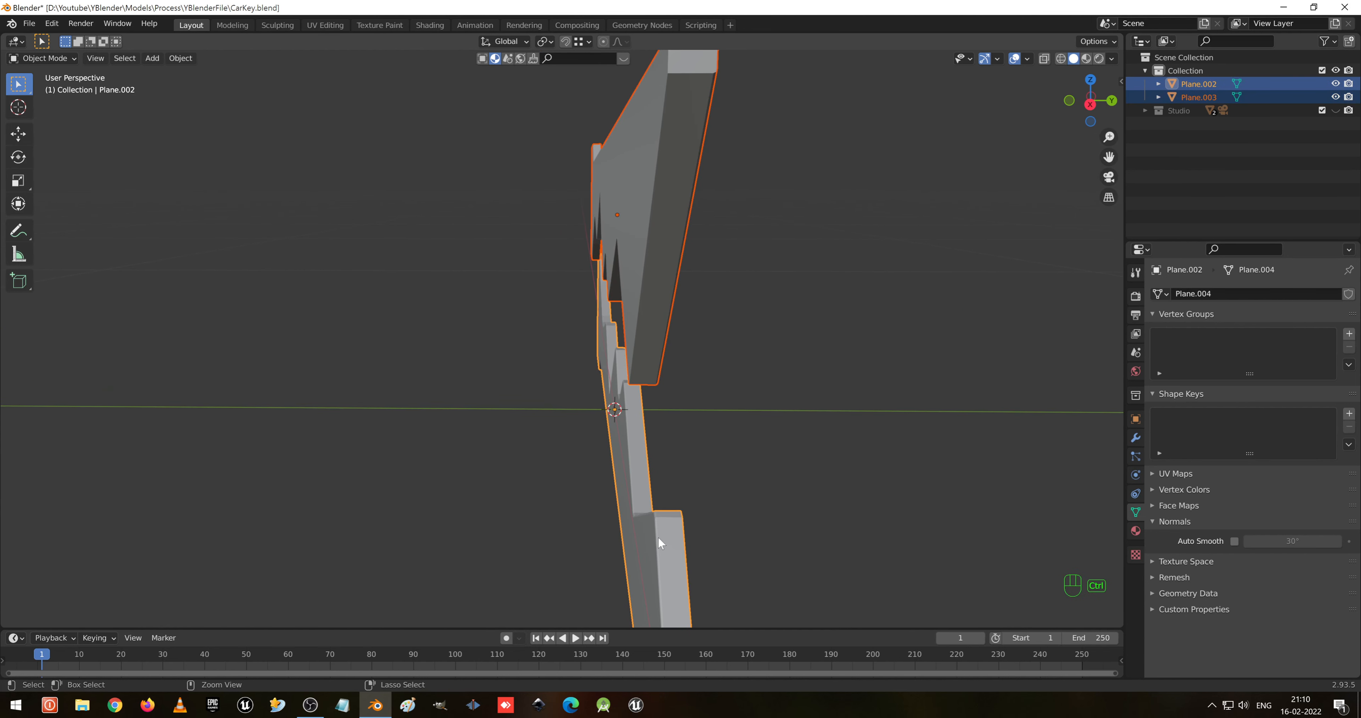
{"action": "key", "text": "ctrl+j"}
{"action": "middle_click_drag", "start_coordinate": [669, 530], "coordinate": [667, 450]}
{"action": "scroll", "coordinate": [666, 449], "scroll_direction": "down", "scroll_amount": 2}
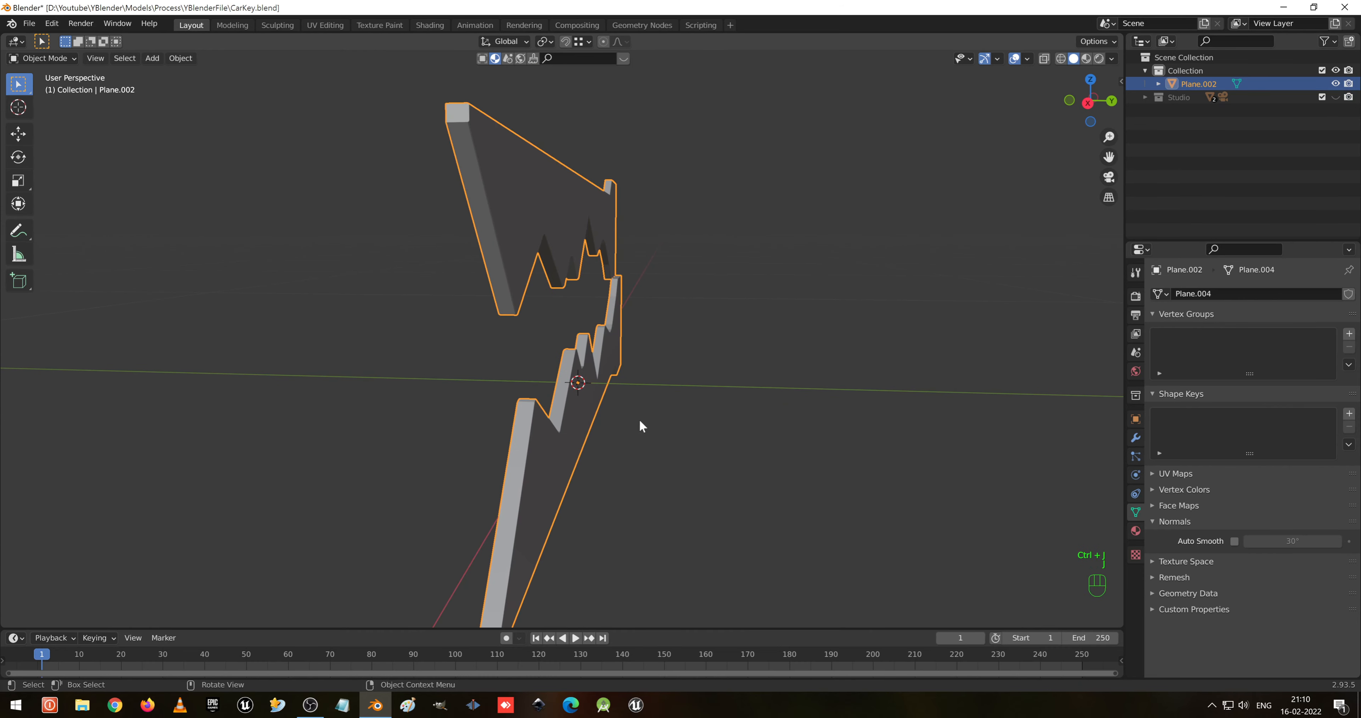
{"action": "key", "text": "h"}
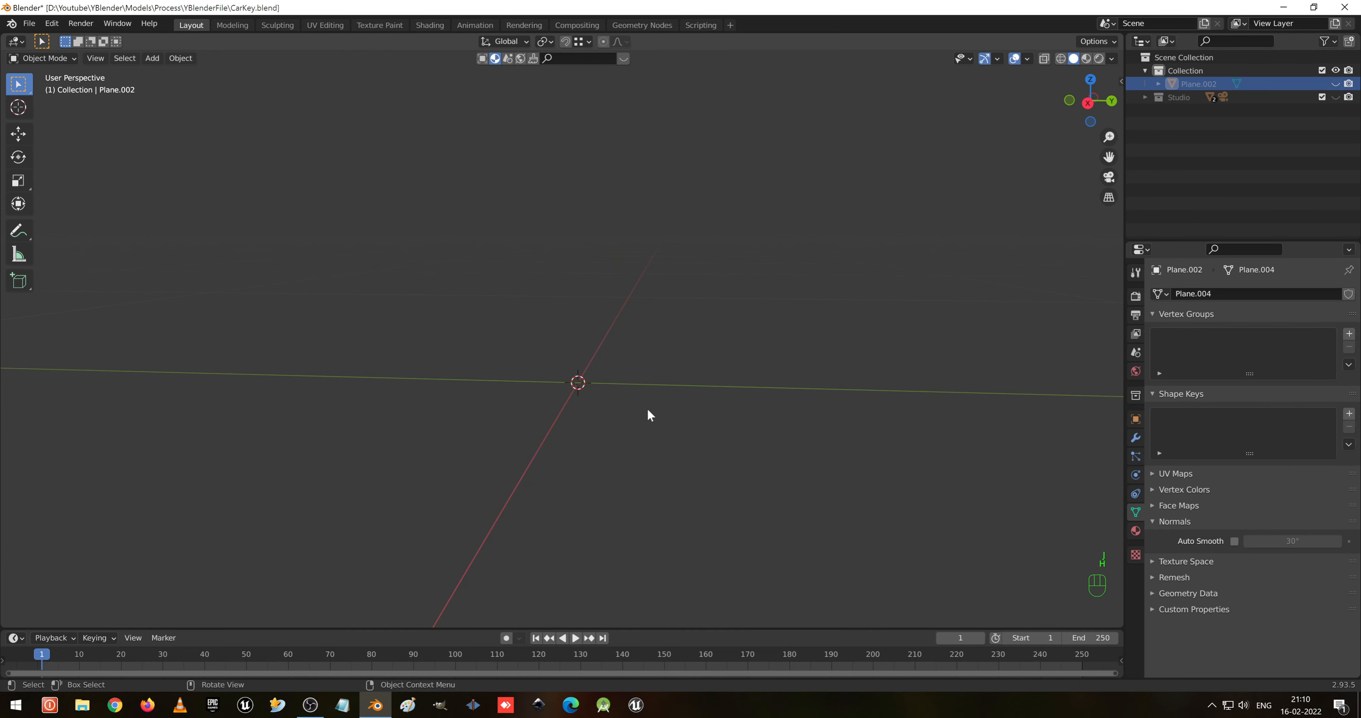
{"action": "key", "text": "alt+h"}
{"action": "left_click", "coordinate": [765, 398]}
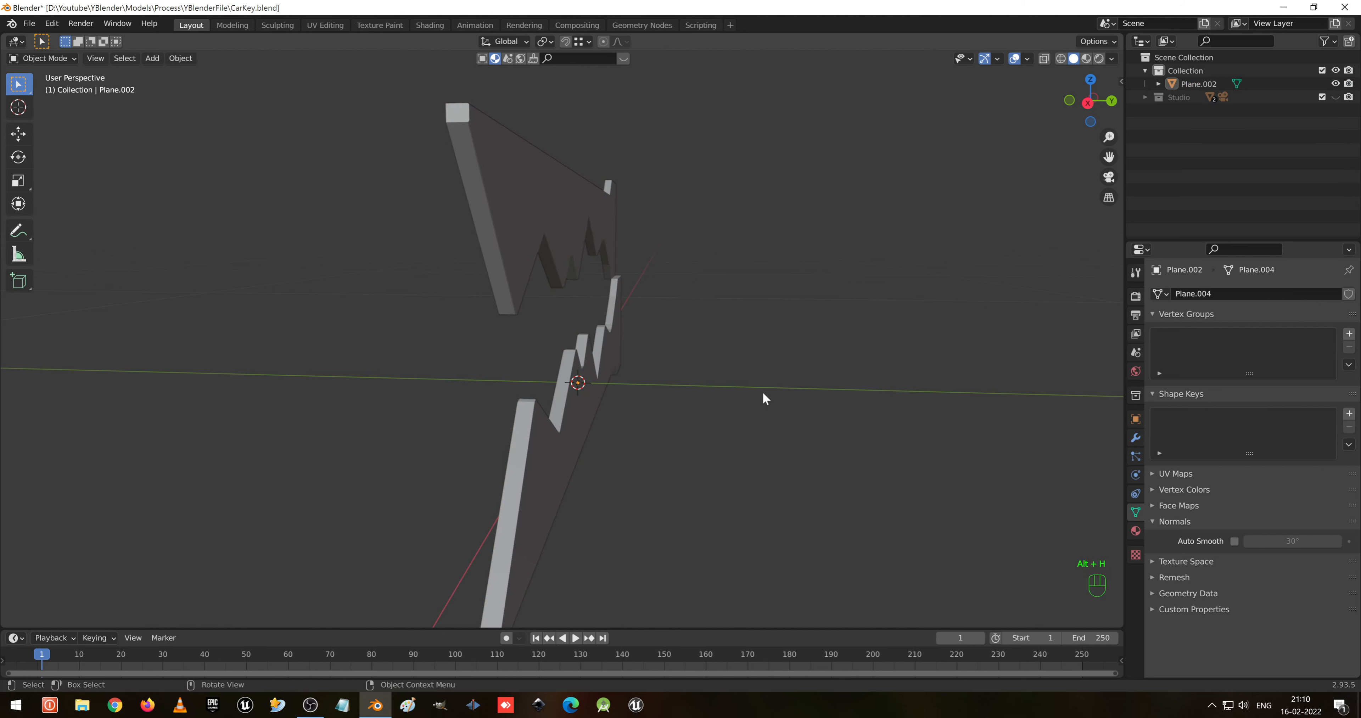
{"action": "left_click", "coordinate": [535, 429]}
{"action": "key", "text": "g"}
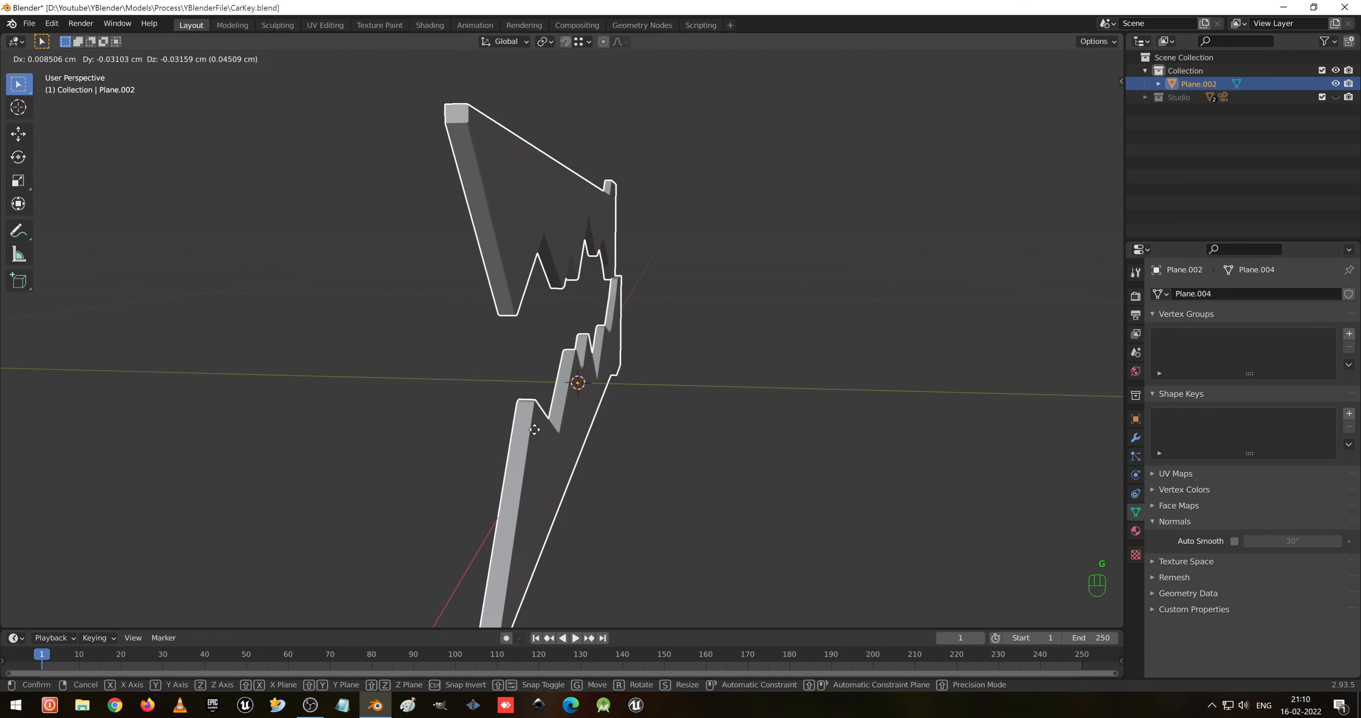
{"action": "right_click", "coordinate": [510, 394]}
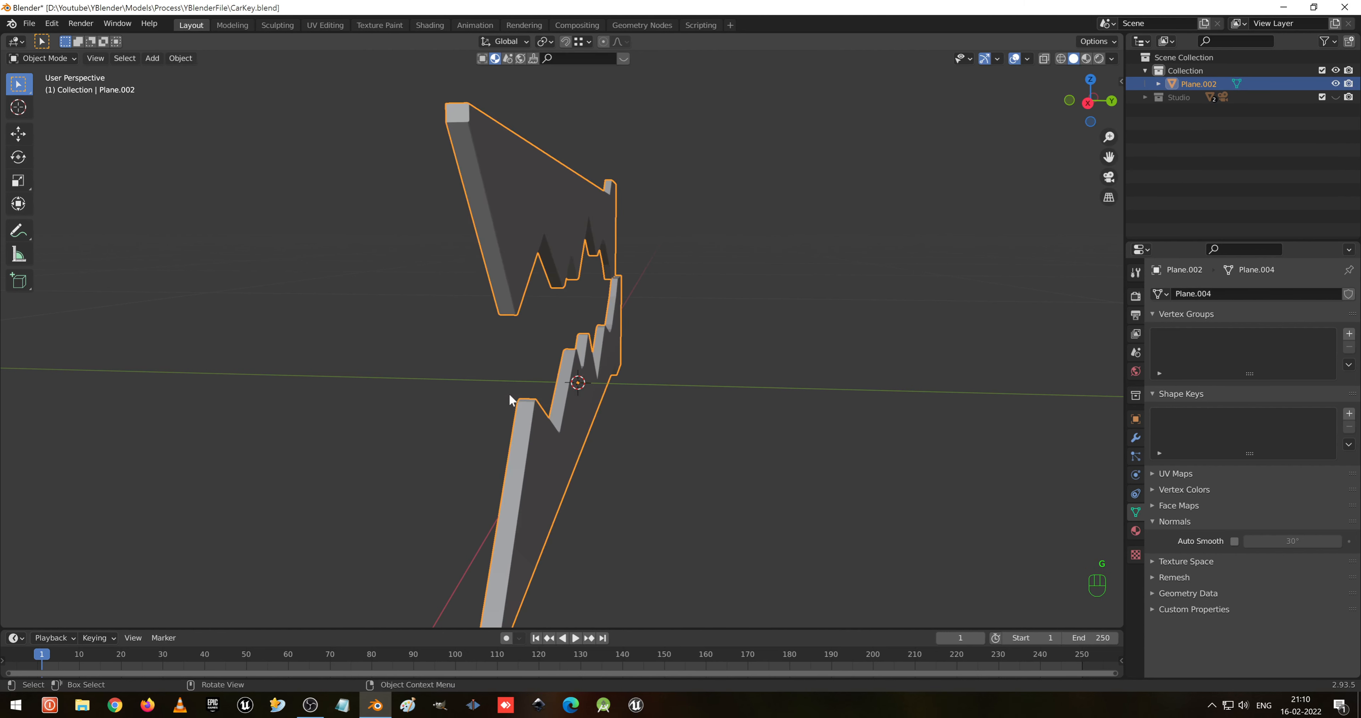
- Enter Edit Mode on the joined key mesh
{"action": "middle_click_drag", "start_coordinate": [568, 283], "coordinate": [623, 283]}
{"action": "key", "text": "Tab"}
{"action": "key", "text": "ctrl+r"}
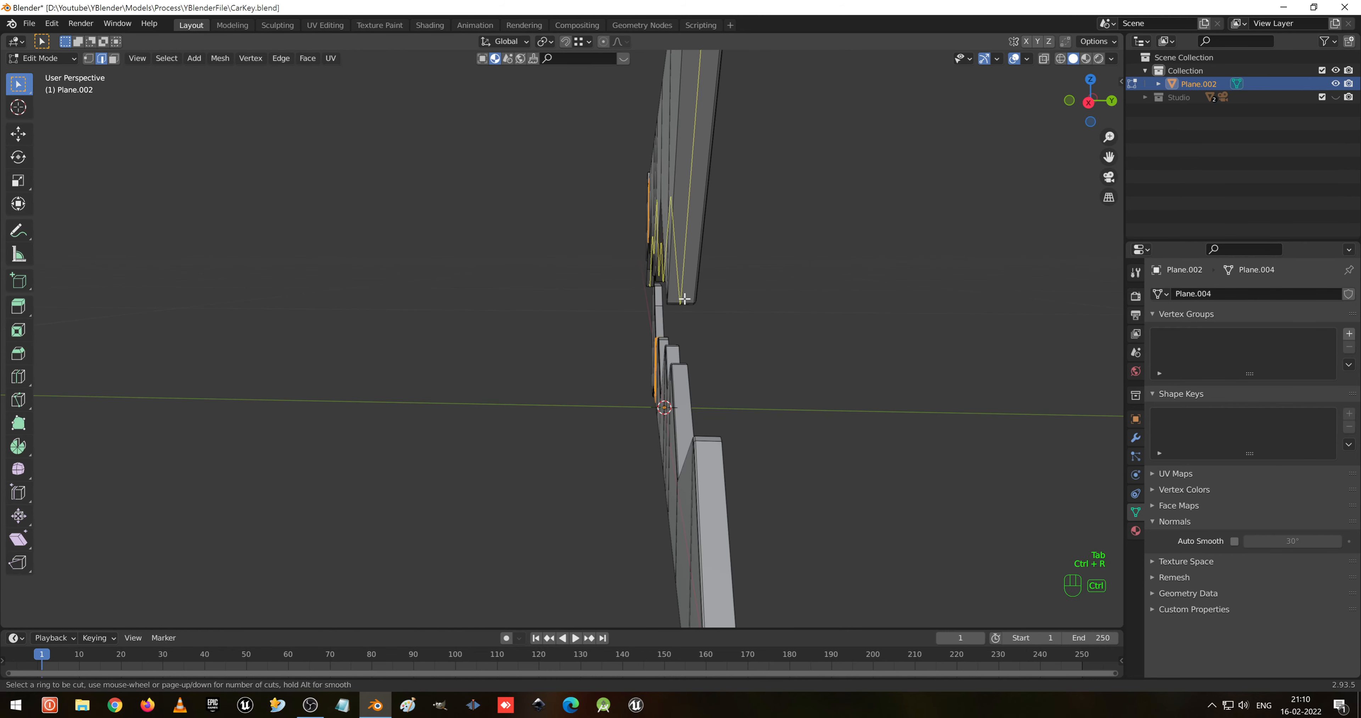
{"action": "left_click", "coordinate": [683, 299]}
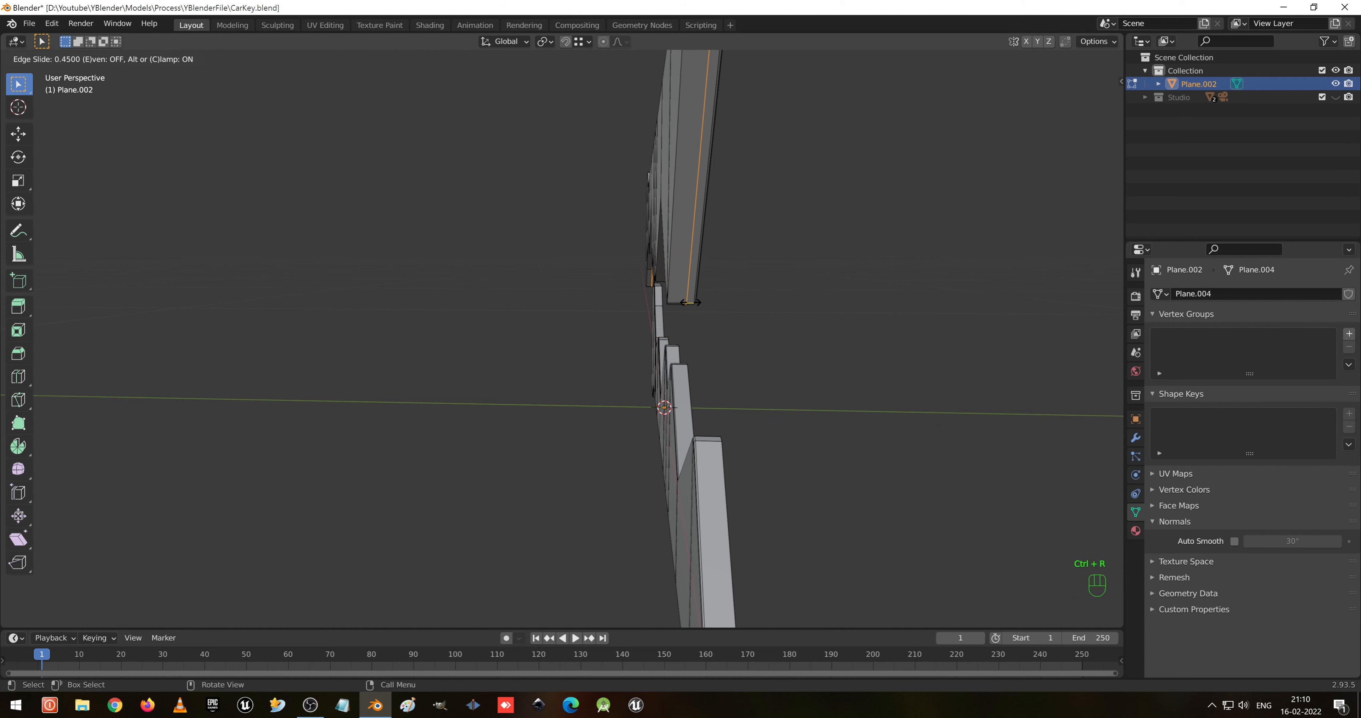
{"action": "left_click", "coordinate": [690, 302]}
{"action": "middle_click_drag", "start_coordinate": [690, 302], "coordinate": [673, 339]}
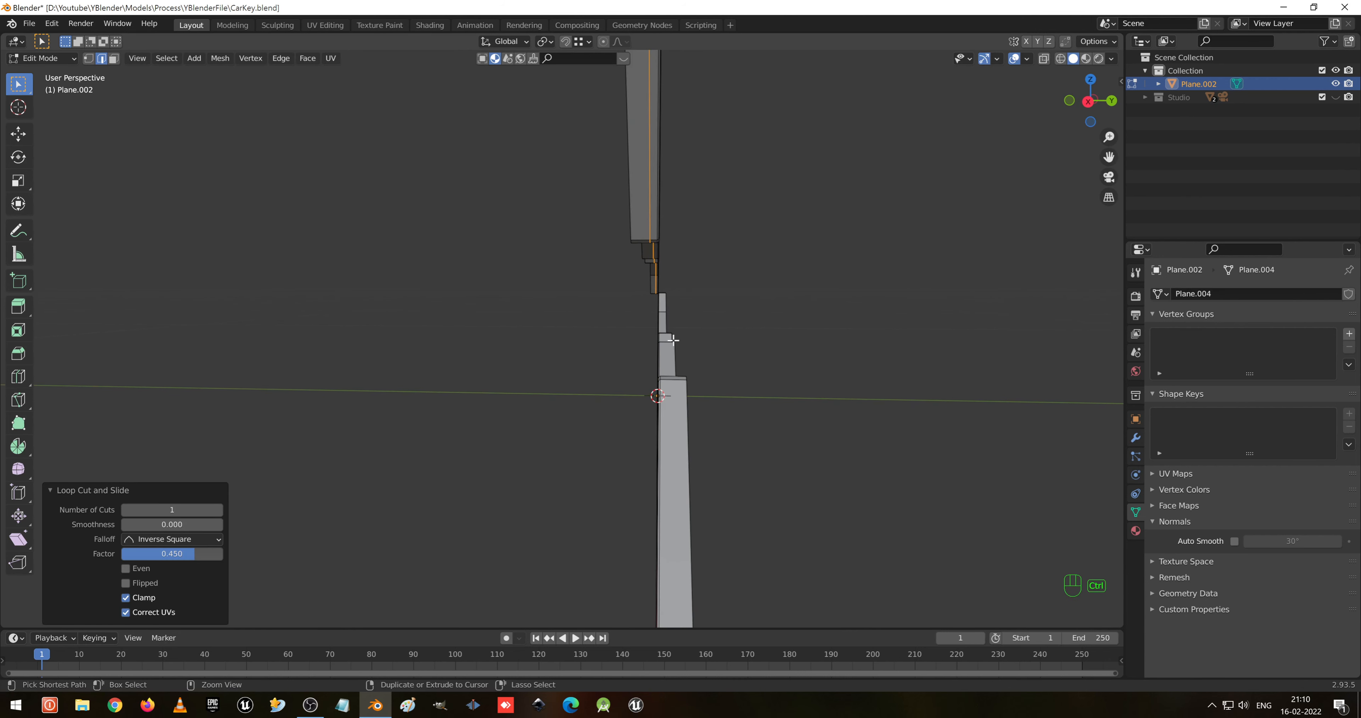
{"action": "key", "text": "ctrl+z"}
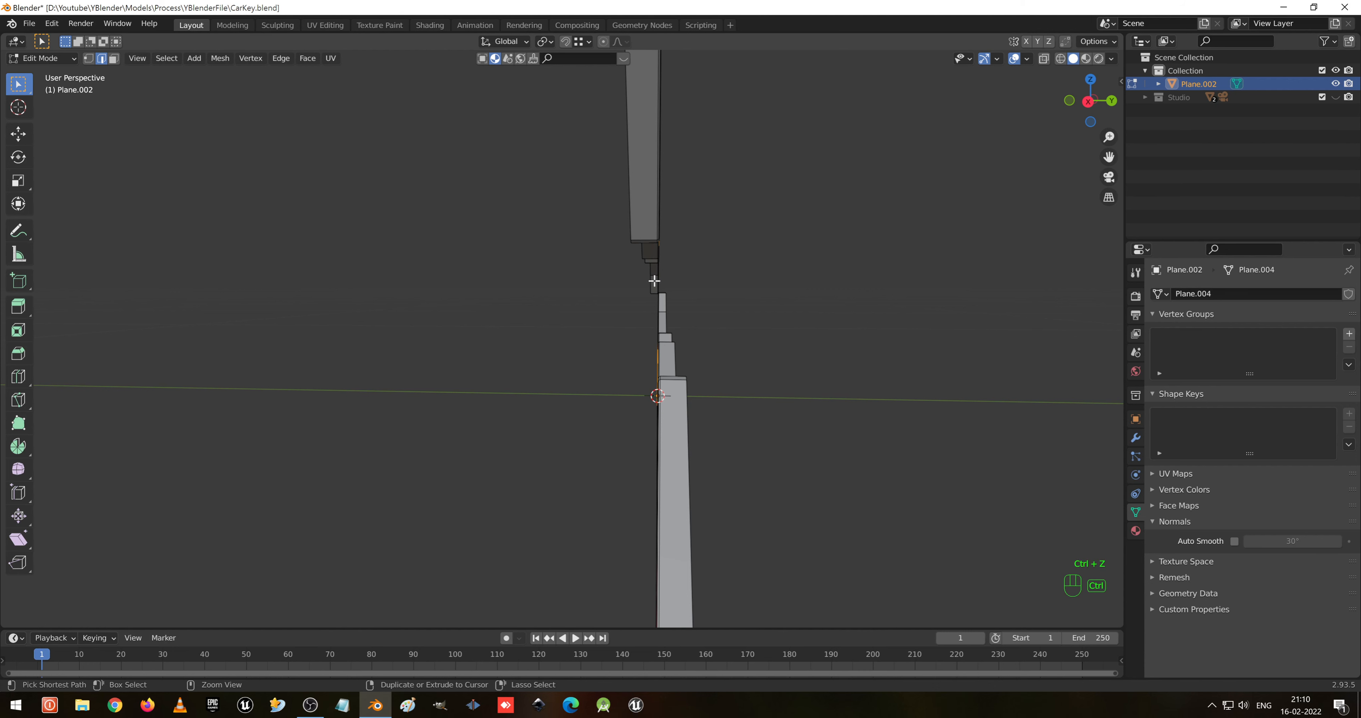
- Add one centred loop cut along the thickness of the upper half's toothed edge and another along the lower half's
{"action": "key", "text": "ctrl+r"}
{"action": "left_click", "coordinate": [646, 235]}
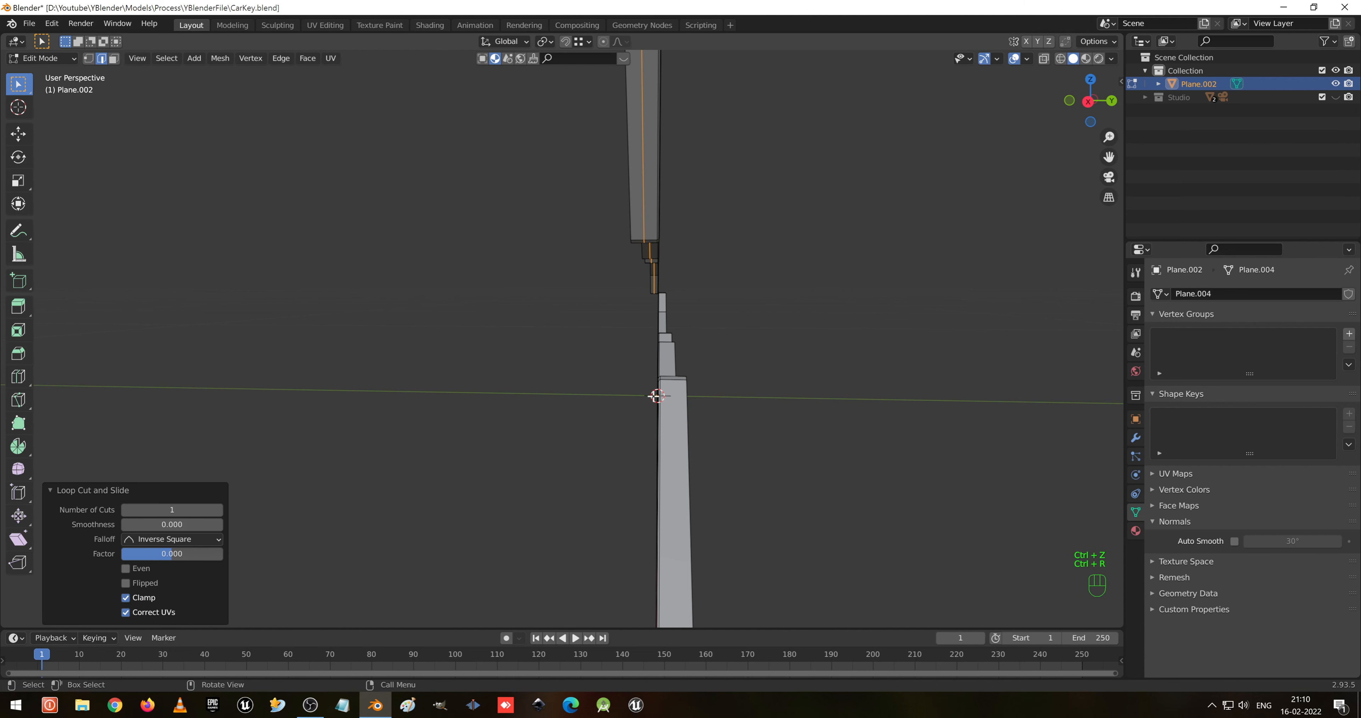
{"action": "key", "text": "ctrl+r"}
{"action": "left_click", "coordinate": [677, 386]}
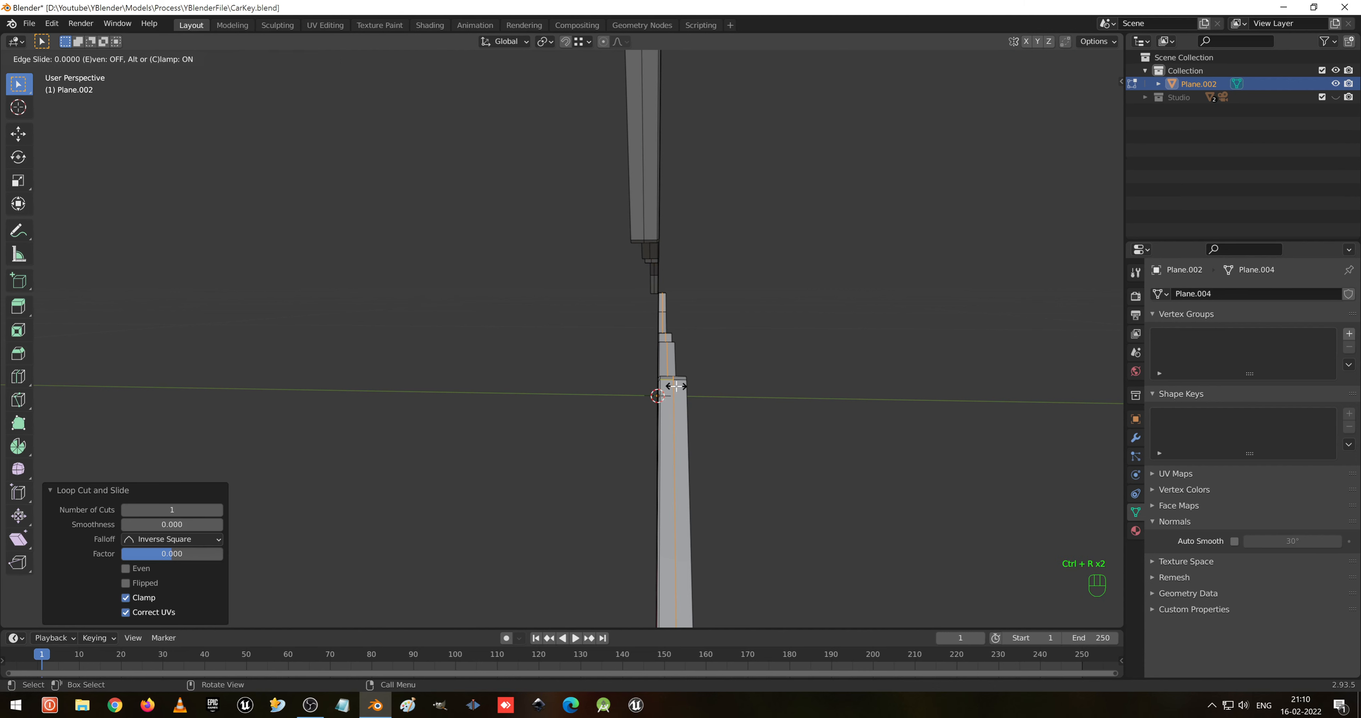
{"action": "right_click", "coordinate": [676, 386]}
- In wireframe side view, select the vertices on the lower half's outer face and move them 0.43754 cm along Y
{"action": "middle_click_drag", "start_coordinate": [686, 292], "coordinate": [675, 269]}
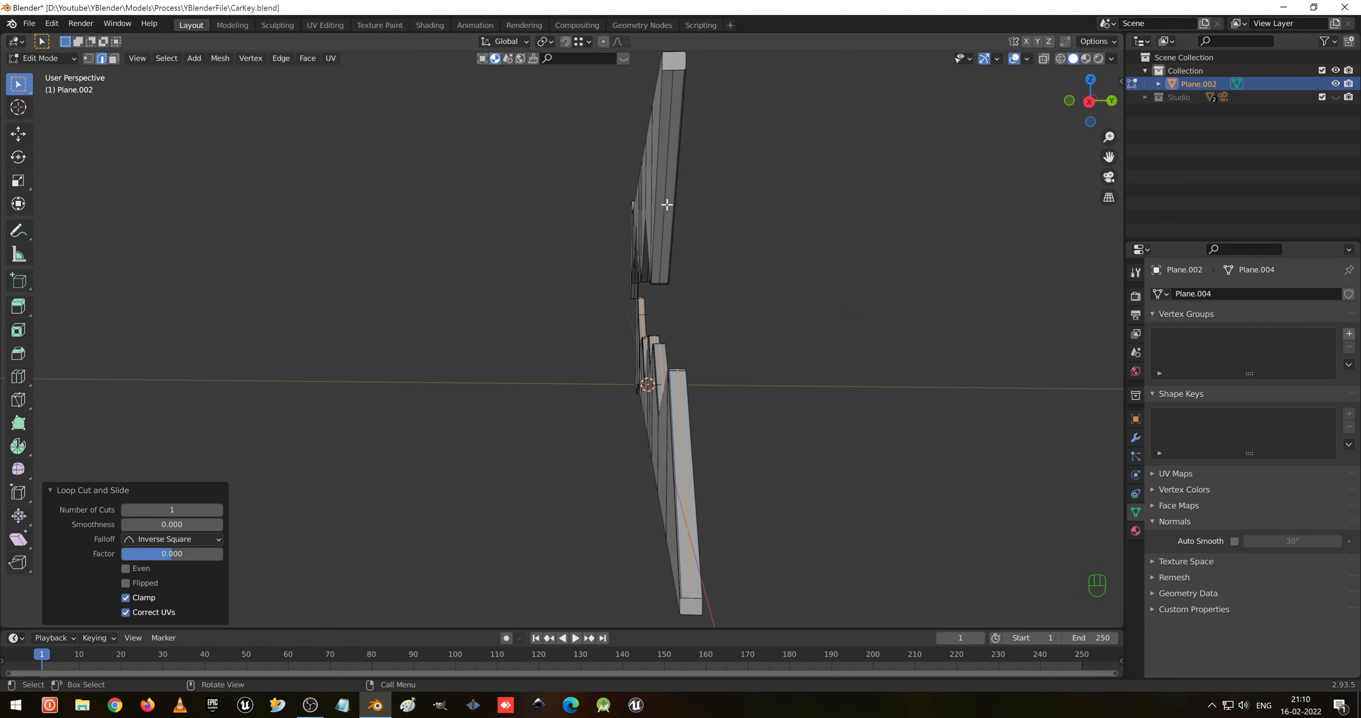
{"action": "middle_click_drag", "start_coordinate": [666, 205], "coordinate": [665, 207]}
{"action": "key", "text": "KP_1"}
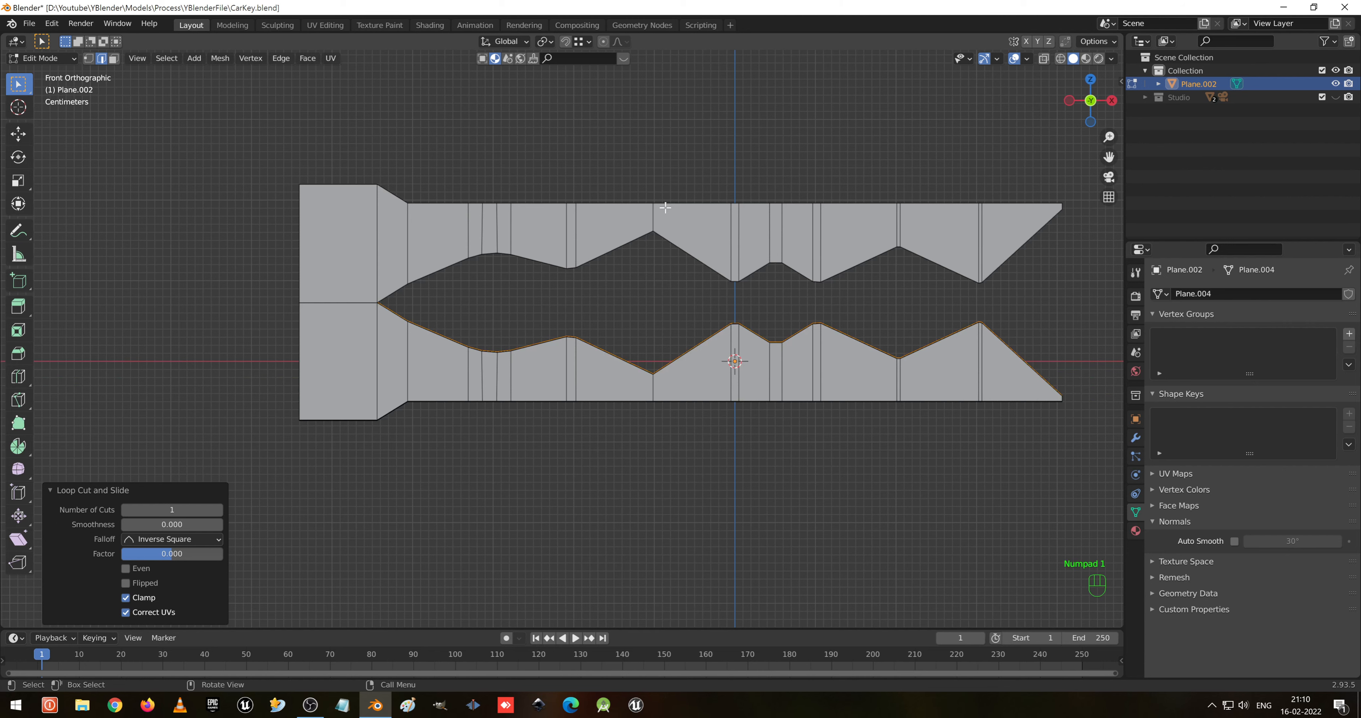
{"action": "key", "text": "KP_3"}
{"action": "scroll", "coordinate": [674, 283], "scroll_direction": "up", "scroll_amount": 3}
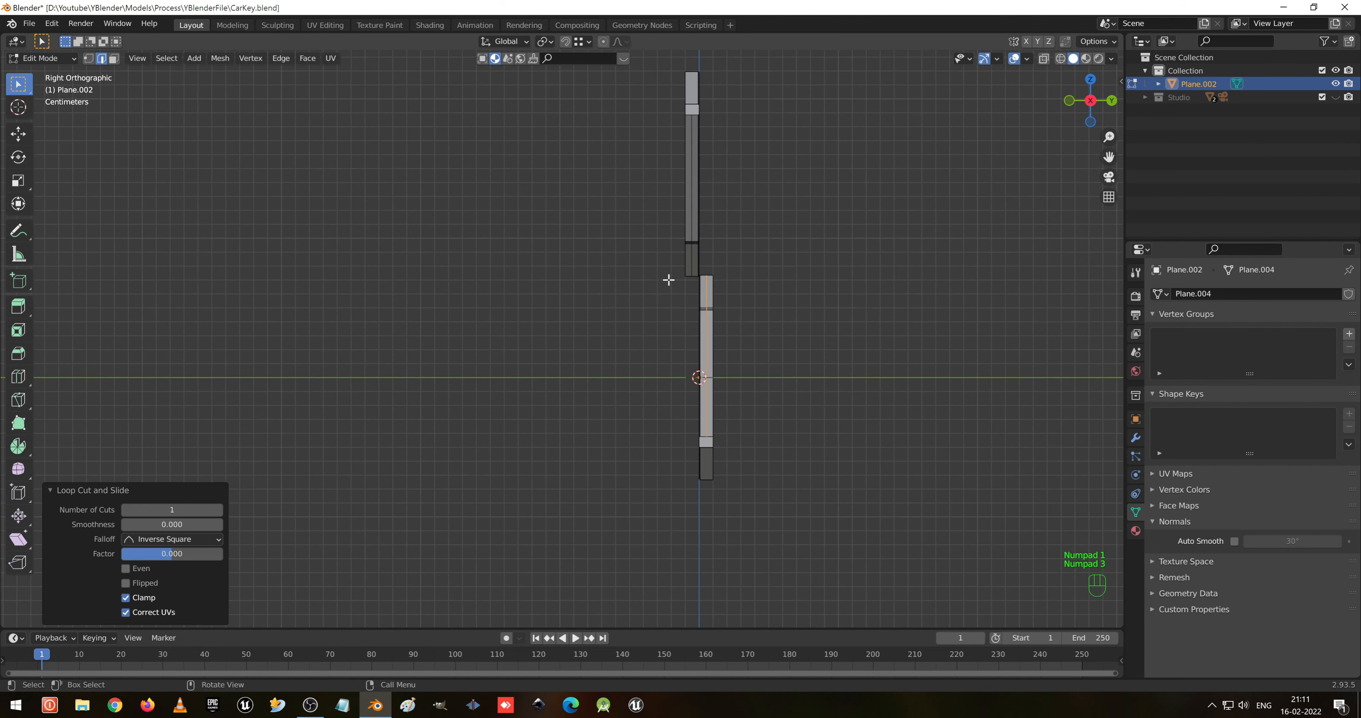
{"action": "scroll", "coordinate": [720, 327], "scroll_direction": "up", "scroll_amount": 1}
{"action": "middle_click_drag", "start_coordinate": [787, 202], "coordinate": [785, 218], "text": "shift"}
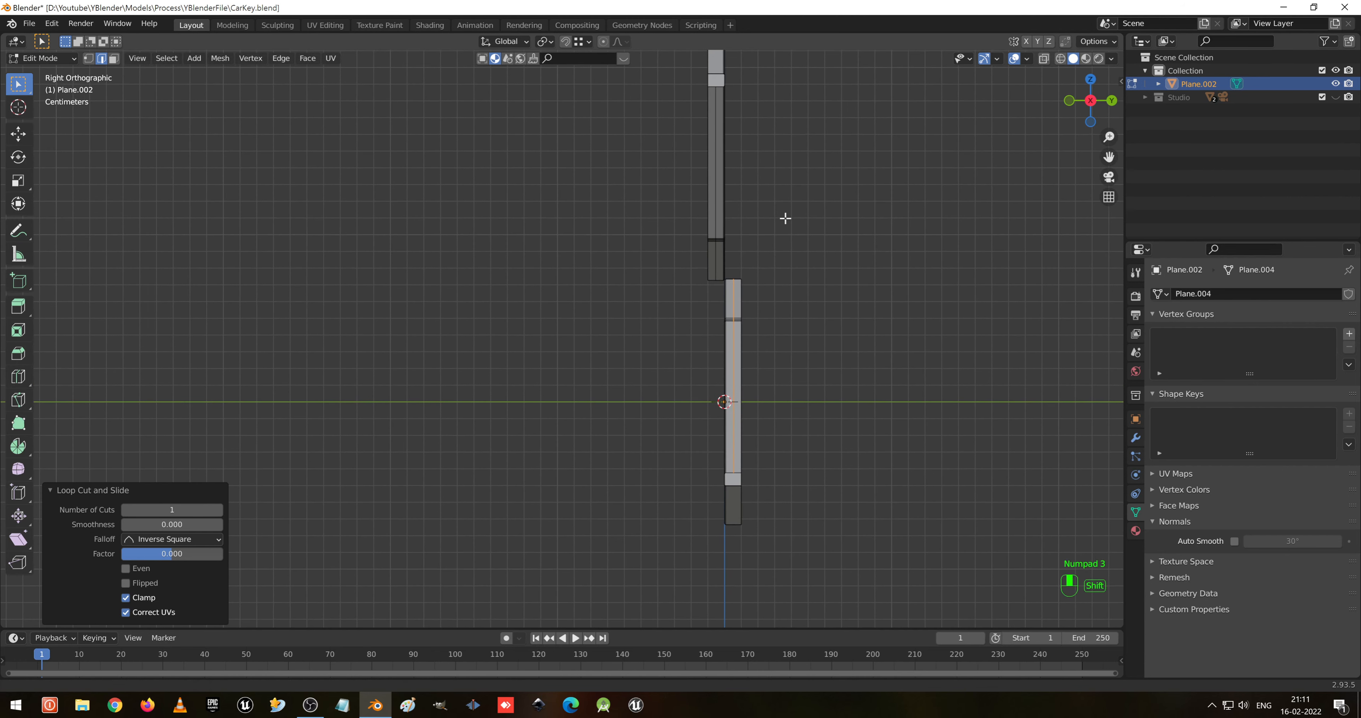
{"action": "key", "text": "1"}
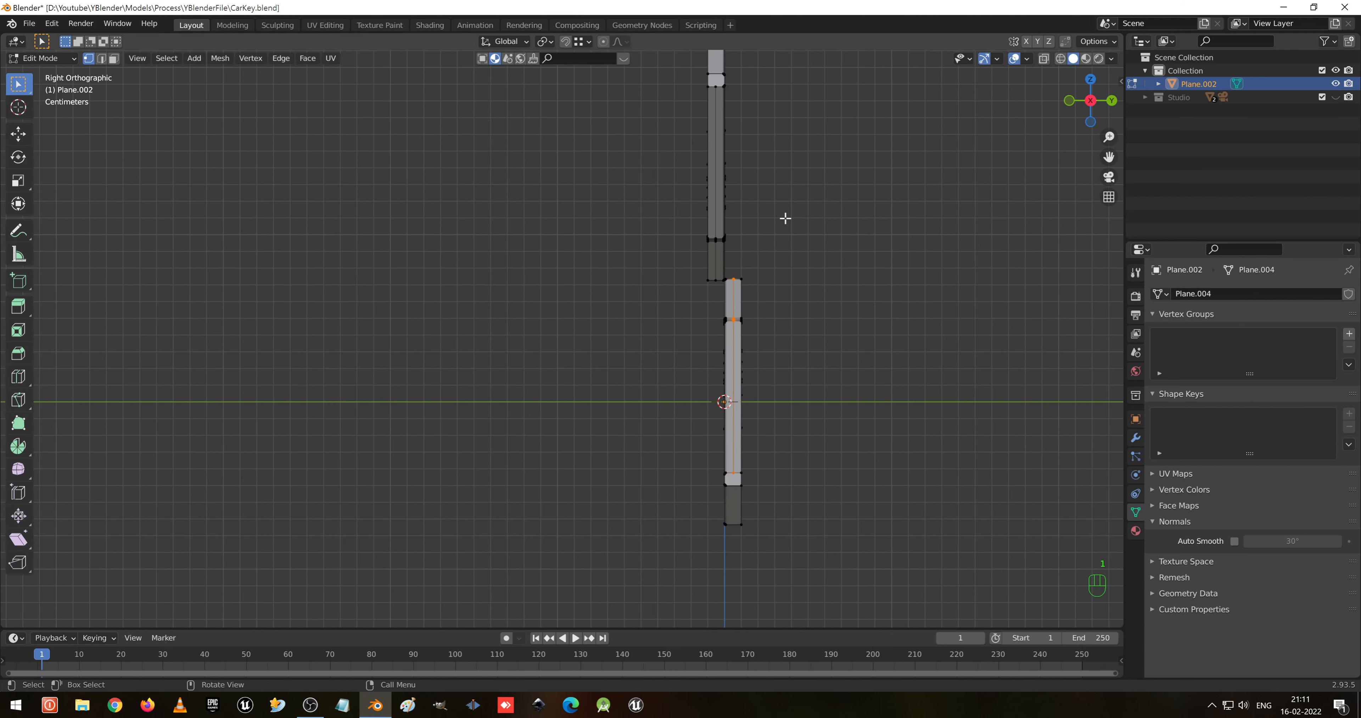
{"action": "key", "text": "shift+z"}
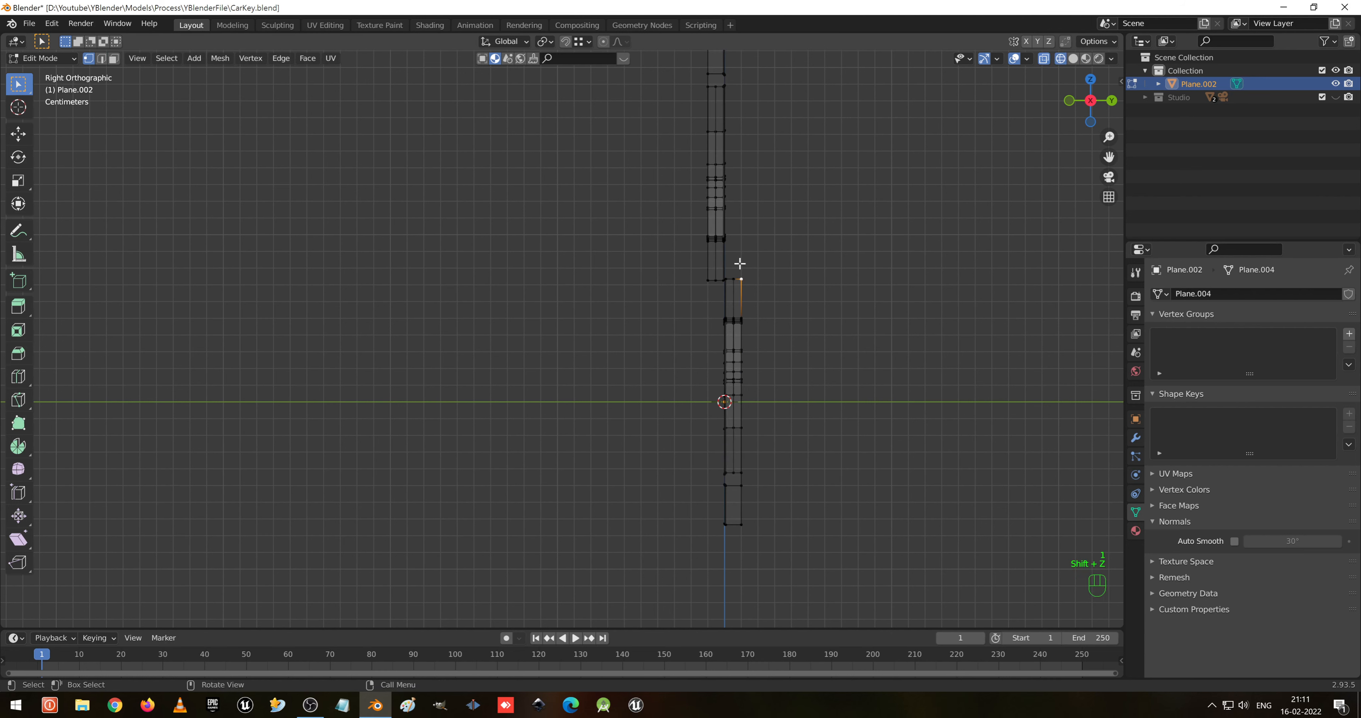
{"action": "left_click_drag", "start_coordinate": [739, 261], "coordinate": [796, 551]}
{"action": "key", "text": "g"}
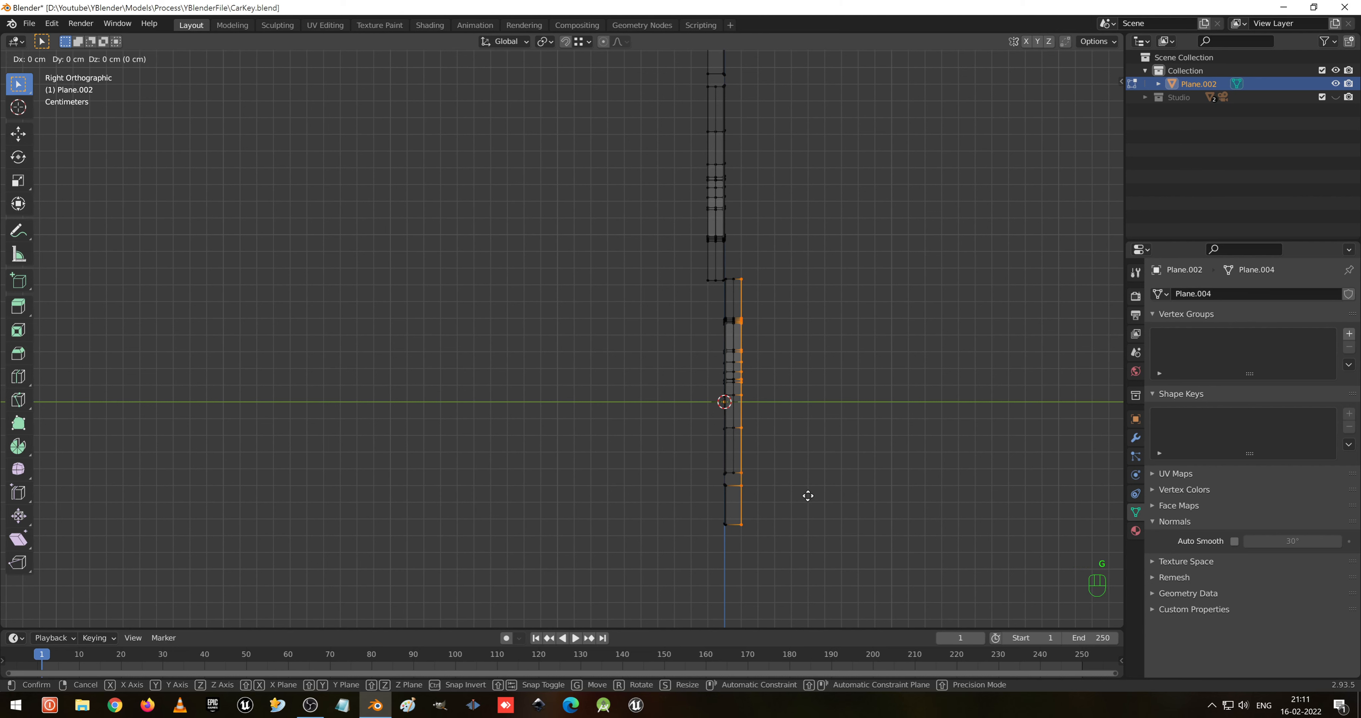
{"action": "key", "text": "y"}
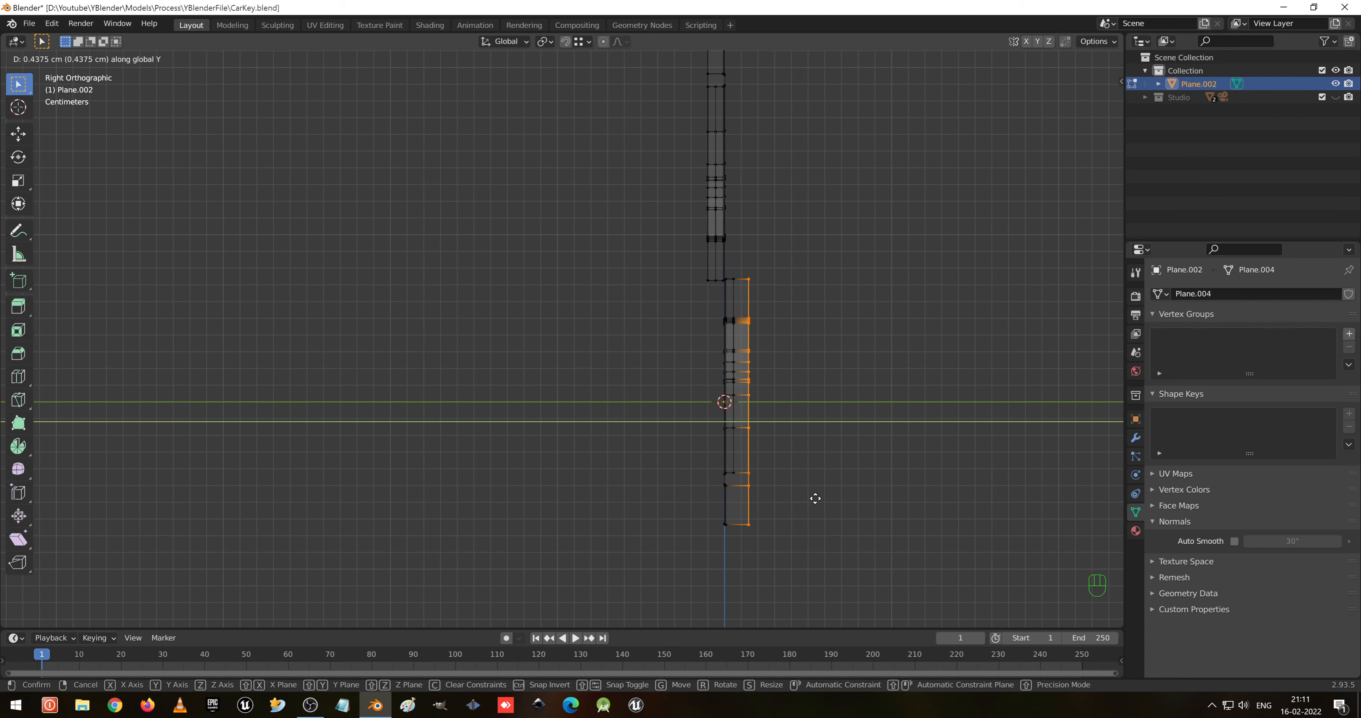
{"action": "left_click", "coordinate": [815, 498]}
- Select the vertices on the upper half's outer face and move them -0.54892 cm along Y to thicken that half
{"action": "middle_click_drag", "start_coordinate": [762, 228], "coordinate": [799, 365], "text": "shift"}
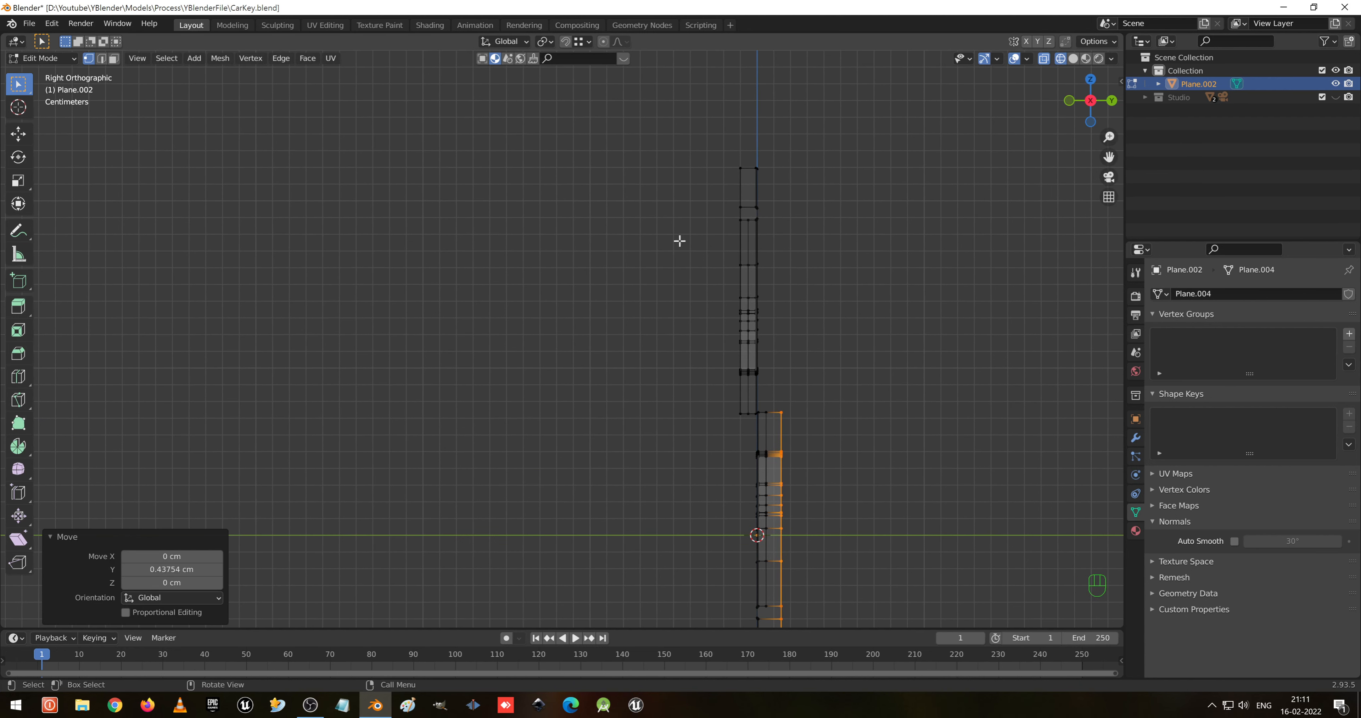
{"action": "left_click_drag", "start_coordinate": [681, 125], "coordinate": [755, 444]}
{"action": "scroll", "coordinate": [742, 363], "scroll_direction": "up", "scroll_amount": 1}
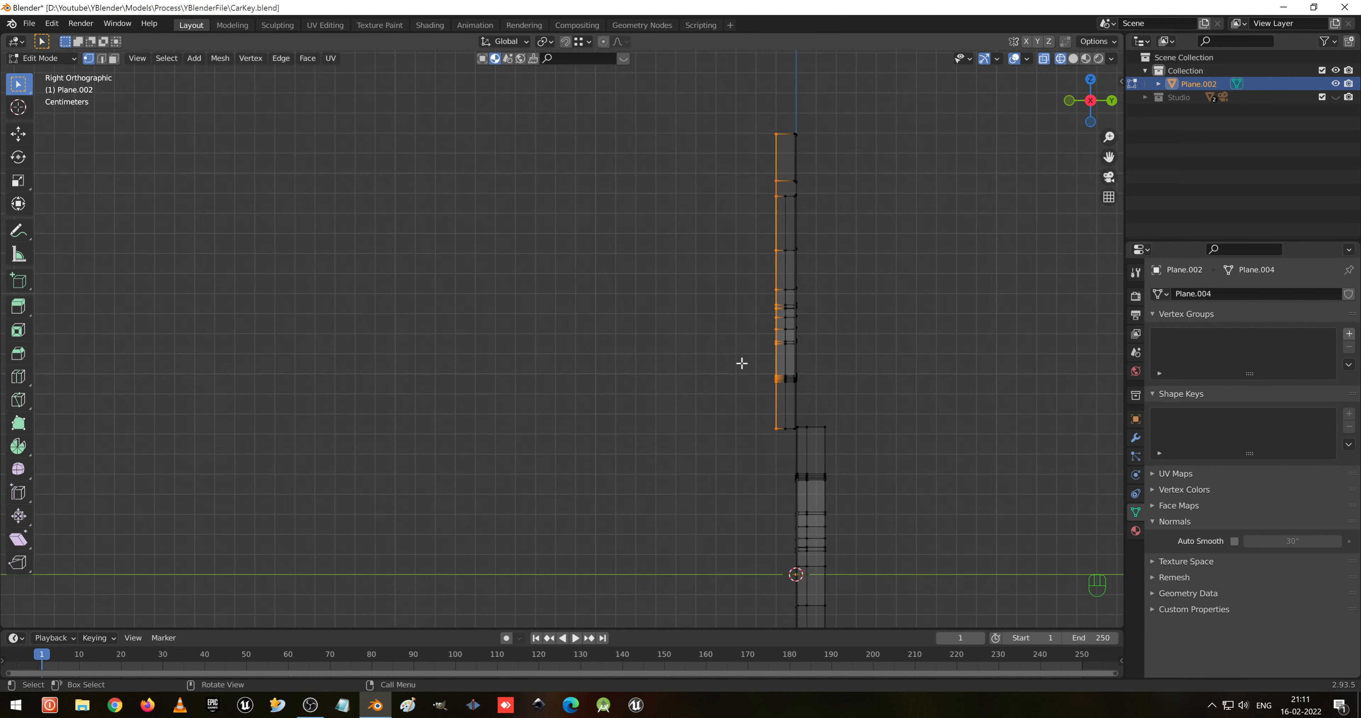
{"action": "scroll", "coordinate": [742, 363], "scroll_direction": "up", "scroll_amount": 4}
{"action": "middle_click_drag", "start_coordinate": [945, 409], "coordinate": [747, 428], "text": "shift"}
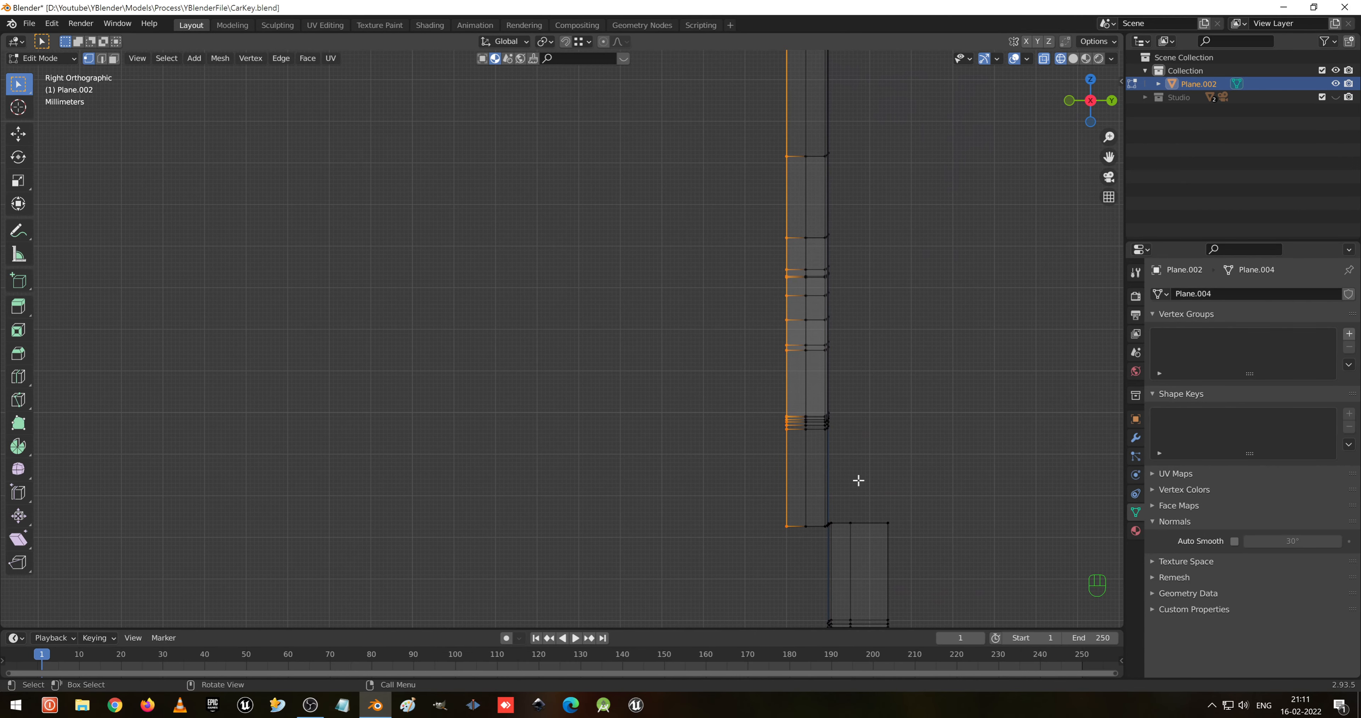
{"action": "middle_click_drag", "start_coordinate": [858, 477], "coordinate": [632, 424]}
{"action": "key", "text": "KP_1"}
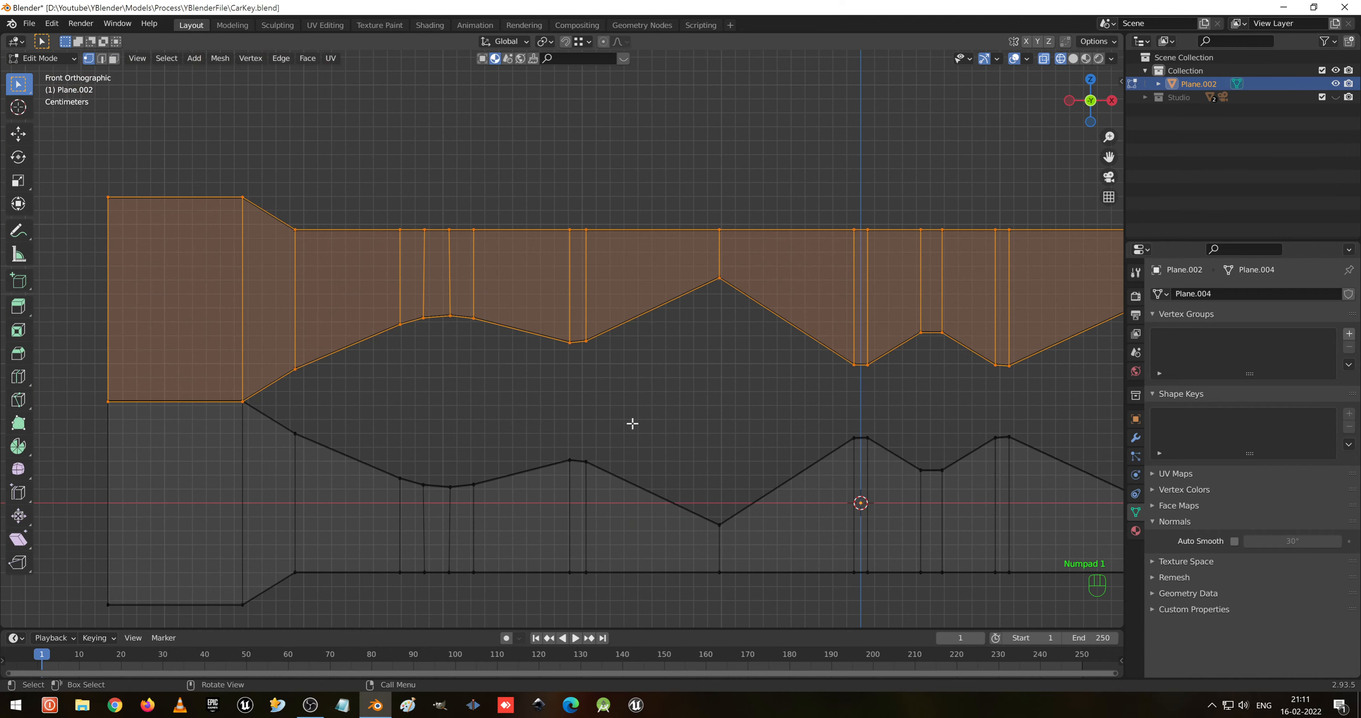
{"action": "key", "text": "KP_3"}
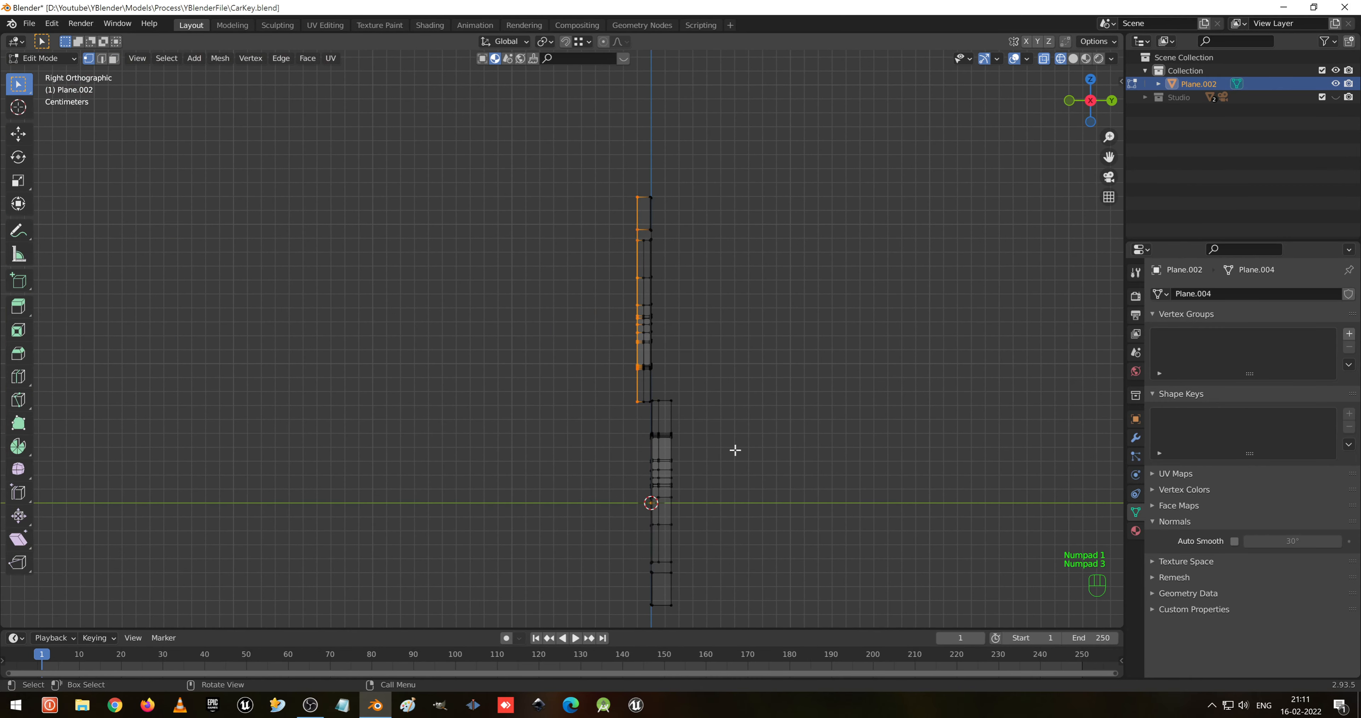
{"action": "key", "text": "g"}
{"action": "key", "text": "y"}
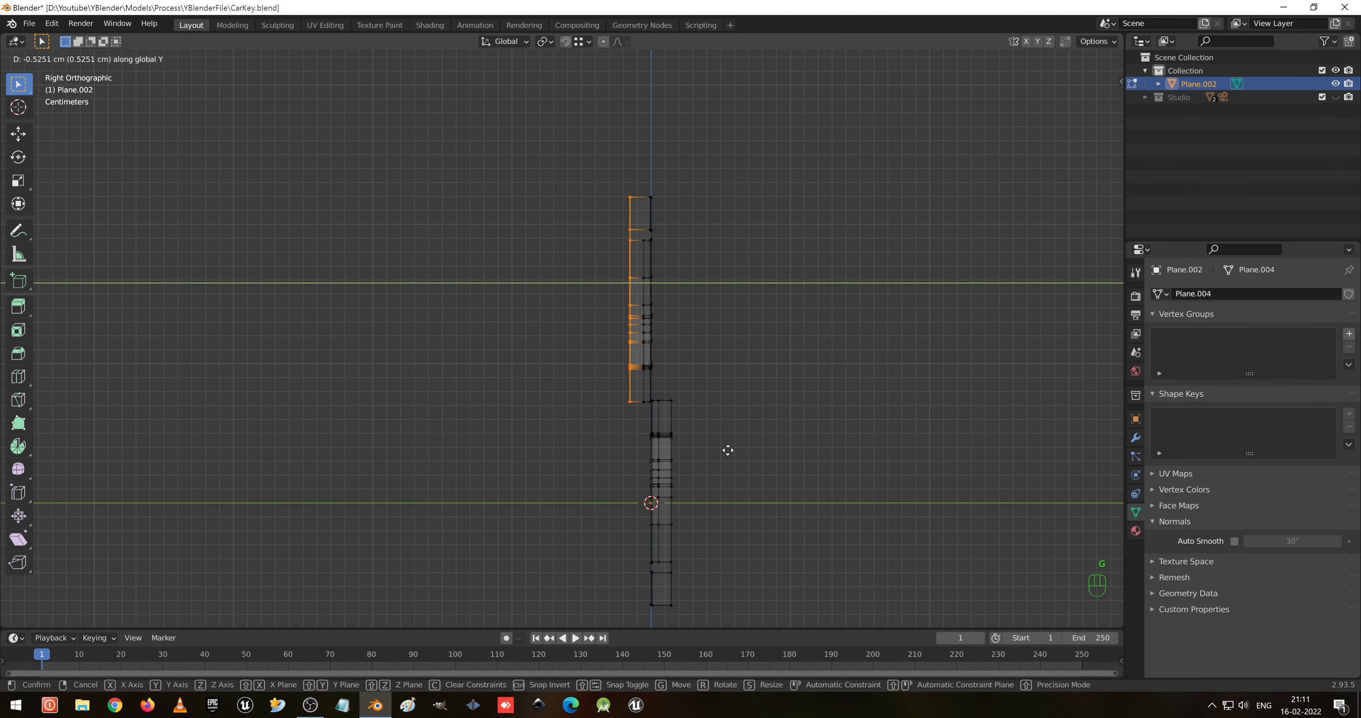
{"action": "left_click", "coordinate": [728, 449]}
- Bevel the toothed edge loop on the upper half's outer face with a 0.0835 cm width and 2 segments
{"action": "middle_click_drag", "start_coordinate": [663, 353], "coordinate": [741, 358]}
{"action": "scroll", "coordinate": [701, 382], "scroll_direction": "up", "scroll_amount": 5}
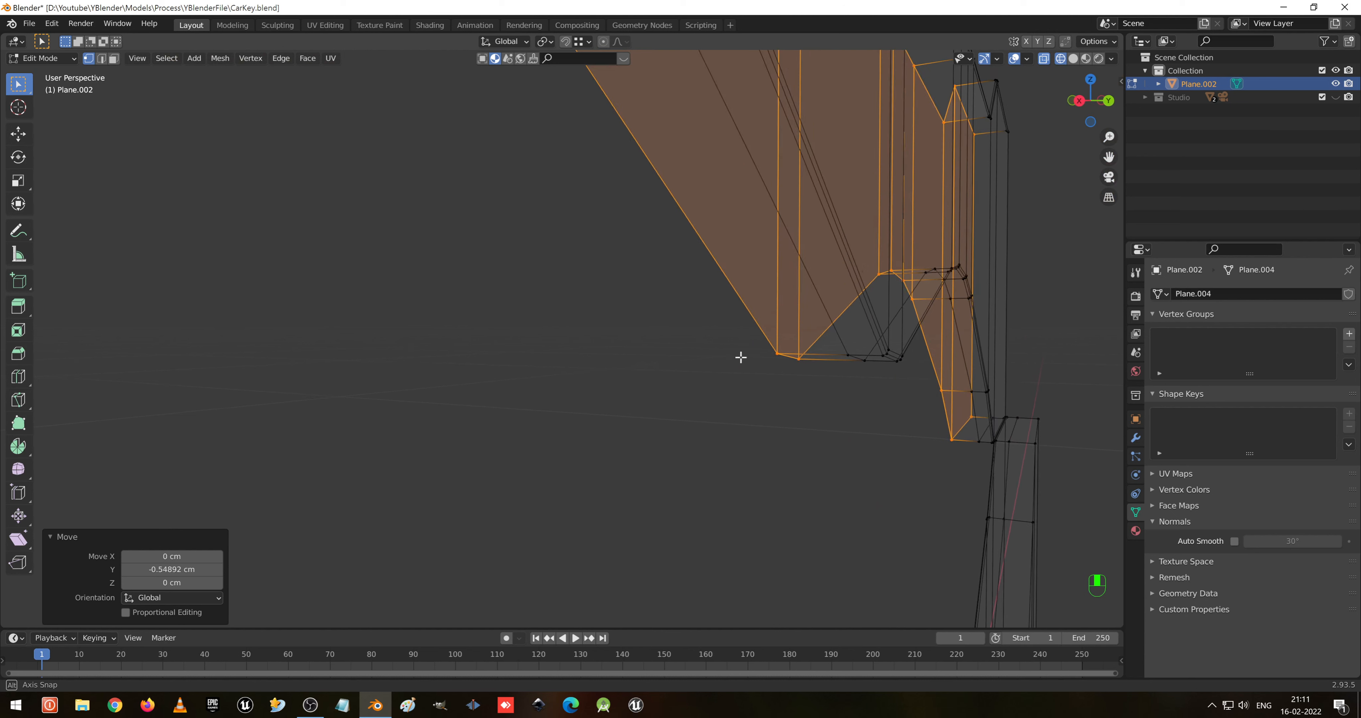
{"action": "key", "text": "ctrl+b"}
{"action": "right_click", "coordinate": [808, 405]}
{"action": "key", "text": "2"}
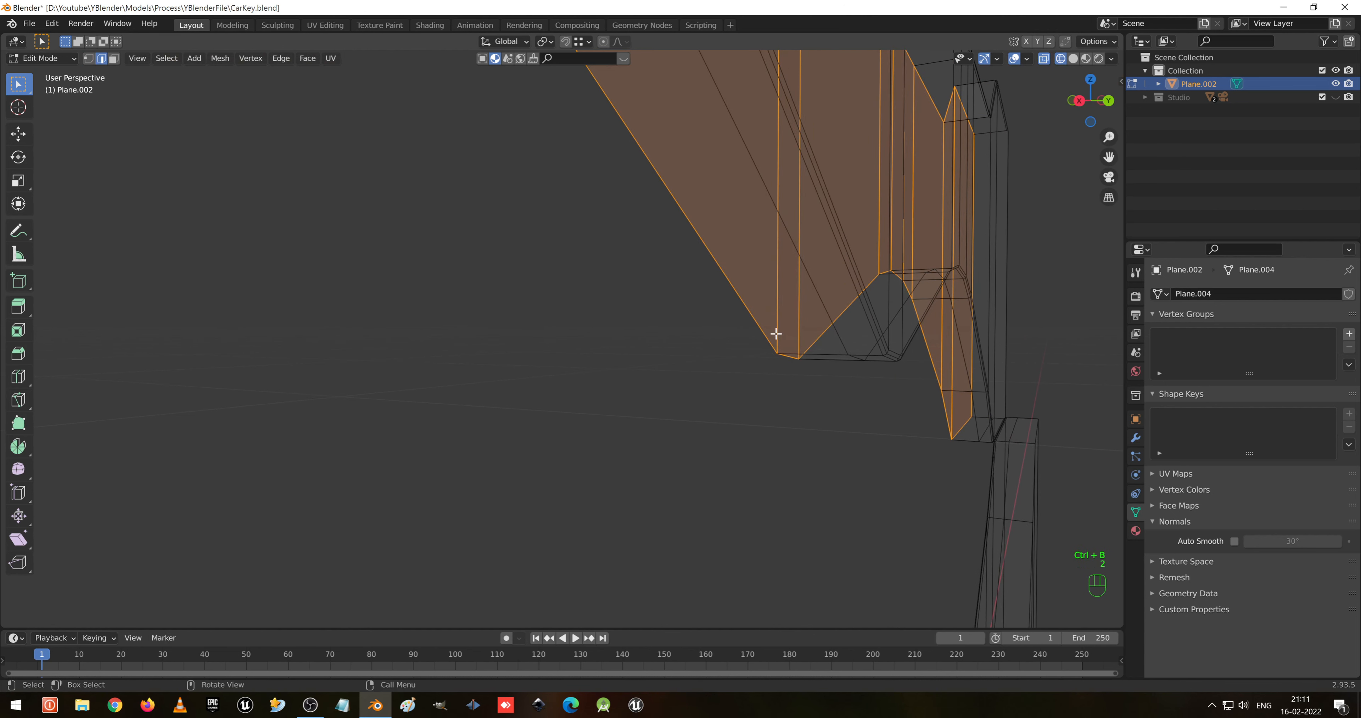
{"action": "left_click", "coordinate": [765, 328], "text": "alt"}
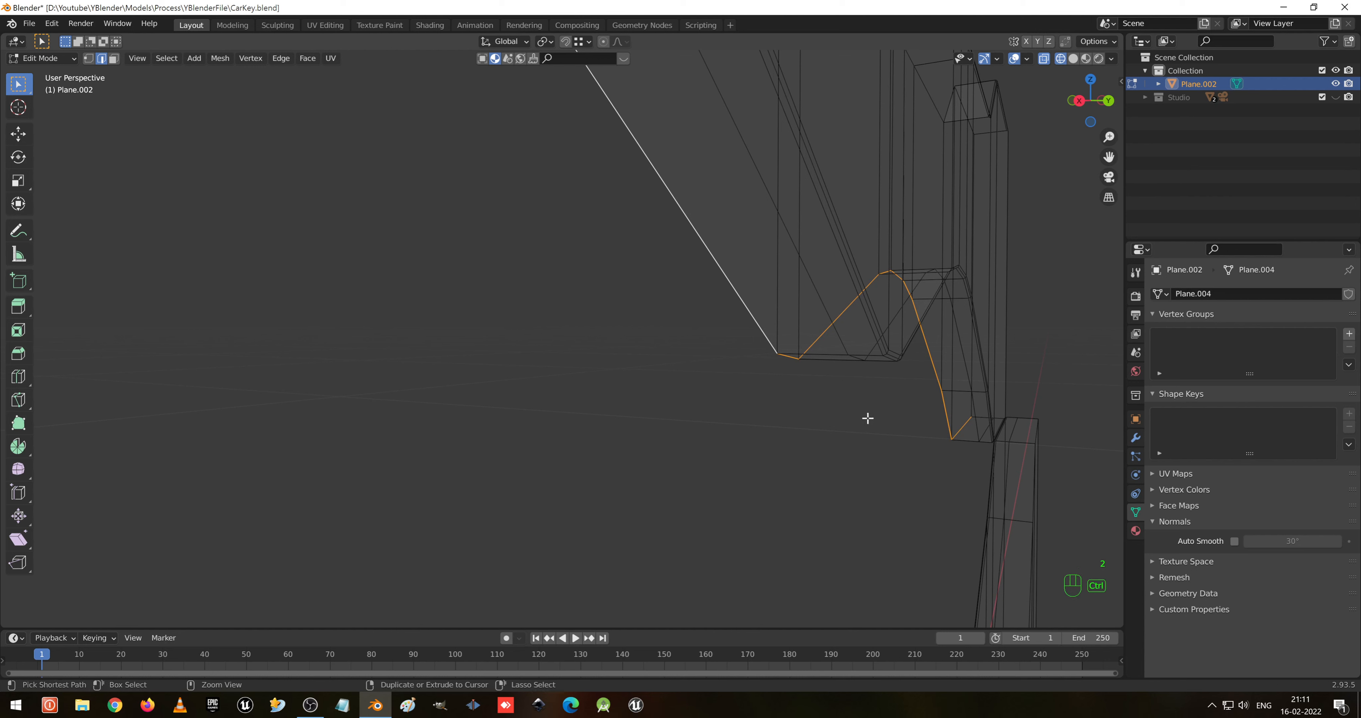
{"action": "key", "text": "ctrl+b"}
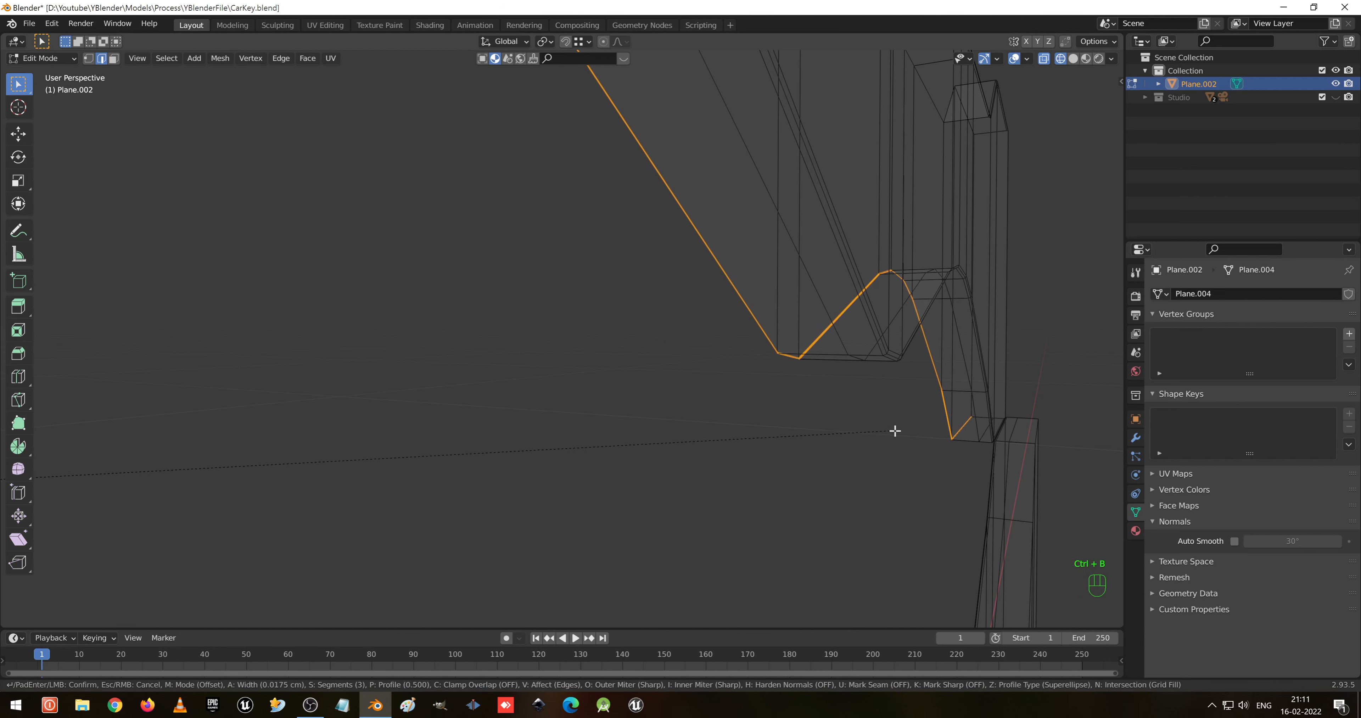
{"action": "left_click", "coordinate": [945, 428]}
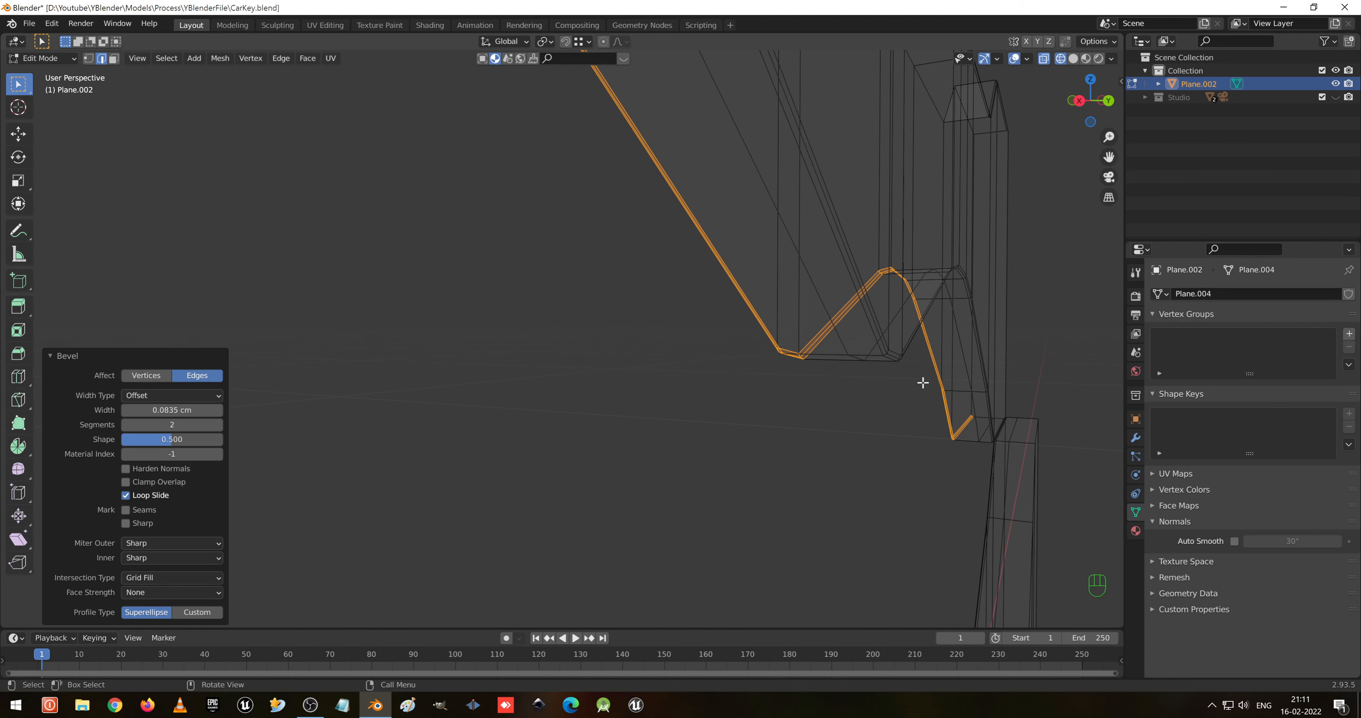
- Dissolve the two adjacent edge loops on the inner side of the upper half's toothed edge and check the shaded result in Object Mode
{"action": "left_click", "coordinate": [893, 350], "text": "alt"}
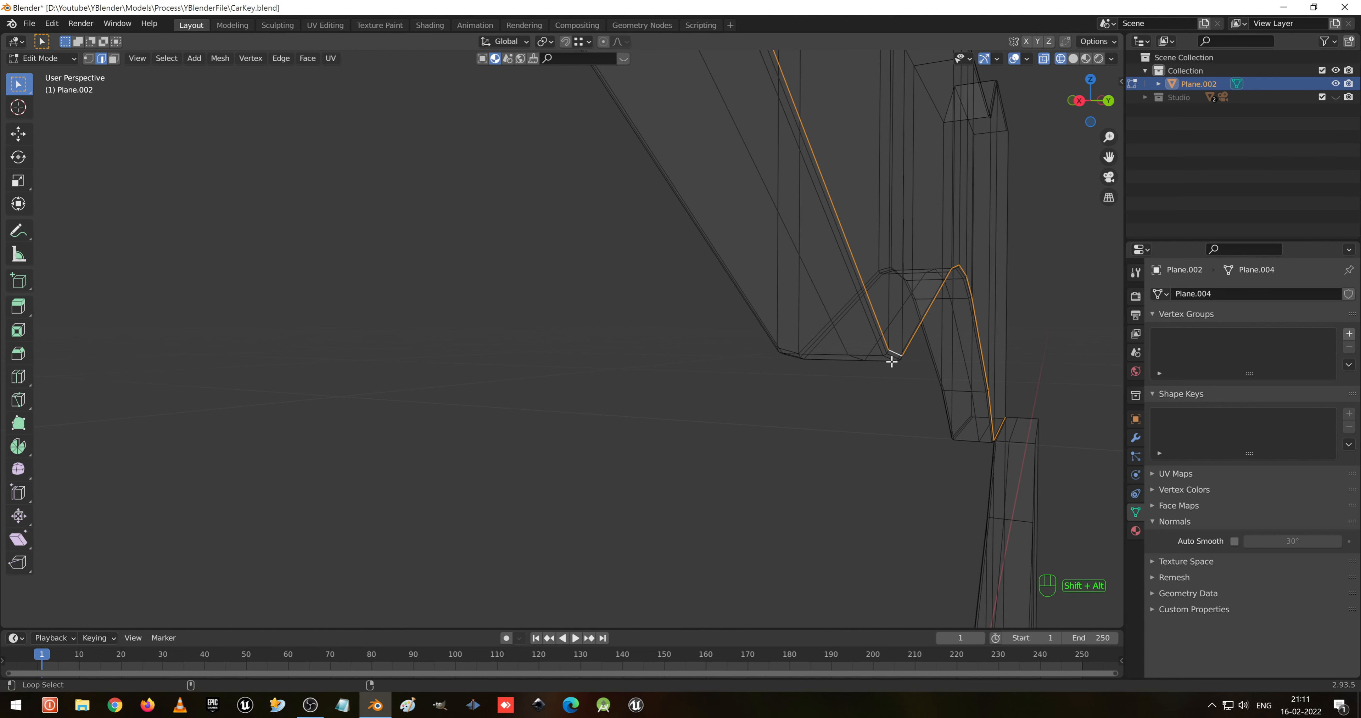
{"action": "left_click", "coordinate": [890, 356], "text": "alt+shift"}
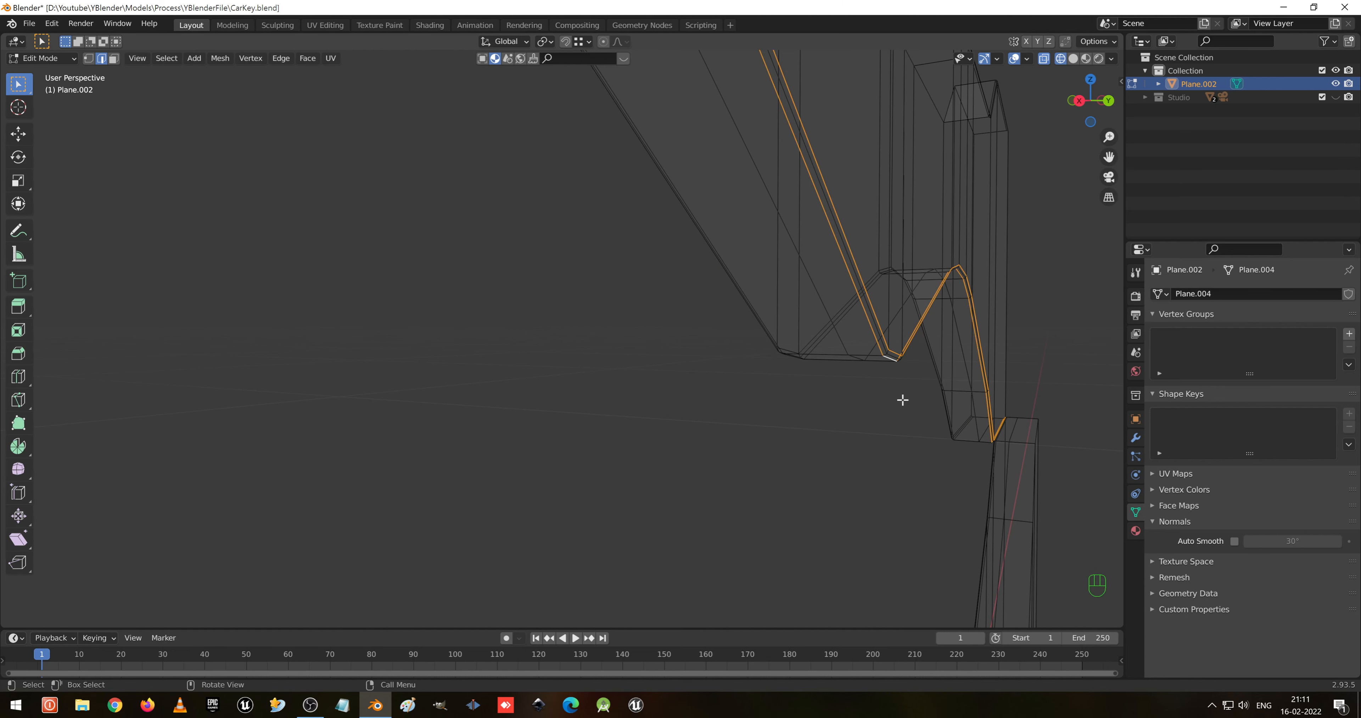
{"action": "key", "text": "x"}
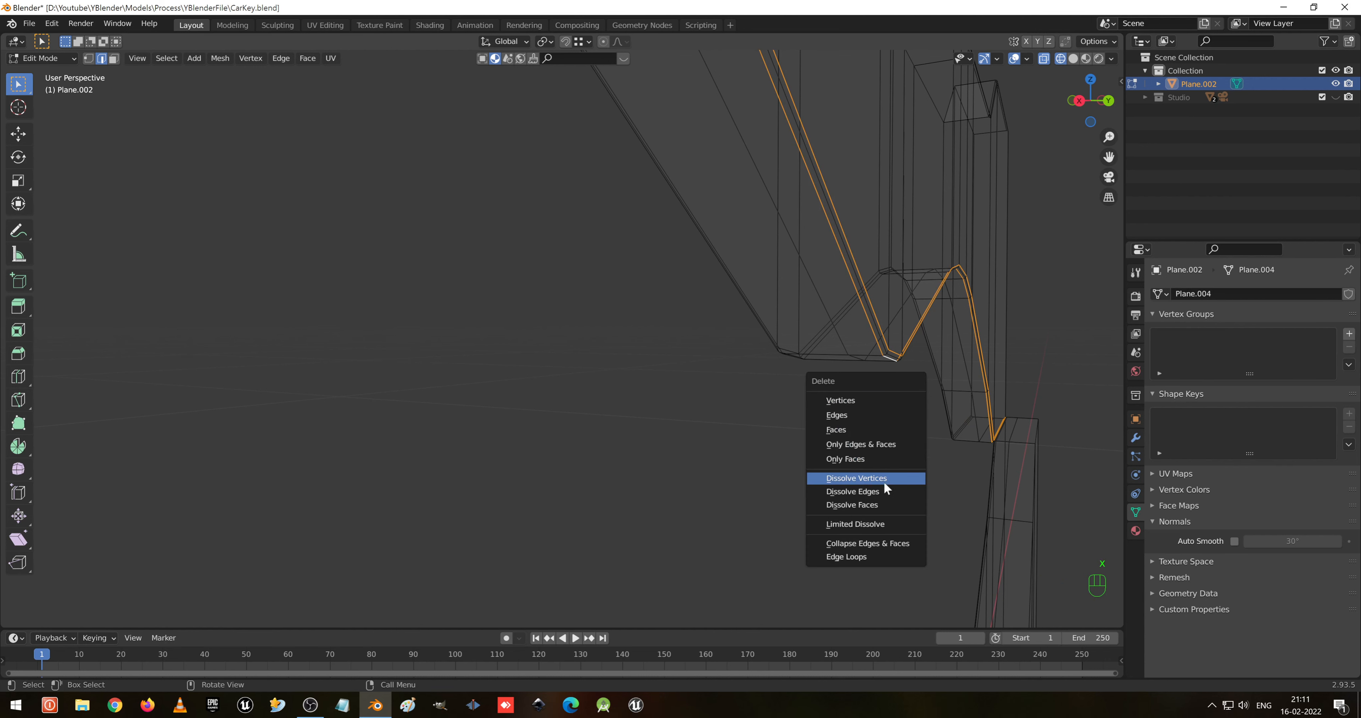
{"action": "left_click", "coordinate": [884, 490]}
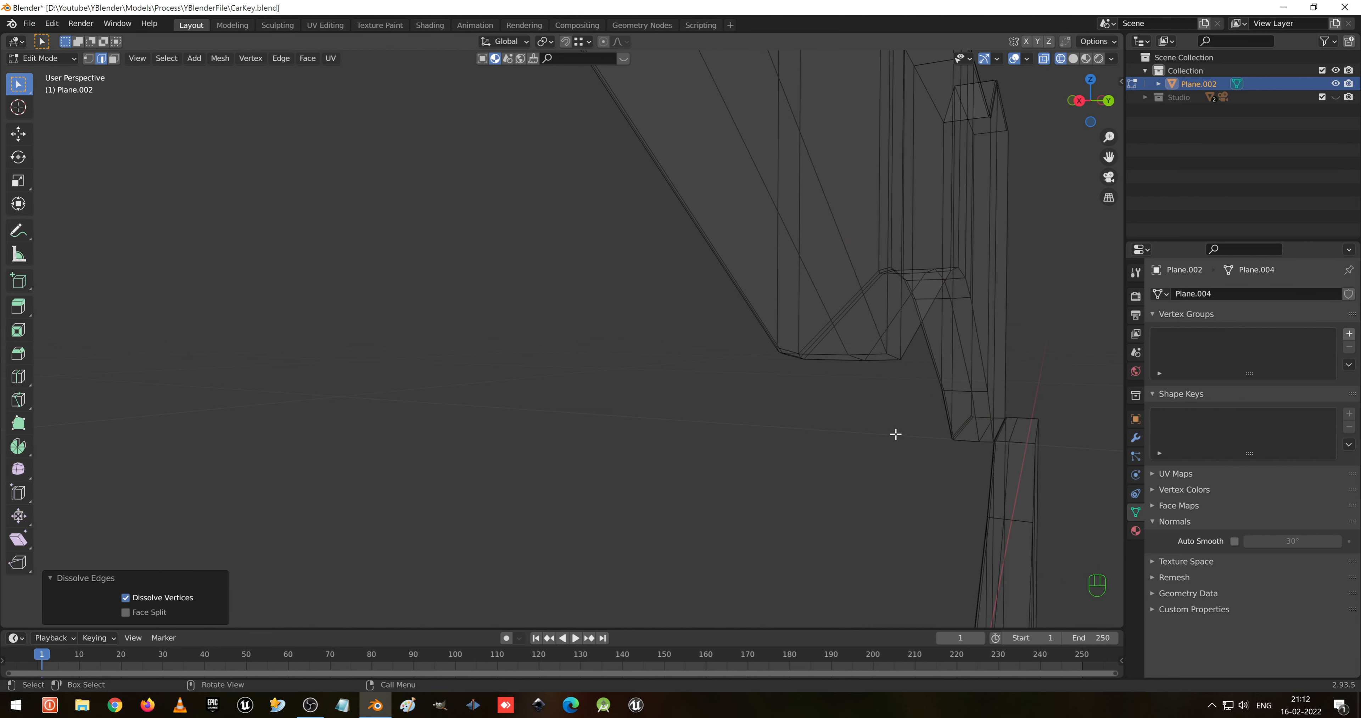
{"action": "key", "text": "Tab"}
{"action": "scroll", "coordinate": [882, 411], "scroll_direction": "down", "scroll_amount": 2}
{"action": "key", "text": "z"}
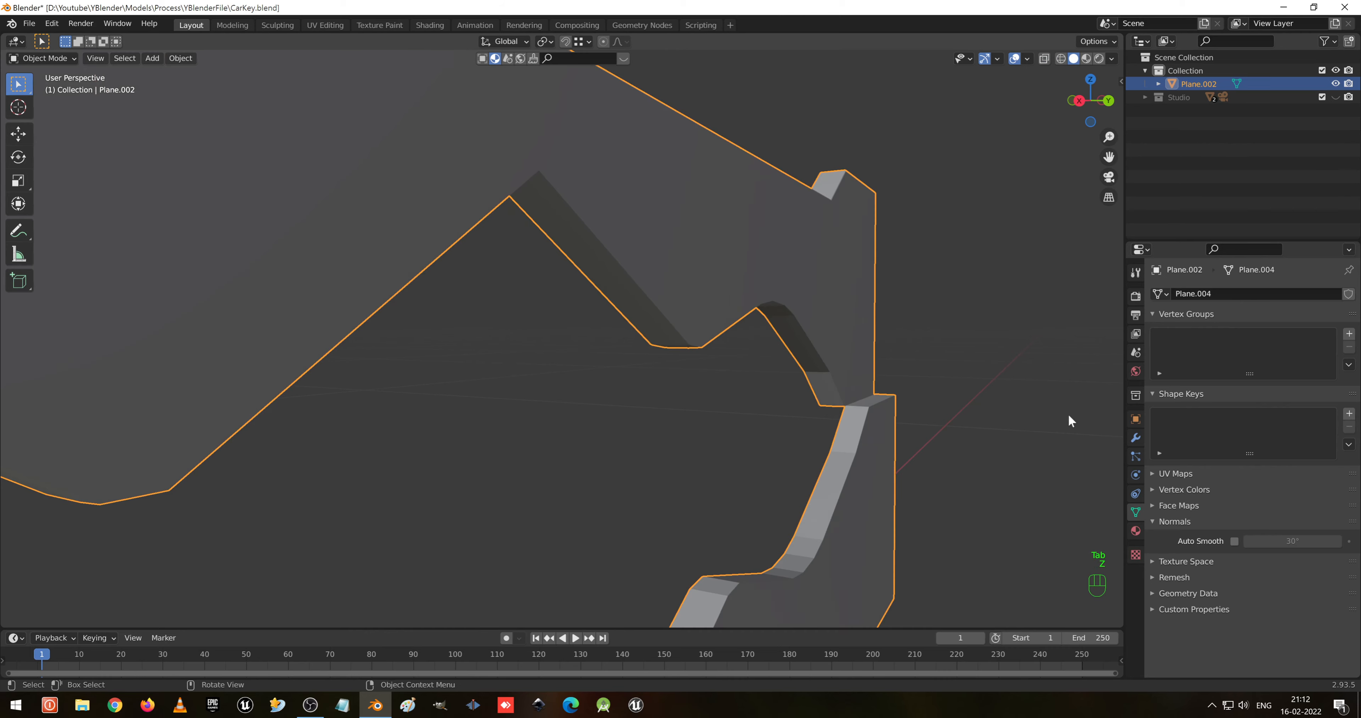
{"action": "scroll", "coordinate": [820, 441], "scroll_direction": "down", "scroll_amount": 3}
- Select all geometry linked to the upper half and move it 0.55764 cm along Y
{"action": "key", "text": "Tab"}
{"action": "middle_click_drag", "start_coordinate": [820, 446], "coordinate": [684, 297]}
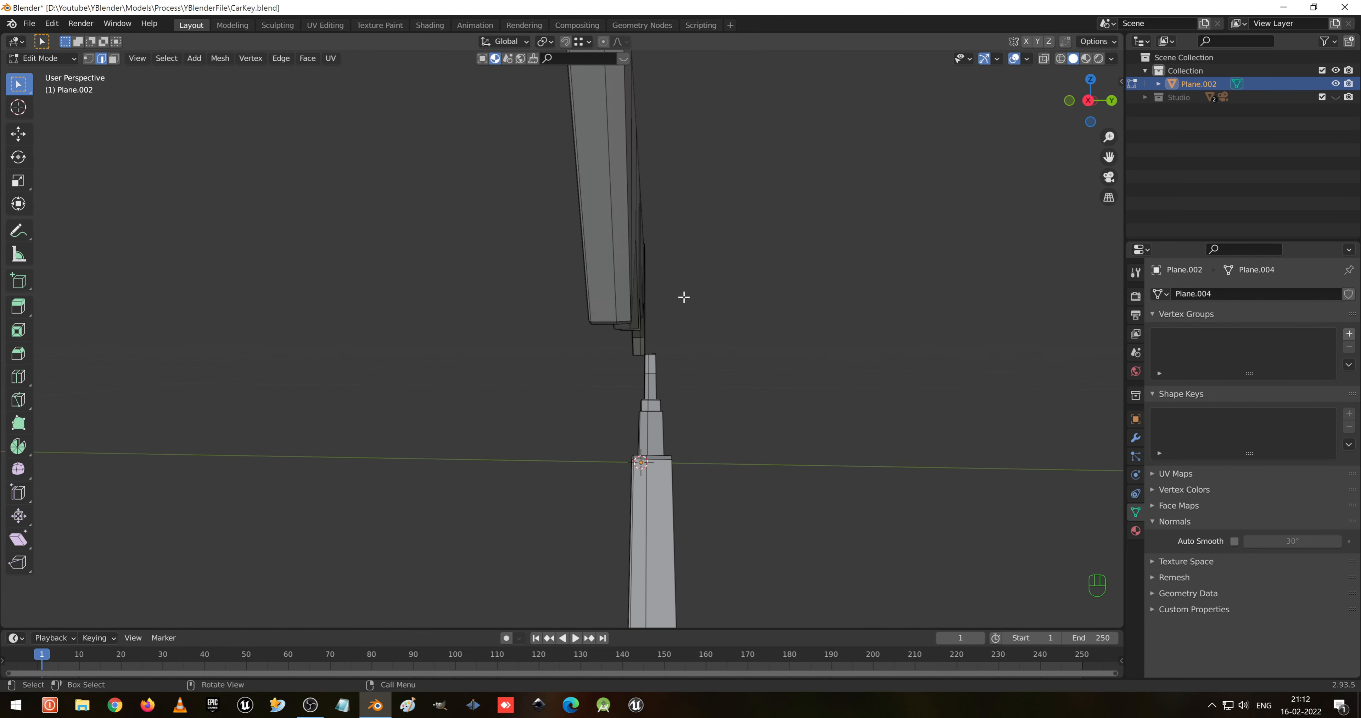
{"action": "key", "text": "1"}
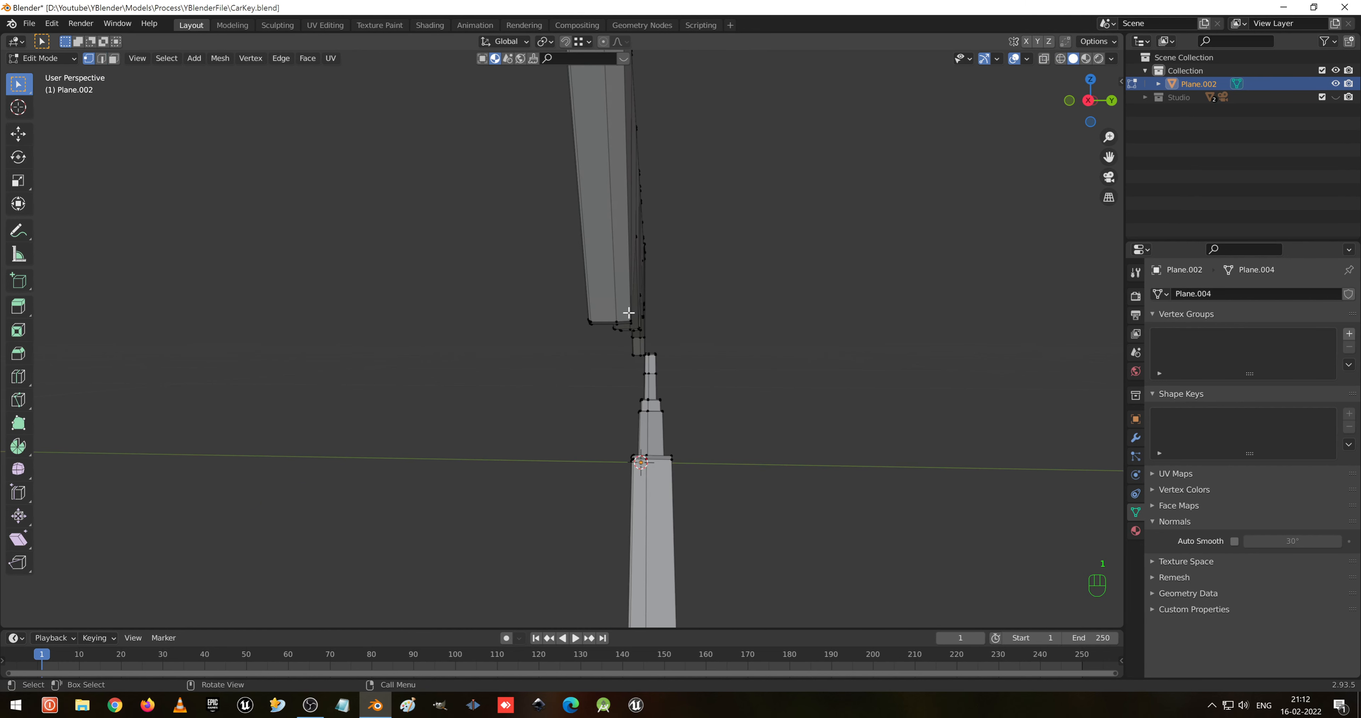
{"action": "key", "text": "ctrl"}
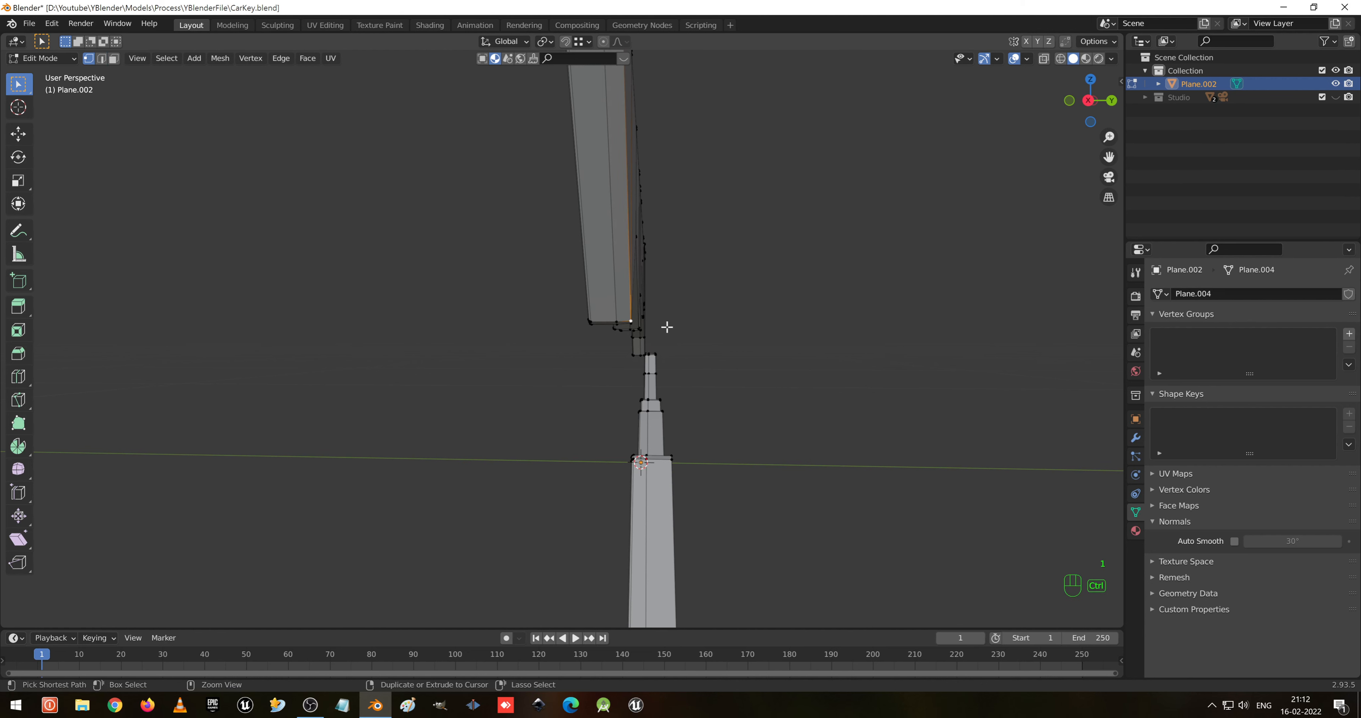
{"action": "key", "text": "ctrl+l"}
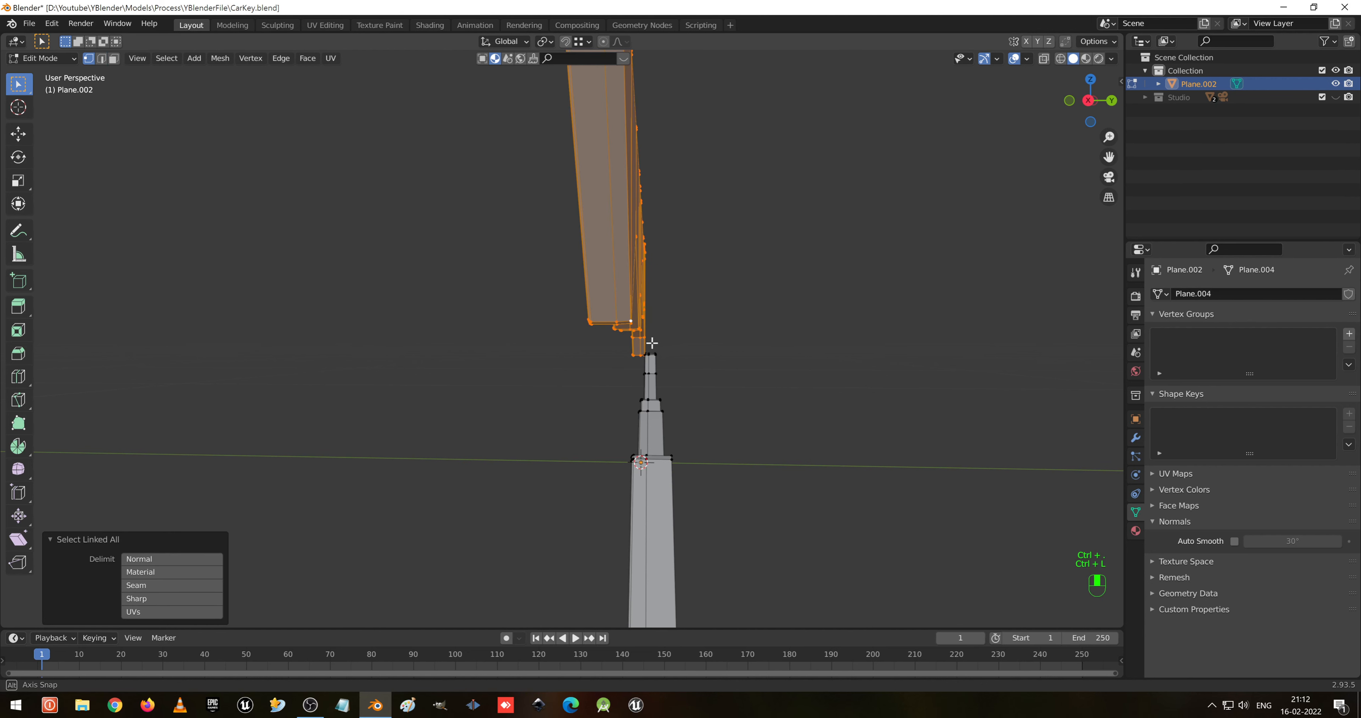
{"action": "middle_click_drag", "start_coordinate": [651, 343], "coordinate": [657, 393]}
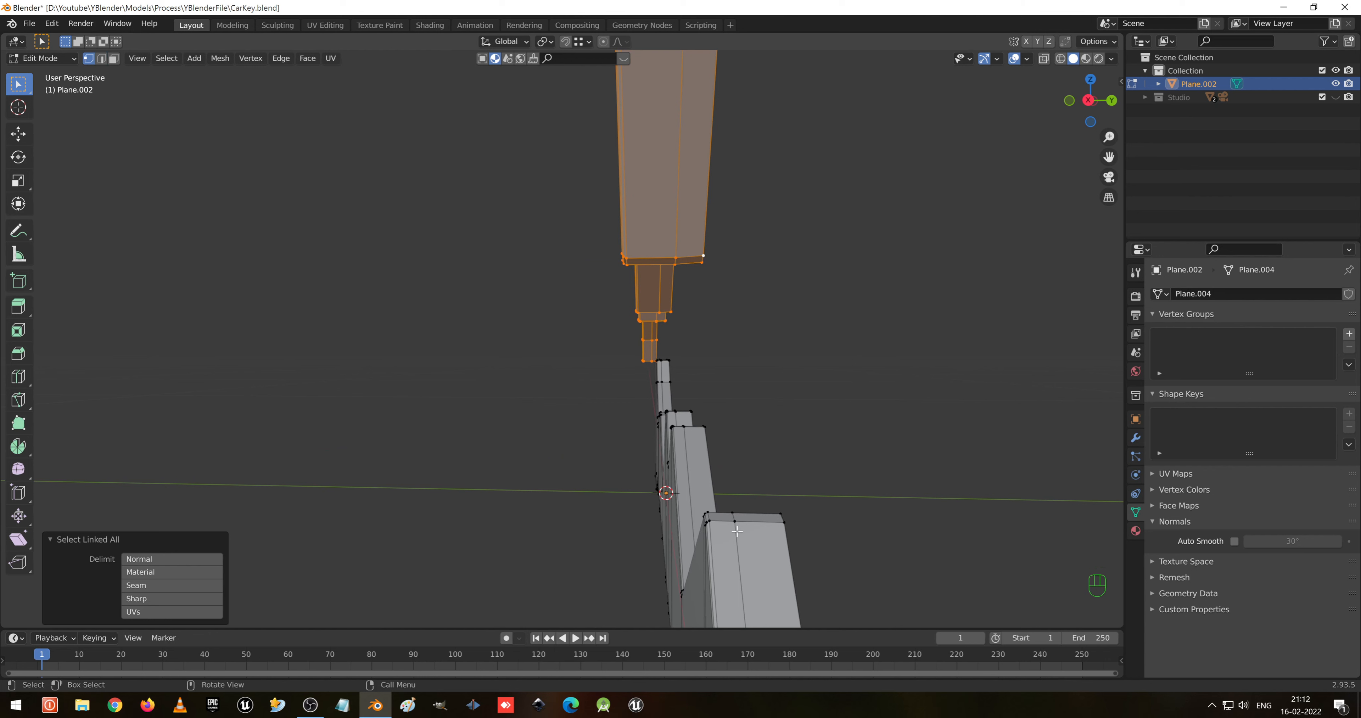
{"action": "key", "text": "g"}
{"action": "key", "text": "y"}
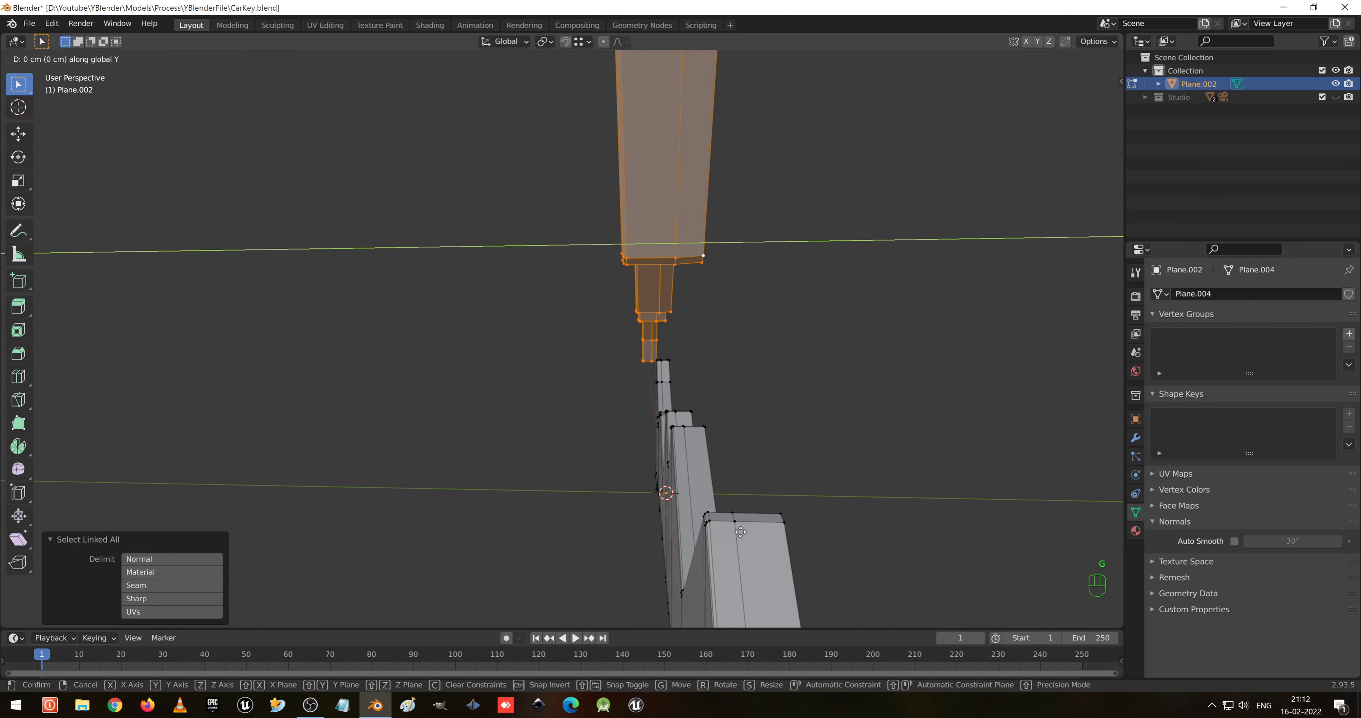
{"action": "left_click", "coordinate": [741, 522]}
{"action": "middle_click_drag", "start_coordinate": [741, 520], "coordinate": [724, 489]}
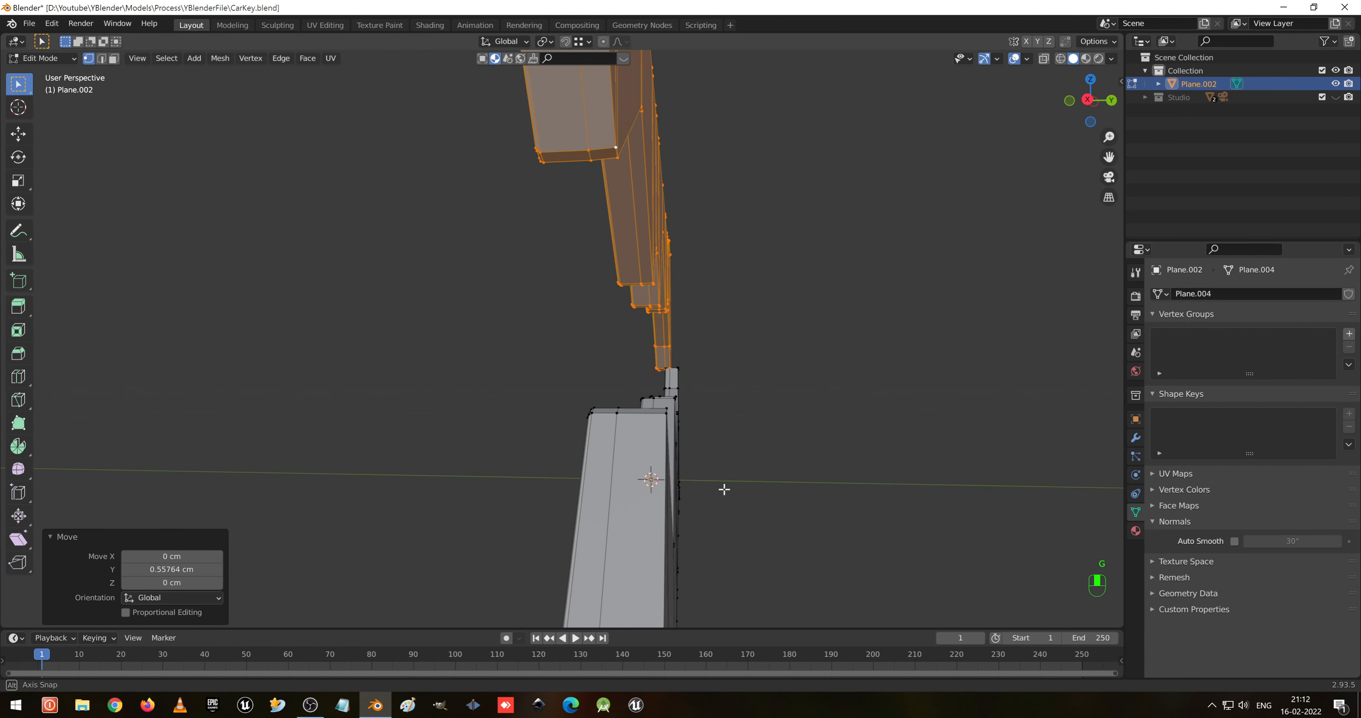
- Try bridging the inner face loops along the upper and lower toothed edges with Bridge Edge Loops
{"action": "left_click", "coordinate": [635, 427]}
{"action": "middle_click_drag", "start_coordinate": [635, 426], "coordinate": [649, 433]}
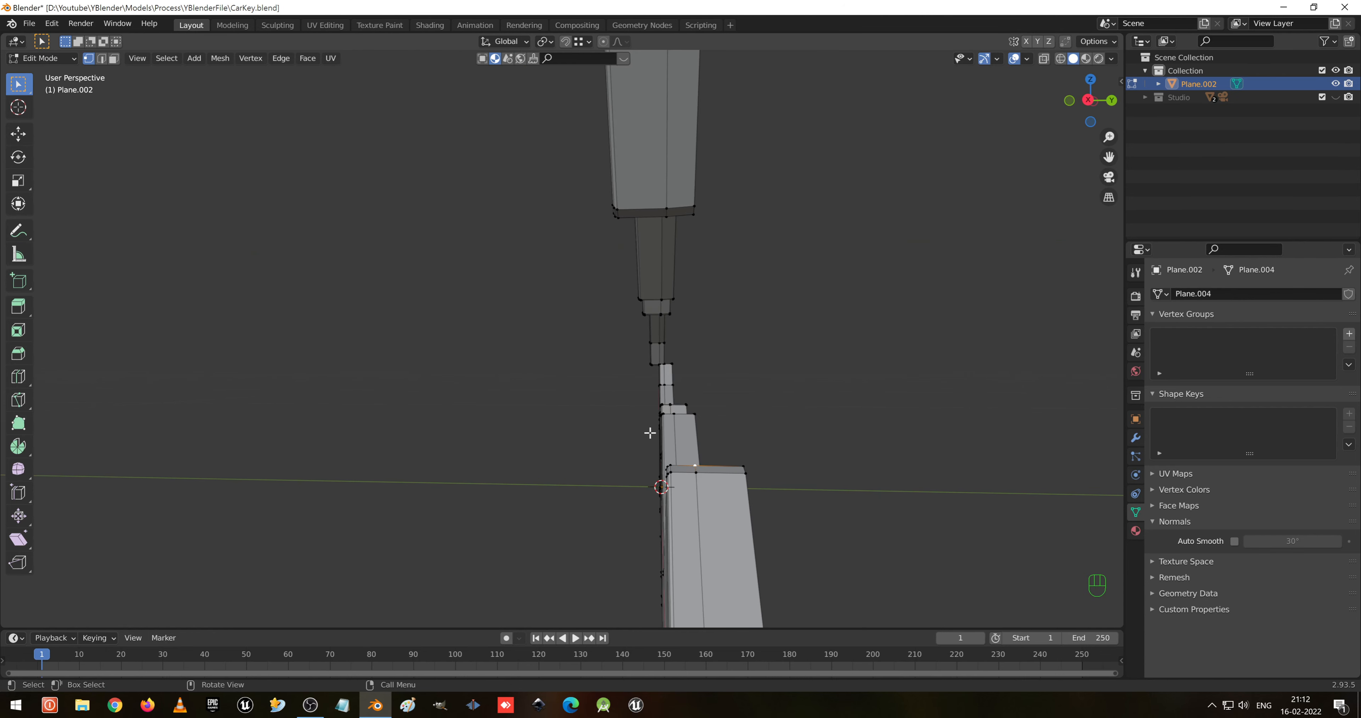
{"action": "left_click", "coordinate": [684, 209], "text": "alt+shift"}
{"action": "left_click", "coordinate": [684, 473], "text": "alt+shift"}
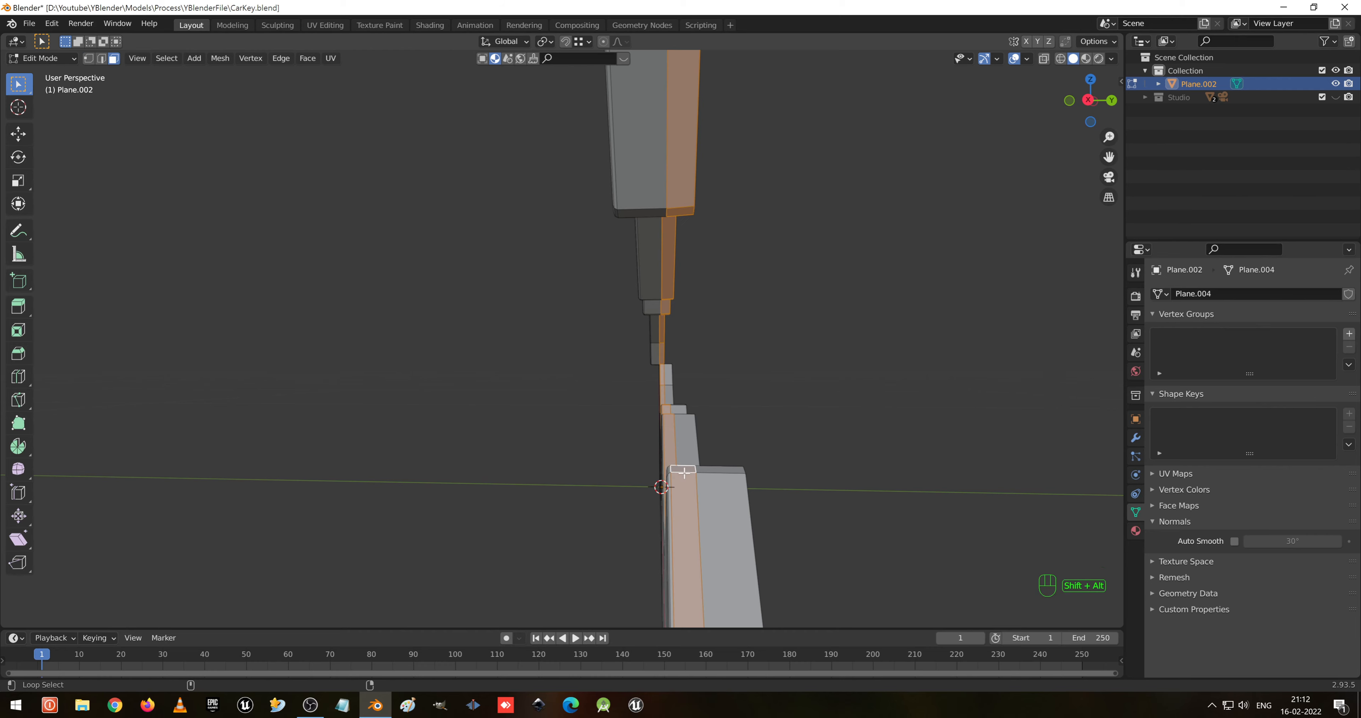
{"action": "key", "text": "shift+z"}
{"action": "middle_click_drag", "start_coordinate": [684, 473], "coordinate": [534, 304]}
{"action": "scroll", "coordinate": [497, 374], "scroll_direction": "up", "scroll_amount": 3}
{"action": "key", "text": "space"}
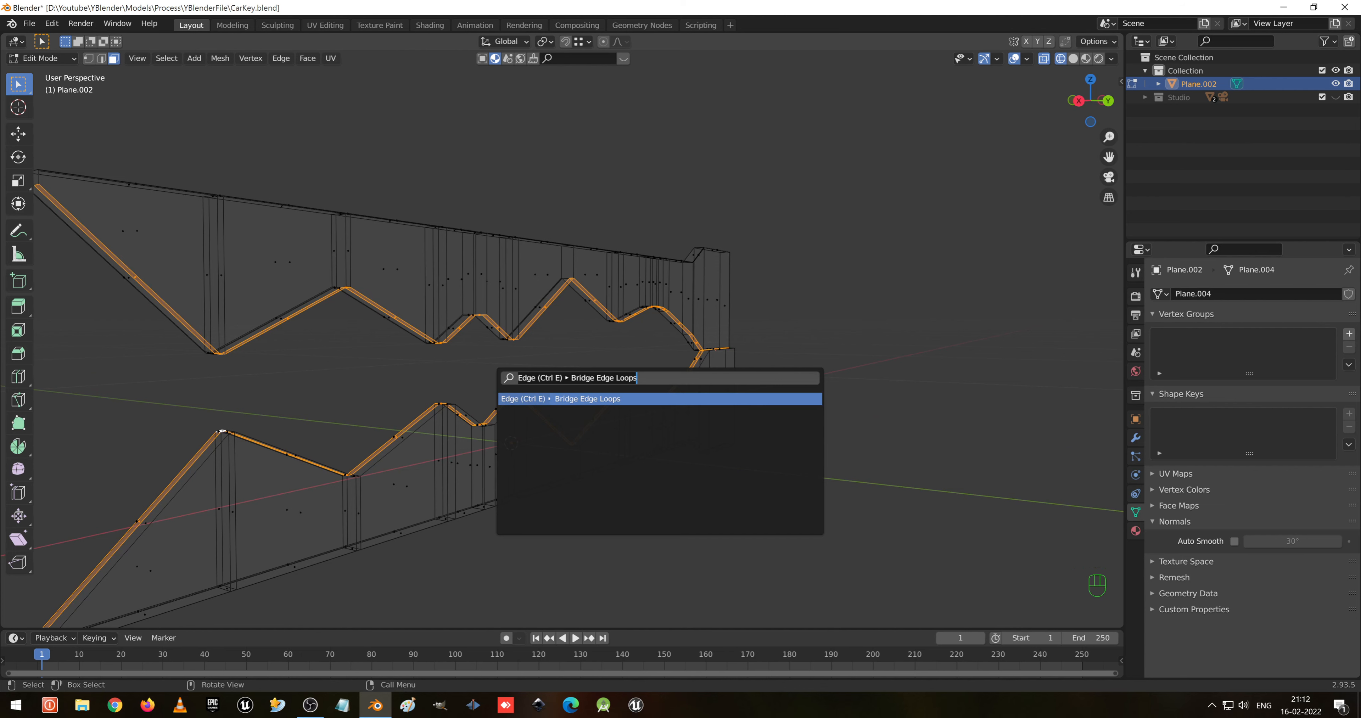
{"action": "key", "text": "Return"}
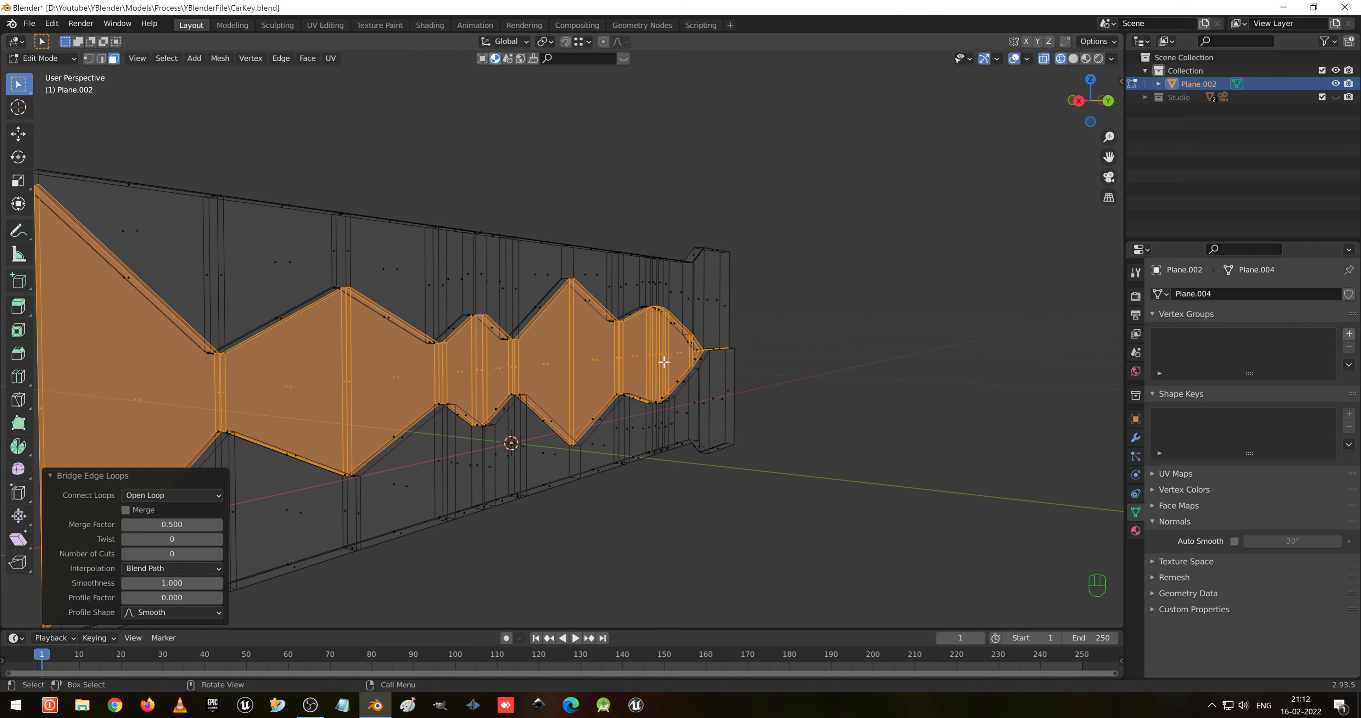
- Inspect the bridged halves in solid shading and undo the bridge
{"action": "mouse_move", "coordinate": [663, 361]}
{"action": "middle_mouse_down"}
{"action": "mouse_move", "coordinate": [453, 376]}
{"action": "mouse_move", "coordinate": [516, 409]}
{"action": "middle_mouse_up"}
{"action": "key", "text": "Tab"}
{"action": "key", "text": "shift+z"}
{"action": "scroll", "coordinate": [495, 355], "scroll_direction": "up", "scroll_amount": 5}
{"action": "mouse_move", "coordinate": [495, 355]}
{"action": "middle_mouse_down"}
{"action": "mouse_move", "coordinate": [713, 357]}
{"action": "mouse_move", "coordinate": [783, 330]}
{"action": "mouse_move", "coordinate": [765, 326]}
{"action": "middle_mouse_up"}
{"action": "scroll", "coordinate": [747, 376], "scroll_direction": "up", "scroll_amount": 4}
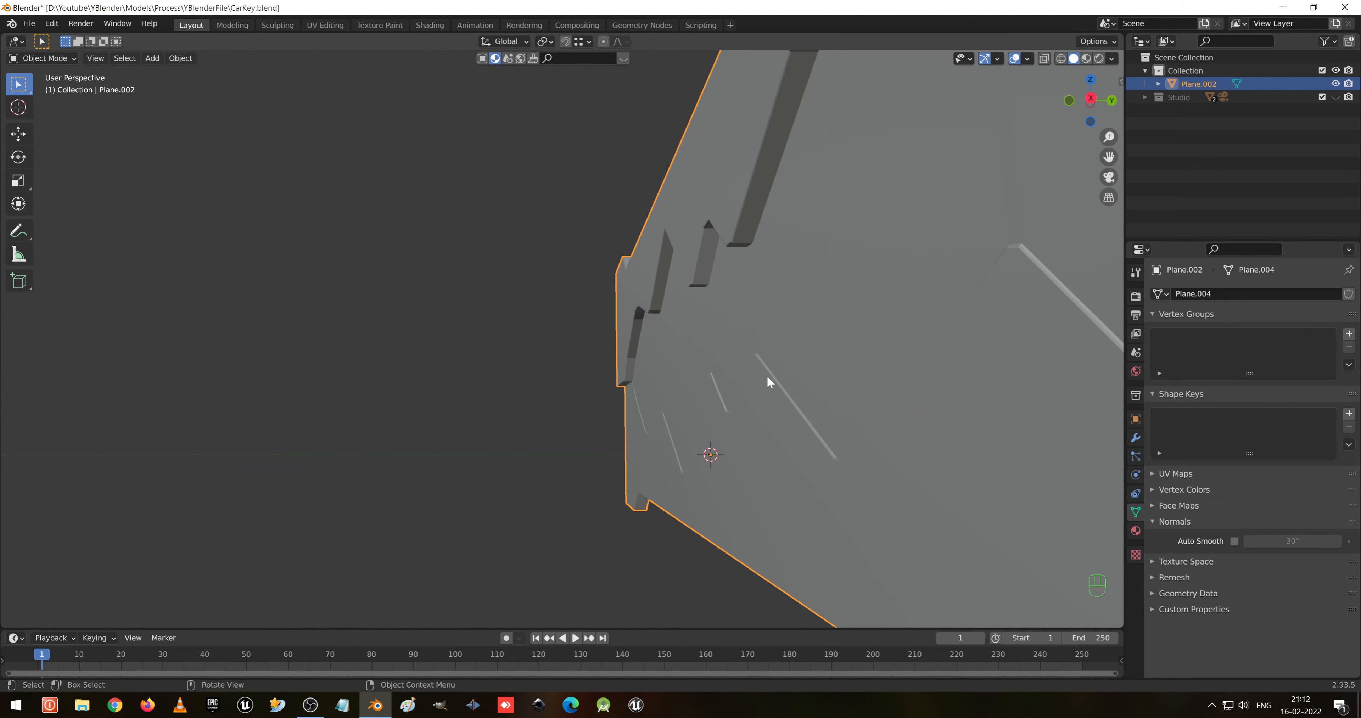
{"action": "middle_click_drag", "start_coordinate": [767, 377], "coordinate": [786, 399]}
{"action": "key", "text": "Tab"}
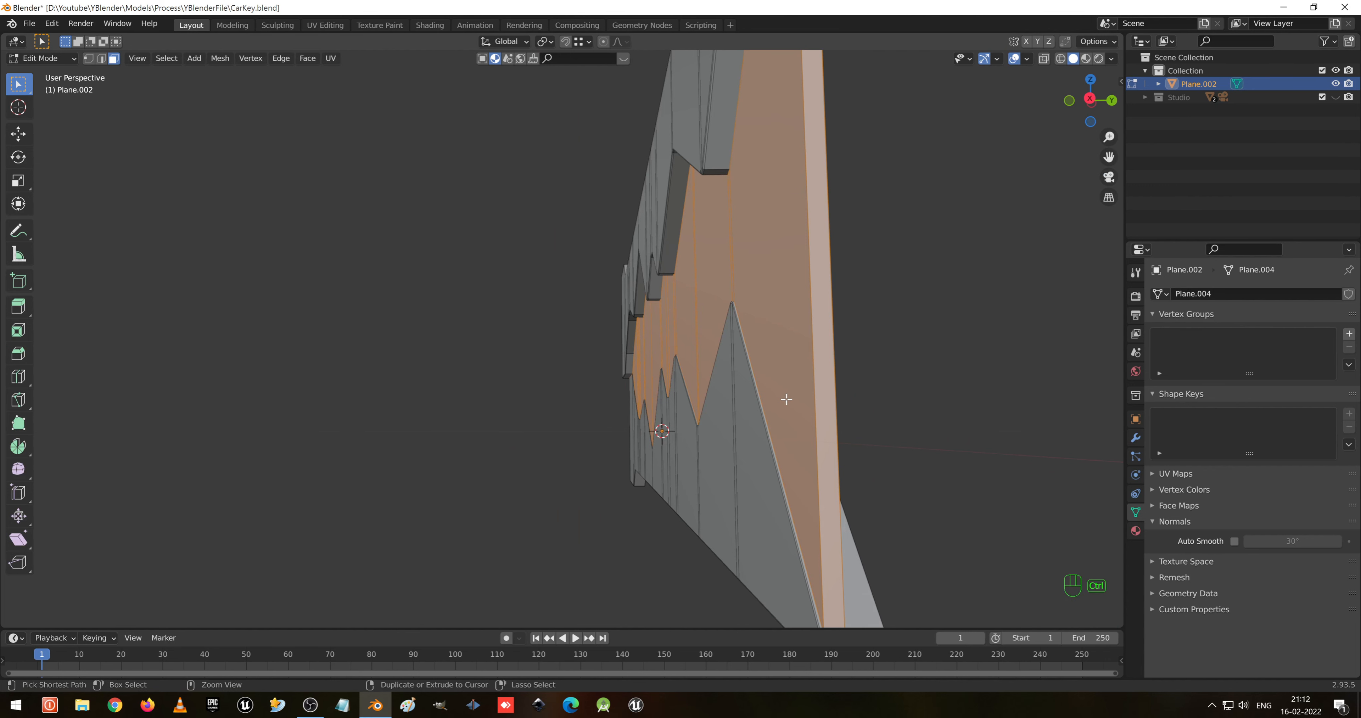
{"action": "key", "text": "ctrl+z"}
{"action": "key", "text": "ctrl+z"}
{"action": "key", "text": "ctrl+z"}
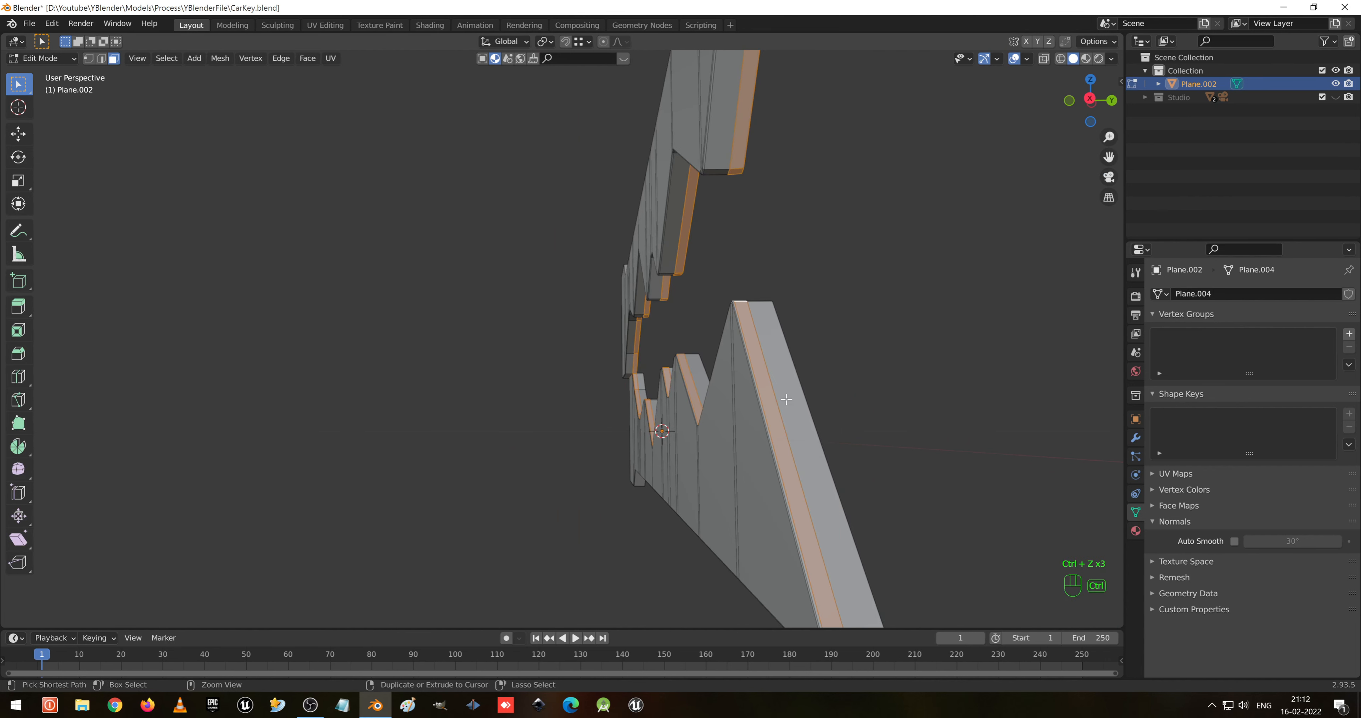
- Save the car key file
{"action": "key", "text": "ctrl+s"}
{"action": "middle_click_drag", "start_coordinate": [796, 416], "coordinate": [753, 400]}
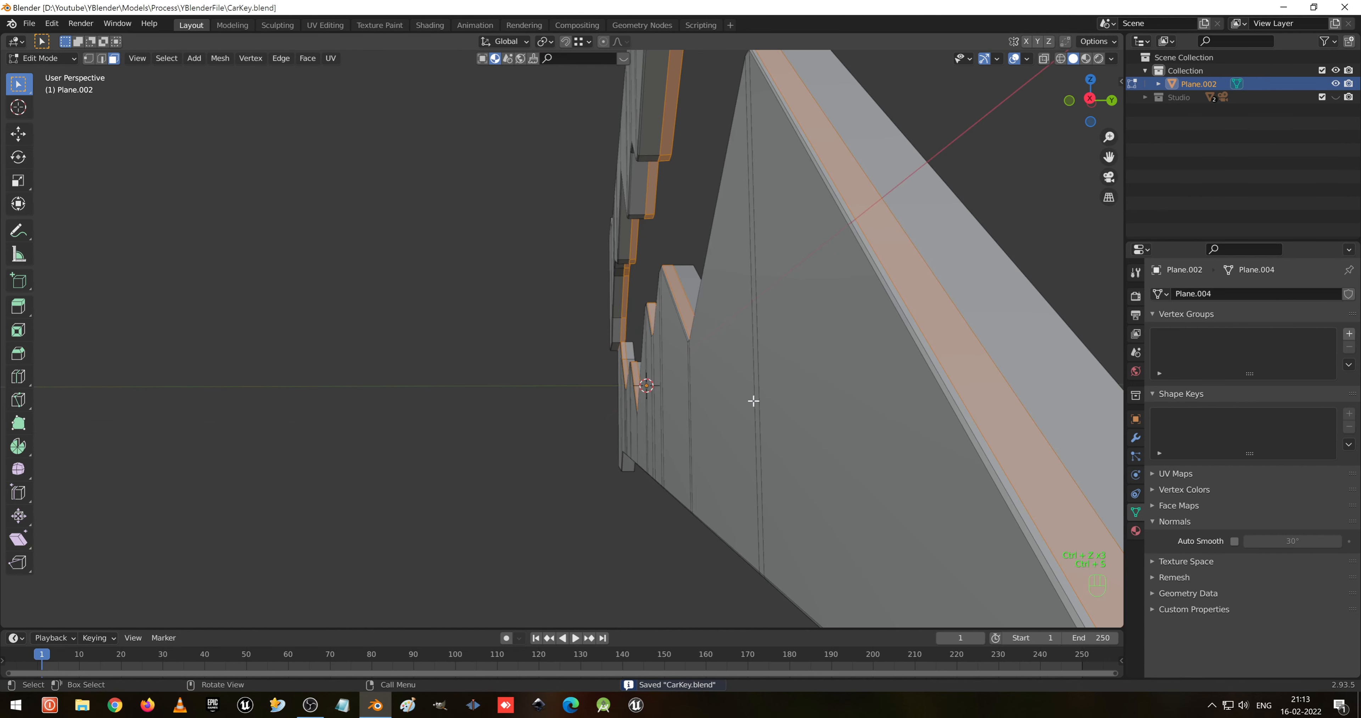
{"action": "scroll", "coordinate": [1009, 455], "scroll_direction": "down", "scroll_amount": 6}
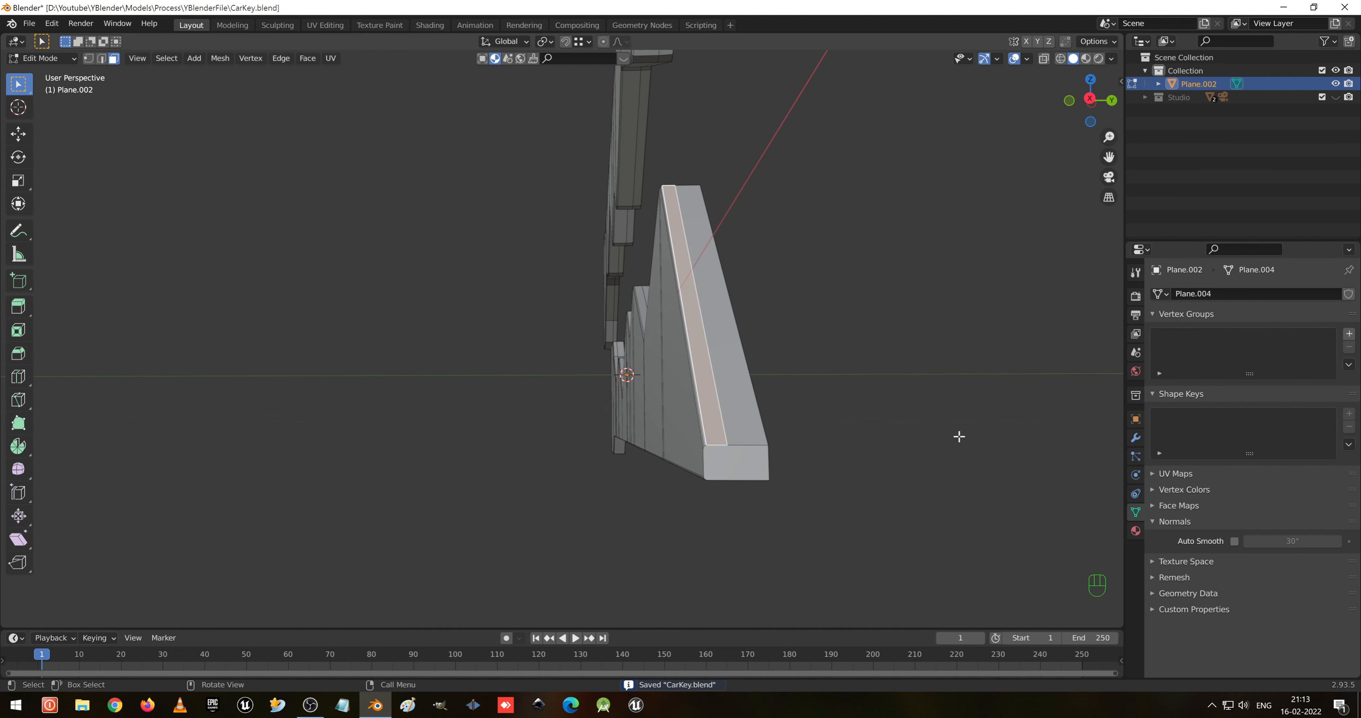
- Select the toothed edge loop on the lower half's outer face and bevel it with 2 segments
{"action": "scroll", "coordinate": [729, 418], "scroll_direction": "up", "scroll_amount": 1}
{"action": "scroll", "coordinate": [731, 417], "scroll_direction": "down", "scroll_amount": 1}
{"action": "key", "text": "1"}
{"action": "scroll", "coordinate": [751, 417], "scroll_direction": "up", "scroll_amount": 3}
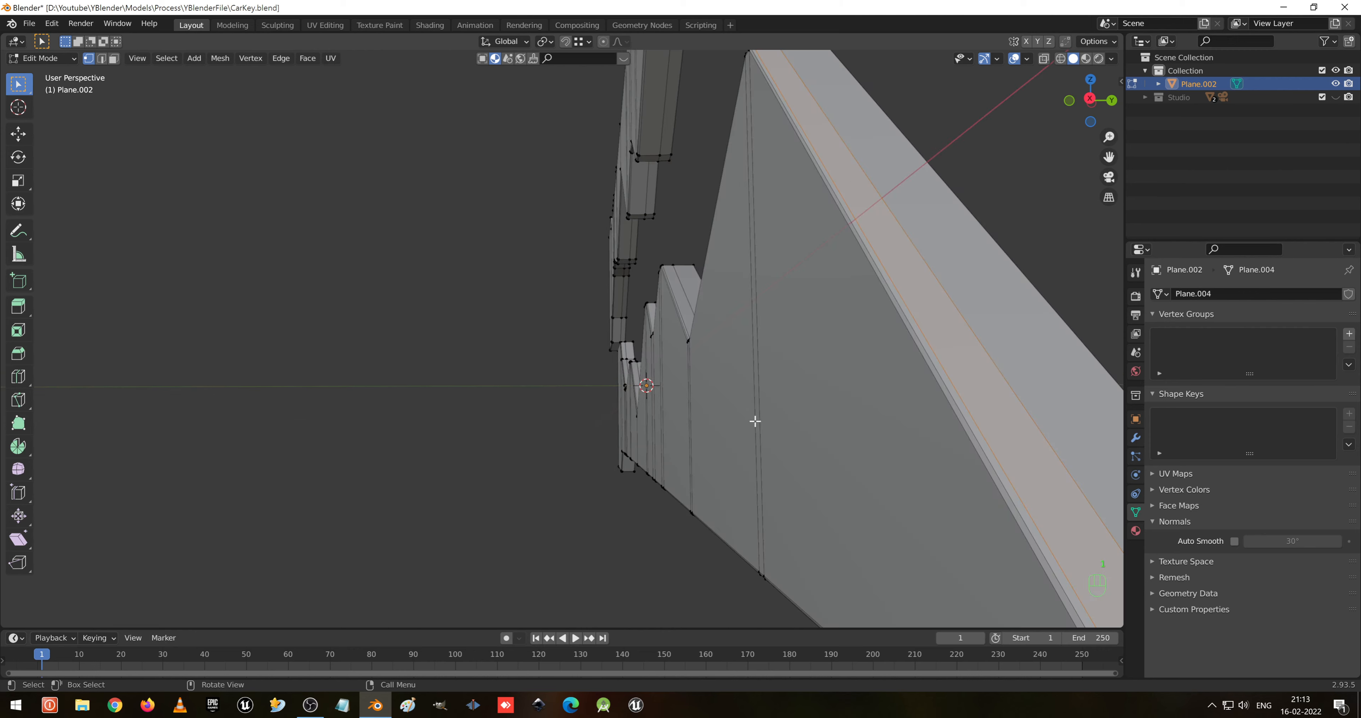
{"action": "scroll", "coordinate": [740, 421], "scroll_direction": "down", "scroll_amount": 3}
{"action": "scroll", "coordinate": [737, 422], "scroll_direction": "up", "scroll_amount": 3}
{"action": "scroll", "coordinate": [856, 425], "scroll_direction": "down", "scroll_amount": 3}
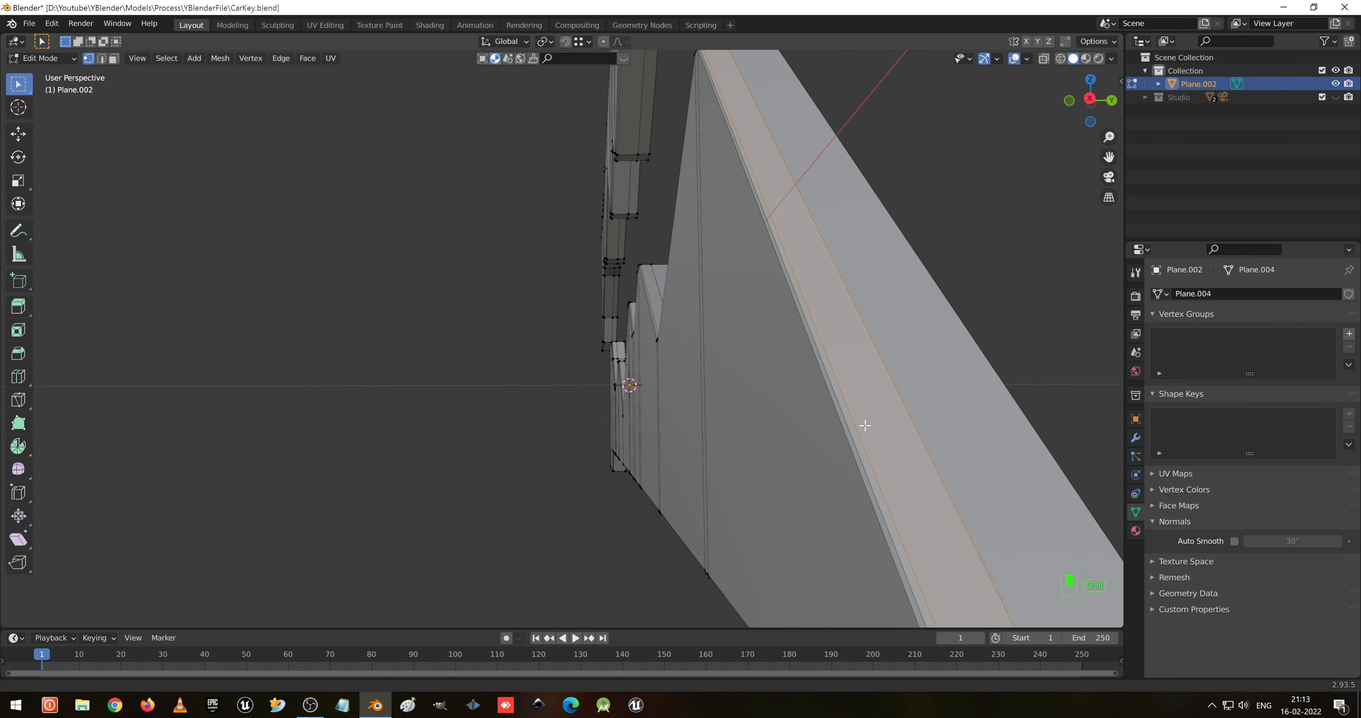
{"action": "scroll", "coordinate": [845, 425], "scroll_direction": "down", "scroll_amount": 2}
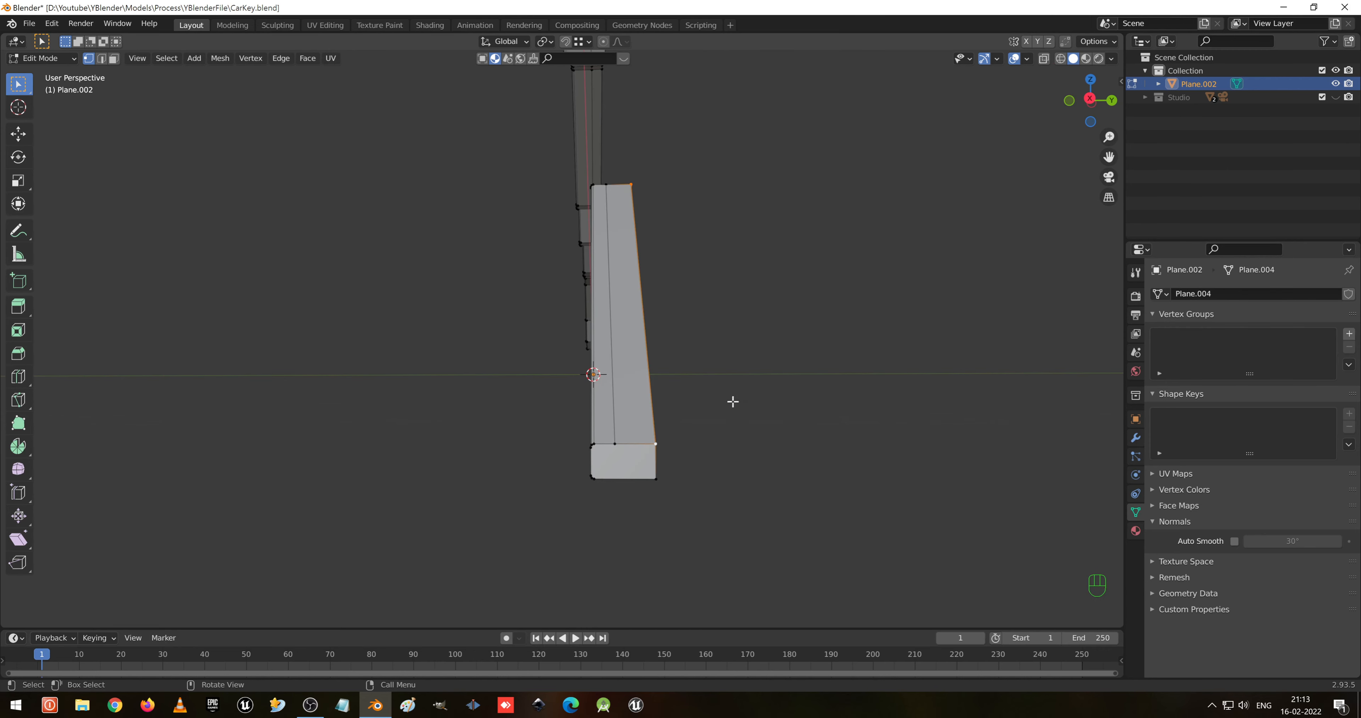
{"action": "middle_click_drag", "start_coordinate": [733, 402], "coordinate": [468, 419]}
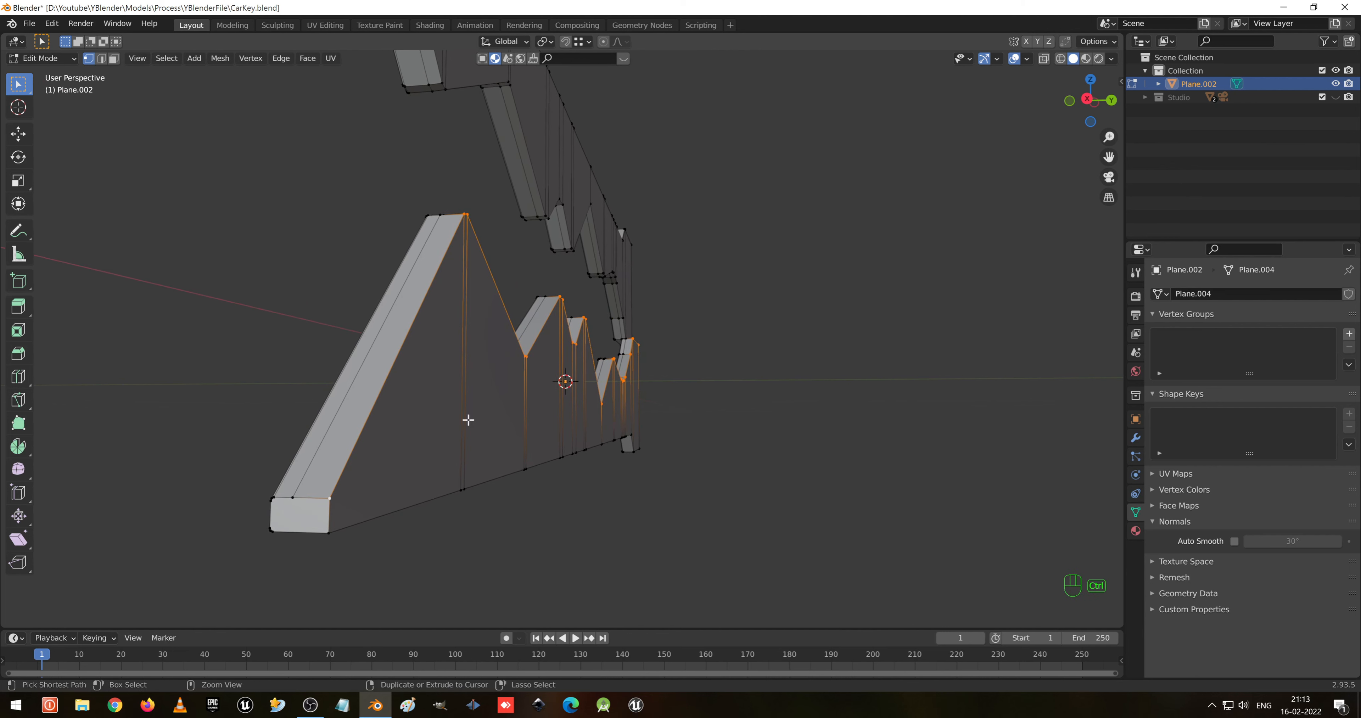
{"action": "key", "text": "ctrl+b"}
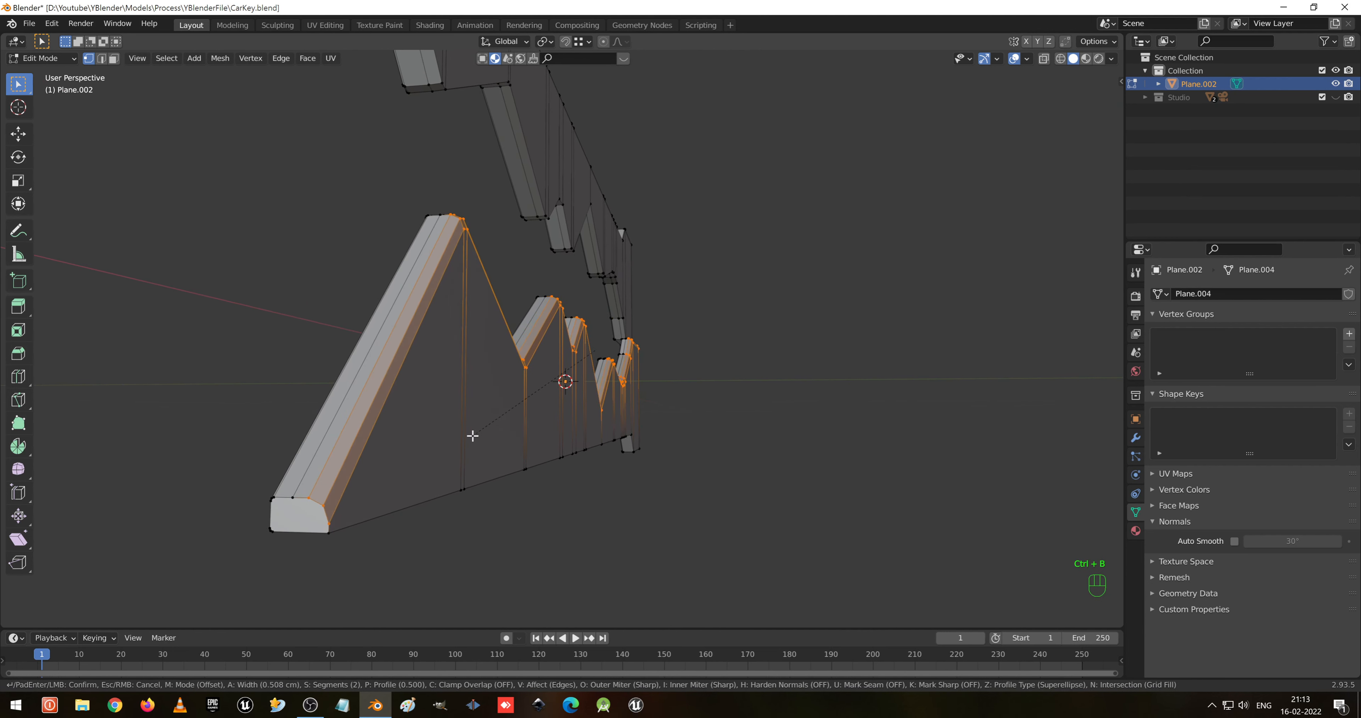
{"action": "left_click", "coordinate": [489, 415]}
- Select the two adjacent edge loops on the inner side of the lower half's toothed edge and dissolve them
{"action": "middle_click_drag", "start_coordinate": [489, 415], "coordinate": [503, 378]}
{"action": "key", "text": "2"}
{"action": "middle_click_drag", "start_coordinate": [877, 370], "coordinate": [821, 373], "text": "shift"}
{"action": "left_click", "coordinate": [827, 357], "text": "alt+shift"}
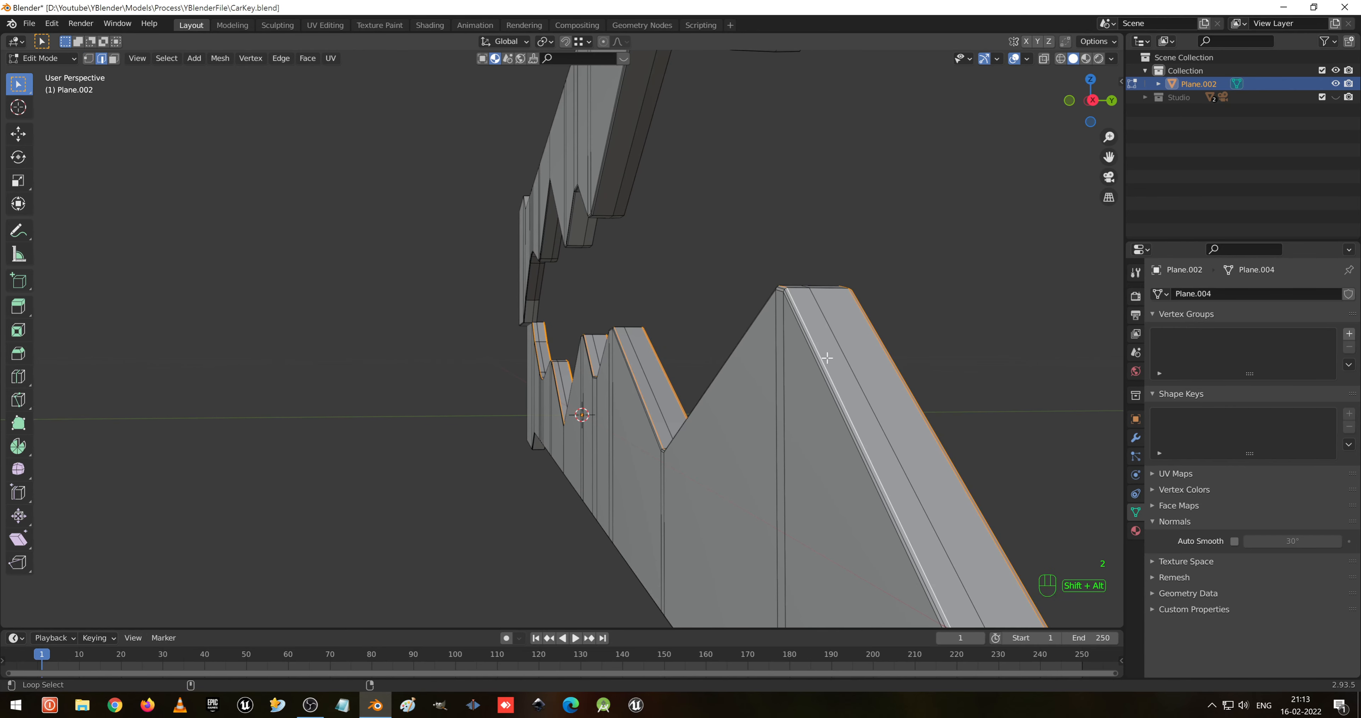
{"action": "left_click", "coordinate": [818, 366], "text": "alt+shift"}
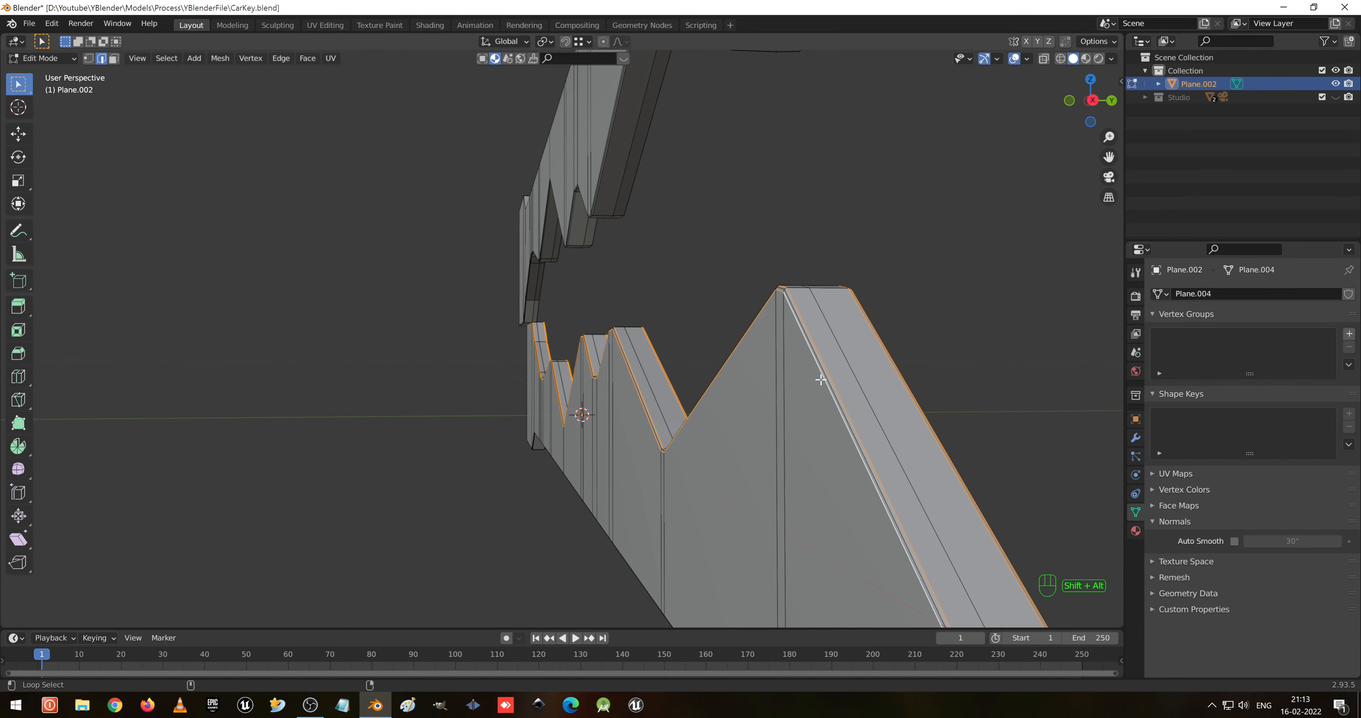
{"action": "left_click", "coordinate": [838, 394], "text": "alt"}
{"action": "left_click", "coordinate": [832, 398], "text": "alt+shift"}
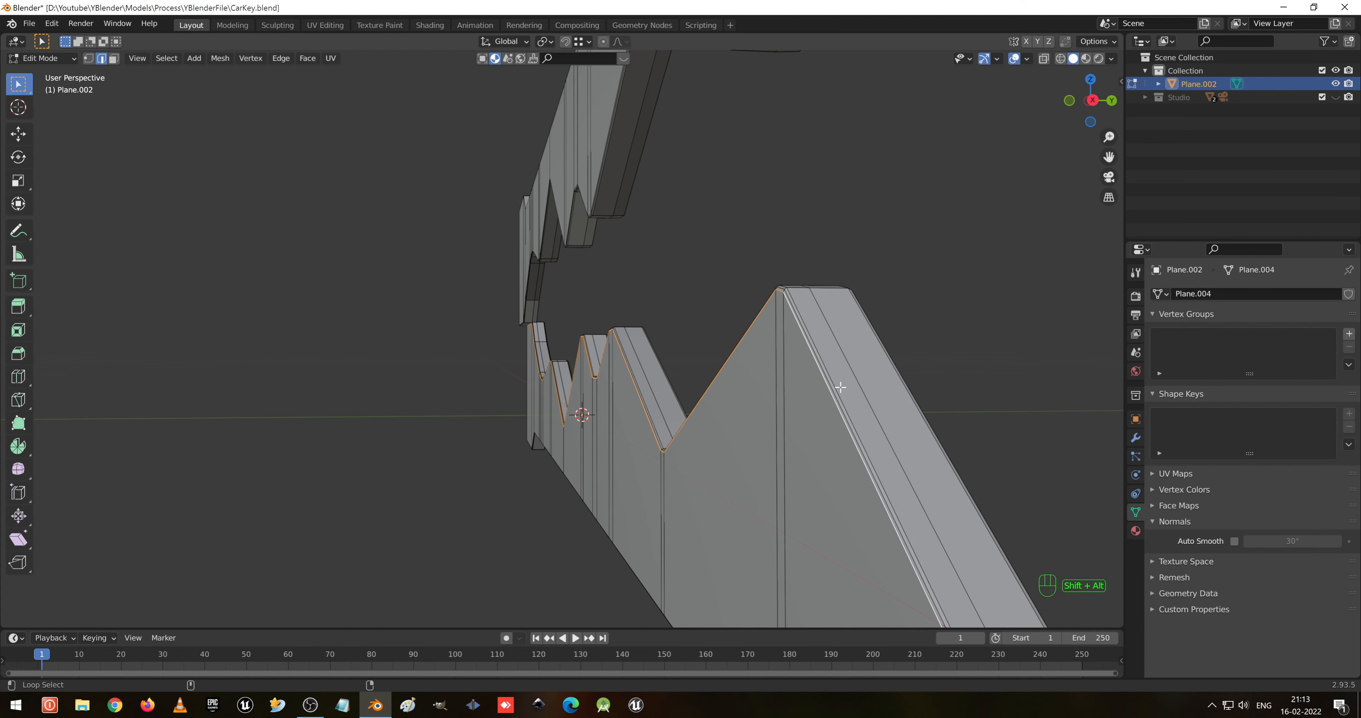
{"action": "left_click", "coordinate": [838, 385], "text": "alt+shift"}
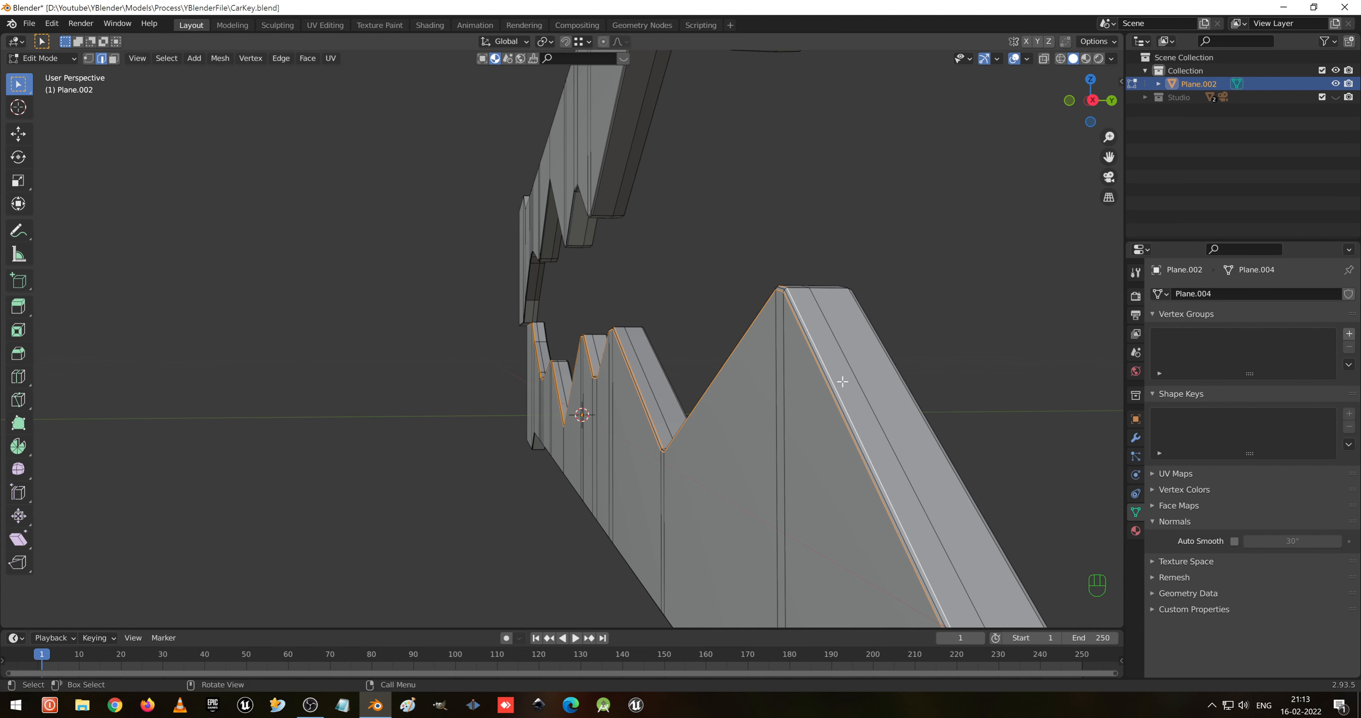
{"action": "key", "text": "x"}
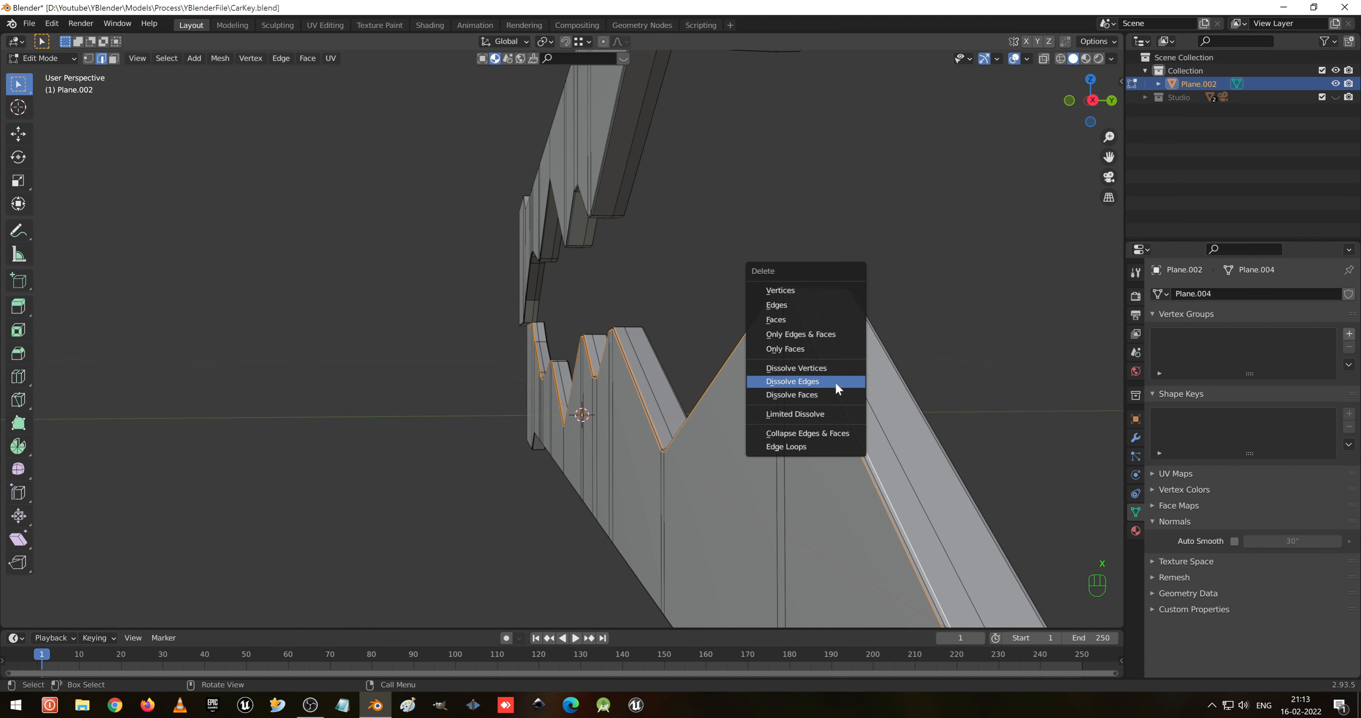
{"action": "left_click", "coordinate": [835, 382]}
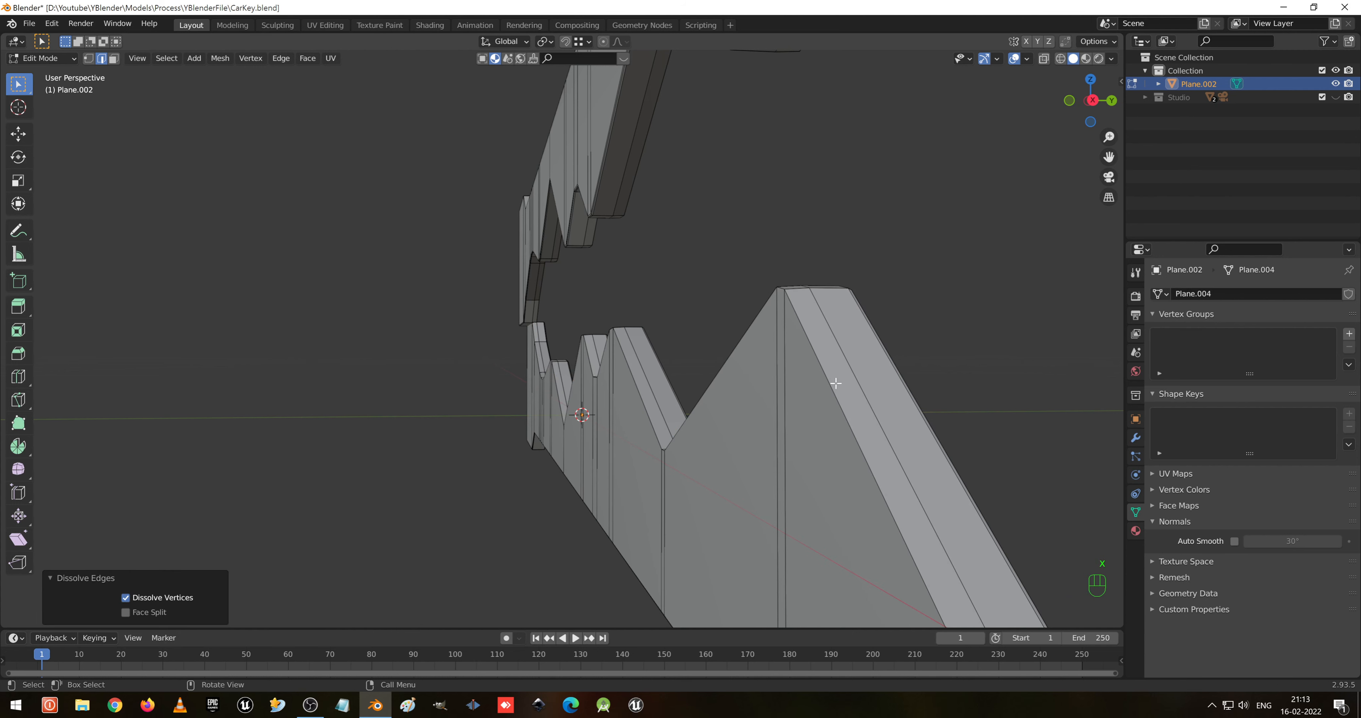
- Select the inner toothed face loops of the upper and lower halves and bridge them with Bridge Edge Loops
{"action": "middle_click_drag", "start_coordinate": [804, 368], "coordinate": [793, 372]}
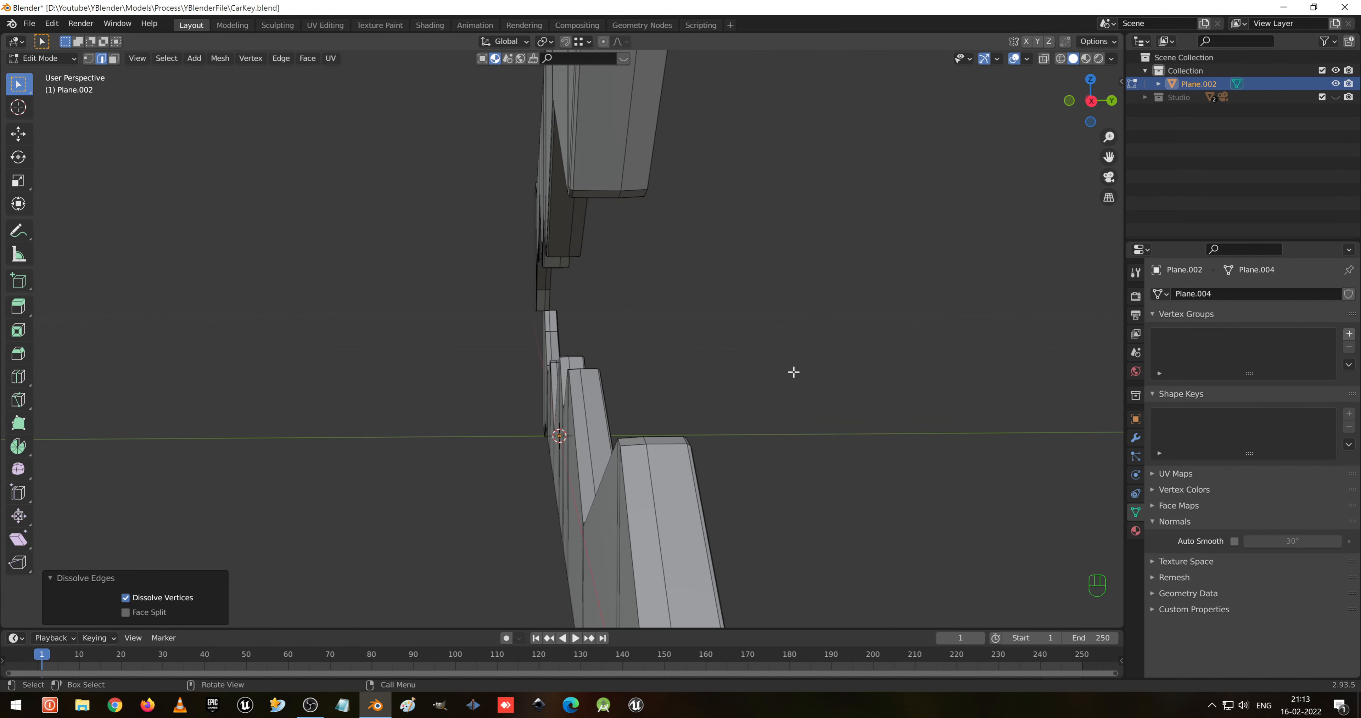
{"action": "key", "text": "3"}
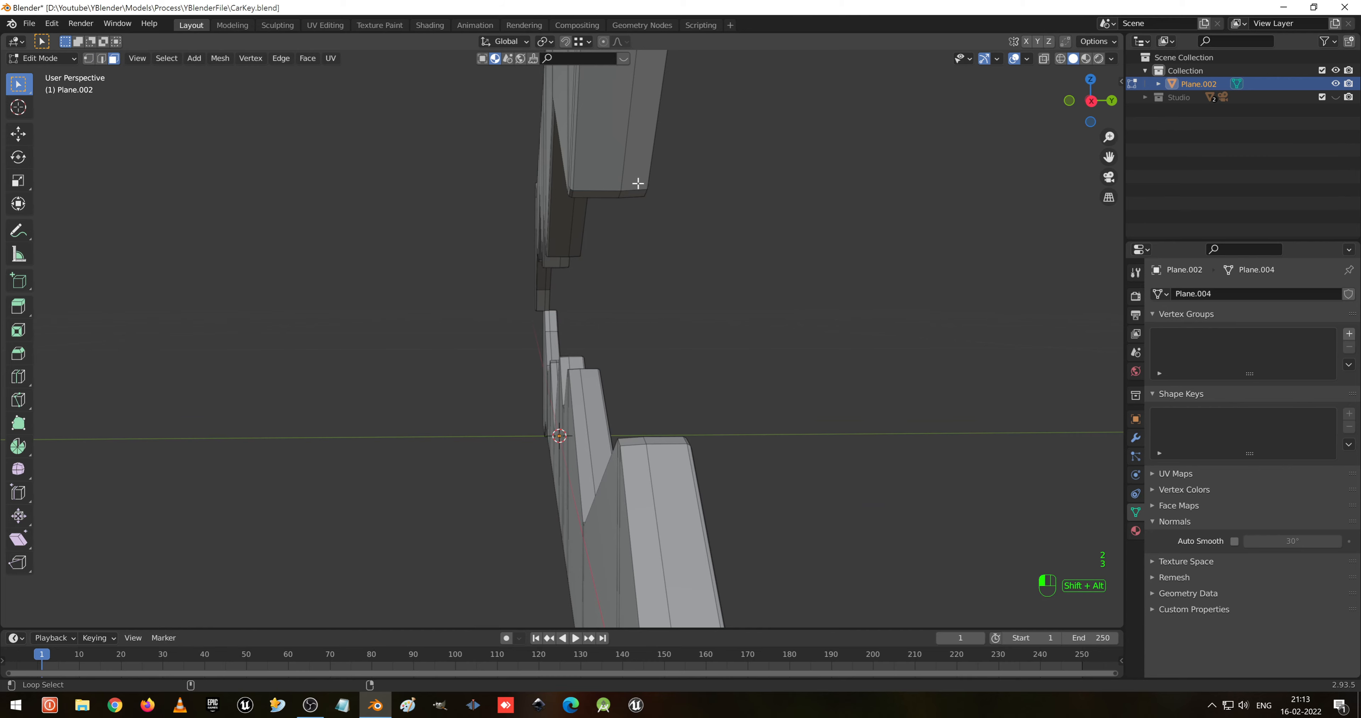
{"action": "left_click", "coordinate": [638, 185], "text": "alt+shift"}
{"action": "left_click", "coordinate": [637, 444], "text": "alt+shift"}
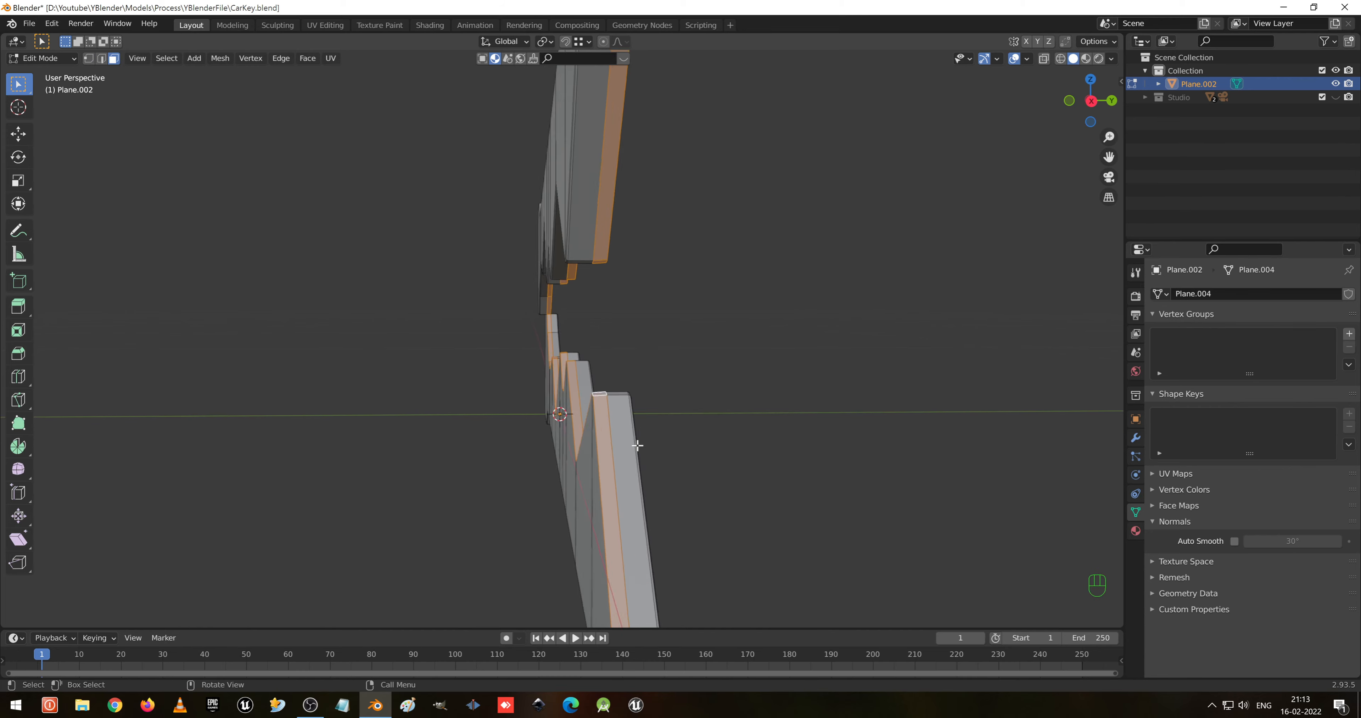
{"action": "key", "text": "shift+z"}
{"action": "middle_click_drag", "start_coordinate": [641, 446], "coordinate": [416, 427]}
{"action": "key", "text": "space"}
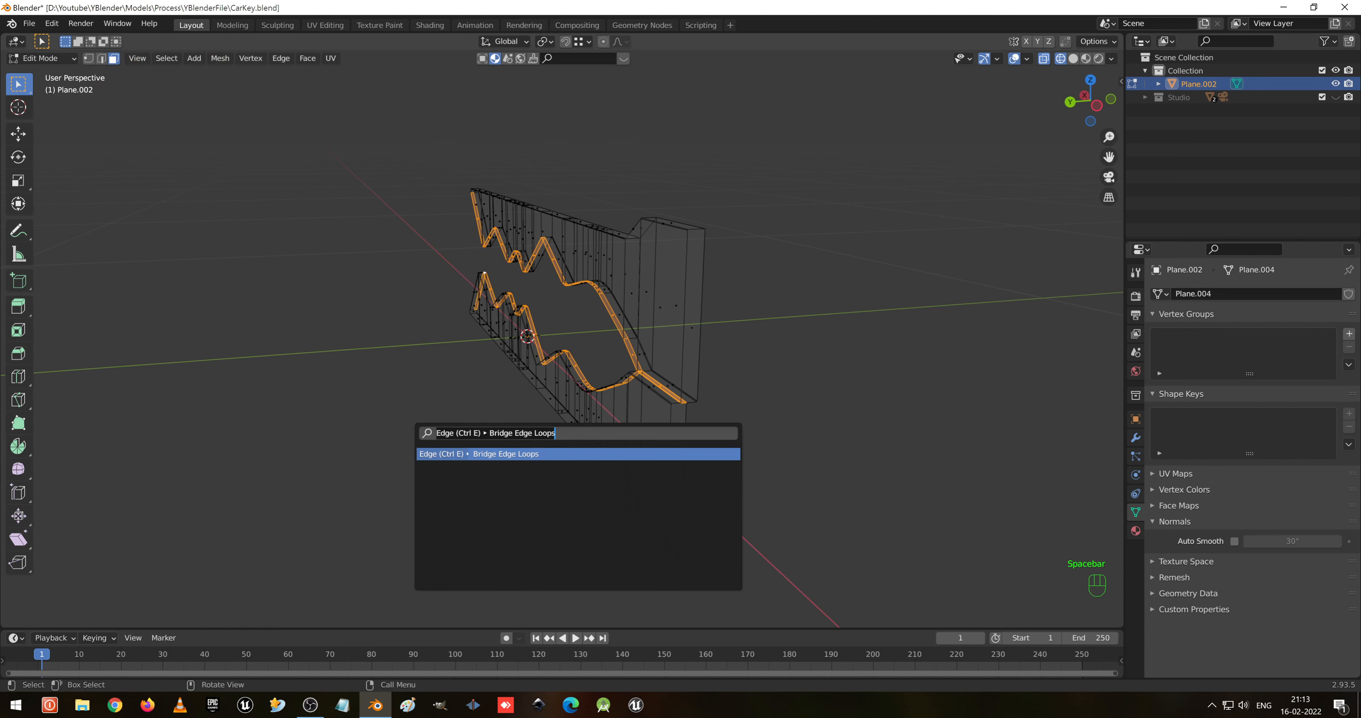
{"action": "key", "text": "Return"}
- Return to object mode in solid shading and add a level 3 Subdivision Surface modifier to the key blade
{"action": "middle_click_drag", "start_coordinate": [474, 336], "coordinate": [485, 360]}
{"action": "key", "text": "Tab"}
{"action": "key", "text": "z"}
{"action": "left_click", "coordinate": [769, 343]}
{"action": "mouse_move", "coordinate": [768, 343]}
{"action": "middle_mouse_down"}
{"action": "mouse_move", "coordinate": [415, 432]}
{"action": "mouse_move", "coordinate": [587, 404]}
{"action": "mouse_move", "coordinate": [1009, 418]}
{"action": "mouse_move", "coordinate": [532, 395]}
{"action": "mouse_move", "coordinate": [689, 393]}
{"action": "middle_mouse_up"}
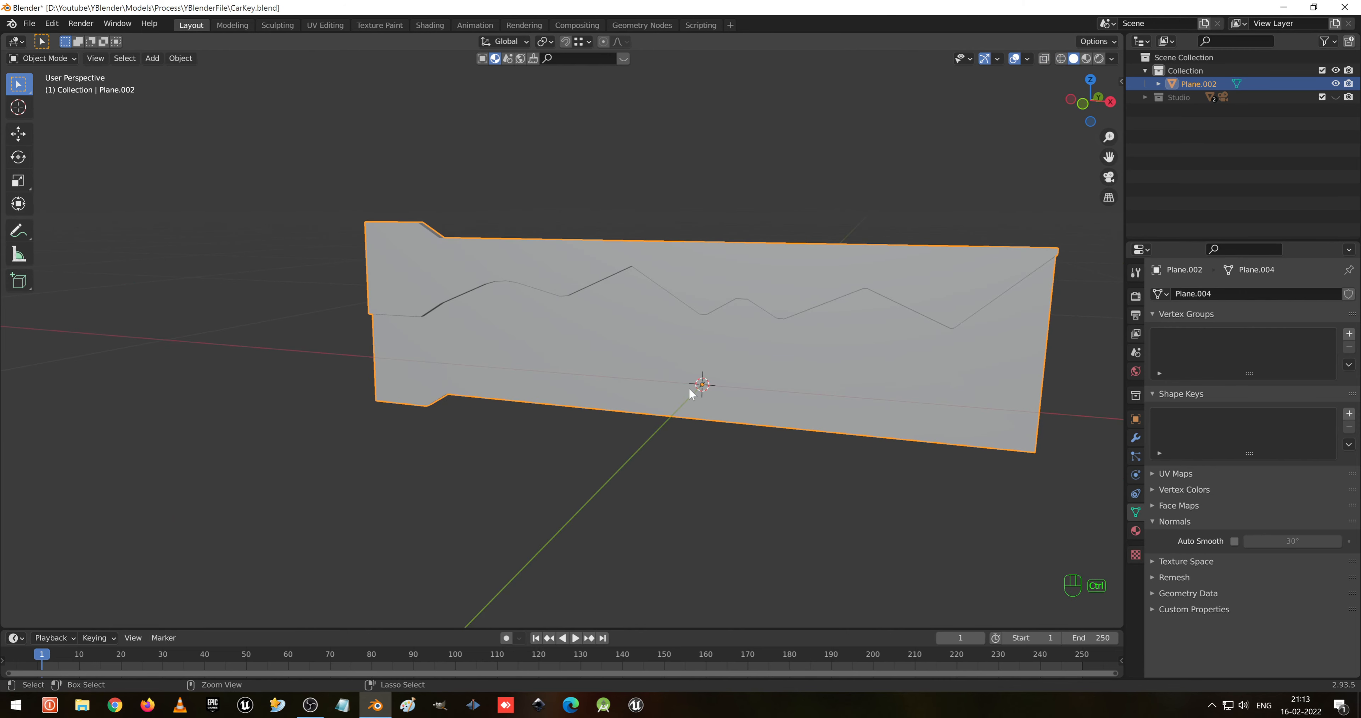
{"action": "key", "text": "ctrl+3"}
{"action": "middle_click_drag", "start_coordinate": [826, 353], "coordinate": [616, 460]}
- Turn off the Subdivision modifier's display in edit mode
{"action": "key", "text": "Tab"}
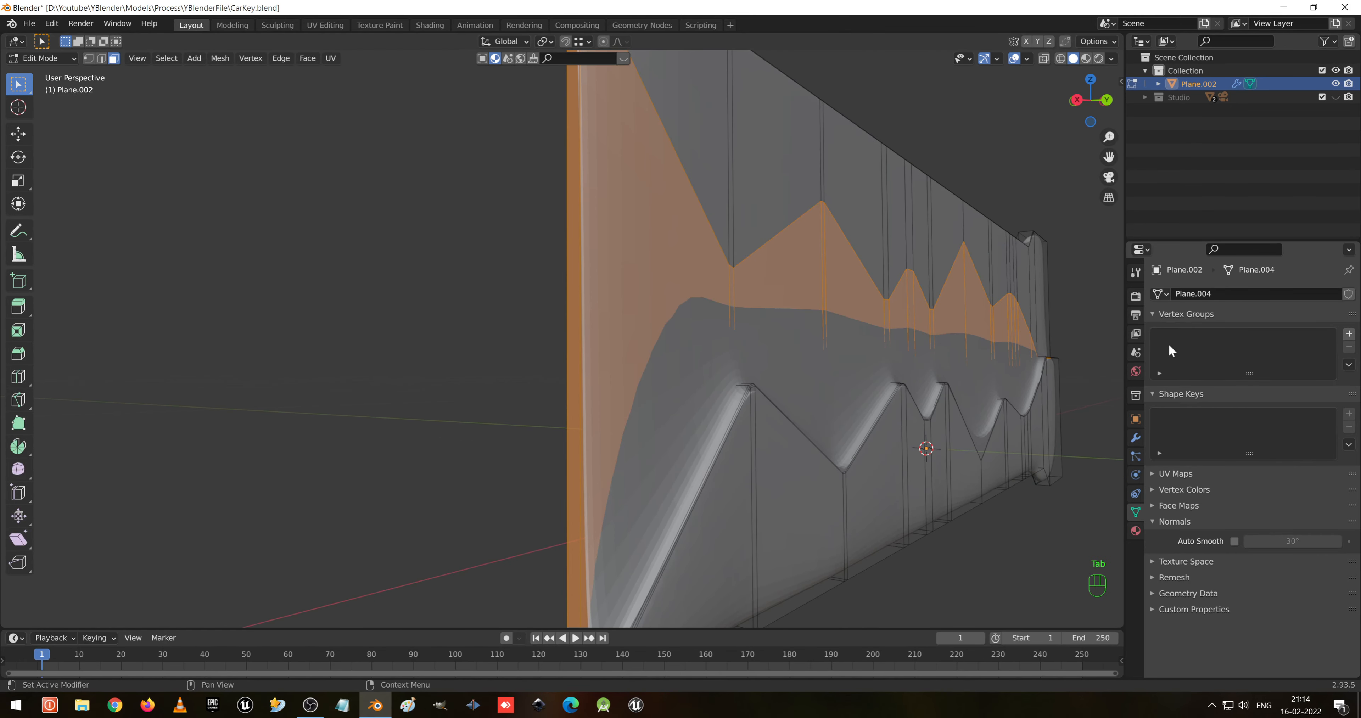
{"action": "left_click", "coordinate": [1135, 438]}
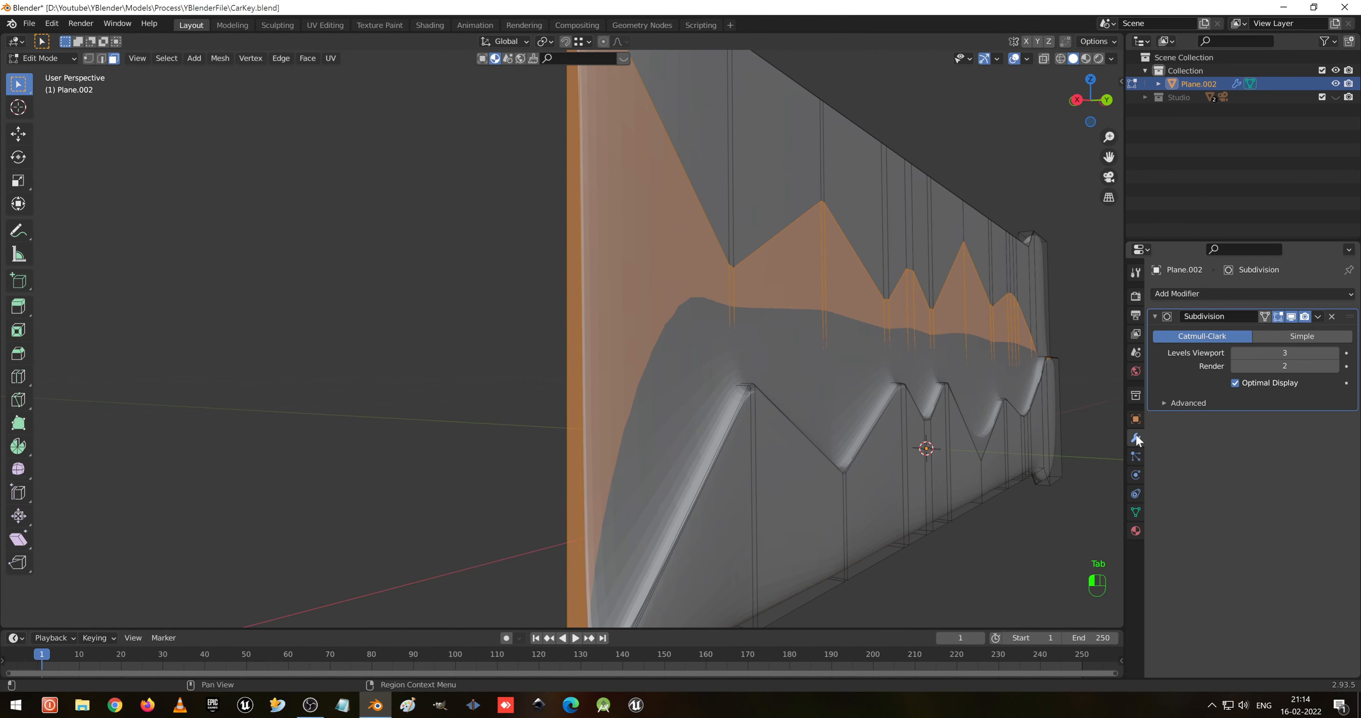
{"action": "left_click", "coordinate": [1277, 319]}
- Add a loop cut across the bridged wall and slide it close to the lower half's toothed ledge, at factor -0.973
{"action": "left_click", "coordinate": [696, 363]}
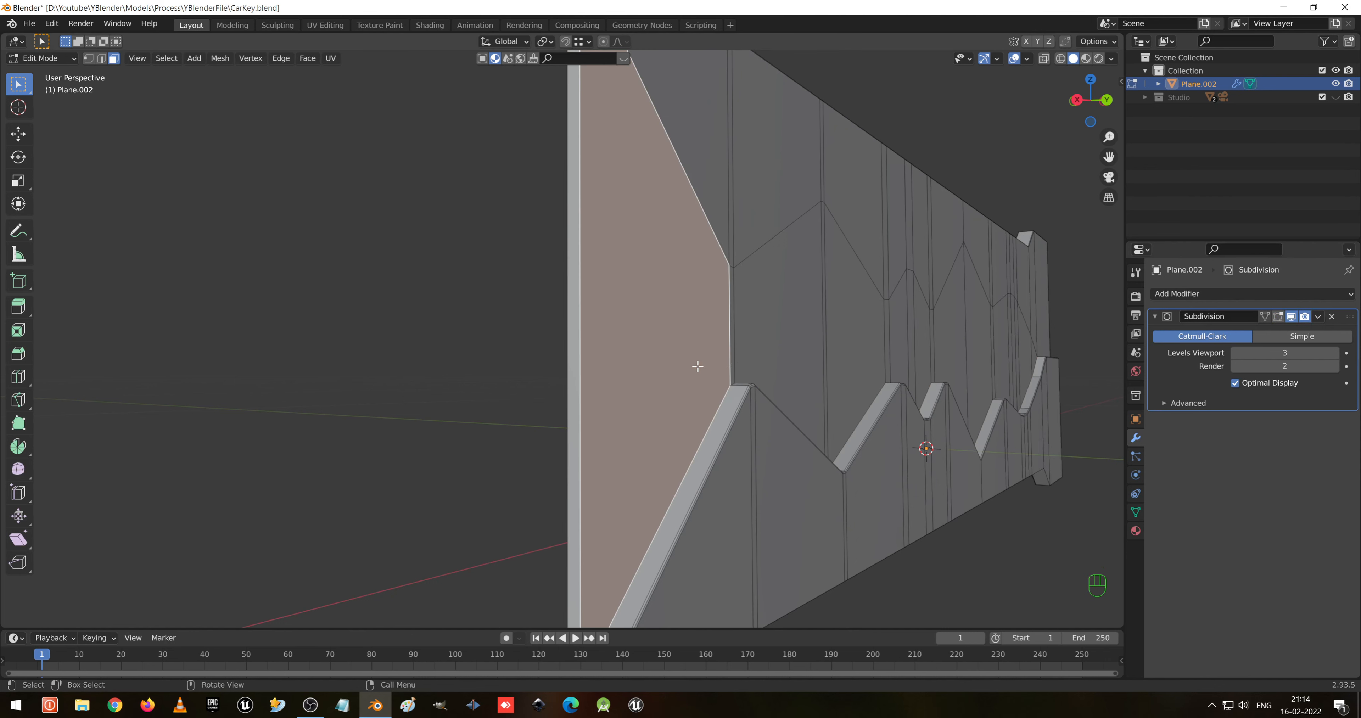
{"action": "key", "text": "ctrl+r"}
{"action": "left_click", "coordinate": [730, 355]}
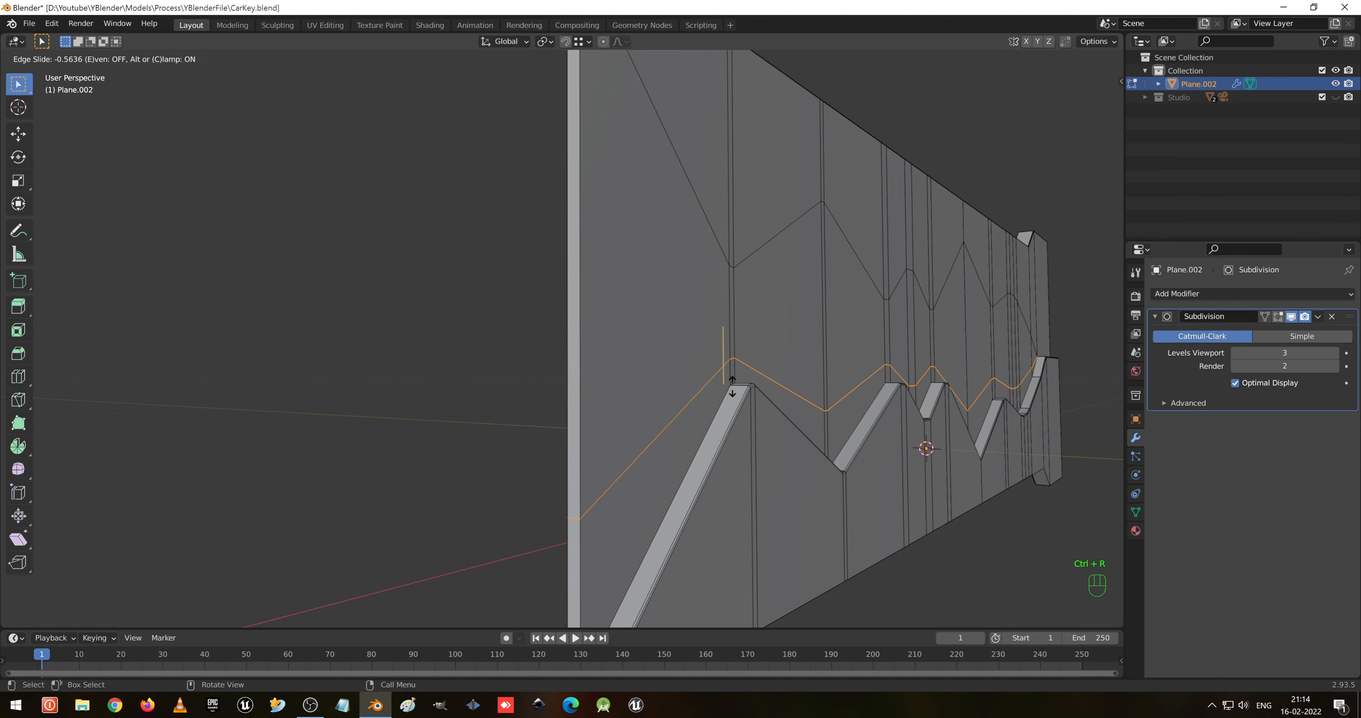
{"action": "key", "text": "shift"}
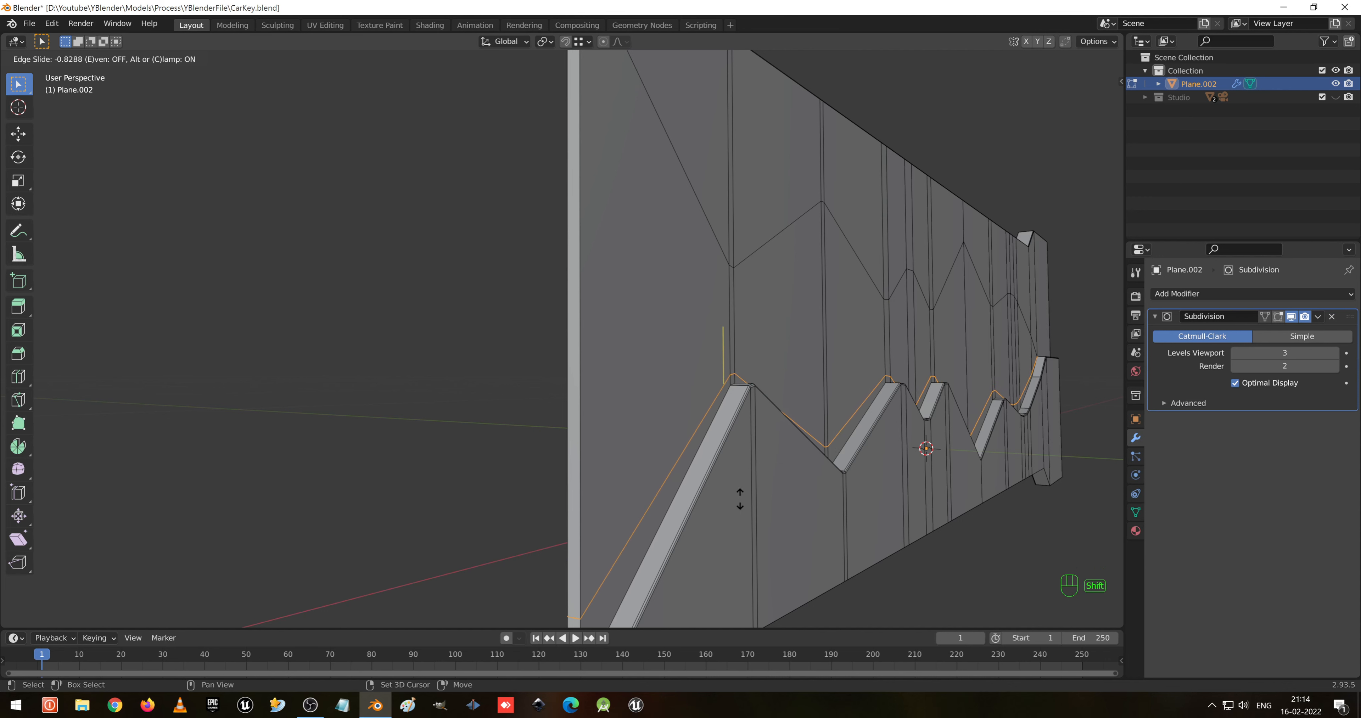
{"action": "left_click", "coordinate": [750, 586]}
{"action": "scroll", "coordinate": [722, 455], "scroll_direction": "up", "scroll_amount": 5}
{"action": "scroll", "coordinate": [890, 516], "scroll_direction": "down", "scroll_amount": 3}
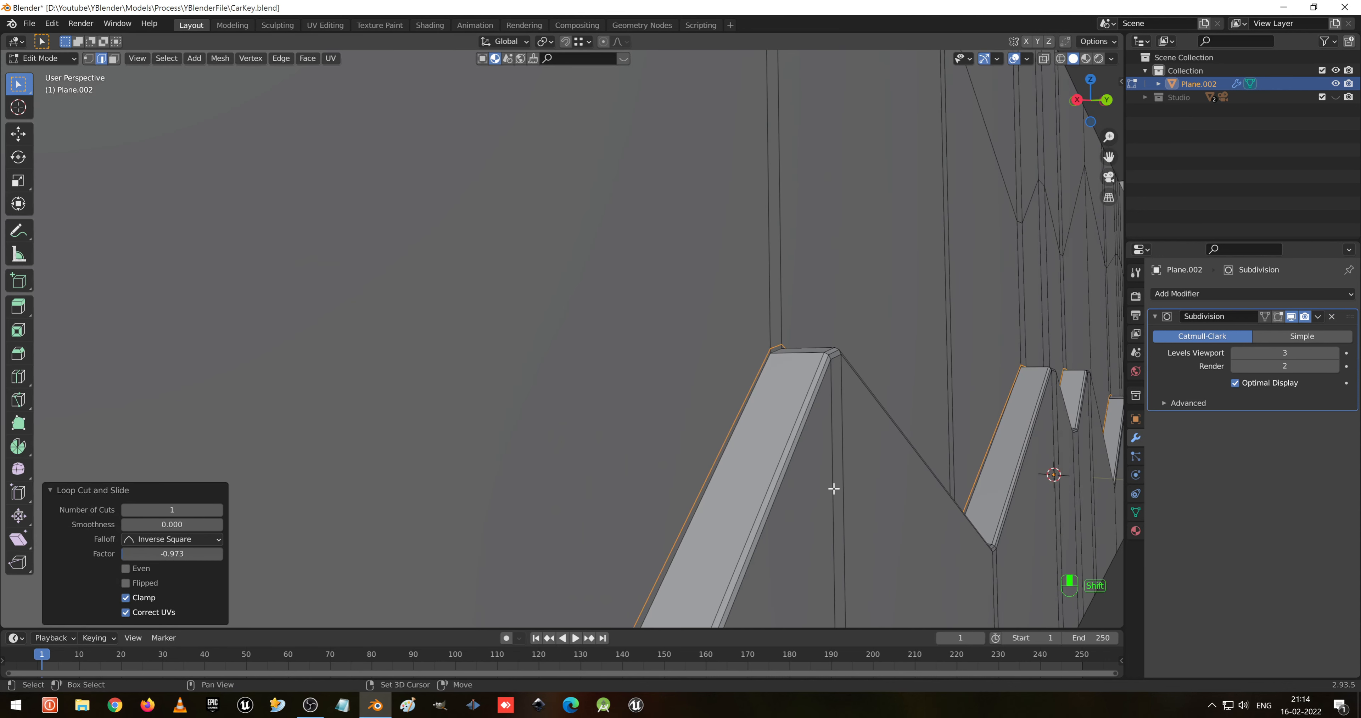
- Add a loop cut along the lower half's toothed ledge, slide it close to the bridged wall, and check the smoothed blade
{"action": "key", "text": "ctrl+r"}
{"action": "left_click", "coordinate": [792, 361]}
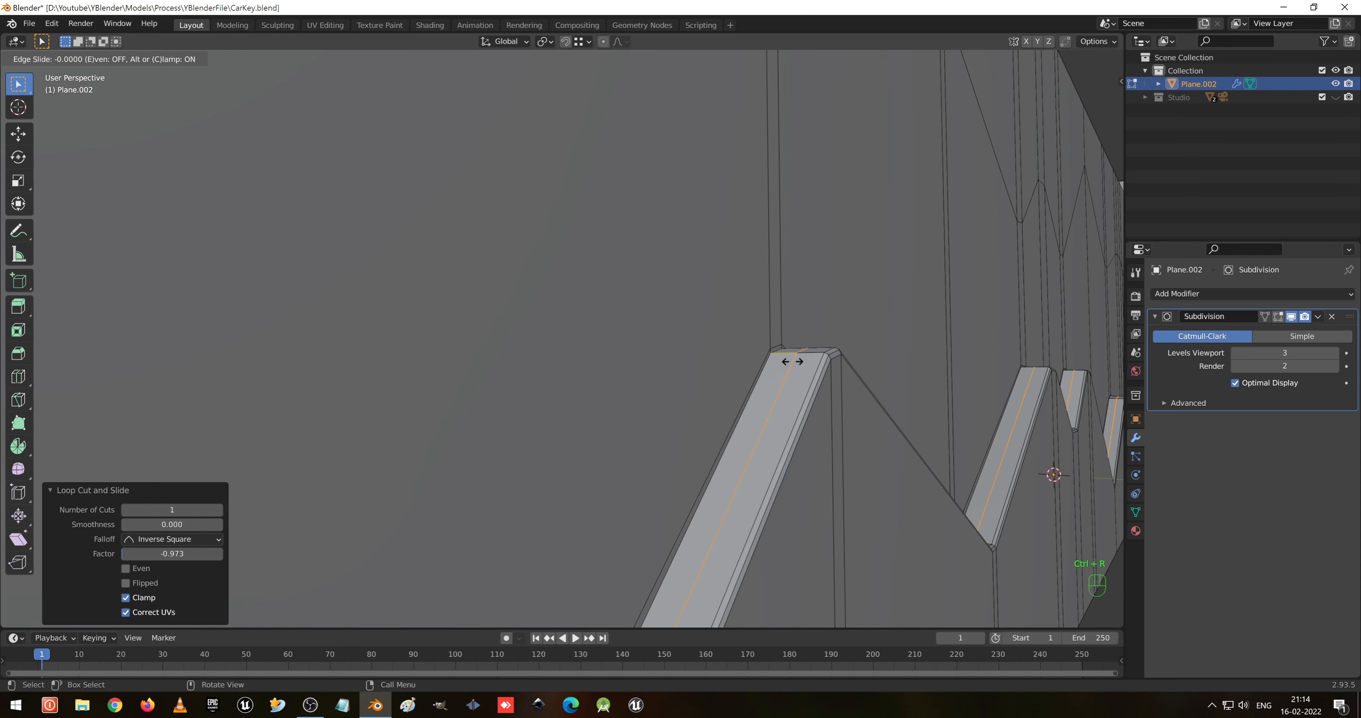
{"action": "left_click", "coordinate": [769, 368]}
{"action": "key", "text": "Tab"}
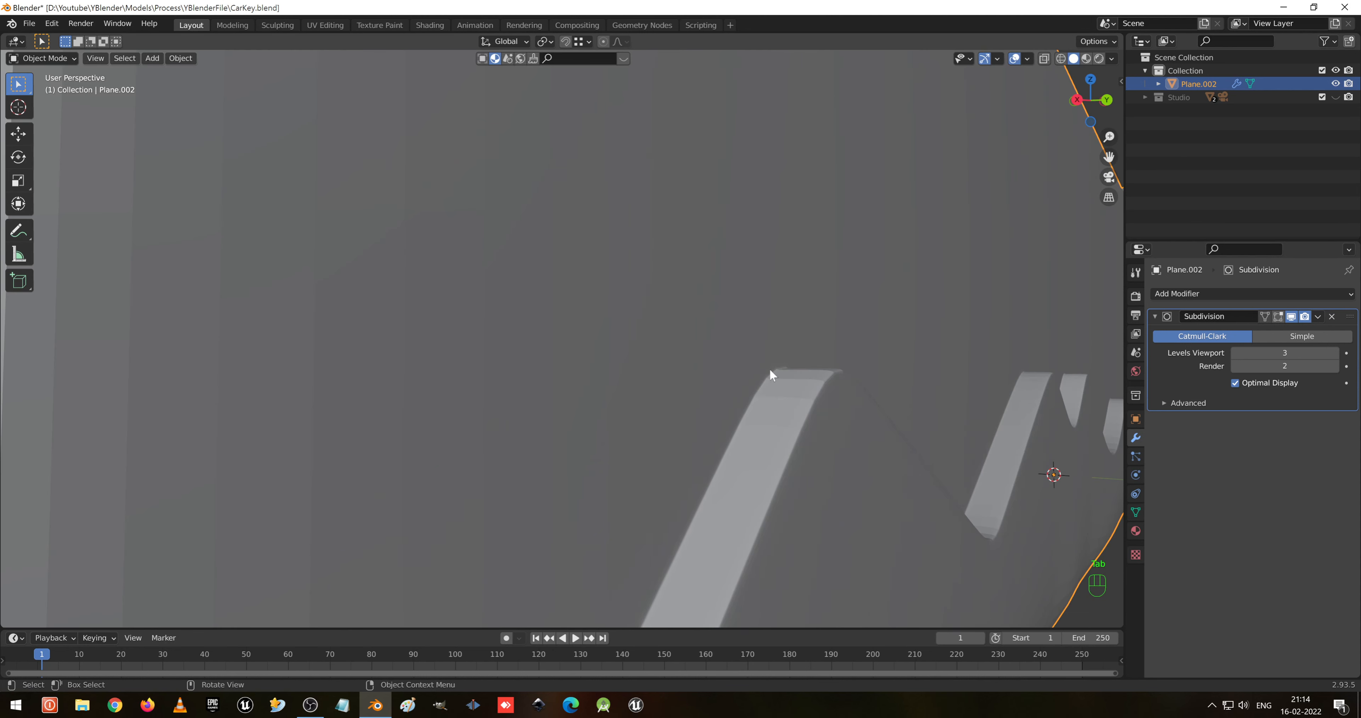
{"action": "scroll", "coordinate": [770, 369], "scroll_direction": "down", "scroll_amount": 8}
{"action": "scroll", "coordinate": [678, 371], "scroll_direction": "up", "scroll_amount": 6}
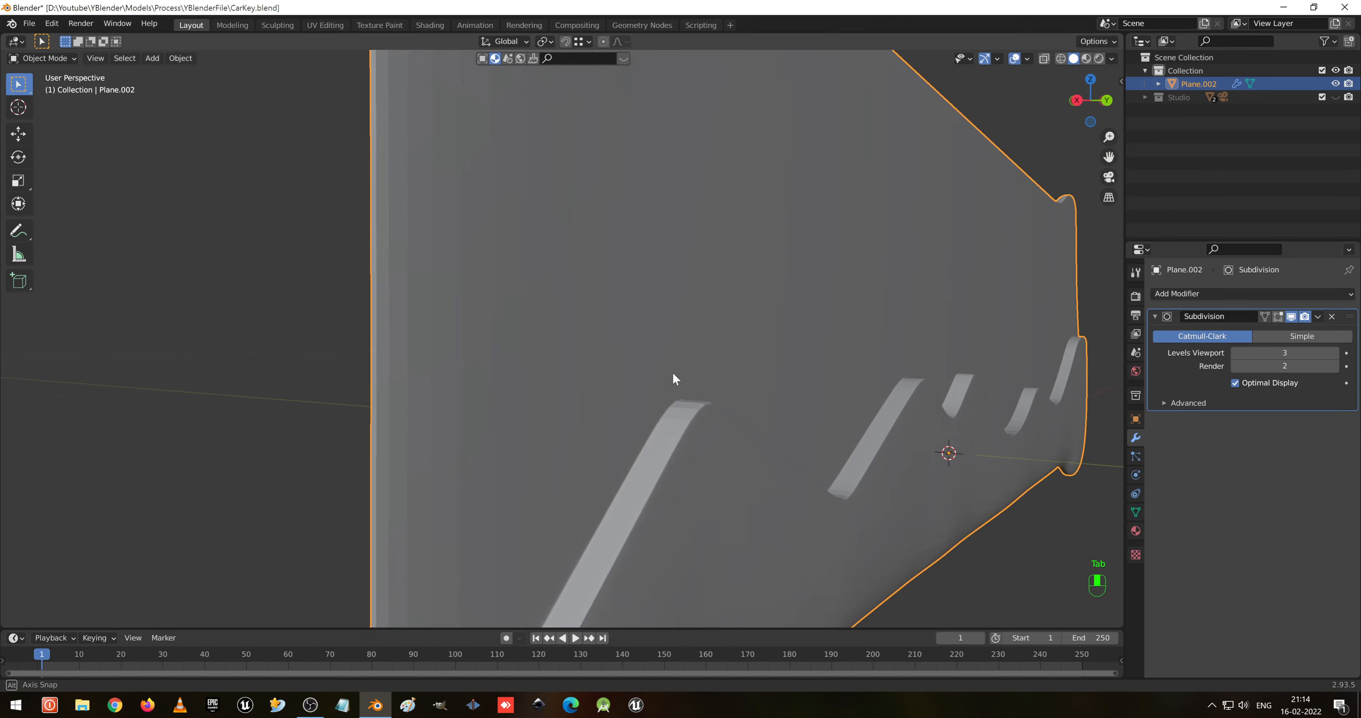
{"action": "middle_click_drag", "start_coordinate": [668, 380], "coordinate": [747, 349]}
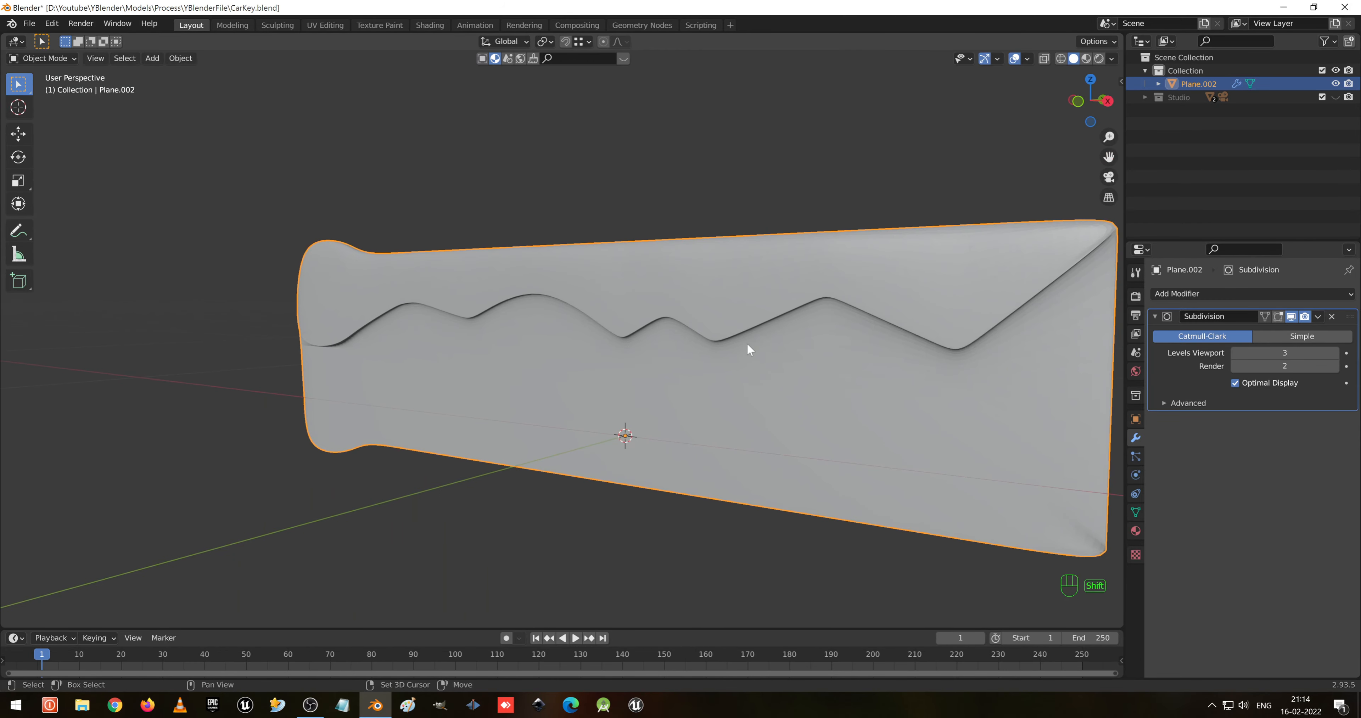
- Add a loop cut on the other side's bridged wall and slide it close to the upper half's toothed ledge, at factor 0.972
{"action": "scroll", "coordinate": [762, 328], "scroll_direction": "up", "scroll_amount": 6}
{"action": "key", "text": "Tab"}
{"action": "scroll", "coordinate": [769, 290], "scroll_direction": "up", "scroll_amount": 4}
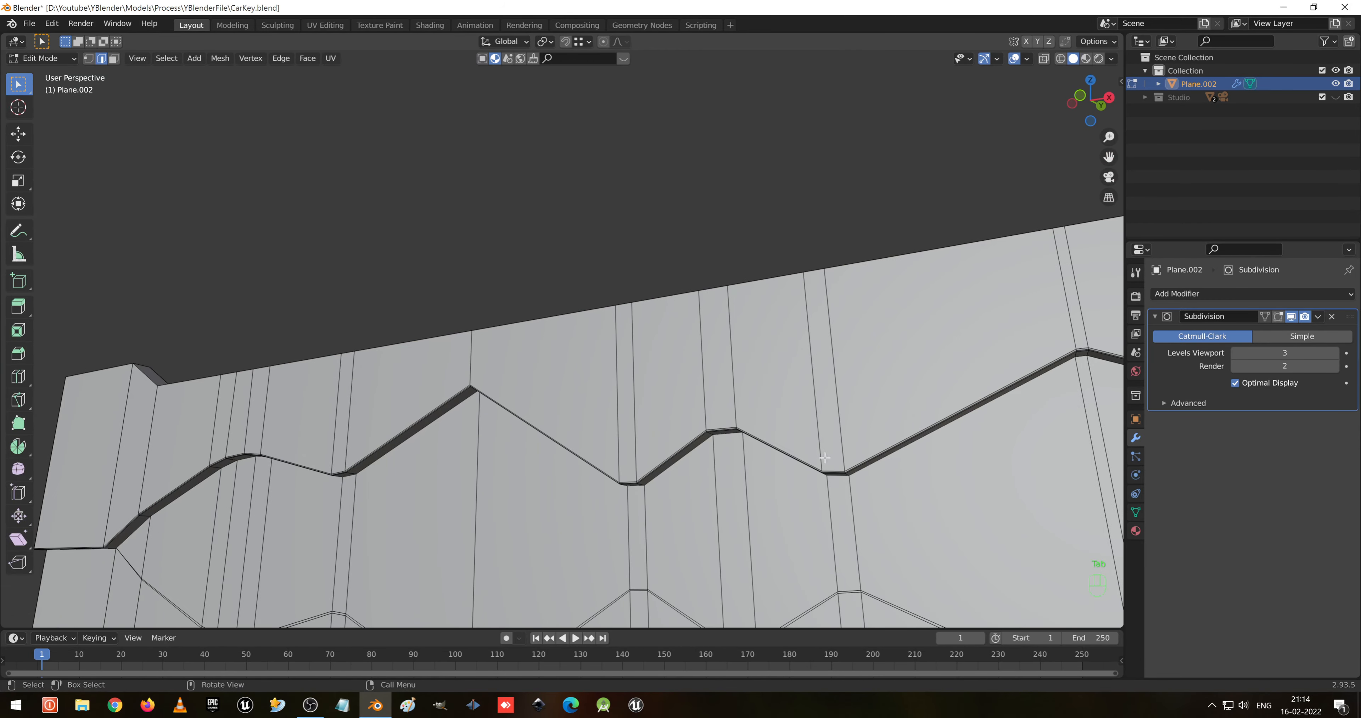
{"action": "middle_click_drag", "start_coordinate": [425, 365], "coordinate": [200, 308], "text": "shift"}
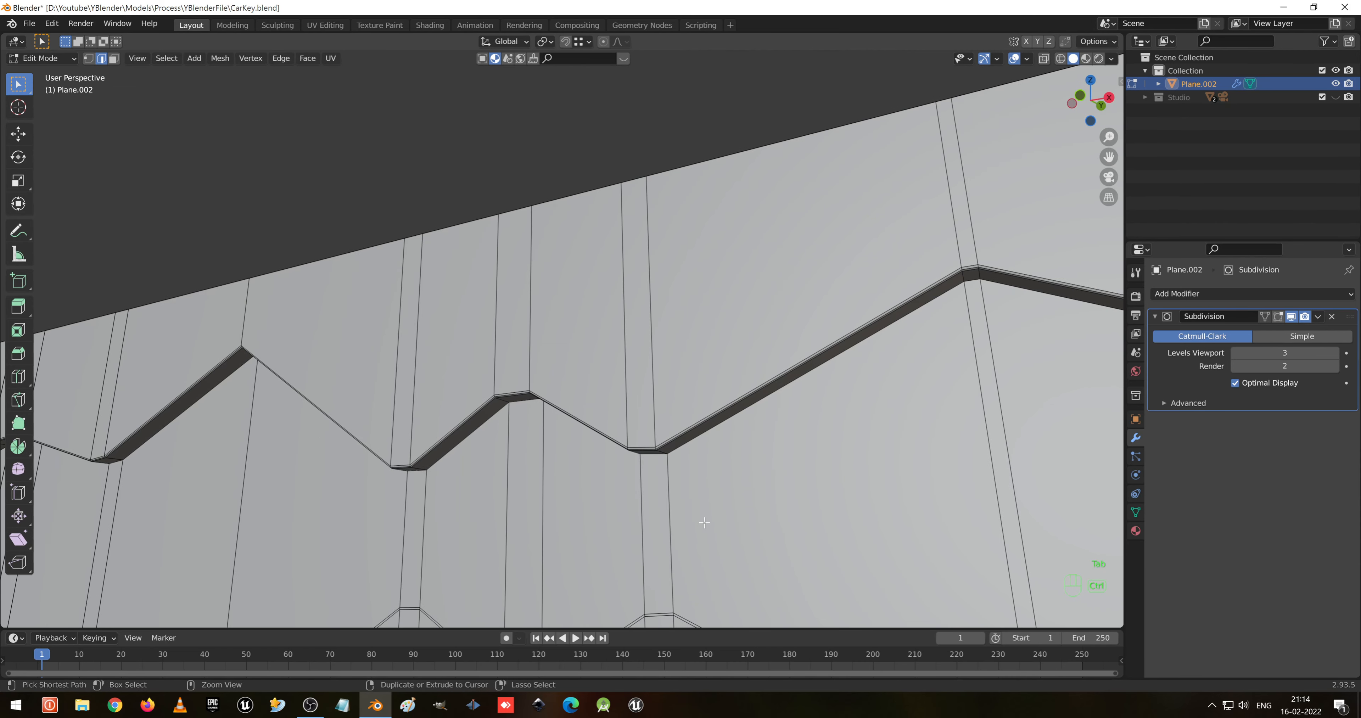
{"action": "key", "text": "ctrl+r"}
{"action": "left_click", "coordinate": [688, 515]}
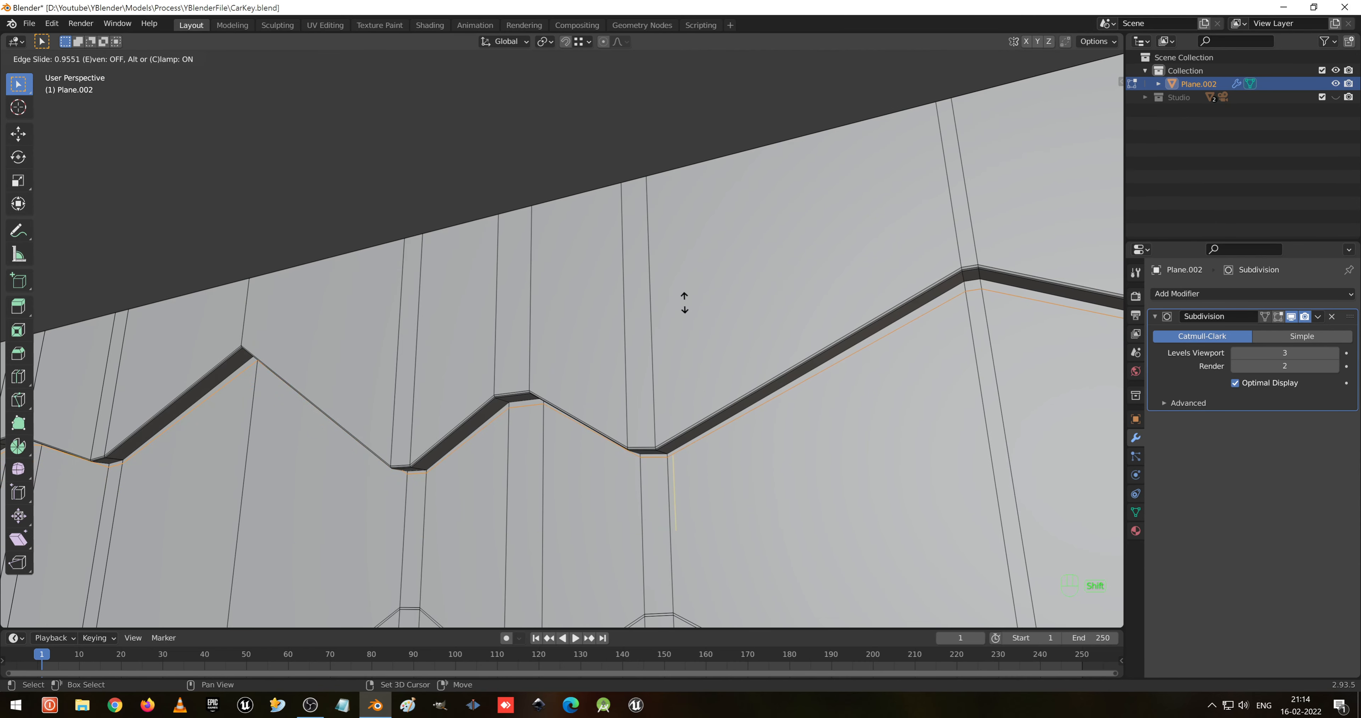
{"action": "left_click", "coordinate": [683, 292]}
{"action": "mouse_move", "coordinate": [679, 469]}
{"action": "middle_mouse_down"}
{"action": "mouse_move", "coordinate": [720, 477]}
{"action": "mouse_move", "coordinate": [668, 476]}
{"action": "middle_mouse_up"}
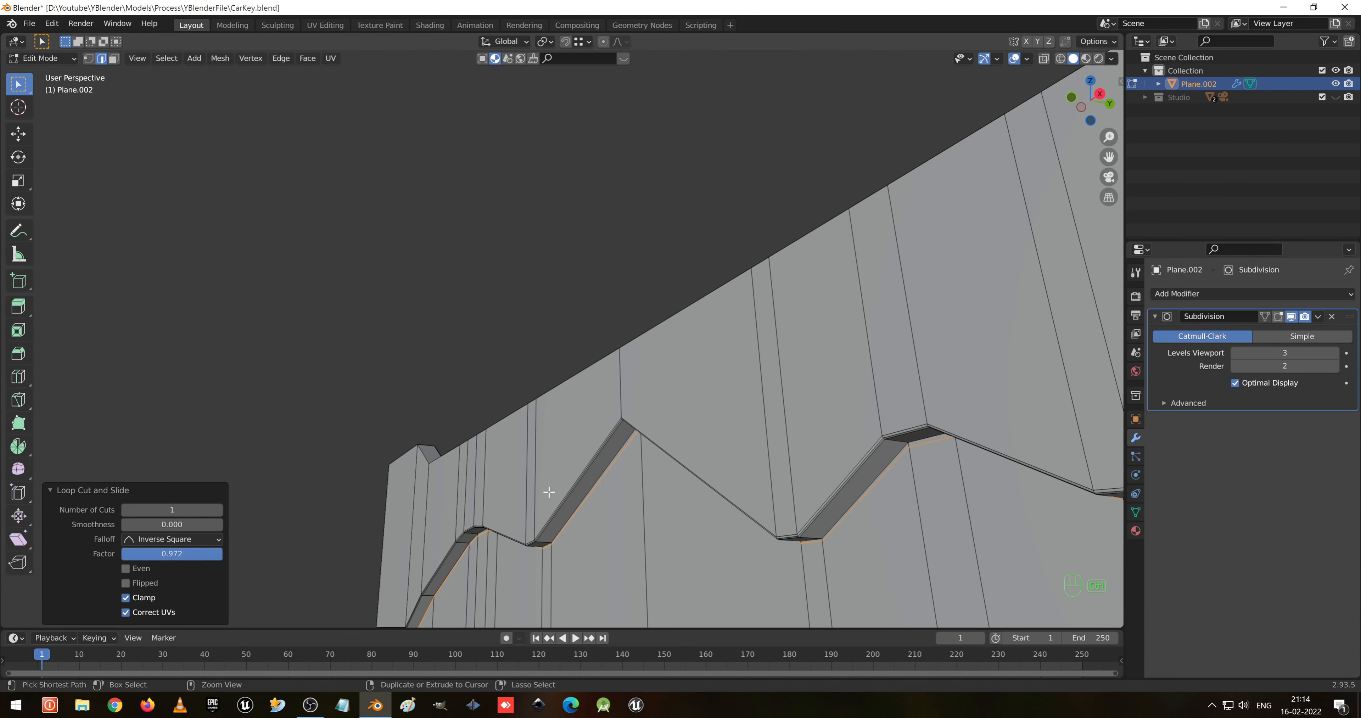
- Add a loop cut along the upper half's toothed ledge, slide it close to the bridged wall, and return to object mode
{"action": "key", "text": "ctrl+r"}
{"action": "left_click", "coordinate": [542, 541]}
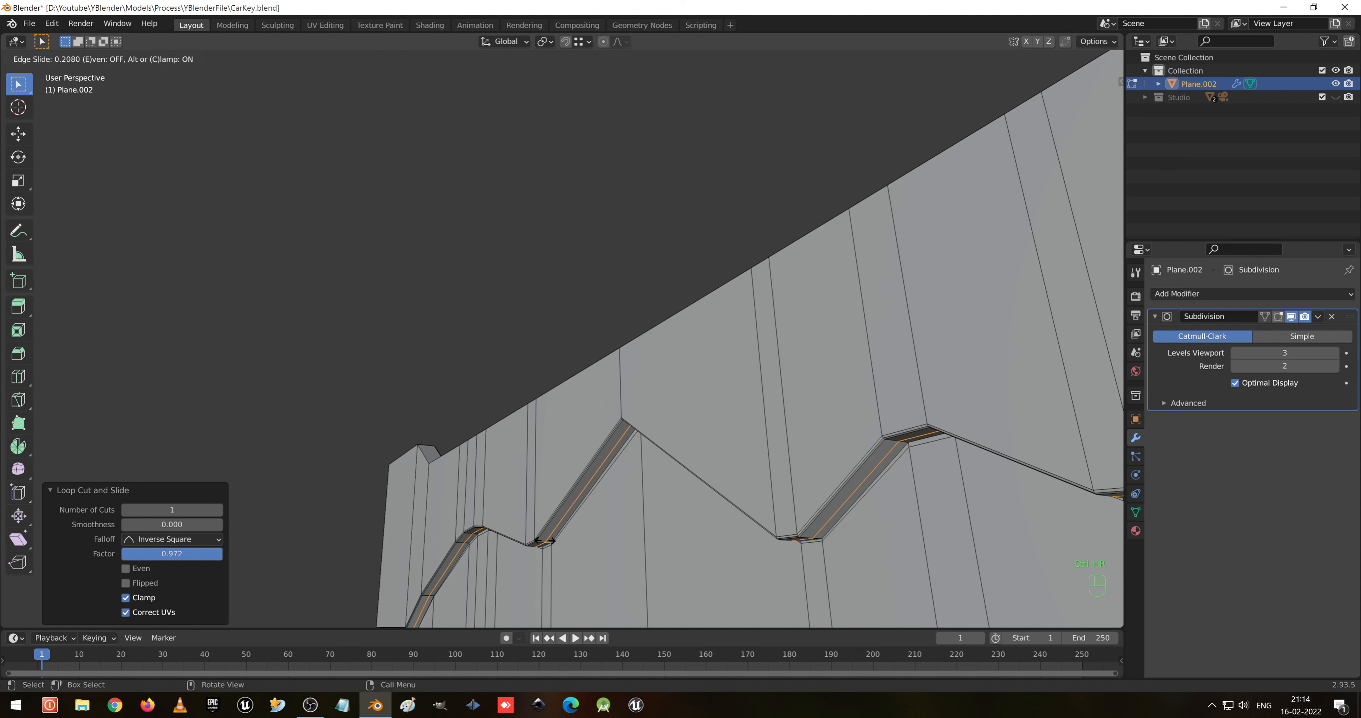
{"action": "left_click", "coordinate": [561, 549]}
{"action": "key", "text": "Tab"}
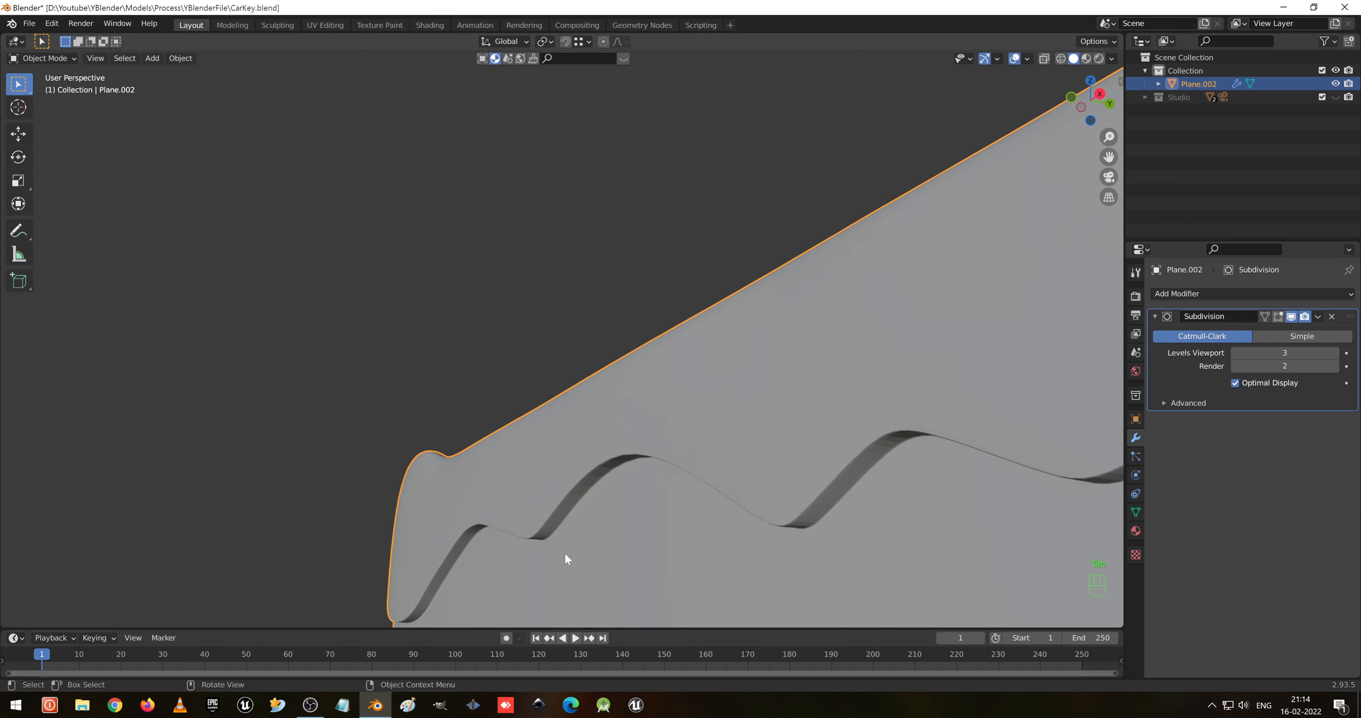
- Examine the smoothed blade from both sides, including the toothed ledges and the rounded stepped end
{"action": "middle_click_drag", "start_coordinate": [565, 552], "coordinate": [672, 556]}
{"action": "scroll", "coordinate": [677, 551], "scroll_direction": "down", "scroll_amount": 2}
{"action": "scroll", "coordinate": [677, 550], "scroll_direction": "down", "scroll_amount": 4}
{"action": "middle_click_drag", "start_coordinate": [772, 434], "coordinate": [522, 487]}
{"action": "middle_click_drag", "start_coordinate": [658, 466], "coordinate": [665, 465]}
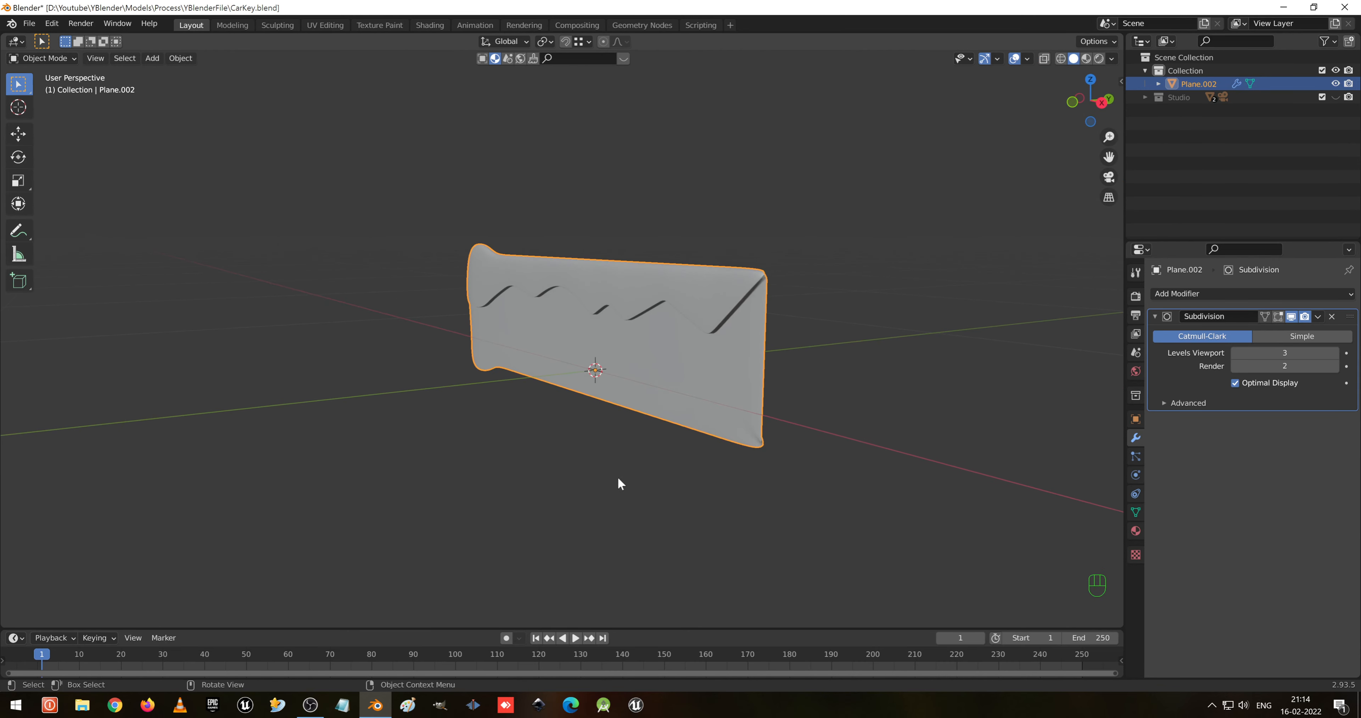
{"action": "scroll", "coordinate": [903, 364], "scroll_direction": "up", "scroll_amount": 4}
{"action": "middle_click_drag", "start_coordinate": [972, 381], "coordinate": [570, 371]}
{"action": "scroll", "coordinate": [896, 384], "scroll_direction": "down", "scroll_amount": 4}
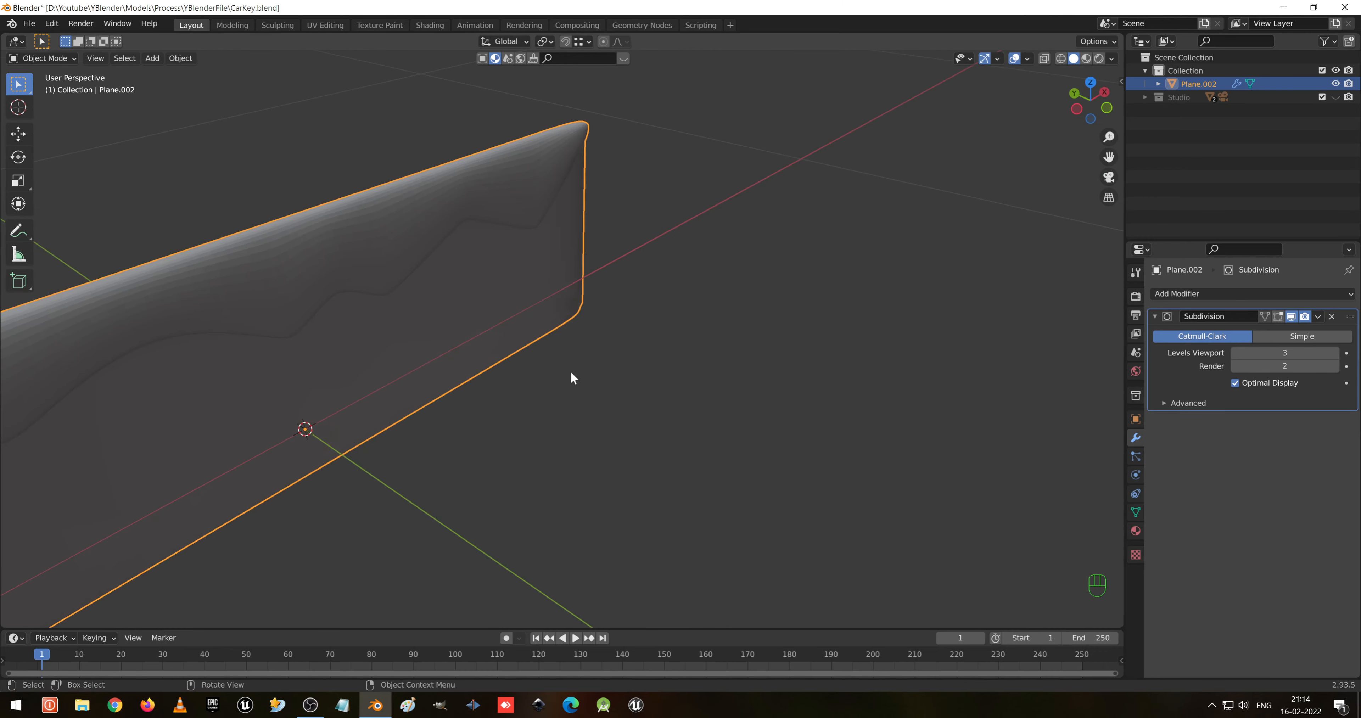
{"action": "scroll", "coordinate": [570, 370], "scroll_direction": "down", "scroll_amount": 10}
{"action": "middle_click_drag", "start_coordinate": [441, 387], "coordinate": [573, 336], "text": "shift"}
{"action": "scroll", "coordinate": [641, 329], "scroll_direction": "up", "scroll_amount": 4}
{"action": "scroll", "coordinate": [641, 327], "scroll_direction": "up", "scroll_amount": 6}
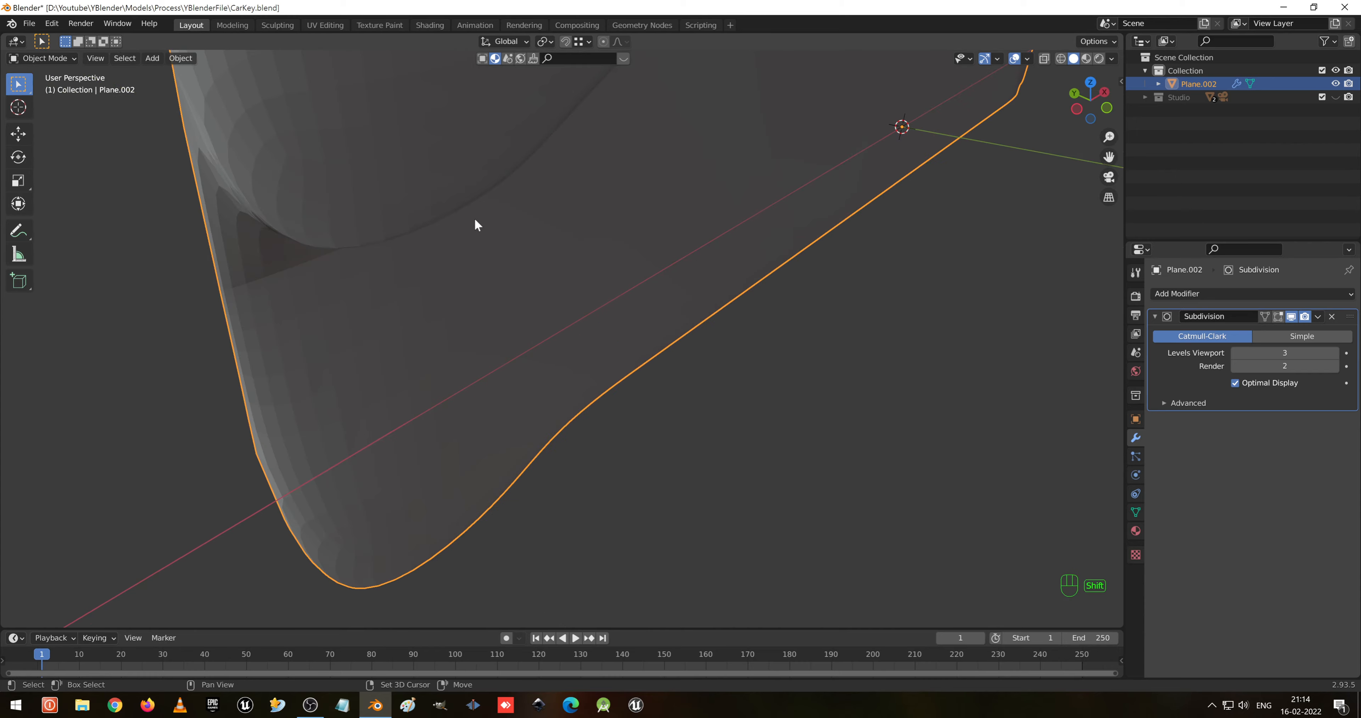
{"action": "middle_click_drag", "start_coordinate": [474, 218], "coordinate": [612, 261], "text": "shift"}
{"action": "scroll", "coordinate": [573, 387], "scroll_direction": "down", "scroll_amount": 3}
- Examine the mesh at the stepped end of the blade where the two halves meet, comparing it with the smoothed result
{"action": "key", "text": "Tab"}
{"action": "scroll", "coordinate": [596, 313], "scroll_direction": "up", "scroll_amount": 2}
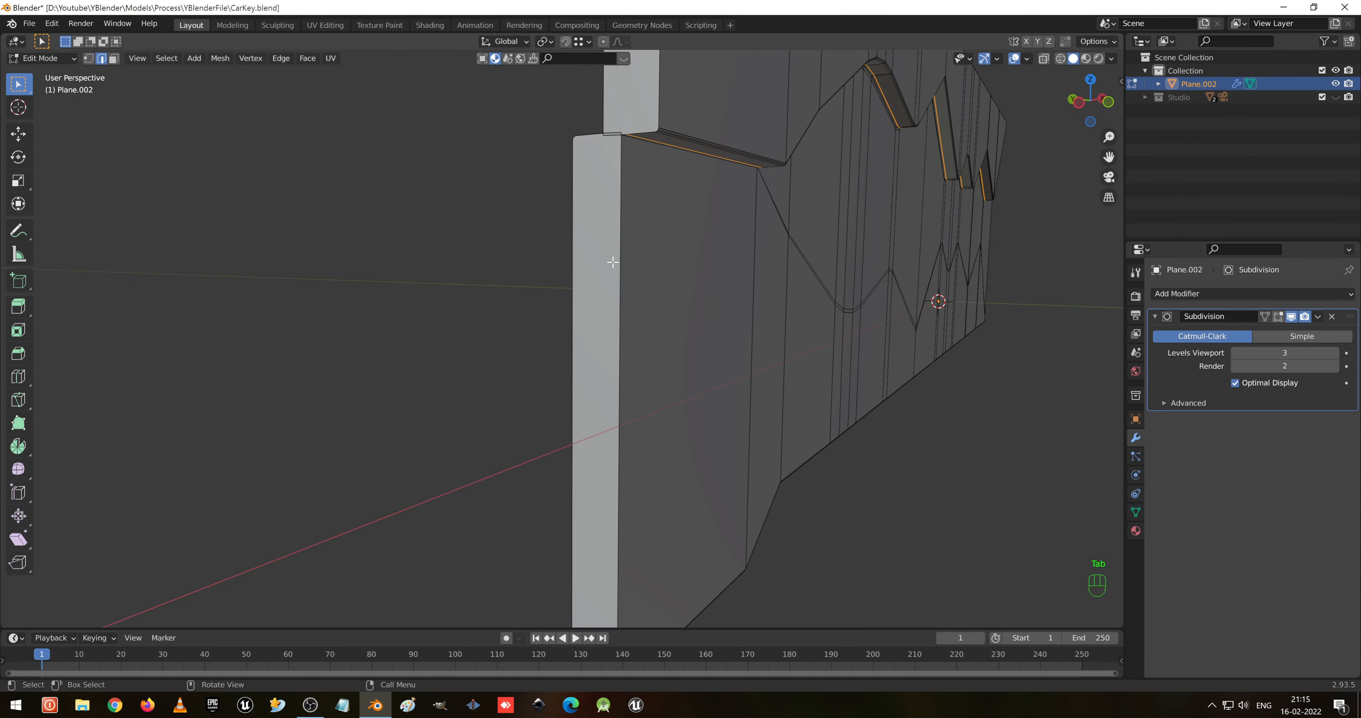
{"action": "middle_click_drag", "start_coordinate": [668, 198], "coordinate": [597, 325], "text": "shift"}
{"action": "scroll", "coordinate": [641, 328], "scroll_direction": "up", "scroll_amount": 3}
{"action": "key", "text": "Tab"}
{"action": "scroll", "coordinate": [601, 327], "scroll_direction": "down", "scroll_amount": 4}
{"action": "key", "text": "Tab"}
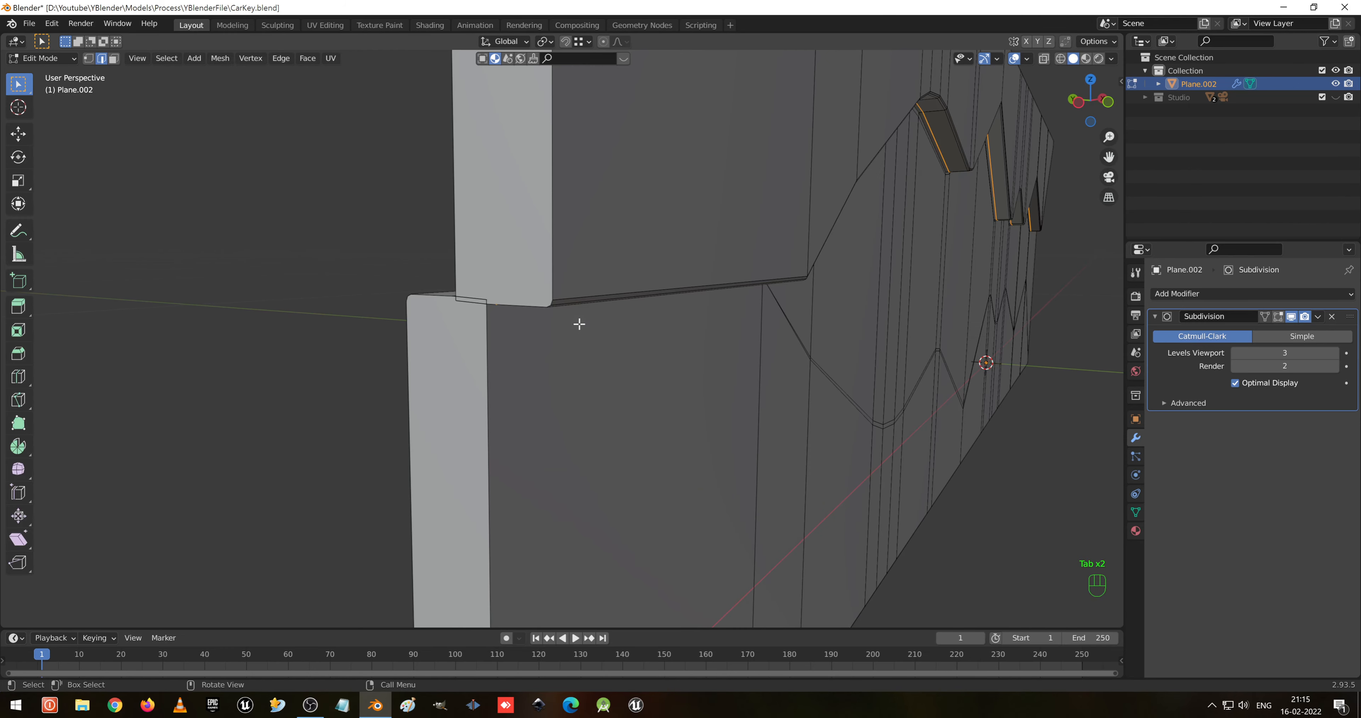
{"action": "scroll", "coordinate": [488, 308], "scroll_direction": "up", "scroll_amount": 3}
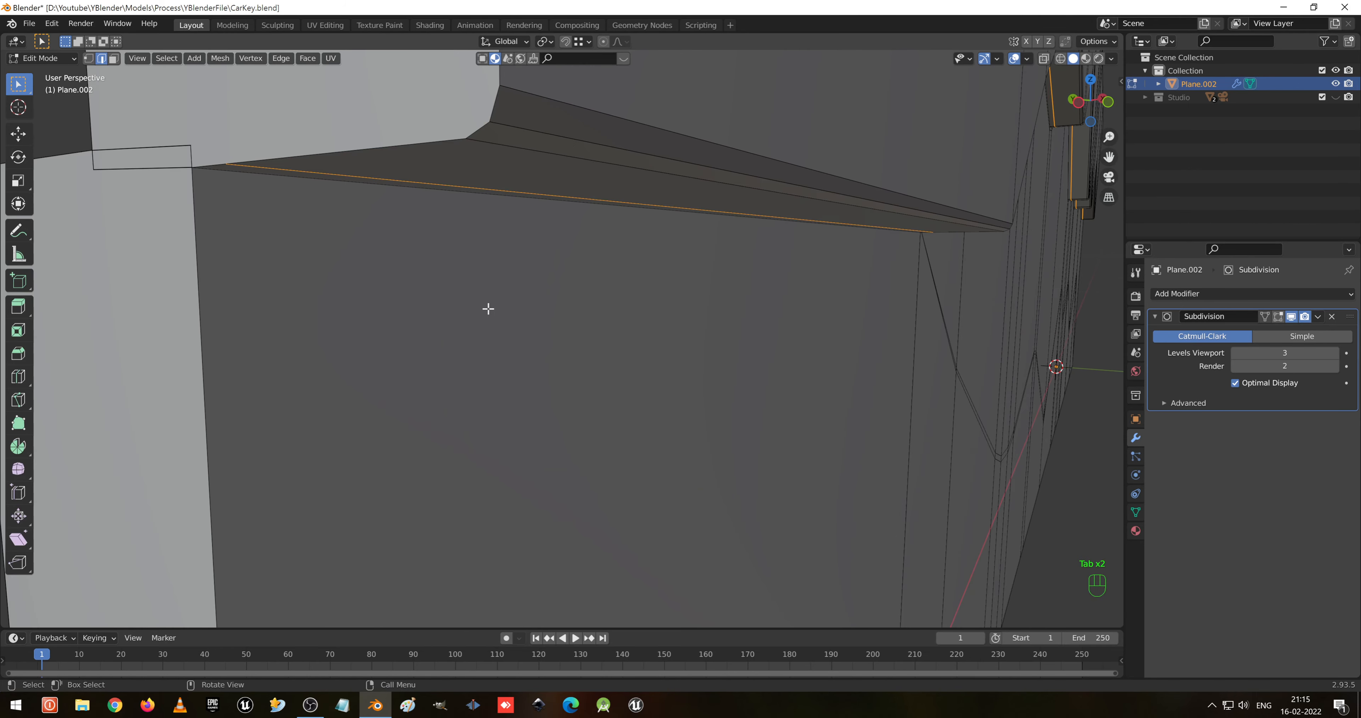
{"action": "middle_click_drag", "start_coordinate": [420, 272], "coordinate": [426, 271], "text": "shift"}
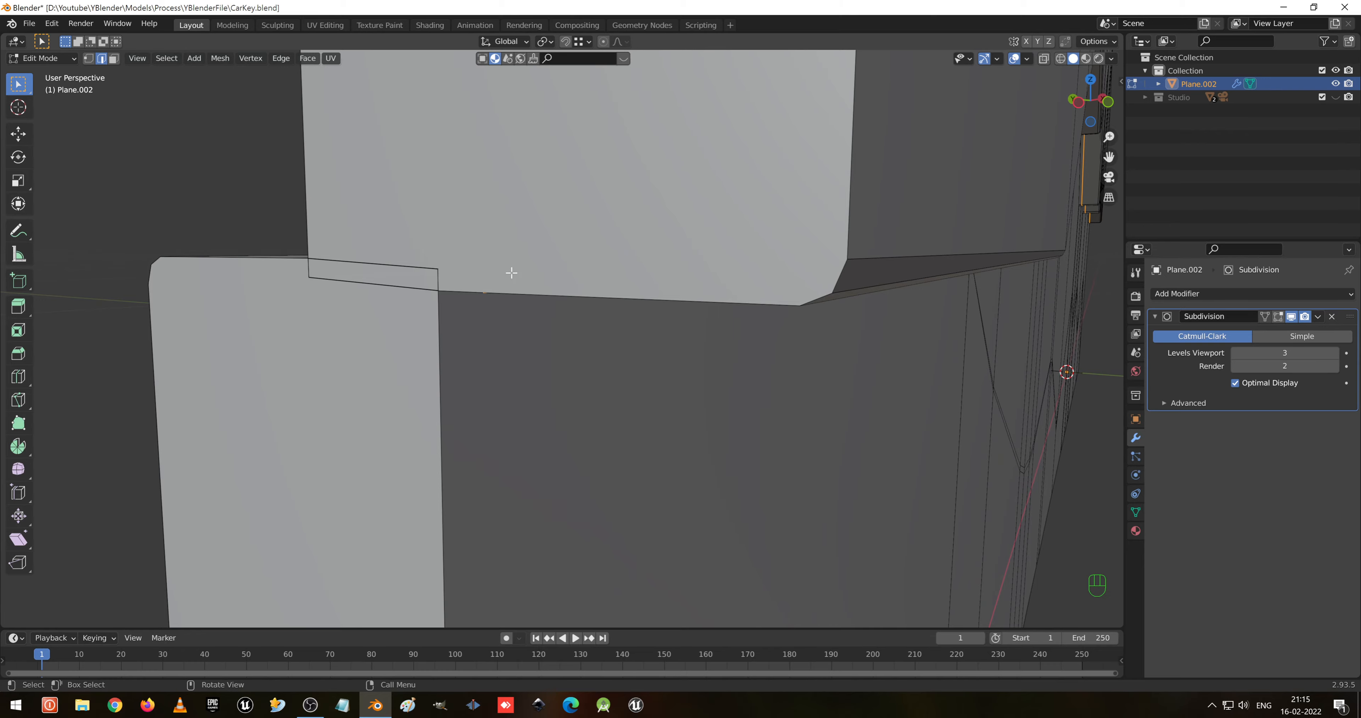
{"action": "scroll", "coordinate": [738, 268], "scroll_direction": "down", "scroll_amount": 6}
{"action": "middle_click_drag", "start_coordinate": [738, 267], "coordinate": [615, 290]}
{"action": "middle_click_drag", "start_coordinate": [734, 227], "coordinate": [714, 260], "text": "shift"}
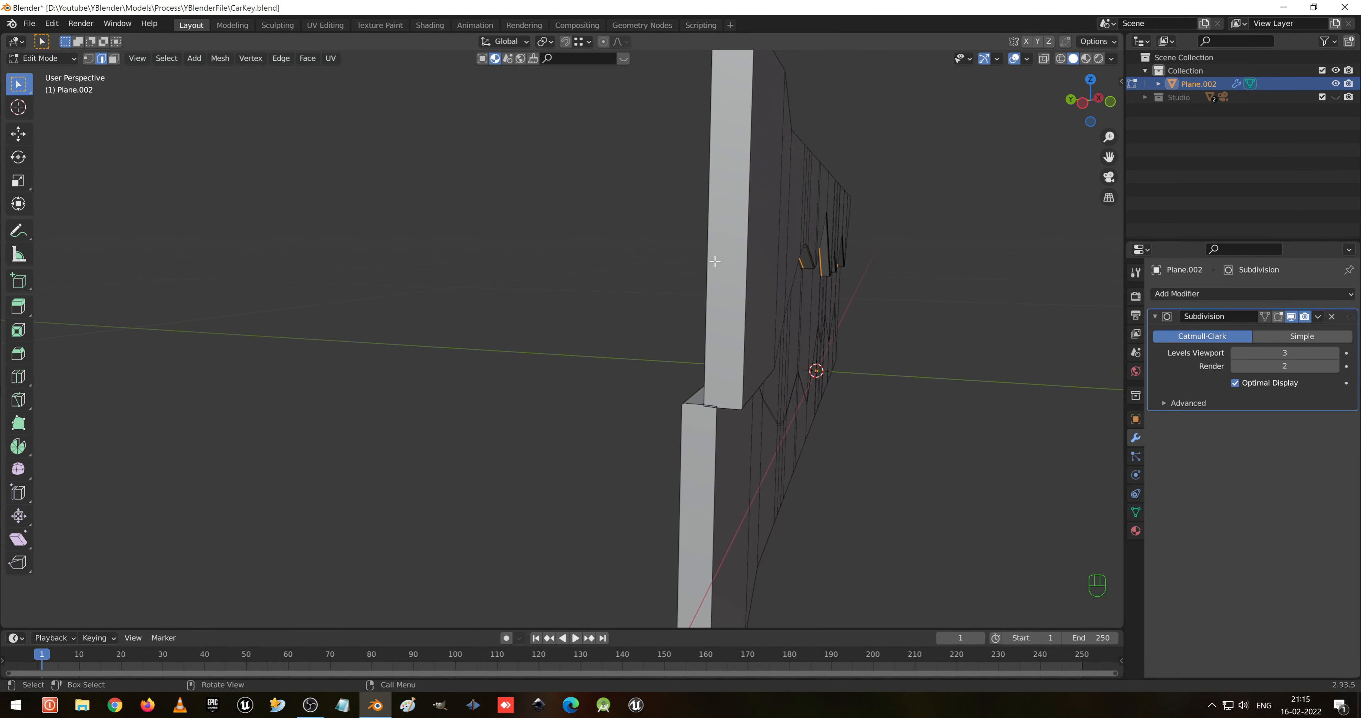
{"action": "key", "text": "i"}
{"action": "left_click", "coordinate": [713, 290]}
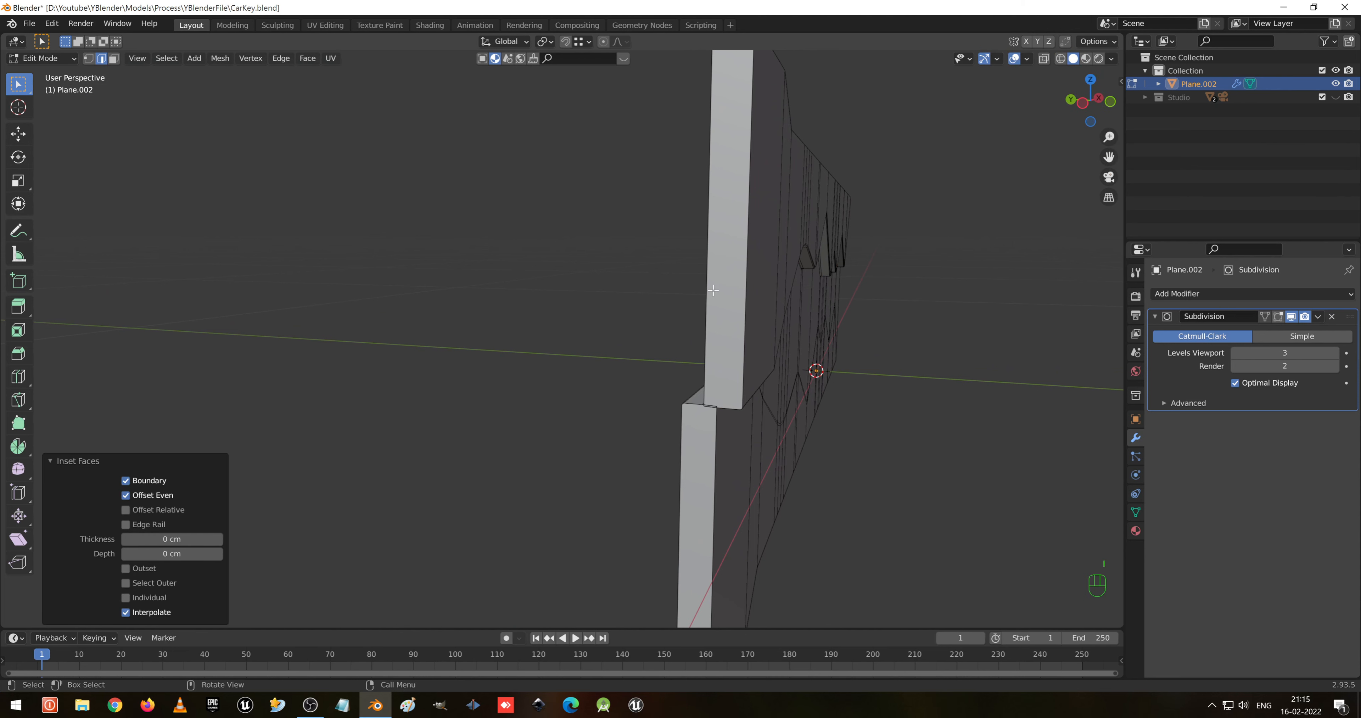
{"action": "key", "text": "ctrl+z"}
{"action": "key", "text": "ctrl+z"}
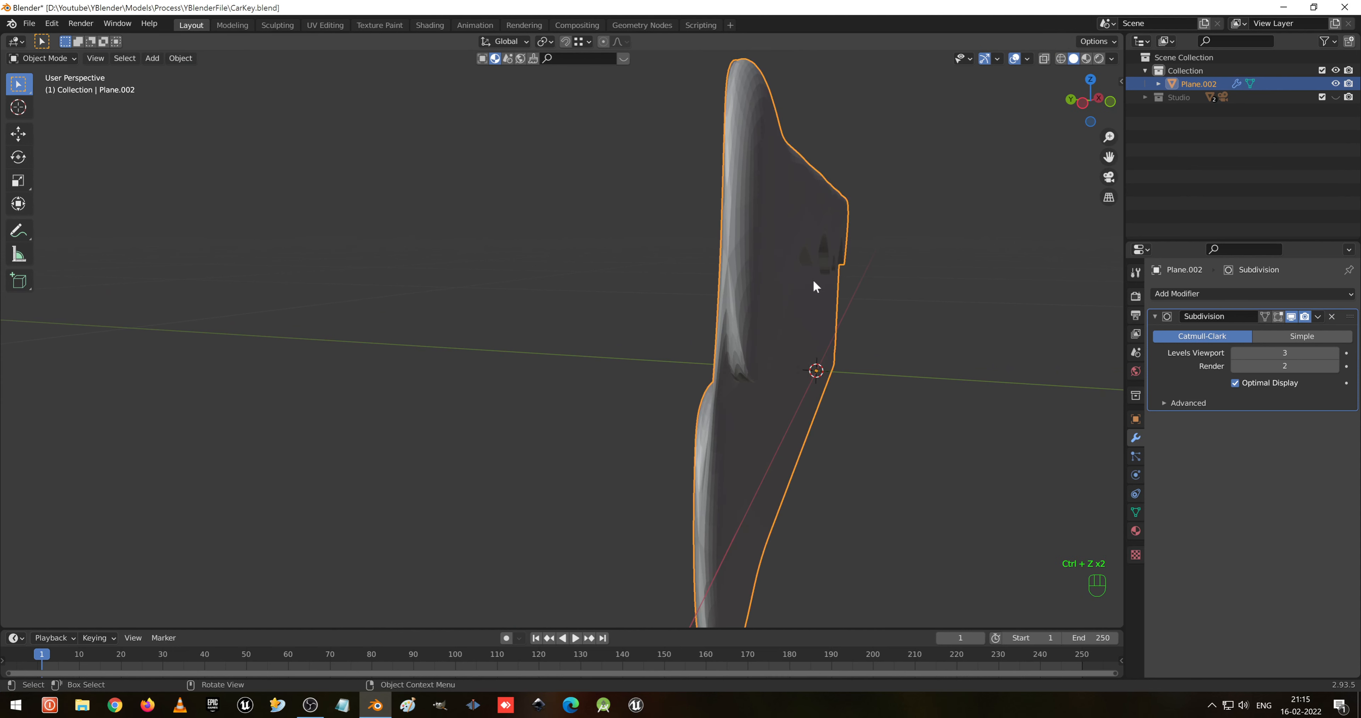
{"action": "key", "text": "Tab"}
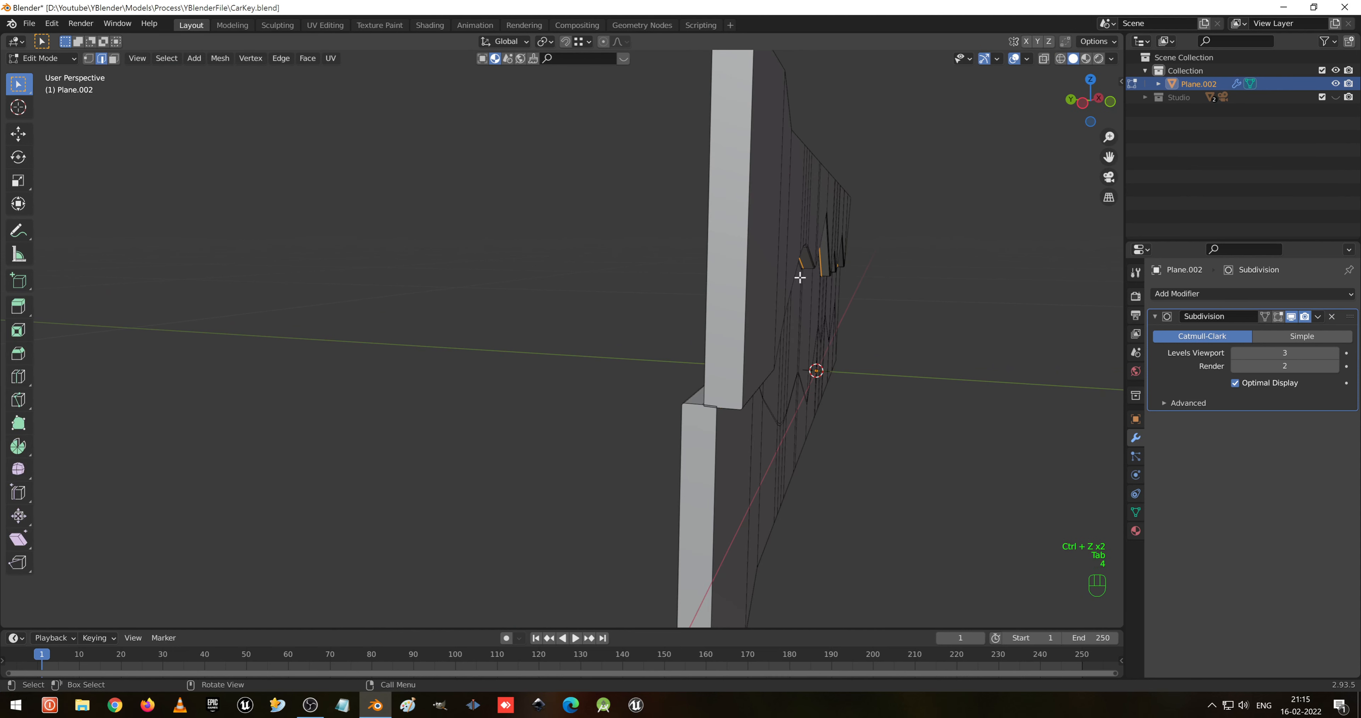
- Inset the upper half's end face by about 0.054 cm and check the sharpened end in object mode
{"action": "left_click", "coordinate": [732, 244]}
{"action": "middle_click_drag", "start_coordinate": [732, 245], "coordinate": [765, 439]}
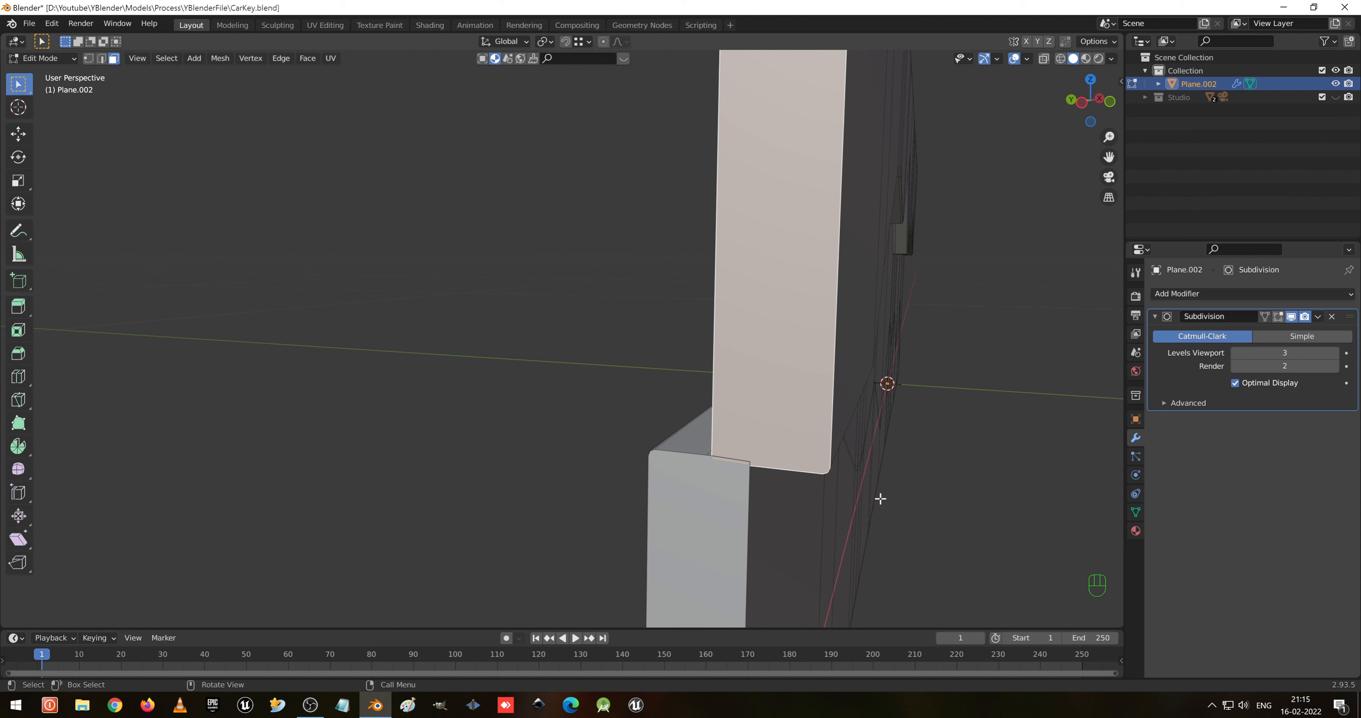
{"action": "key", "text": "i"}
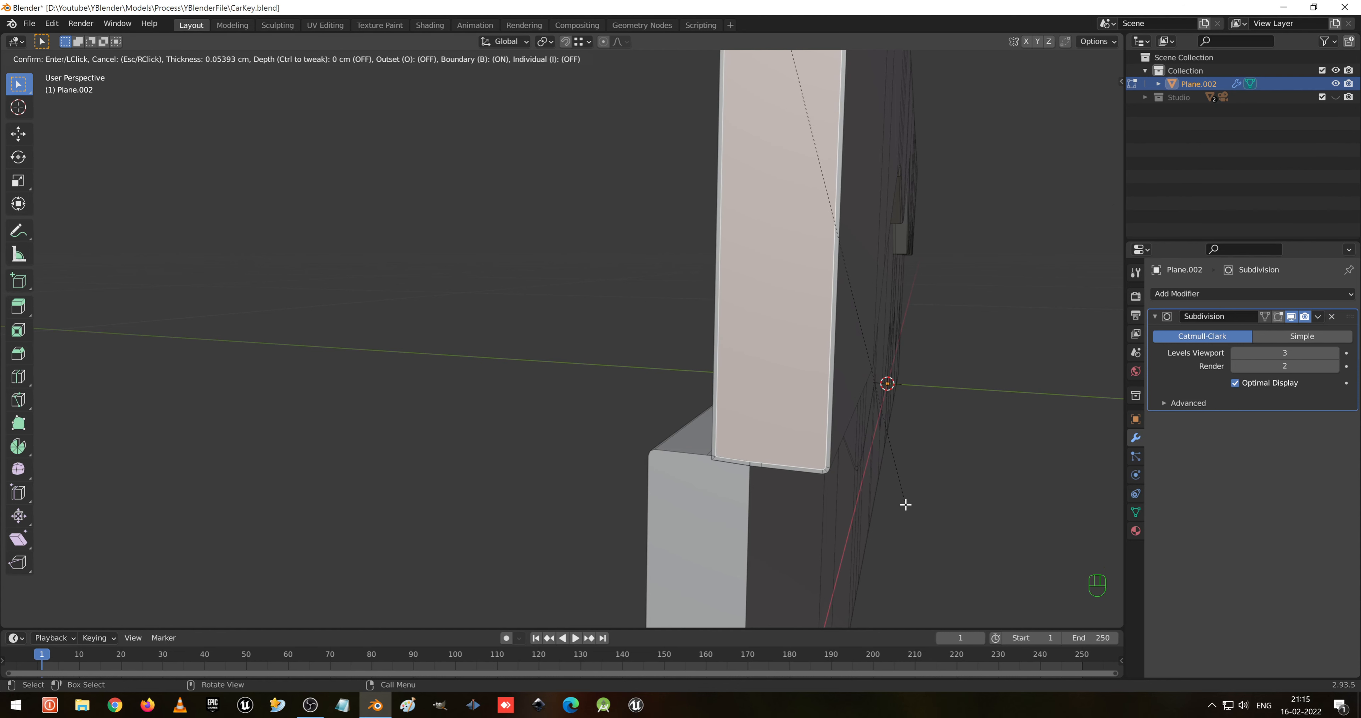
{"action": "left_click", "coordinate": [906, 505]}
{"action": "key", "text": "Tab"}
{"action": "middle_click_drag", "start_coordinate": [899, 502], "coordinate": [672, 401]}
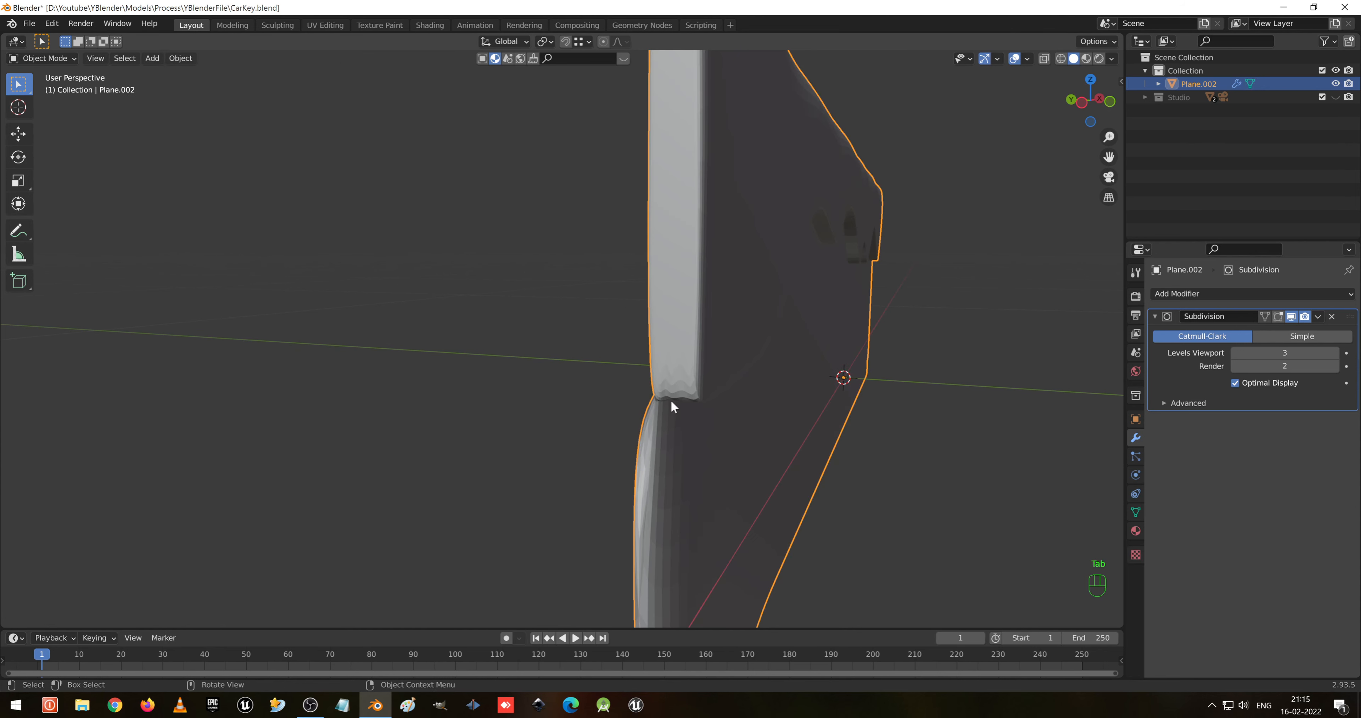
- Select the lower half's end face and inset it by about 0.056 cm
{"action": "key", "text": "Tab"}
{"action": "left_click", "coordinate": [641, 445]}
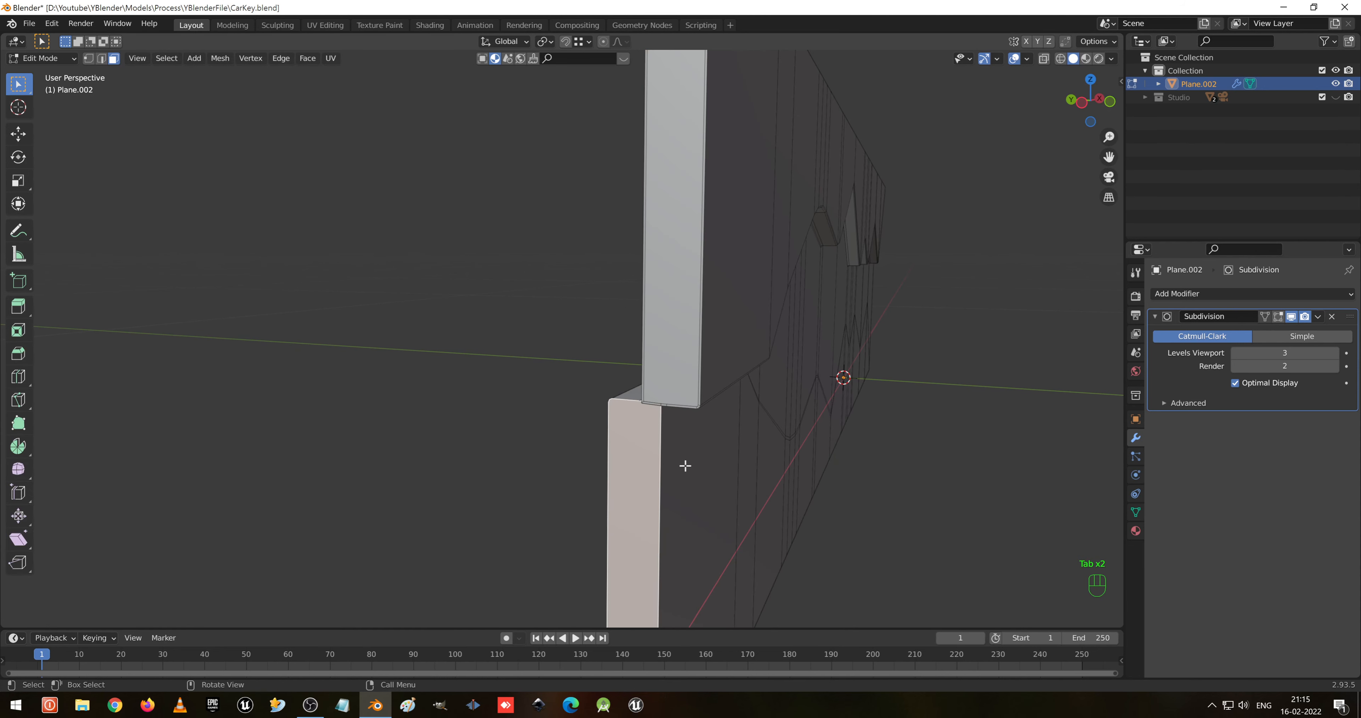
{"action": "middle_click_drag", "start_coordinate": [692, 477], "coordinate": [683, 324], "text": "shift"}
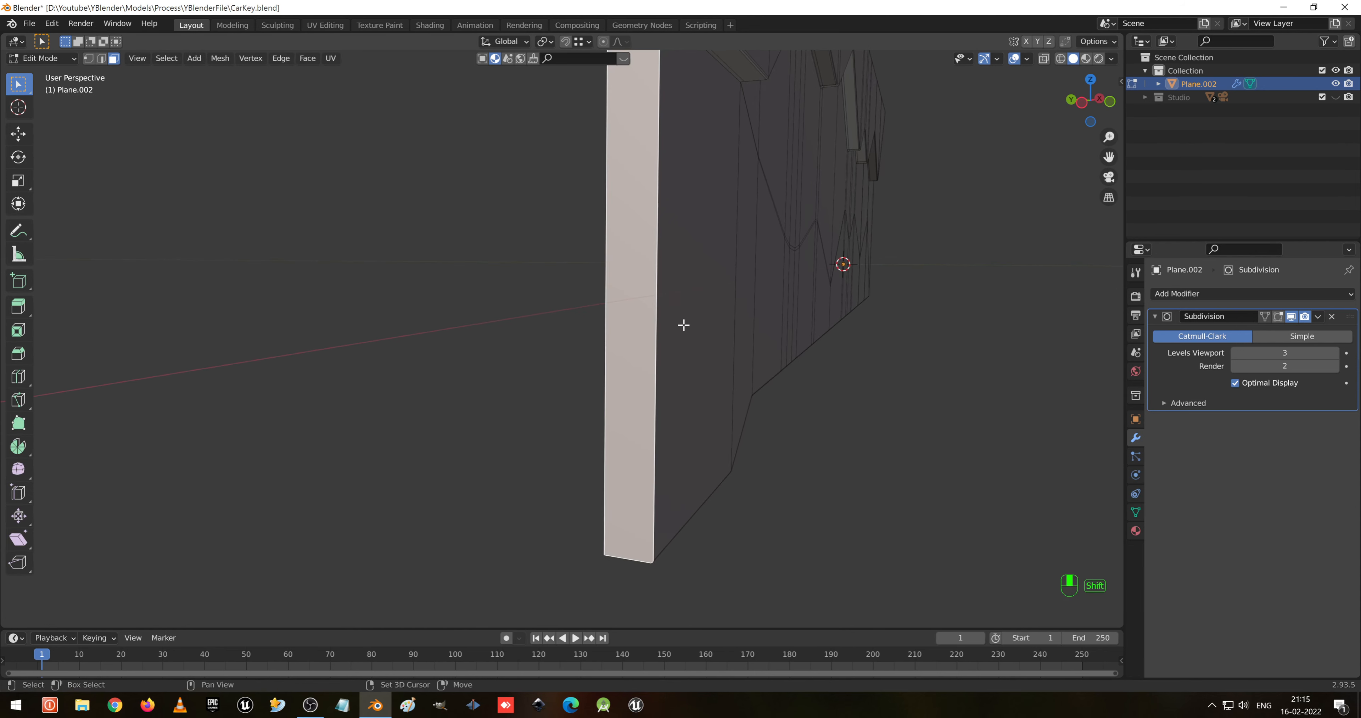
{"action": "key", "text": "i"}
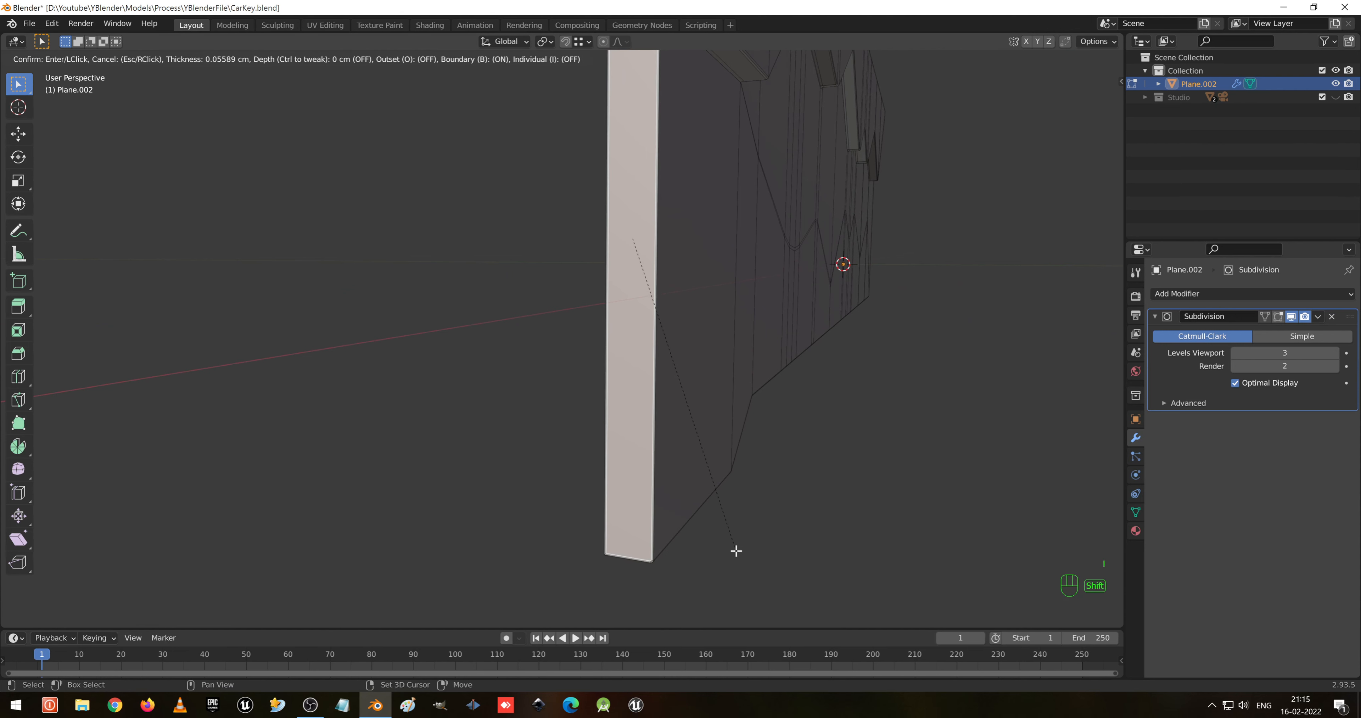
- Inset the long narrow face at the key head's end by about 0.056 cm and check the smoothed shape
{"action": "left_click", "coordinate": [736, 550]}
{"action": "key", "text": "Tab"}
{"action": "middle_click_drag", "start_coordinate": [726, 514], "coordinate": [836, 447]}
{"action": "key", "text": "Tab"}
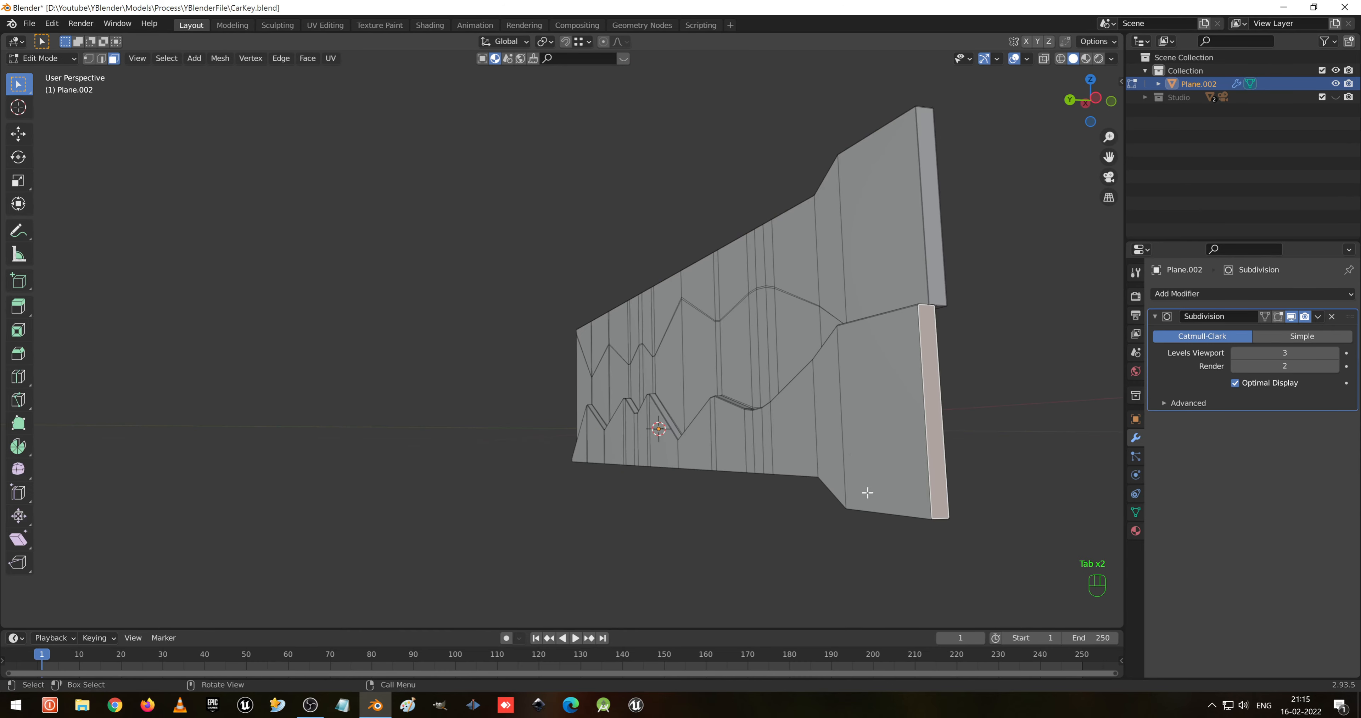
- Add a loop cut along the head's flat side and slide it against the bottom edge, with a factor of 0.990
{"action": "middle_click_drag", "start_coordinate": [867, 492], "coordinate": [921, 451]}
{"action": "key", "text": "ctrl+r"}
{"action": "left_click", "coordinate": [922, 465]}
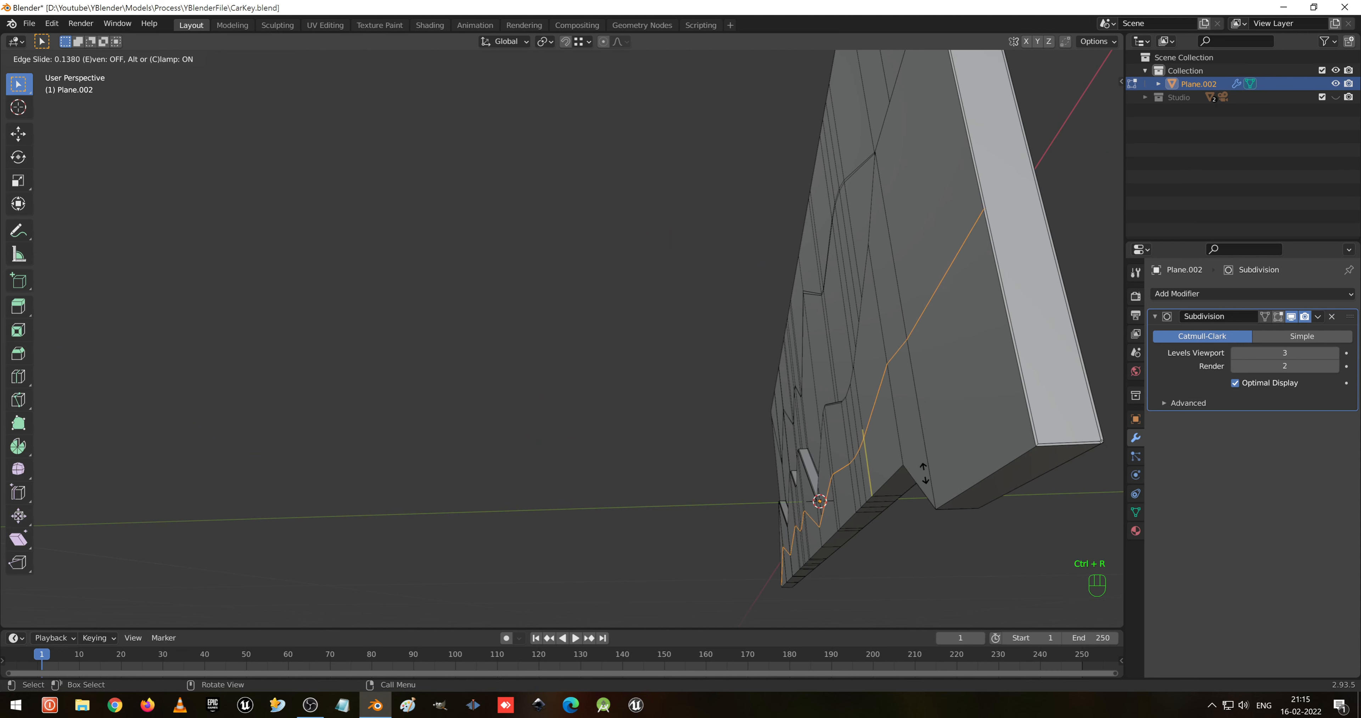
{"action": "left_click", "coordinate": [961, 623]}
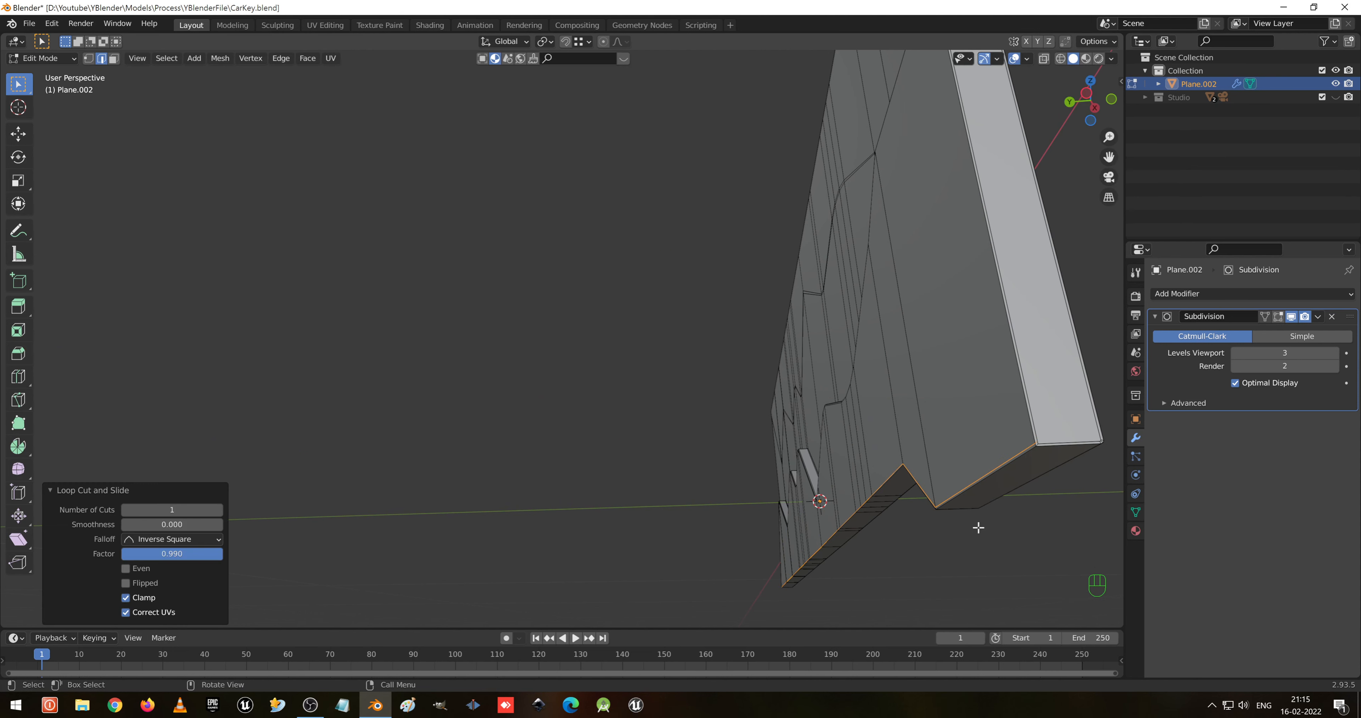
- Add a lengthwise loop cut on the narrow underside, slide it against the outer edge, and preview the smoothed key
{"action": "middle_click_drag", "start_coordinate": [977, 528], "coordinate": [907, 296]}
{"action": "key", "text": "ctrl+r"}
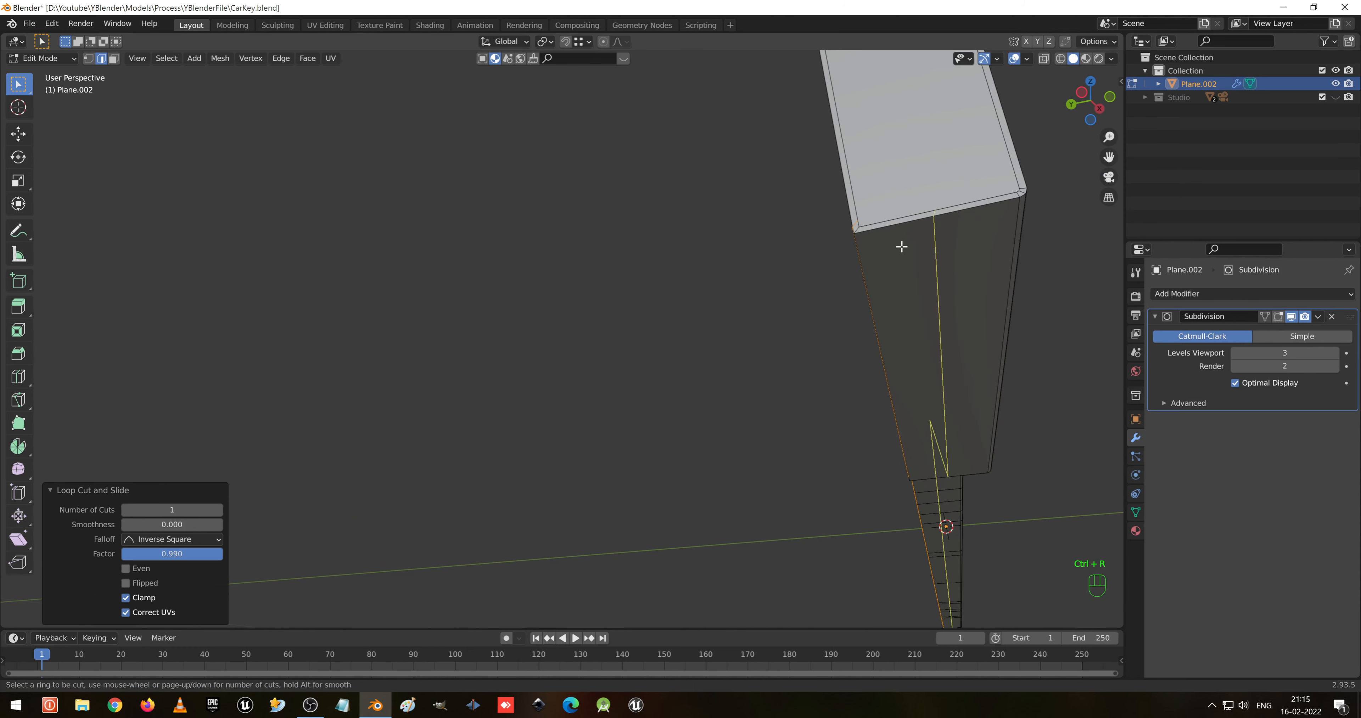
{"action": "left_click", "coordinate": [901, 247]}
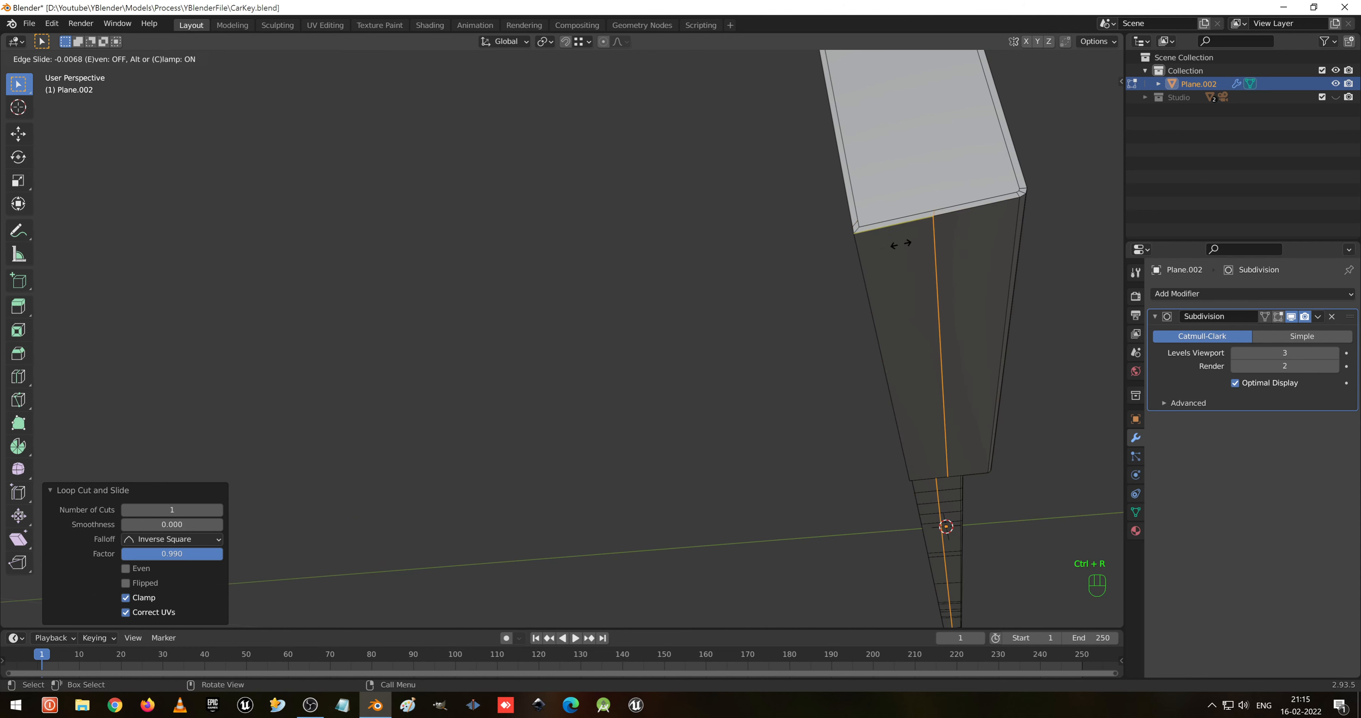
{"action": "left_click", "coordinate": [825, 266]}
{"action": "key", "text": "Tab"}
{"action": "middle_click_drag", "start_coordinate": [990, 307], "coordinate": [622, 301]}
{"action": "scroll", "coordinate": [647, 342], "scroll_direction": "up", "scroll_amount": 6}
{"action": "key", "text": "Tab"}
- Inset the small end face at the head's lower corner slightly and preview the smoothed result
{"action": "key", "text": "3"}
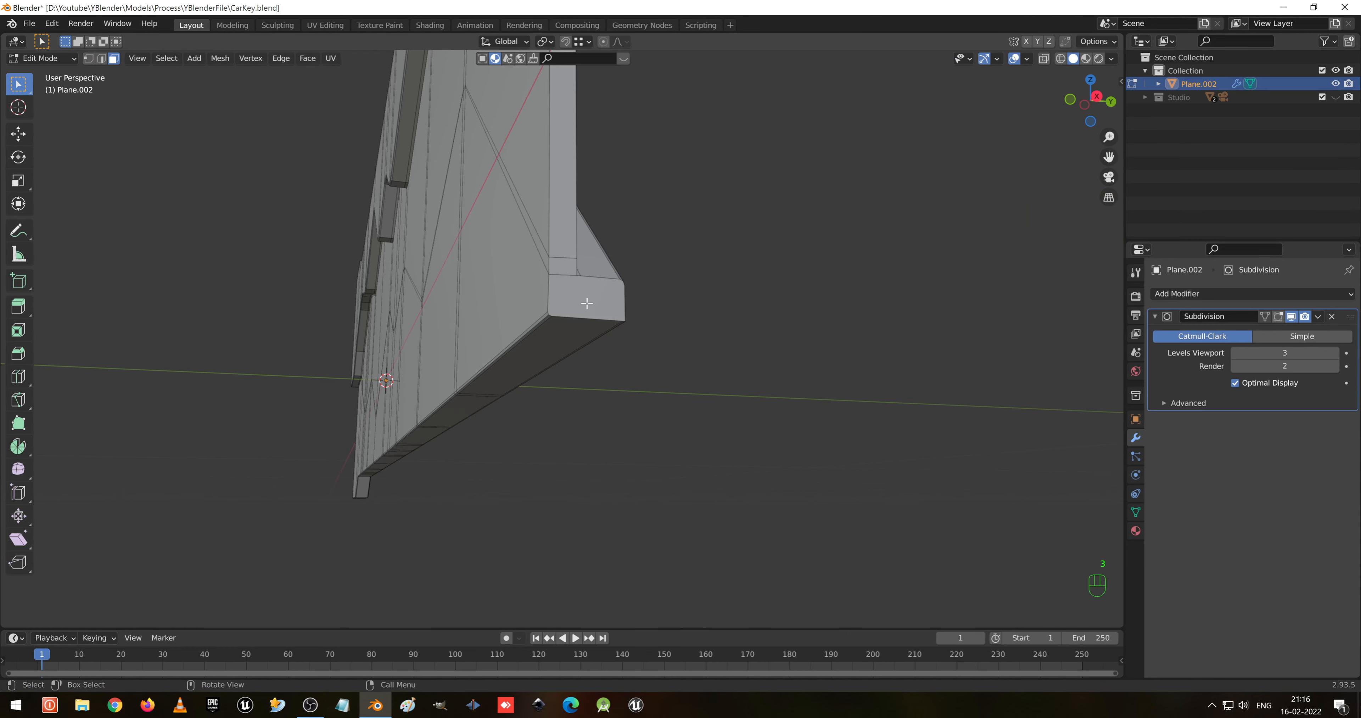
{"action": "left_click", "coordinate": [586, 306]}
{"action": "scroll", "coordinate": [592, 334], "scroll_direction": "up", "scroll_amount": 1}
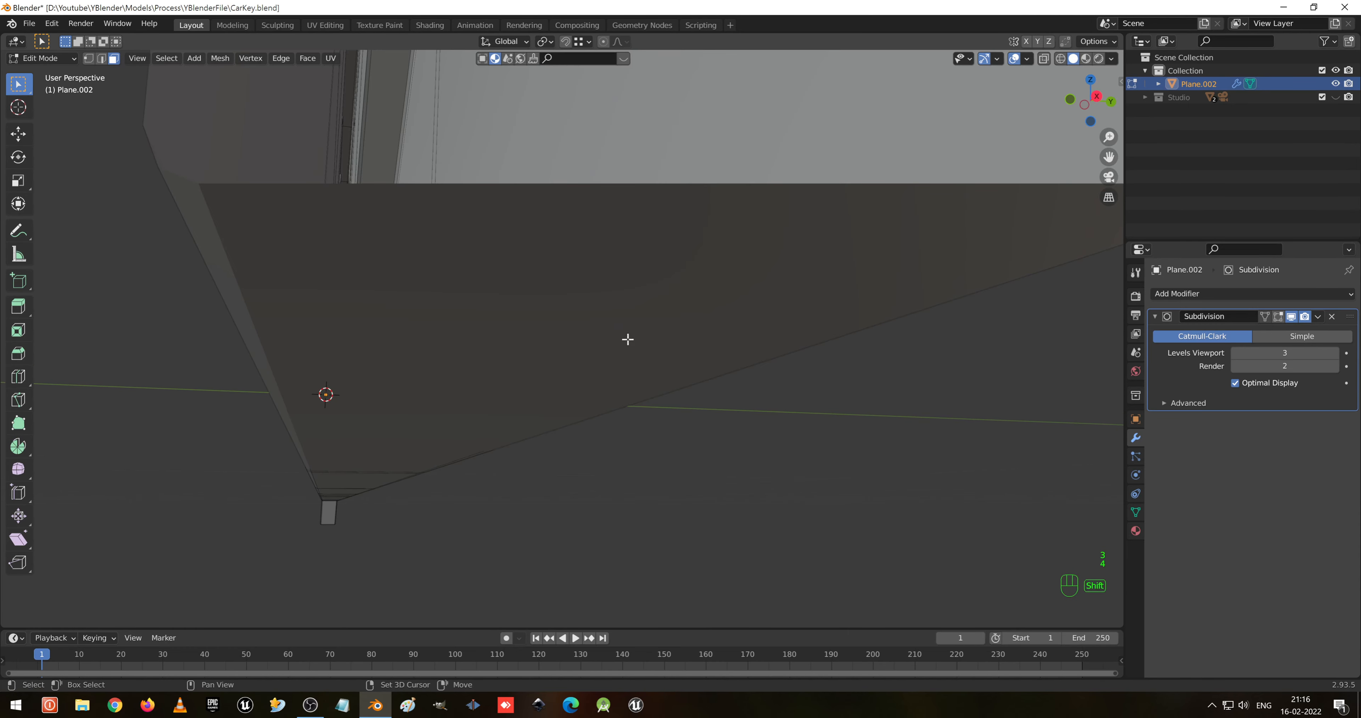
{"action": "middle_click_drag", "start_coordinate": [606, 336], "coordinate": [597, 366], "text": "shift"}
{"action": "key", "text": "KP_Decimal"}
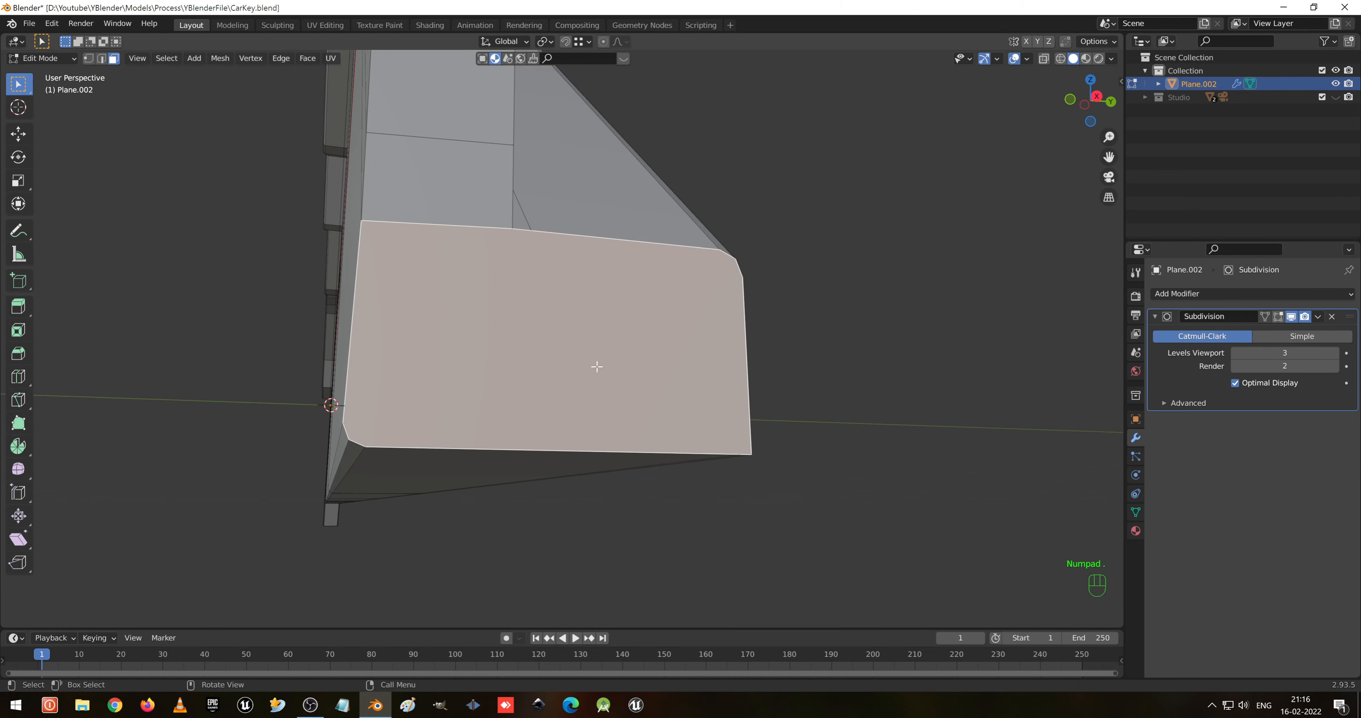
{"action": "key", "text": "i"}
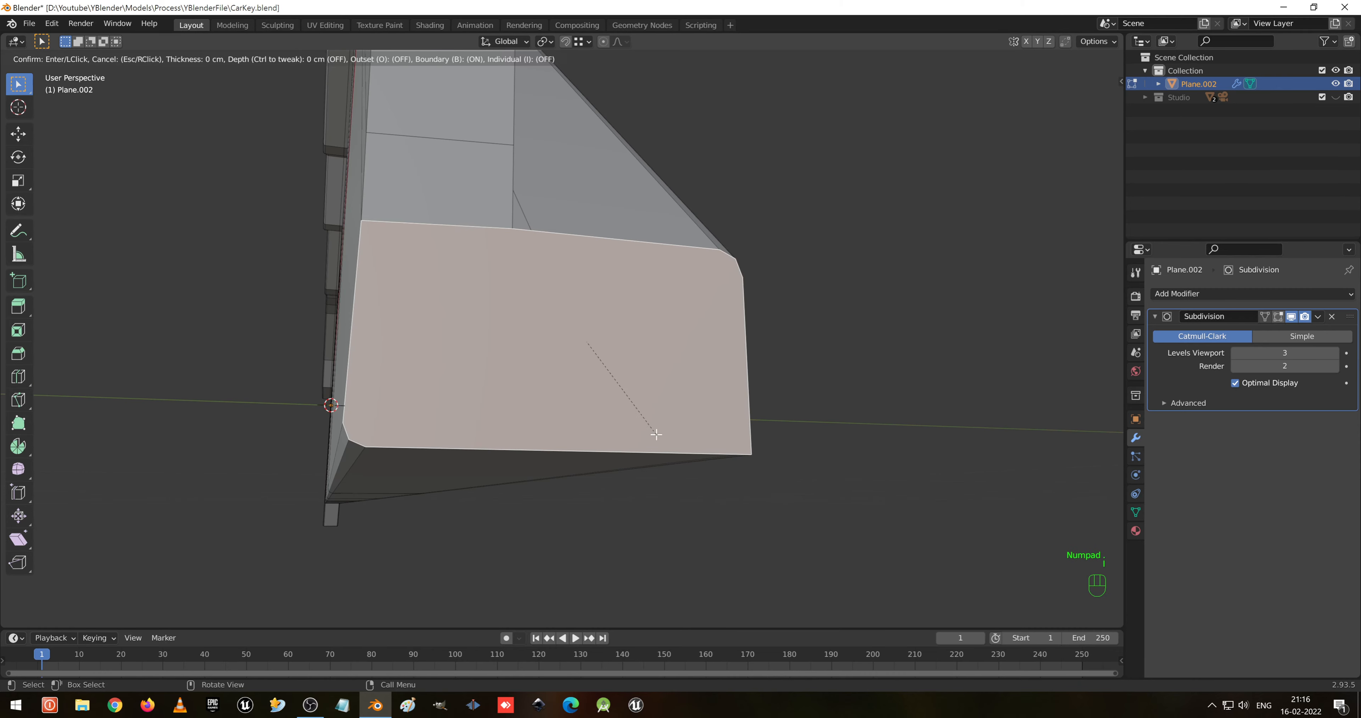
{"action": "left_click", "coordinate": [638, 407]}
{"action": "key", "text": "Tab"}
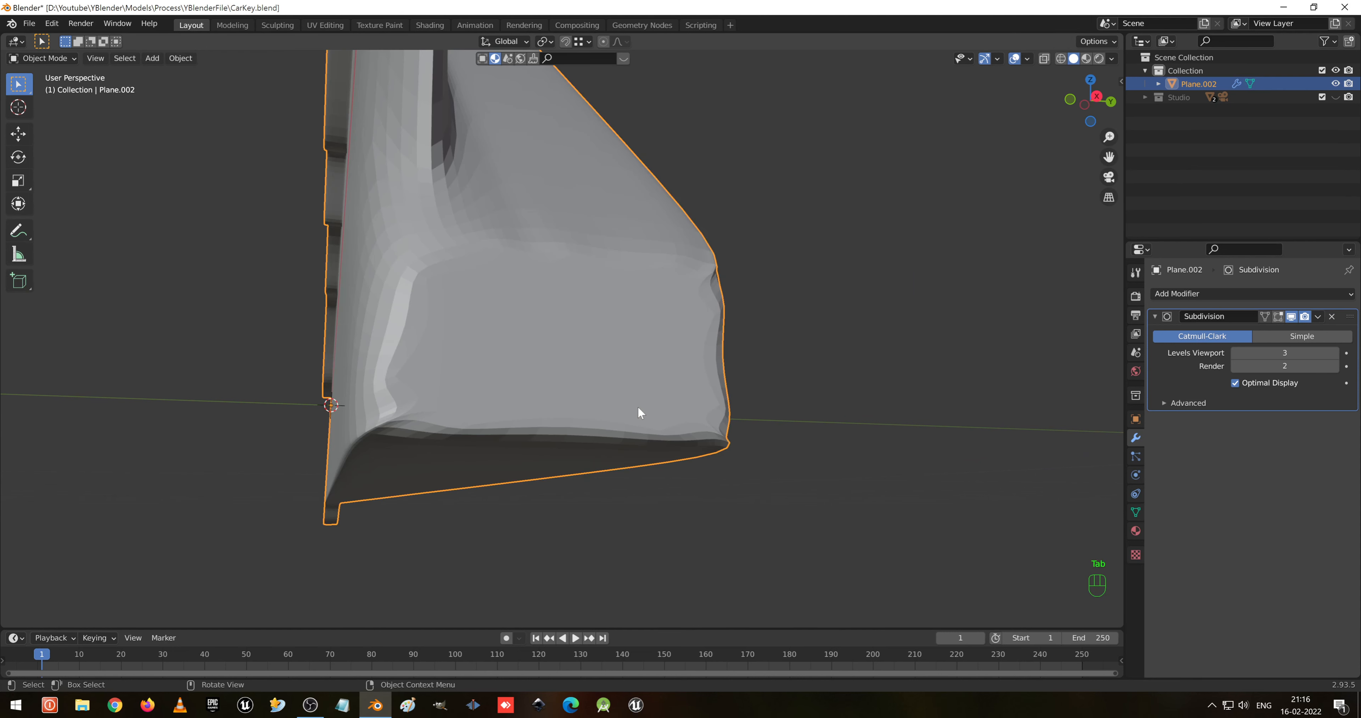
{"action": "key", "text": "Tab"}
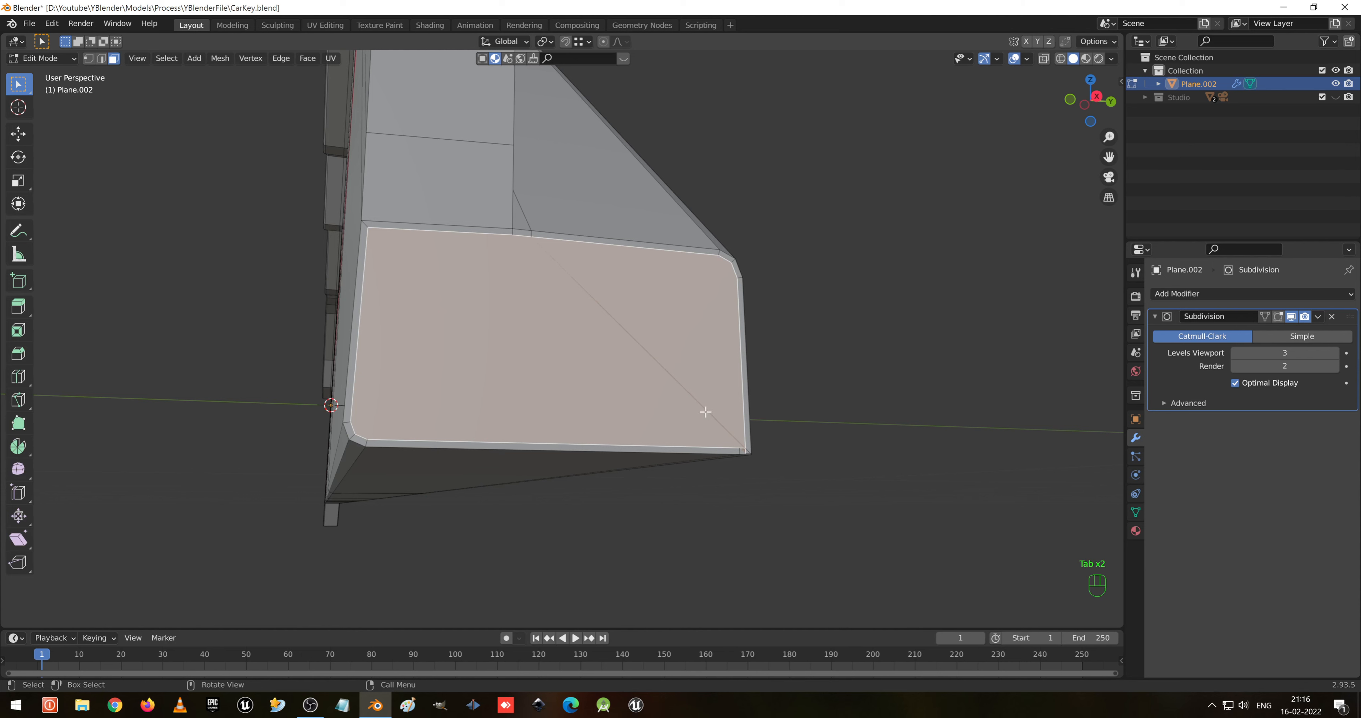
- Try moving the small end face and insetting it again, cancel both, and undo its first inset
{"action": "key", "text": "g"}
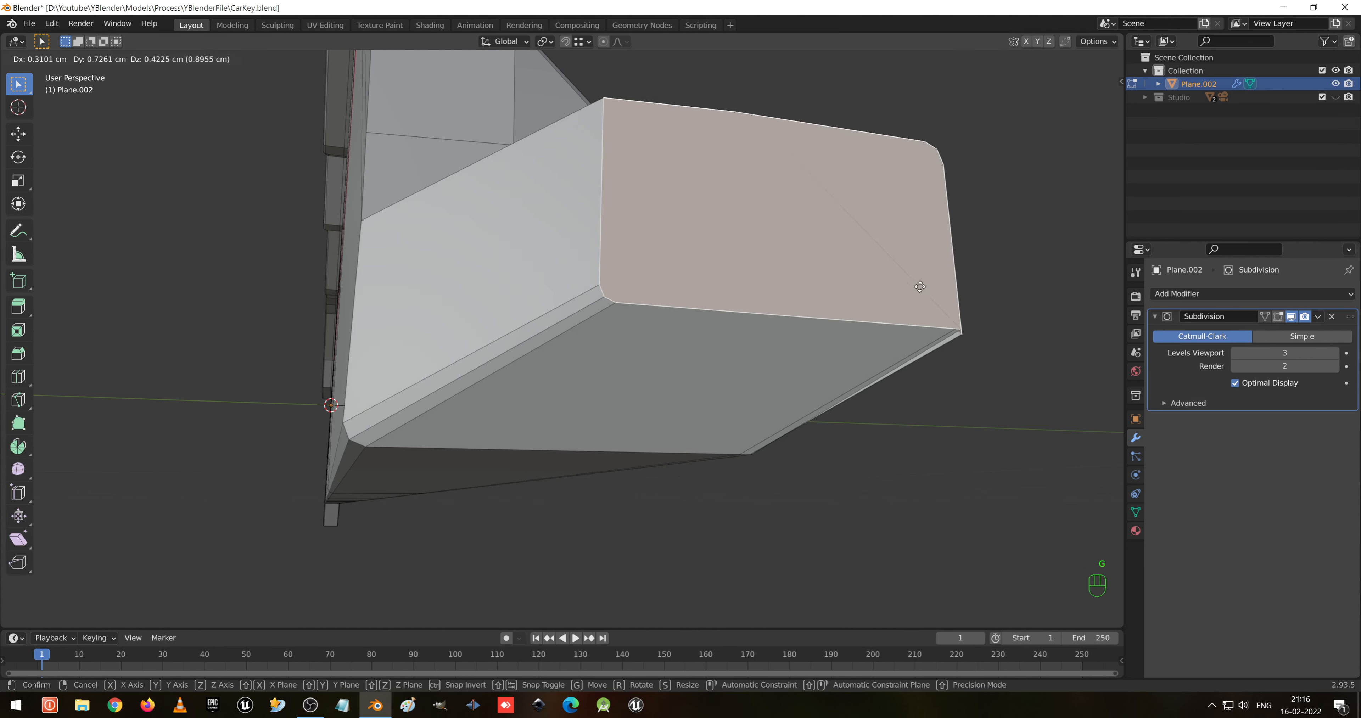
{"action": "right_click", "coordinate": [1027, 236]}
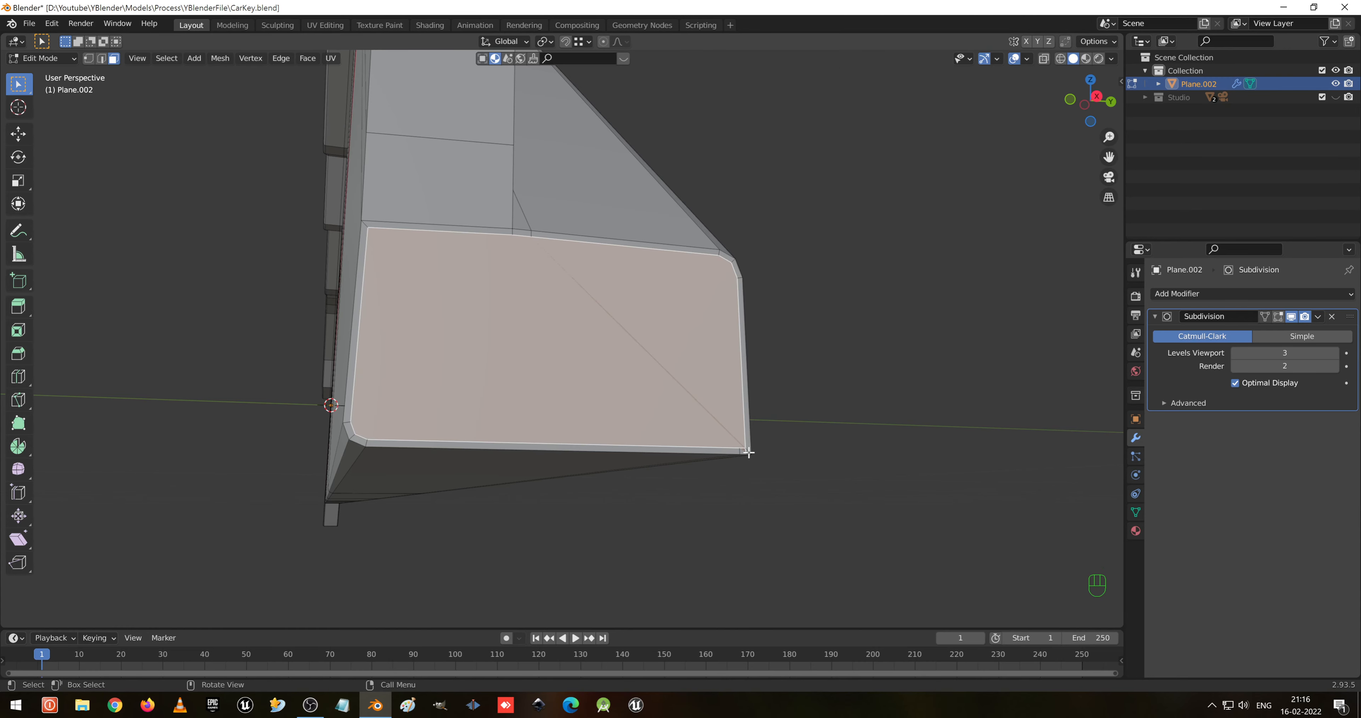
{"action": "key", "text": "i"}
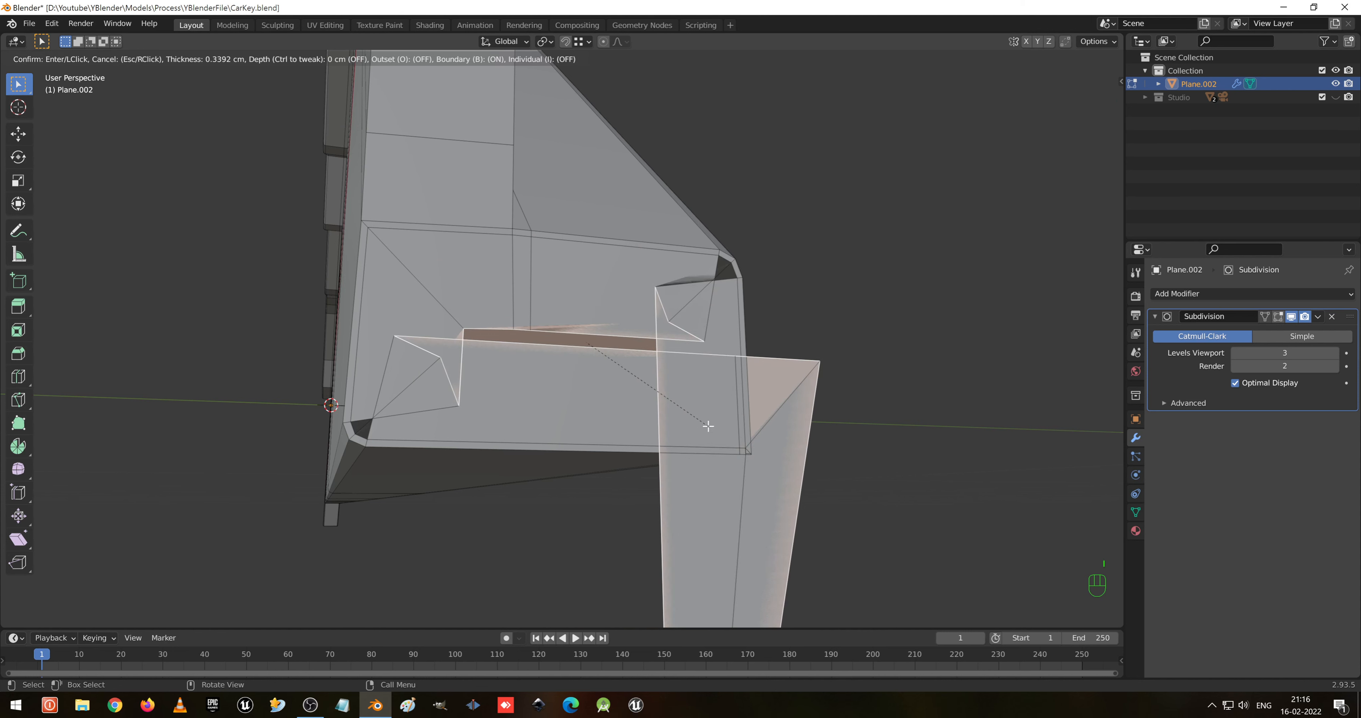
{"action": "right_click", "coordinate": [708, 426]}
{"action": "key", "text": "ctrl+z"}
{"action": "key", "text": "ctrl+z"}
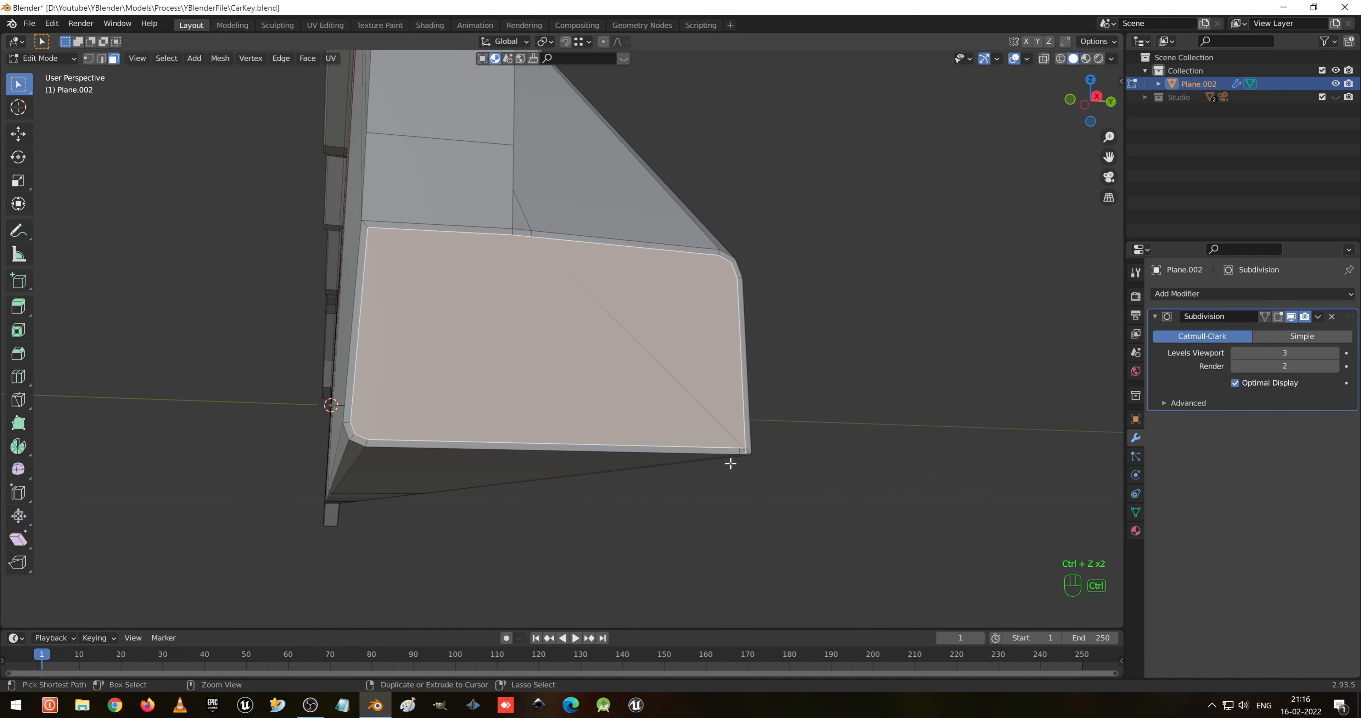
{"action": "key", "text": "ctrl+z"}
- Add a loop cut along the side next to the small end face and slide it down close to the bottom edge
{"action": "mouse_move", "coordinate": [730, 463]}
{"action": "middle_mouse_down"}
{"action": "mouse_move", "coordinate": [617, 453]}
{"action": "mouse_move", "coordinate": [662, 428]}
{"action": "mouse_move", "coordinate": [789, 431]}
{"action": "mouse_move", "coordinate": [732, 434]}
{"action": "middle_mouse_up"}
{"action": "key", "text": "ctrl+r"}
{"action": "left_click", "coordinate": [718, 364]}
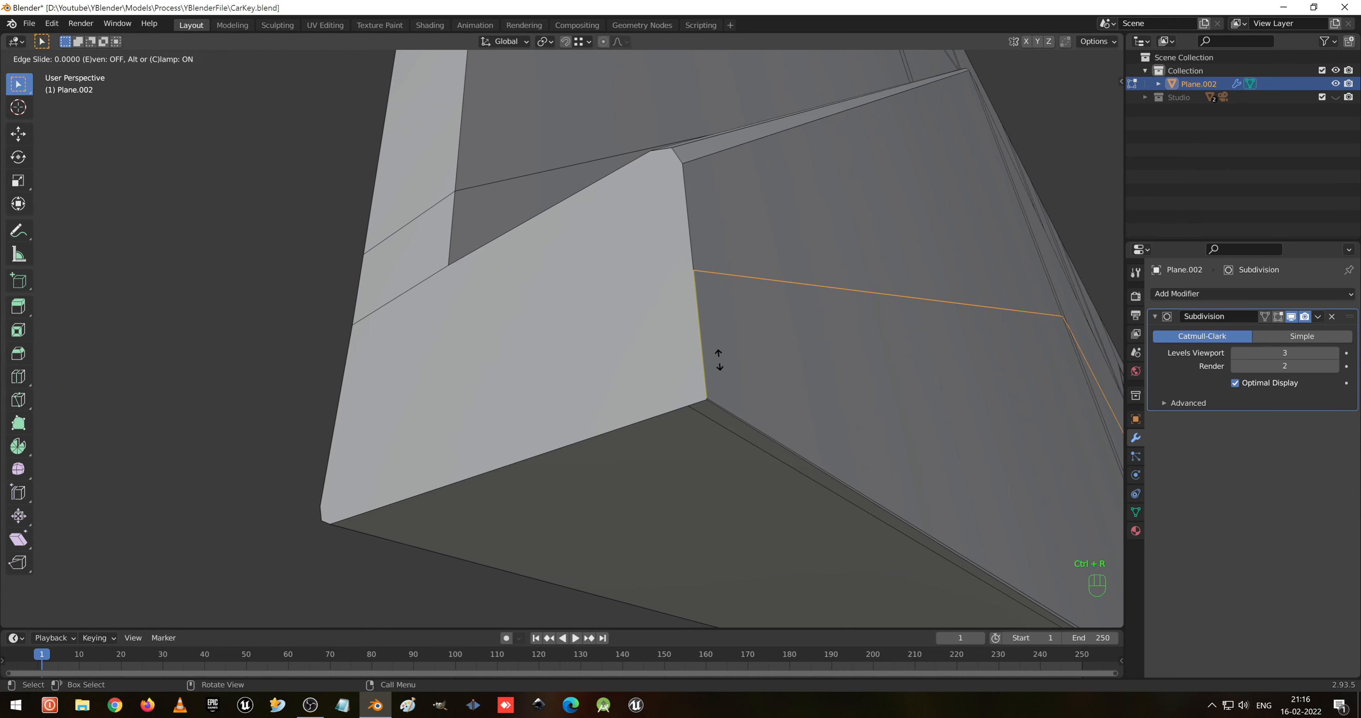
{"action": "left_click", "coordinate": [735, 476]}
- Try deleting the small end face to inspect the geometry behind it, and undo the deletion
{"action": "left_click", "coordinate": [708, 425]}
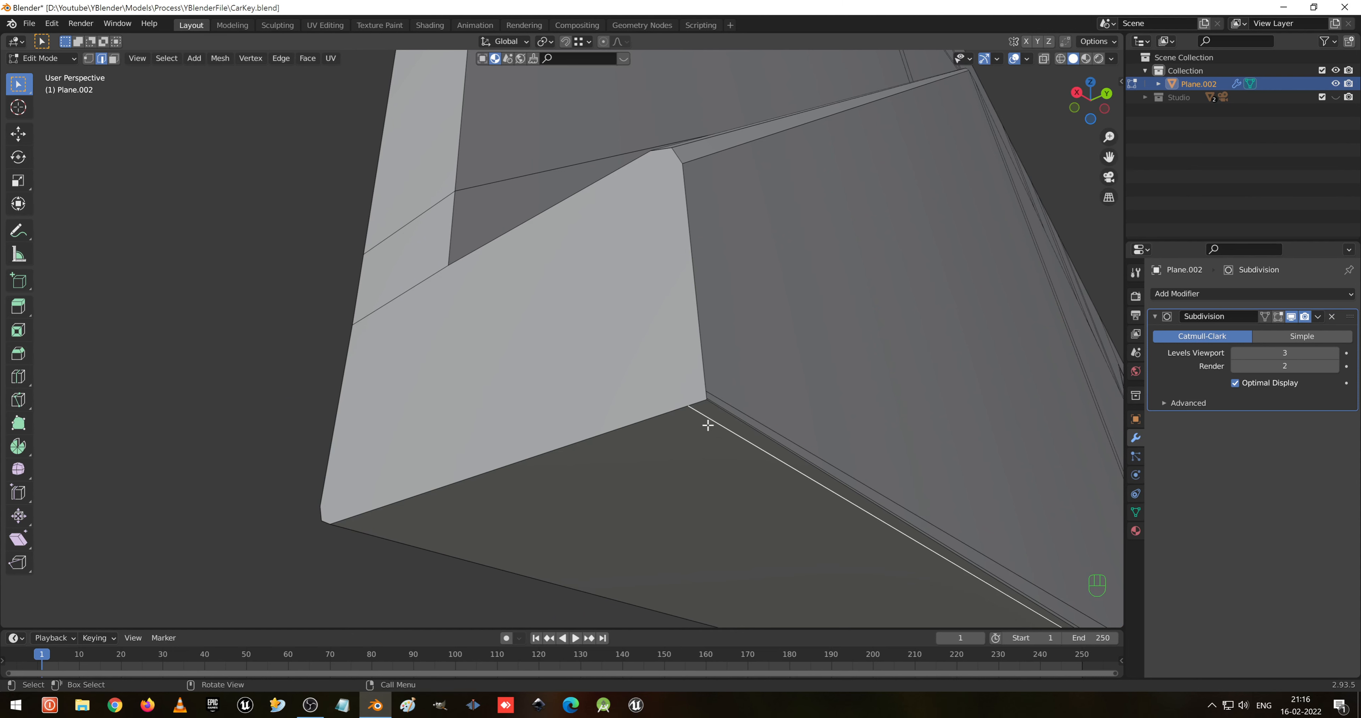
{"action": "left_click", "coordinate": [668, 388]}
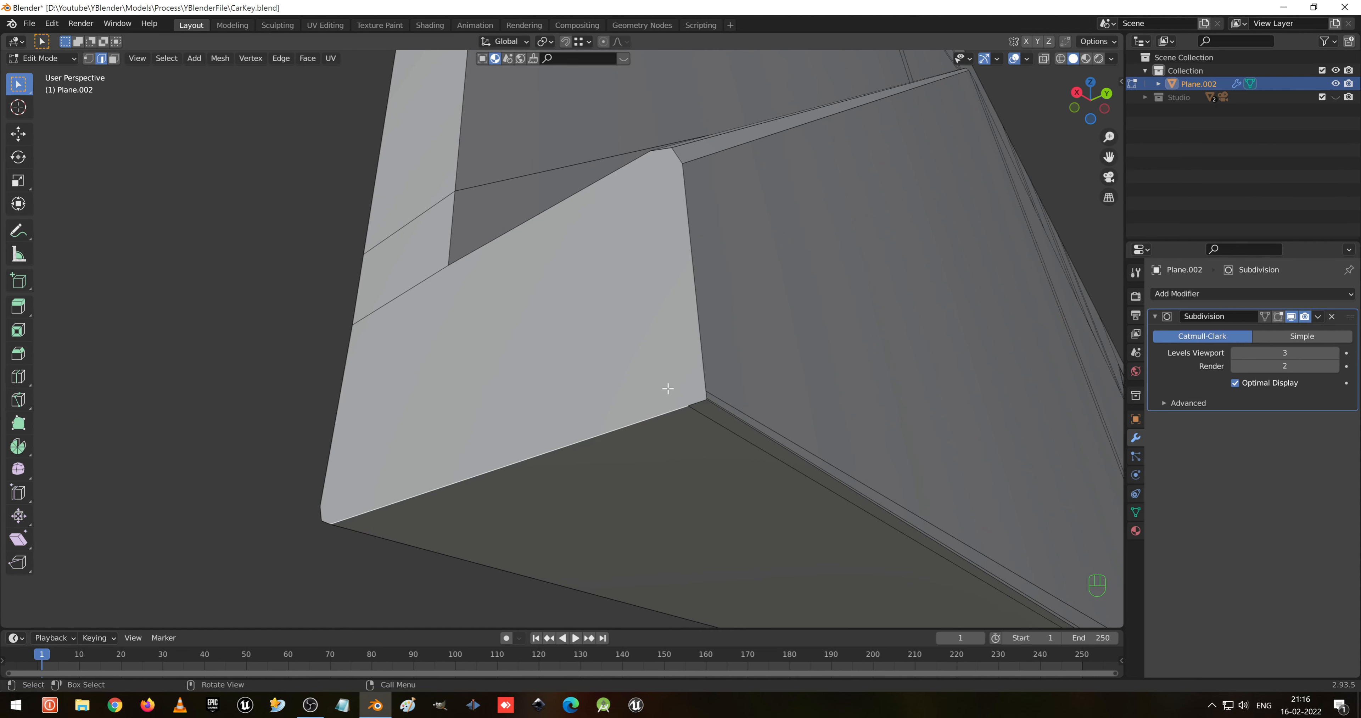
{"action": "left_click", "coordinate": [667, 388]}
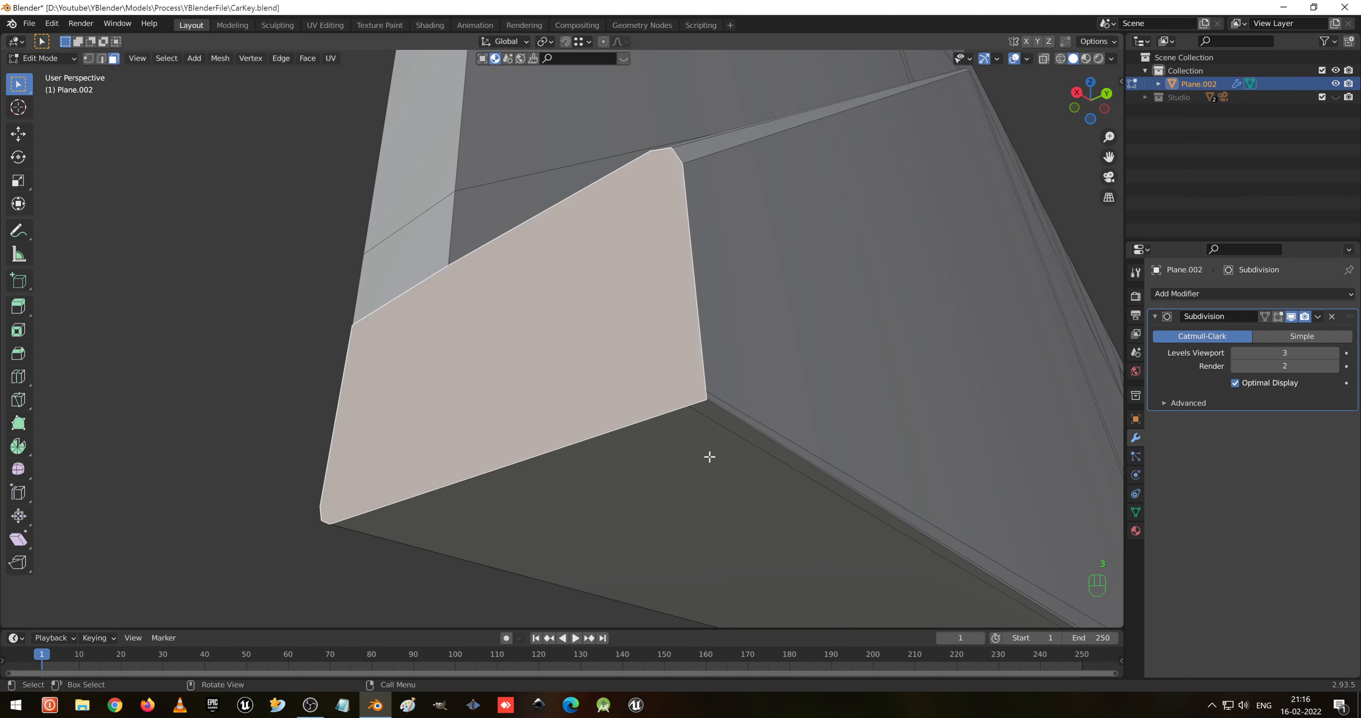
{"action": "key", "text": "x"}
{"action": "left_click", "coordinate": [758, 505]}
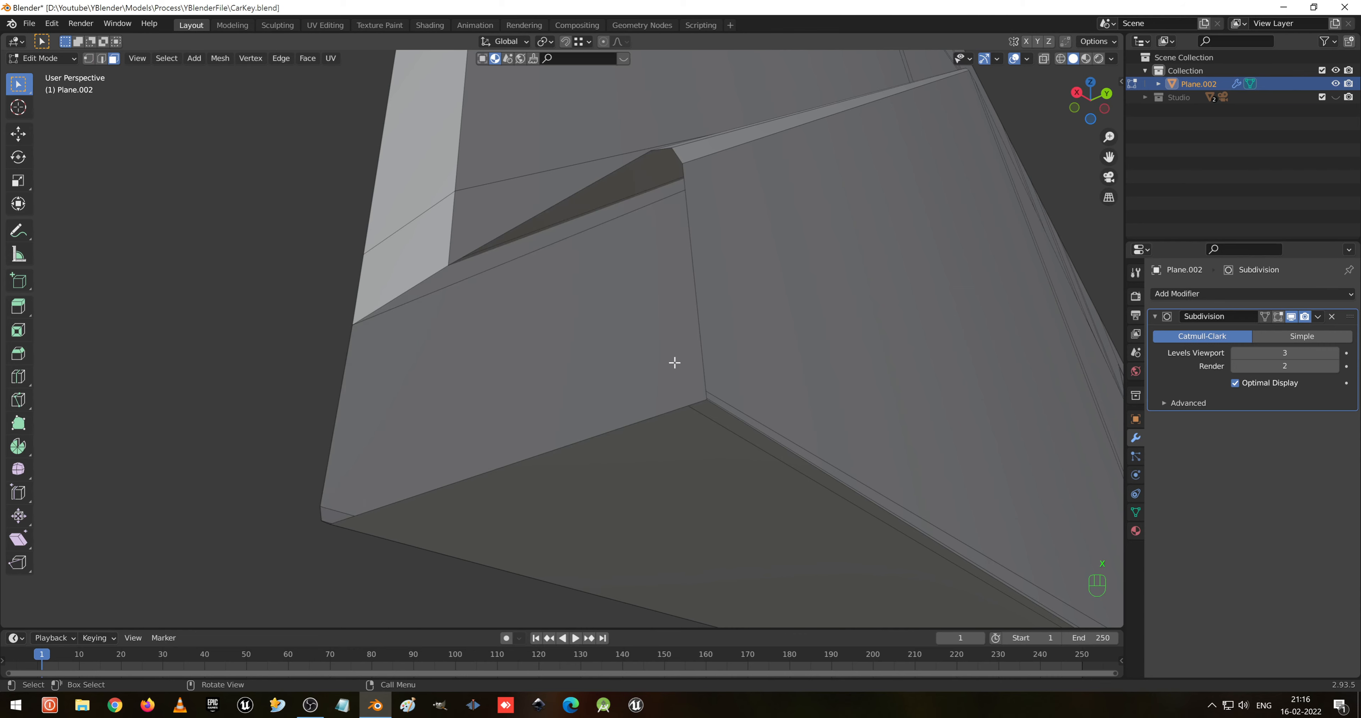
{"action": "middle_click_drag", "start_coordinate": [675, 362], "coordinate": [772, 385]}
{"action": "key", "text": "ctrl+z"}
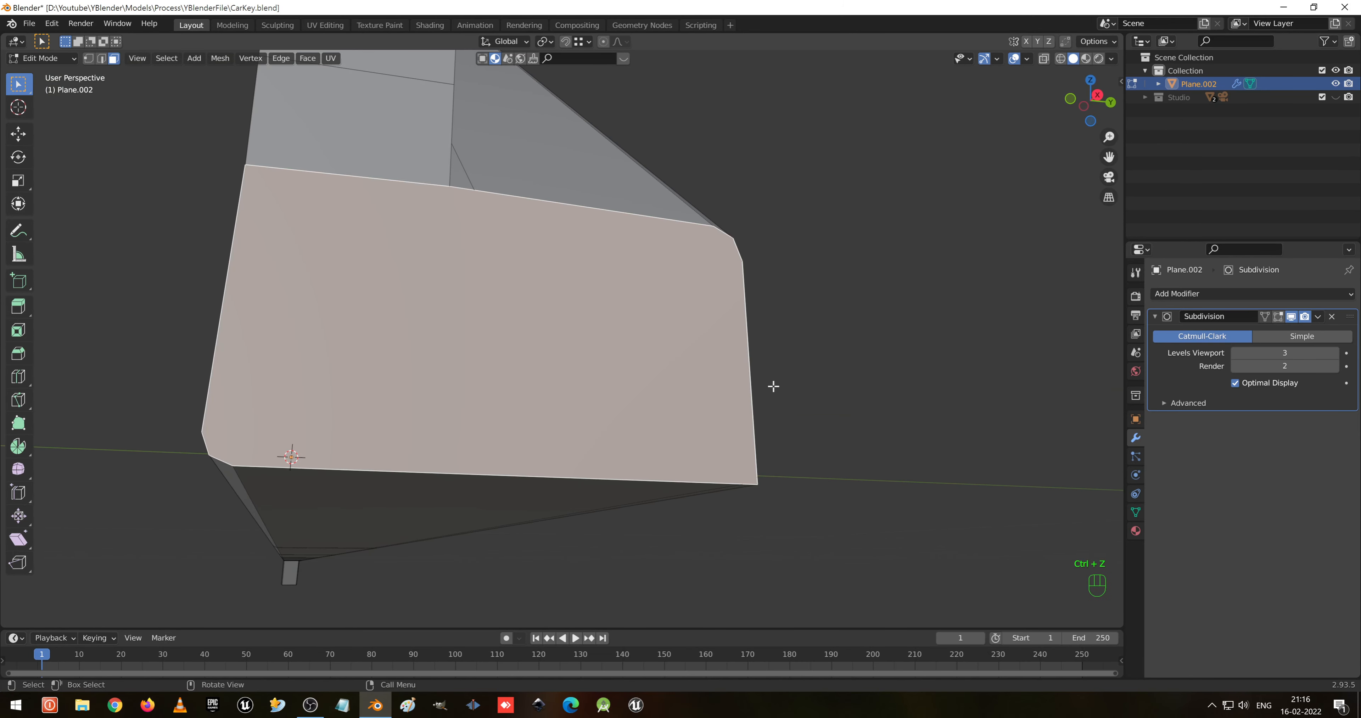
- Inset the small end face by 0.0383 cm and preview the smoothed corner
{"action": "key", "text": "i"}
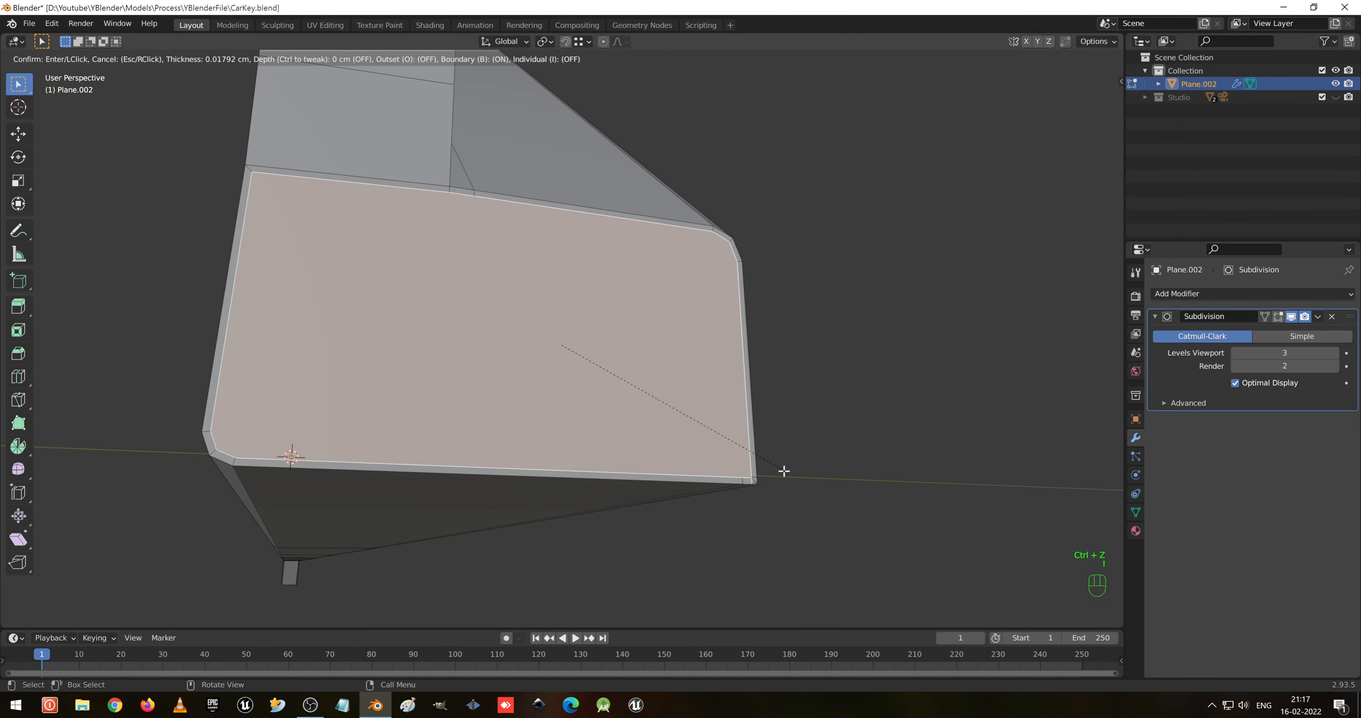
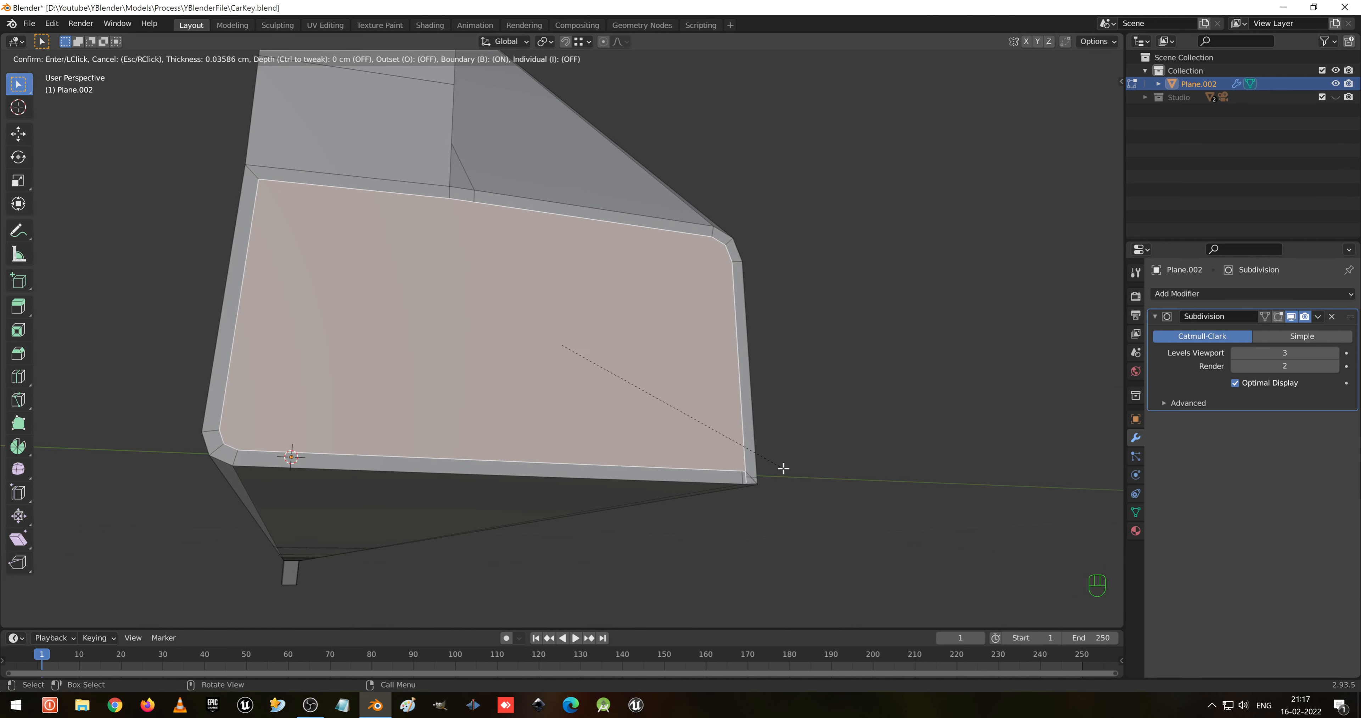
{"action": "left_click", "coordinate": [784, 469]}
{"action": "middle_click_drag", "start_coordinate": [784, 469], "coordinate": [697, 464], "text": "shift"}
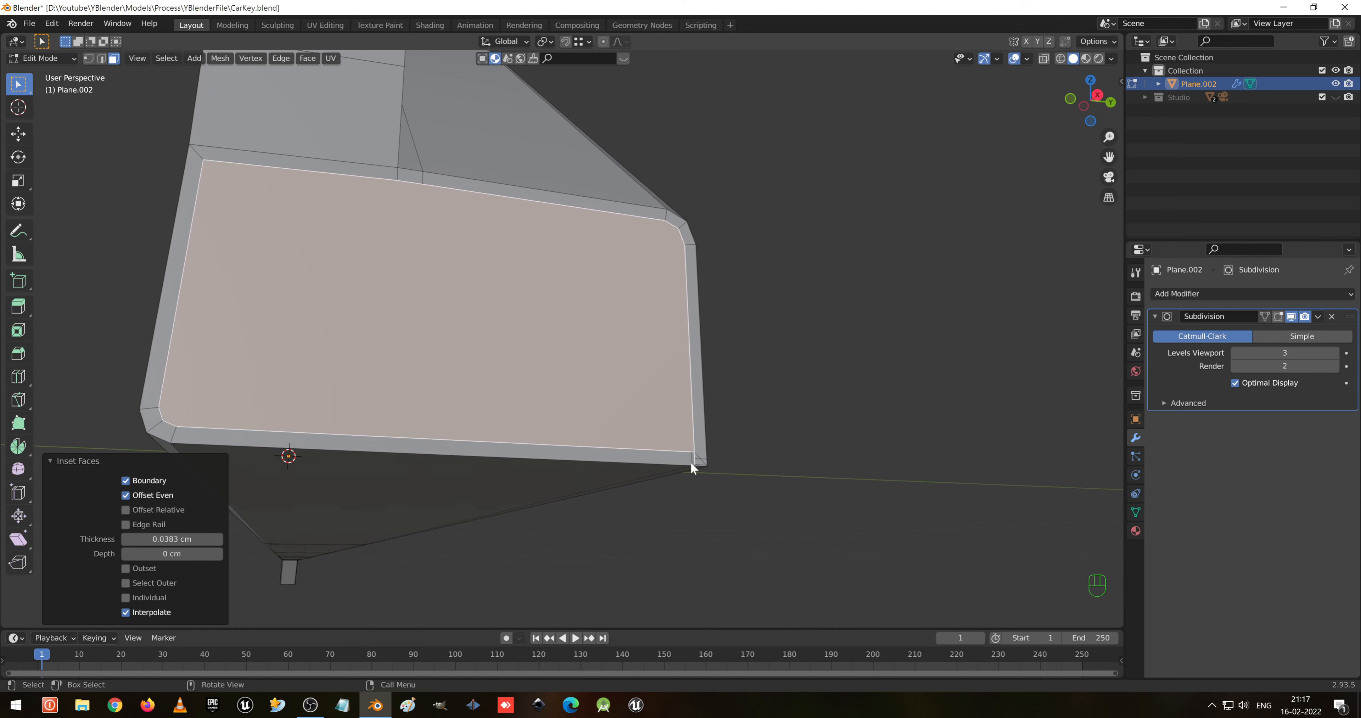
{"action": "key", "text": "Tab"}
{"action": "middle_click_drag", "start_coordinate": [673, 404], "coordinate": [691, 382]}
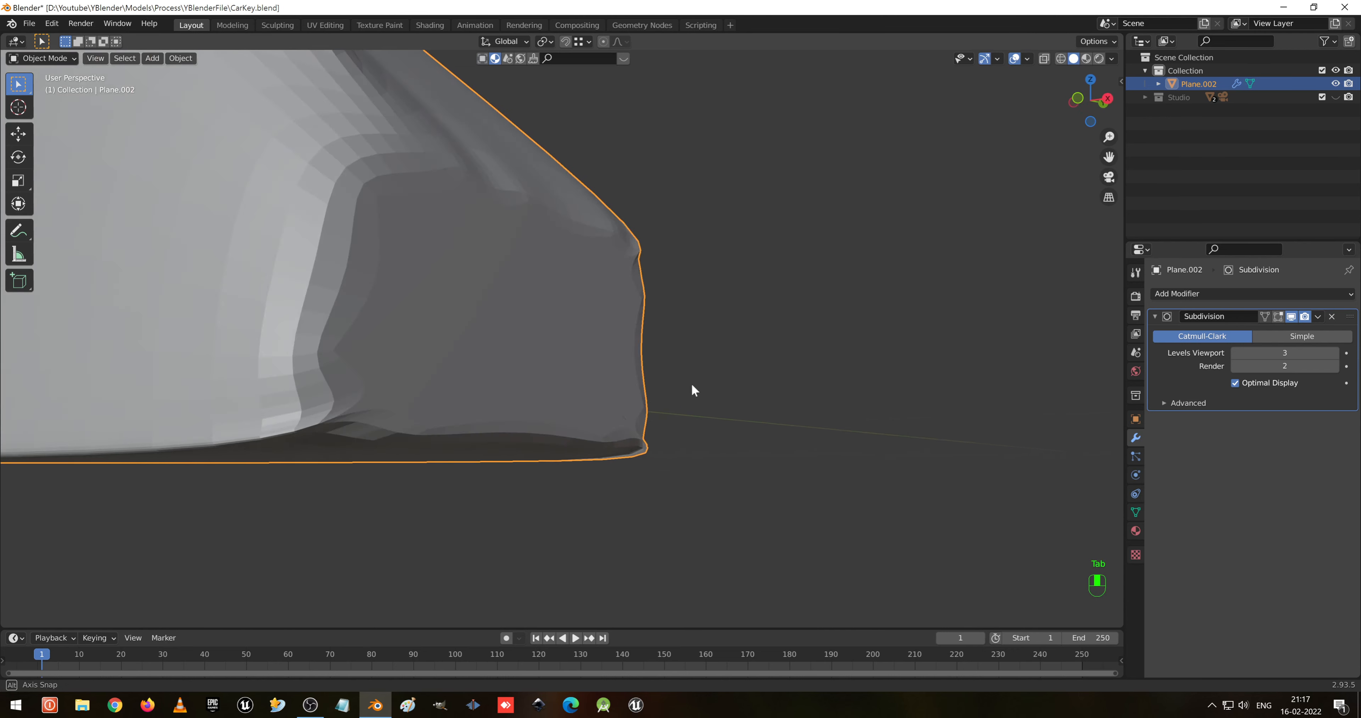
{"action": "key", "text": "Tab"}
- Add a loop cut around the inset border of the small end face and check the sharpened edge
{"action": "middle_click_drag", "start_coordinate": [557, 352], "coordinate": [283, 434]}
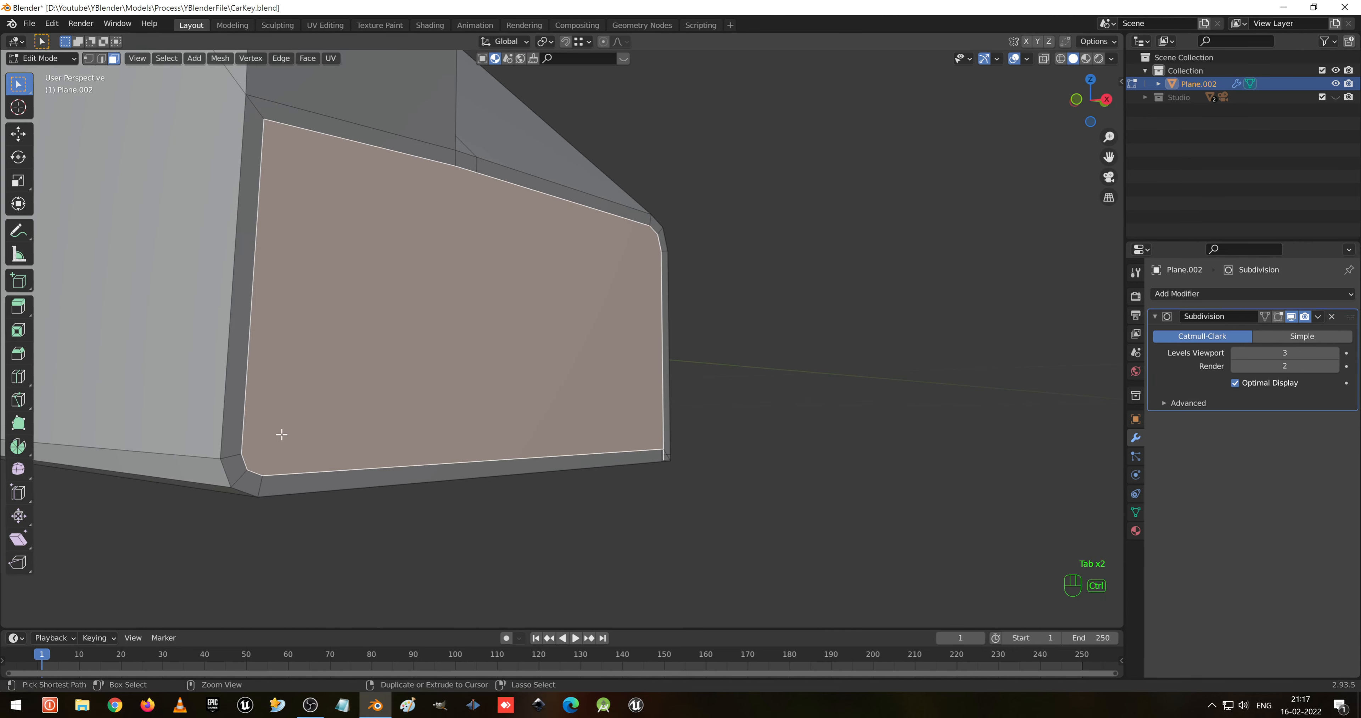
{"action": "key", "text": "ctrl+r"}
{"action": "left_click", "coordinate": [236, 456]}
{"action": "key", "text": "Tab"}
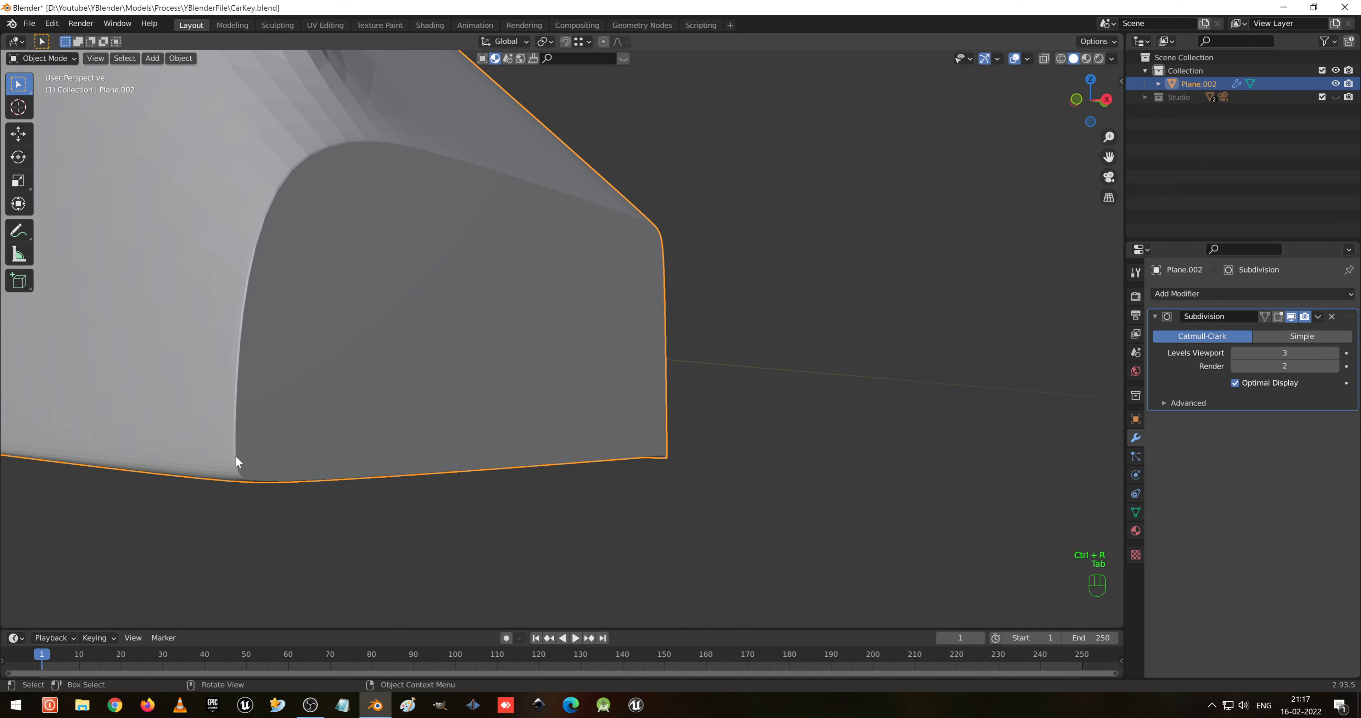
{"action": "mouse_move", "coordinate": [342, 328]}
{"action": "middle_mouse_down"}
{"action": "mouse_move", "coordinate": [371, 356]}
{"action": "mouse_move", "coordinate": [495, 356]}
{"action": "mouse_move", "coordinate": [340, 354]}
{"action": "mouse_move", "coordinate": [334, 316]}
{"action": "middle_mouse_up"}
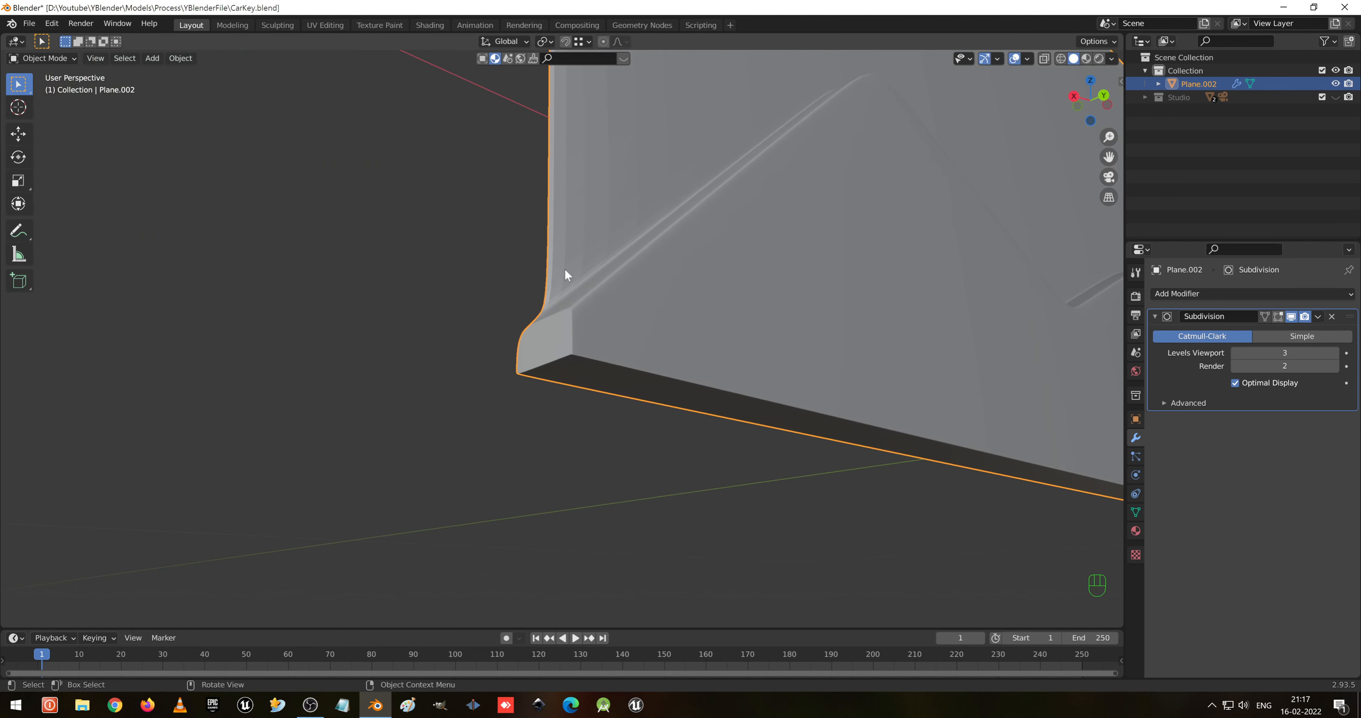
- Add a loop cut across the narrow strip above the small end face, slide it toward that face, and preview it
{"action": "scroll", "coordinate": [576, 324], "scroll_direction": "up", "scroll_amount": 6}
{"action": "middle_click_drag", "start_coordinate": [581, 328], "coordinate": [365, 401]}
{"action": "key", "text": "Tab"}
{"action": "scroll", "coordinate": [453, 410], "scroll_direction": "up", "scroll_amount": 5}
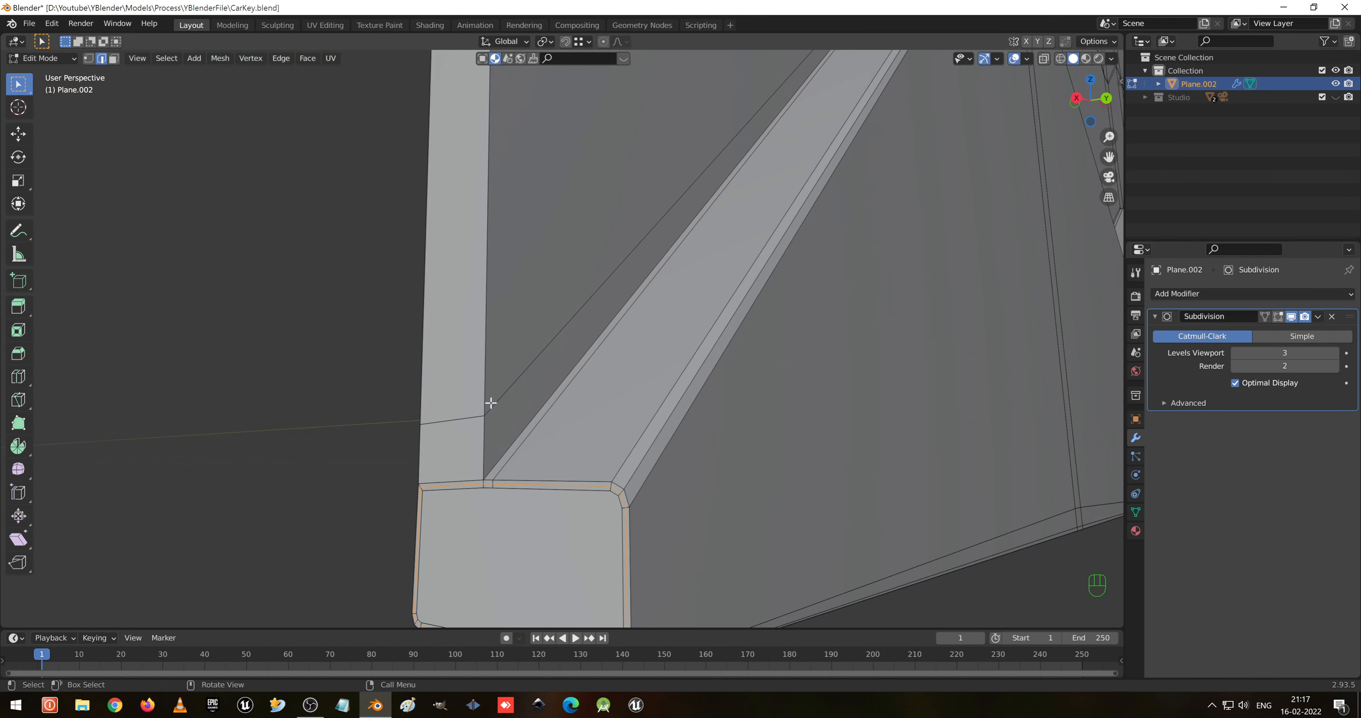
{"action": "key", "text": "ctrl+r"}
{"action": "left_click", "coordinate": [436, 476]}
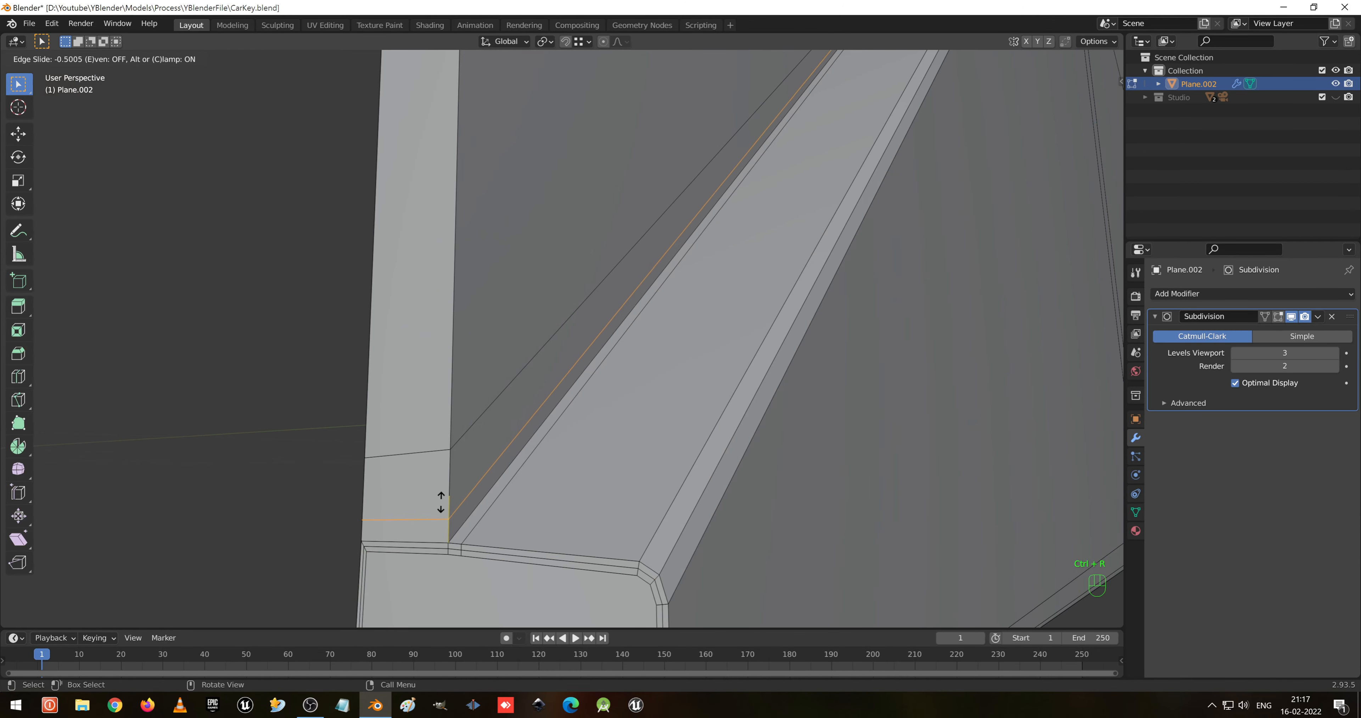
{"action": "left_click", "coordinate": [443, 523]}
{"action": "key", "text": "Tab"}
{"action": "middle_click_drag", "start_coordinate": [462, 498], "coordinate": [710, 421]}
{"action": "key", "text": "Tab"}
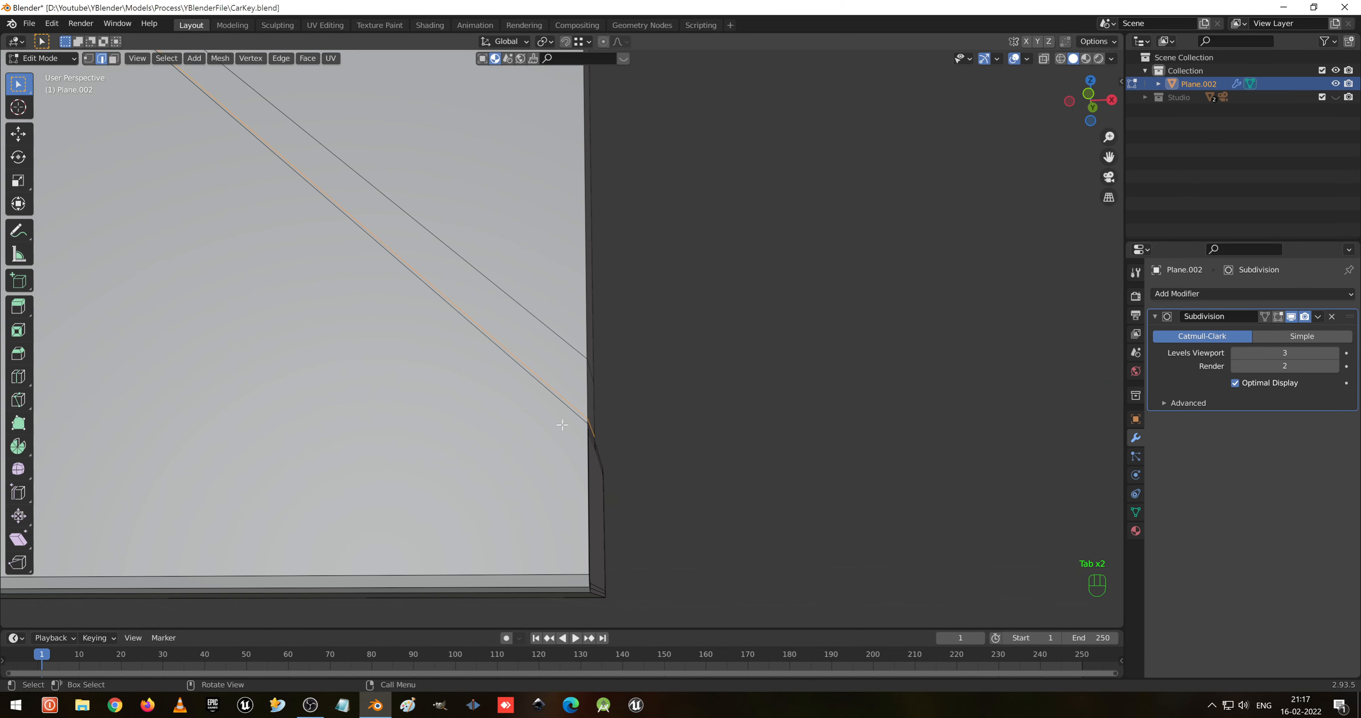
{"action": "key", "text": "Tab"}
{"action": "key", "text": "Tab"}
- Add a crosswise loop cut on the flat back near the head's end, slide it toward the end edge, and check the smoothing
{"action": "middle_click_drag", "start_coordinate": [559, 425], "coordinate": [515, 350]}
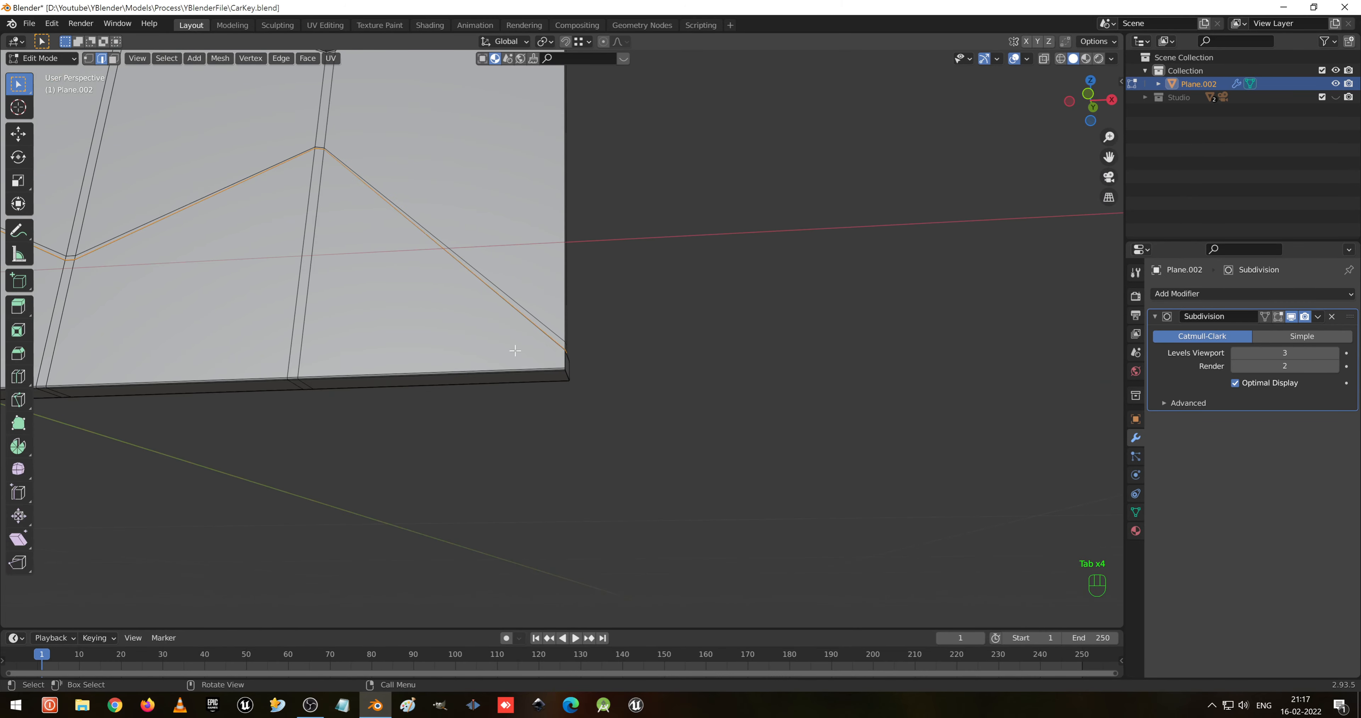
{"action": "key", "text": "ctrl+r"}
{"action": "left_click", "coordinate": [514, 368]}
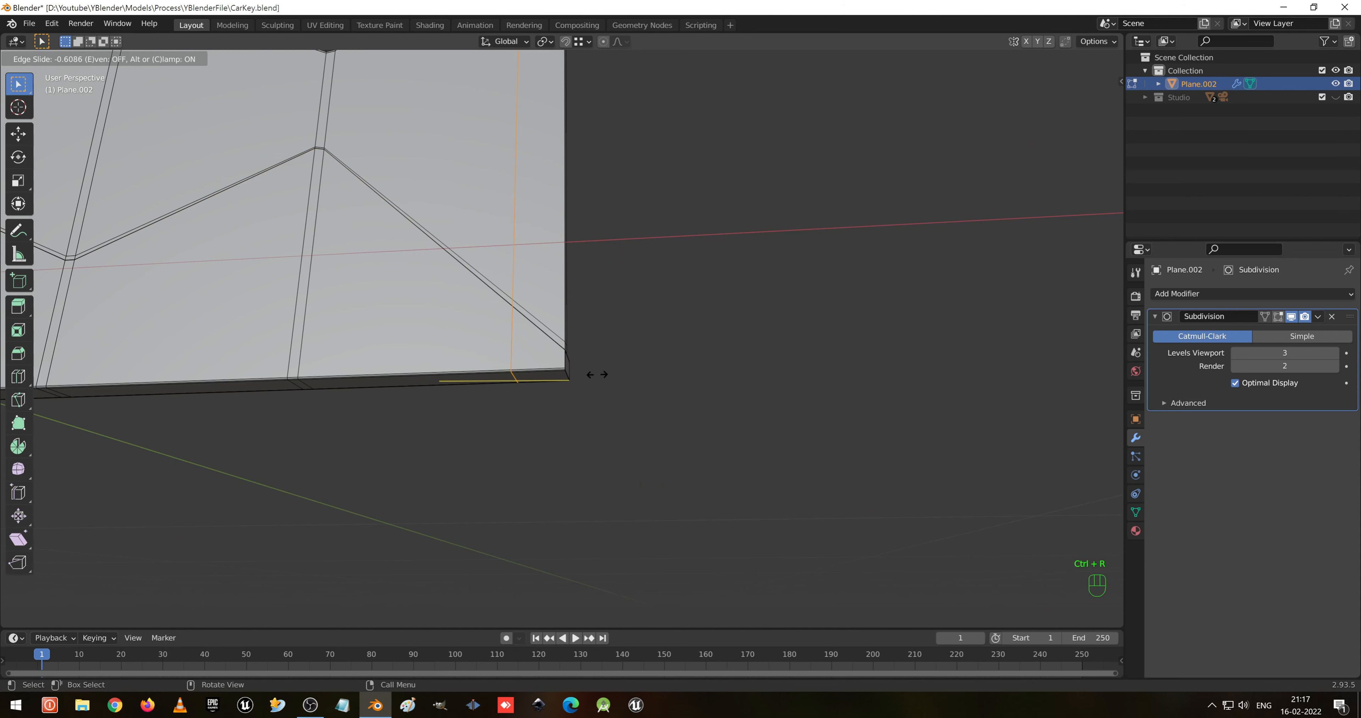
{"action": "left_click", "coordinate": [641, 368]}
{"action": "key", "text": "Tab"}
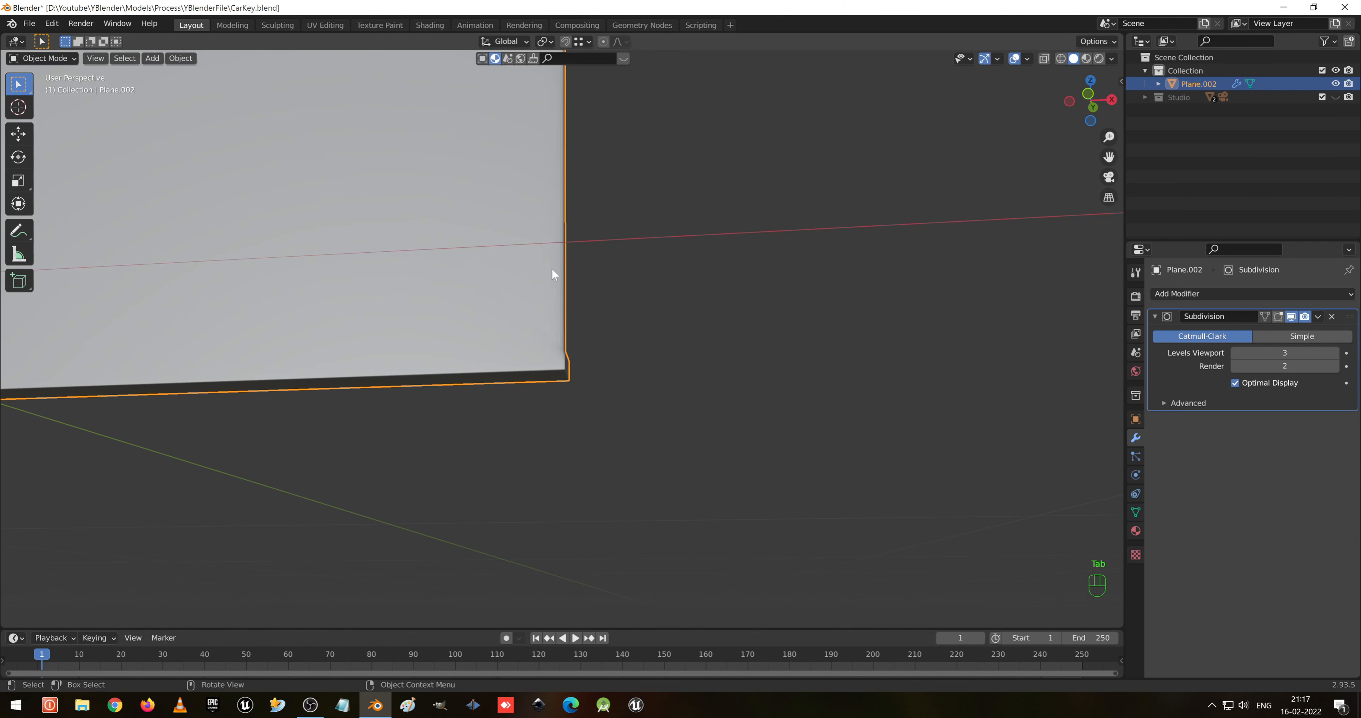
{"action": "middle_click_drag", "start_coordinate": [552, 267], "coordinate": [836, 465]}
{"action": "key", "text": "Tab"}
{"action": "middle_click_drag", "start_coordinate": [505, 515], "coordinate": [587, 426]}
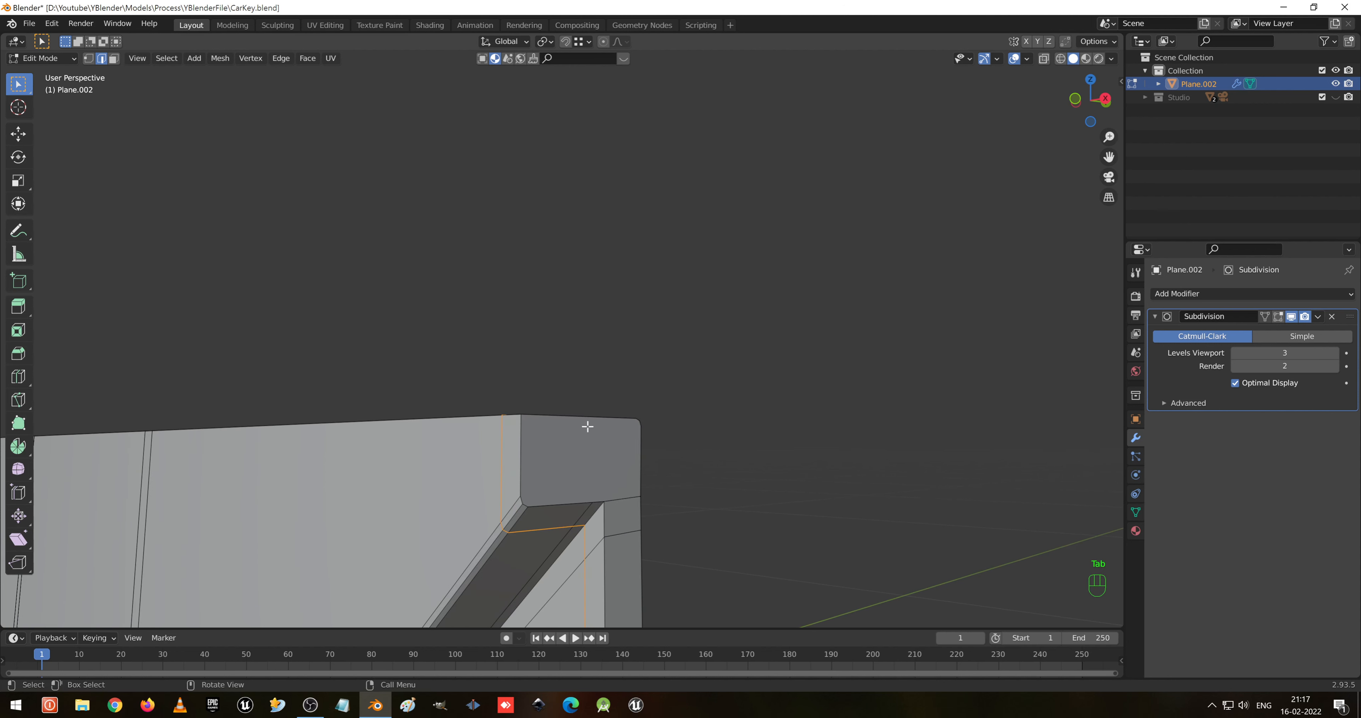
- Inset the flat end face at the blade's corner by about 0.066 cm and preview the smoothed result
{"action": "left_click", "coordinate": [596, 463]}
{"action": "middle_click_drag", "start_coordinate": [597, 464], "coordinate": [577, 431]}
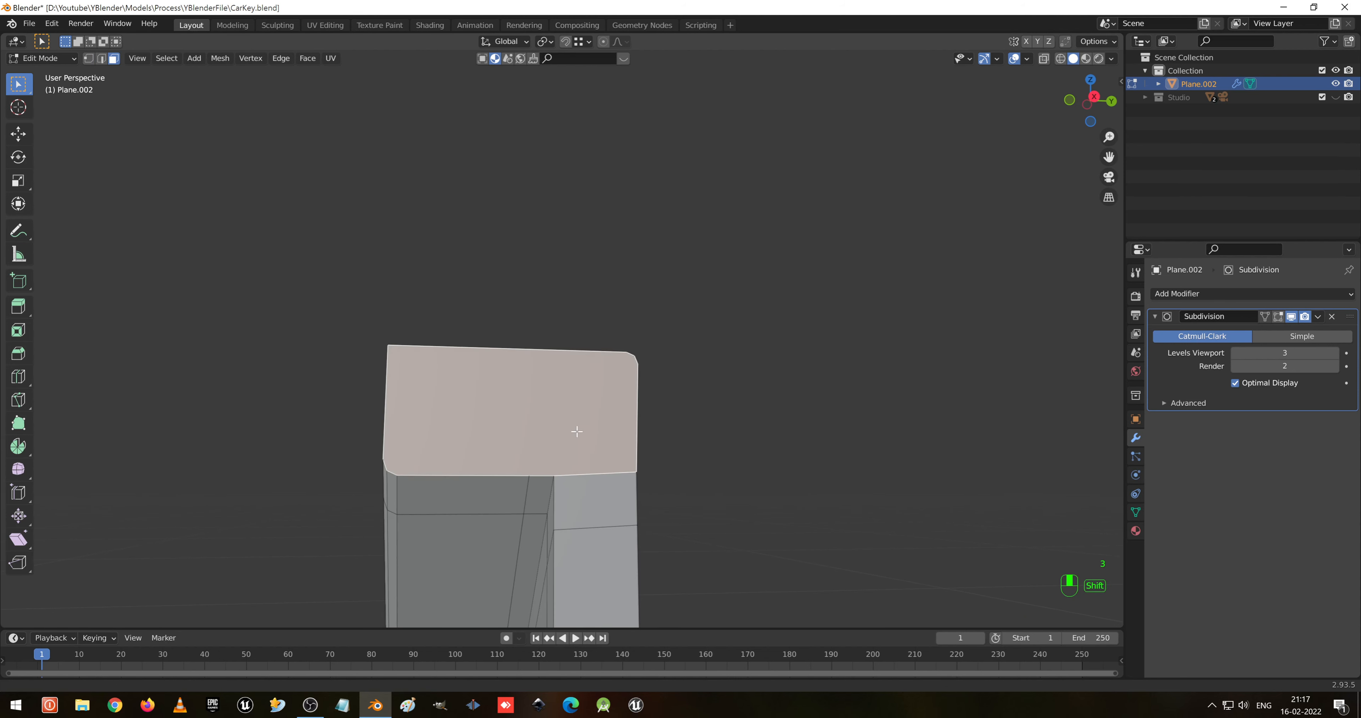
{"action": "key", "text": "i"}
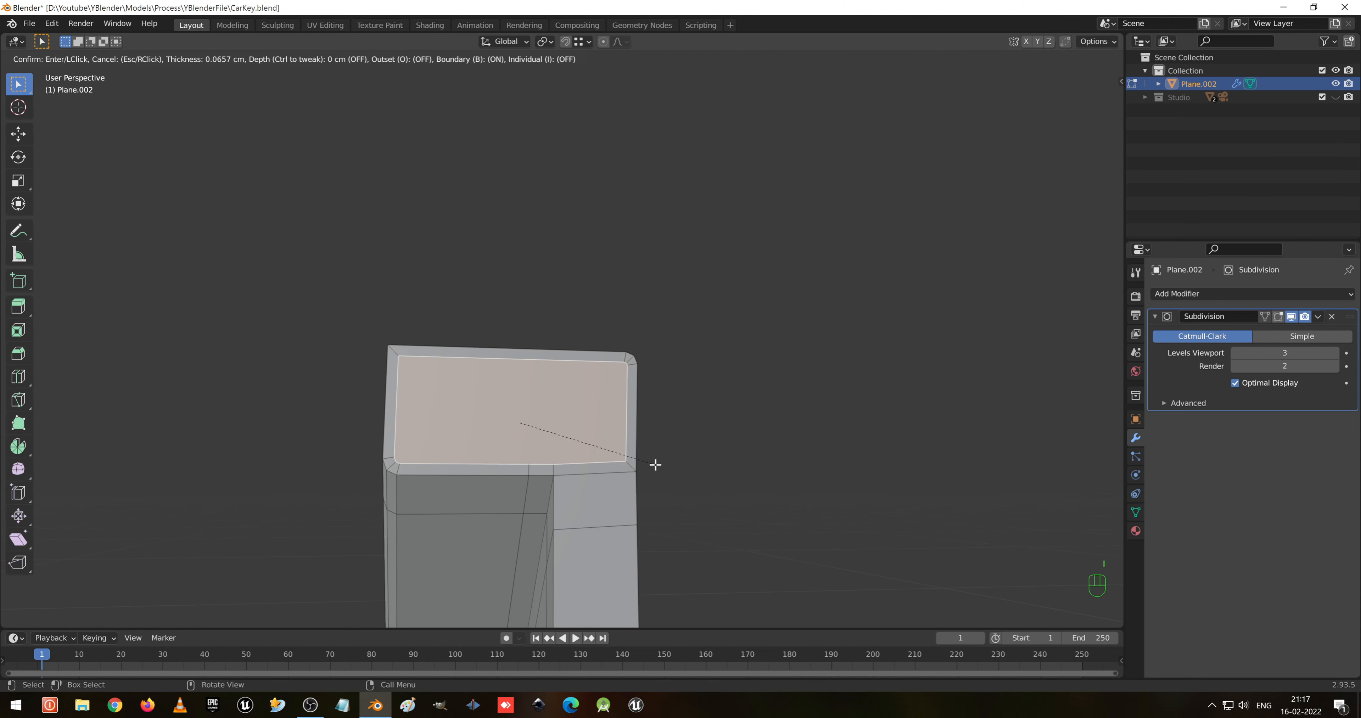
{"action": "left_click", "coordinate": [654, 464]}
{"action": "key", "text": "Tab"}
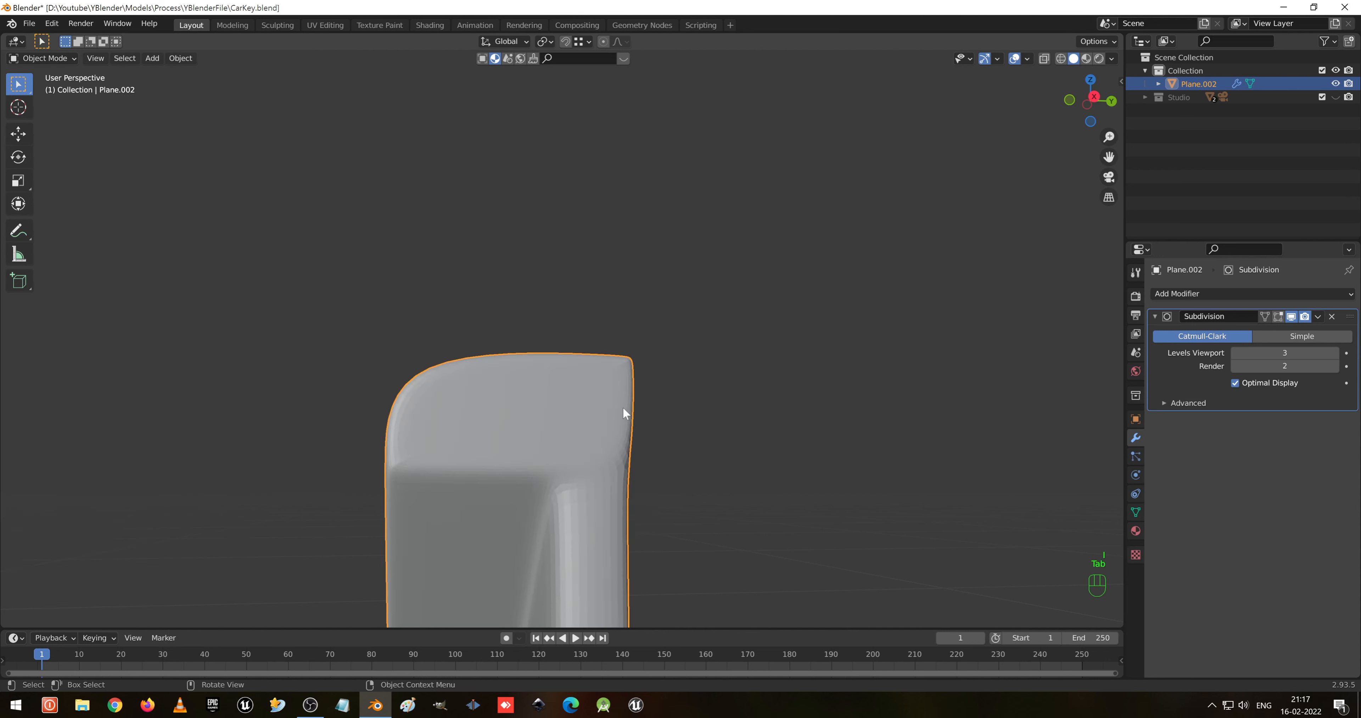
{"action": "mouse_move", "coordinate": [623, 410]}
{"action": "middle_mouse_down"}
{"action": "mouse_move", "coordinate": [580, 446]}
{"action": "mouse_move", "coordinate": [601, 461]}
{"action": "mouse_move", "coordinate": [607, 440]}
{"action": "mouse_move", "coordinate": [511, 470]}
{"action": "middle_mouse_up"}
- Add three evenly spaced lengthwise loop cuts along the blade's central strip, between the two zigzag profile lines
{"action": "key", "text": "Tab"}
{"action": "key", "text": "ctrl+r"}
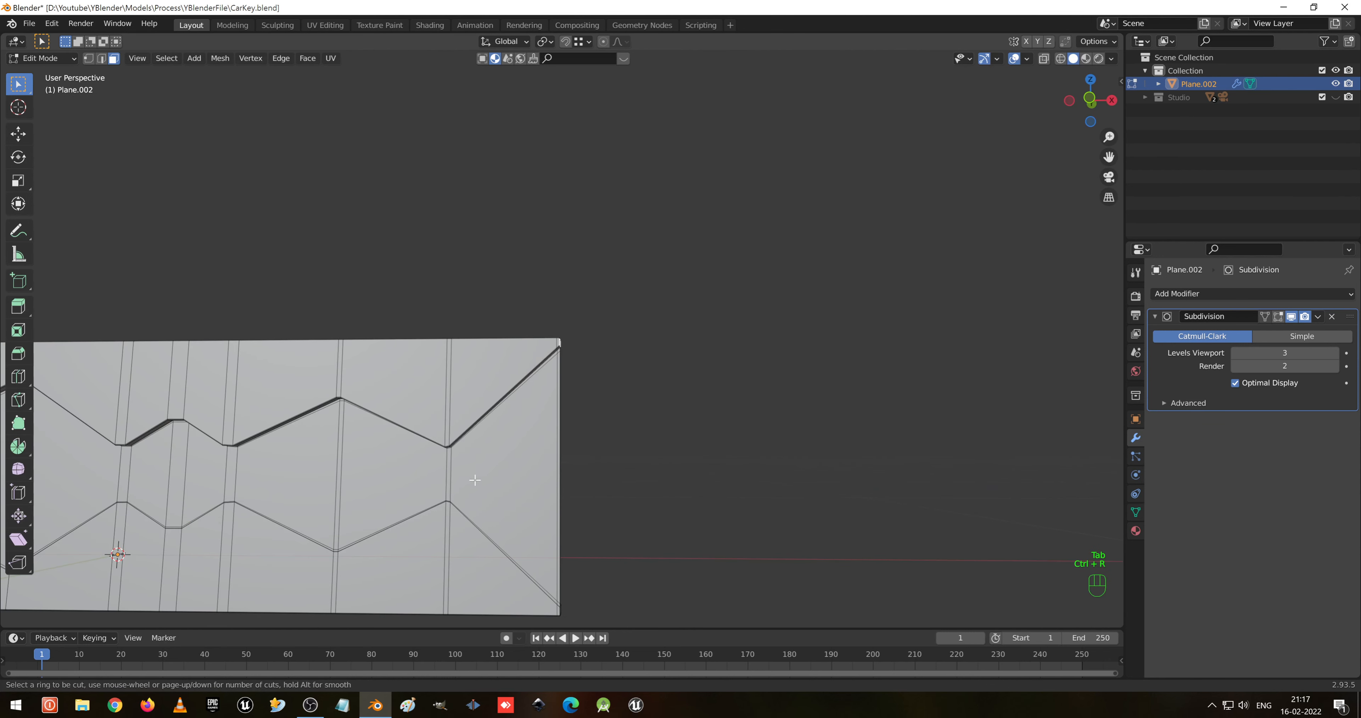
{"action": "scroll", "coordinate": [455, 476], "scroll_direction": "up", "scroll_amount": 2}
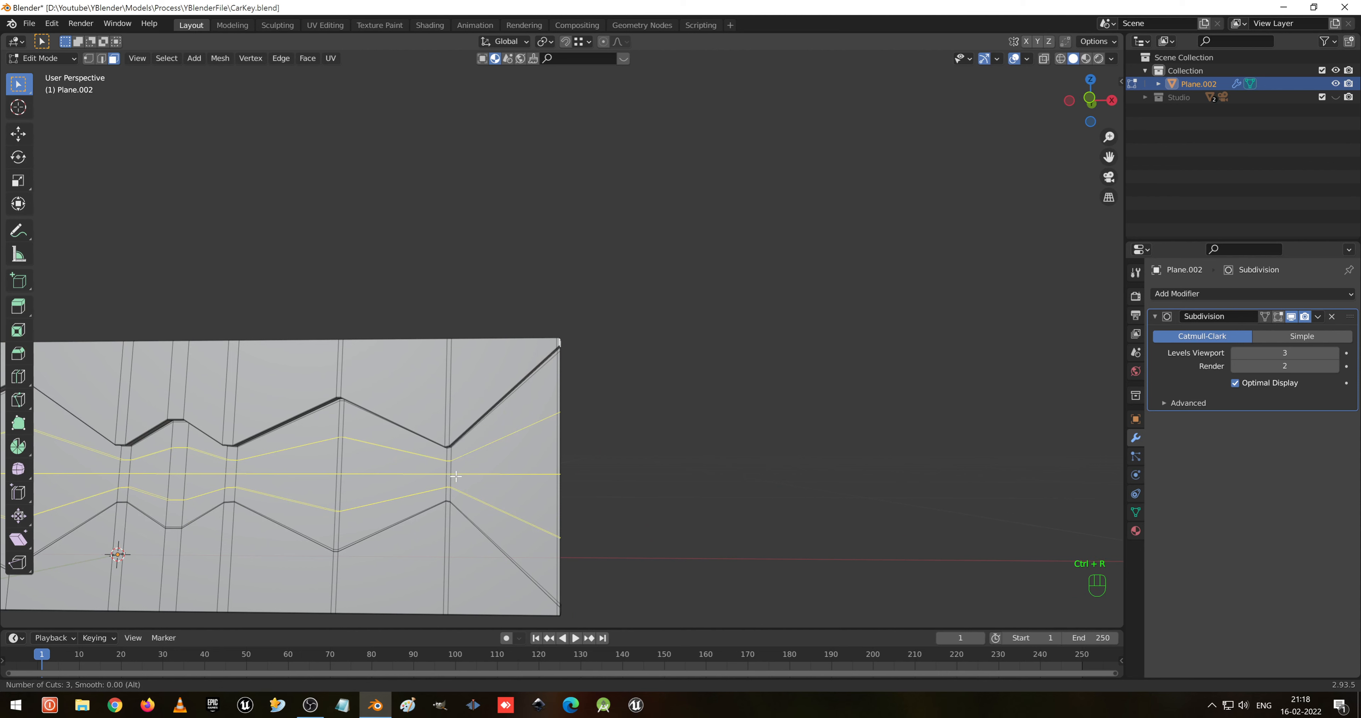
{"action": "left_click", "coordinate": [455, 475]}
{"action": "right_click", "coordinate": [455, 475]}
- Select the three new loops' end vertices at the blade tip in front wireframe view and move them outward along X
{"action": "middle_click_drag", "start_coordinate": [535, 469], "coordinate": [525, 413], "text": "shift"}
{"action": "scroll", "coordinate": [505, 449], "scroll_direction": "up", "scroll_amount": 1}
{"action": "key", "text": "KP_1"}
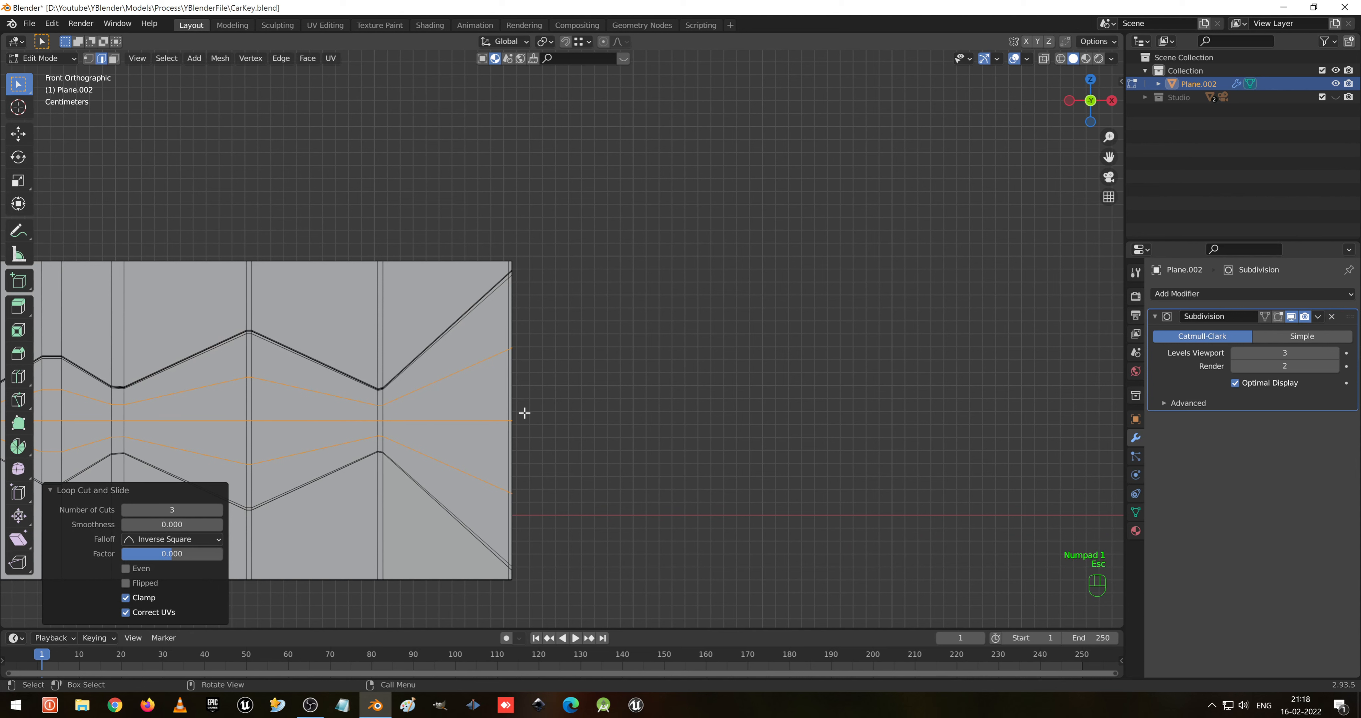
{"action": "key", "text": "shift+z"}
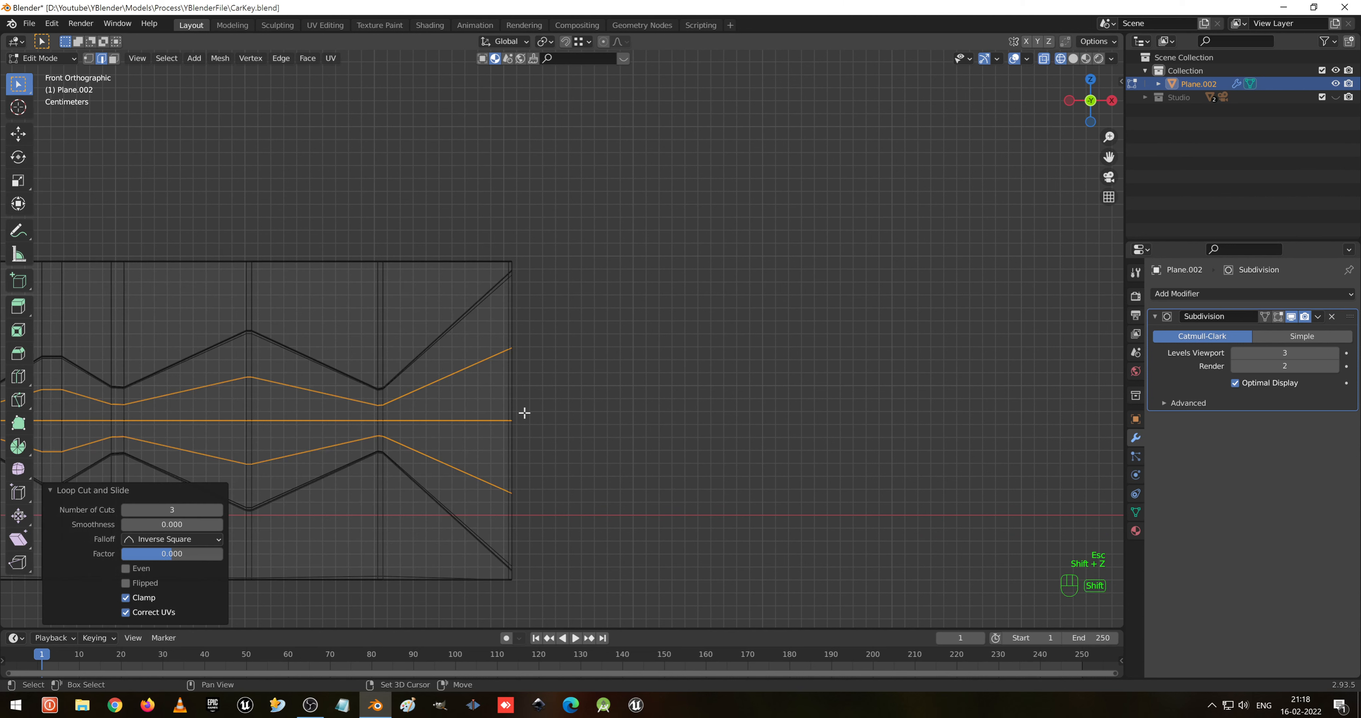
{"action": "key", "text": "1"}
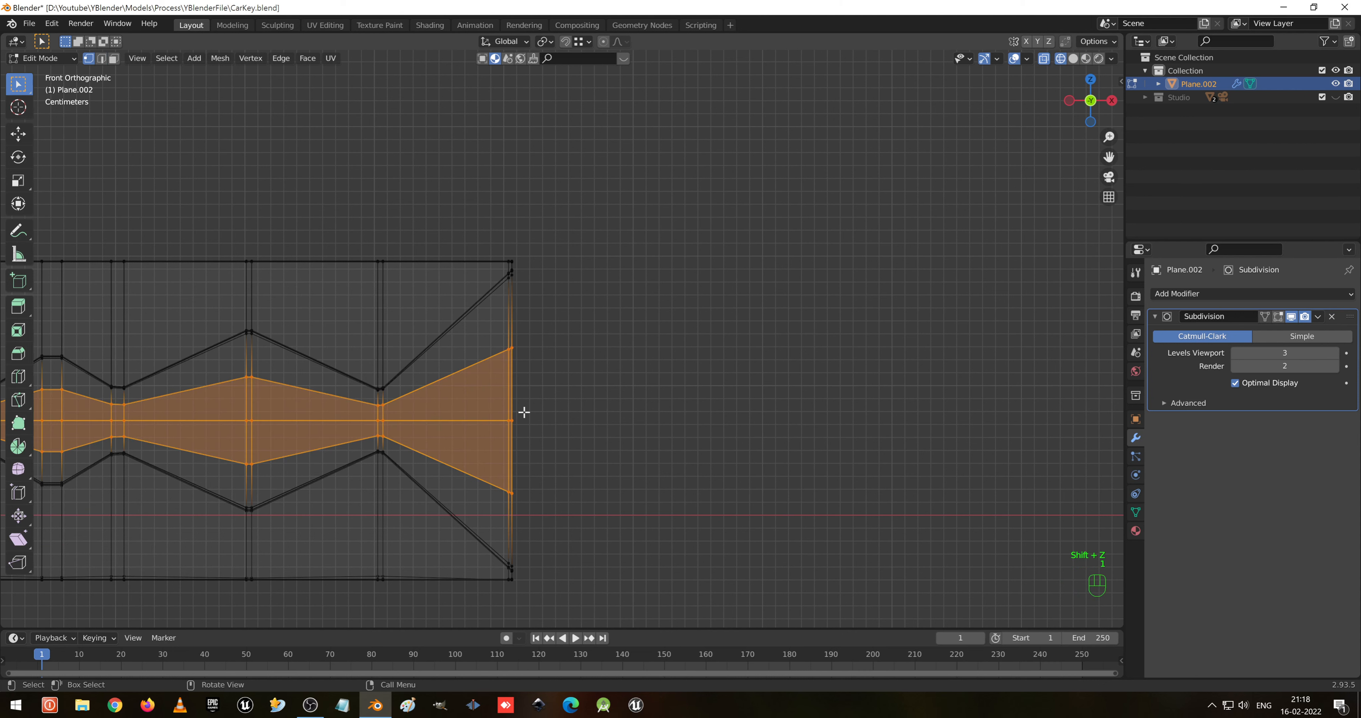
{"action": "left_click", "coordinate": [498, 369]}
{"action": "left_click_drag", "start_coordinate": [487, 412], "coordinate": [621, 483]}
{"action": "left_click_drag", "start_coordinate": [468, 334], "coordinate": [593, 507]}
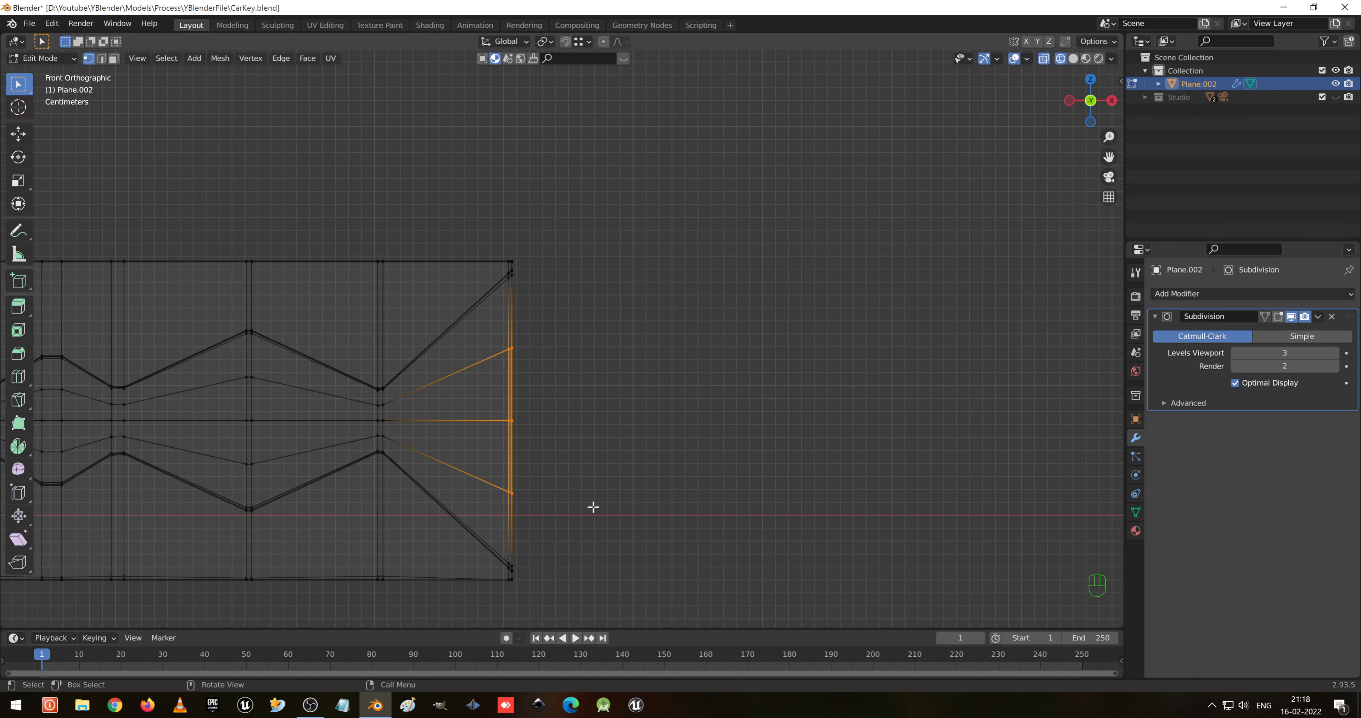
{"action": "key", "text": "g"}
{"action": "key", "text": "x"}
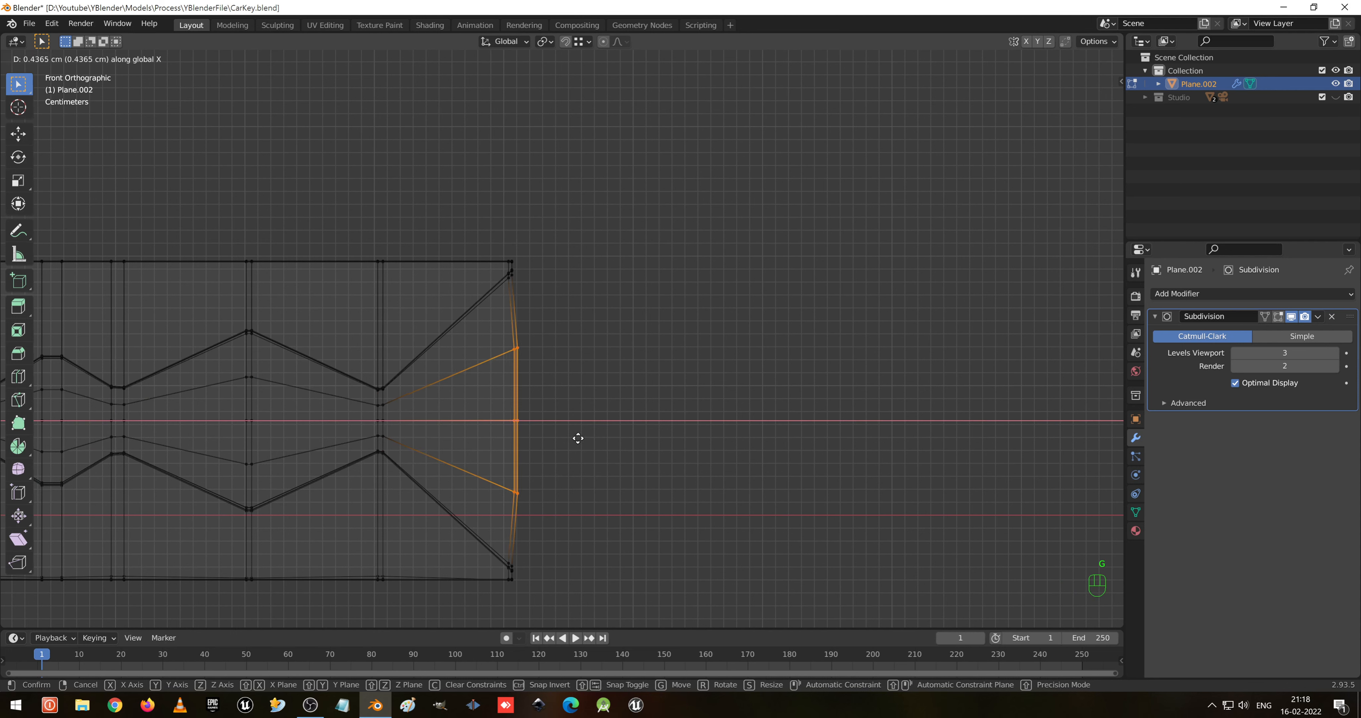
{"action": "left_click", "coordinate": [619, 438]}
- Move the tip's centre vertices farther outward along X to form a point, and preview the smoothed blade in solid shading
{"action": "left_click_drag", "start_coordinate": [532, 400], "coordinate": [607, 448]}
{"action": "key", "text": "g"}
{"action": "key", "text": "x"}
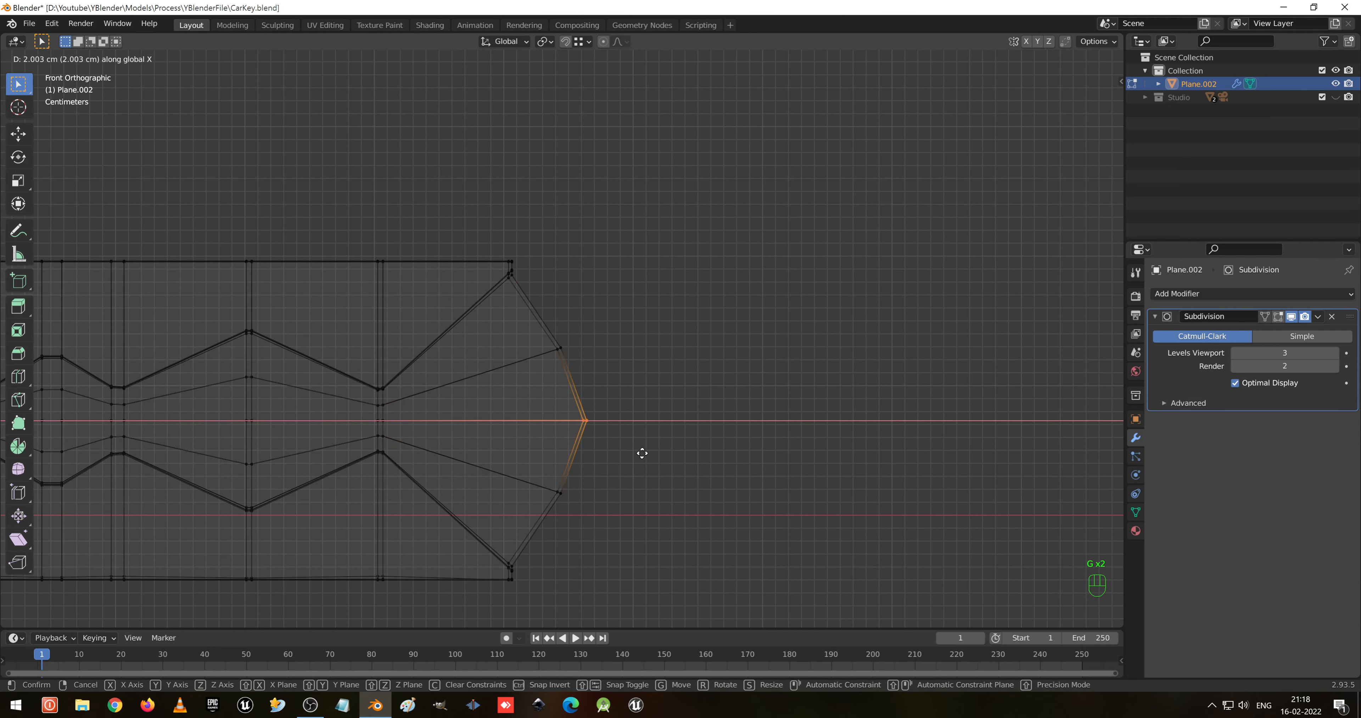
{"action": "left_click", "coordinate": [634, 452]}
{"action": "key", "text": "Tab"}
{"action": "middle_click_drag", "start_coordinate": [632, 451], "coordinate": [608, 315]}
{"action": "key", "text": "shift+z"}
{"action": "scroll", "coordinate": [554, 390], "scroll_direction": "down", "scroll_amount": 3}
{"action": "scroll", "coordinate": [608, 310], "scroll_direction": "up", "scroll_amount": 5}
- Examine the head end's smoothing and the mesh around its recessed step from several angles
{"action": "middle_click_drag", "start_coordinate": [656, 280], "coordinate": [556, 249]}
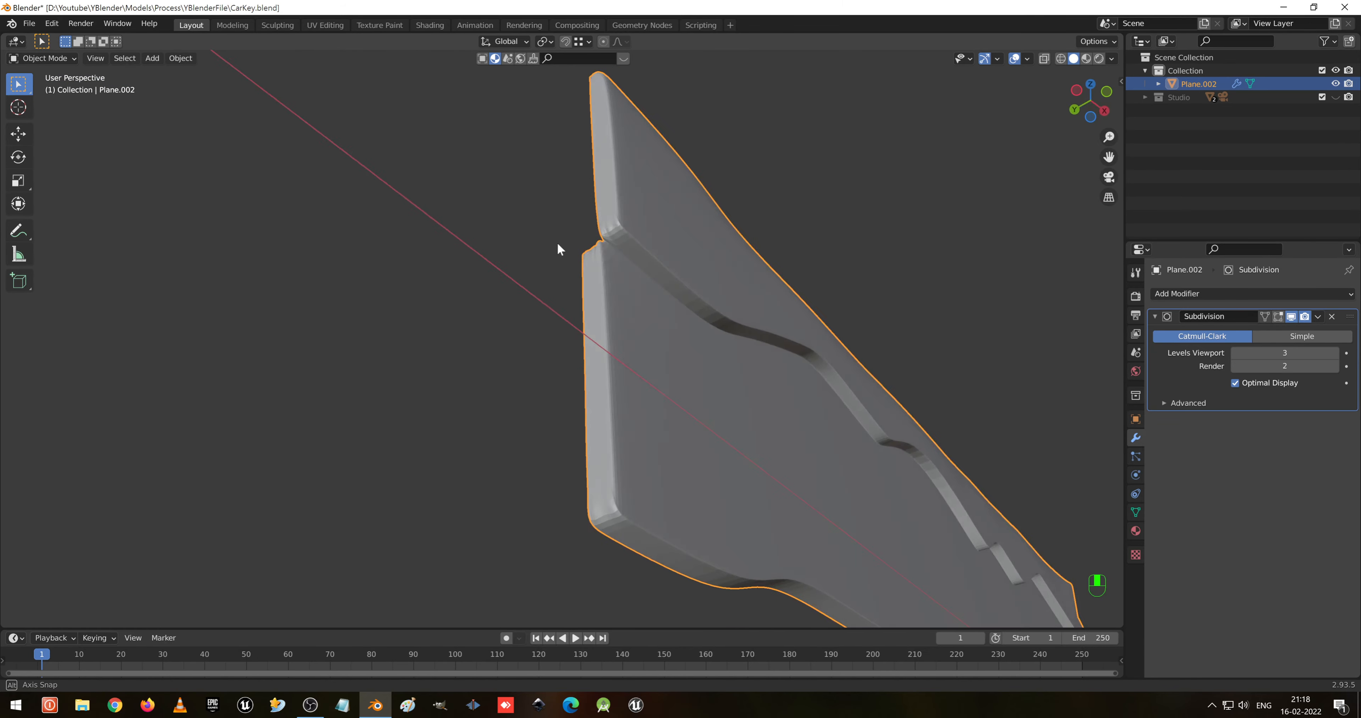
{"action": "key", "text": "Tab"}
{"action": "middle_click_drag", "start_coordinate": [587, 469], "coordinate": [630, 427]}
{"action": "key", "text": "Tab"}
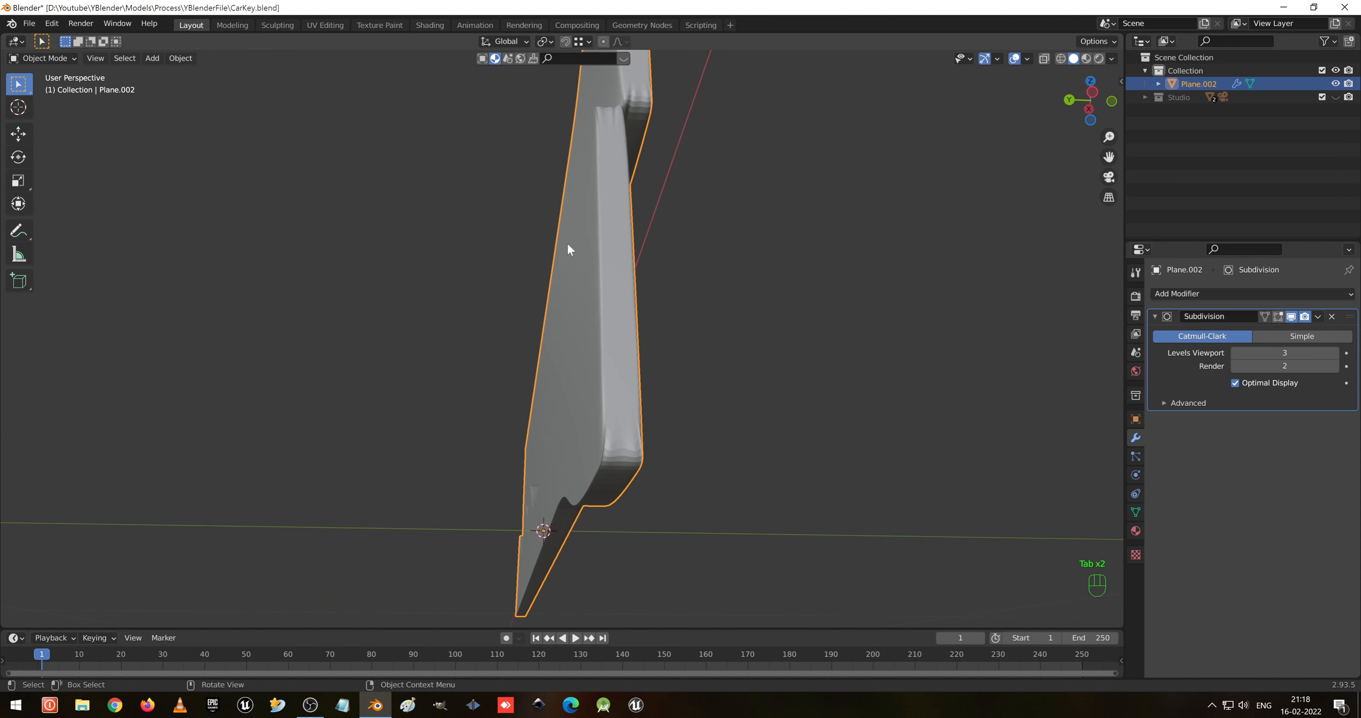
{"action": "middle_click_drag", "start_coordinate": [568, 244], "coordinate": [599, 303]}
{"action": "middle_click_drag", "start_coordinate": [778, 136], "coordinate": [679, 129], "text": "shift"}
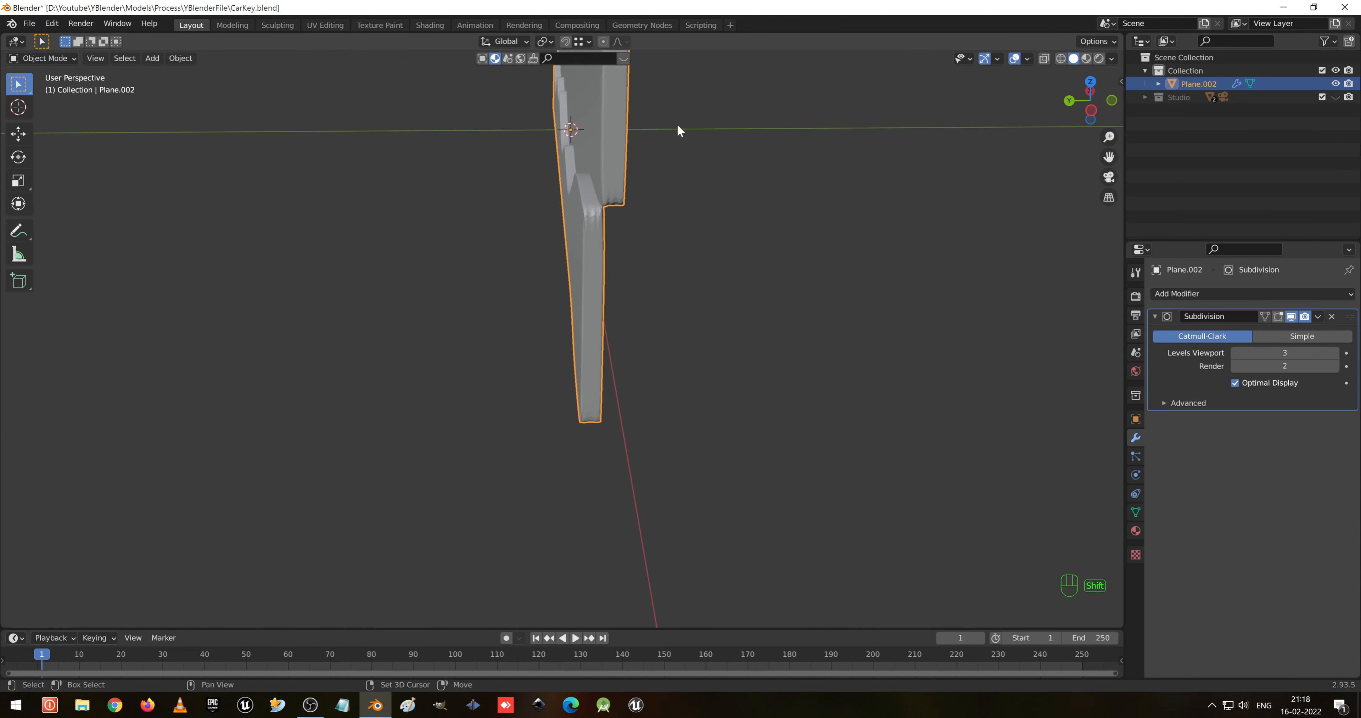
{"action": "scroll", "coordinate": [636, 330], "scroll_direction": "up", "scroll_amount": 8}
{"action": "middle_click_drag", "start_coordinate": [693, 373], "coordinate": [701, 347]}
{"action": "key", "text": "Tab"}
{"action": "scroll", "coordinate": [641, 271], "scroll_direction": "up", "scroll_amount": 4}
{"action": "middle_click_drag", "start_coordinate": [770, 200], "coordinate": [711, 269], "text": "shift"}
{"action": "middle_click_drag", "start_coordinate": [604, 292], "coordinate": [634, 299]}
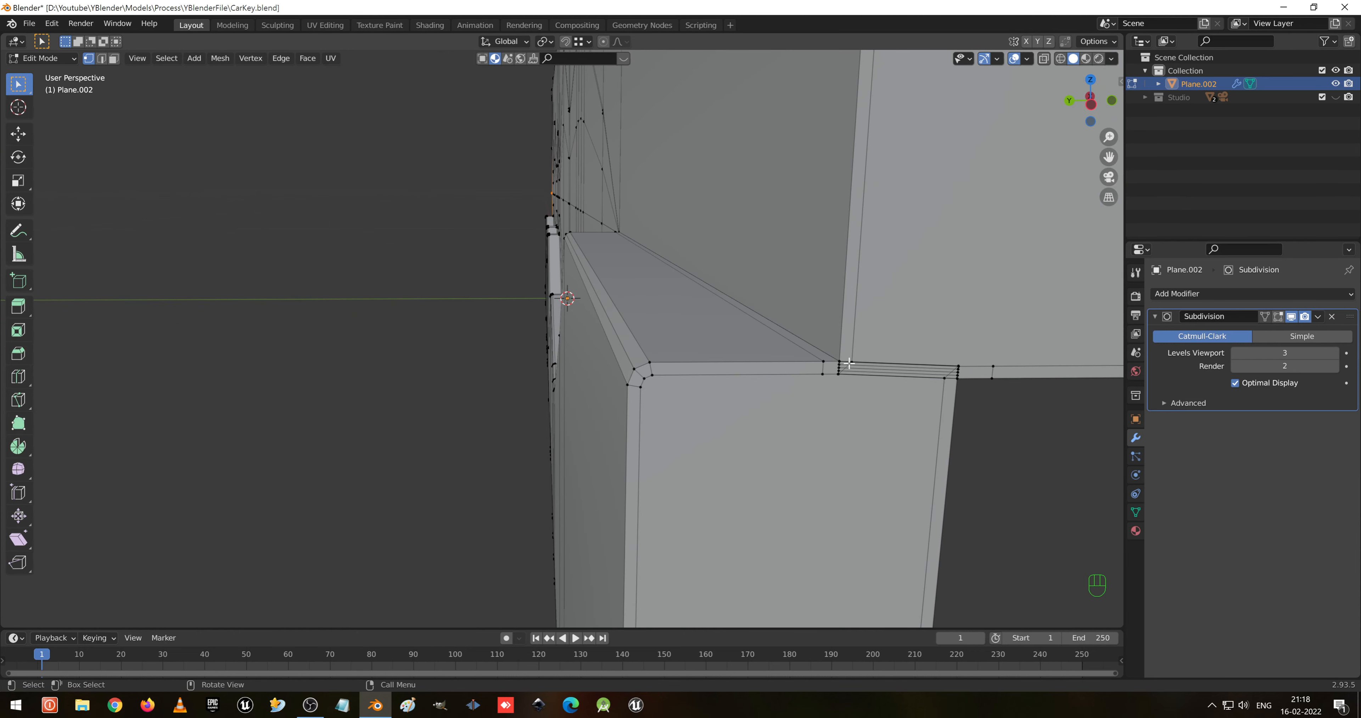
{"action": "middle_click_drag", "start_coordinate": [834, 355], "coordinate": [574, 282]}
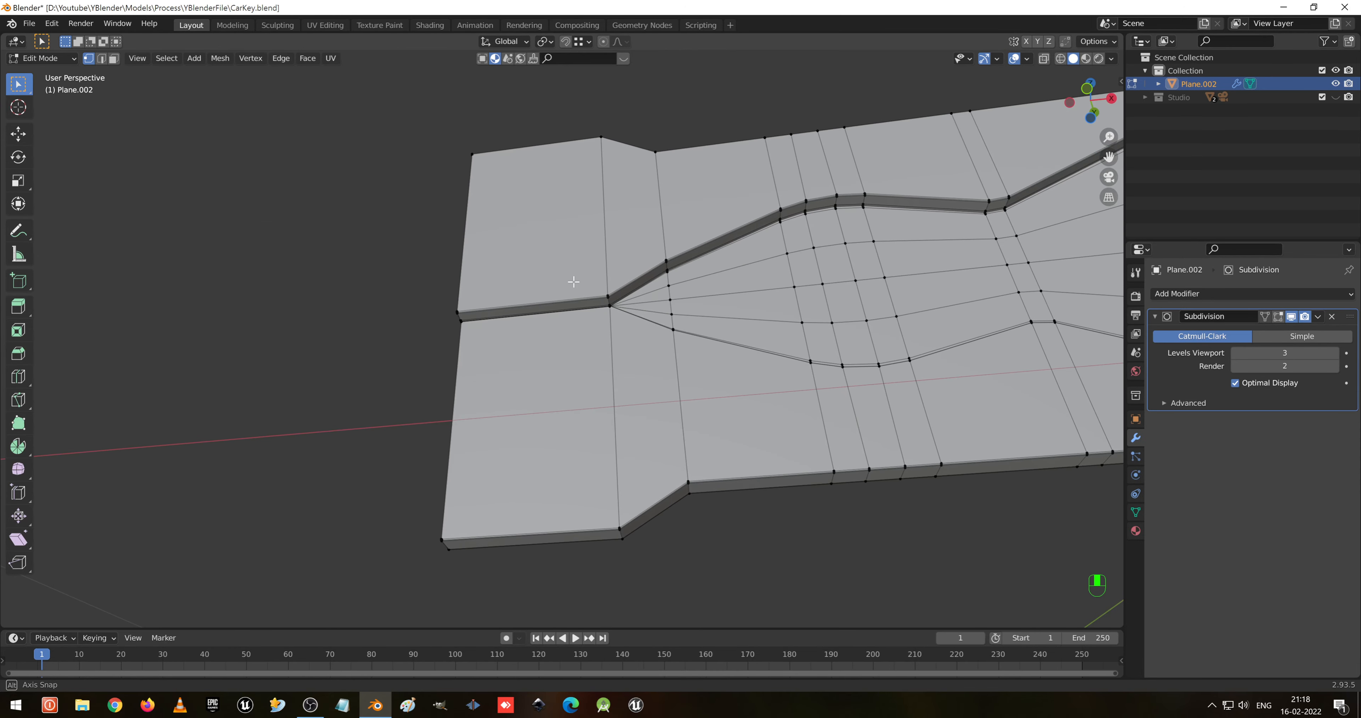
- Add a centred crosswise loop cut across the head's wide end section
{"action": "key", "text": "ctrl+r"}
{"action": "left_click", "coordinate": [528, 304]}
{"action": "right_click", "coordinate": [528, 304]}
{"action": "middle_click_drag", "start_coordinate": [528, 304], "coordinate": [540, 347]}
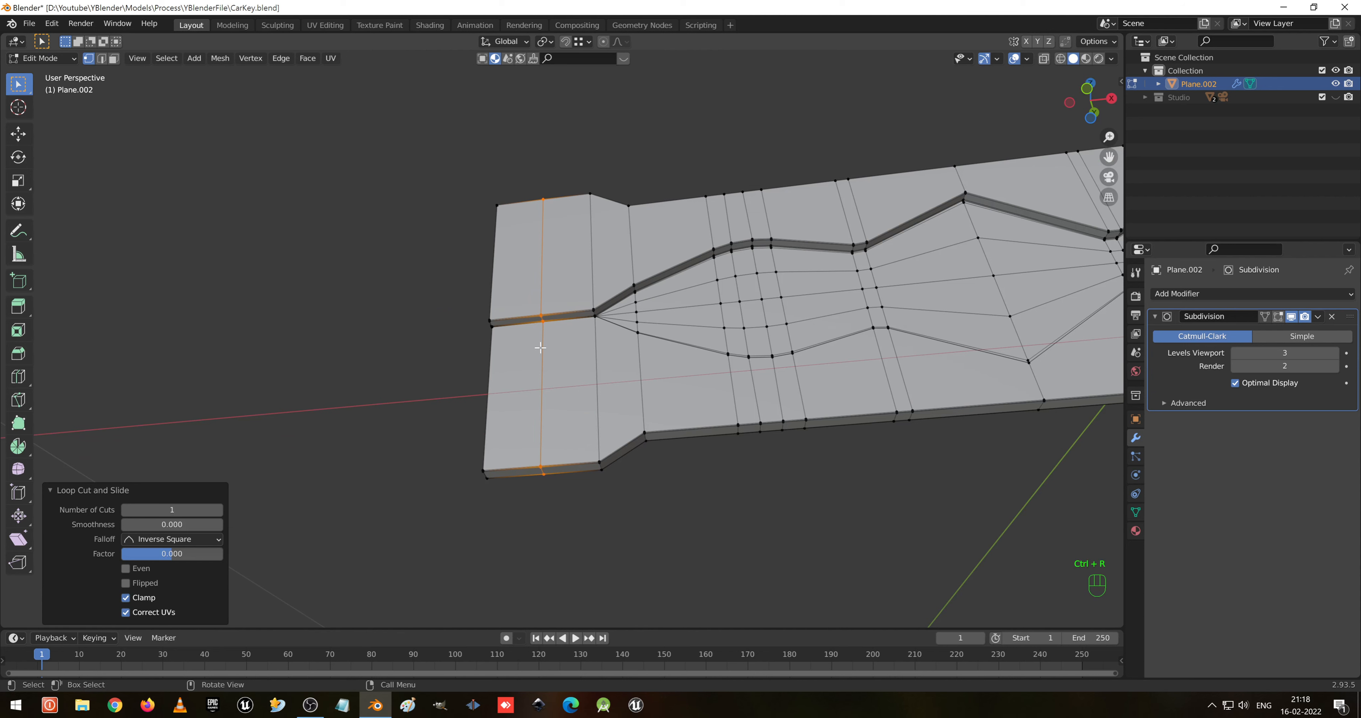
- Select all outermost vertices of the head end in front wireframe view and delete them
{"action": "key", "text": "KP_1"}
{"action": "key", "text": "shift+z"}
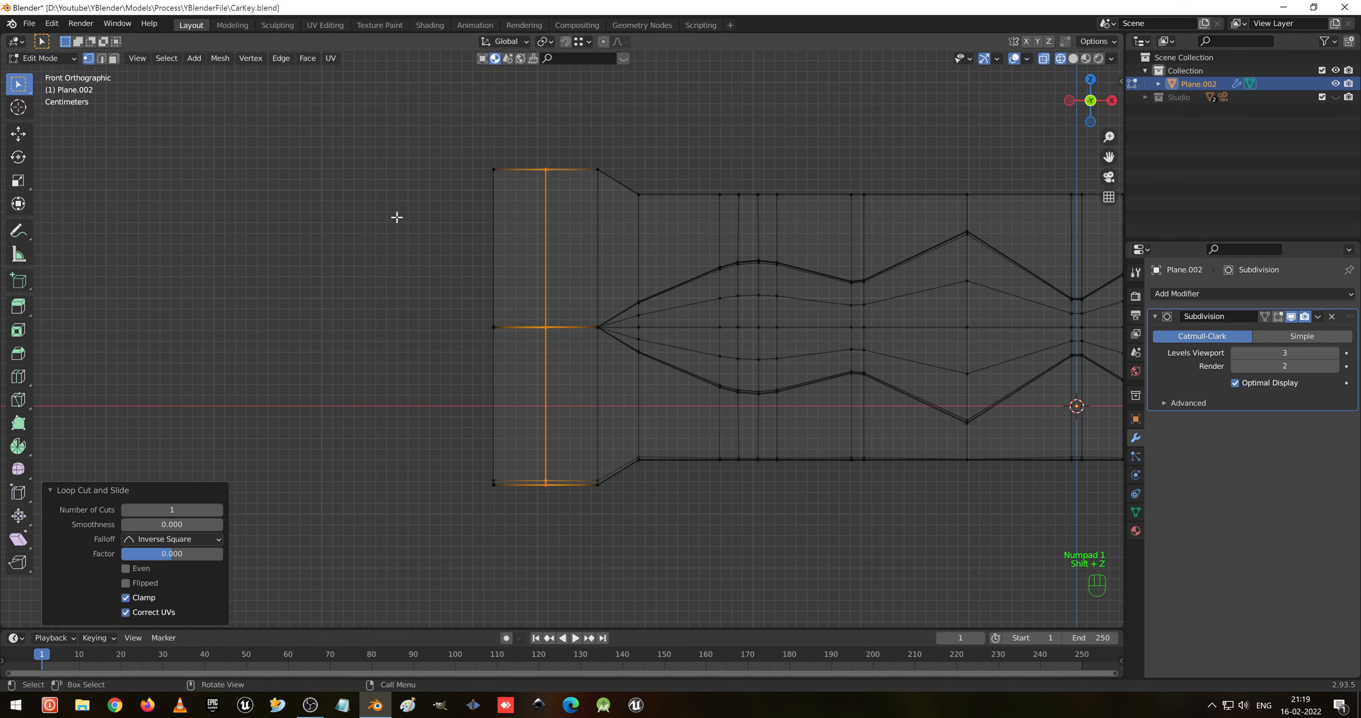
{"action": "left_click_drag", "start_coordinate": [438, 108], "coordinate": [516, 551]}
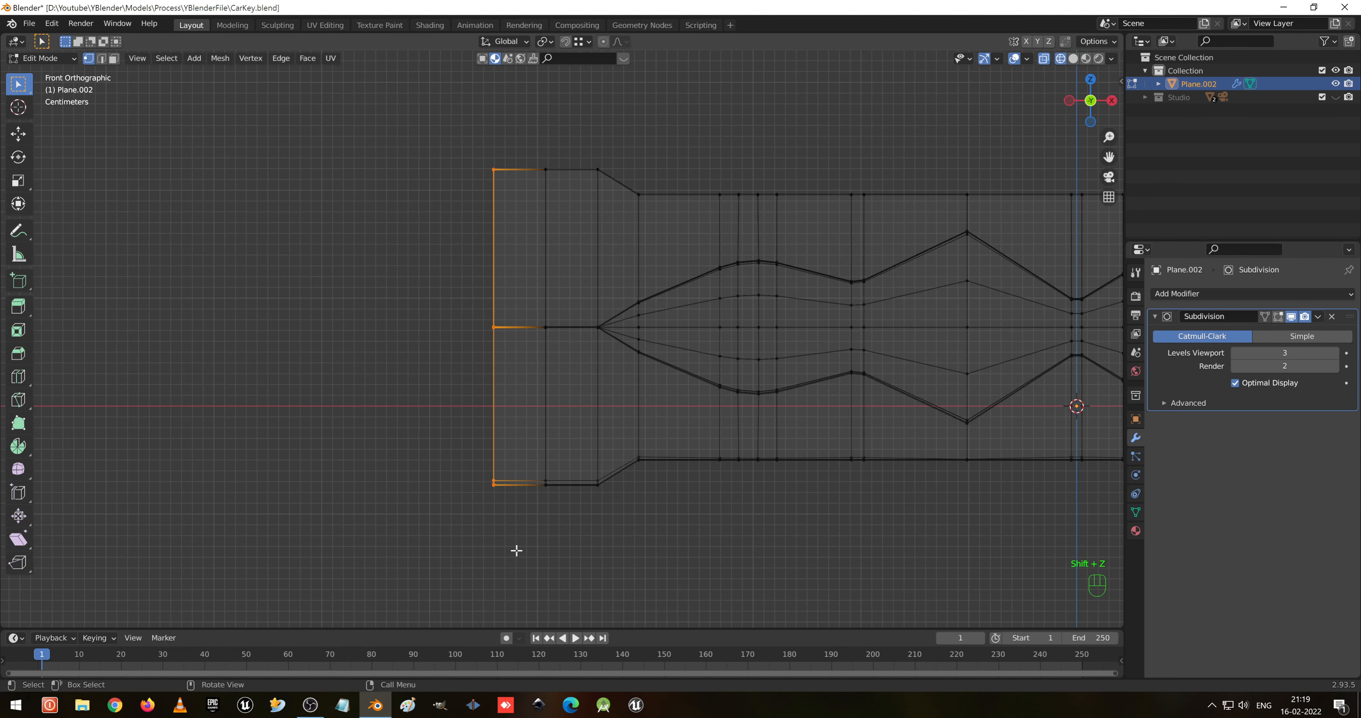
{"action": "key", "text": "x"}
{"action": "left_click", "coordinate": [516, 550]}
- Inspect the opened head end in the smoothed preview and in the editable mesh
{"action": "key", "text": "Tab"}
{"action": "mouse_move", "coordinate": [530, 401]}
{"action": "middle_mouse_down"}
{"action": "mouse_move", "coordinate": [541, 325]}
{"action": "mouse_move", "coordinate": [620, 341]}
{"action": "mouse_move", "coordinate": [602, 347]}
{"action": "mouse_move", "coordinate": [644, 313]}
{"action": "mouse_move", "coordinate": [769, 297]}
{"action": "mouse_move", "coordinate": [576, 324]}
{"action": "mouse_move", "coordinate": [495, 297]}
{"action": "mouse_move", "coordinate": [532, 331]}
{"action": "mouse_move", "coordinate": [693, 325]}
{"action": "mouse_move", "coordinate": [592, 352]}
{"action": "middle_mouse_up"}
{"action": "key", "text": "shift+z"}
{"action": "scroll", "coordinate": [573, 327], "scroll_direction": "down", "scroll_amount": 2}
{"action": "key", "text": "Tab"}
{"action": "scroll", "coordinate": [565, 327], "scroll_direction": "down", "scroll_amount": 4}
{"action": "scroll", "coordinate": [592, 352], "scroll_direction": "up", "scroll_amount": 6}
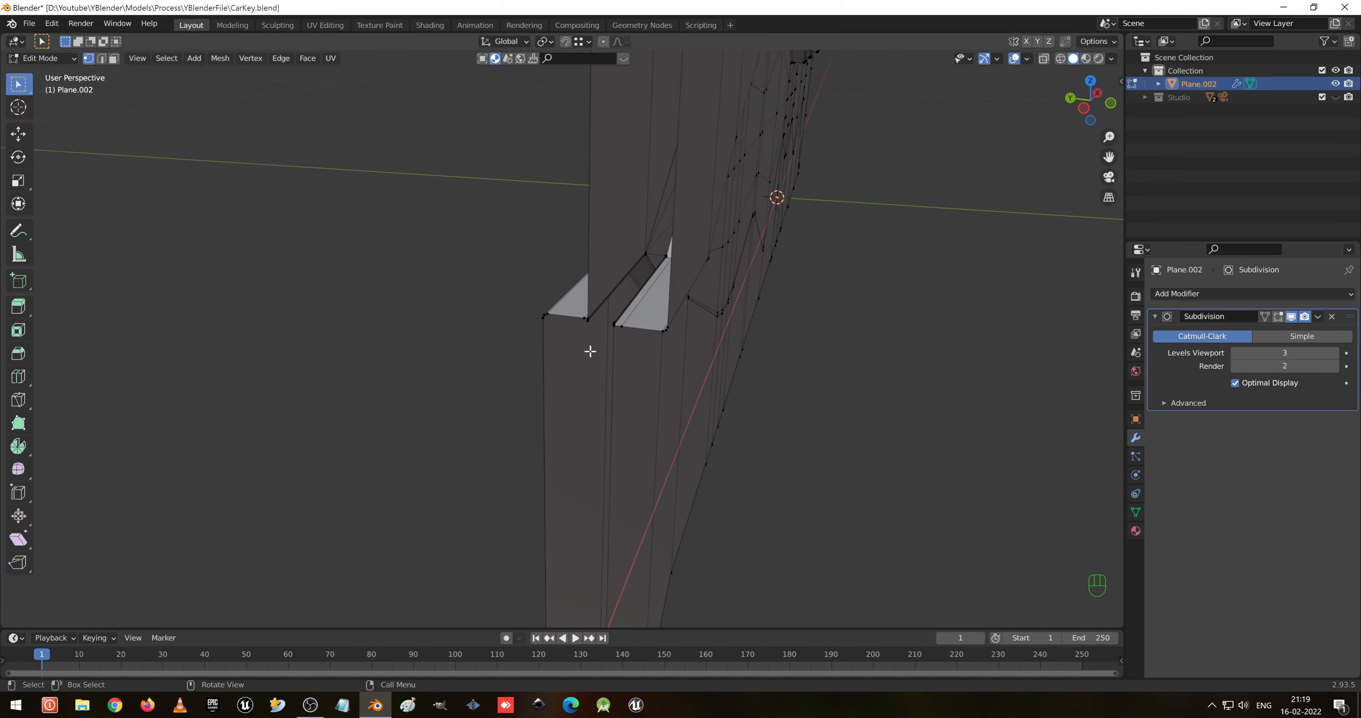
{"action": "scroll", "coordinate": [639, 345], "scroll_direction": "down", "scroll_amount": 1}
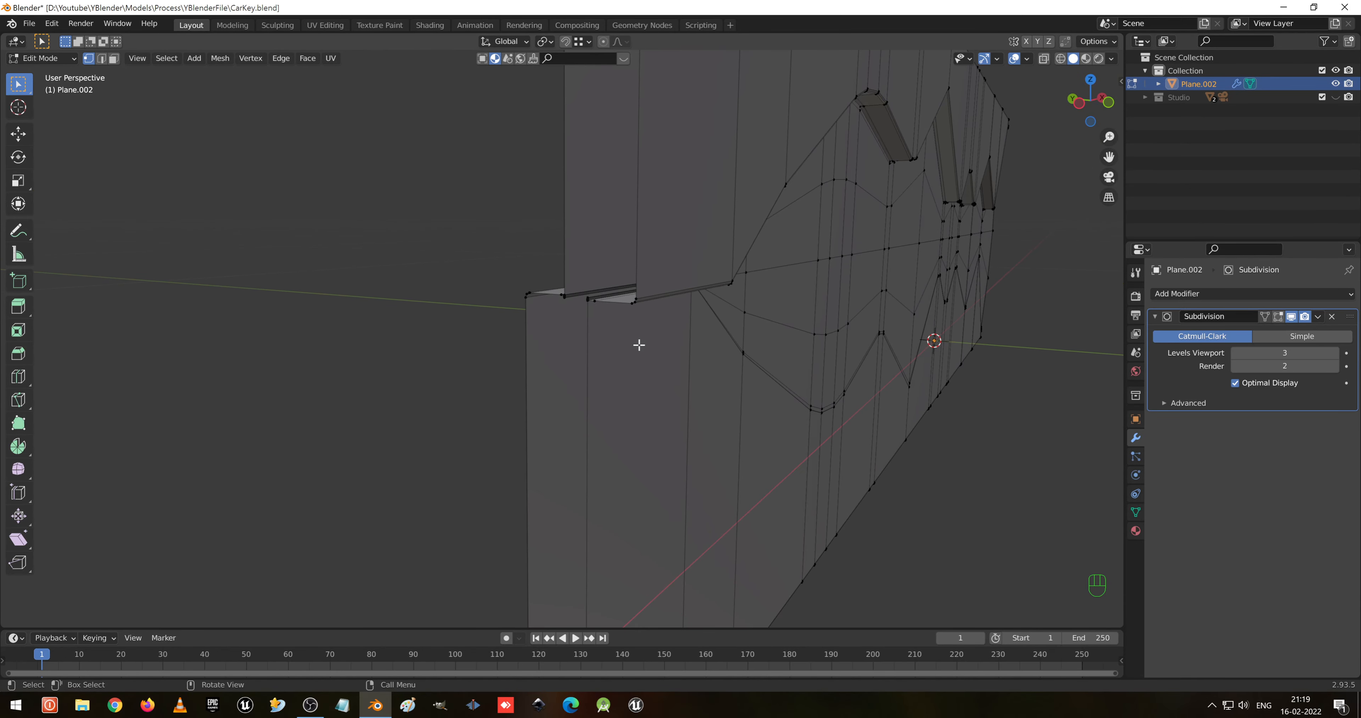
- Try to extrude the head end's visible edge vertices outward by 10.131 cm along X, and undo it
{"action": "key", "text": "KP_1"}
{"action": "scroll", "coordinate": [639, 344], "scroll_direction": "down", "scroll_amount": 9}
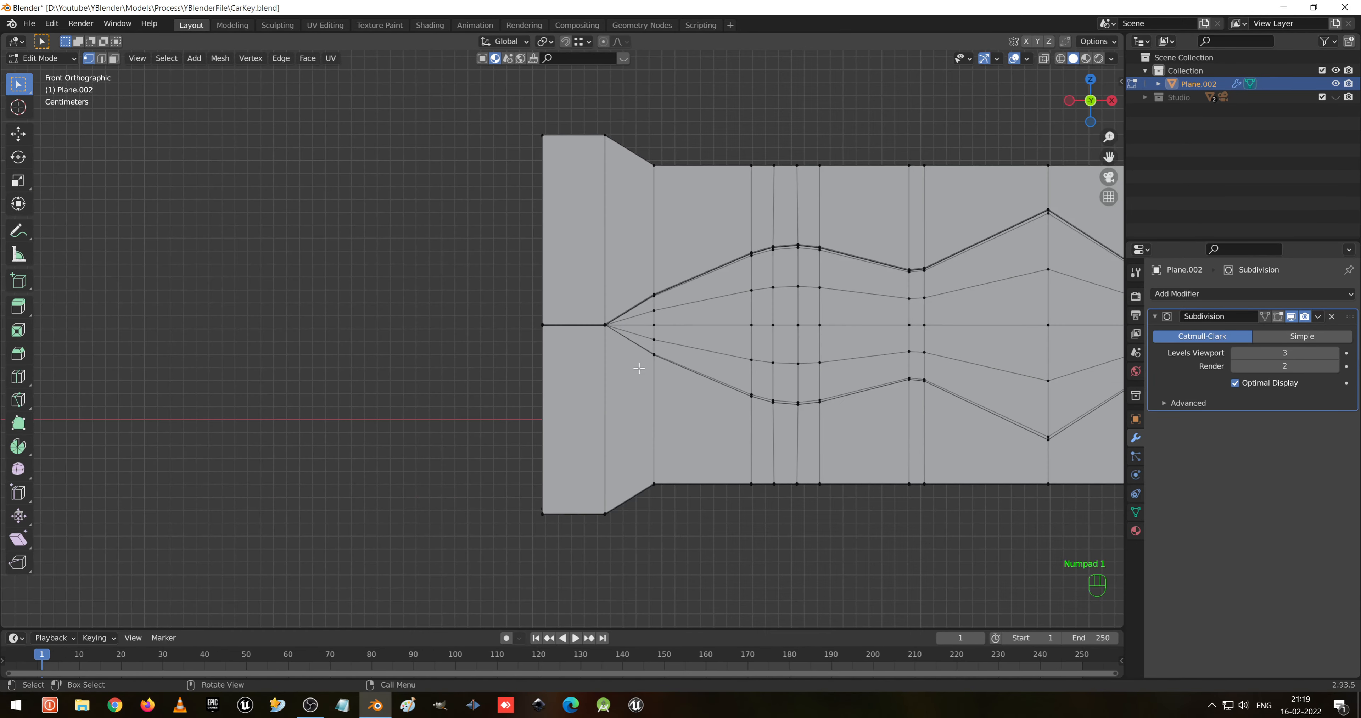
{"action": "left_click_drag", "start_coordinate": [473, 111], "coordinate": [570, 528]}
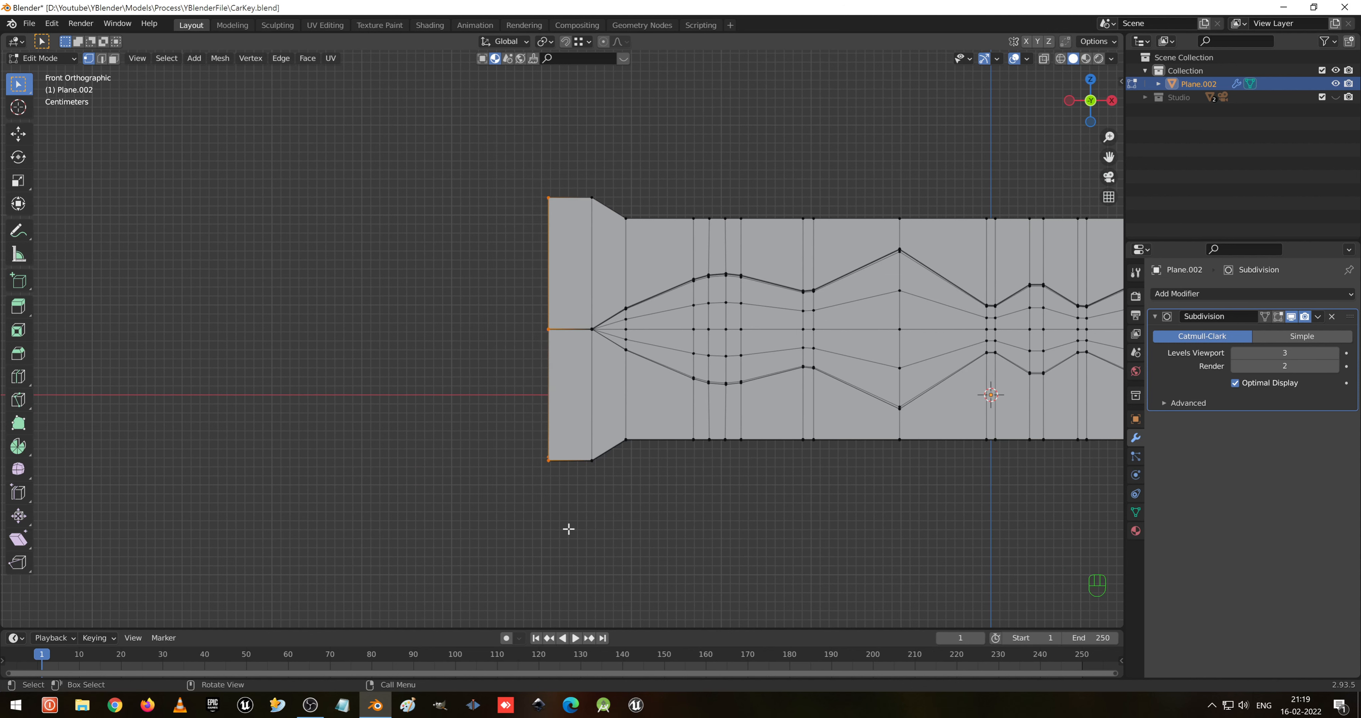
{"action": "key", "text": "e"}
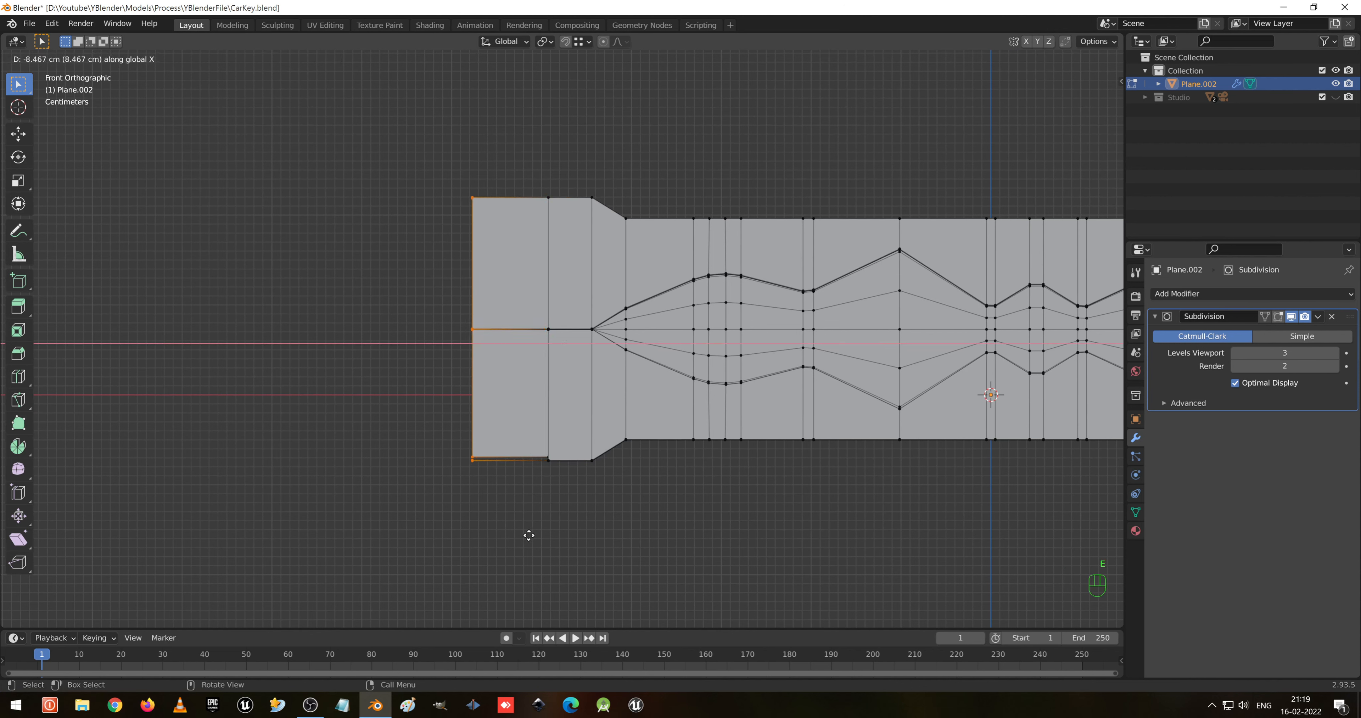
{"action": "left_click", "coordinate": [517, 534]}
{"action": "middle_click_drag", "start_coordinate": [574, 383], "coordinate": [608, 288]}
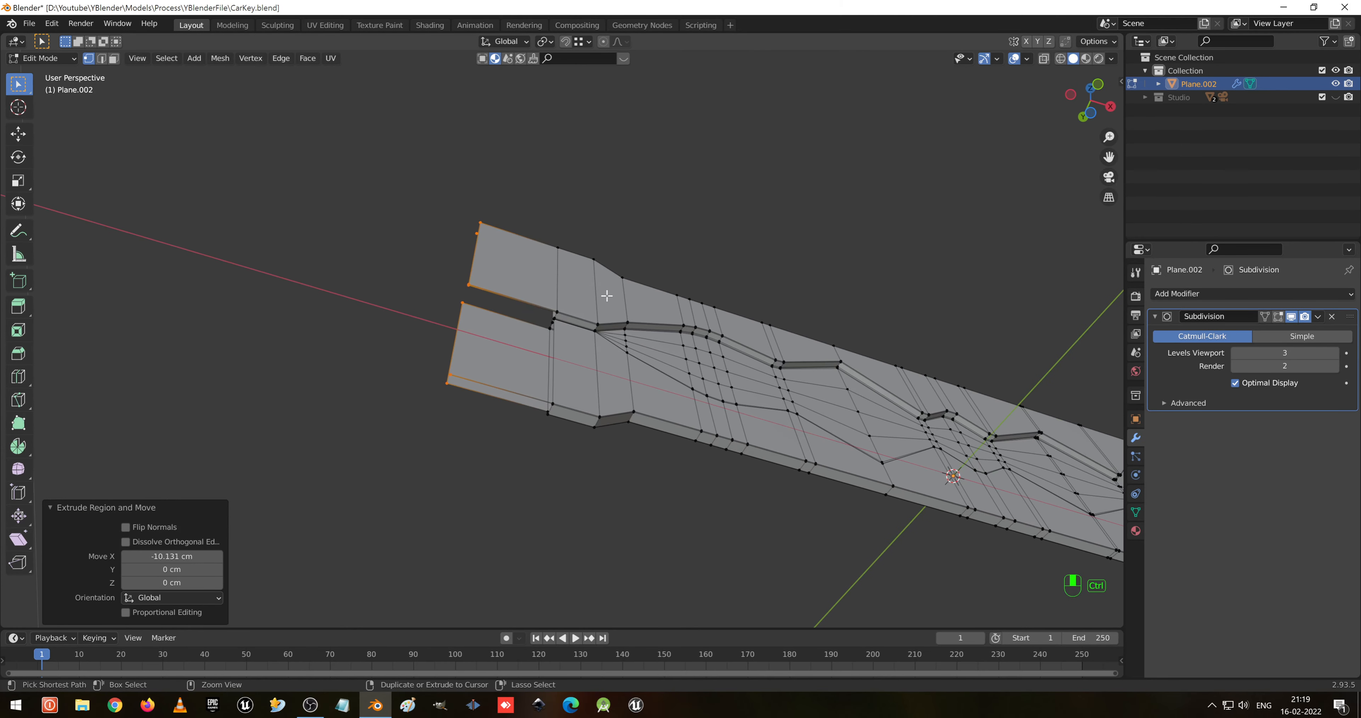
{"action": "key", "text": "ctrl+z"}
{"action": "key", "text": "ctrl+z"}
{"action": "key", "text": "KP_2"}
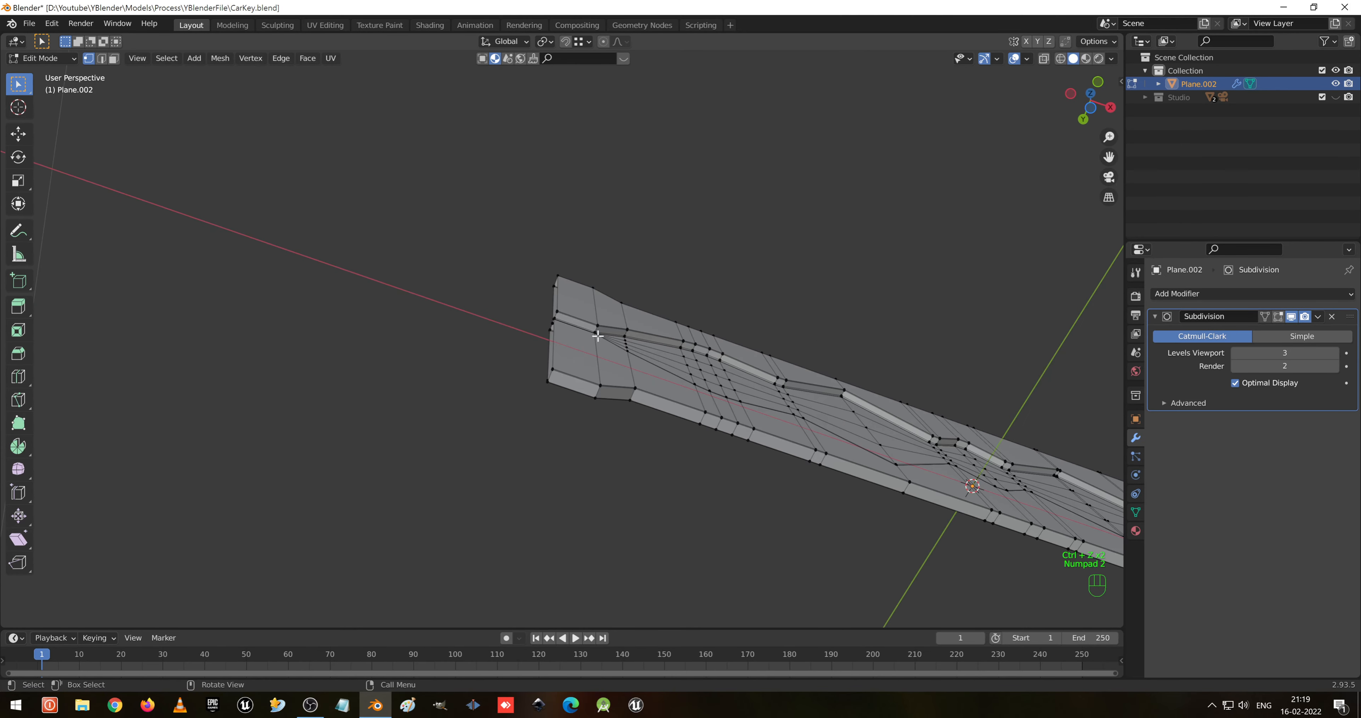
- Select every vertex of the open head end in front wireframe view and extrude them outward along X by about 10 cm
{"action": "key", "text": "KP_1"}
{"action": "key", "text": "shift+z"}
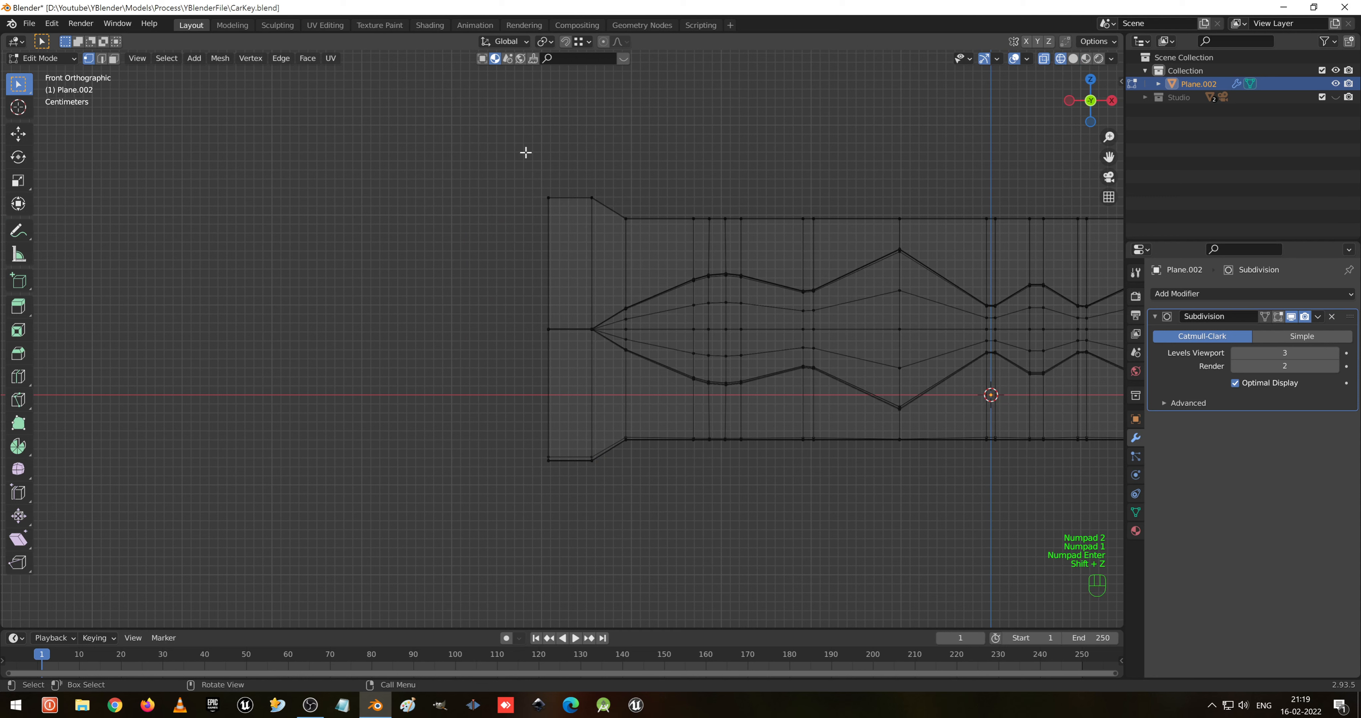
{"action": "left_click_drag", "start_coordinate": [498, 113], "coordinate": [569, 549]}
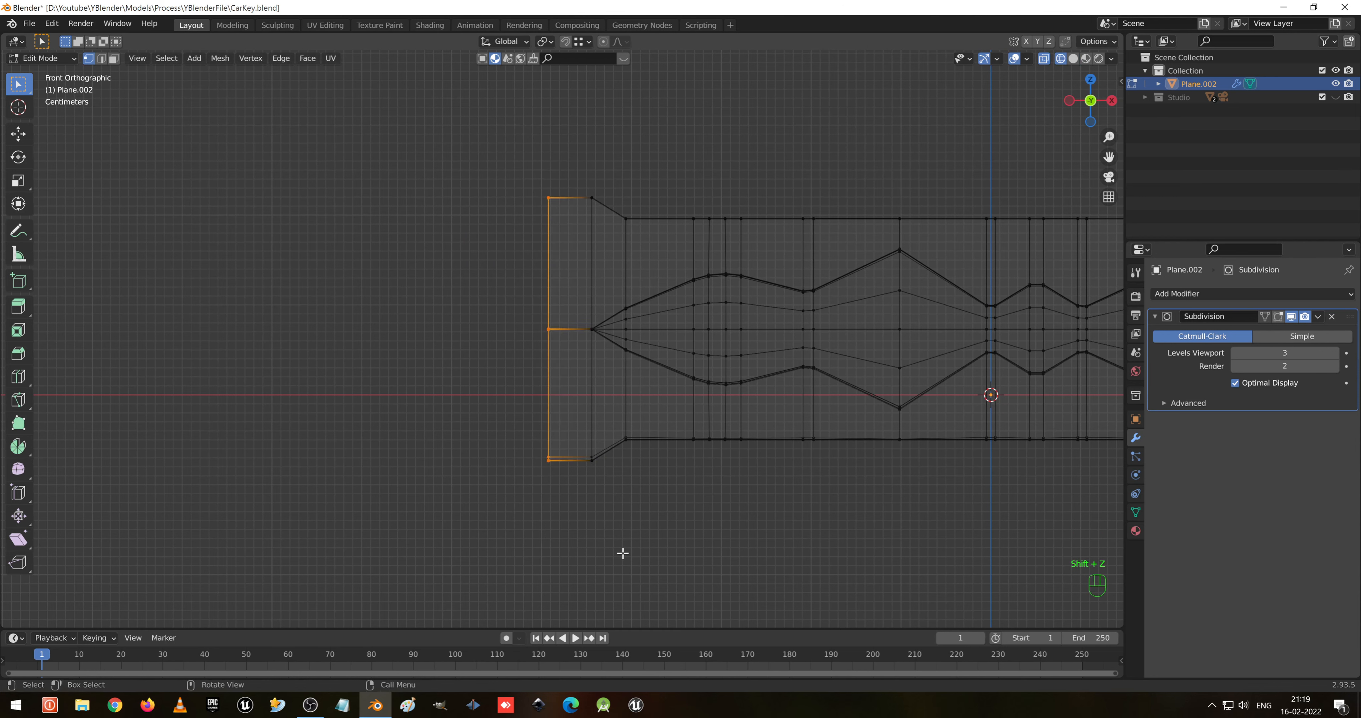
{"action": "key", "text": "e"}
{"action": "key", "text": "x"}
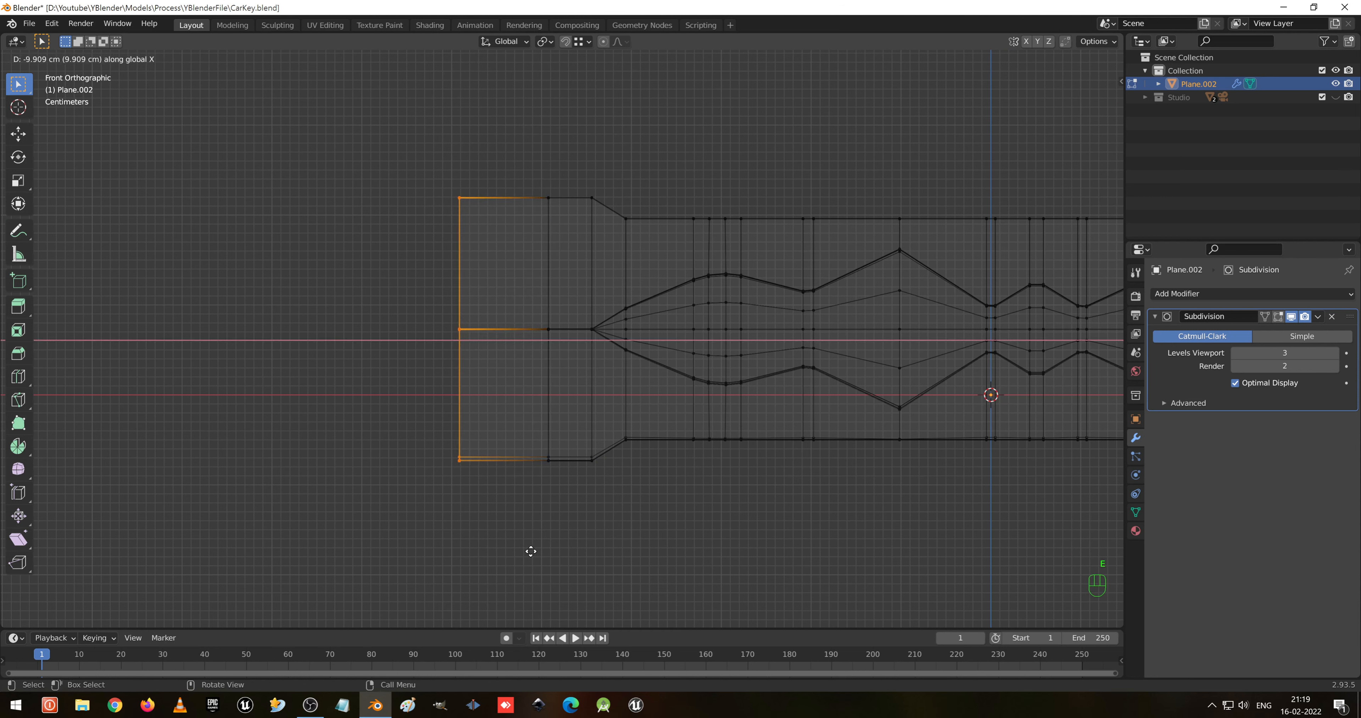
{"action": "left_click", "coordinate": [526, 551]}
- Merge the clustered corner vertices beside the step at the extruded head end into one vertex, and check the smoothed shape
{"action": "middle_click_drag", "start_coordinate": [420, 224], "coordinate": [550, 364]}
{"action": "left_click", "coordinate": [523, 406]}
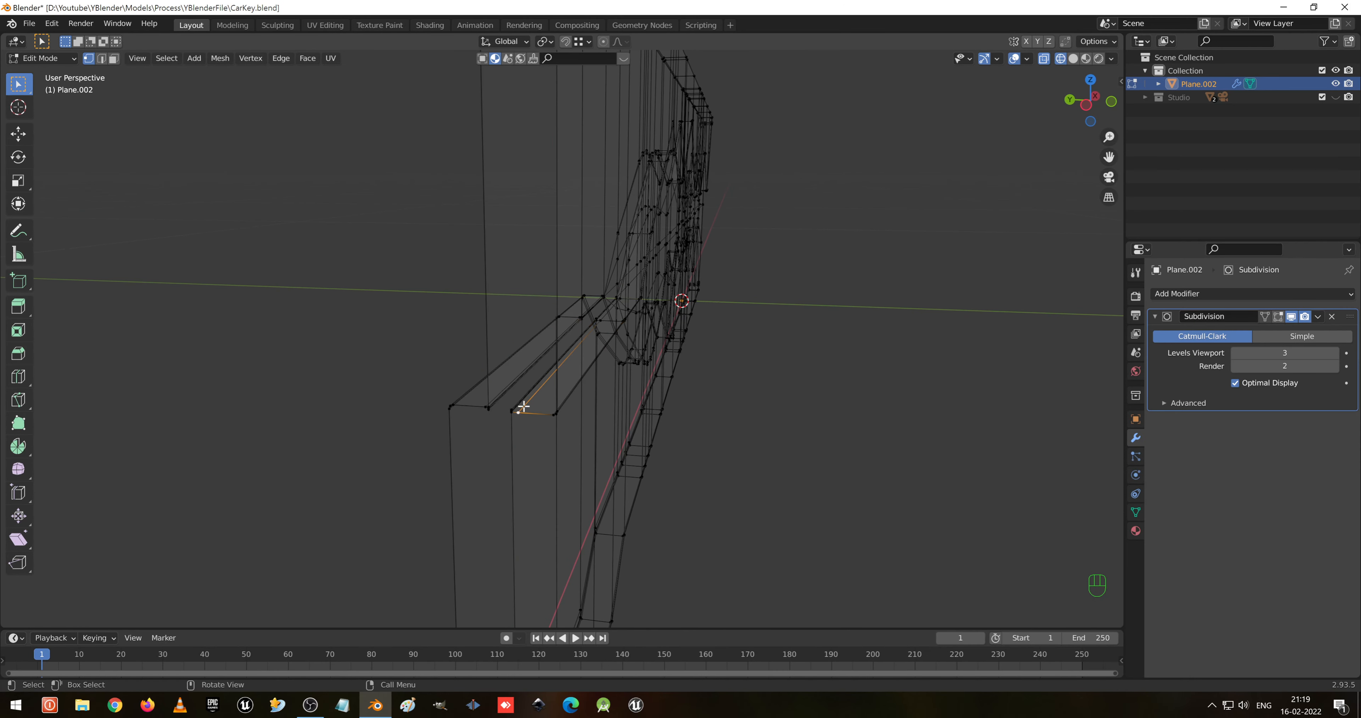
{"action": "mouse_move", "coordinate": [518, 406]}
{"action": "middle_mouse_down"}
{"action": "mouse_move", "coordinate": [501, 413]}
{"action": "mouse_move", "coordinate": [501, 397]}
{"action": "middle_mouse_up"}
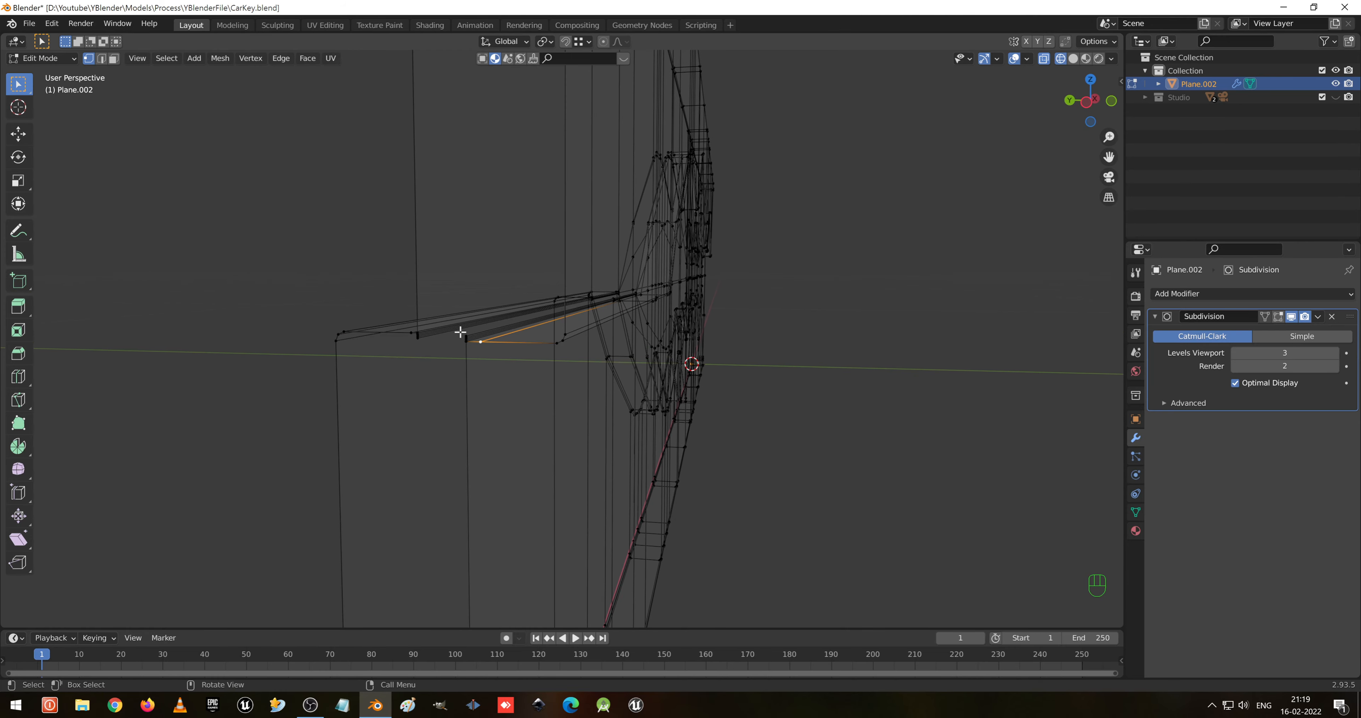
{"action": "left_click_drag", "start_coordinate": [460, 332], "coordinate": [498, 369]}
{"action": "mouse_move", "coordinate": [543, 370]}
{"action": "middle_mouse_down"}
{"action": "mouse_move", "coordinate": [515, 371]}
{"action": "mouse_move", "coordinate": [539, 367]}
{"action": "middle_mouse_up"}
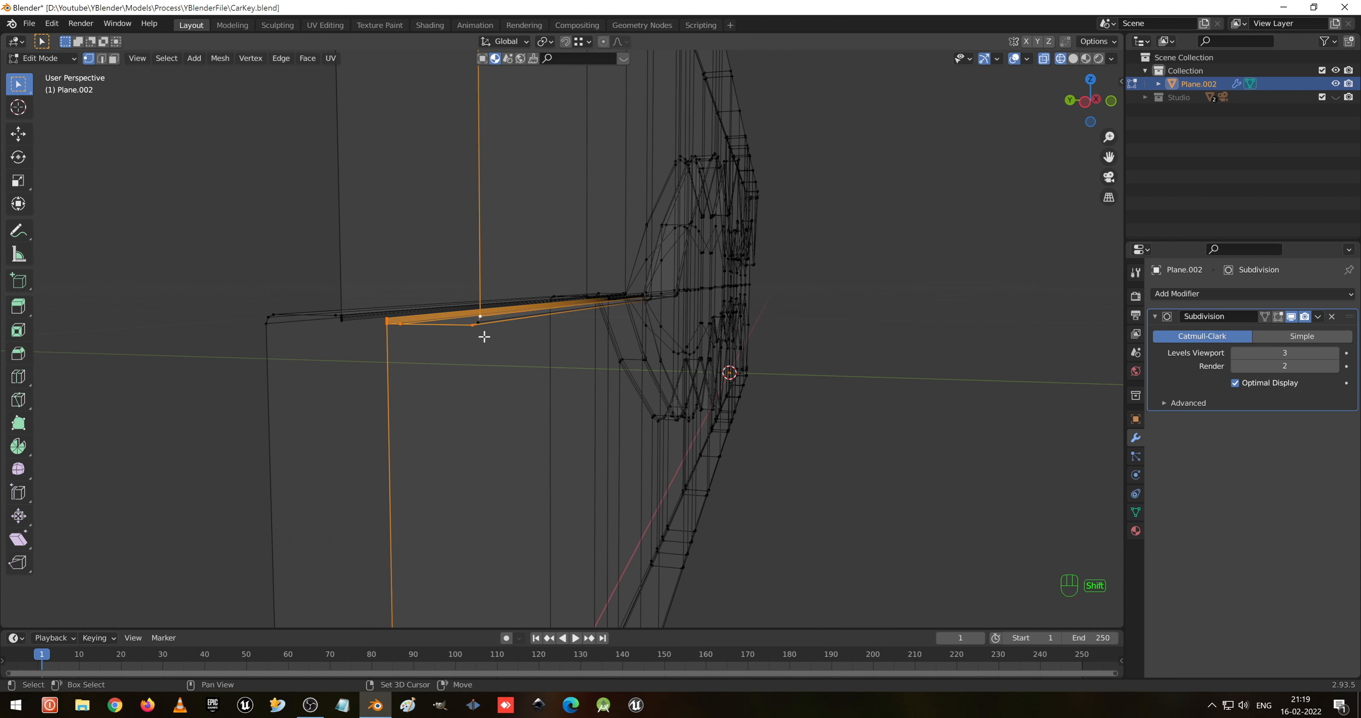
{"action": "middle_click_drag", "start_coordinate": [510, 353], "coordinate": [512, 370]}
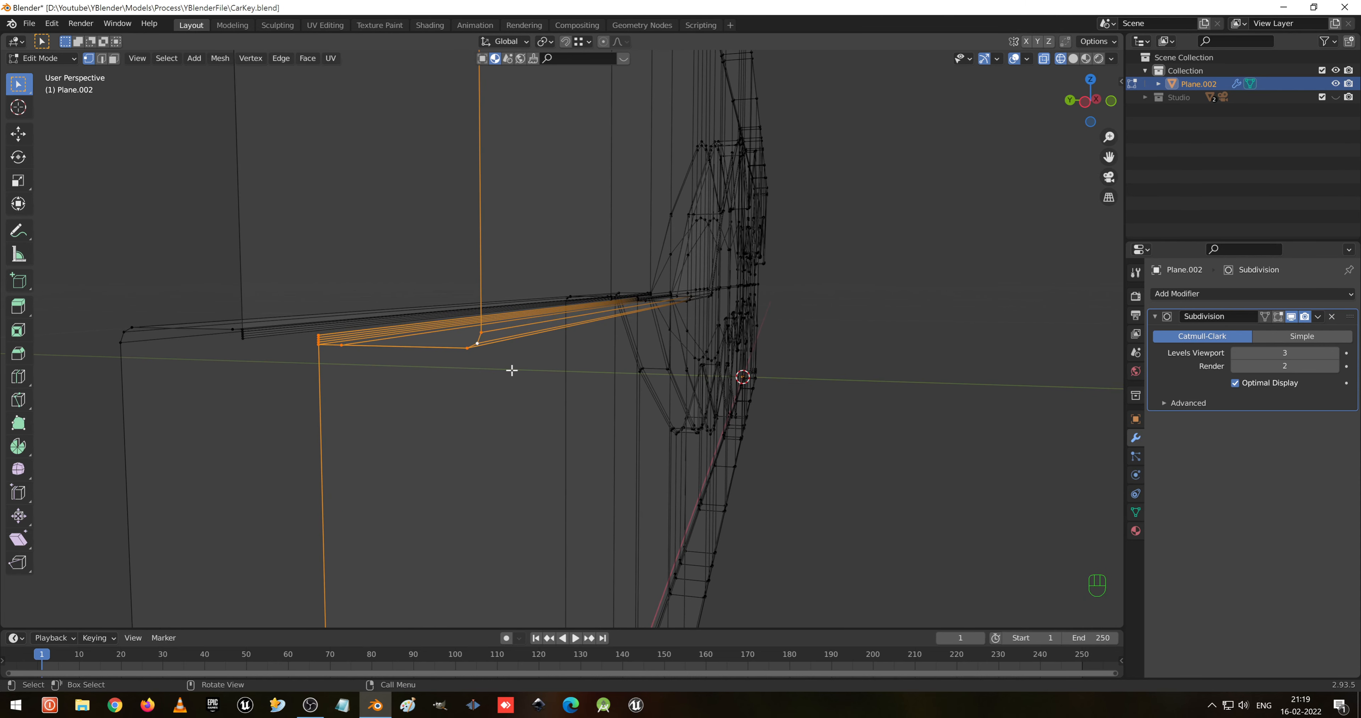
{"action": "key", "text": "m"}
{"action": "left_click", "coordinate": [511, 372]}
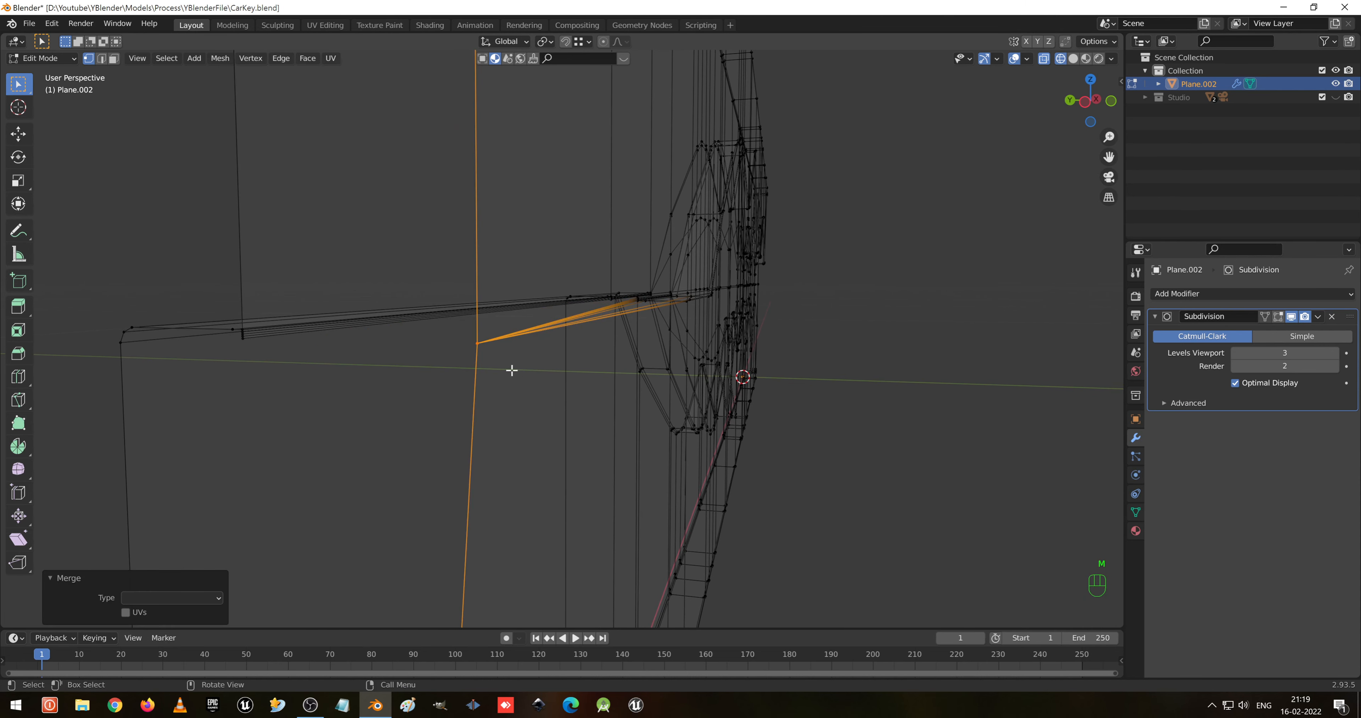
{"action": "key", "text": "Tab"}
{"action": "mouse_move", "coordinate": [540, 368]}
{"action": "middle_mouse_down"}
{"action": "mouse_move", "coordinate": [600, 371]}
{"action": "mouse_move", "coordinate": [531, 356]}
{"action": "mouse_move", "coordinate": [601, 368]}
{"action": "mouse_move", "coordinate": [550, 388]}
{"action": "mouse_move", "coordinate": [489, 368]}
{"action": "mouse_move", "coordinate": [541, 282]}
{"action": "mouse_move", "coordinate": [465, 294]}
{"action": "mouse_move", "coordinate": [478, 374]}
{"action": "mouse_move", "coordinate": [662, 381]}
{"action": "mouse_move", "coordinate": [599, 371]}
{"action": "mouse_move", "coordinate": [632, 370]}
{"action": "mouse_move", "coordinate": [636, 426]}
{"action": "mouse_move", "coordinate": [581, 487]}
{"action": "middle_mouse_up"}
{"action": "key", "text": "shift+z"}
{"action": "key", "text": "Tab"}
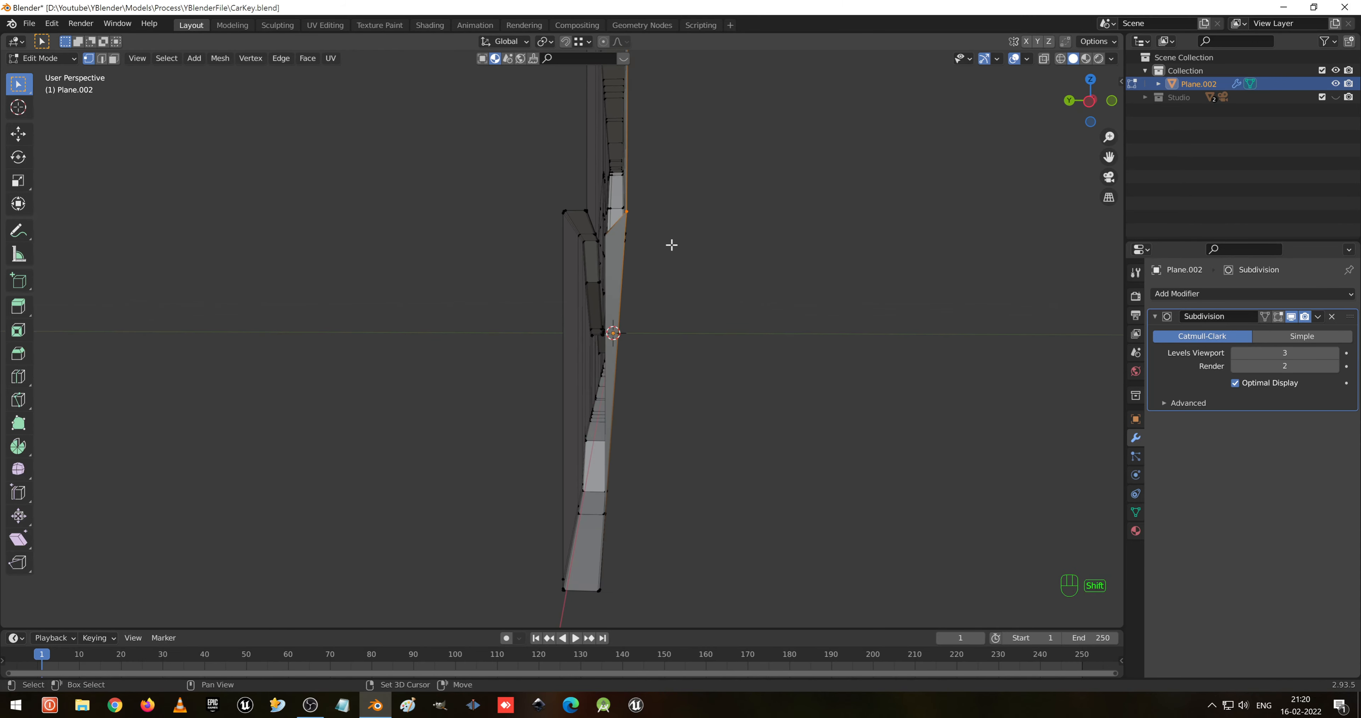
- Merge the clustered vertices at one lower corner of the extruded head end into one vertex with At Last
{"action": "middle_click_drag", "start_coordinate": [671, 244], "coordinate": [666, 258], "text": "shift"}
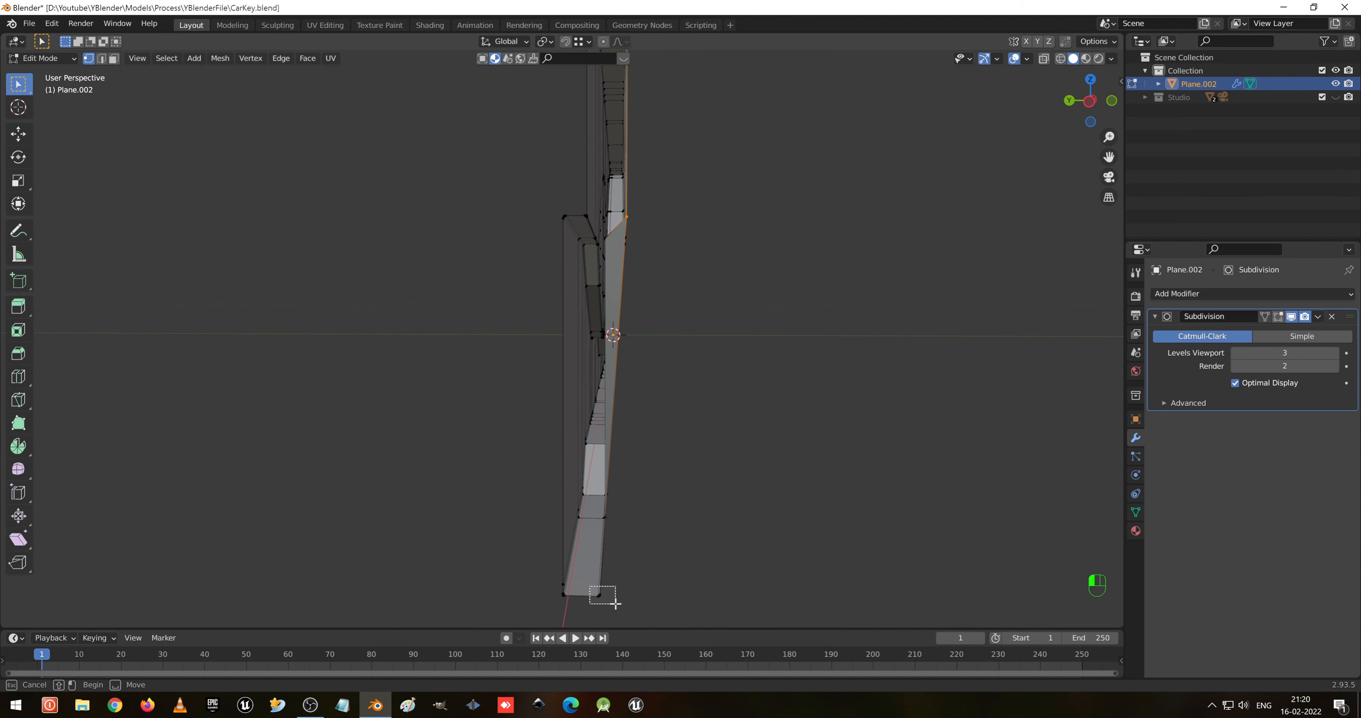
{"action": "left_click_drag", "start_coordinate": [590, 586], "coordinate": [616, 603]}
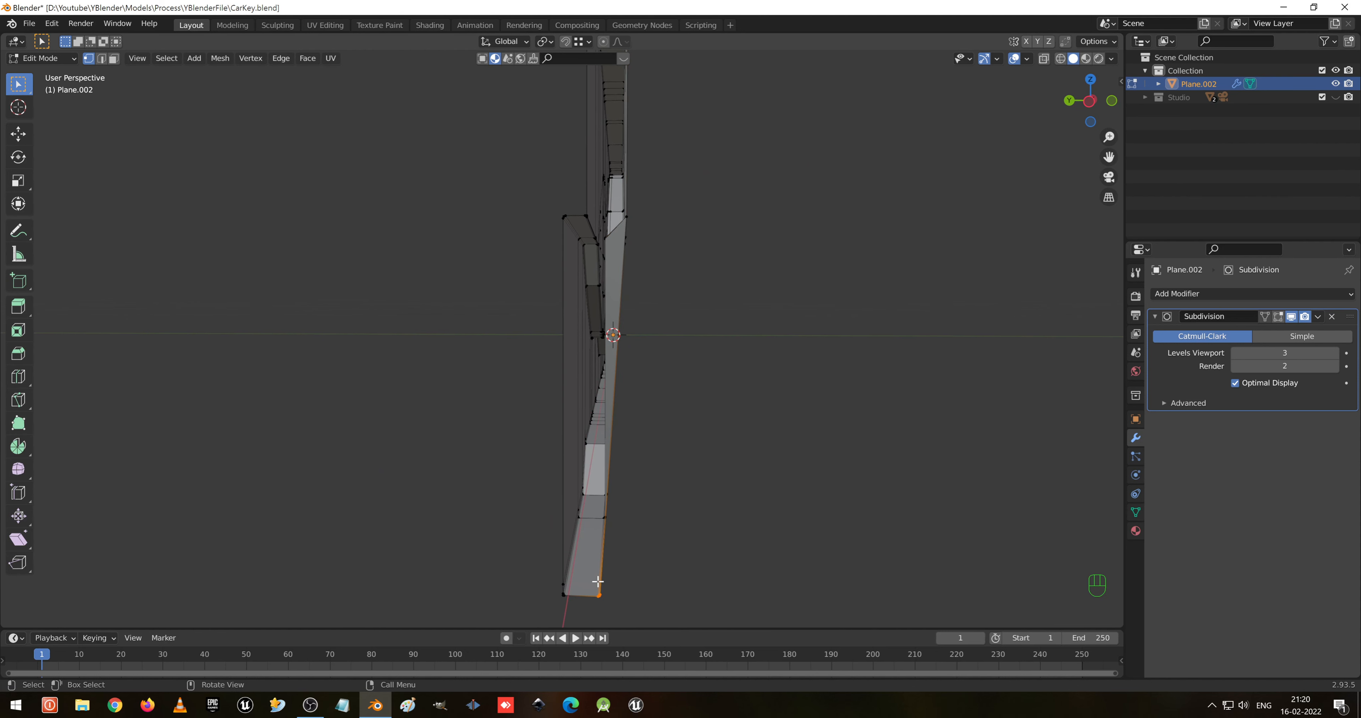
{"action": "middle_click_drag", "start_coordinate": [598, 581], "coordinate": [536, 386]}
{"action": "scroll", "coordinate": [599, 560], "scroll_direction": "up", "scroll_amount": 5}
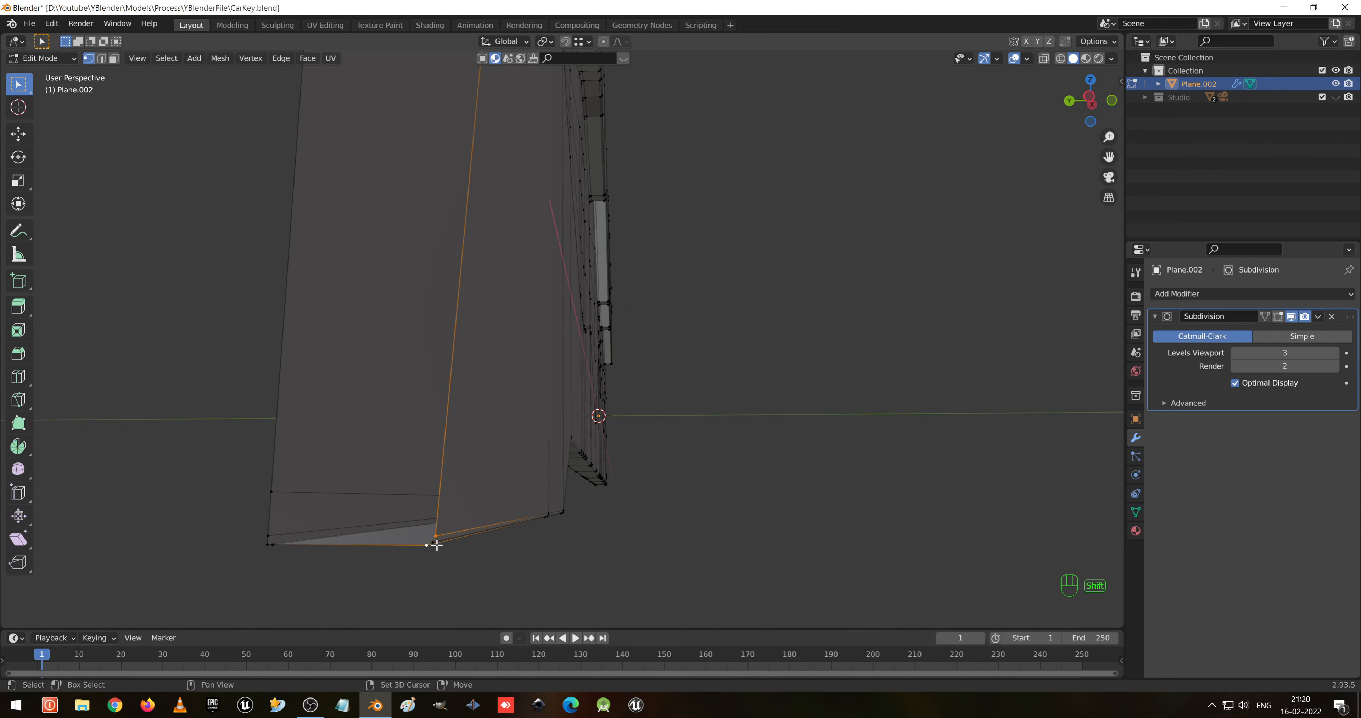
{"action": "key", "text": "m"}
{"action": "left_click", "coordinate": [463, 585]}
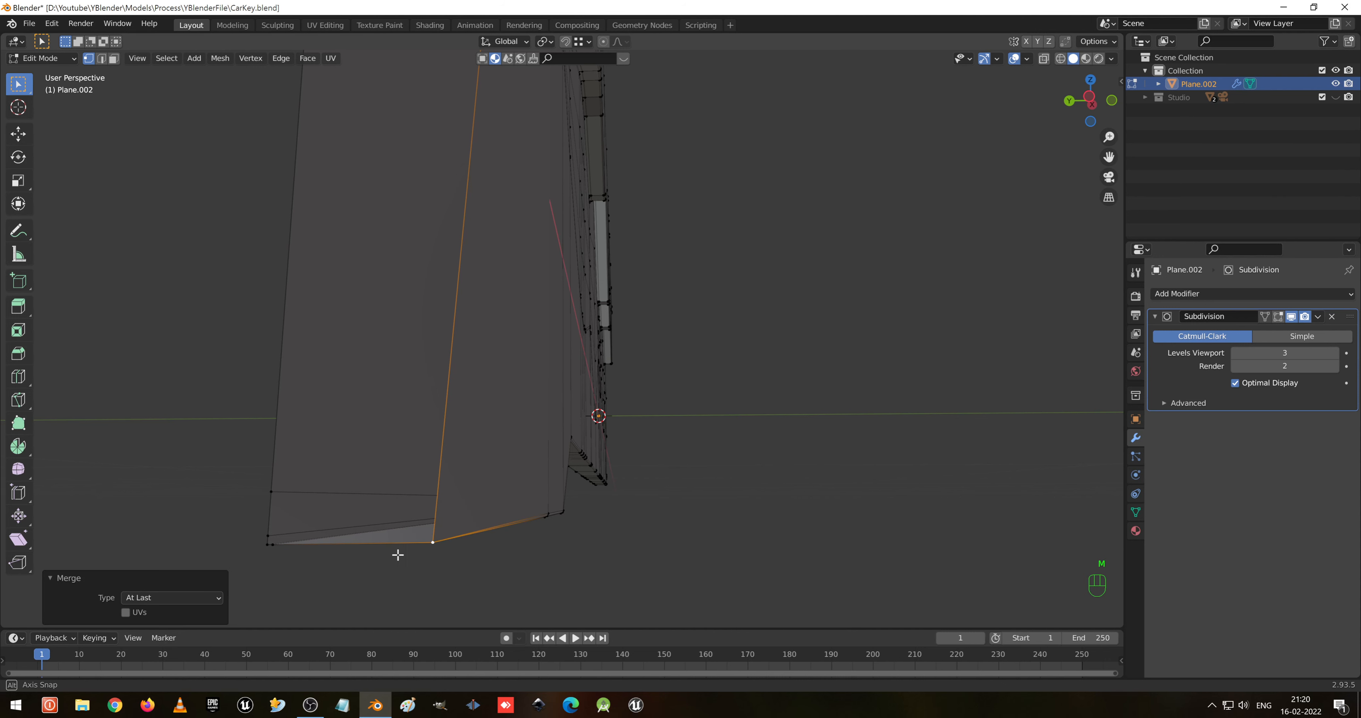
- Merge the close vertices at the opposite lower corner of the head end with At Last, and check the smoothed shape
{"action": "mouse_move", "coordinate": [395, 555]}
{"action": "middle_mouse_down"}
{"action": "mouse_move", "coordinate": [414, 553]}
{"action": "mouse_move", "coordinate": [392, 549]}
{"action": "middle_mouse_up"}
{"action": "left_click", "coordinate": [392, 549]}
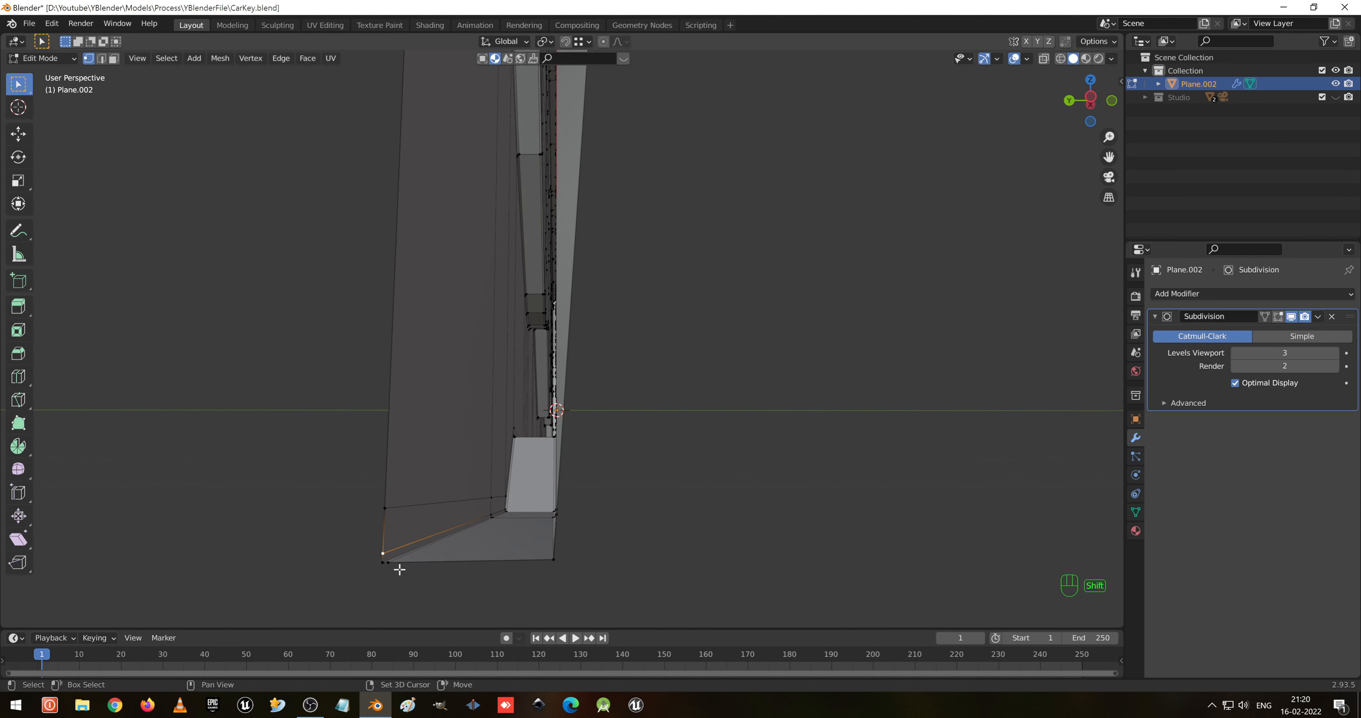
{"action": "key", "text": "m"}
{"action": "left_click", "coordinate": [423, 600]}
{"action": "middle_click_drag", "start_coordinate": [487, 543], "coordinate": [502, 535]}
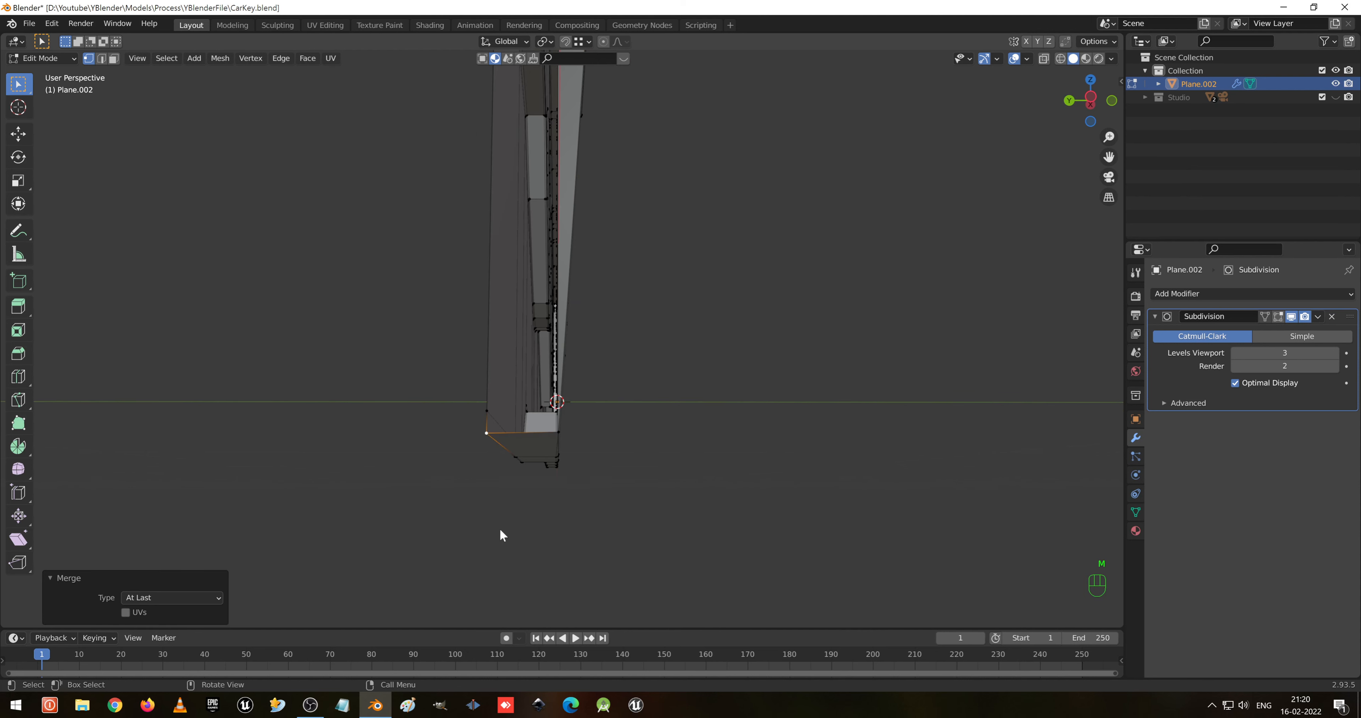
{"action": "key", "text": "Tab"}
{"action": "key", "text": "Tab"}
- Move the inset lower corner vertices of the head end -0.98812 cm along Y, snapped level with the mid-height corner
{"action": "left_click", "coordinate": [564, 439]}
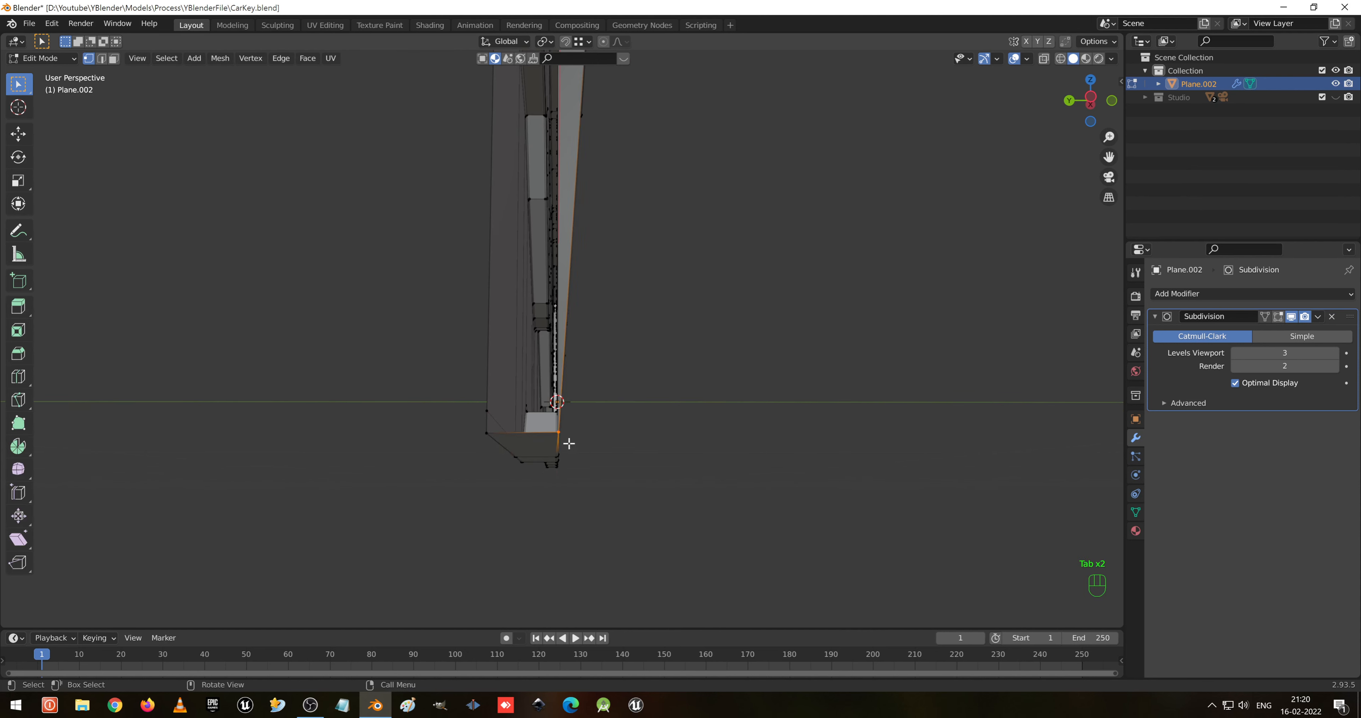
{"action": "middle_click_drag", "start_coordinate": [568, 444], "coordinate": [556, 389]}
{"action": "key", "text": "g"}
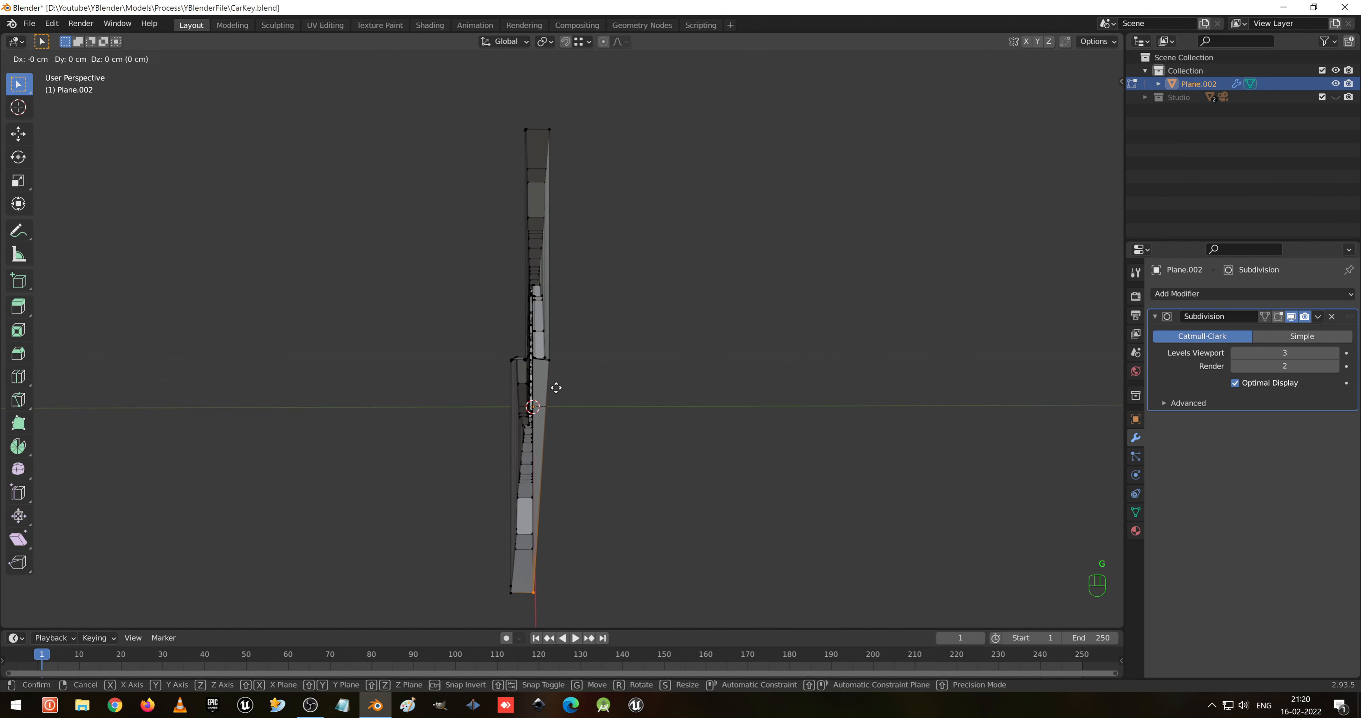
{"action": "key", "text": "y"}
{"action": "left_click", "coordinate": [554, 364], "text": "ctrl"}
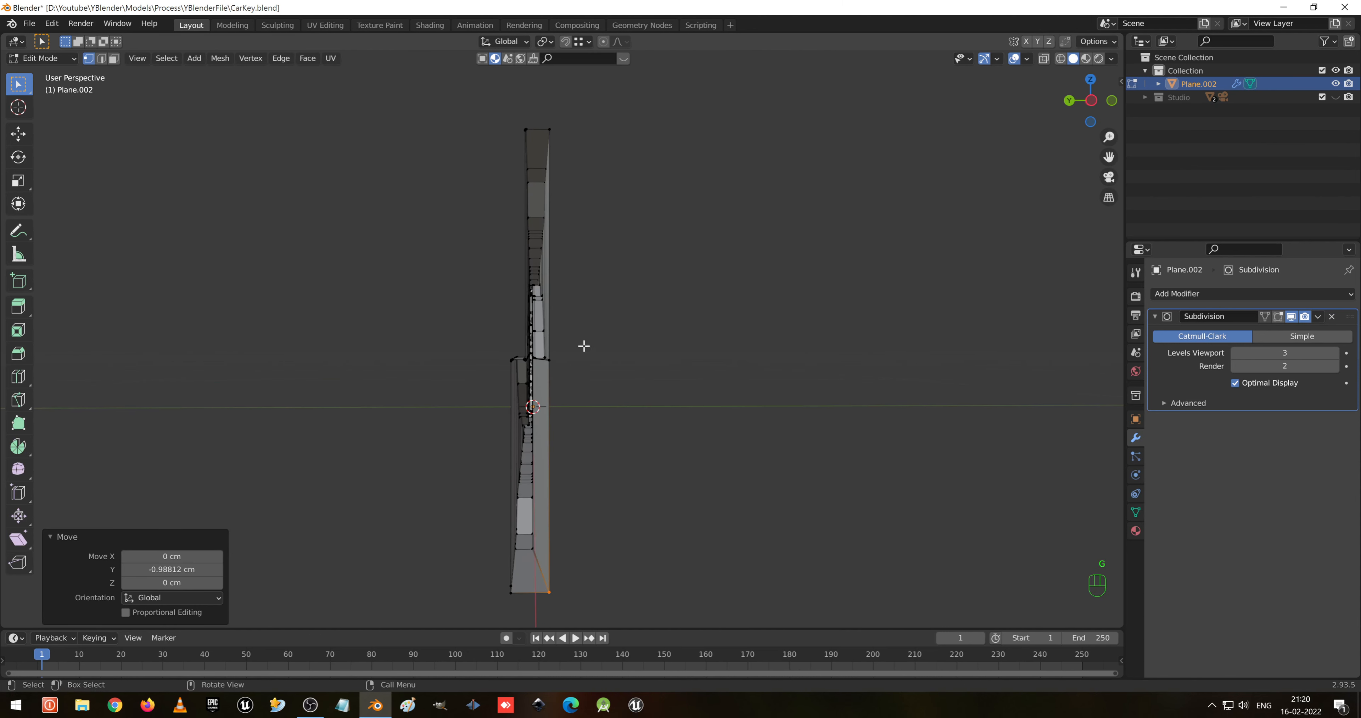
- Move the upper corner vertices on the same side 0.024449 cm along Y, snapped in line with the mid-height corner
{"action": "middle_click_drag", "start_coordinate": [583, 343], "coordinate": [596, 380]}
{"action": "left_click", "coordinate": [555, 216]}
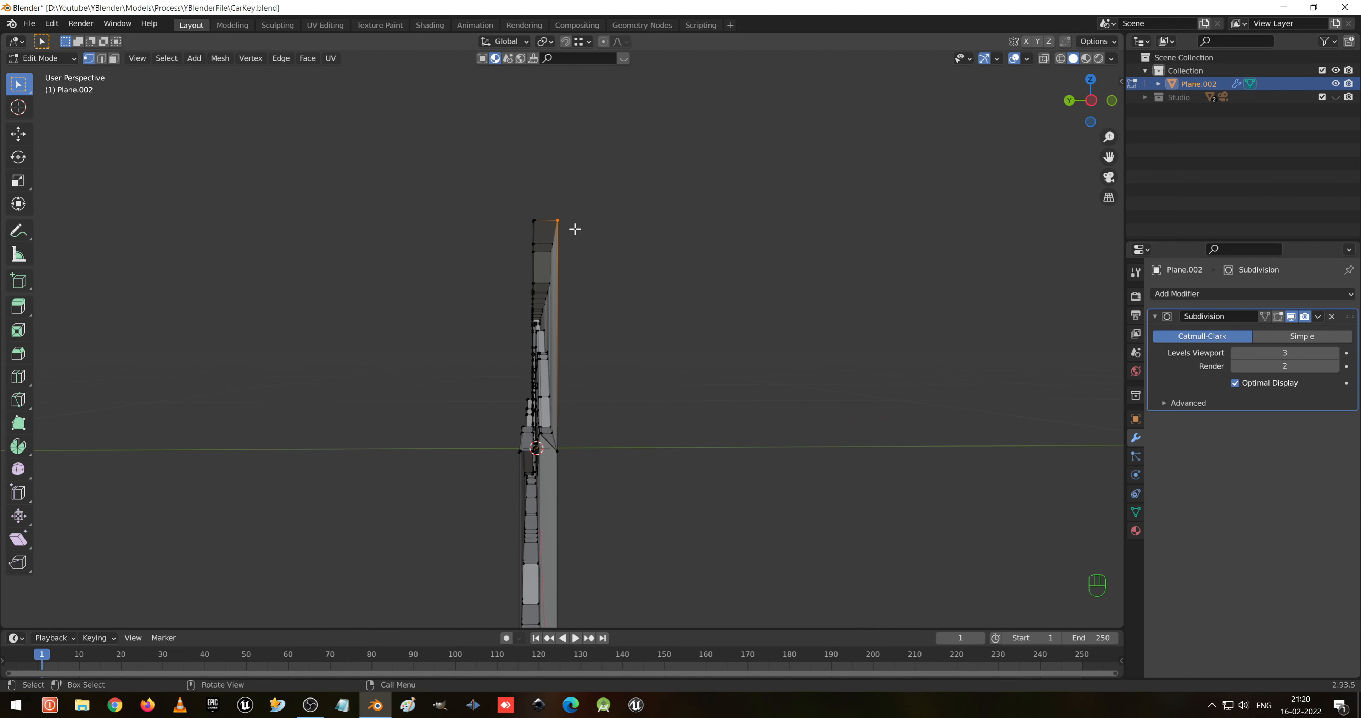
{"action": "key", "text": "g"}
{"action": "key", "text": "y"}
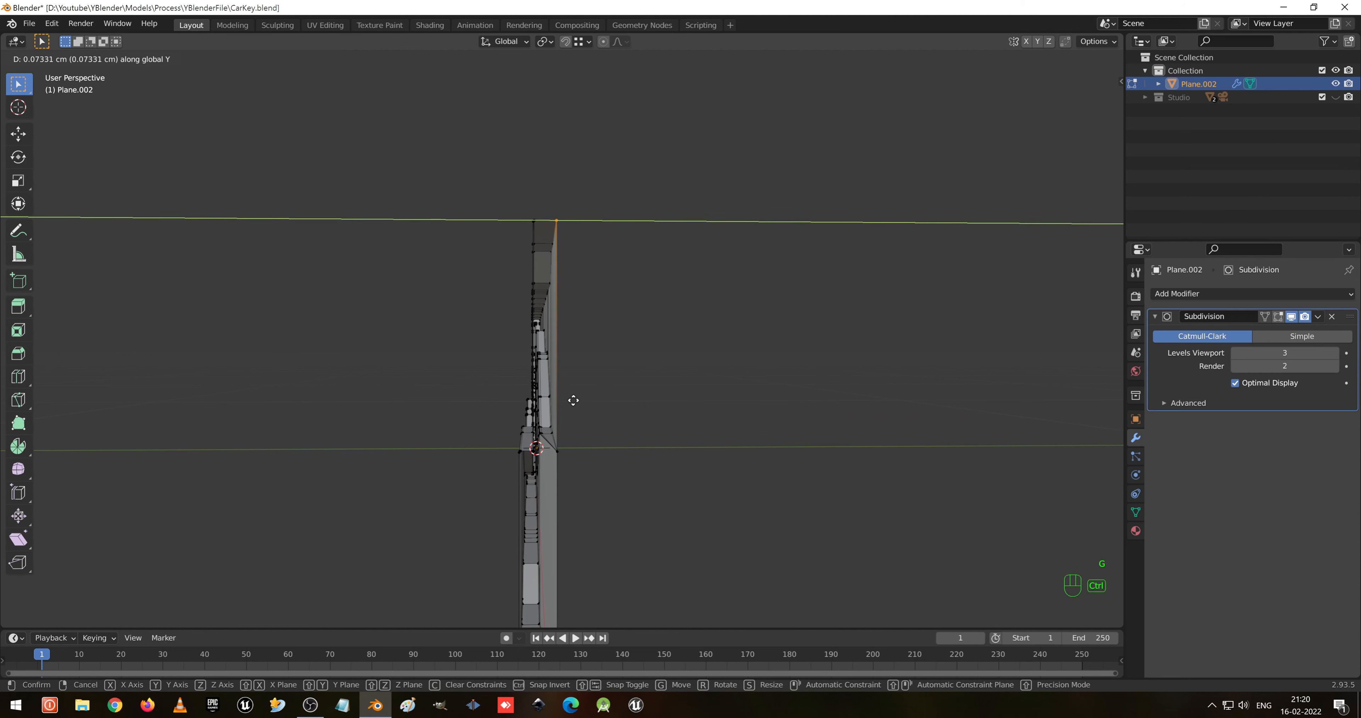
{"action": "key", "text": "ctrl"}
{"action": "left_click", "coordinate": [559, 458]}
- Try to merge the clustered vertices beside the small mid-height gap at the head end, and undo the merge
{"action": "middle_click_drag", "start_coordinate": [586, 413], "coordinate": [495, 446]}
{"action": "scroll", "coordinate": [538, 462], "scroll_direction": "up", "scroll_amount": 3}
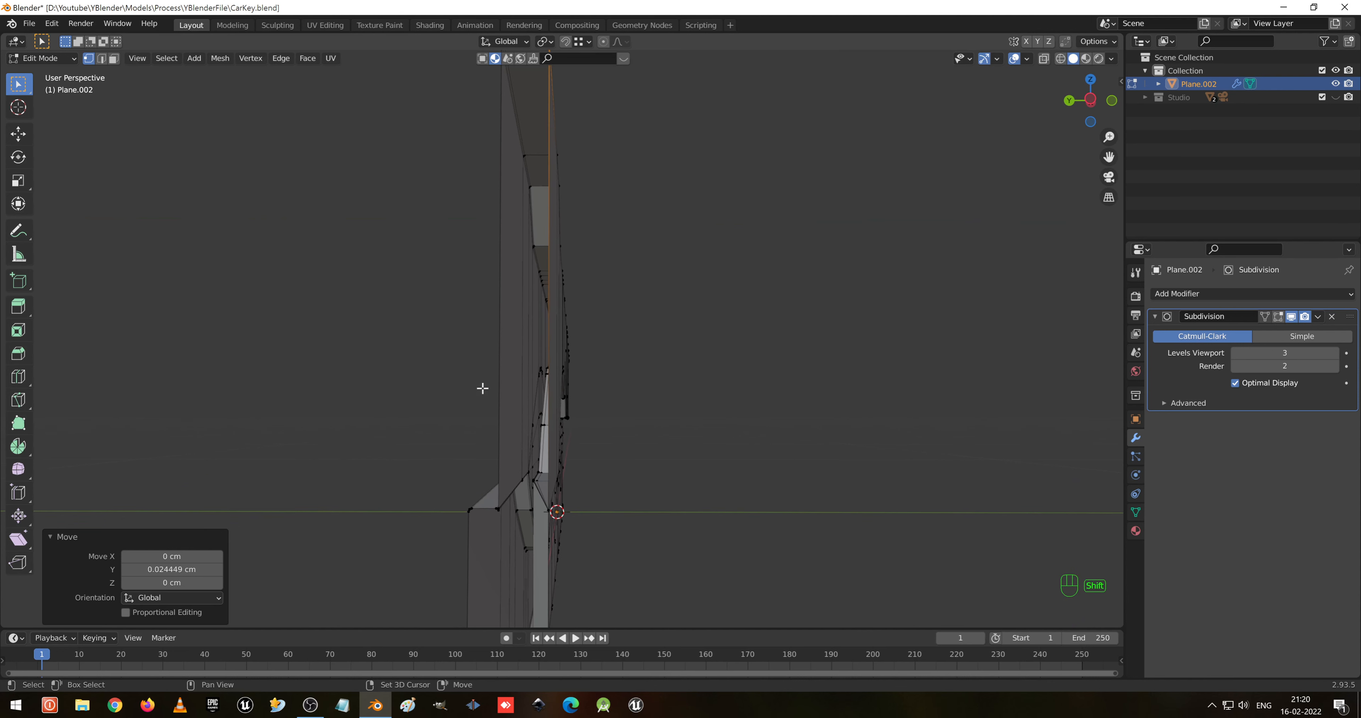
{"action": "middle_click_drag", "start_coordinate": [483, 388], "coordinate": [495, 397], "text": "shift"}
{"action": "middle_click_drag", "start_coordinate": [511, 523], "coordinate": [548, 414], "text": "shift"}
{"action": "left_click_drag", "start_coordinate": [521, 423], "coordinate": [556, 461]}
{"action": "middle_click_drag", "start_coordinate": [556, 460], "coordinate": [524, 434]}
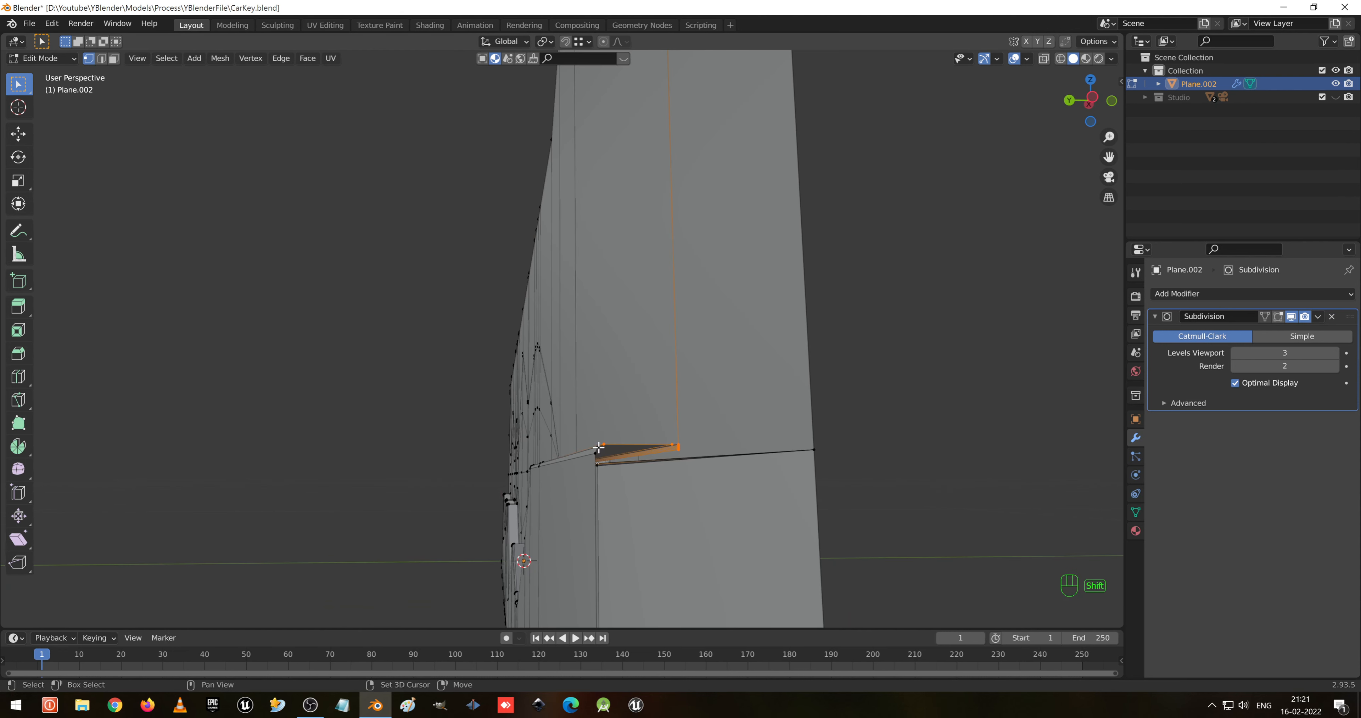
{"action": "key", "text": "ctrl+z"}
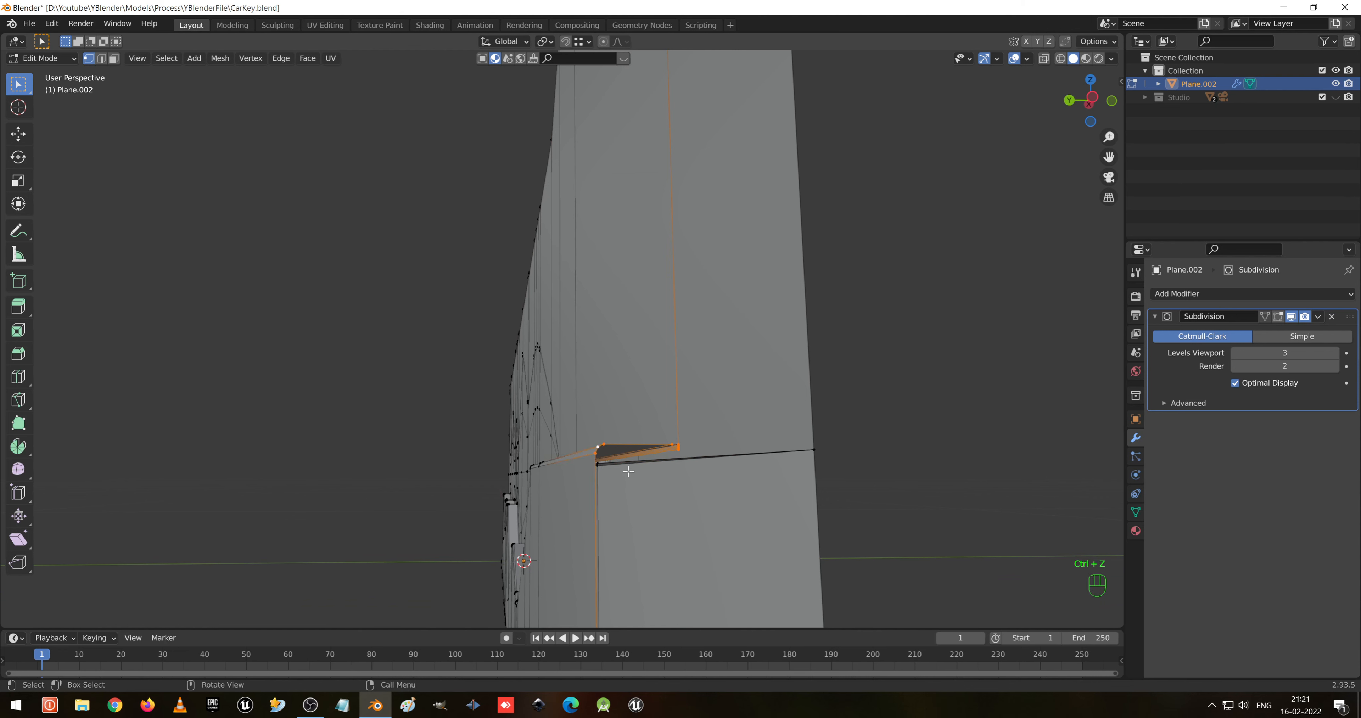
{"action": "key", "text": "m"}
{"action": "left_click", "coordinate": [628, 473]}
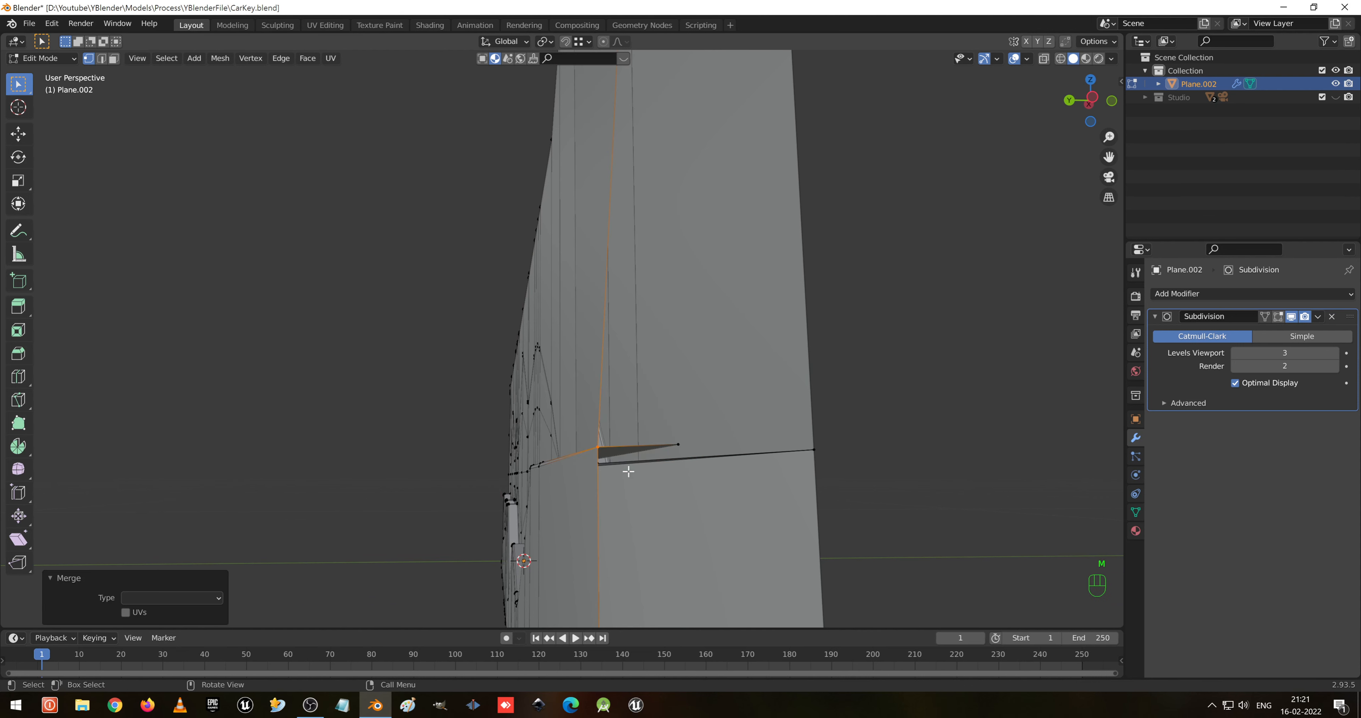
{"action": "middle_click_drag", "start_coordinate": [616, 404], "coordinate": [619, 408]}
{"action": "key", "text": "ctrl+z"}
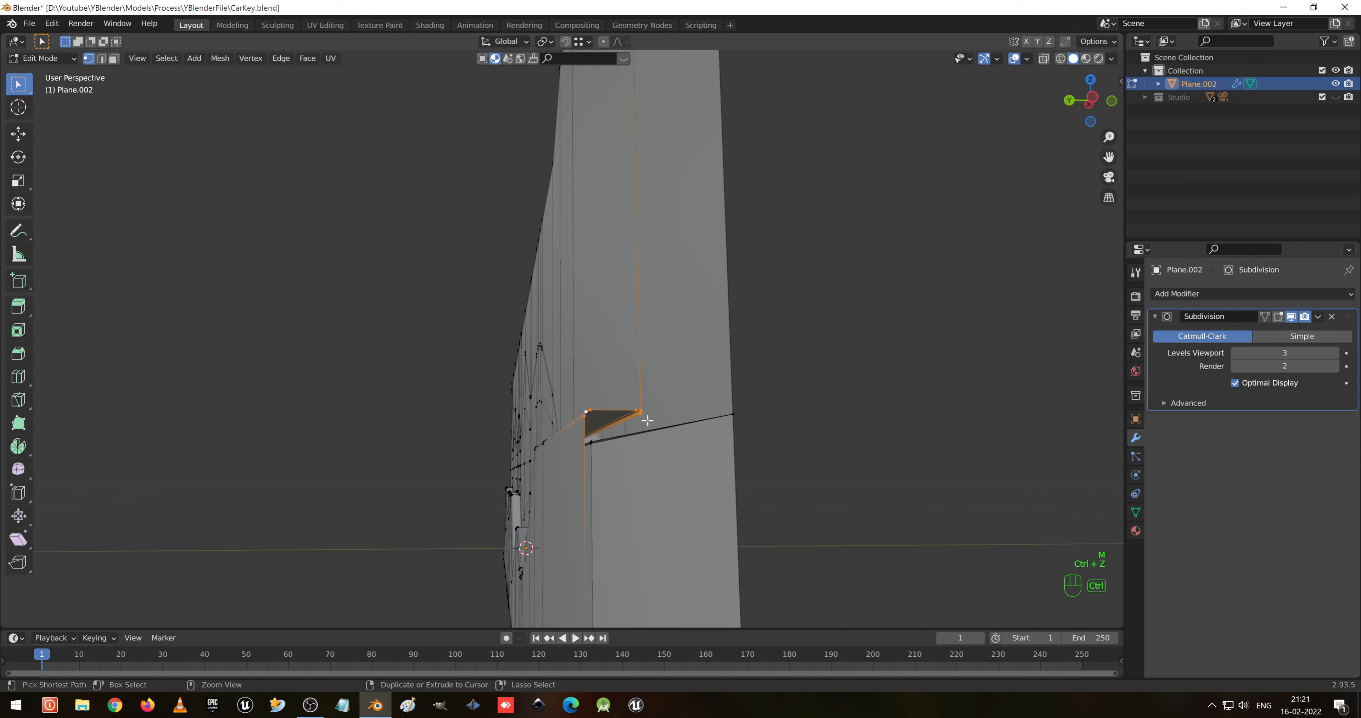
- Reselect the clustered mid-height vertices in wireframe and merge them with the adjacent corner vertex to close the gap
{"action": "key", "text": "shift+z"}
{"action": "left_click_drag", "start_coordinate": [623, 393], "coordinate": [654, 434]}
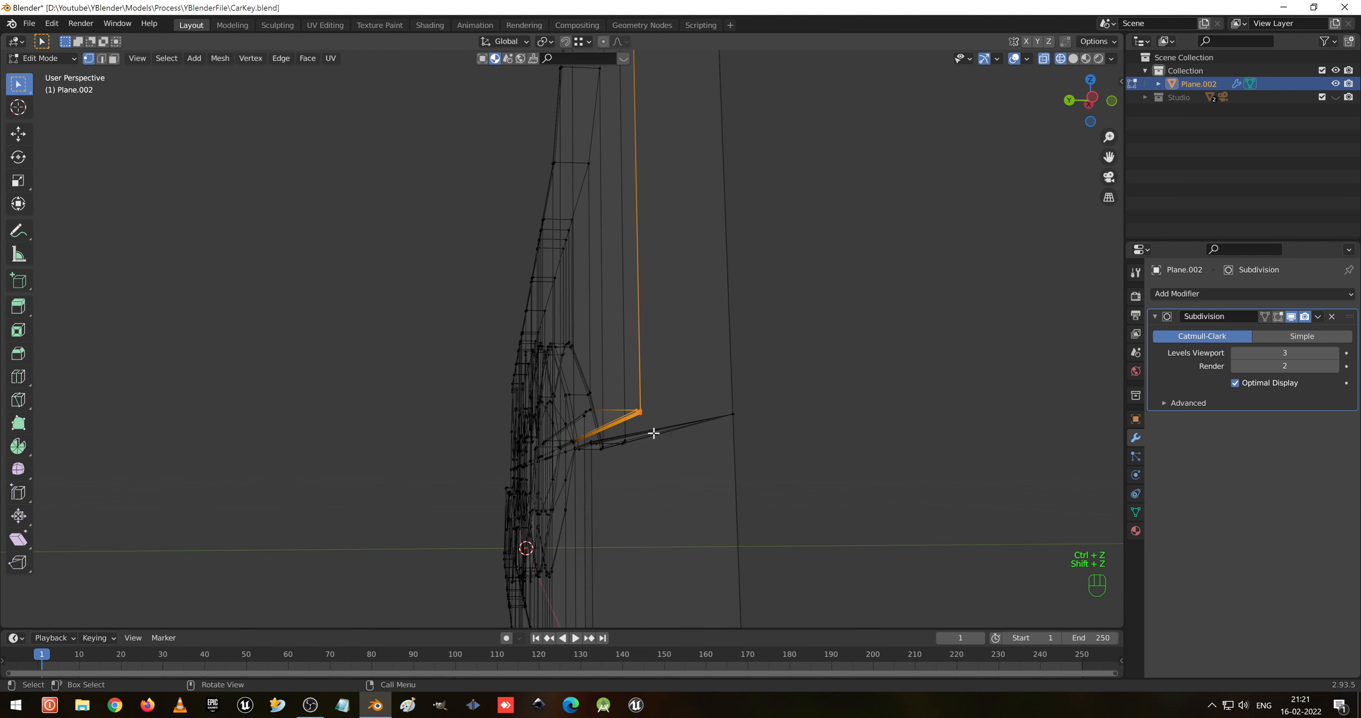
{"action": "key", "text": "shift+z"}
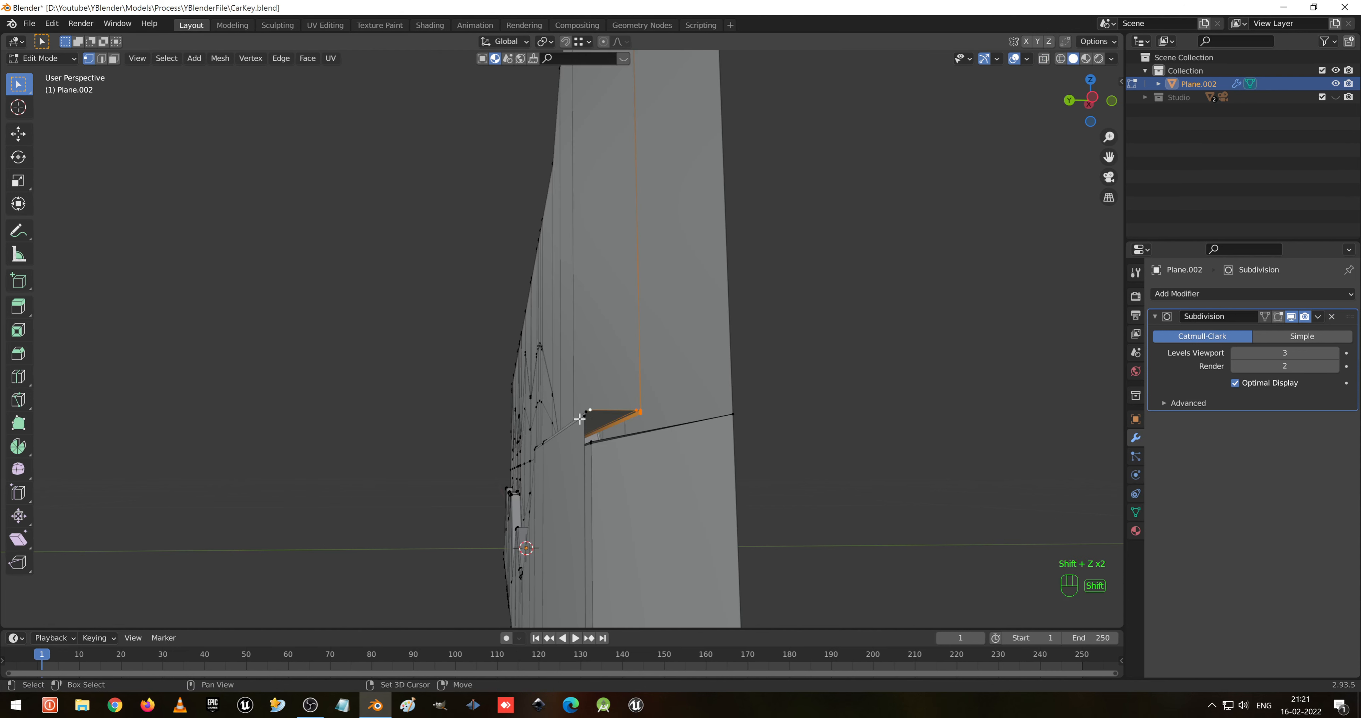
{"action": "key", "text": "m"}
{"action": "left_click", "coordinate": [598, 446]}
{"action": "middle_click_drag", "start_coordinate": [597, 447], "coordinate": [608, 475]}
{"action": "scroll", "coordinate": [602, 430], "scroll_direction": "down", "scroll_amount": 5}
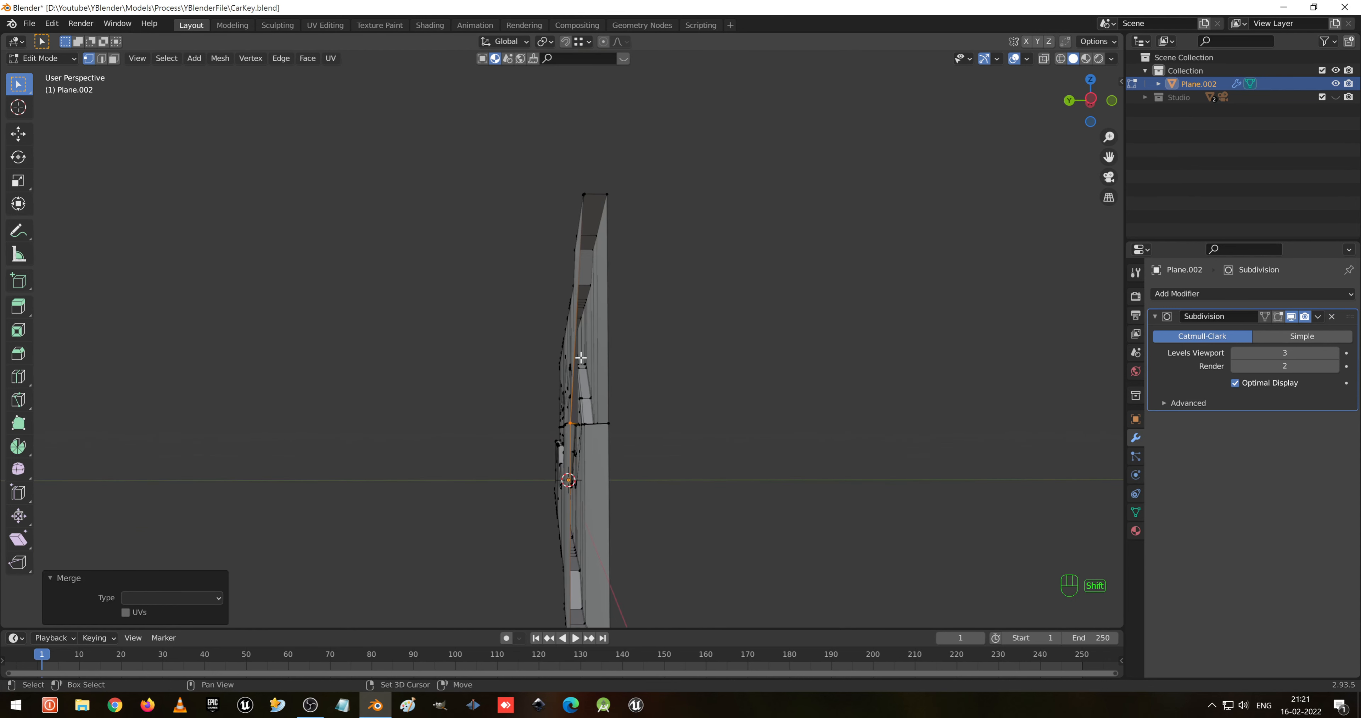
- Move the upper corner vertices on the opposite side 0.85277 cm along Y, snapped in line with the mid-height vertex
{"action": "left_click_drag", "start_coordinate": [561, 184], "coordinate": [587, 215]}
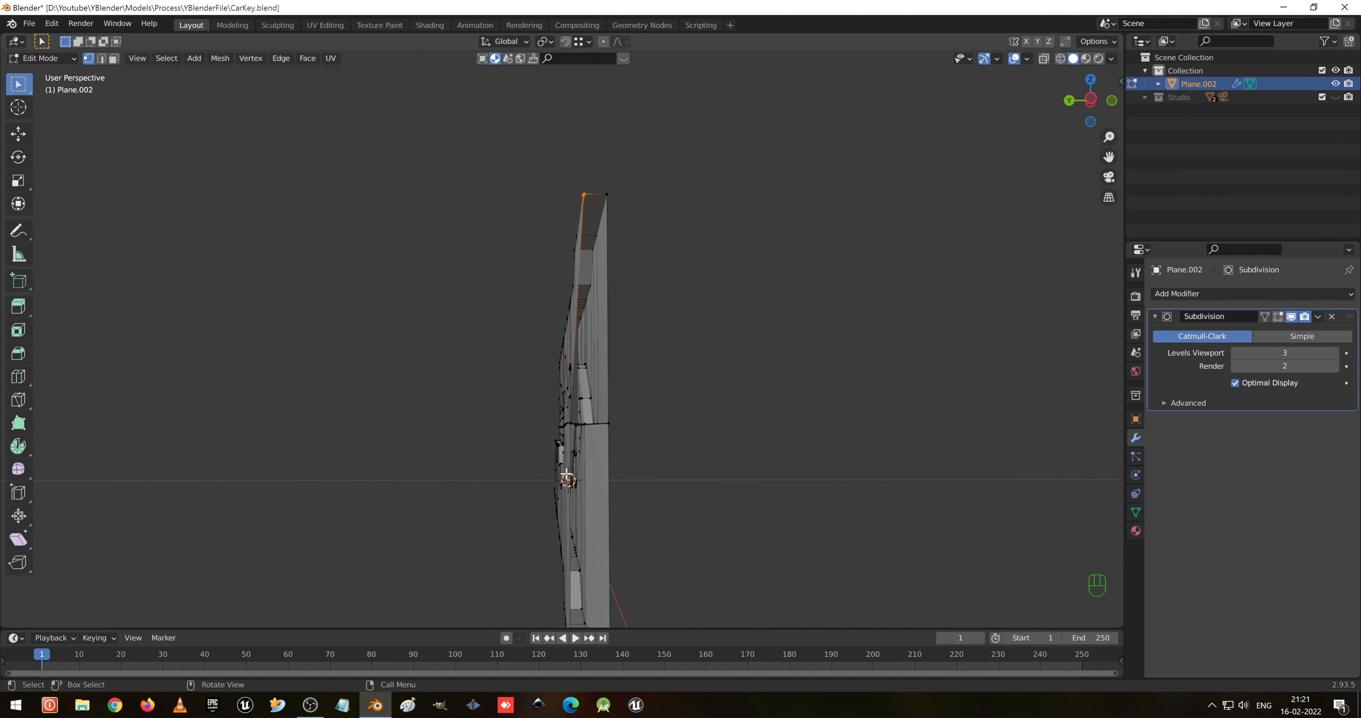
{"action": "middle_click_drag", "start_coordinate": [565, 475], "coordinate": [586, 459]}
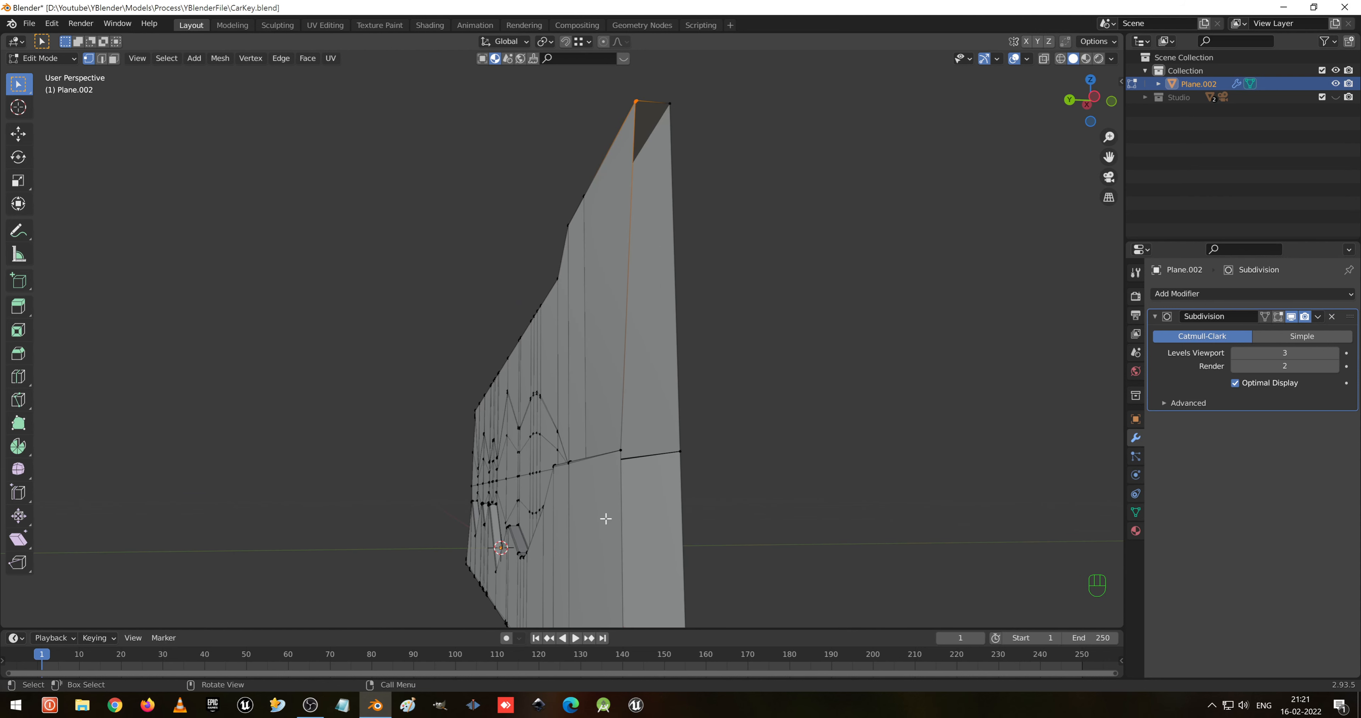
{"action": "key", "text": "g"}
{"action": "key", "text": "y"}
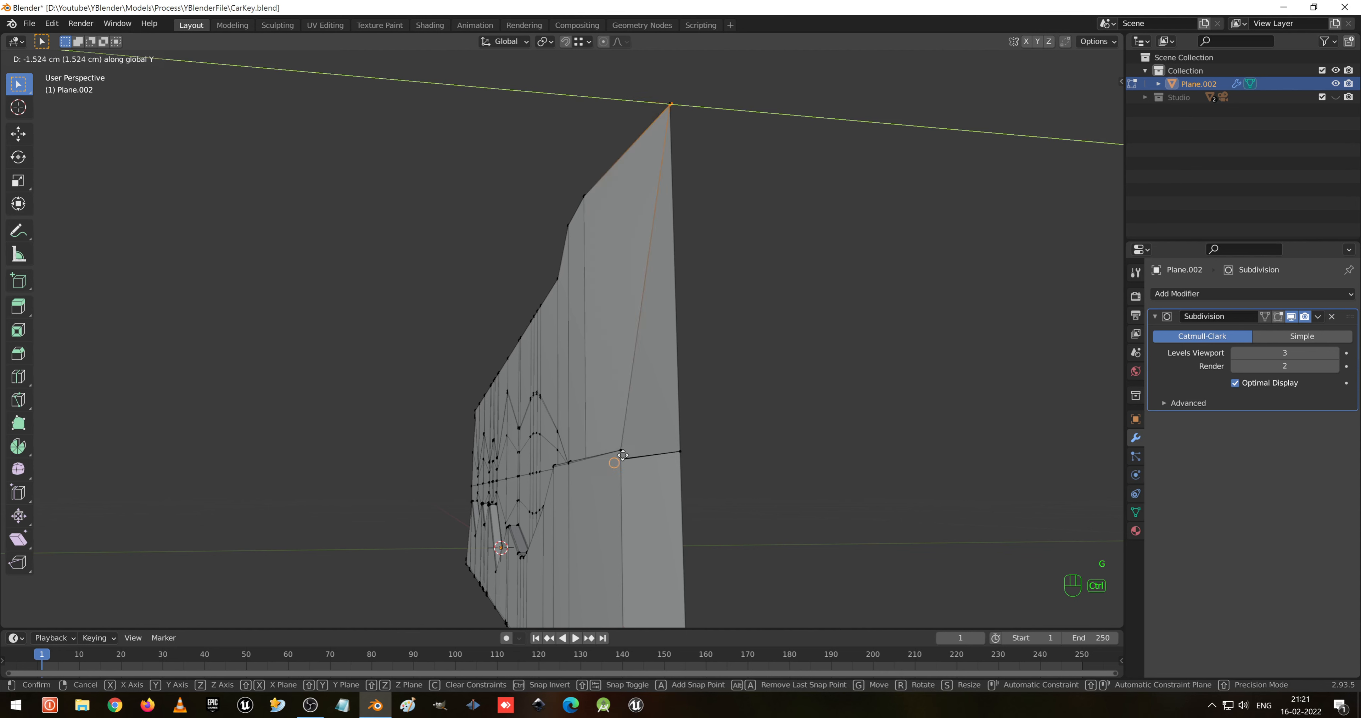
{"action": "left_click", "coordinate": [634, 512]}
{"action": "scroll", "coordinate": [631, 509], "scroll_direction": "down", "scroll_amount": 3}
{"action": "middle_click_drag", "start_coordinate": [631, 509], "coordinate": [586, 443], "text": "shift"}
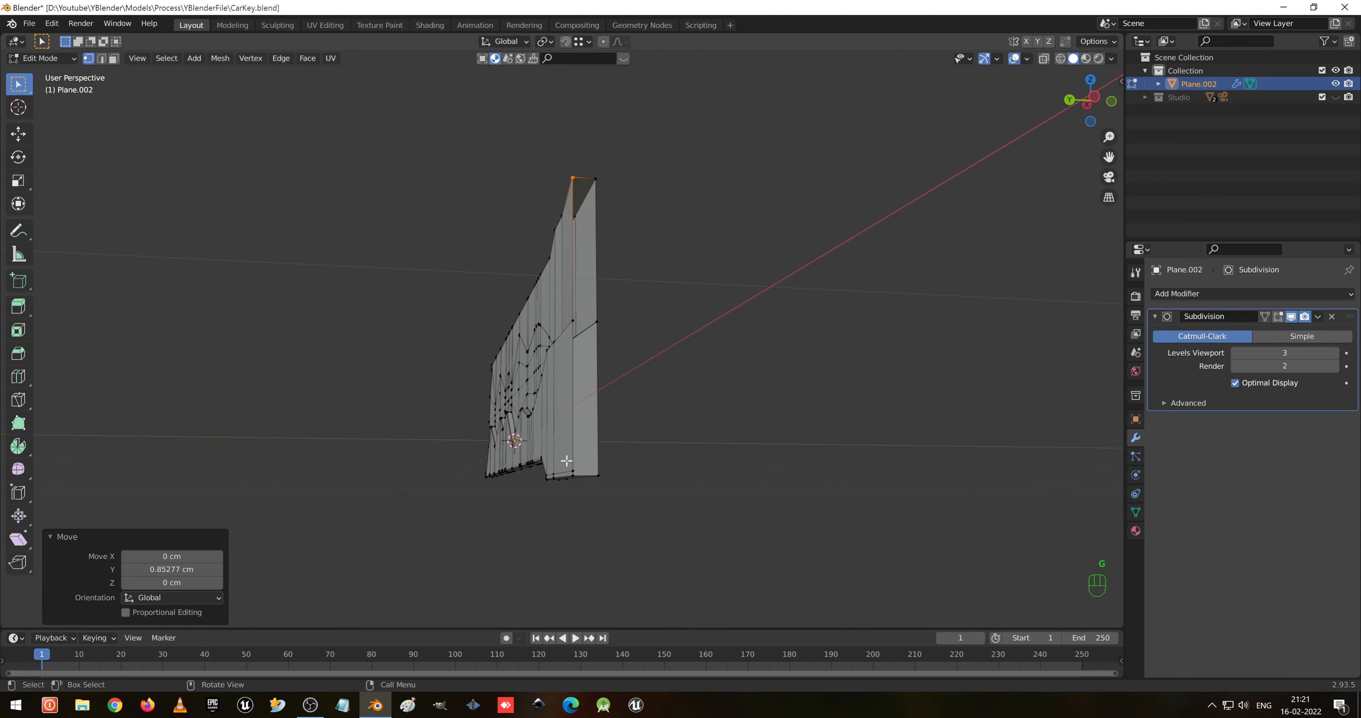
- Align the lower corner vertices of the head end with the mid-height corner along Y, and inspect the smoothed result
{"action": "left_click_drag", "start_coordinate": [566, 461], "coordinate": [579, 482]}
{"action": "scroll", "coordinate": [578, 490], "scroll_direction": "up", "scroll_amount": 3}
{"action": "middle_click_drag", "start_coordinate": [605, 547], "coordinate": [564, 405], "text": "shift"}
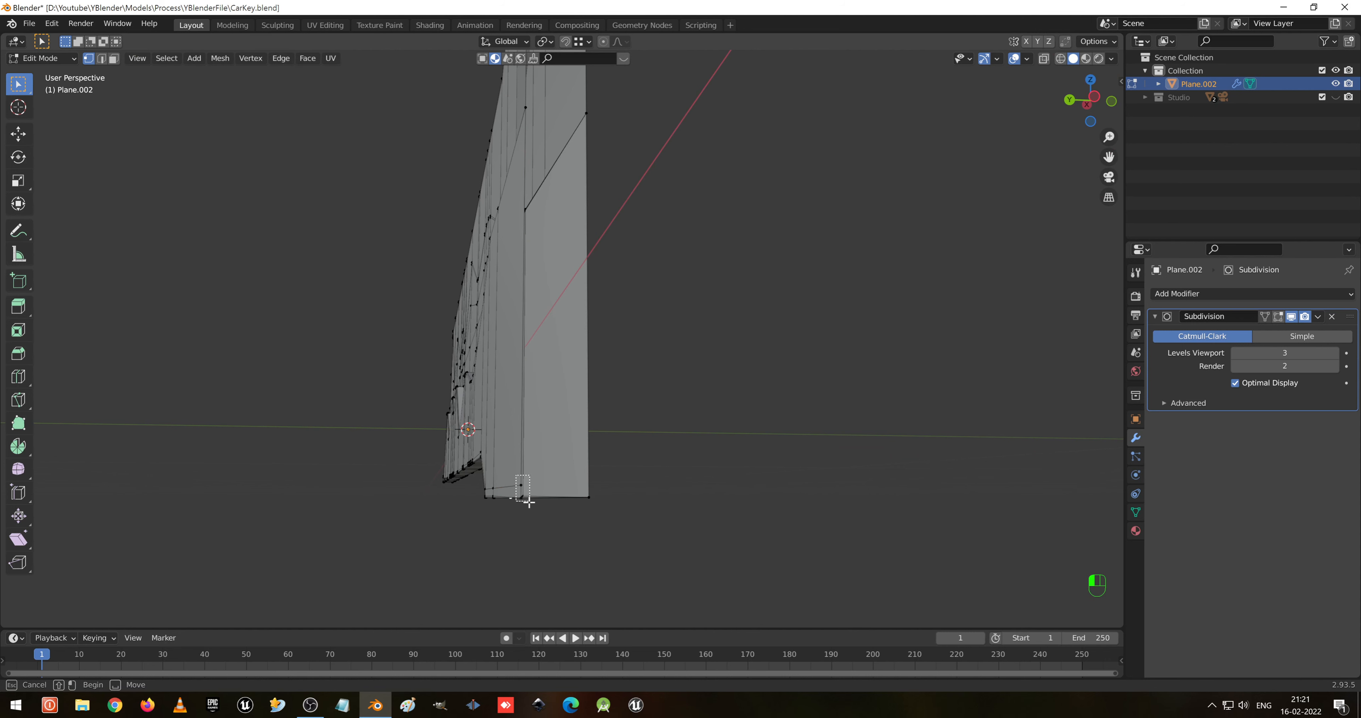
{"action": "left_click_drag", "start_coordinate": [528, 503], "coordinate": [523, 500]}
{"action": "middle_click_drag", "start_coordinate": [523, 500], "coordinate": [491, 497]}
{"action": "left_click_drag", "start_coordinate": [313, 413], "coordinate": [409, 485]}
{"action": "middle_click_drag", "start_coordinate": [375, 214], "coordinate": [490, 442]}
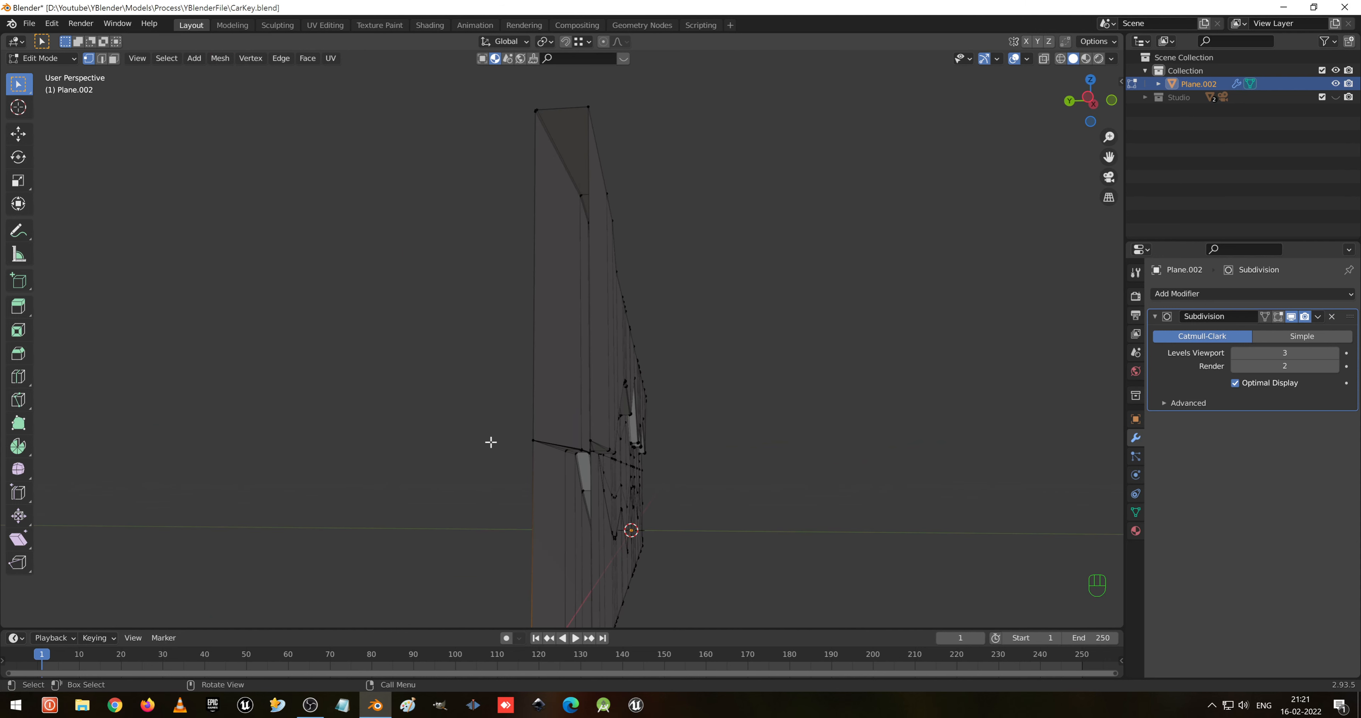
{"action": "key", "text": "g"}
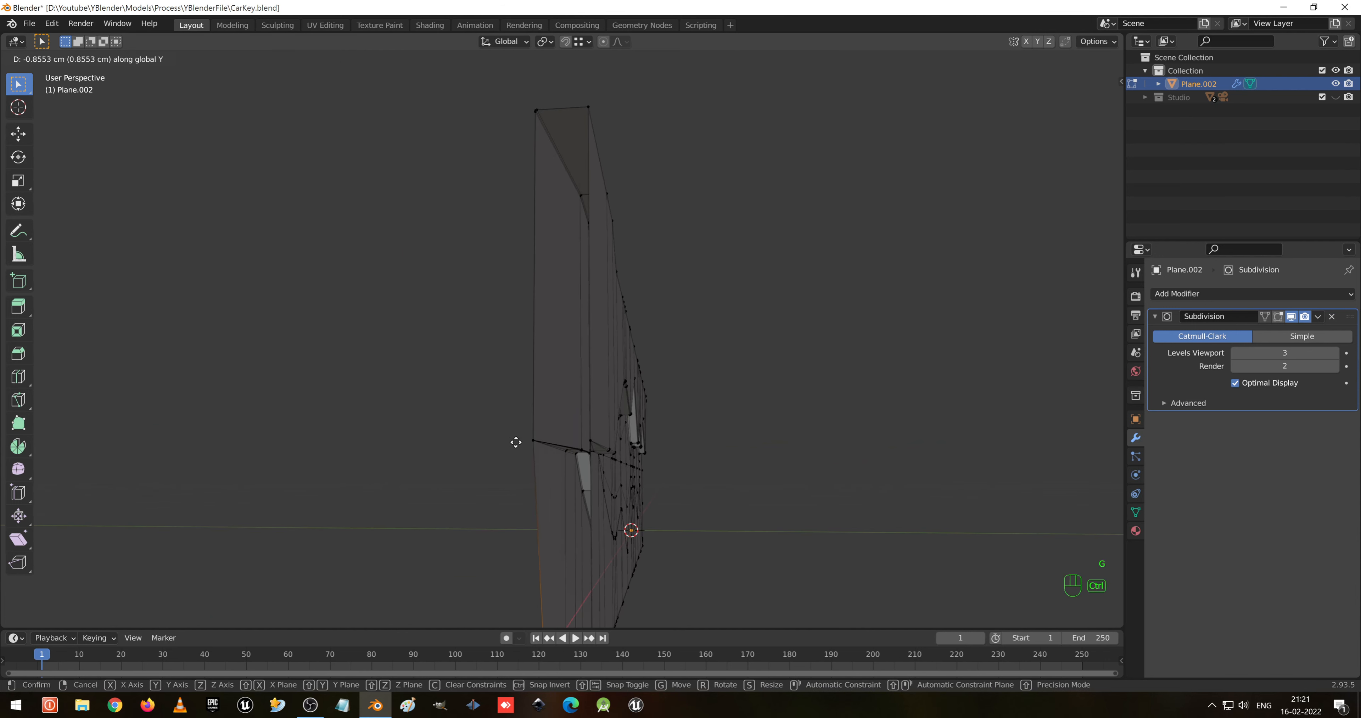
{"action": "left_click", "coordinate": [529, 442], "text": "ctrl"}
{"action": "scroll", "coordinate": [528, 442], "scroll_direction": "down", "scroll_amount": 5}
{"action": "key", "text": "Tab"}
{"action": "middle_click_drag", "start_coordinate": [618, 447], "coordinate": [535, 352]}
- Add one edge loop along the blade's broad face and slide it close to the upper edge at factor -0.991
{"action": "key", "text": "Tab"}
{"action": "scroll", "coordinate": [543, 340], "scroll_direction": "up", "scroll_amount": 5}
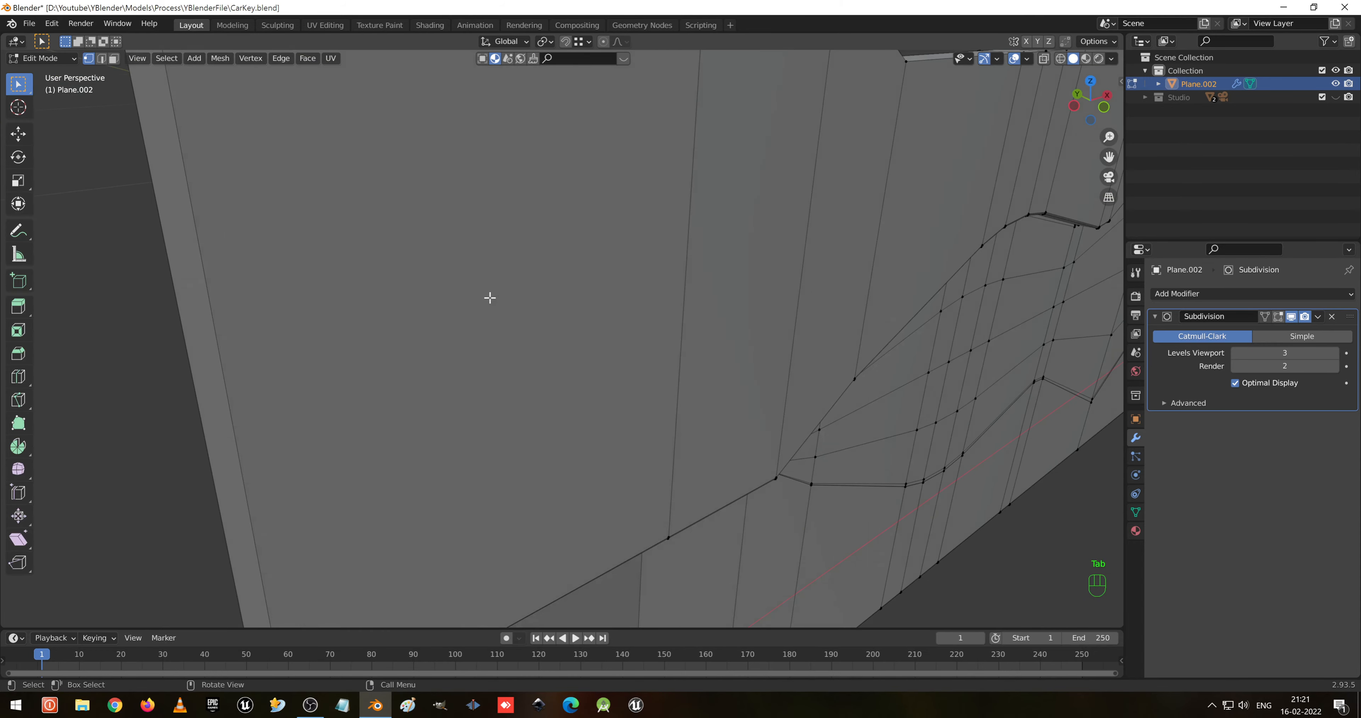
{"action": "middle_click_drag", "start_coordinate": [490, 298], "coordinate": [644, 376]}
{"action": "key", "text": "ctrl+r"}
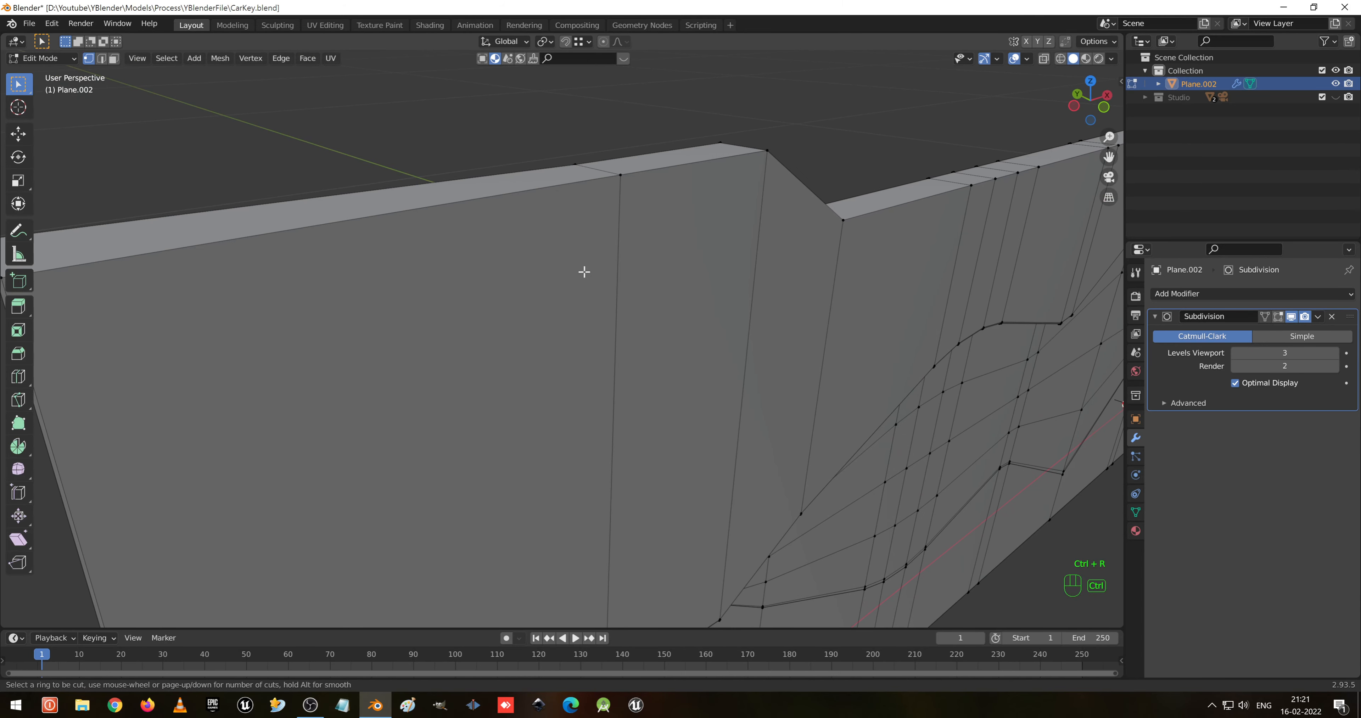
{"action": "left_click", "coordinate": [608, 258]}
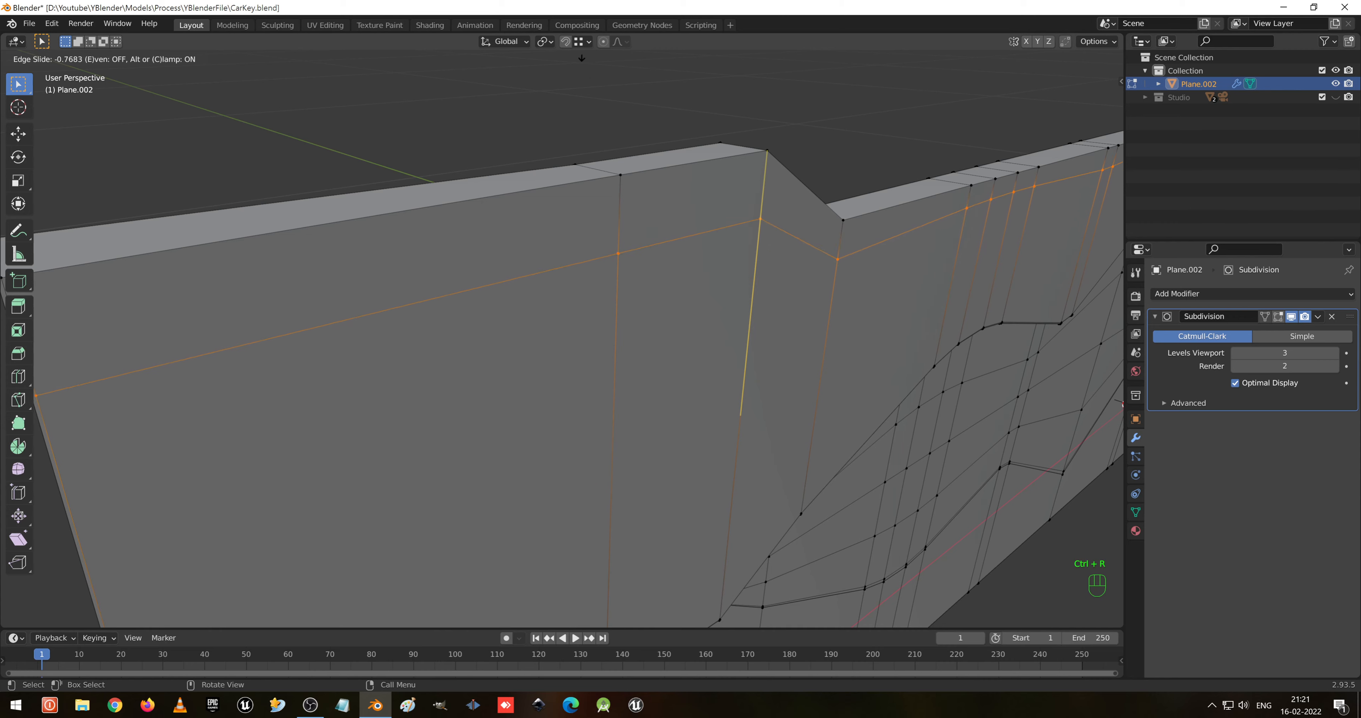
{"action": "left_click", "coordinate": [582, 570]}
- Add one edge loop along the blade's narrow upper face and slide it close to the far edge at factor 0.922
{"action": "middle_click_drag", "start_coordinate": [601, 550], "coordinate": [386, 437]}
{"action": "key", "text": "ctrl+r"}
{"action": "left_click", "coordinate": [219, 391]}
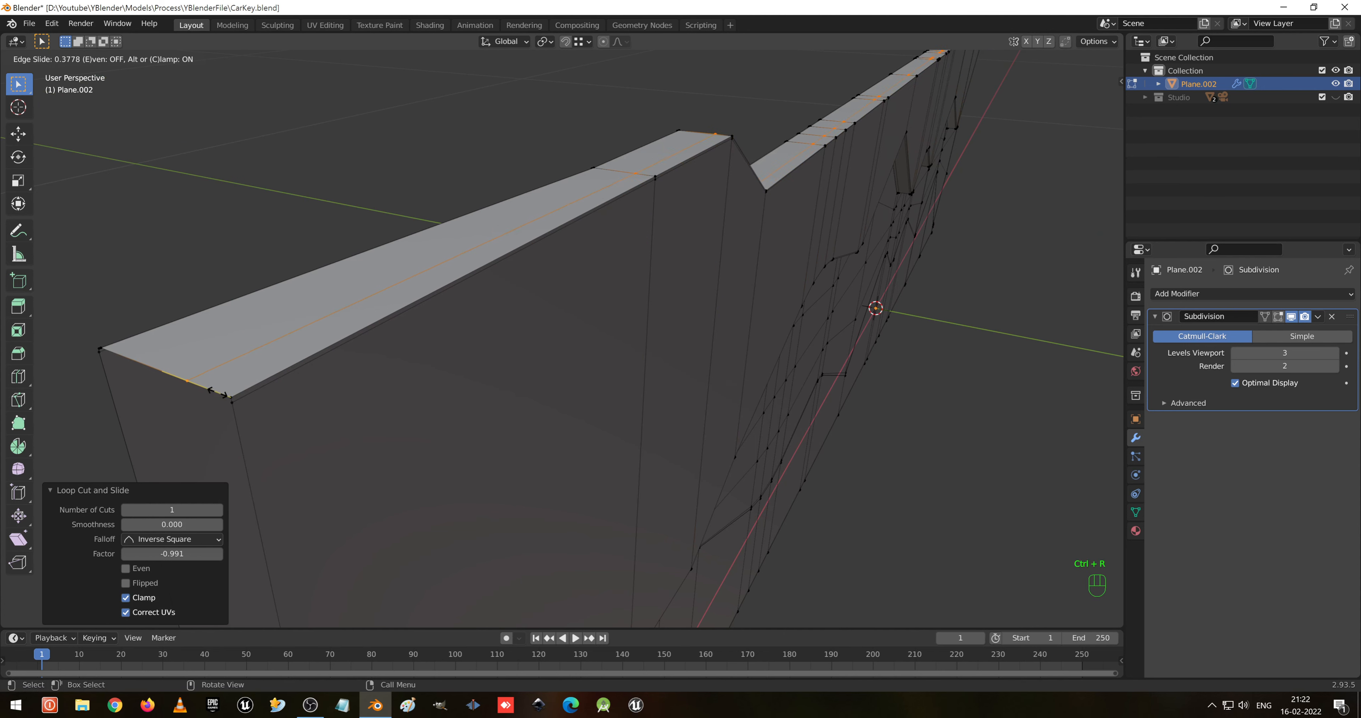
{"action": "left_click", "coordinate": [247, 409]}
{"action": "middle_click_drag", "start_coordinate": [222, 365], "coordinate": [299, 363]}
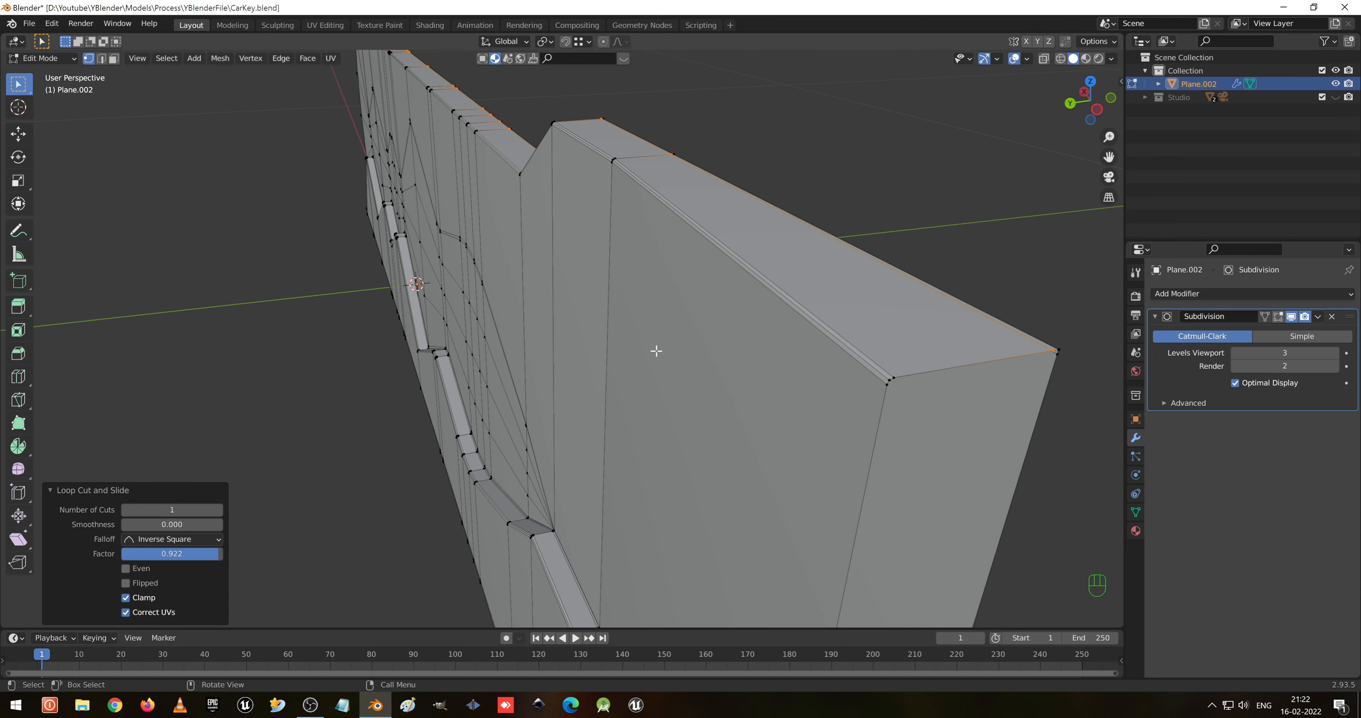
- Save the file and inspect the smoothed head end from several sides in Object Mode
{"action": "key", "text": "Tab"}
{"action": "middle_click_drag", "start_coordinate": [956, 357], "coordinate": [561, 351]}
{"action": "key", "text": "ctrl+s"}
{"action": "scroll", "coordinate": [771, 361], "scroll_direction": "down", "scroll_amount": 4}
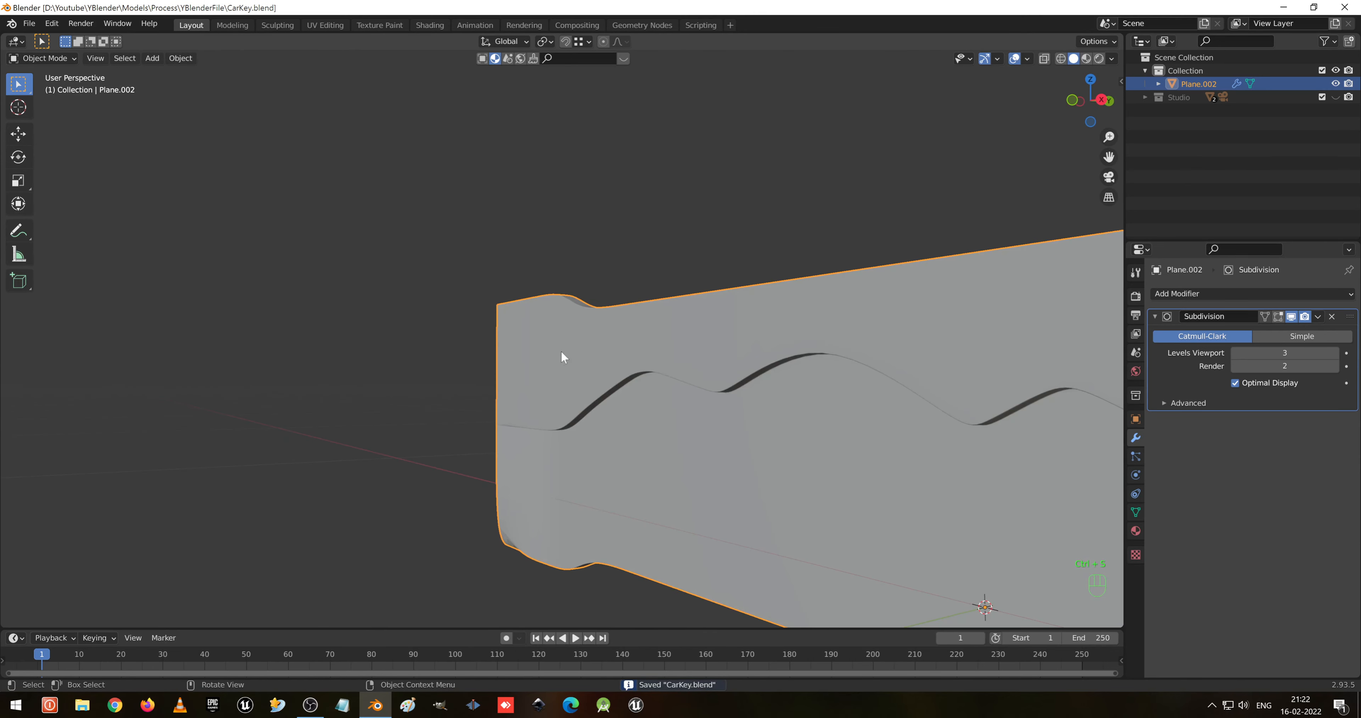
{"action": "scroll", "coordinate": [563, 353], "scroll_direction": "down", "scroll_amount": 6}
{"action": "middle_click_drag", "start_coordinate": [834, 438], "coordinate": [507, 452]}
{"action": "scroll", "coordinate": [527, 423], "scroll_direction": "up", "scroll_amount": 3}
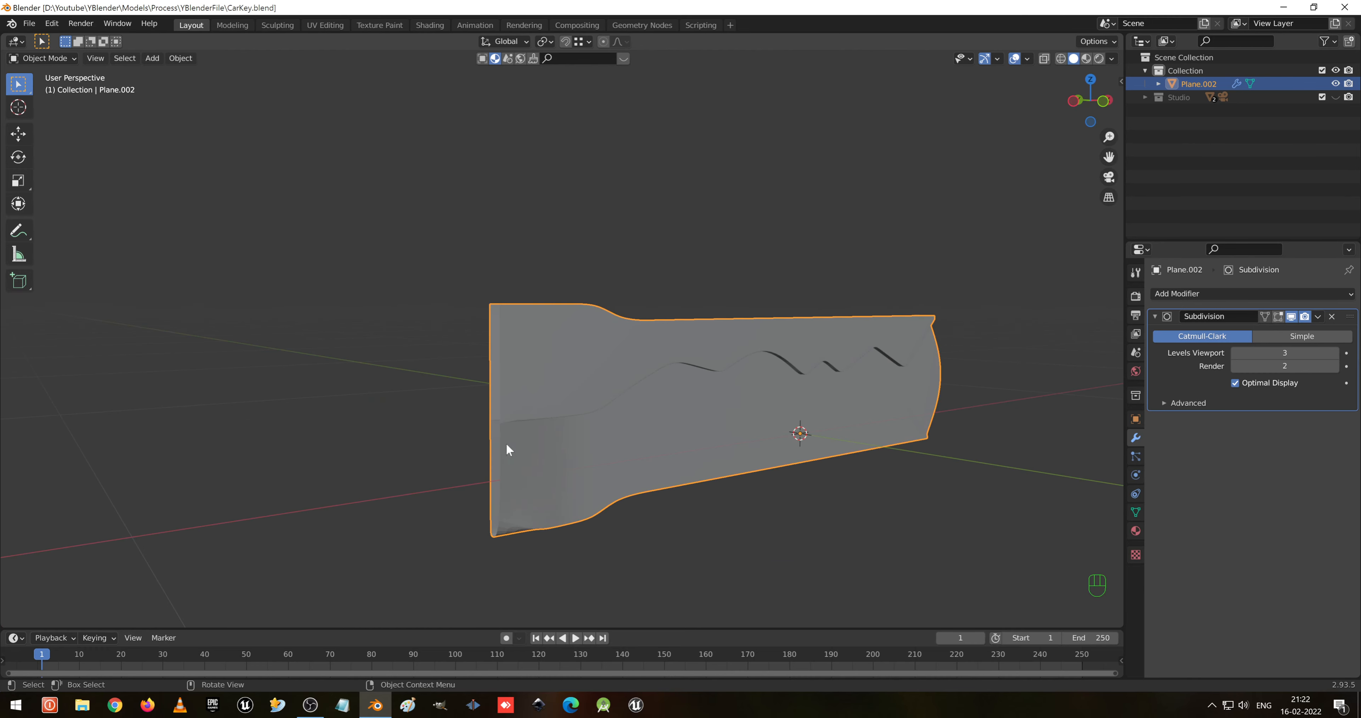
- Select all vertices along the blade's outer head-end edge in front-view wireframe
{"action": "key", "text": "Tab"}
{"action": "key", "text": "KP_3"}
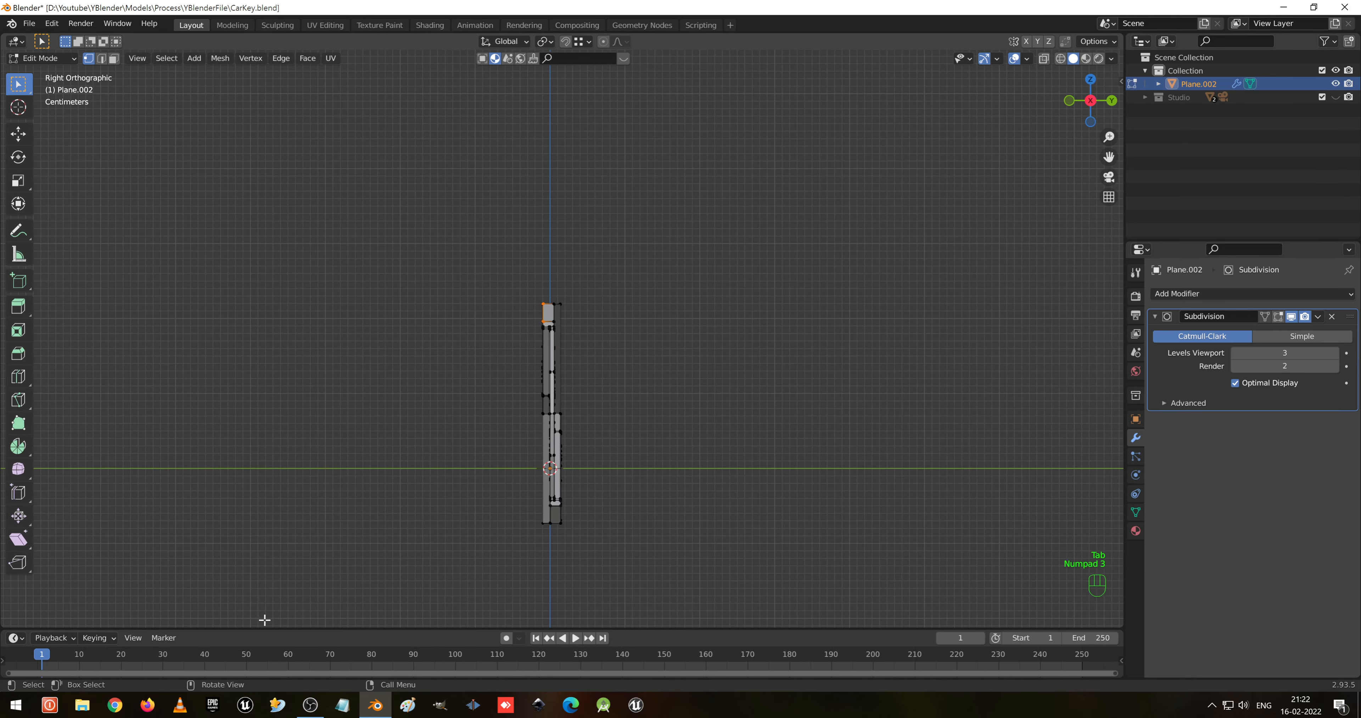
{"action": "key", "text": "KP_1"}
{"action": "key", "text": "shift+z"}
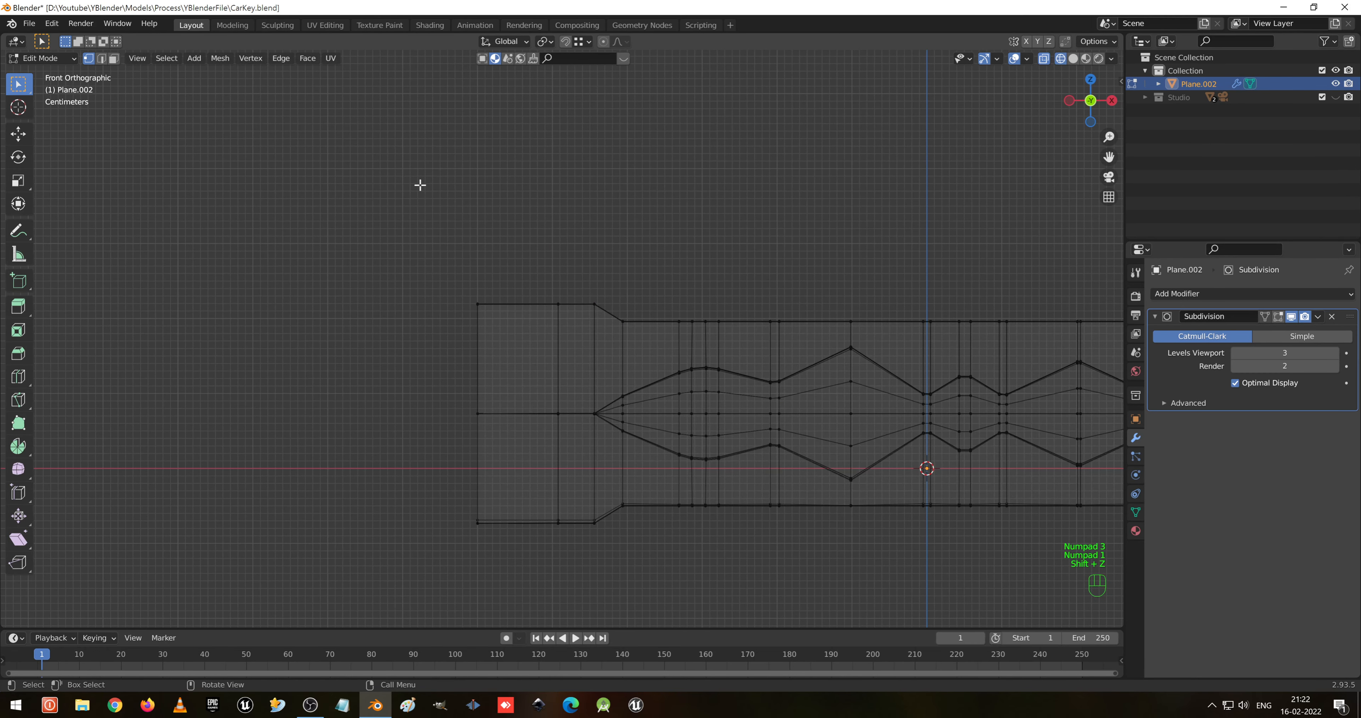
{"action": "left_click_drag", "start_coordinate": [431, 147], "coordinate": [526, 577]}
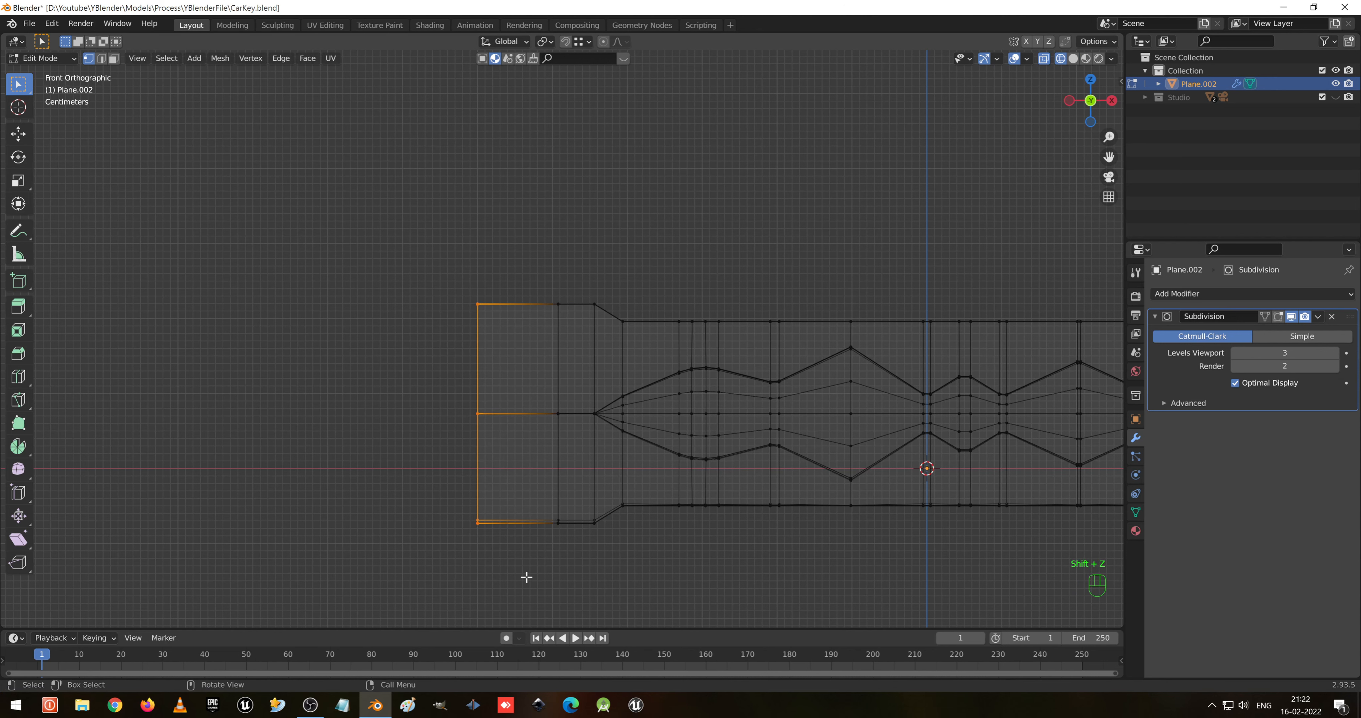
{"action": "key", "text": "w"}
{"action": "key", "text": "x"}
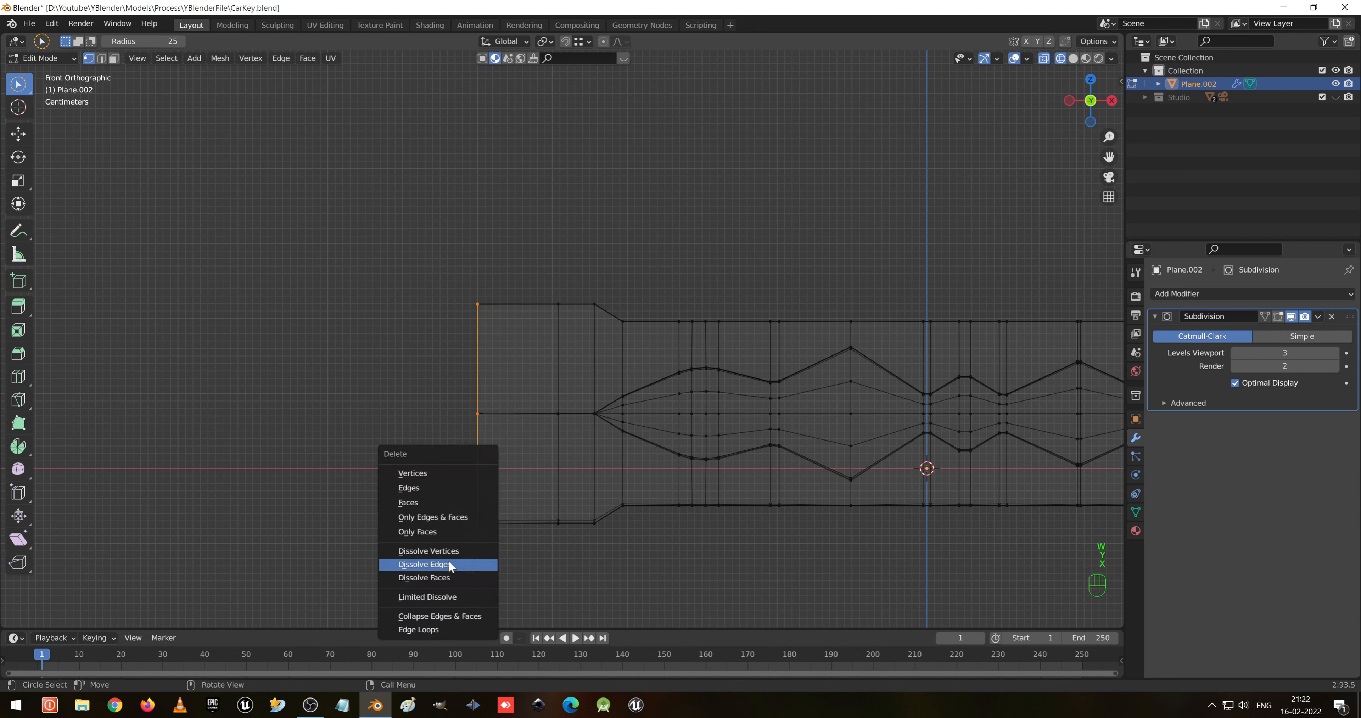
{"action": "left_click", "coordinate": [450, 564]}
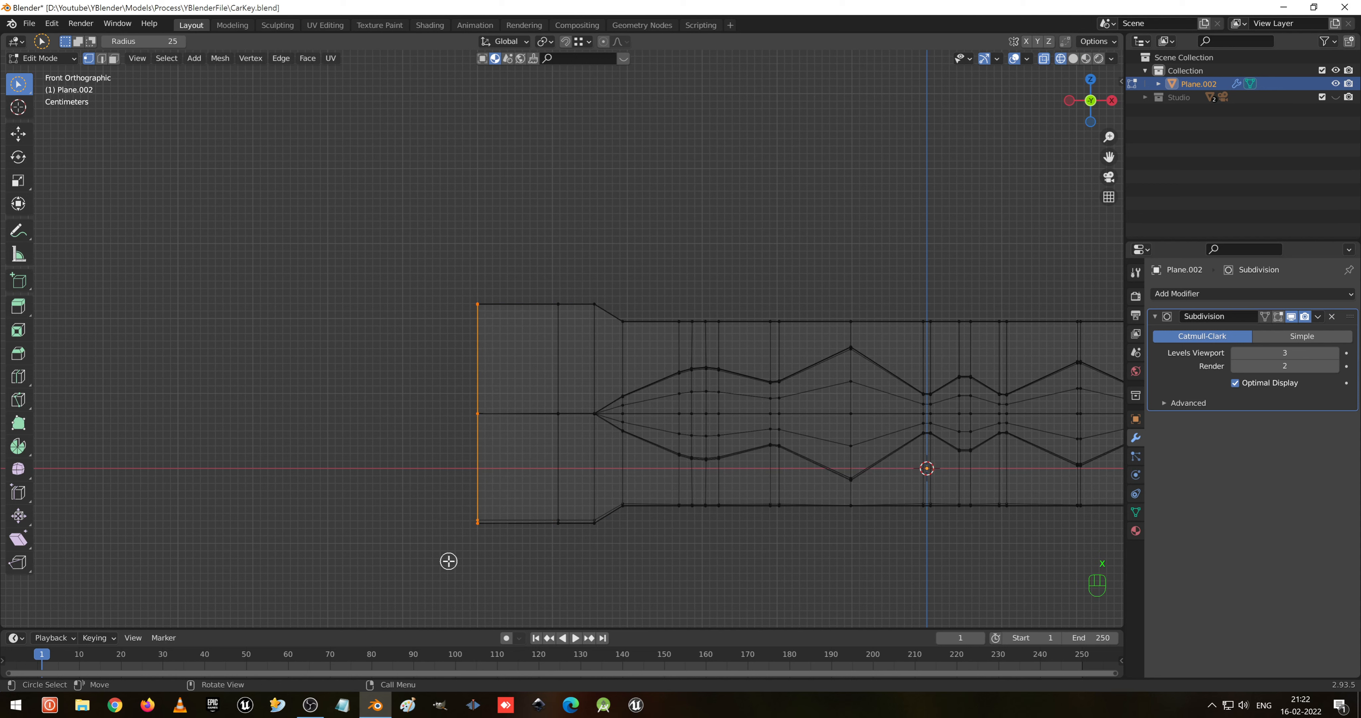
{"action": "key", "text": "g"}
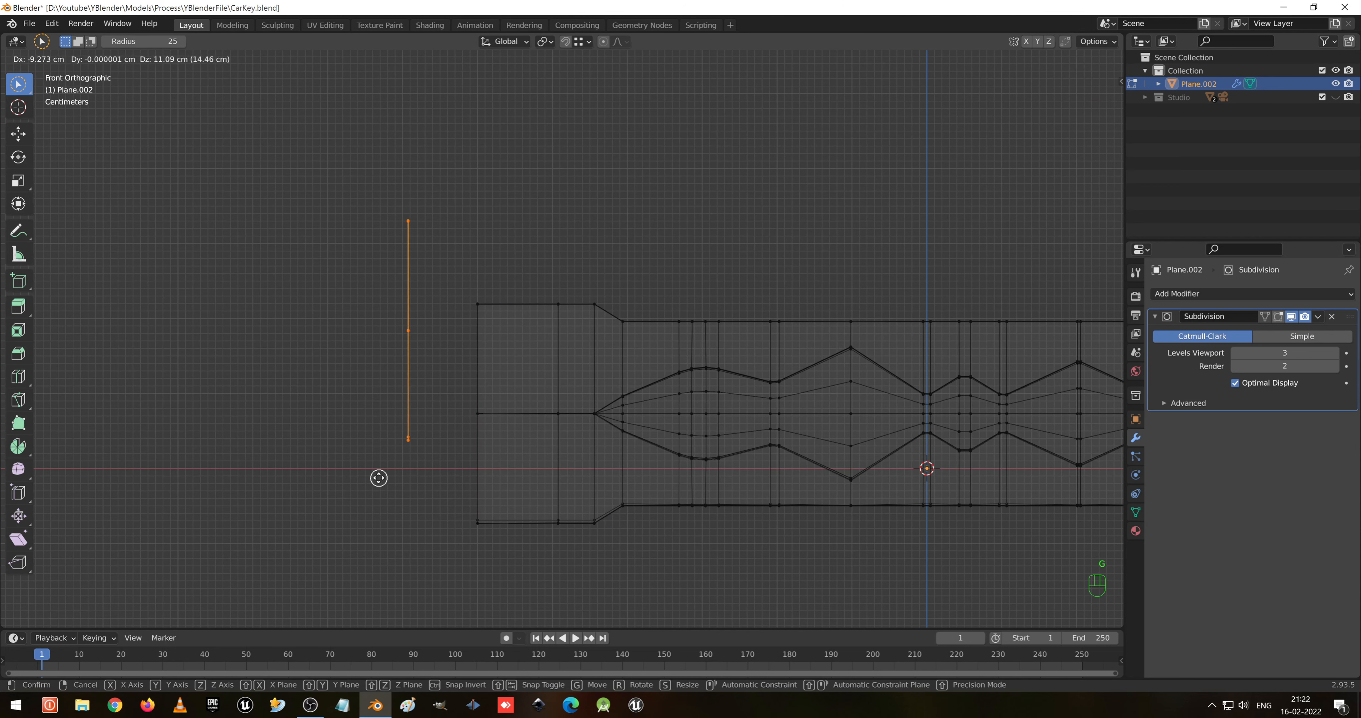
{"action": "right_click", "coordinate": [383, 485]}
{"action": "key", "text": "ctrl+z"}
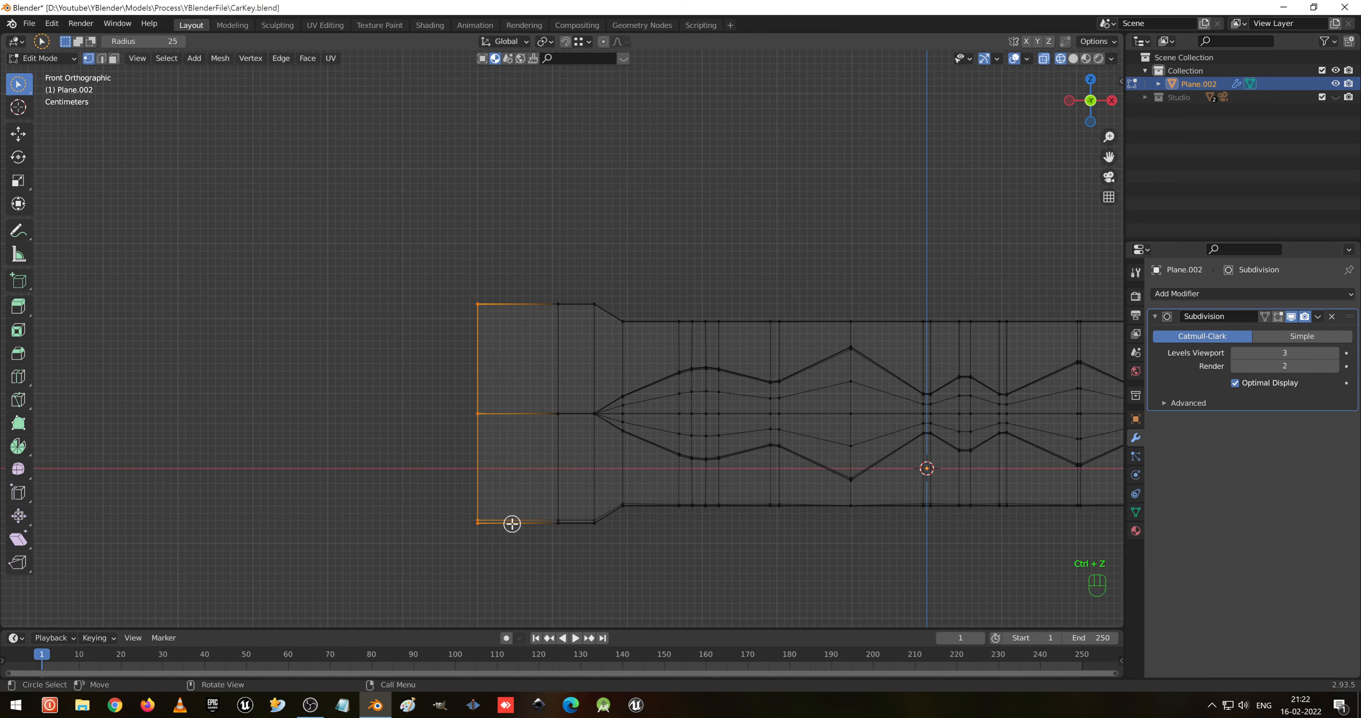
{"action": "right_click", "coordinate": [21, 87]}
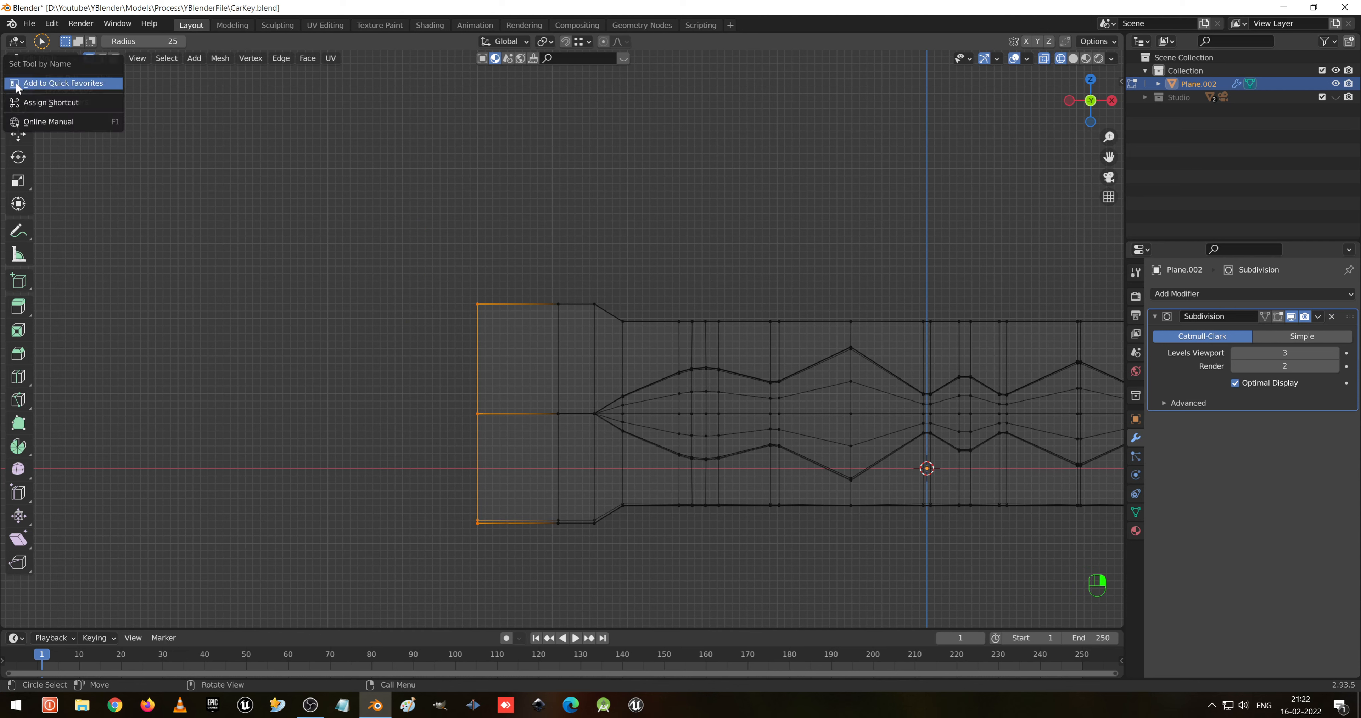
{"action": "left_click", "coordinate": [217, 158]}
{"action": "left_click_drag", "start_coordinate": [33, 91], "coordinate": [91, 122]}
- Extrude the blade's outer head-end vertices outward about 7.05 cm along negative X
{"action": "left_click_drag", "start_coordinate": [432, 253], "coordinate": [523, 573]}
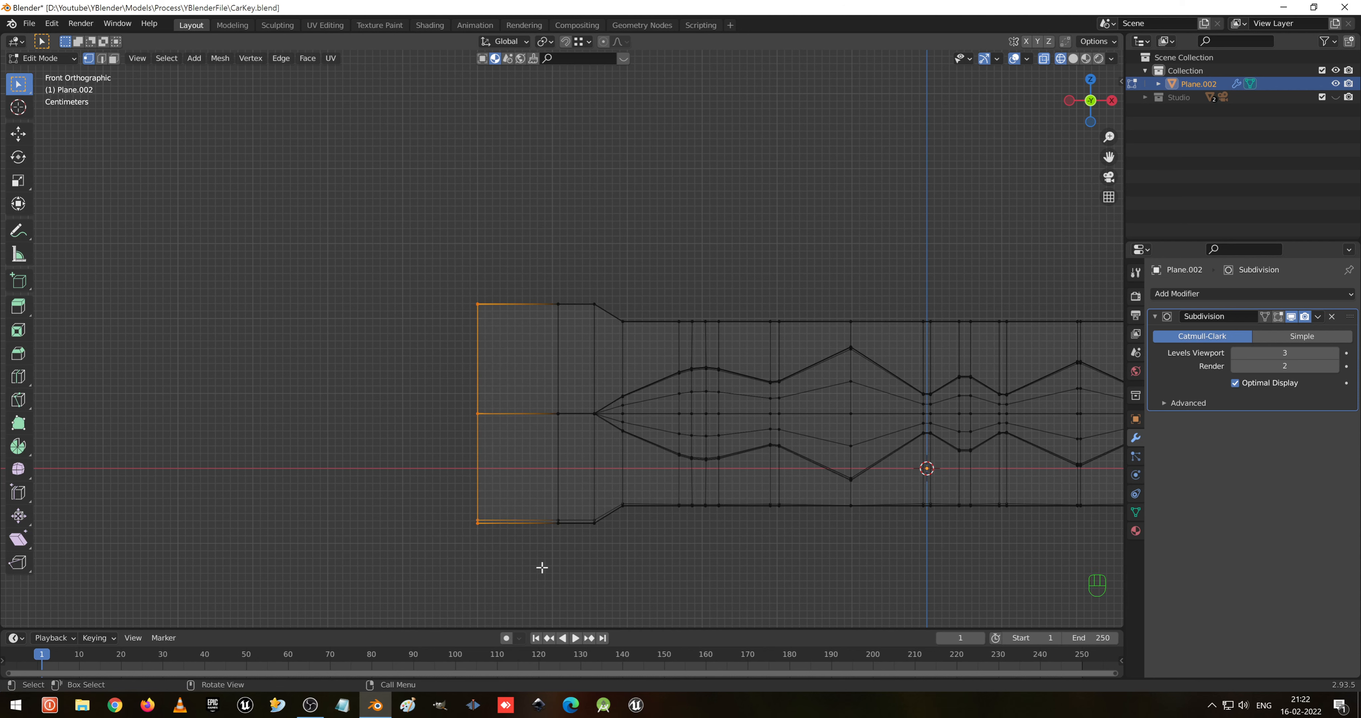
{"action": "key", "text": "e"}
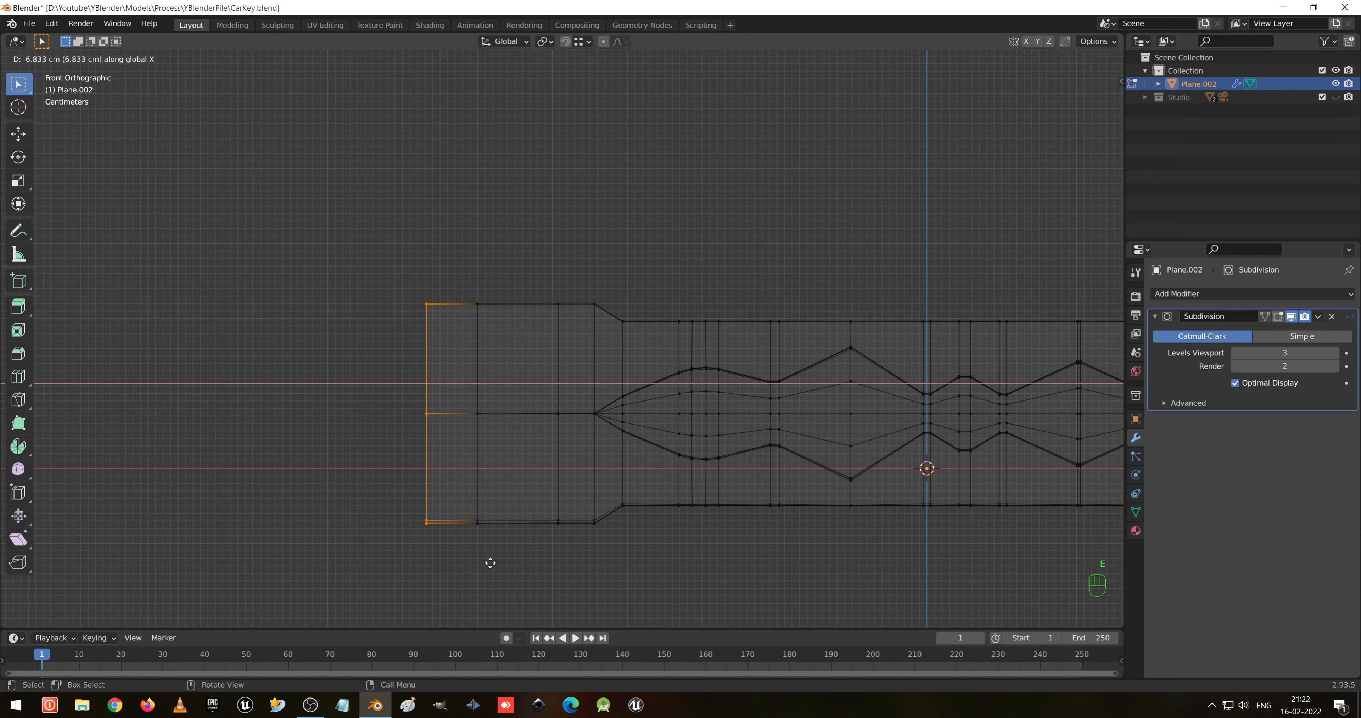
{"action": "left_click", "coordinate": [489, 563]}
{"action": "key", "text": "shift+z"}
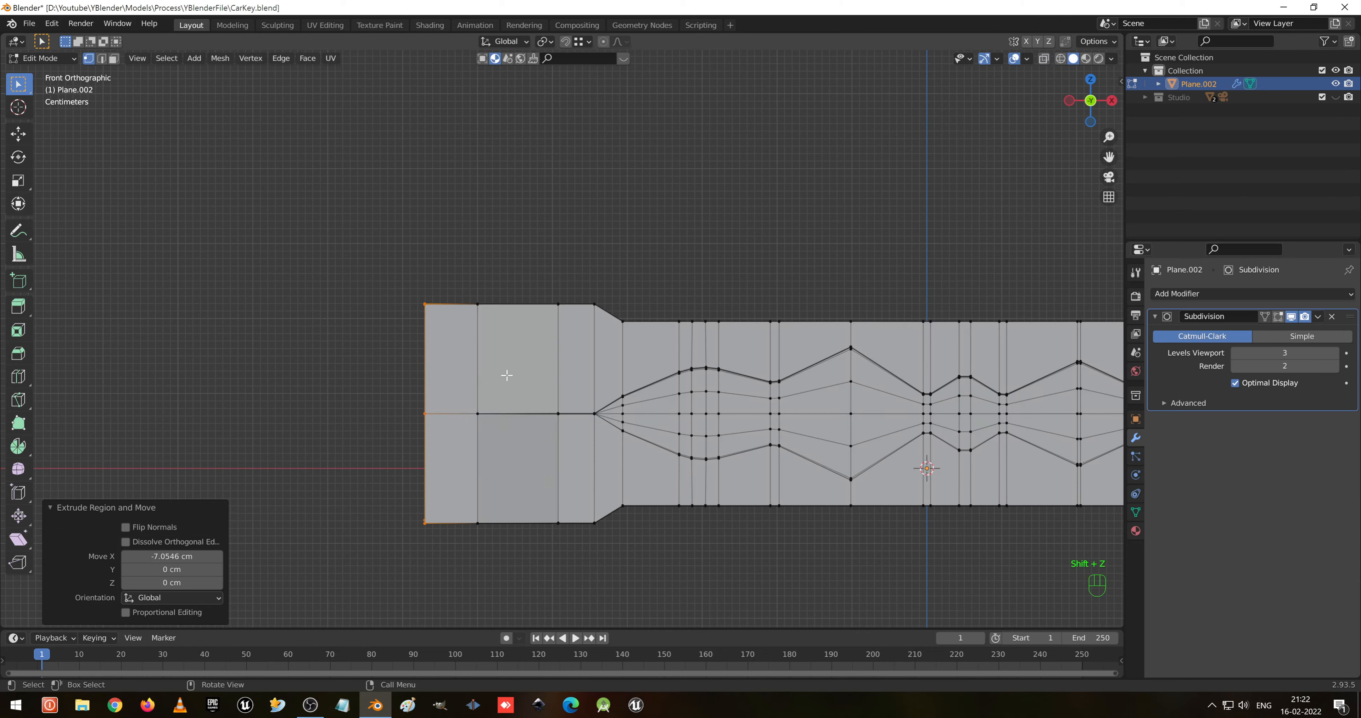
- Inspect the extended head end in both smoothed and cage form, focusing on its lower corner and side face
{"action": "mouse_move", "coordinate": [505, 376]}
{"action": "middle_mouse_down"}
{"action": "mouse_move", "coordinate": [534, 348]}
{"action": "mouse_move", "coordinate": [553, 364]}
{"action": "mouse_move", "coordinate": [666, 356]}
{"action": "mouse_move", "coordinate": [601, 358]}
{"action": "middle_mouse_up"}
{"action": "key", "text": "Tab"}
{"action": "scroll", "coordinate": [516, 361], "scroll_direction": "up", "scroll_amount": 4}
{"action": "middle_click_drag", "start_coordinate": [516, 361], "coordinate": [567, 437]}
{"action": "key", "text": "Tab"}
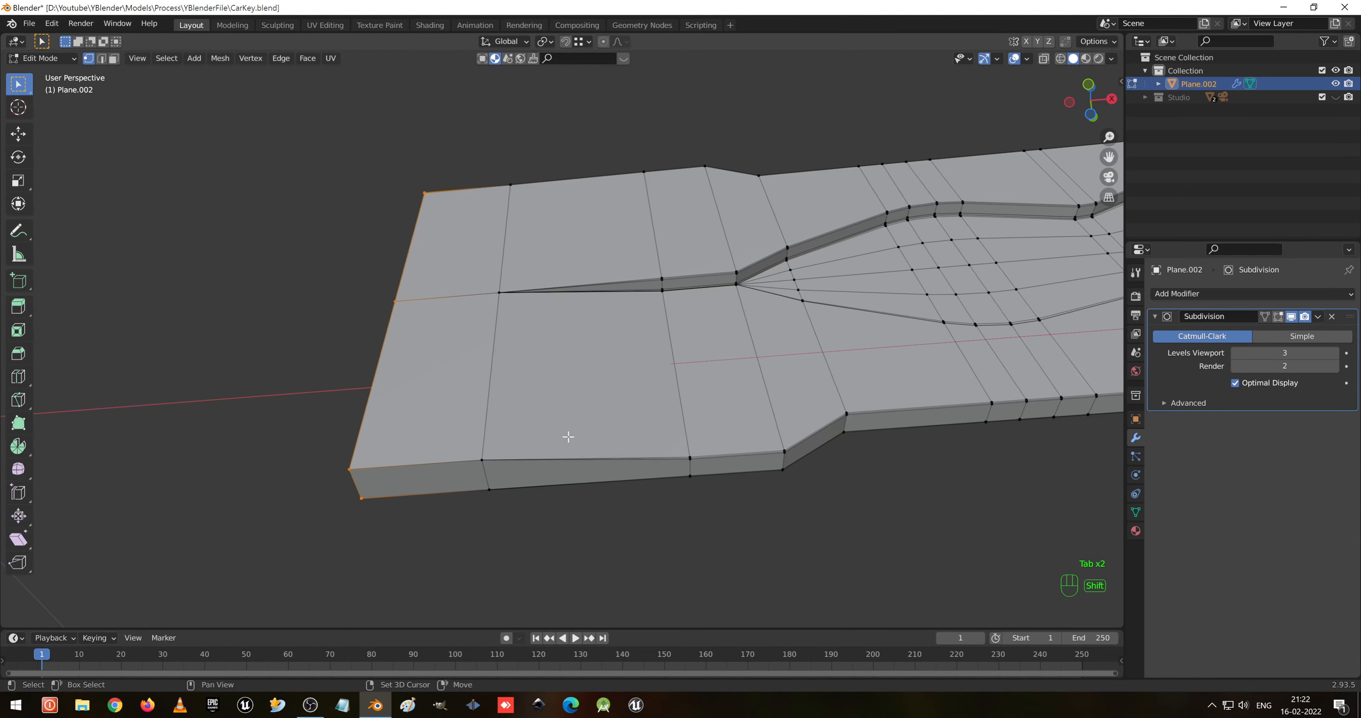
{"action": "scroll", "coordinate": [541, 470], "scroll_direction": "up", "scroll_amount": 2}
{"action": "middle_click_drag", "start_coordinate": [525, 534], "coordinate": [554, 513], "text": "shift"}
{"action": "key", "text": "Tab"}
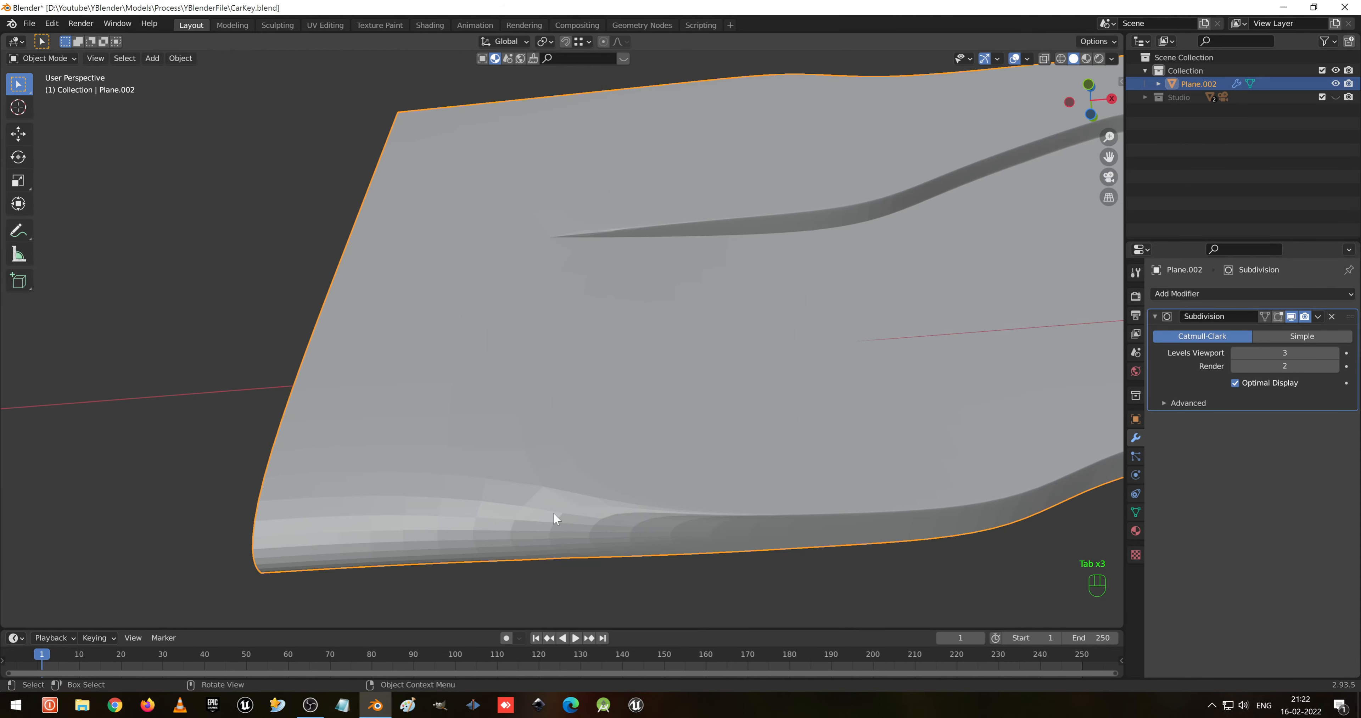
{"action": "scroll", "coordinate": [552, 510], "scroll_direction": "down", "scroll_amount": 3}
{"action": "scroll", "coordinate": [626, 424], "scroll_direction": "up", "scroll_amount": 3}
{"action": "key", "text": "Tab"}
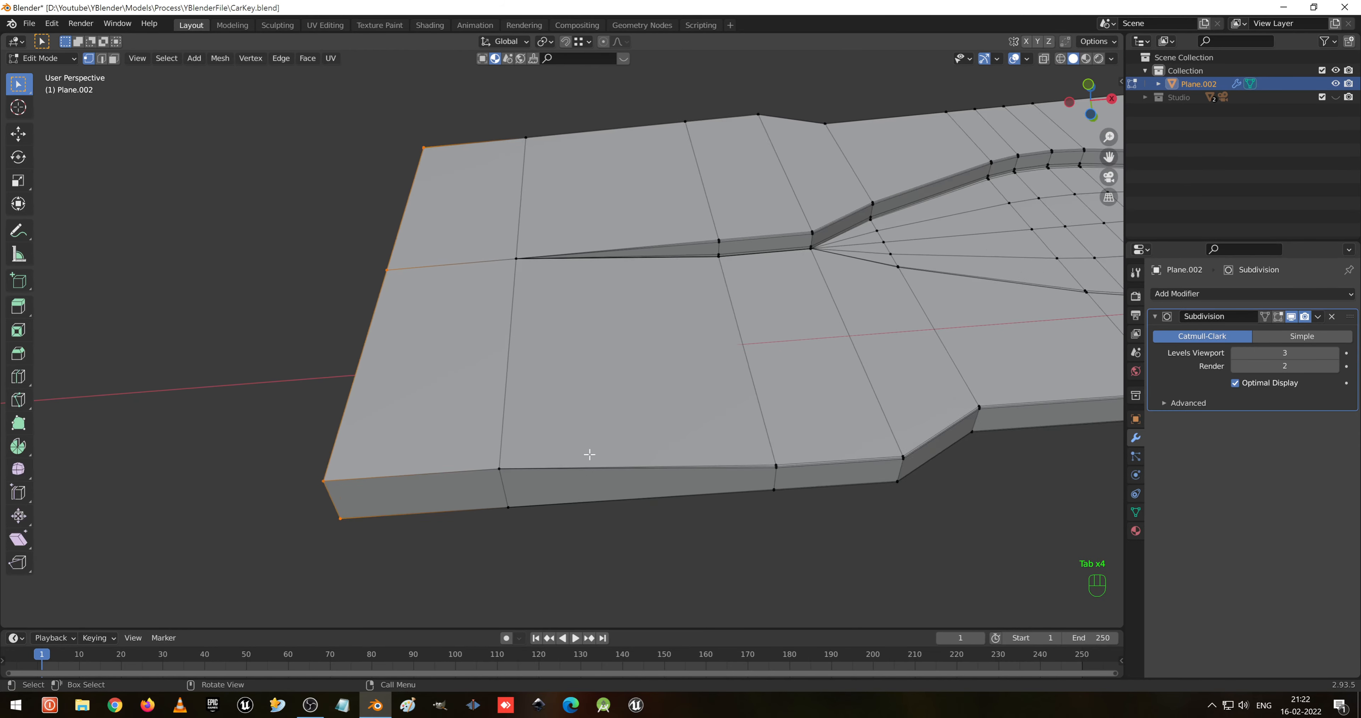
{"action": "scroll", "coordinate": [586, 455], "scroll_direction": "up", "scroll_amount": 2}
{"action": "middle_click_drag", "start_coordinate": [586, 459], "coordinate": [549, 433]}
{"action": "middle_click_drag", "start_coordinate": [465, 444], "coordinate": [478, 437]}
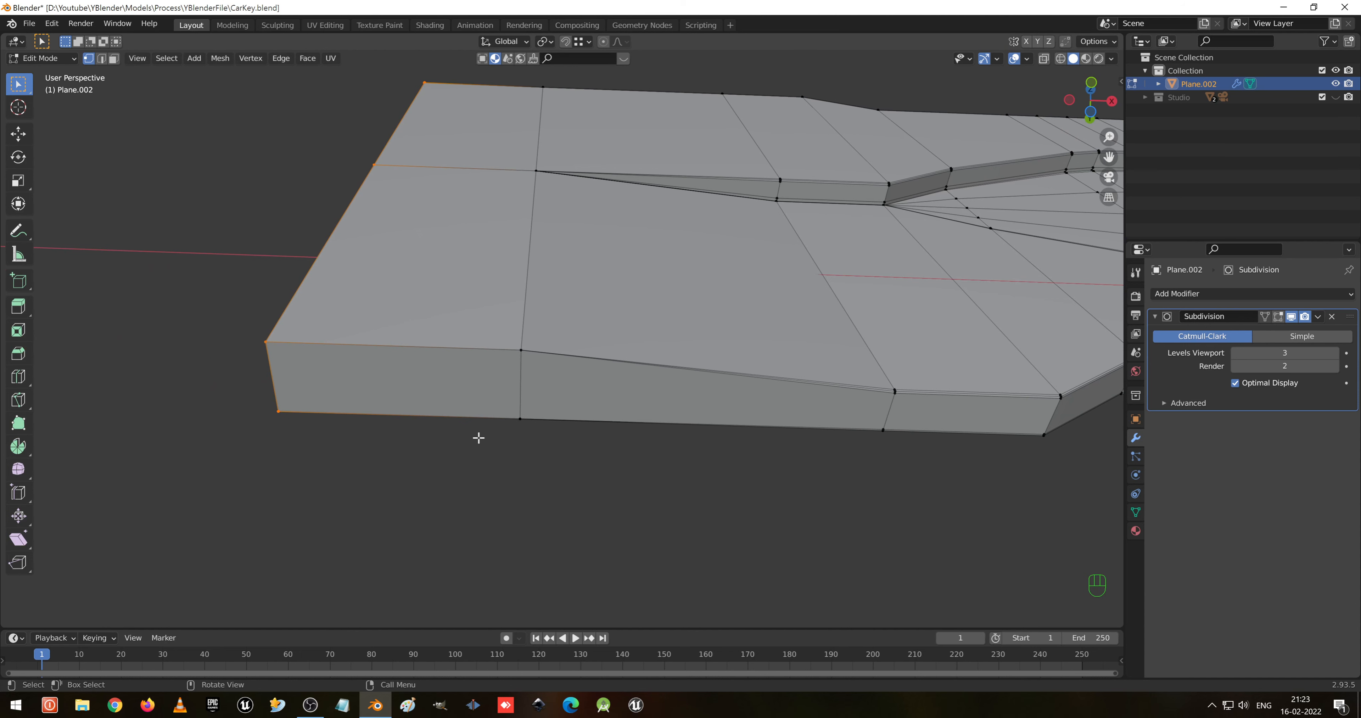
{"action": "middle_click_drag", "start_coordinate": [489, 417], "coordinate": [332, 405]}
- Bevel the vertices at the head end's lower outer corner with a width of about 0.18 cm
{"action": "left_click_drag", "start_coordinate": [230, 348], "coordinate": [577, 464]}
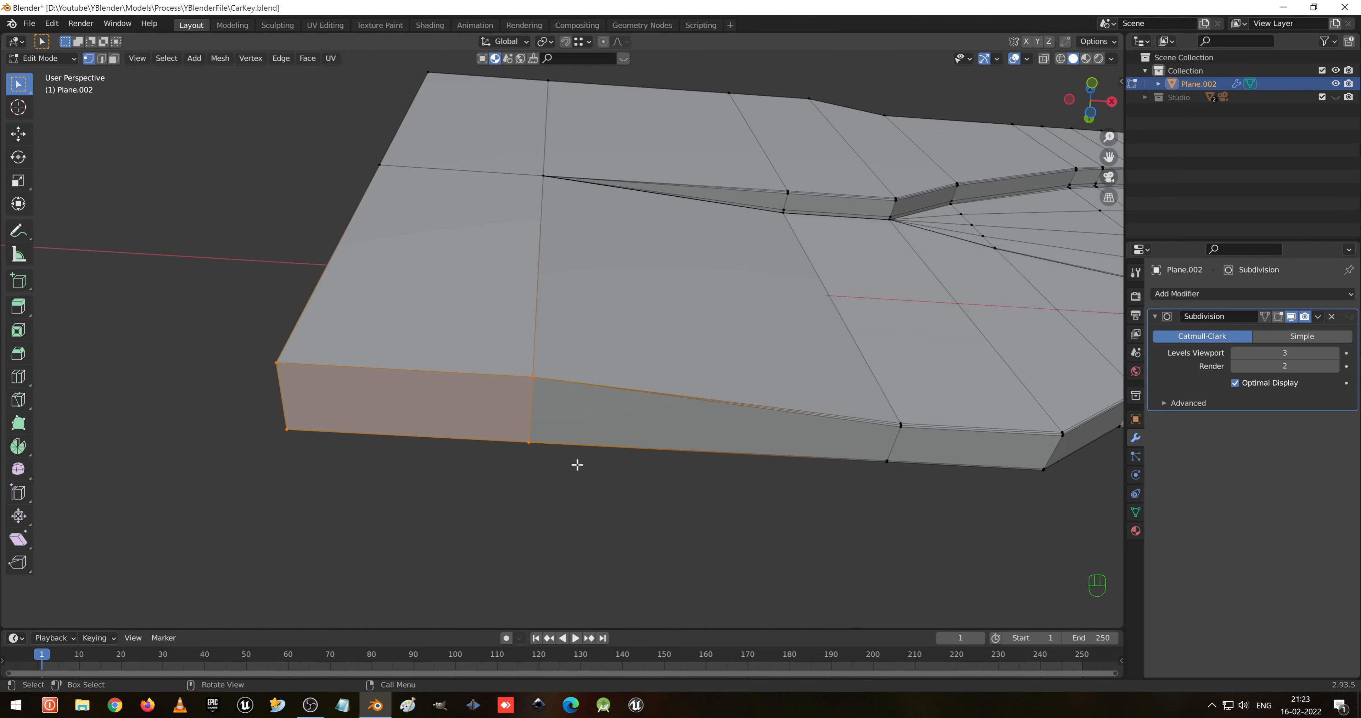
{"action": "middle_click_drag", "start_coordinate": [577, 464], "coordinate": [602, 393]}
{"action": "left_click", "coordinate": [603, 389]}
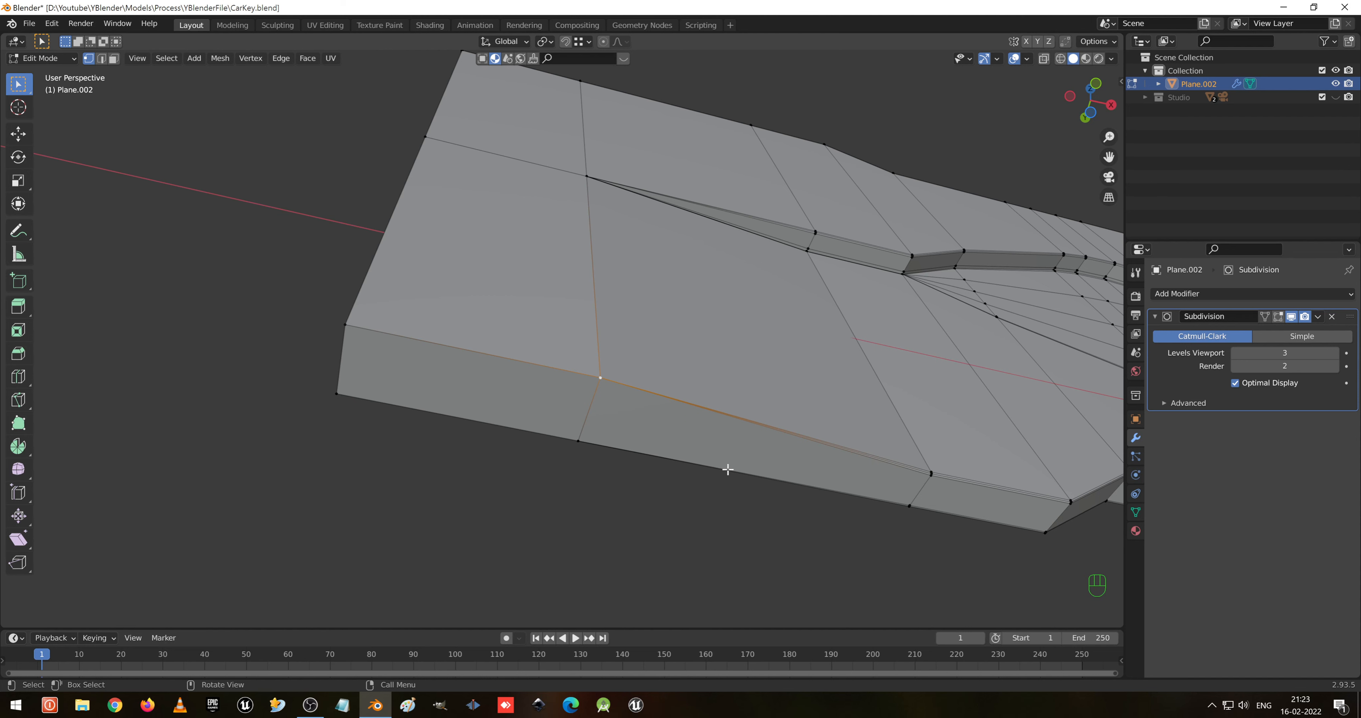
{"action": "middle_click_drag", "start_coordinate": [543, 407], "coordinate": [640, 403]}
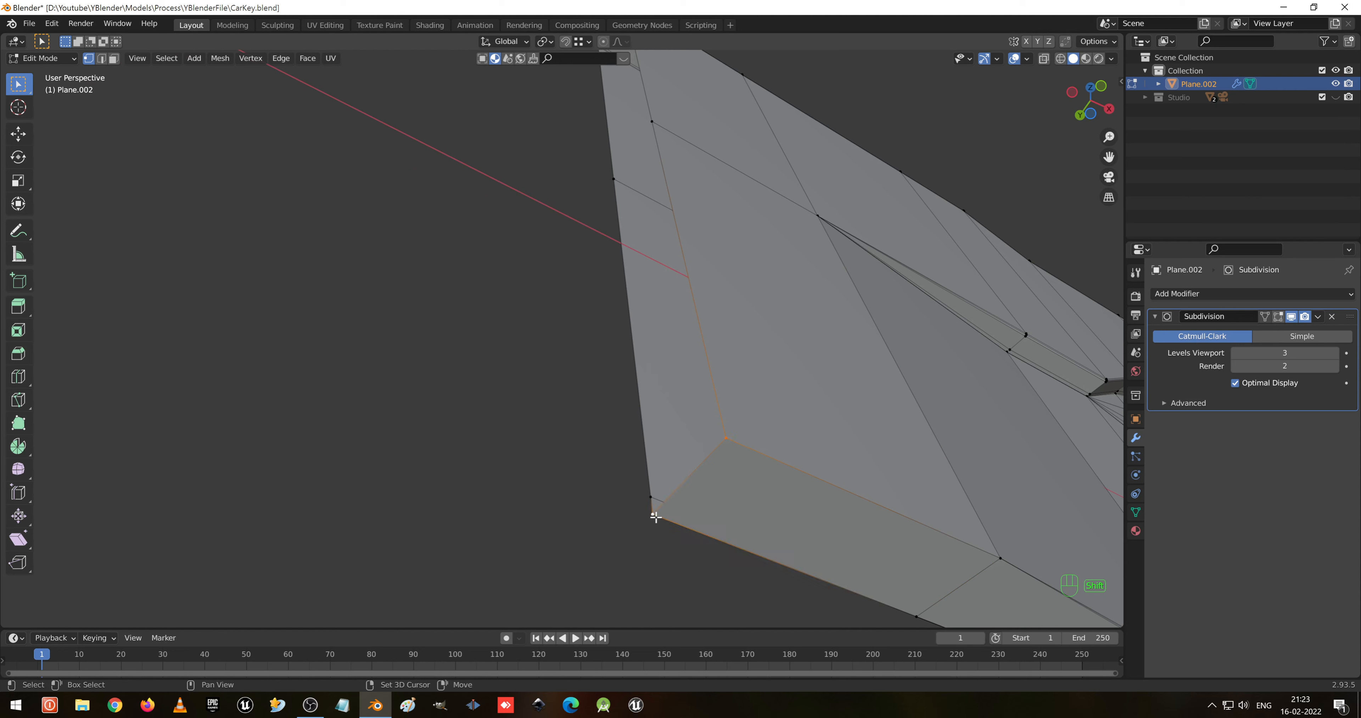
{"action": "key", "text": "ctrl+b"}
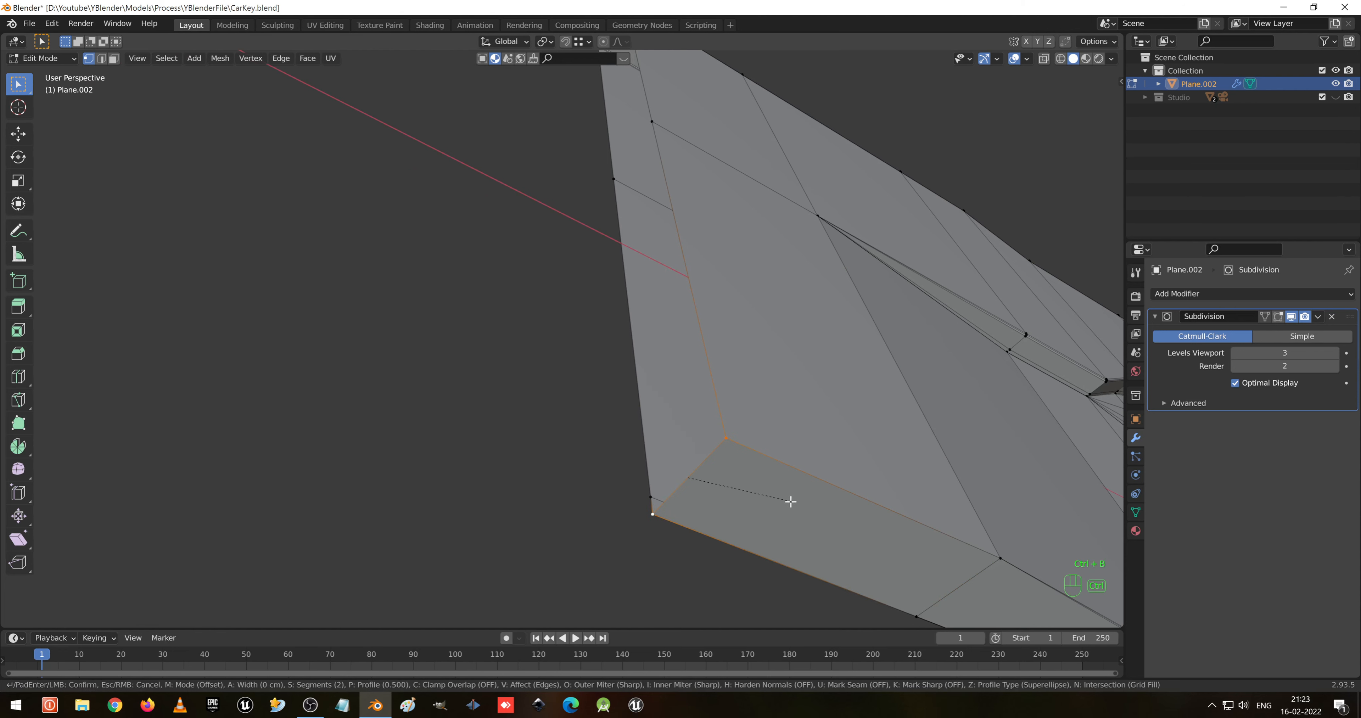
{"action": "right_click", "coordinate": [801, 508]}
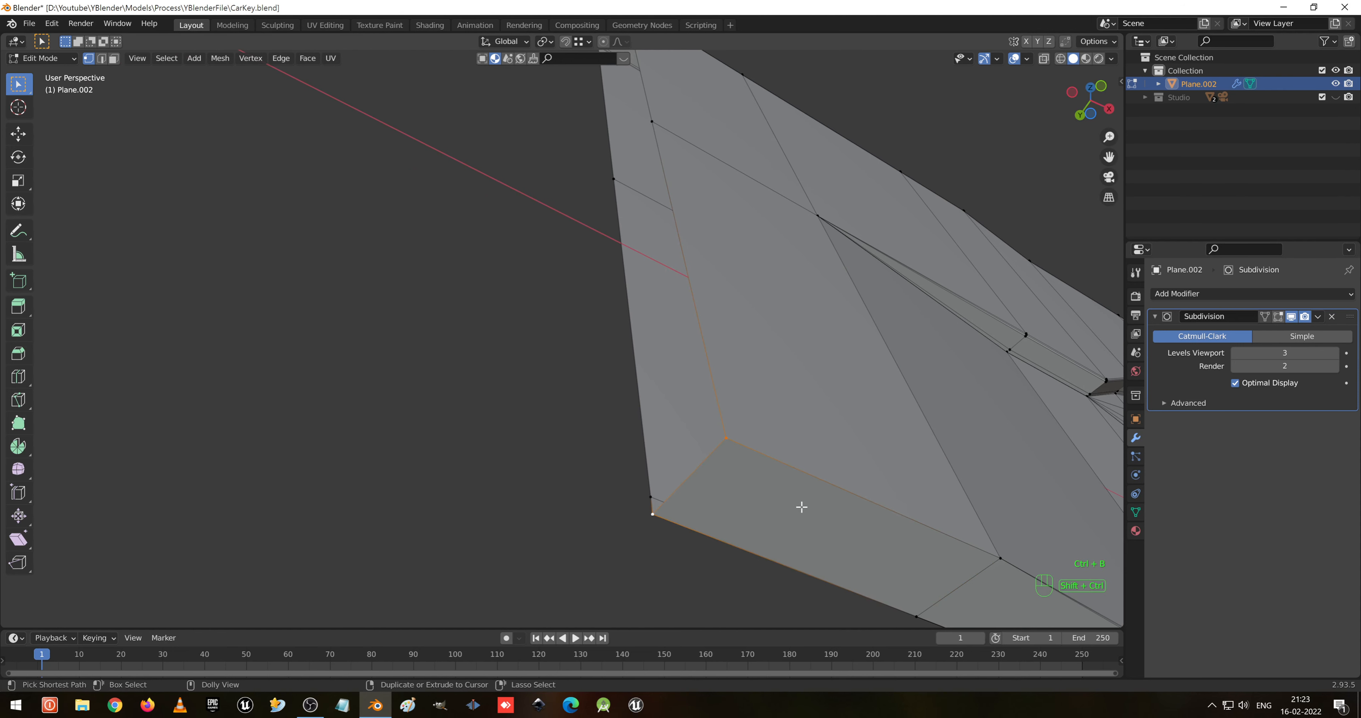
{"action": "key", "text": "ctrl+shift+b"}
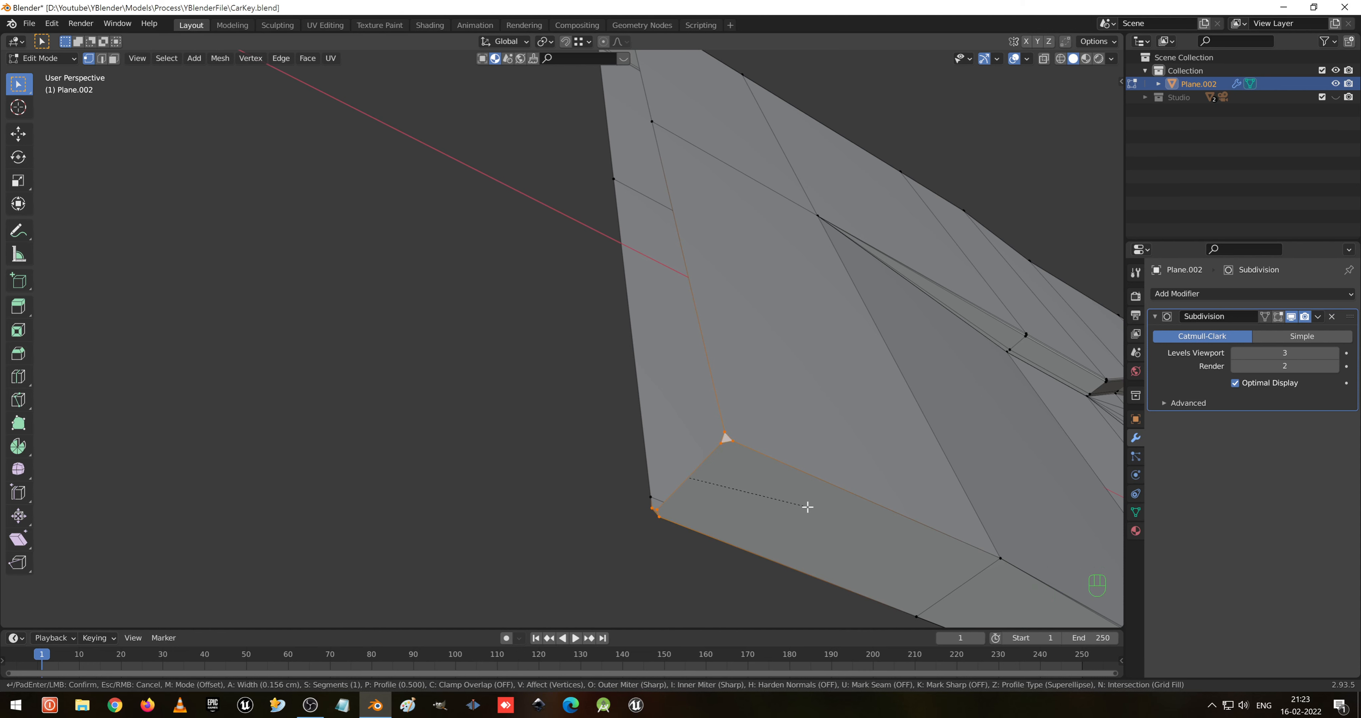
{"action": "left_click", "coordinate": [808, 507]}
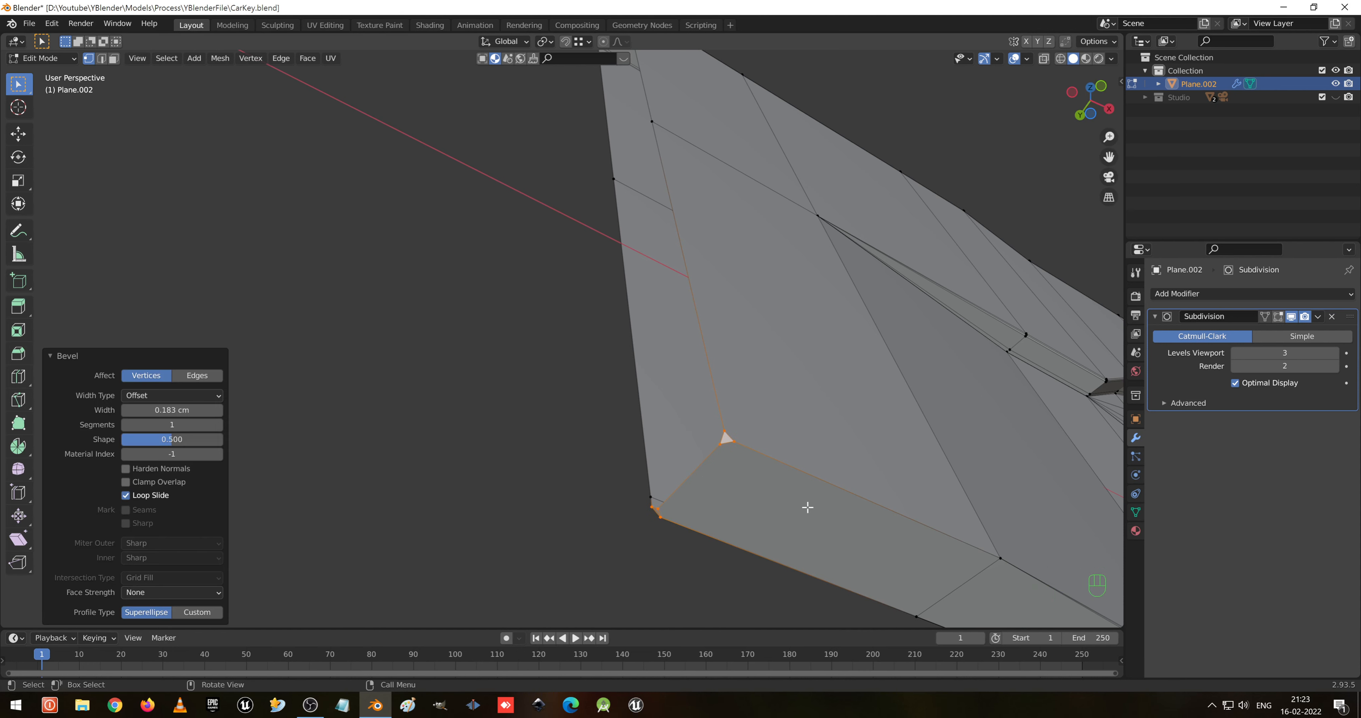
- Subdivide the outer edge of the small corner bevel triangle and connect its midpoint to the opposite vertex
{"action": "scroll", "coordinate": [759, 461], "scroll_direction": "up", "scroll_amount": 6}
{"action": "middle_click_drag", "start_coordinate": [759, 462], "coordinate": [650, 408], "text": "shift"}
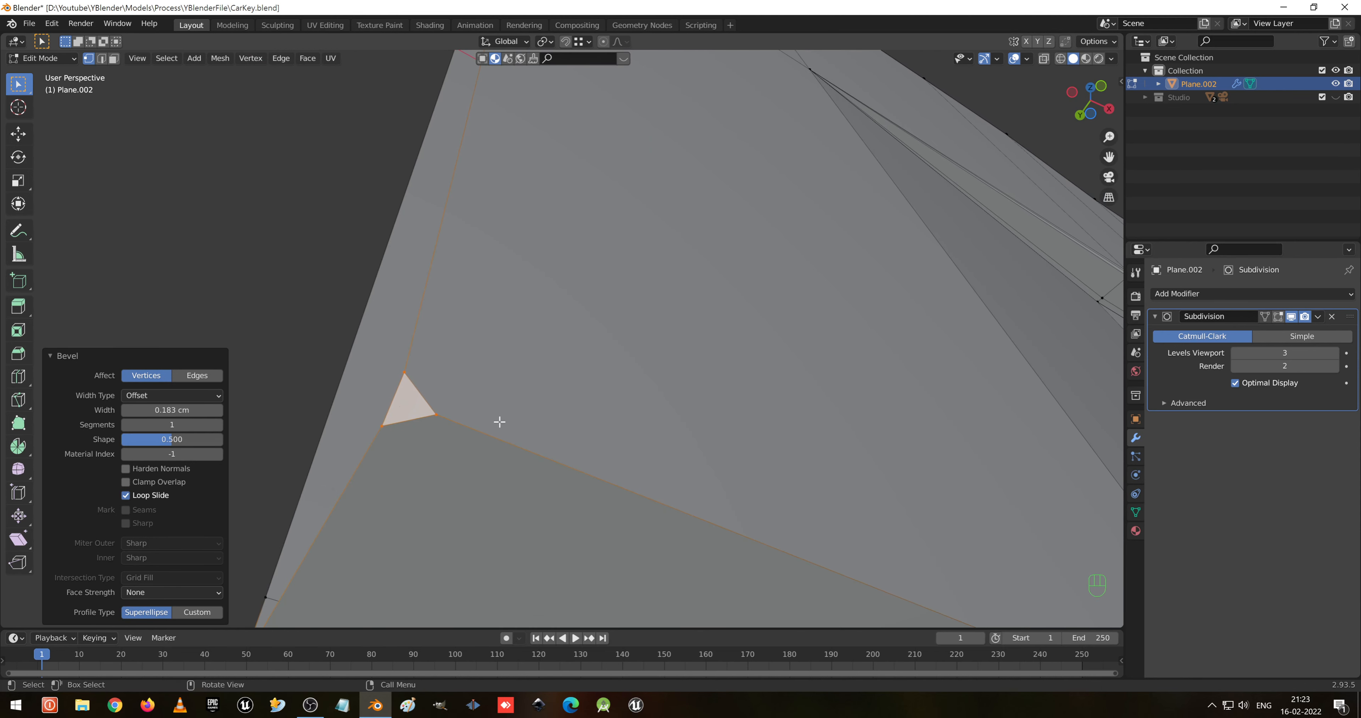
{"action": "left_click", "coordinate": [405, 378]}
{"action": "right_click", "coordinate": [385, 417]}
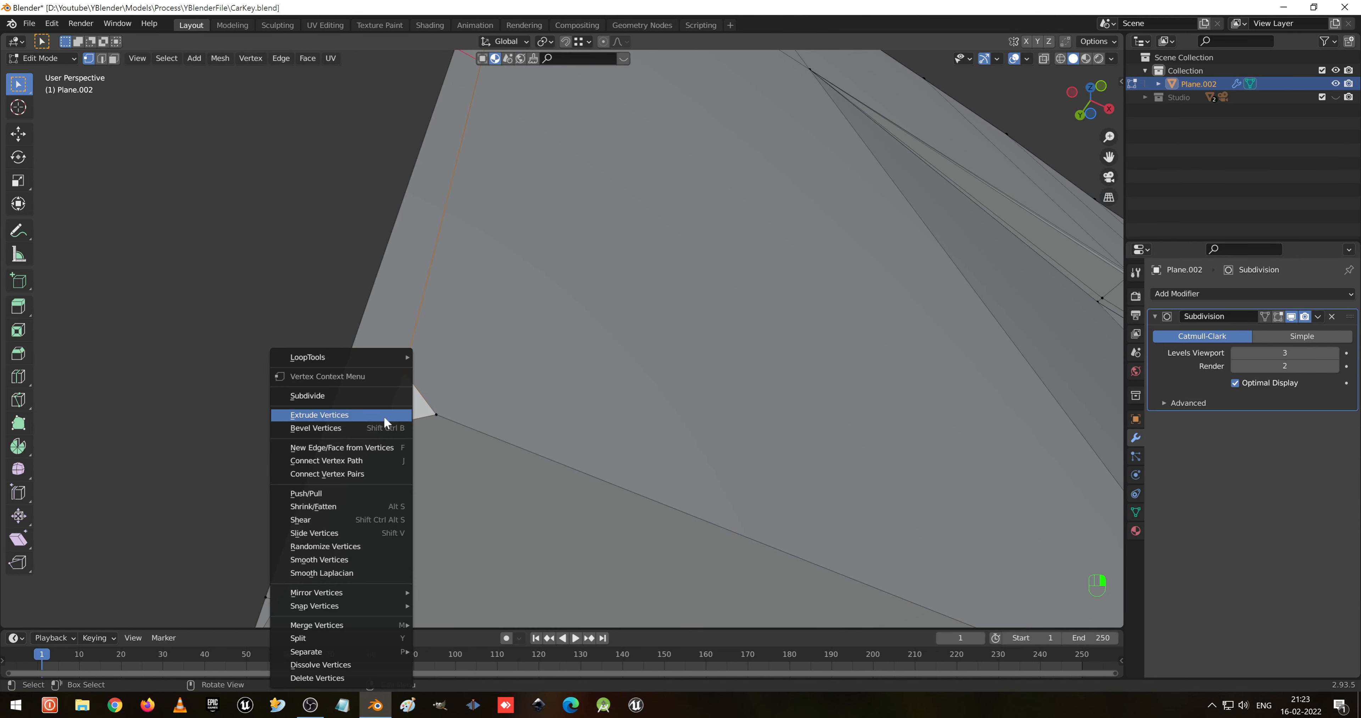
{"action": "left_click", "coordinate": [348, 395]}
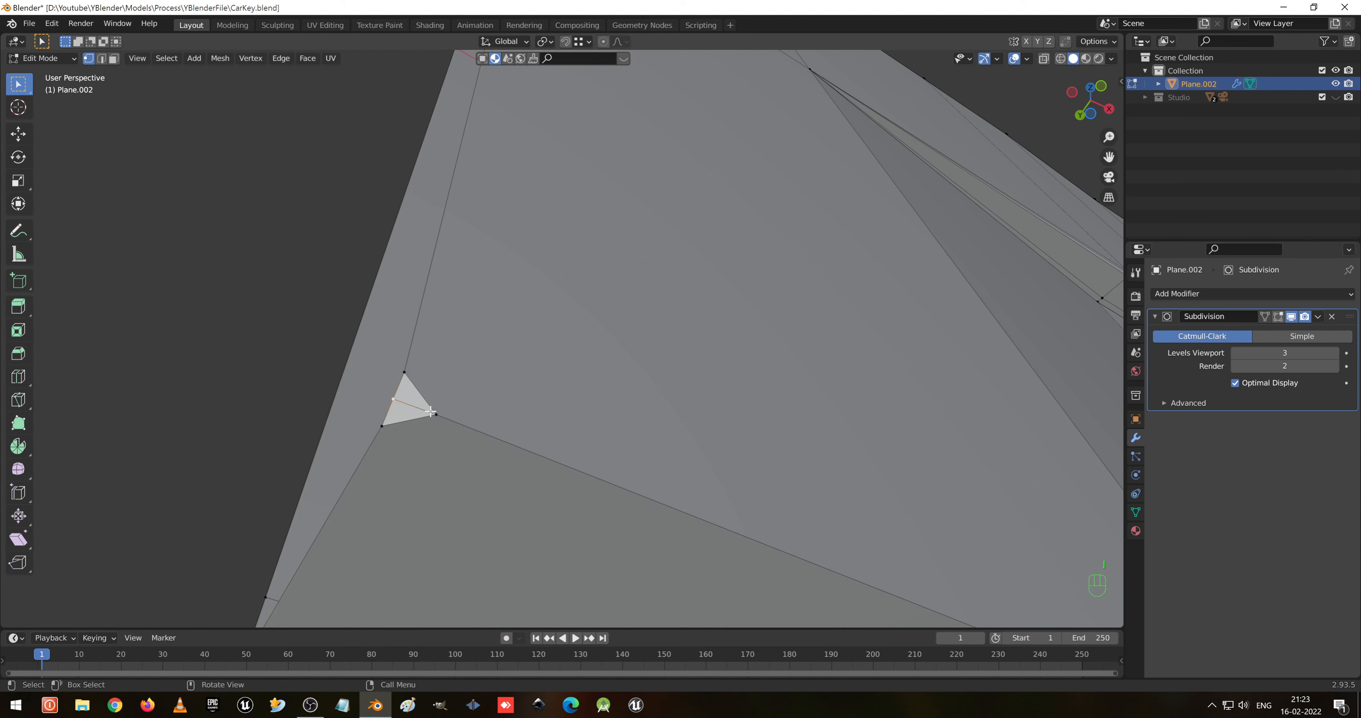
- Examine the bevelled corner and the topology along the blade's lower side face
{"action": "middle_click_drag", "start_coordinate": [412, 400], "coordinate": [429, 404]}
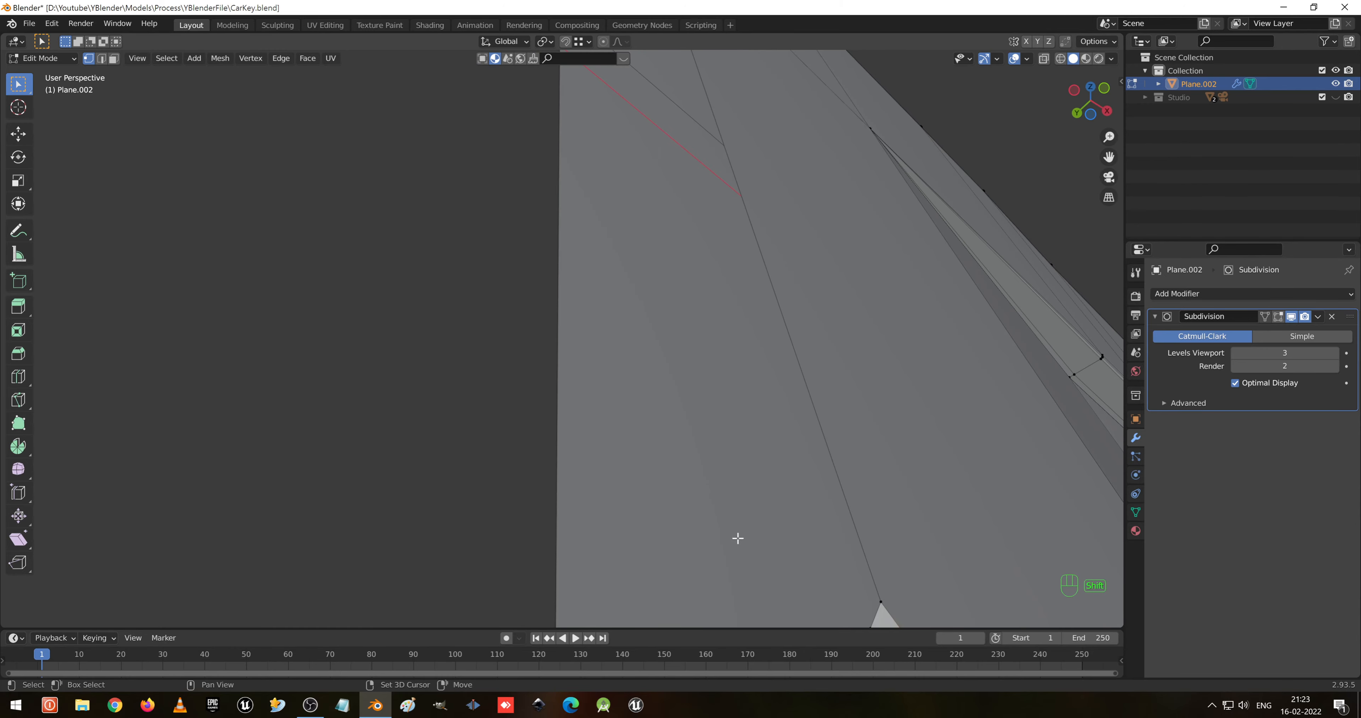
{"action": "middle_click_drag", "start_coordinate": [735, 540], "coordinate": [683, 479], "text": "shift"}
{"action": "scroll", "coordinate": [683, 480], "scroll_direction": "down", "scroll_amount": 1}
{"action": "middle_click_drag", "start_coordinate": [625, 416], "coordinate": [574, 361]}
{"action": "left_click", "coordinate": [641, 398]}
{"action": "scroll", "coordinate": [675, 453], "scroll_direction": "down", "scroll_amount": 1}
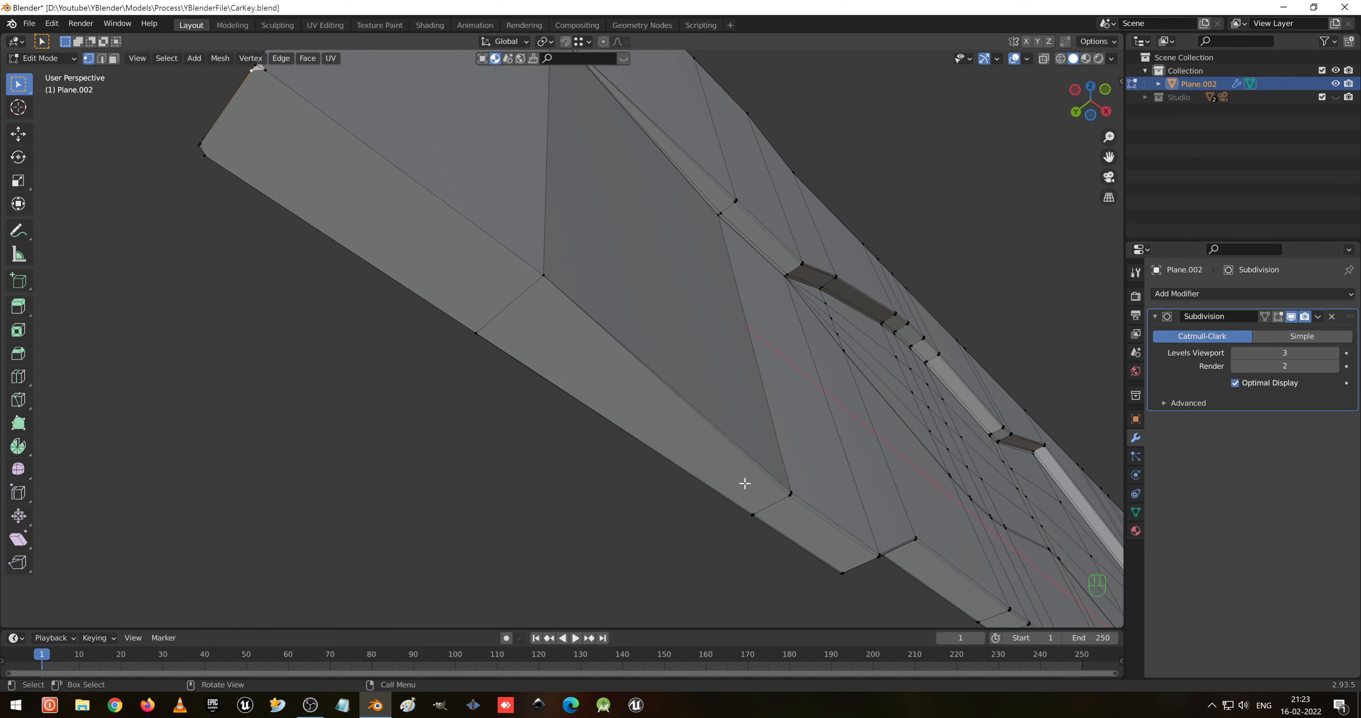
{"action": "scroll", "coordinate": [744, 483], "scroll_direction": "up", "scroll_amount": 2}
{"action": "middle_click_drag", "start_coordinate": [744, 483], "coordinate": [789, 510], "text": "shift"}
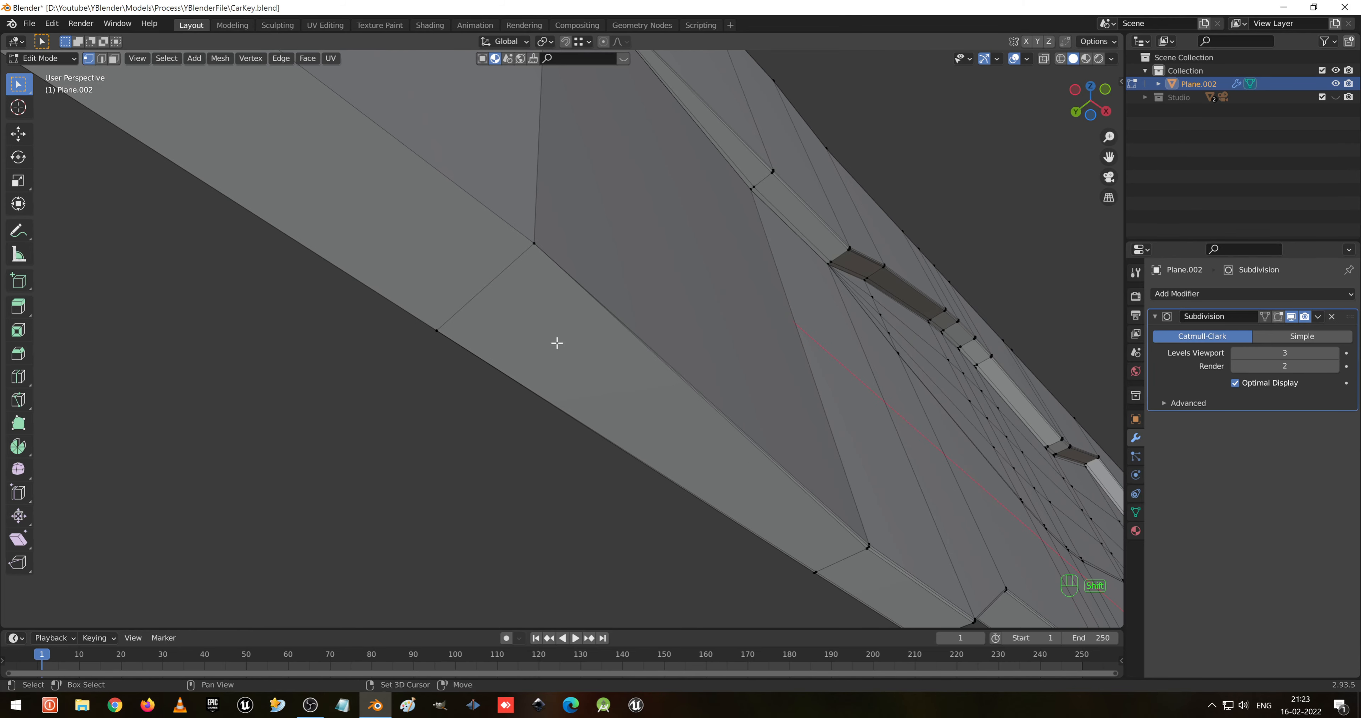
{"action": "middle_click_drag", "start_coordinate": [557, 343], "coordinate": [628, 437], "text": "shift"}
{"action": "scroll", "coordinate": [628, 437], "scroll_direction": "down", "scroll_amount": 3}
{"action": "middle_click_drag", "start_coordinate": [479, 394], "coordinate": [408, 407]}
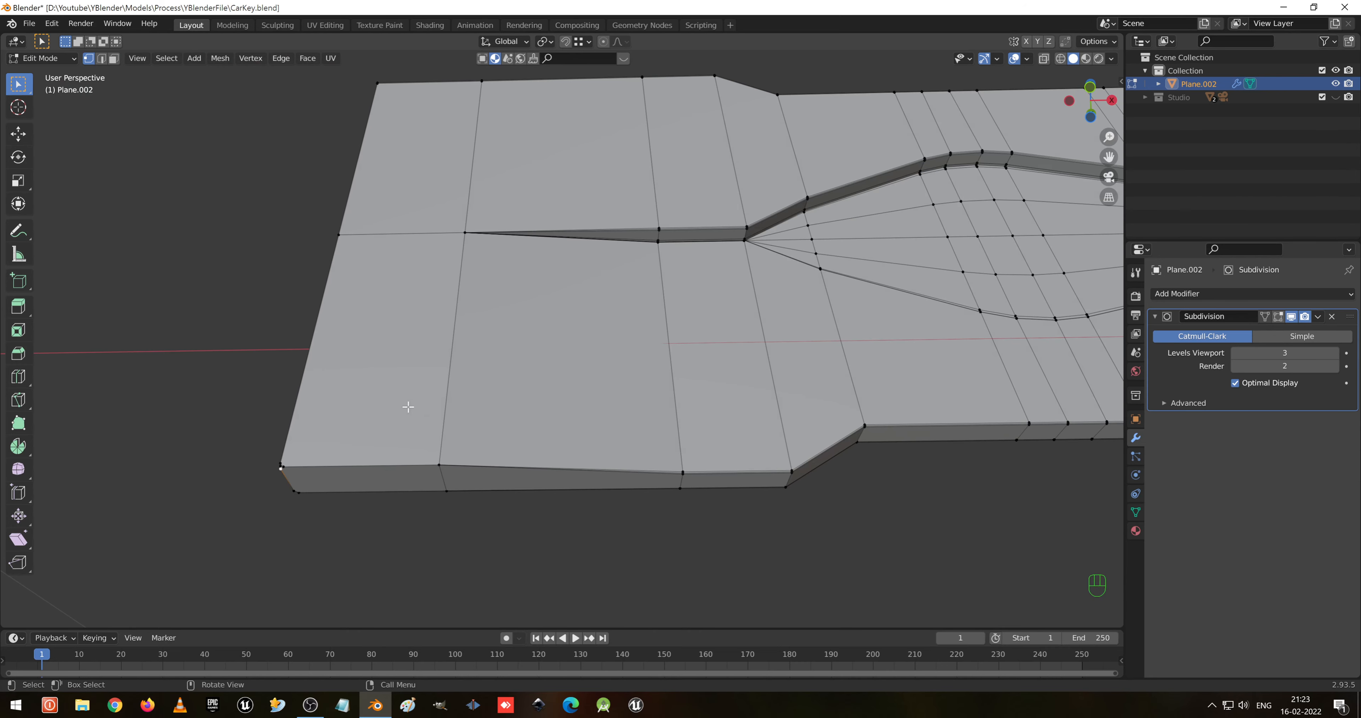
- Delete the vertices of the head end's lower corner section, including the bevelled corners
{"action": "key", "text": "shift+z"}
{"action": "middle_click_drag", "start_coordinate": [429, 487], "coordinate": [280, 395]}
{"action": "left_click_drag", "start_coordinate": [255, 396], "coordinate": [635, 557]}
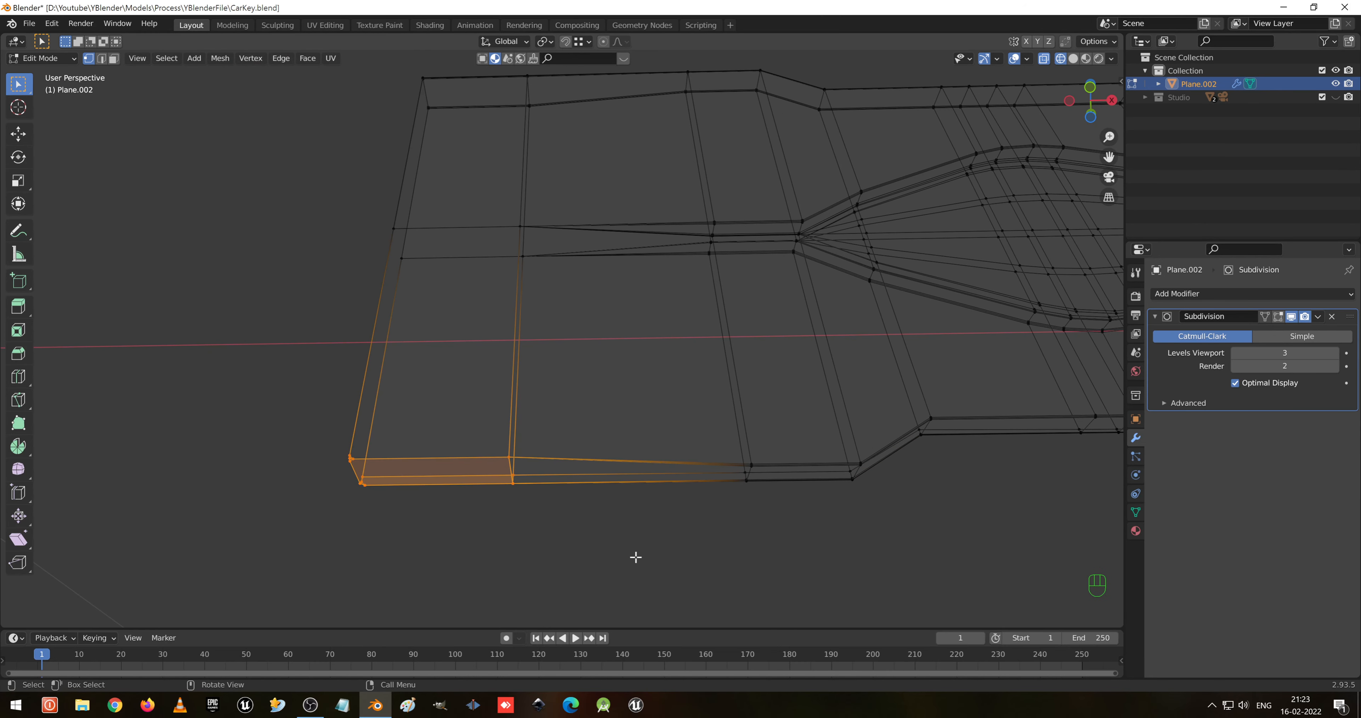
{"action": "key", "text": "z"}
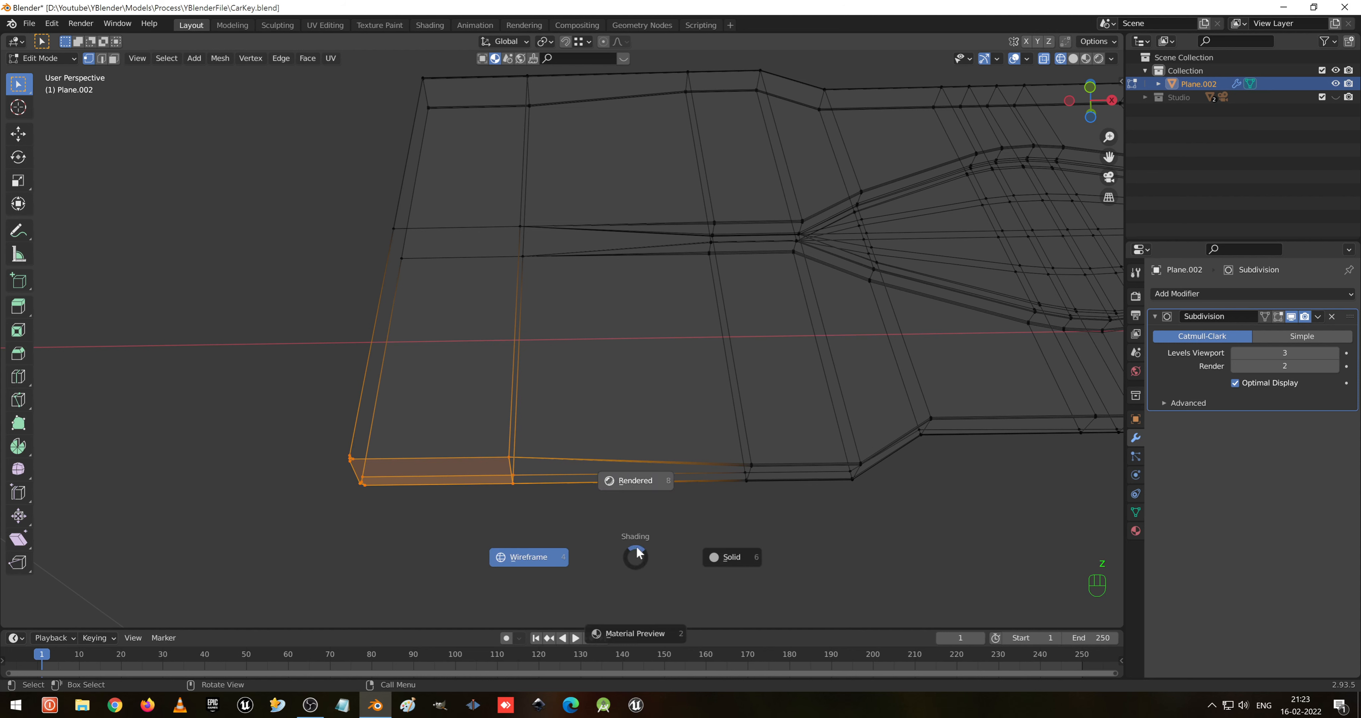
{"action": "key", "text": "Escape"}
{"action": "key", "text": "x"}
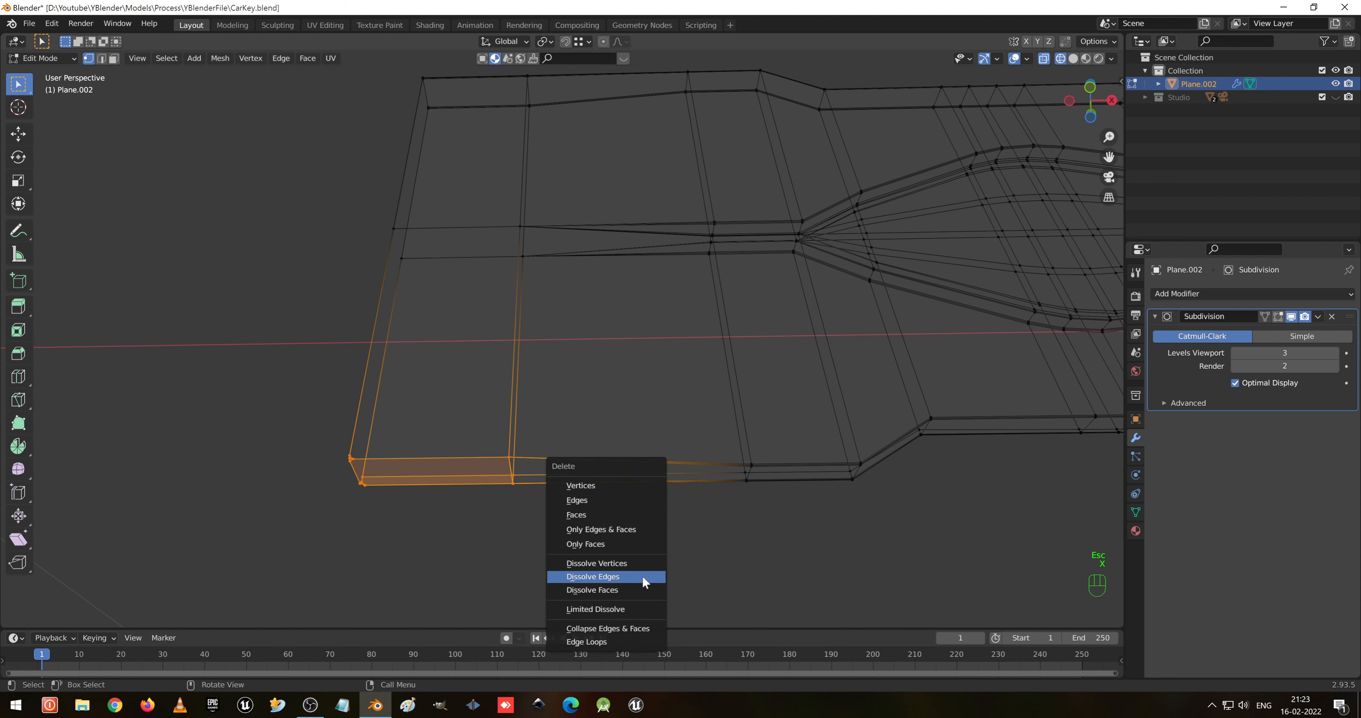
{"action": "left_click", "coordinate": [643, 575]}
- Extrude the open end of the lower side strip along negative X by 10.757 cm and again by 7.0548 cm
{"action": "left_click_drag", "start_coordinate": [703, 428], "coordinate": [767, 524]}
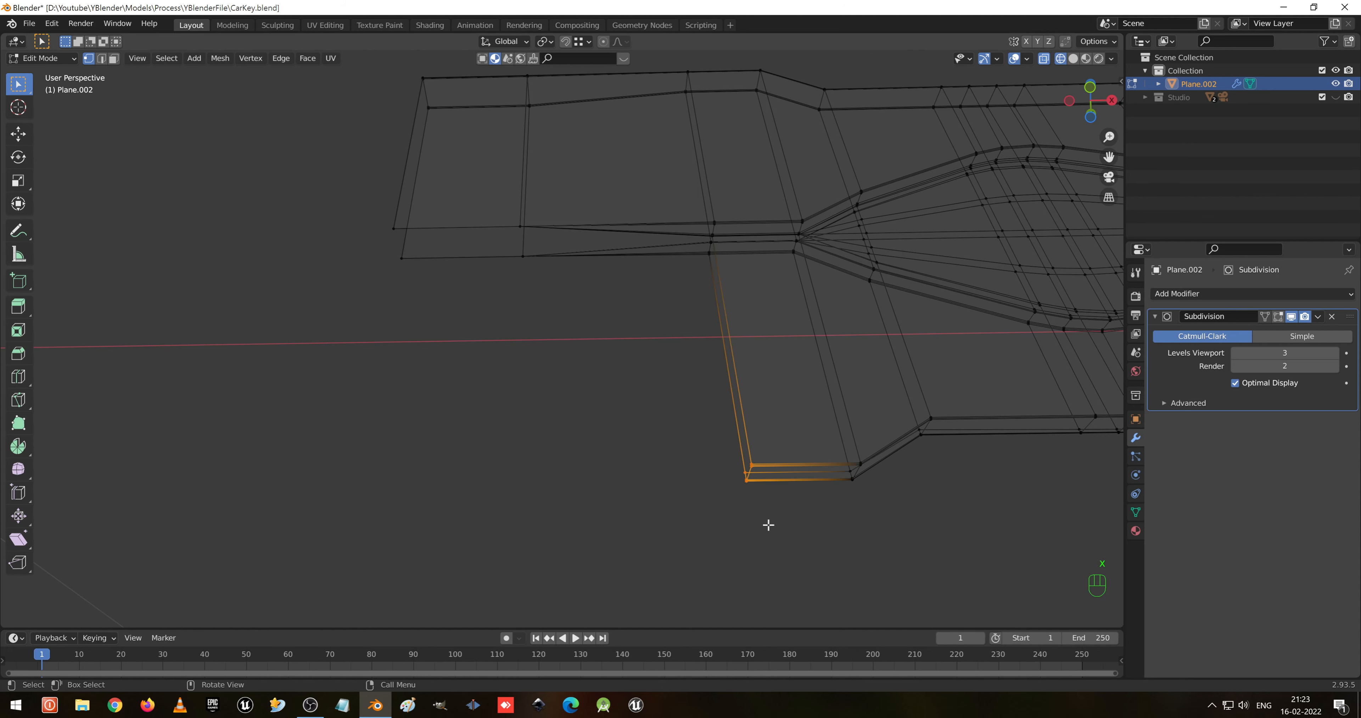
{"action": "key", "text": "e"}
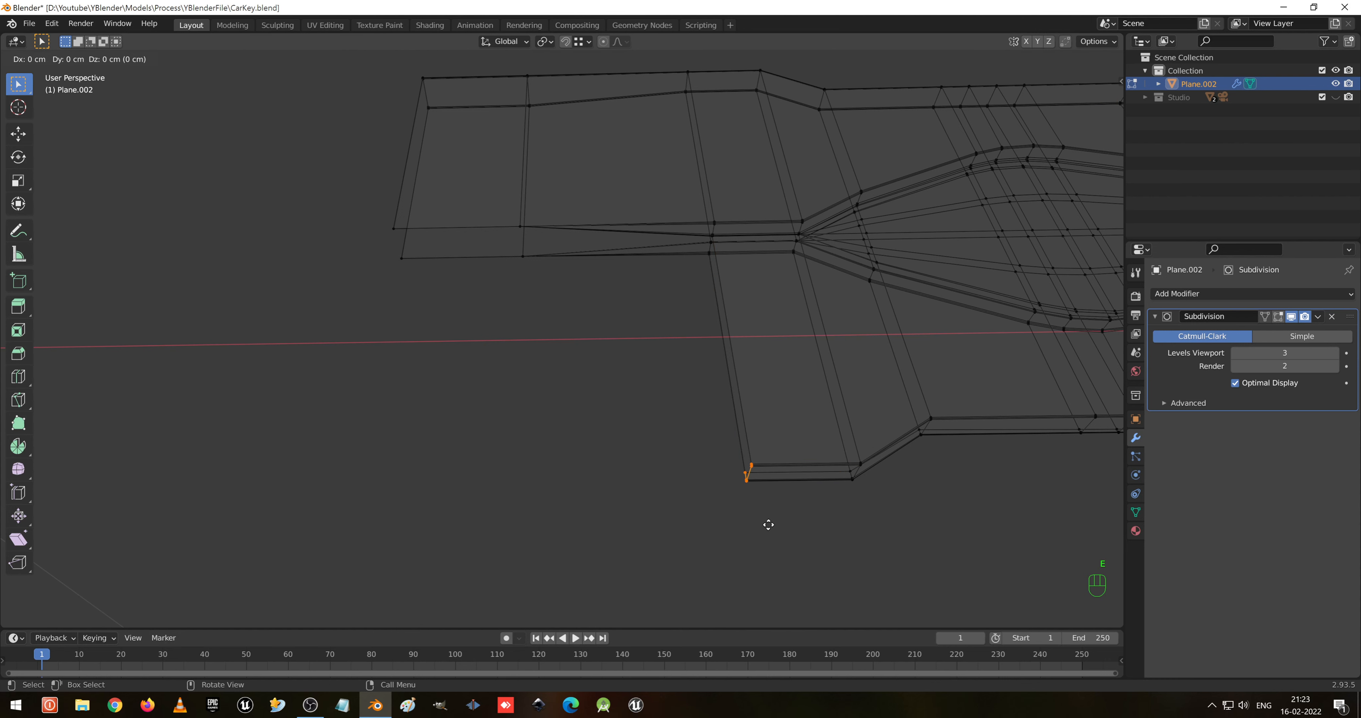
{"action": "key", "text": "x"}
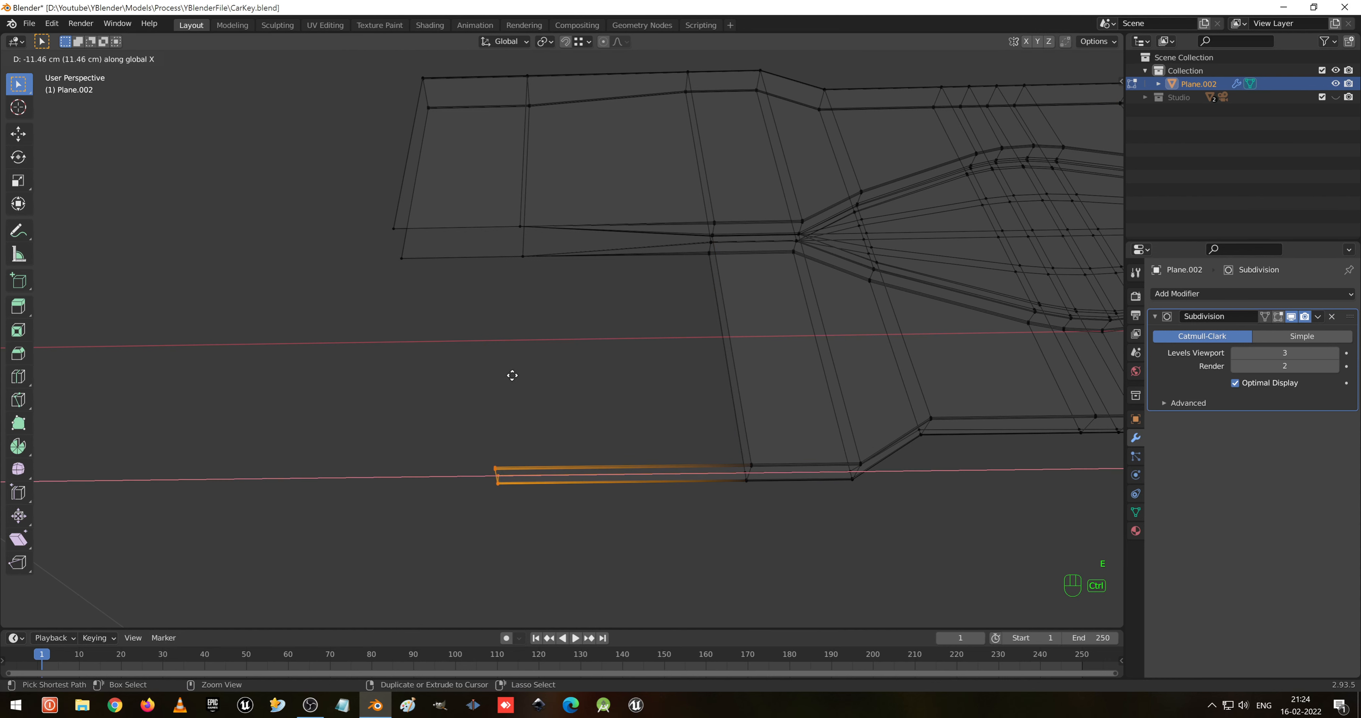
{"action": "left_click", "coordinate": [523, 250]}
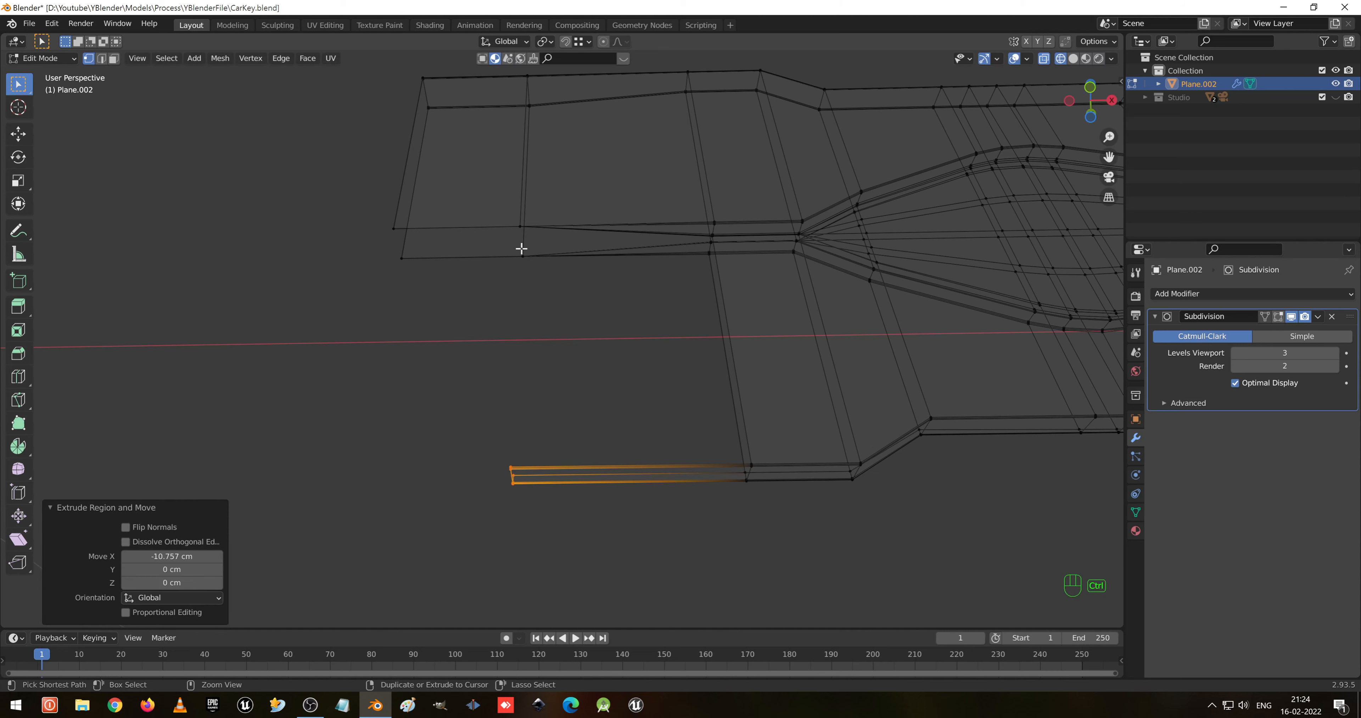
{"action": "key", "text": "e"}
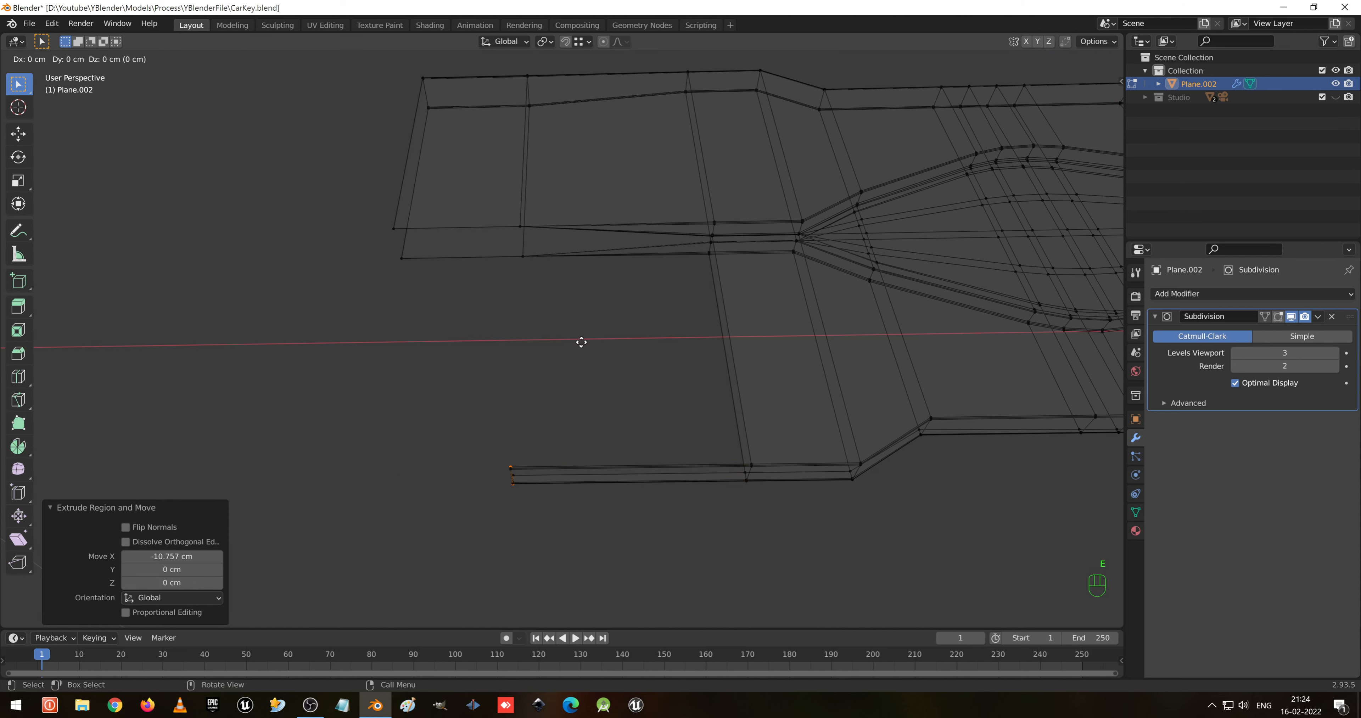
{"action": "key", "text": "x"}
{"action": "left_click", "coordinate": [401, 238]}
{"action": "middle_click_drag", "start_coordinate": [462, 308], "coordinate": [648, 432]}
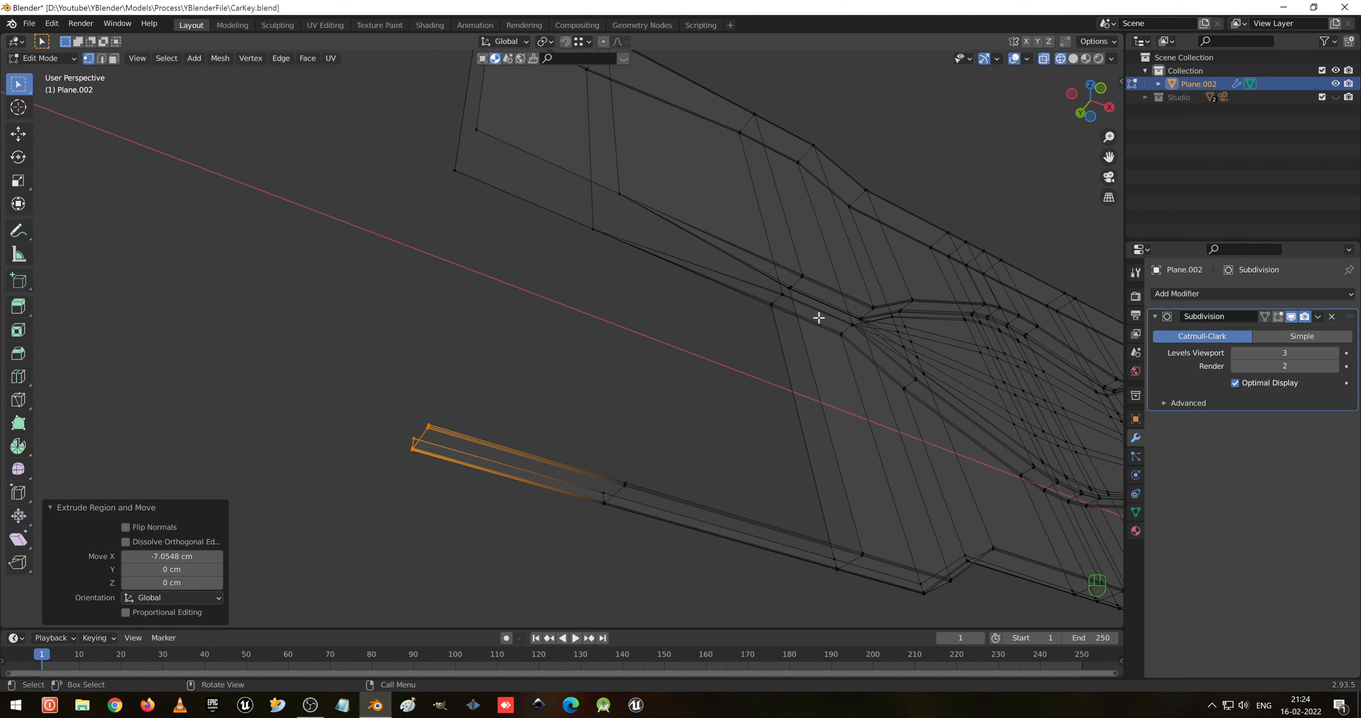
- Try to fill between the groove's lower edge vertex and the vertex on the lower side, and undo it
{"action": "mouse_move", "coordinate": [819, 318]}
{"action": "middle_mouse_down"}
{"action": "mouse_move", "coordinate": [763, 371]}
{"action": "mouse_move", "coordinate": [756, 320]}
{"action": "mouse_move", "coordinate": [652, 279]}
{"action": "mouse_move", "coordinate": [680, 288]}
{"action": "middle_mouse_up"}
{"action": "key", "text": "shift+z"}
{"action": "scroll", "coordinate": [578, 218], "scroll_direction": "up", "scroll_amount": 4}
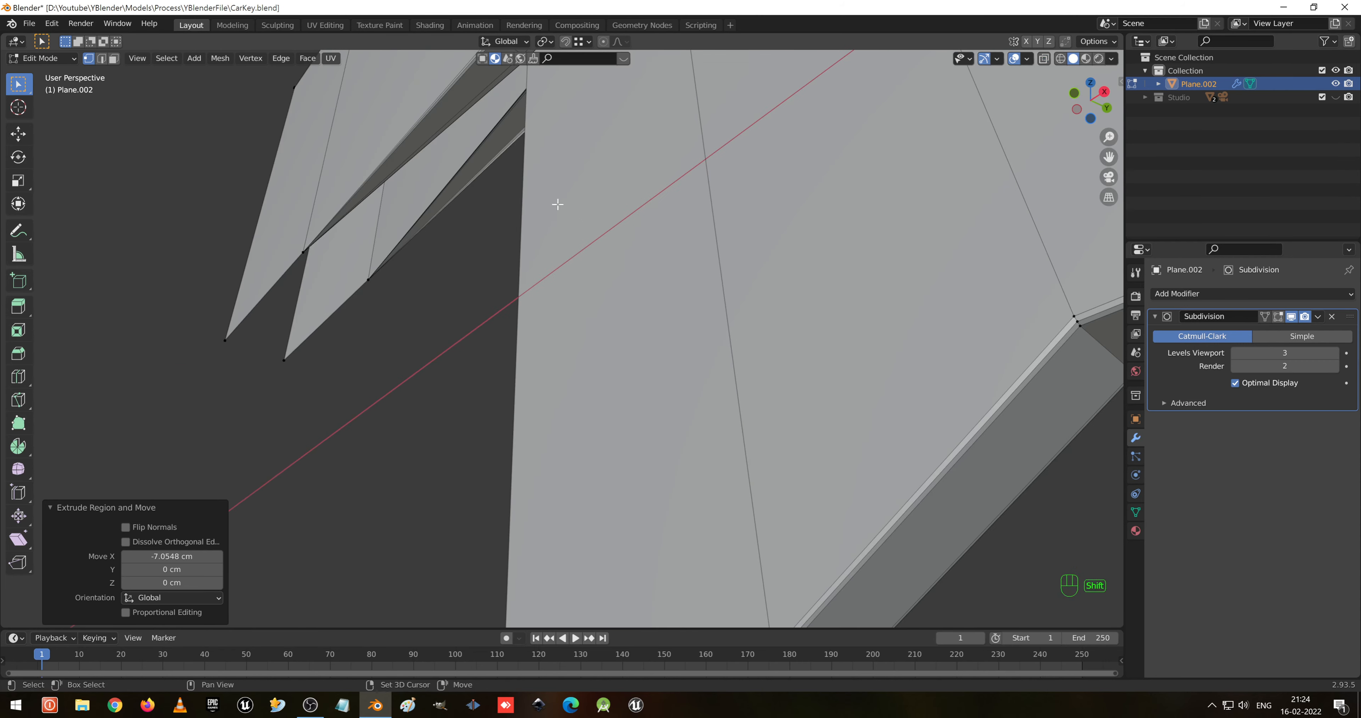
{"action": "middle_click_drag", "start_coordinate": [557, 205], "coordinate": [752, 263], "text": "shift"}
{"action": "middle_click_drag", "start_coordinate": [804, 154], "coordinate": [987, 367]}
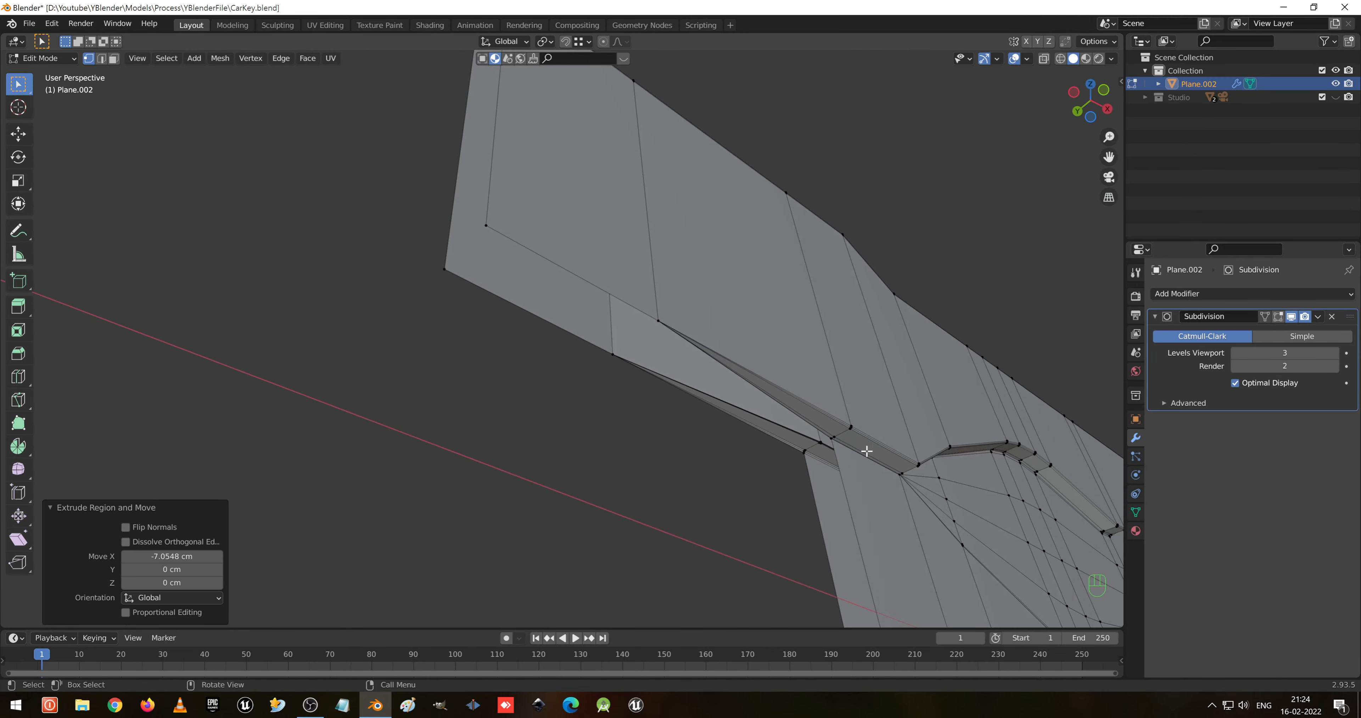
{"action": "scroll", "coordinate": [870, 458], "scroll_direction": "up", "scroll_amount": 2}
{"action": "middle_click_drag", "start_coordinate": [947, 492], "coordinate": [936, 451], "text": "shift"}
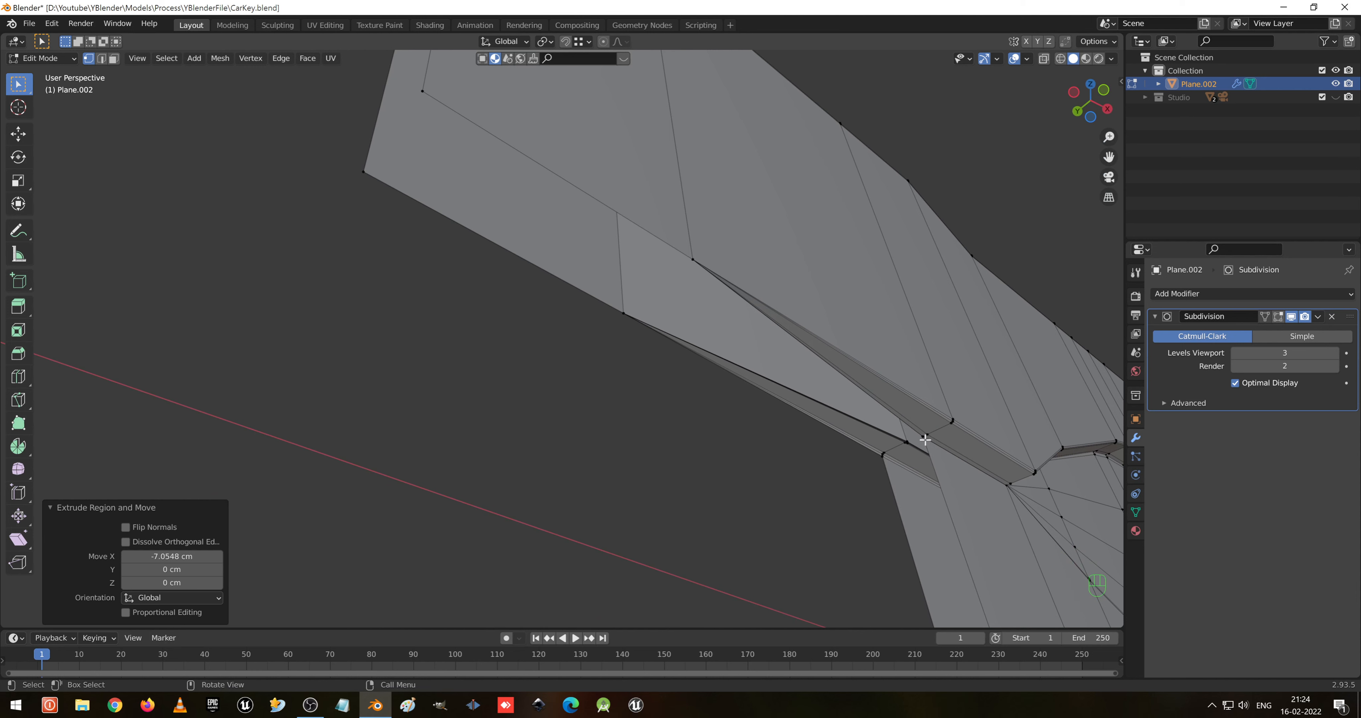
{"action": "left_click", "coordinate": [925, 439]}
{"action": "scroll", "coordinate": [951, 494], "scroll_direction": "down", "scroll_amount": 2}
{"action": "middle_click_drag", "start_coordinate": [894, 559], "coordinate": [890, 434]}
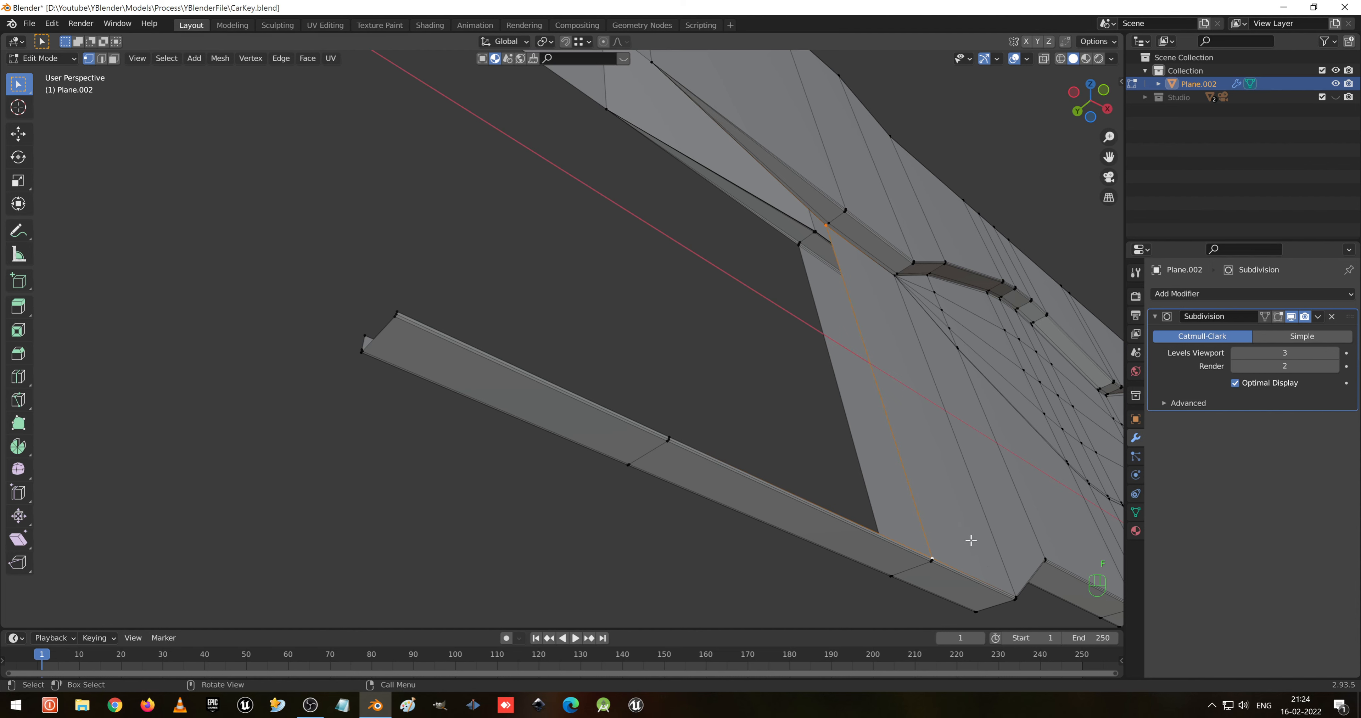
{"action": "key", "text": "ctrl+z"}
- Try to move the groove's lower edge vertex beside the open section
{"action": "middle_click_drag", "start_coordinate": [890, 428], "coordinate": [827, 505]}
{"action": "scroll", "coordinate": [856, 271], "scroll_direction": "up", "scroll_amount": 2}
{"action": "middle_click_drag", "start_coordinate": [975, 212], "coordinate": [776, 366], "text": "shift"}
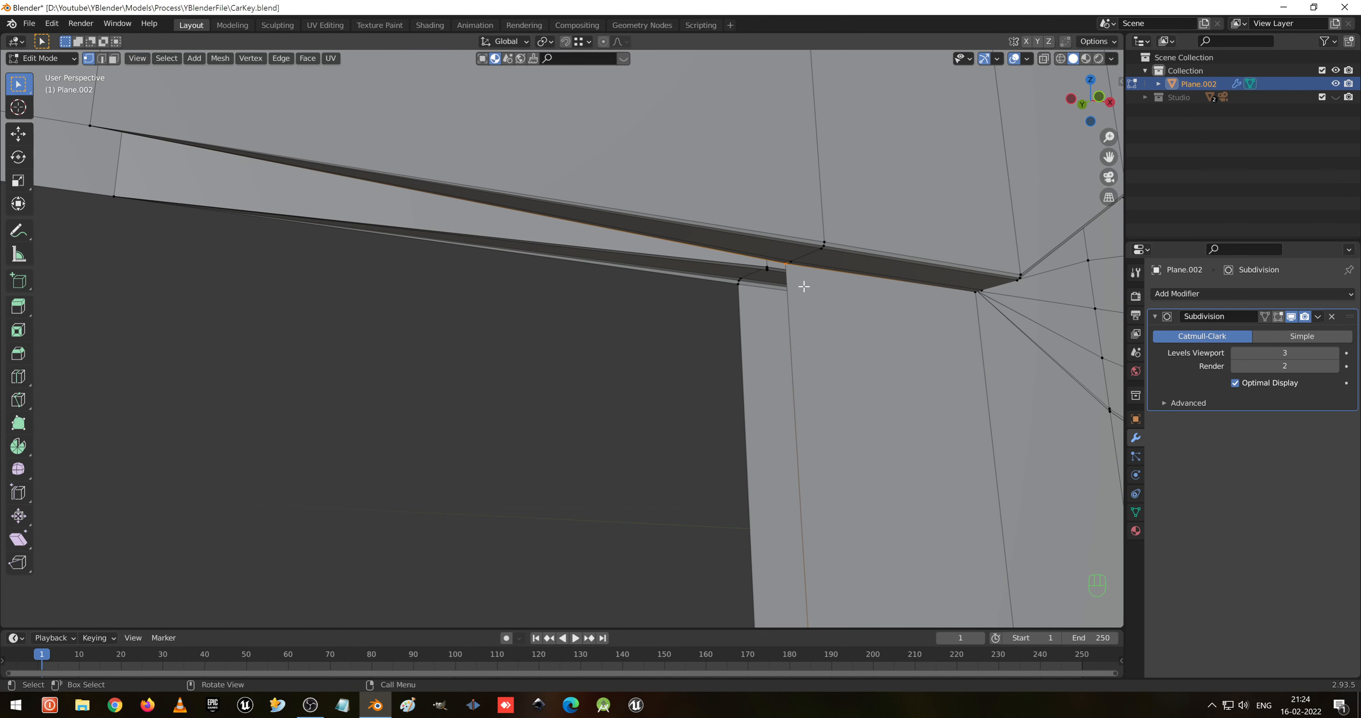
{"action": "key", "text": "g"}
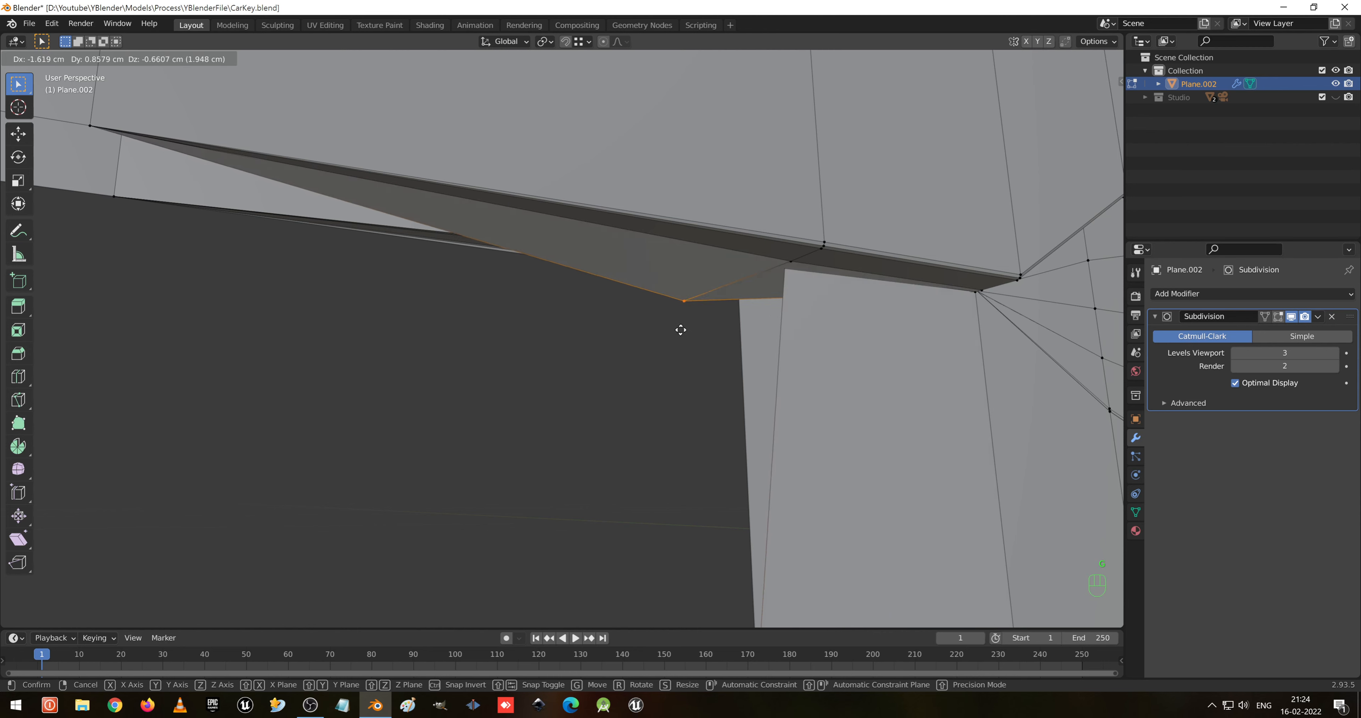
{"action": "left_click", "coordinate": [668, 468]}
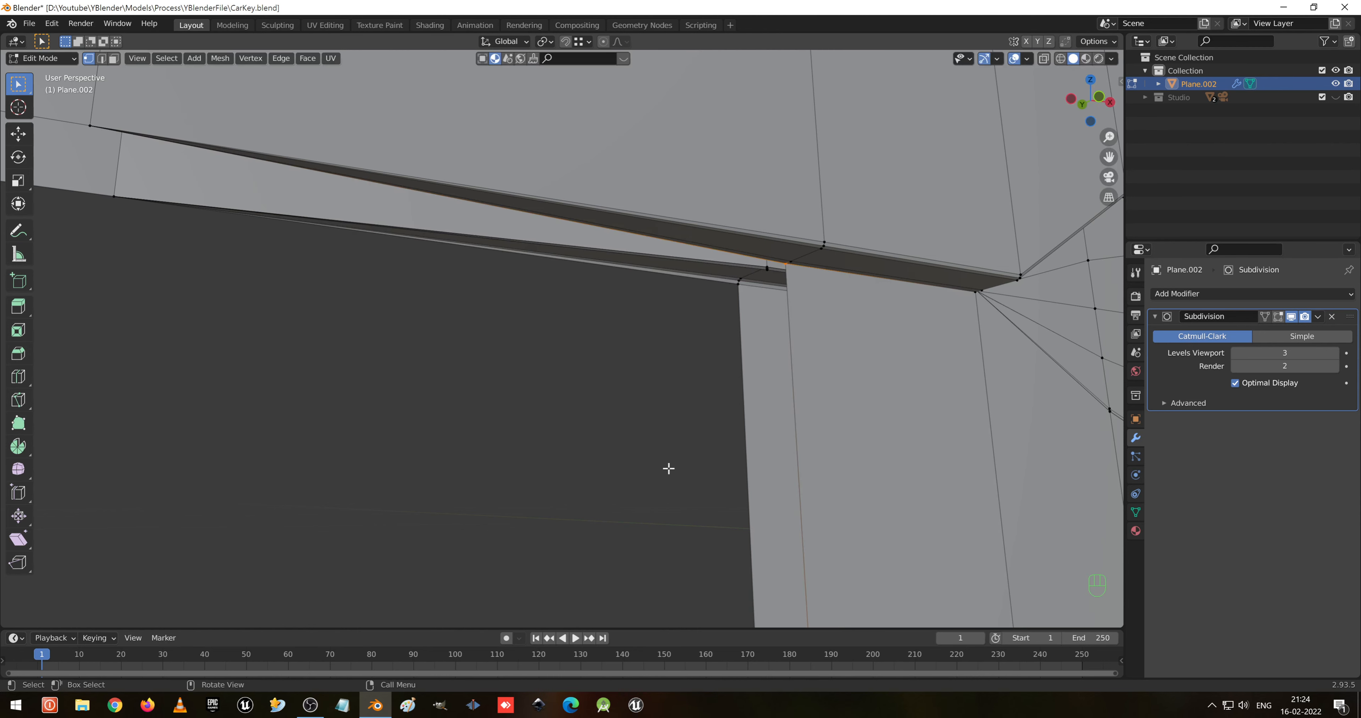
{"action": "scroll", "coordinate": [769, 412], "scroll_direction": "down", "scroll_amount": 5}
{"action": "middle_click_drag", "start_coordinate": [763, 397], "coordinate": [814, 372]}
{"action": "key", "text": "ctrl+z"}
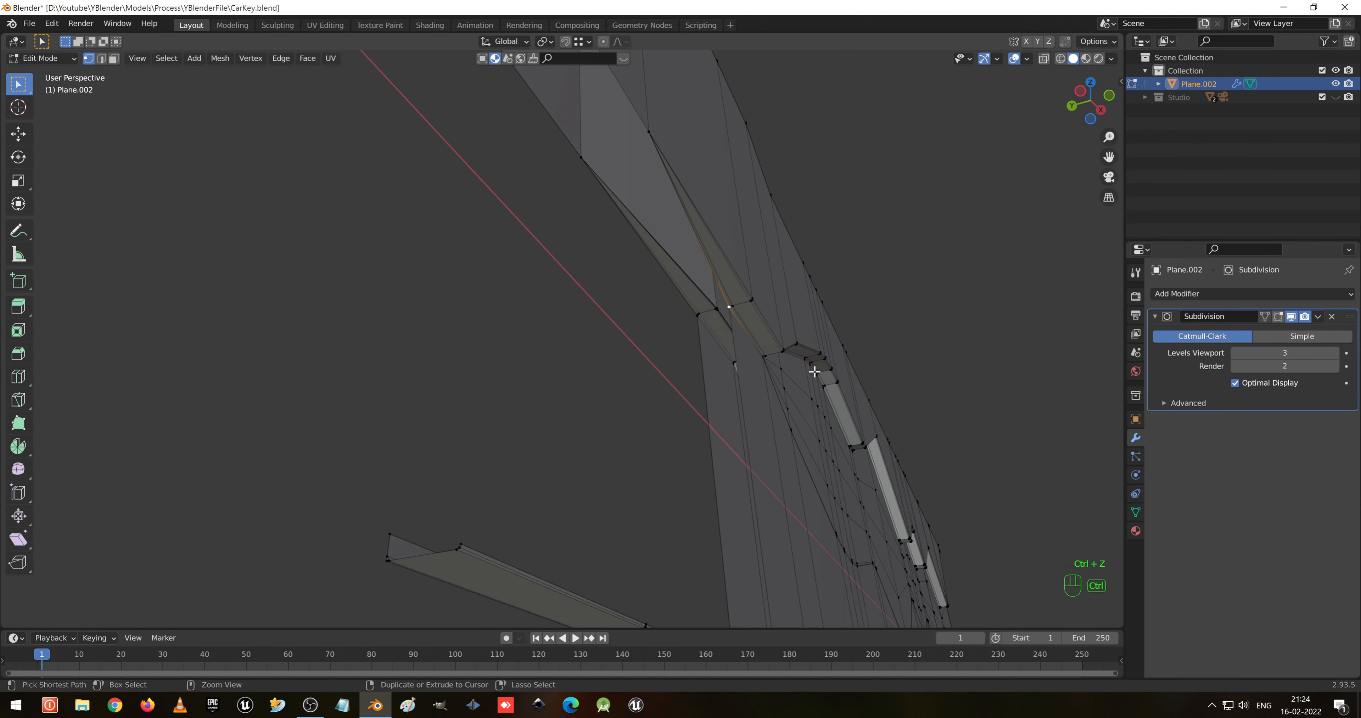
{"action": "key", "text": "ctrl+z"}
- Select the vertex where the groove edge meets the open section, test-move it and undo the move
{"action": "middle_click_drag", "start_coordinate": [714, 462], "coordinate": [664, 501], "text": "shift"}
{"action": "left_click", "coordinate": [642, 473]}
{"action": "scroll", "coordinate": [660, 317], "scroll_direction": "up", "scroll_amount": 2}
{"action": "middle_click_drag", "start_coordinate": [711, 327], "coordinate": [632, 416], "text": "shift"}
{"action": "scroll", "coordinate": [632, 412], "scroll_direction": "up", "scroll_amount": 3}
{"action": "scroll", "coordinate": [632, 412], "scroll_direction": "up", "scroll_amount": 4}
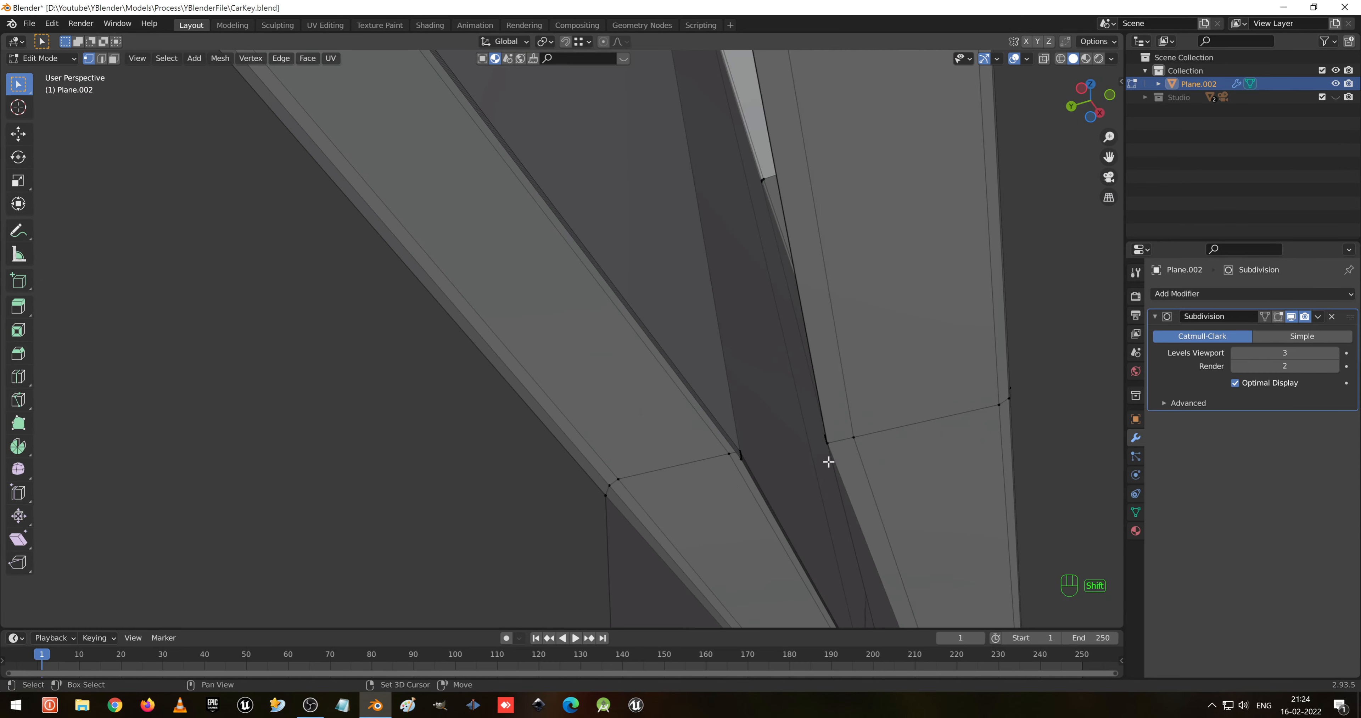
{"action": "middle_click_drag", "start_coordinate": [834, 448], "coordinate": [680, 501]}
{"action": "left_click", "coordinate": [634, 499]}
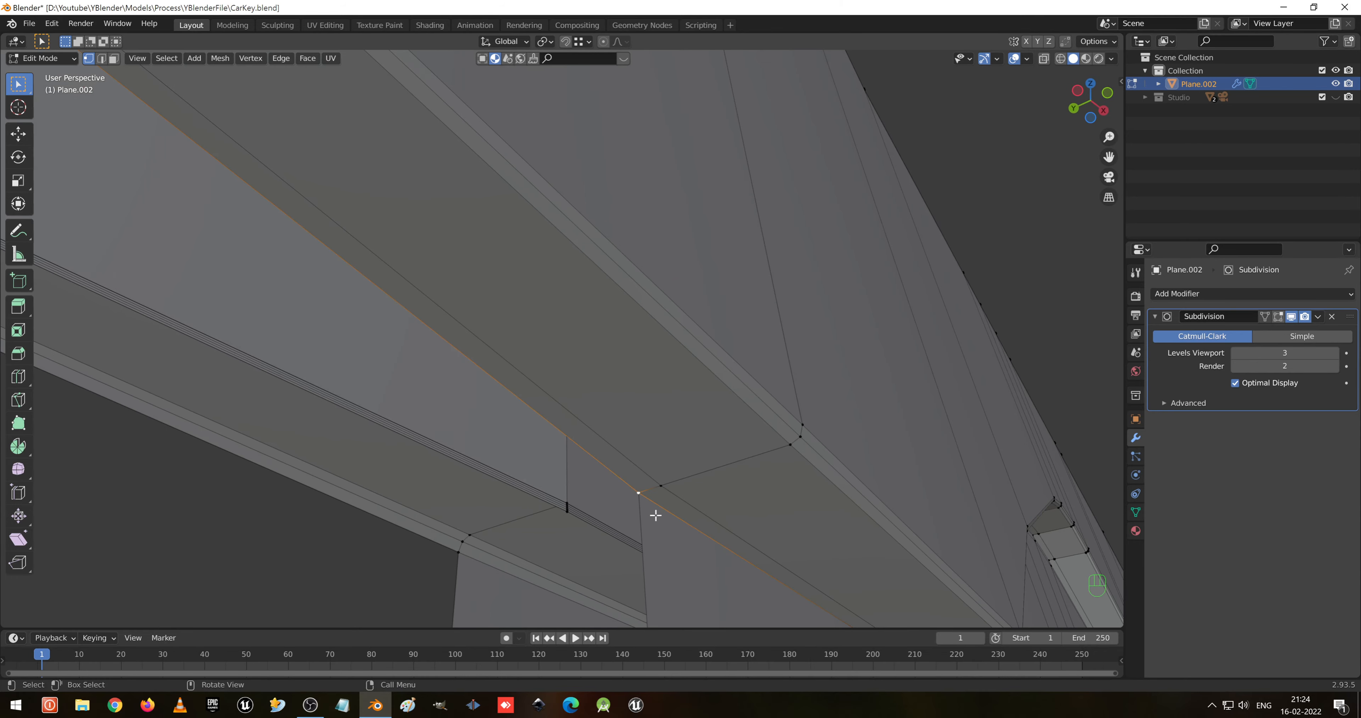
{"action": "key", "text": "g"}
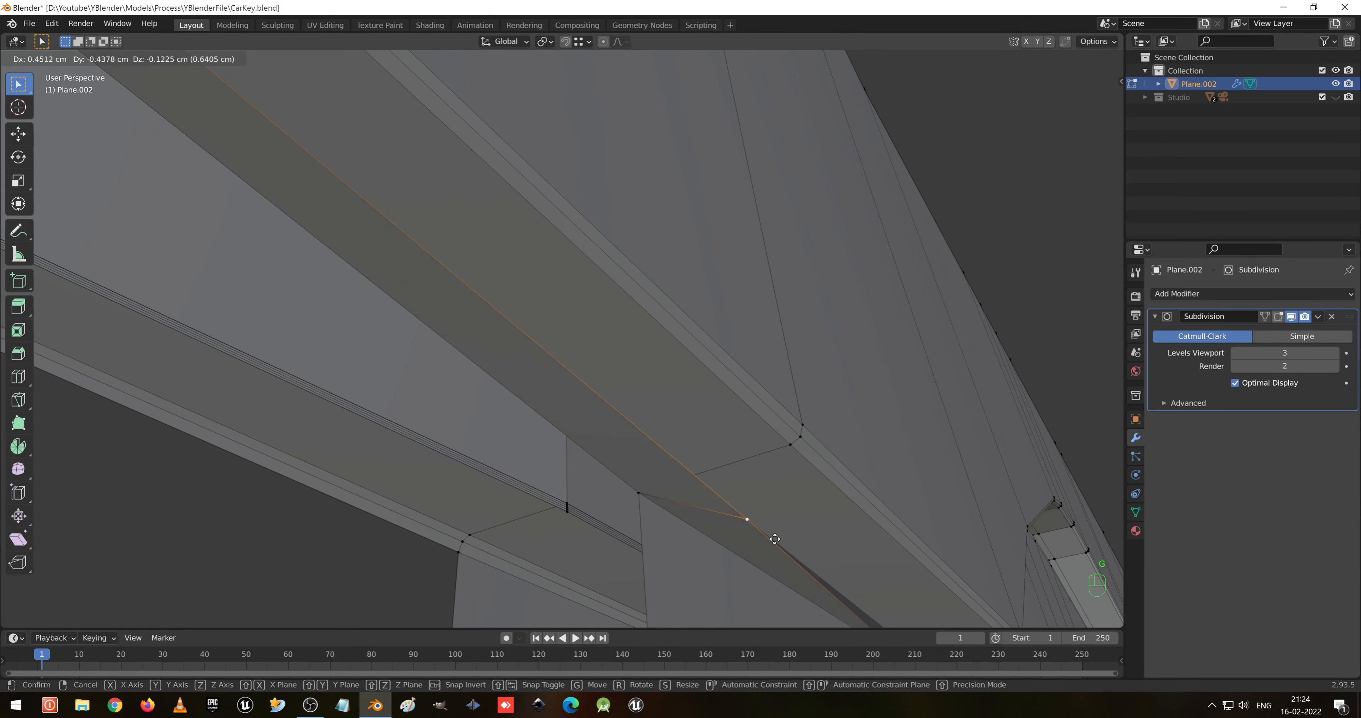
{"action": "left_click", "coordinate": [687, 523]}
{"action": "key", "text": "ctrl+z"}
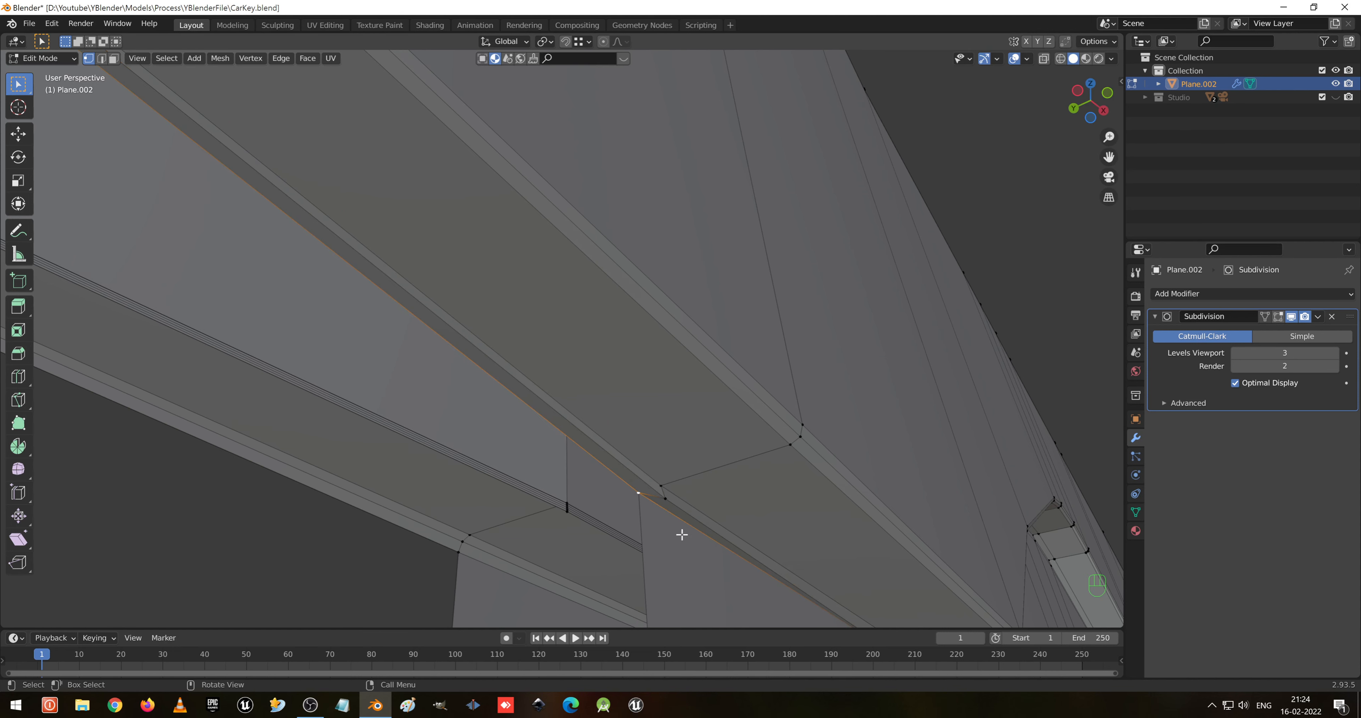
- Try hiding the selected groove-edge vertex and moving it about 0.3 cm along X, undoing both changes
{"action": "key", "text": "h"}
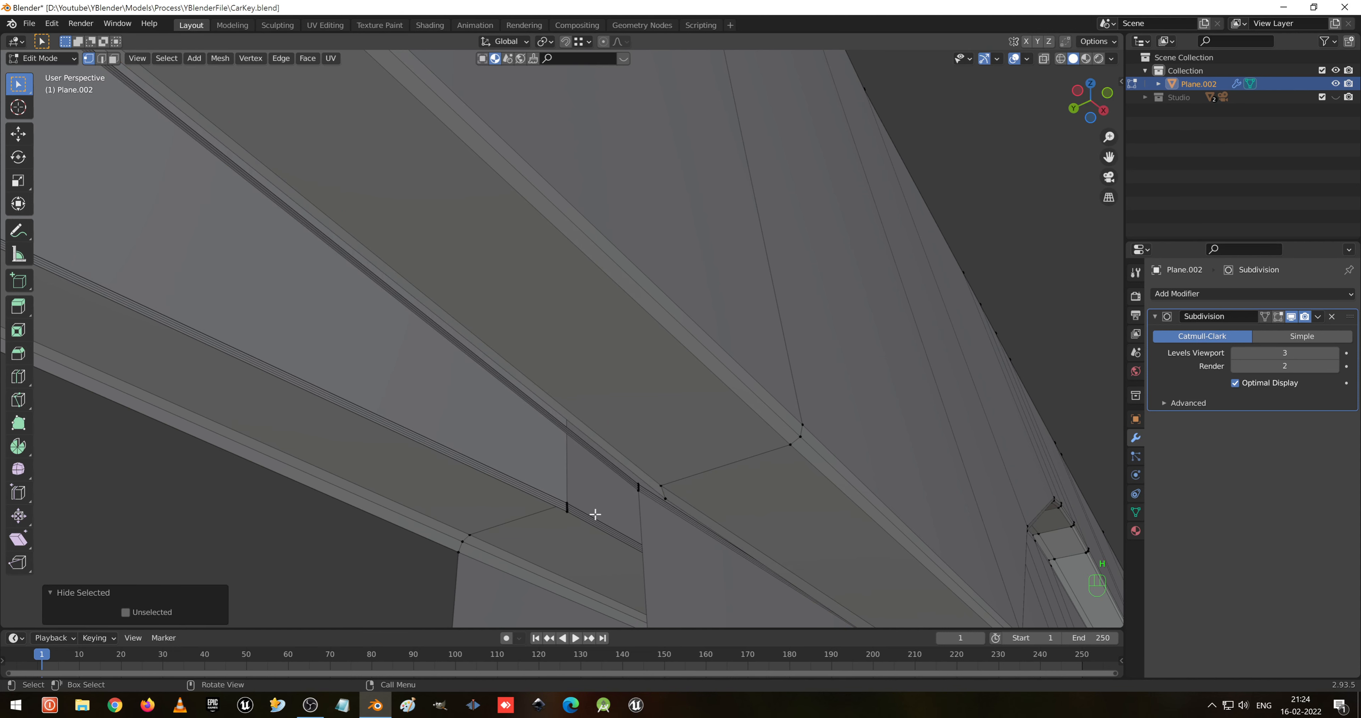
{"action": "key", "text": "ctrl+z"}
{"action": "key", "text": "g"}
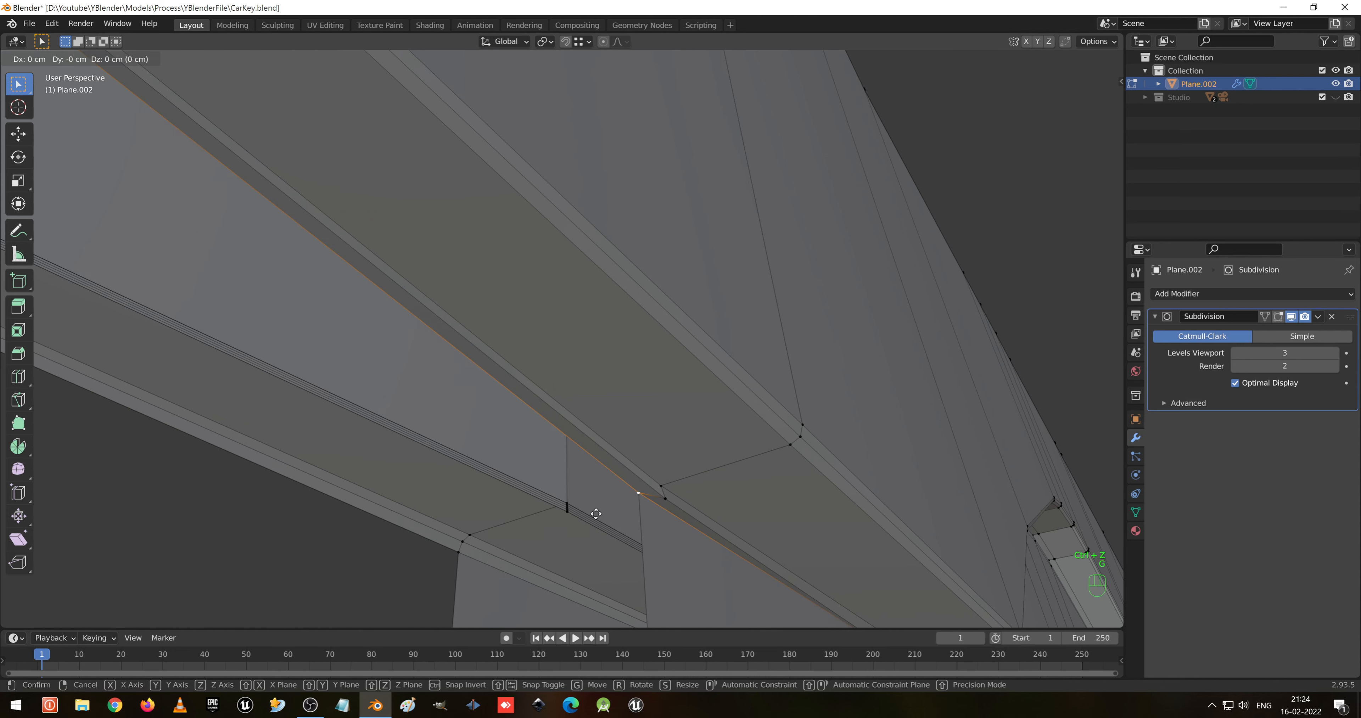
{"action": "left_click", "coordinate": [655, 546]}
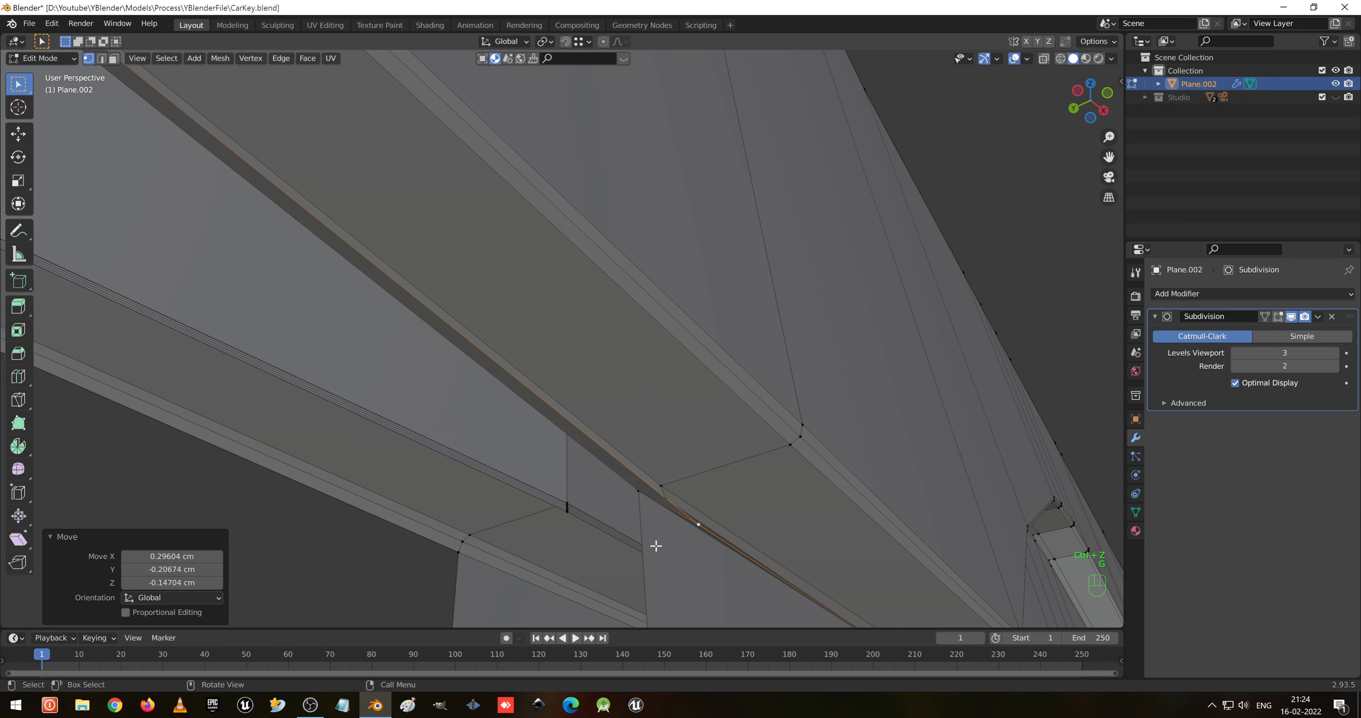
{"action": "key", "text": "ctrl+z"}
{"action": "key", "text": "ctrl+z"}
{"action": "key", "text": "ctrl+z"}
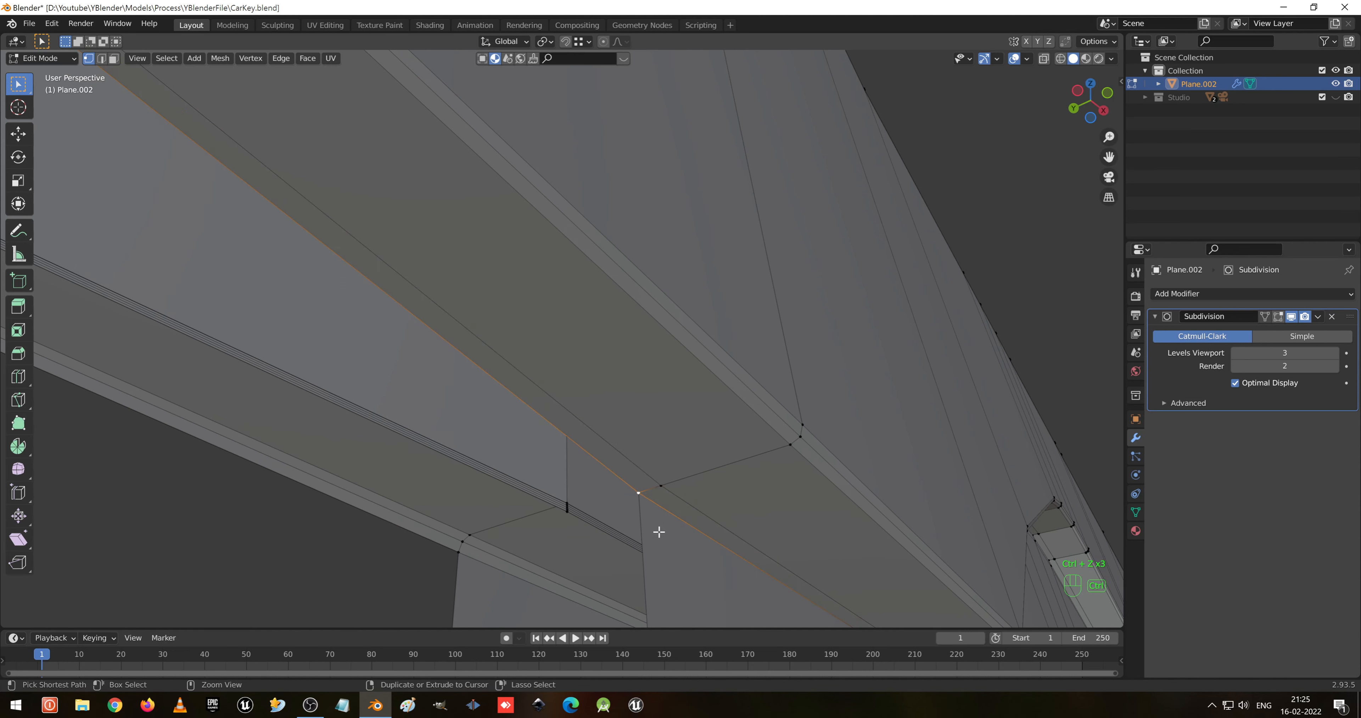
- Merge the selected groove-edge vertices at their center and test-move the merged vertex
{"action": "middle_click_drag", "start_coordinate": [650, 492], "coordinate": [693, 493]}
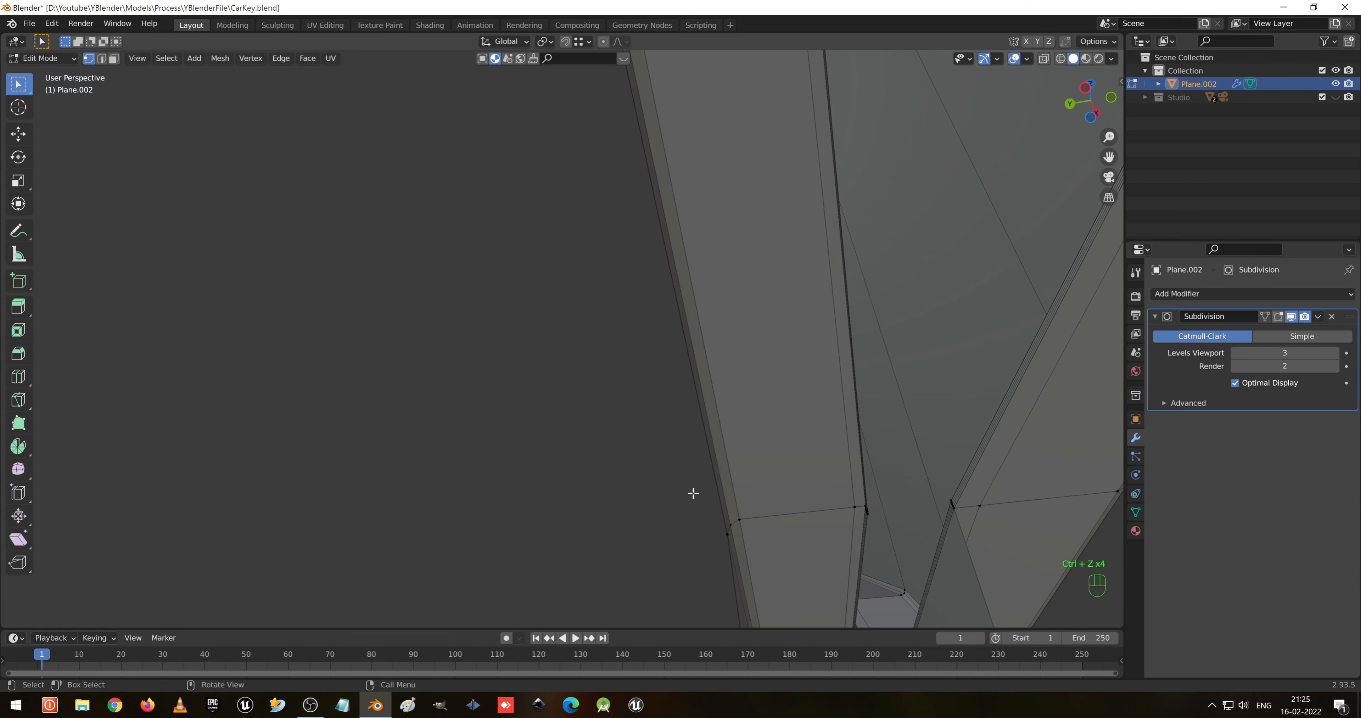
{"action": "middle_click_drag", "start_coordinate": [969, 533], "coordinate": [864, 533]}
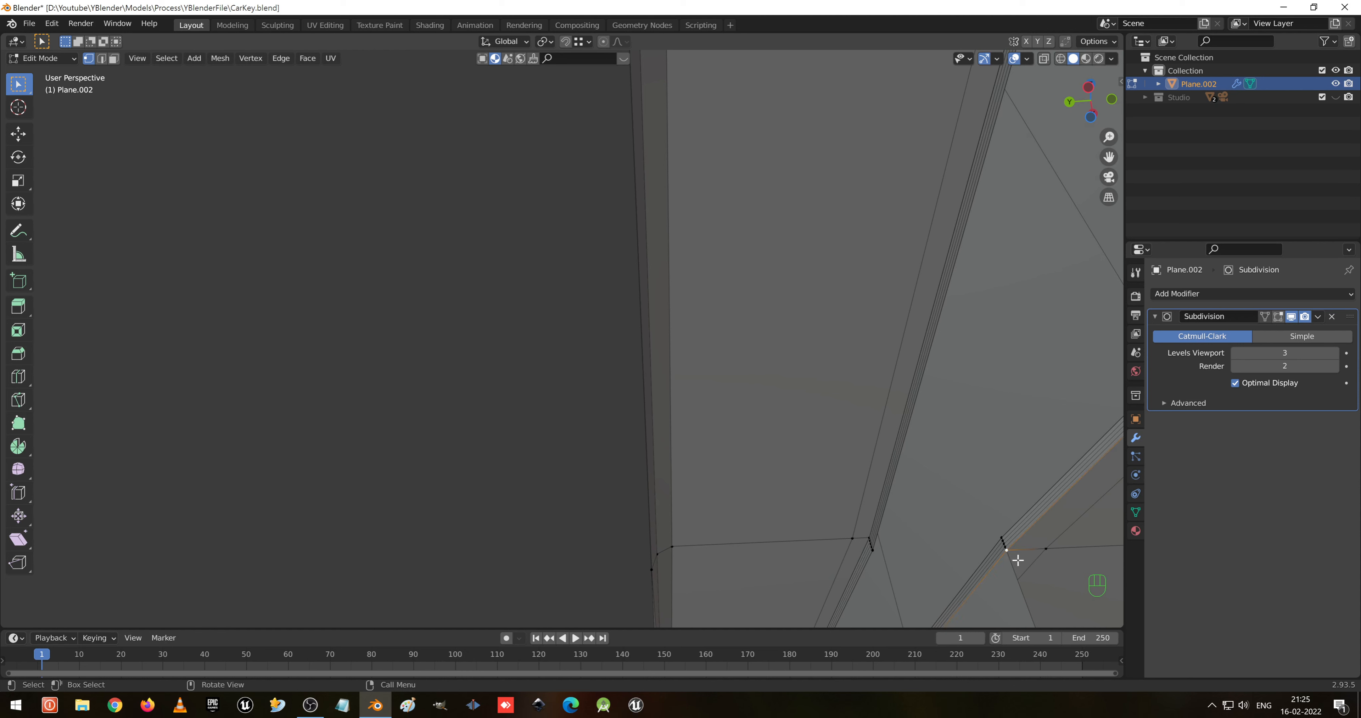
{"action": "key", "text": "g"}
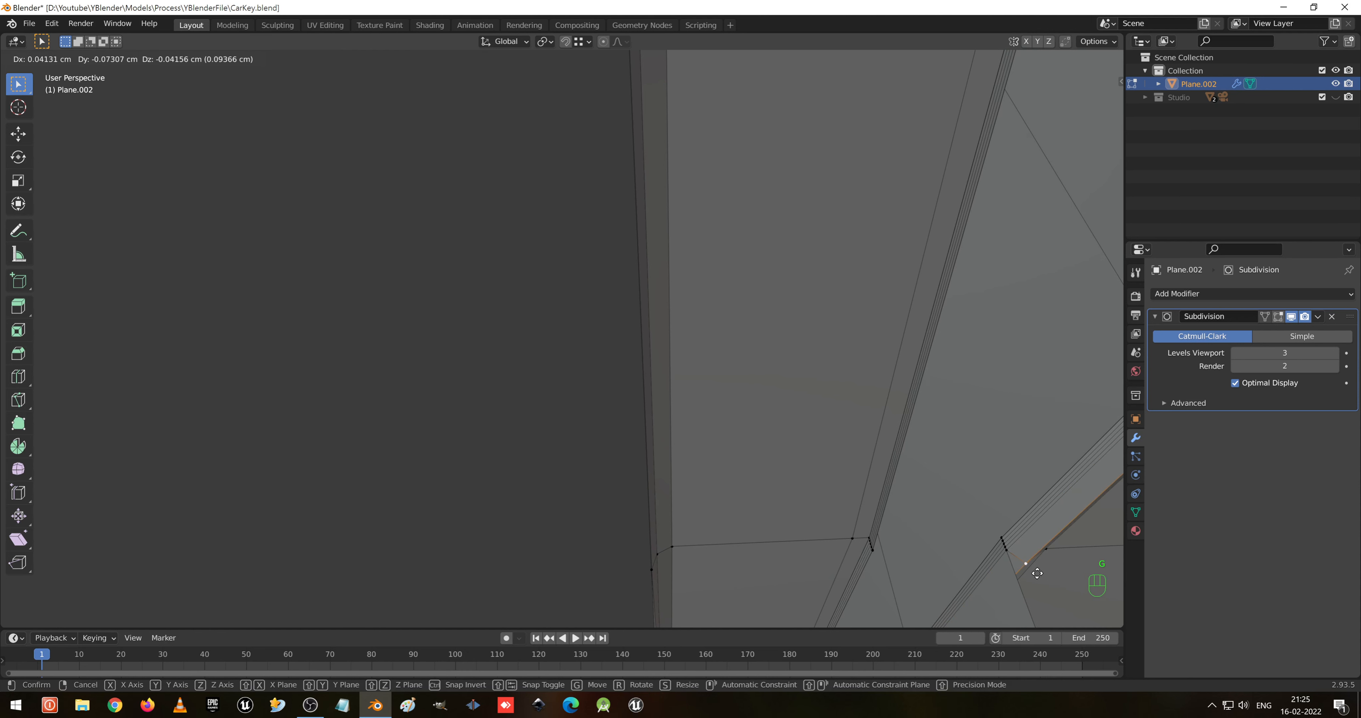
{"action": "right_click", "coordinate": [1037, 573]}
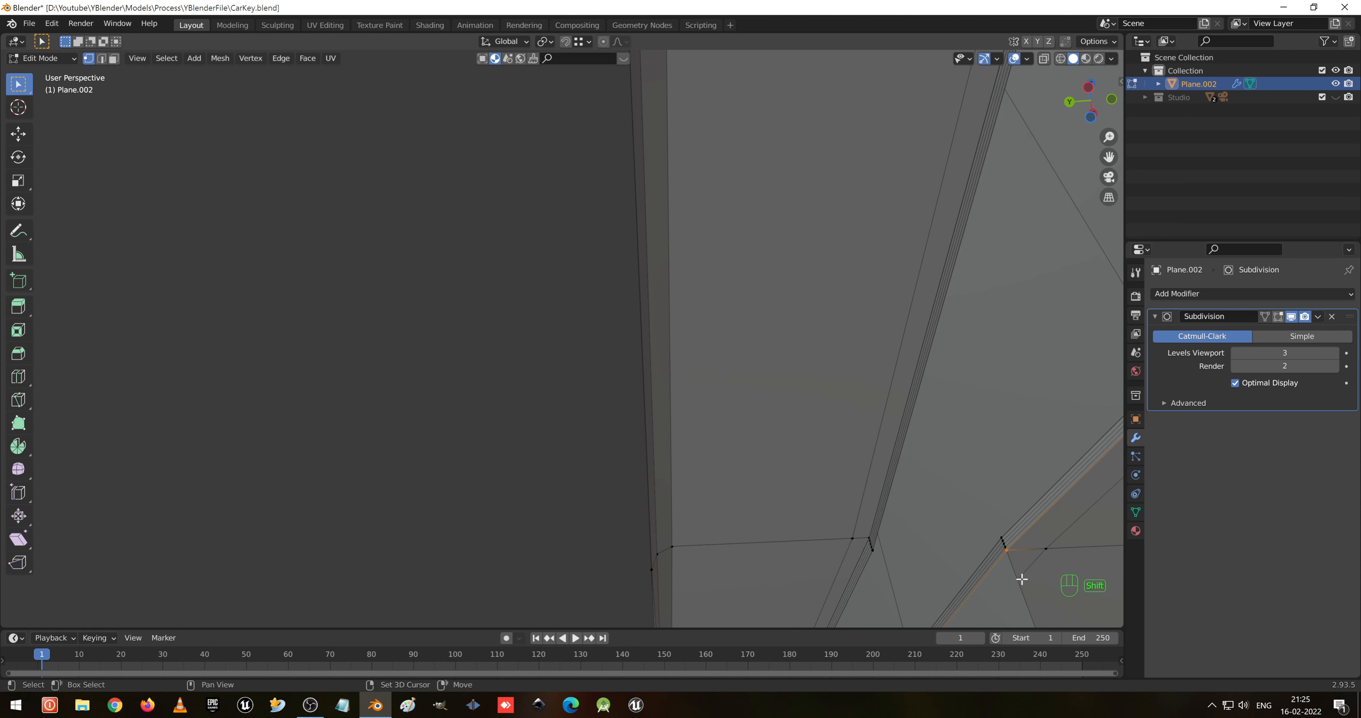
{"action": "middle_click_drag", "start_coordinate": [1022, 579], "coordinate": [970, 571], "text": "shift"}
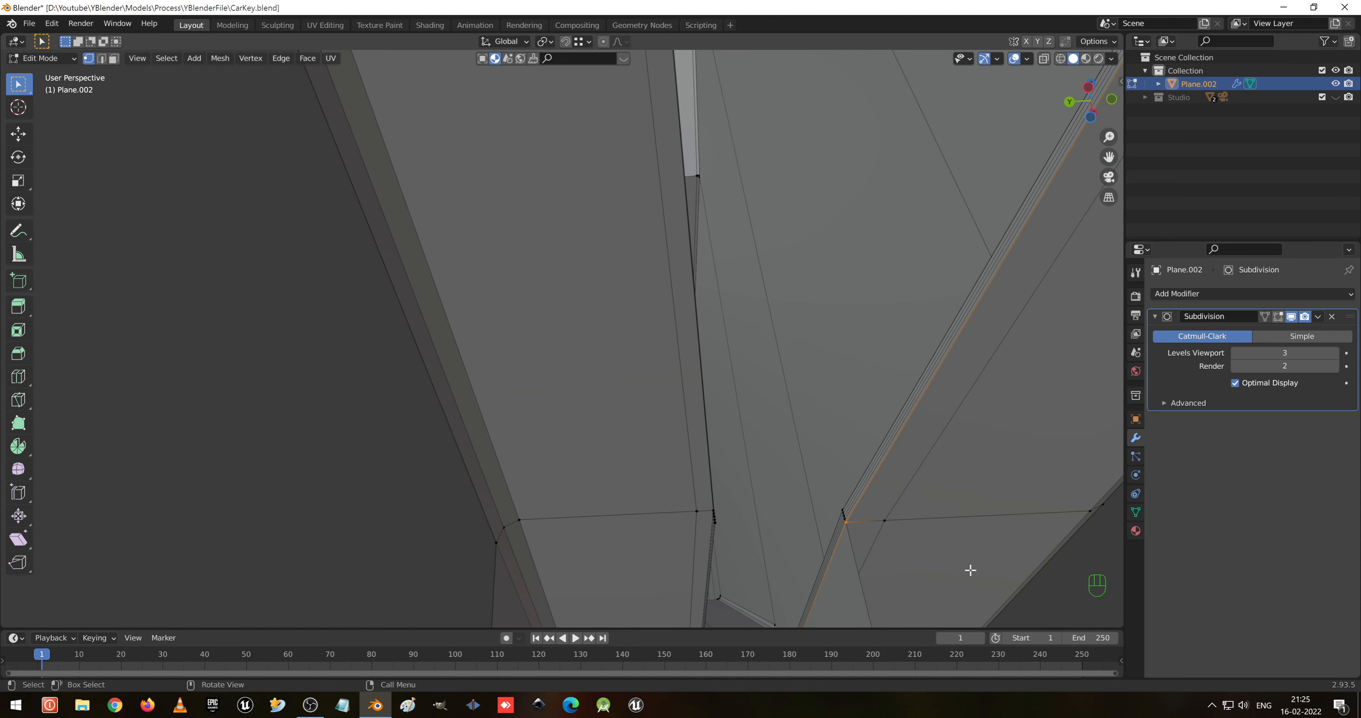
{"action": "key", "text": "m"}
{"action": "left_click", "coordinate": [970, 568]}
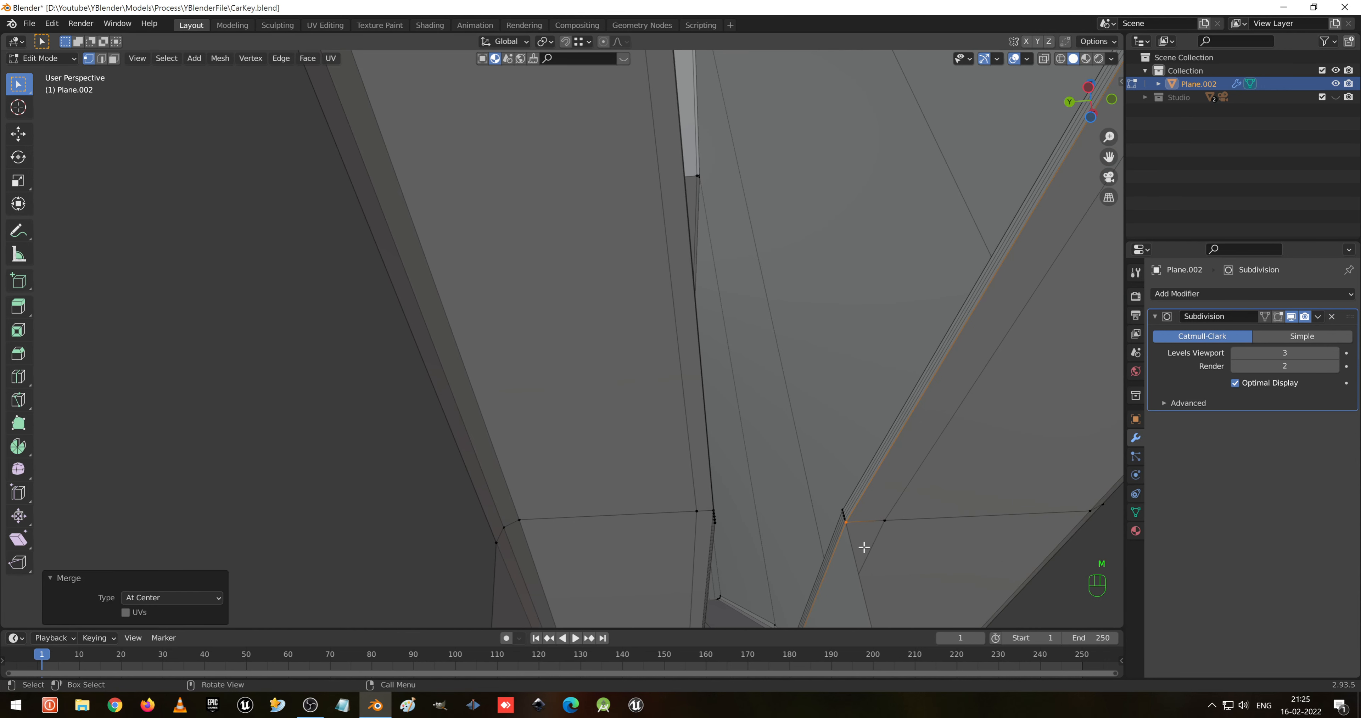
{"action": "key", "text": "g"}
{"action": "right_click", "coordinate": [911, 561]}
- Undo the groove vertex merge, the lower strip extrusions and the deletion of the lower corner section
{"action": "scroll", "coordinate": [915, 560], "scroll_direction": "down", "scroll_amount": 5}
{"action": "middle_click_drag", "start_coordinate": [911, 559], "coordinate": [550, 524]}
{"action": "scroll", "coordinate": [550, 524], "scroll_direction": "down", "scroll_amount": 8}
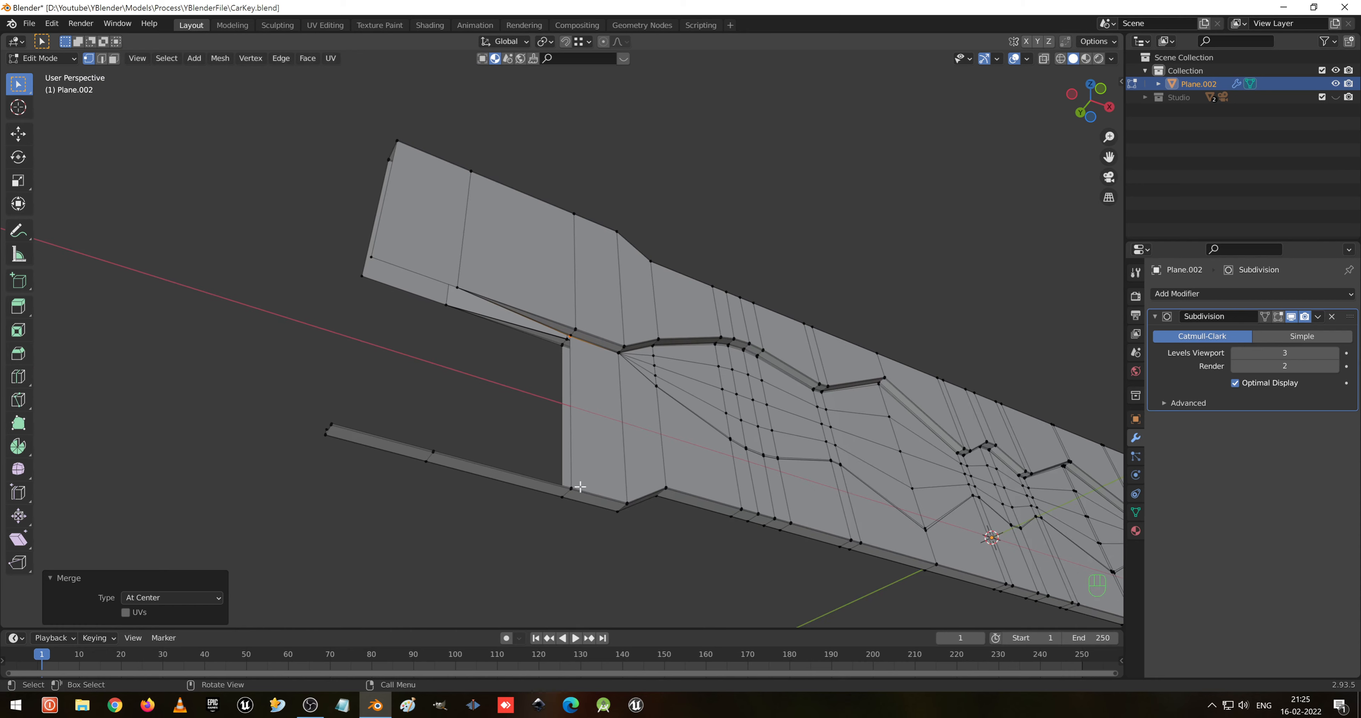
{"action": "key", "text": "ctrl+z"}
{"action": "key", "text": "ctrl+z"}
{"action": "key", "text": "ctrl+z"}
{"action": "key", "text": "ctrl+z"}
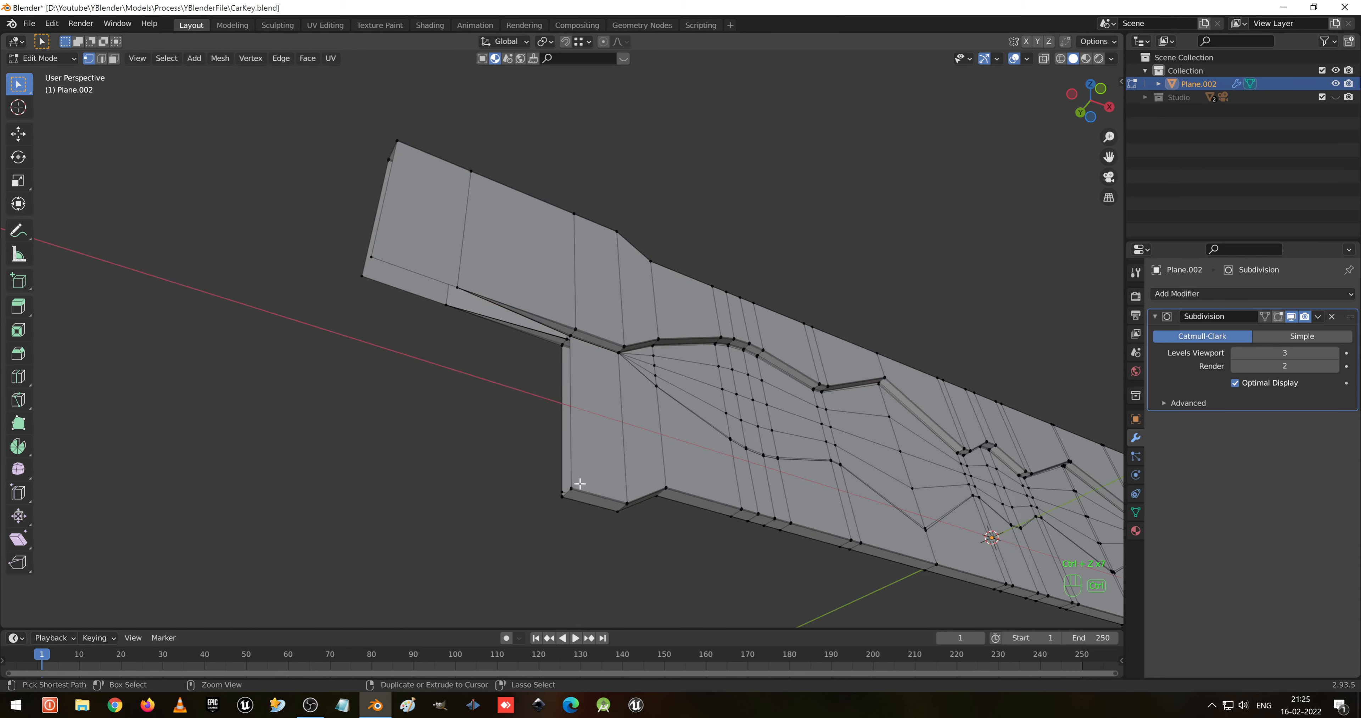
- Examine the groove and the lower corner section of the blade's head end
{"action": "scroll", "coordinate": [546, 438], "scroll_direction": "up", "scroll_amount": 3}
{"action": "scroll", "coordinate": [525, 421], "scroll_direction": "up", "scroll_amount": 6}
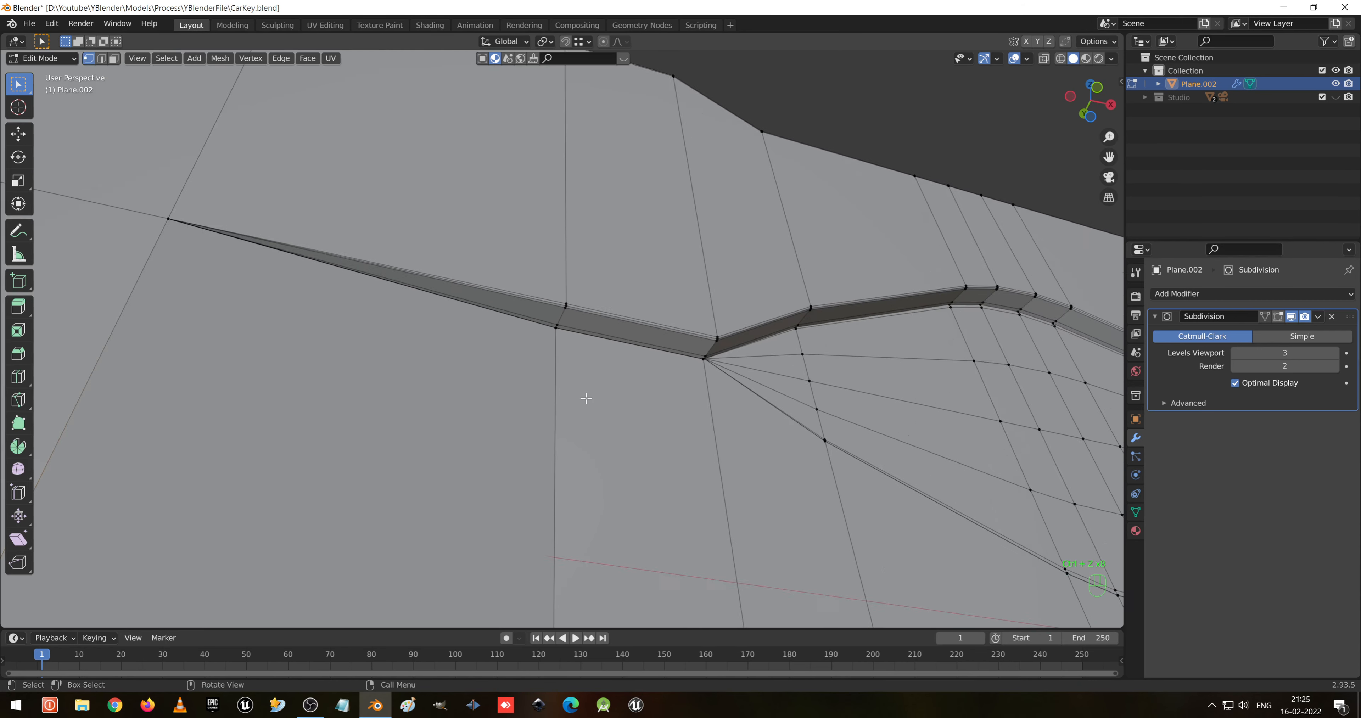
{"action": "scroll", "coordinate": [599, 407], "scroll_direction": "down", "scroll_amount": 5}
{"action": "middle_click_drag", "start_coordinate": [598, 413], "coordinate": [872, 316]}
{"action": "scroll", "coordinate": [873, 305], "scroll_direction": "up", "scroll_amount": 6}
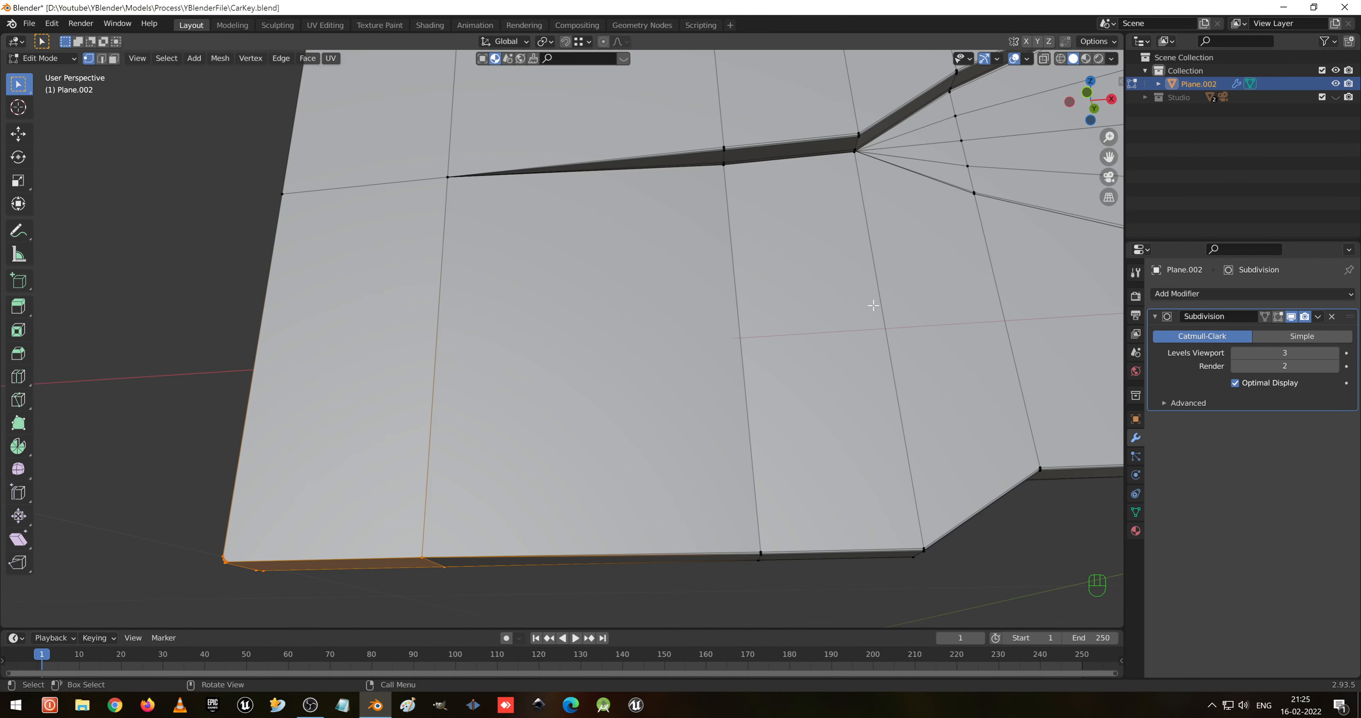
{"action": "scroll", "coordinate": [953, 271], "scroll_direction": "down", "scroll_amount": 4}
{"action": "scroll", "coordinate": [692, 388], "scroll_direction": "up", "scroll_amount": 4}
{"action": "middle_click_drag", "start_coordinate": [543, 419], "coordinate": [796, 366], "text": "shift"}
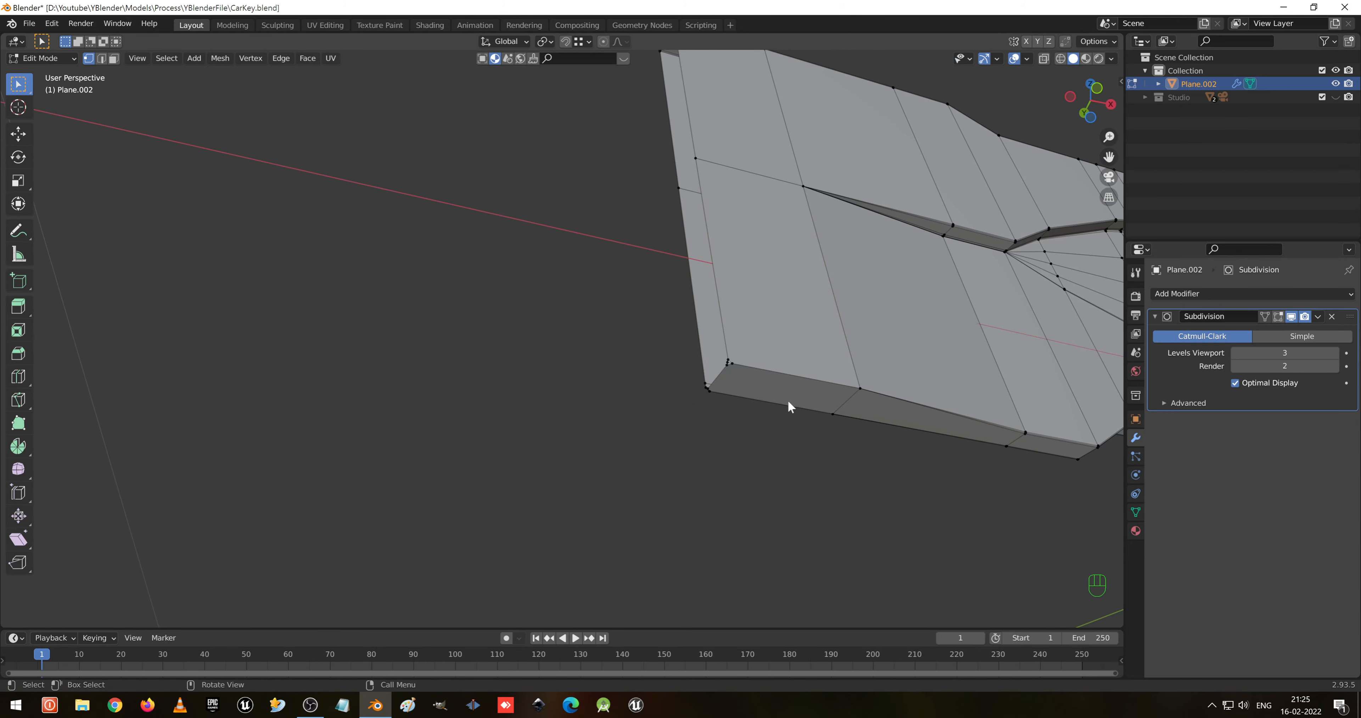
- Inspect the subdivided head end's lower corner in Object Mode, and return to Edit Mode
{"action": "key", "text": "Tab"}
{"action": "middle_click_drag", "start_coordinate": [790, 416], "coordinate": [710, 394]}
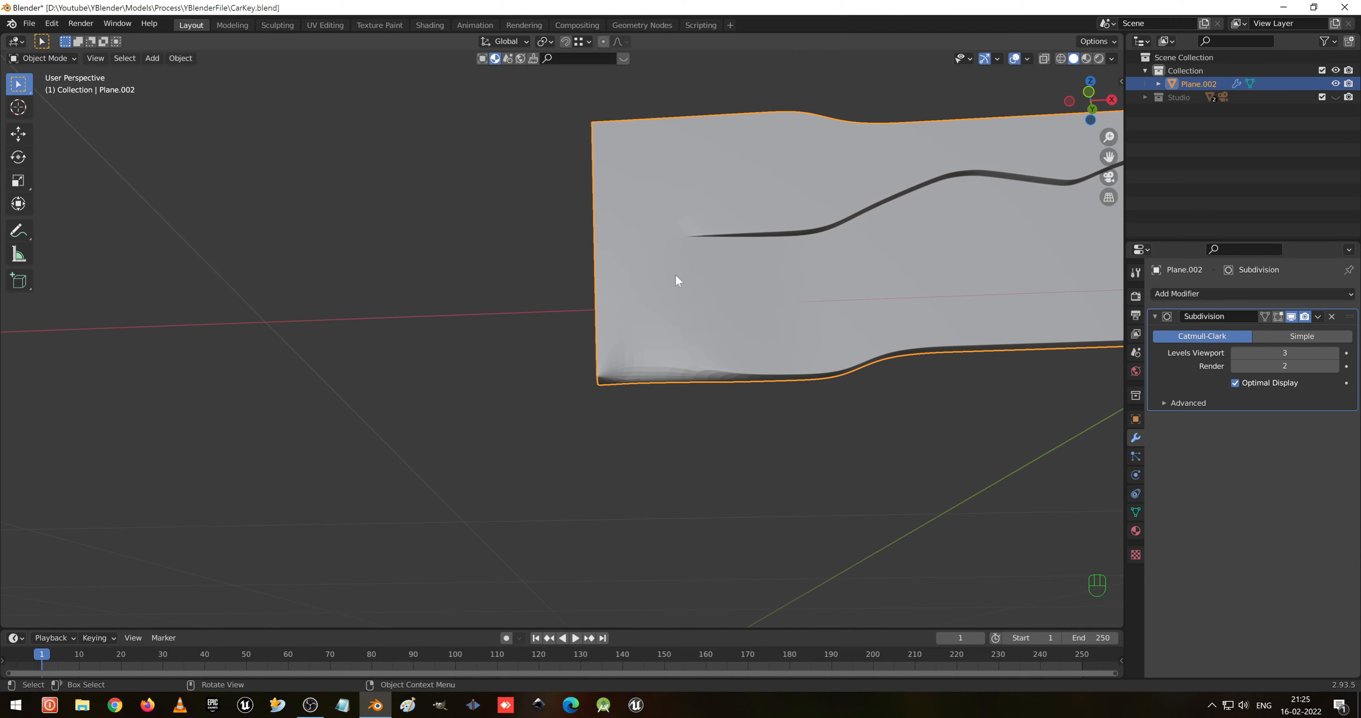
{"action": "scroll", "coordinate": [740, 269], "scroll_direction": "up", "scroll_amount": 5}
{"action": "middle_click_drag", "start_coordinate": [789, 297], "coordinate": [860, 496]}
{"action": "key", "text": "Tab"}
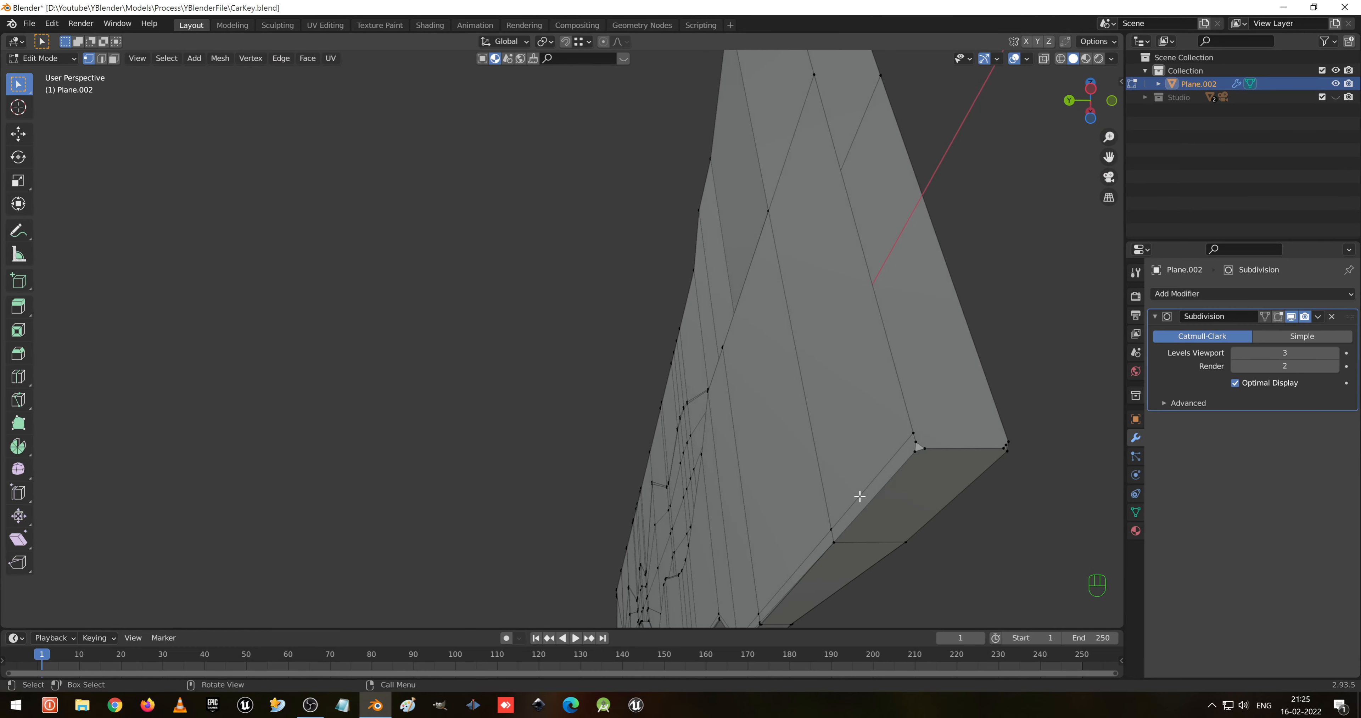
- Undo the recent vertex edits at the lower corner of the blade's head end
{"action": "scroll", "coordinate": [951, 468], "scroll_direction": "up", "scroll_amount": 1}
{"action": "middle_click_drag", "start_coordinate": [1017, 489], "coordinate": [996, 495], "text": "ctrl"}
{"action": "key", "text": "ctrl+z"}
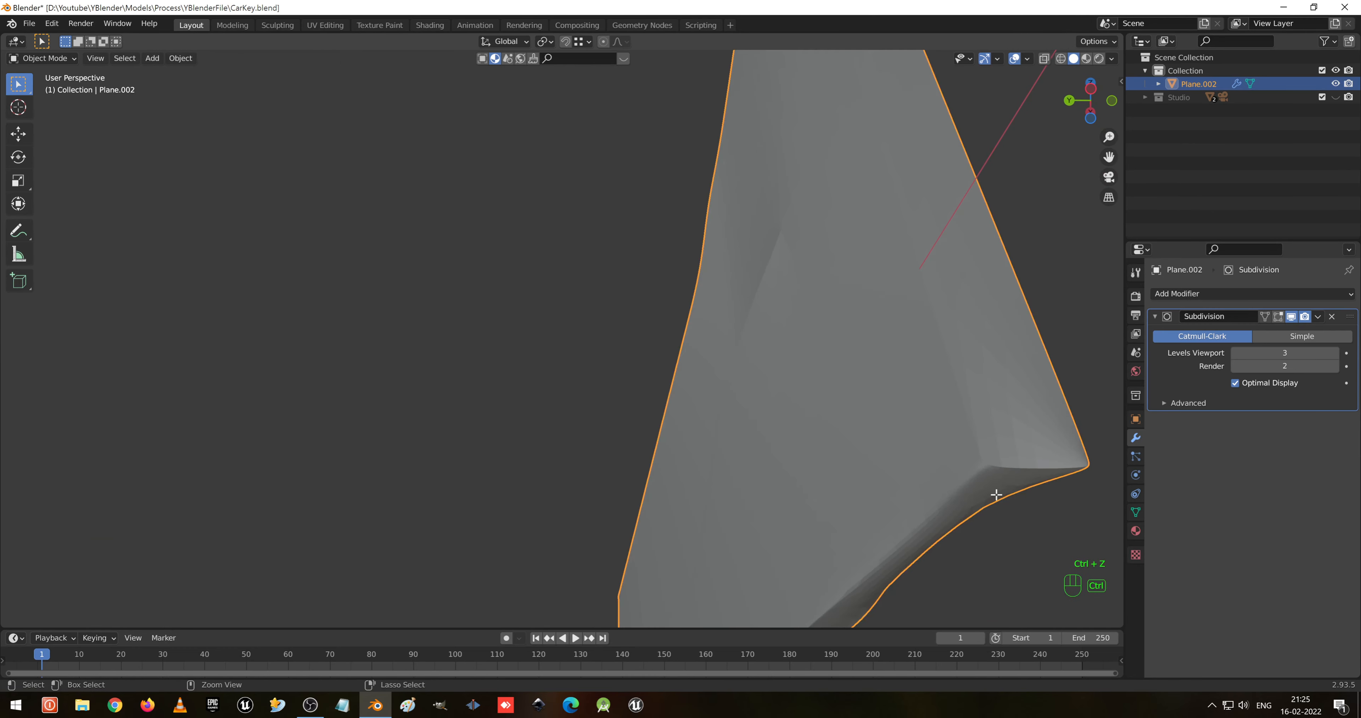
{"action": "key", "text": "ctrl+z"}
{"action": "key", "text": "ctrl+z"}
{"action": "key", "text": "ctrl+z"}
{"action": "key", "text": "ctrl+z"}
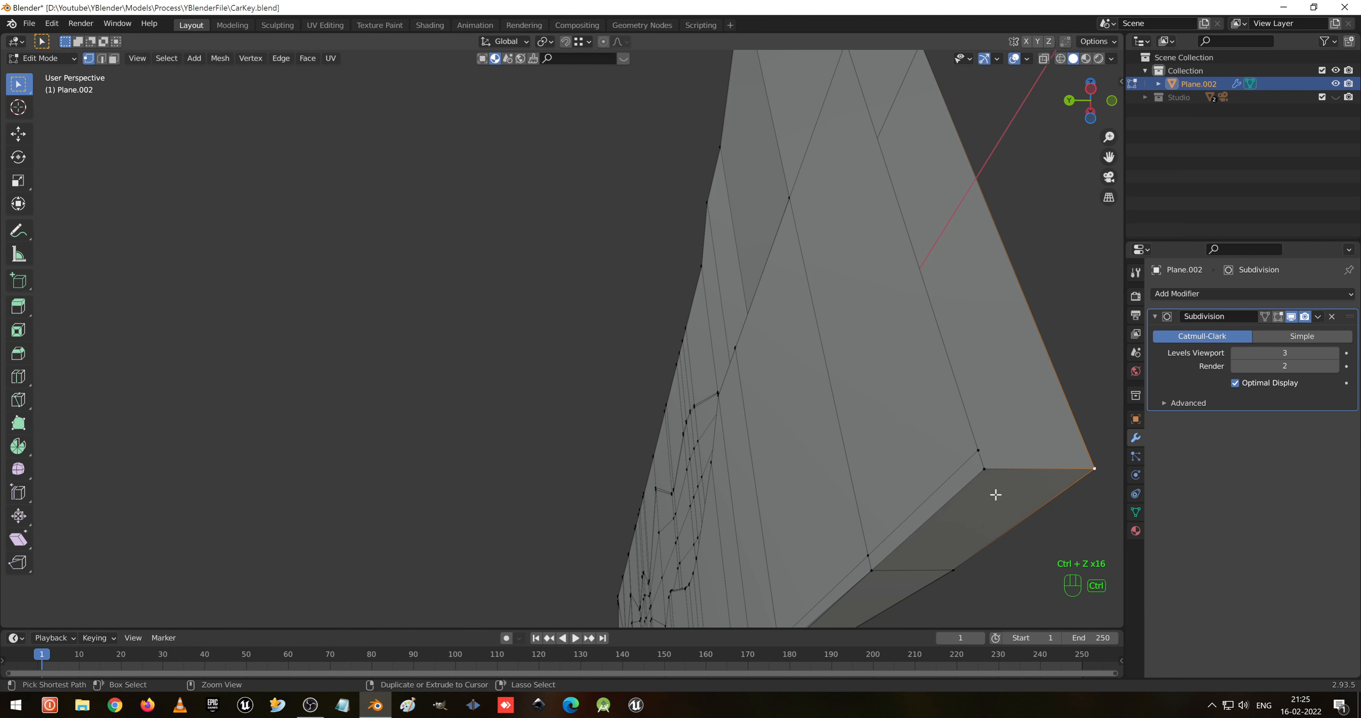
{"action": "middle_click_drag", "start_coordinate": [984, 502], "coordinate": [1002, 486]}
{"action": "scroll", "coordinate": [1002, 486], "scroll_direction": "down", "scroll_amount": 2}
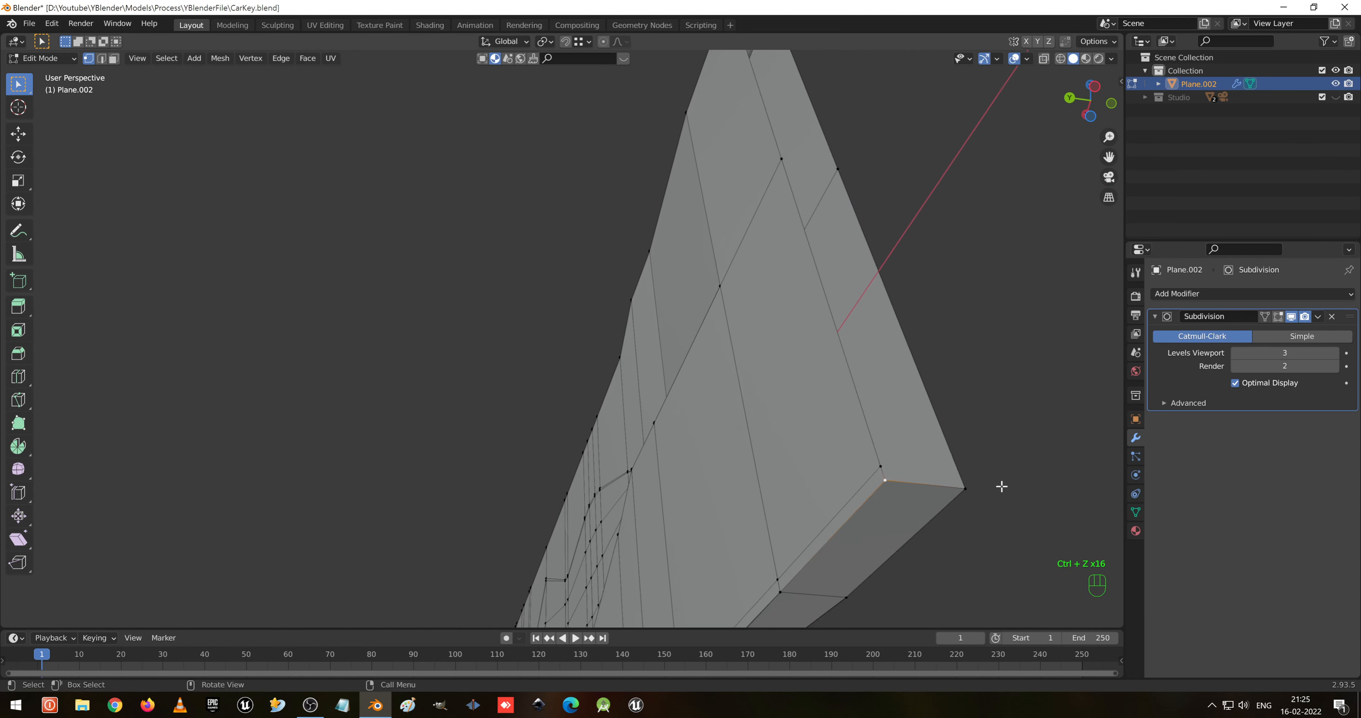
{"action": "middle_click_drag", "start_coordinate": [778, 545], "coordinate": [841, 427], "text": "shift"}
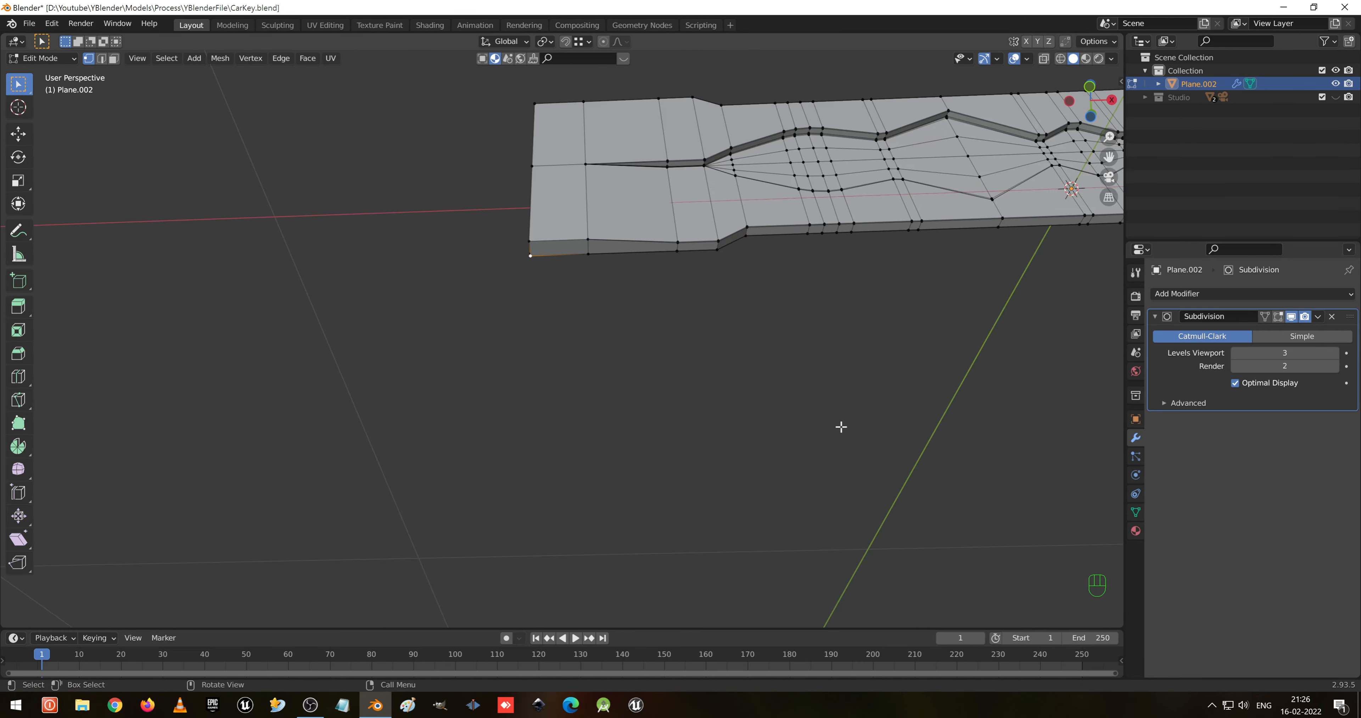
- Try to add an edge loop beside the head end's outer edge at a slide factor of about -0.895
{"action": "scroll", "coordinate": [548, 201], "scroll_direction": "up", "scroll_amount": 2}
{"action": "middle_click_drag", "start_coordinate": [573, 159], "coordinate": [696, 352], "text": "shift"}
{"action": "key", "text": "ctrl+r"}
{"action": "left_click", "coordinate": [691, 409]}
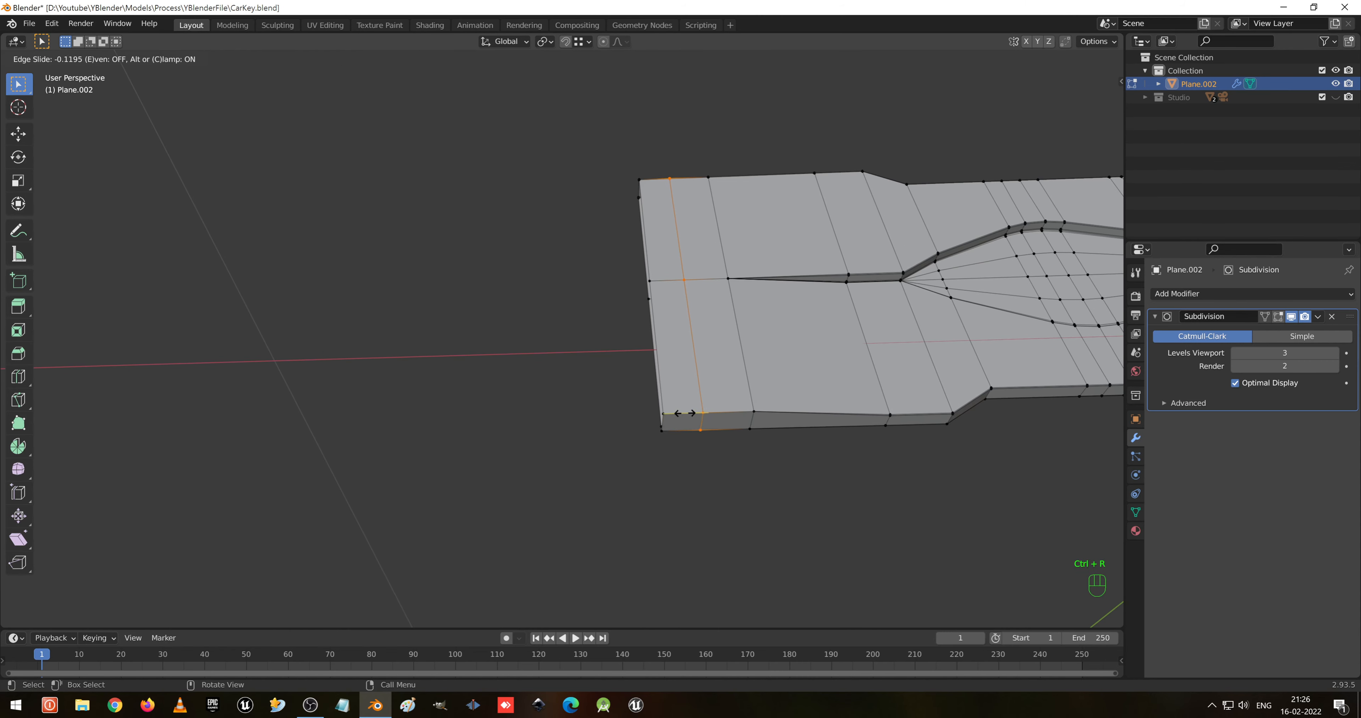
{"action": "left_click", "coordinate": [659, 428]}
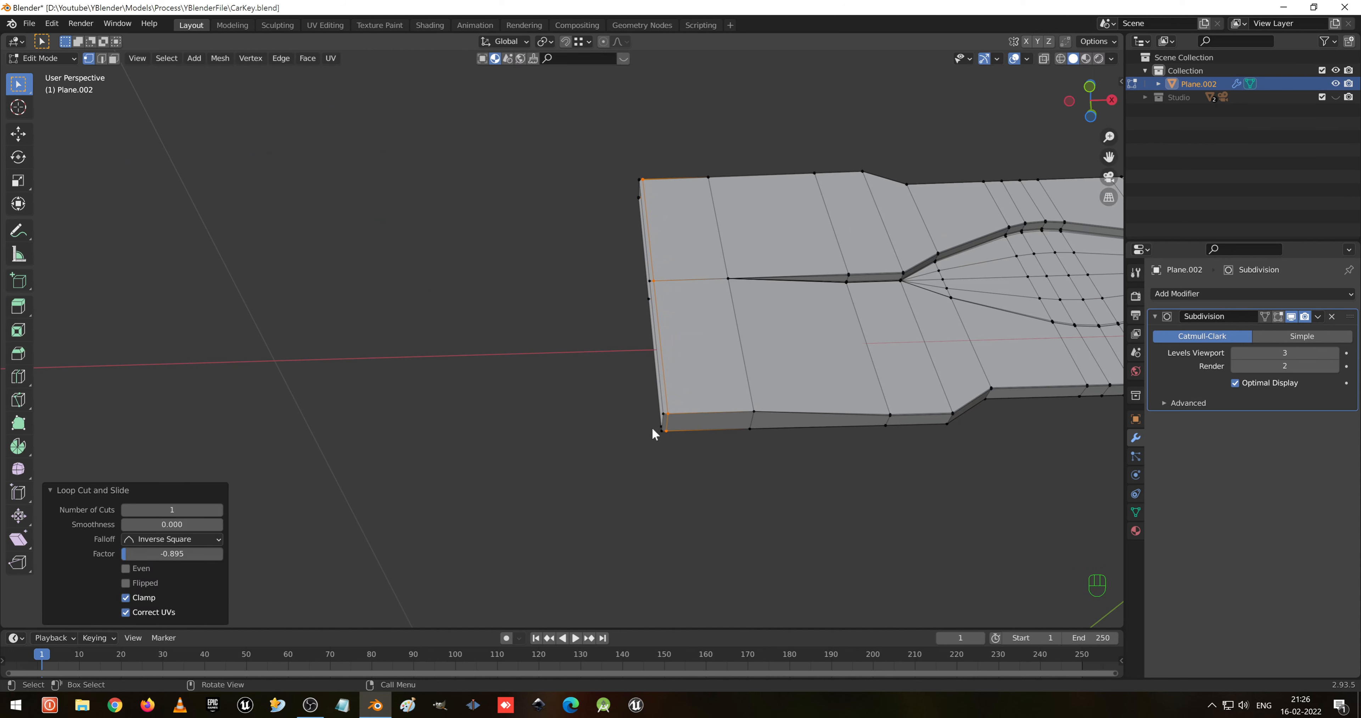
{"action": "key", "text": "Tab"}
{"action": "middle_click_drag", "start_coordinate": [674, 424], "coordinate": [700, 420], "text": "ctrl"}
{"action": "key", "text": "ctrl+z"}
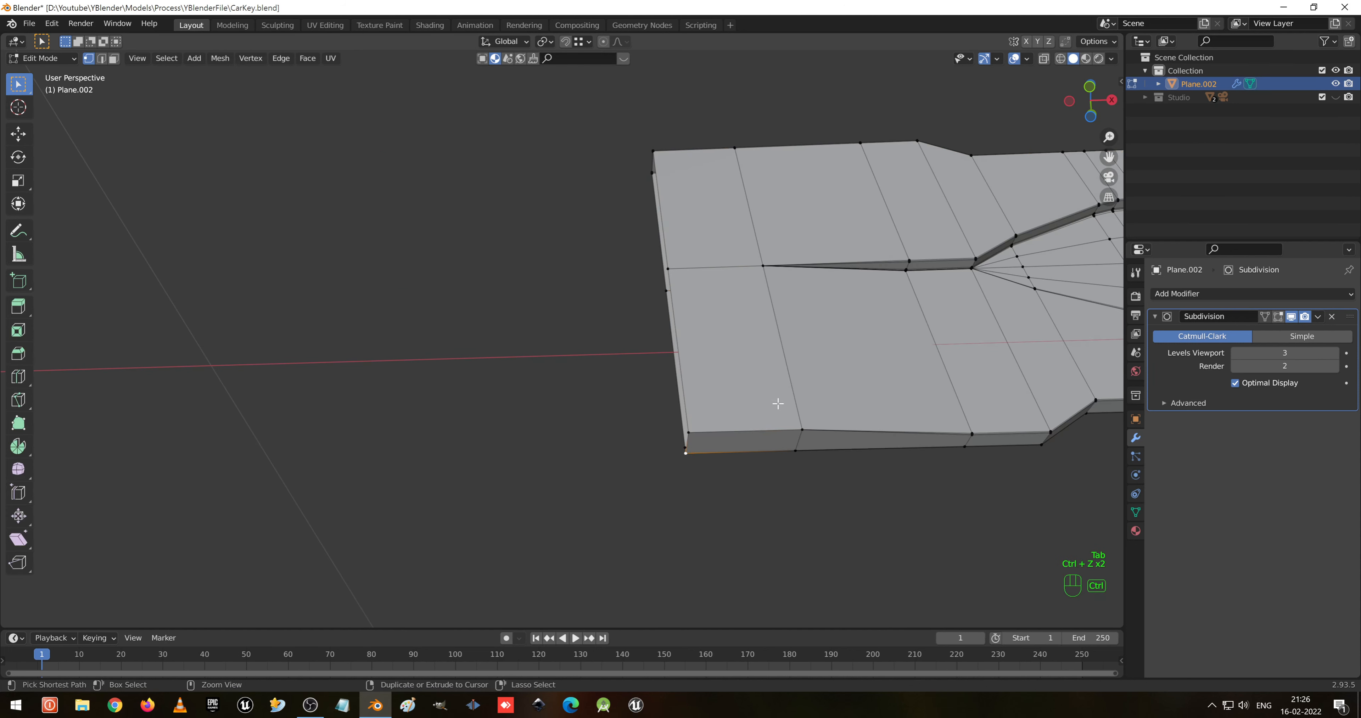
- Add an edge loop along the blade's lower side wall, slid about 0.9 of the way toward its upper edge
{"action": "scroll", "coordinate": [760, 448], "scroll_direction": "up", "scroll_amount": 1}
{"action": "middle_click_drag", "start_coordinate": [862, 477], "coordinate": [709, 451], "text": "shift"}
{"action": "key", "text": "ctrl+r"}
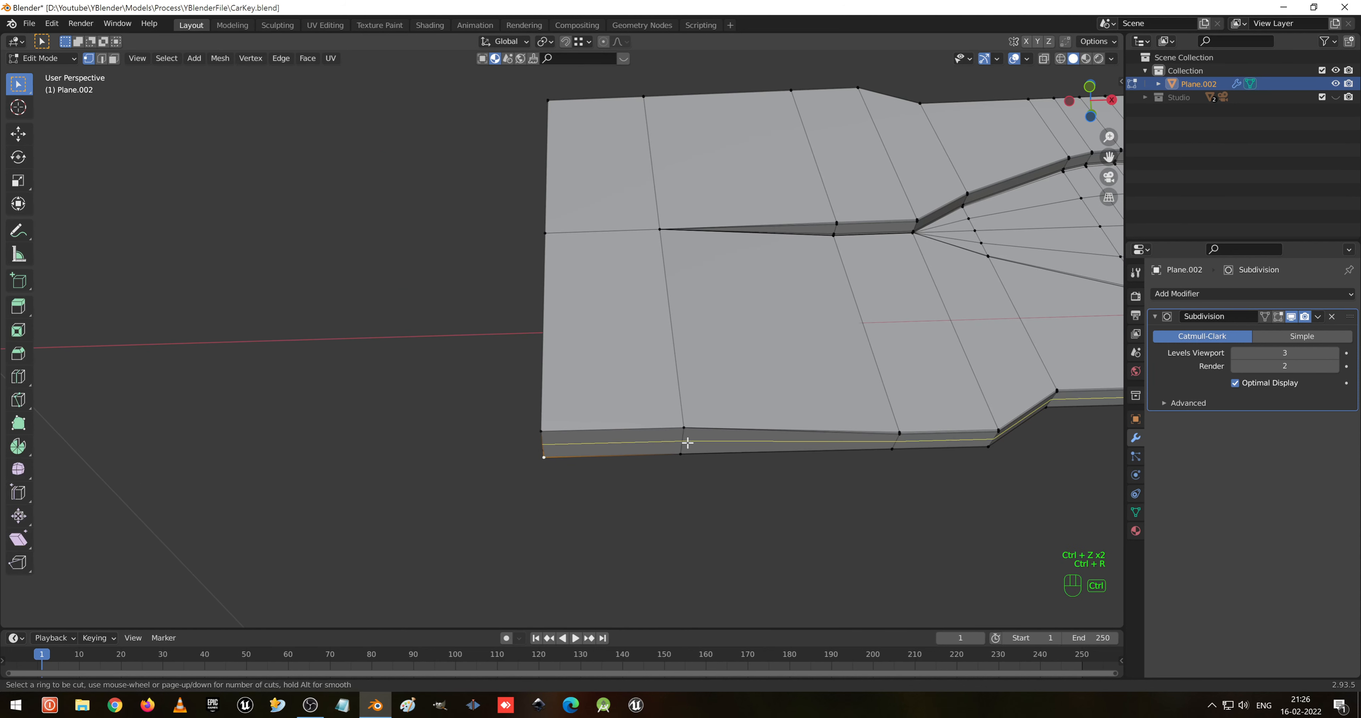
{"action": "left_click", "coordinate": [687, 442]}
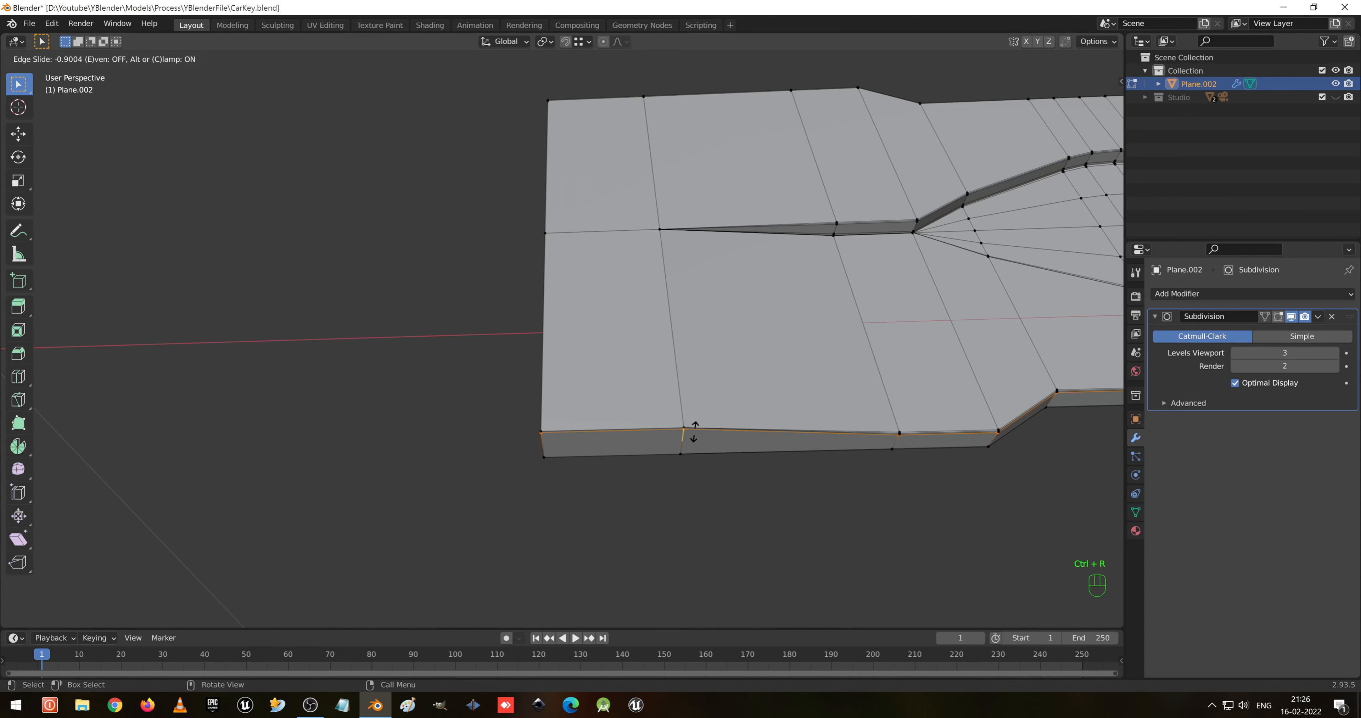
{"action": "left_click", "coordinate": [693, 432]}
{"action": "key", "text": "Tab"}
{"action": "key", "text": "Tab"}
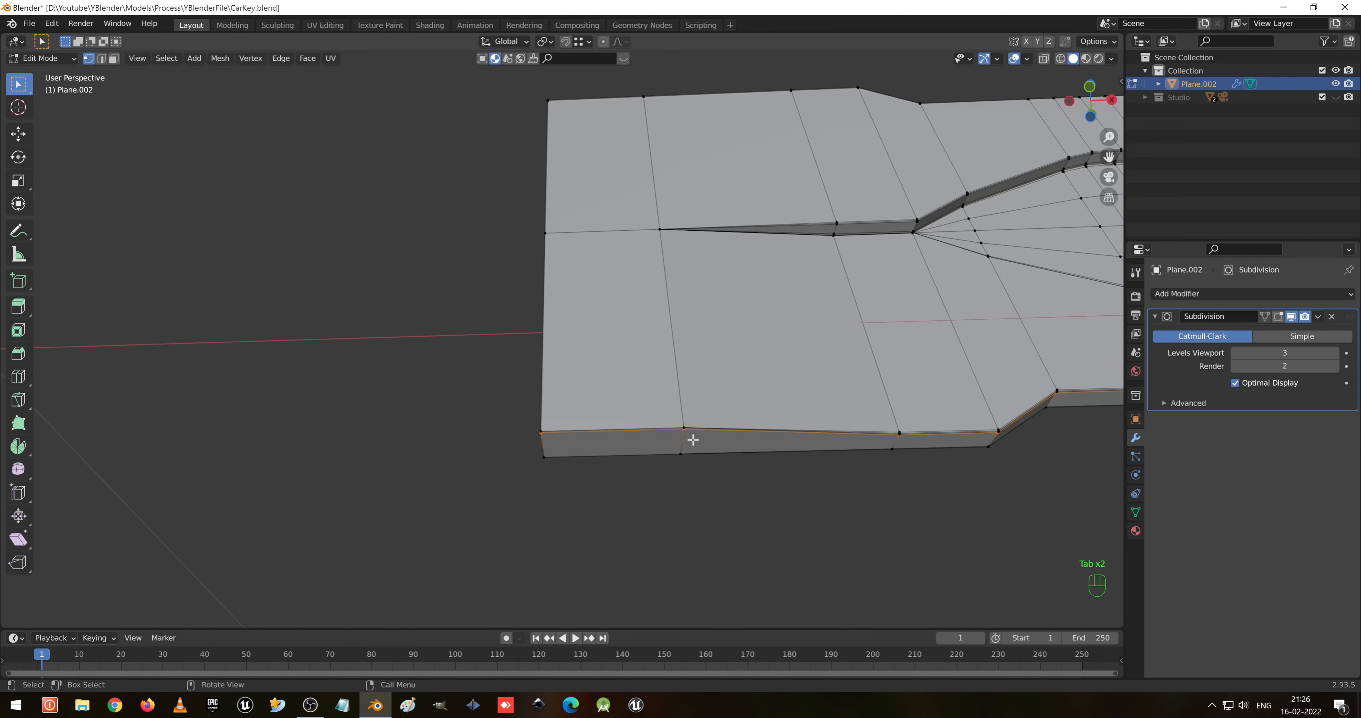
- Add a second edge loop close to the side wall's lower edge and inspect the smoothed blade in Object Mode
{"action": "key", "text": "ctrl+r"}
{"action": "left_click", "coordinate": [686, 444]}
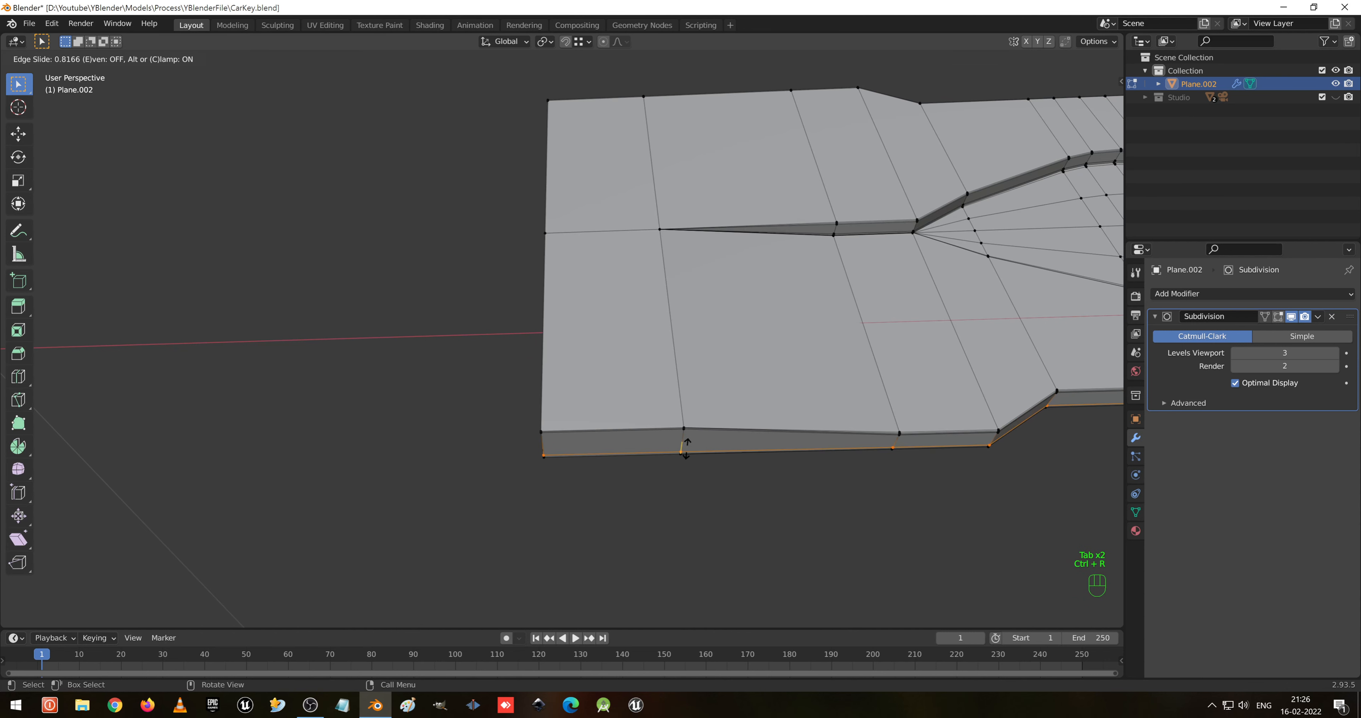
{"action": "left_click", "coordinate": [687, 449]}
{"action": "key", "text": "Tab"}
{"action": "scroll", "coordinate": [756, 454], "scroll_direction": "down", "scroll_amount": 5}
{"action": "middle_click_drag", "start_coordinate": [756, 454], "coordinate": [751, 378]}
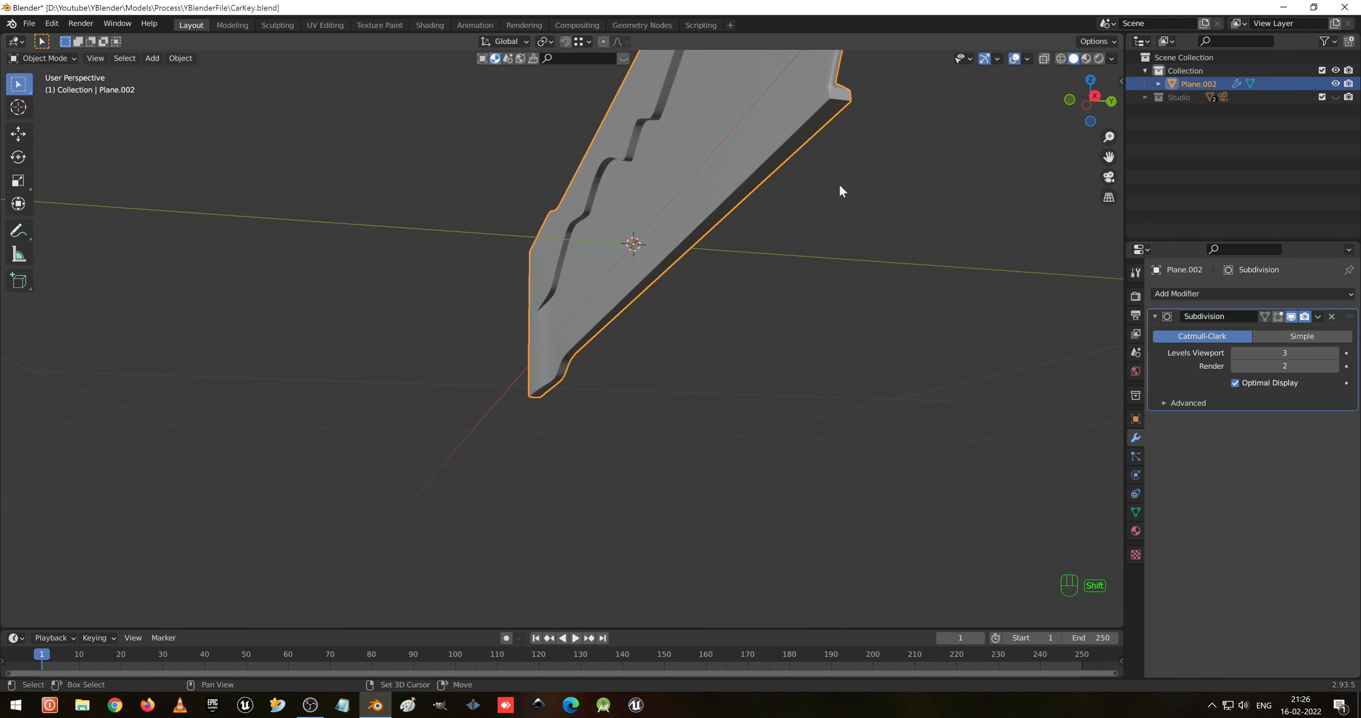
{"action": "middle_click_drag", "start_coordinate": [839, 183], "coordinate": [433, 445]}
{"action": "key", "text": "Tab"}
{"action": "key", "text": "Tab"}
{"action": "scroll", "coordinate": [720, 367], "scroll_direction": "down", "scroll_amount": 6}
{"action": "key", "text": "Tab"}
{"action": "key", "text": "Tab"}
- Apply the blade object's scale
{"action": "key", "text": "ctrl+a"}
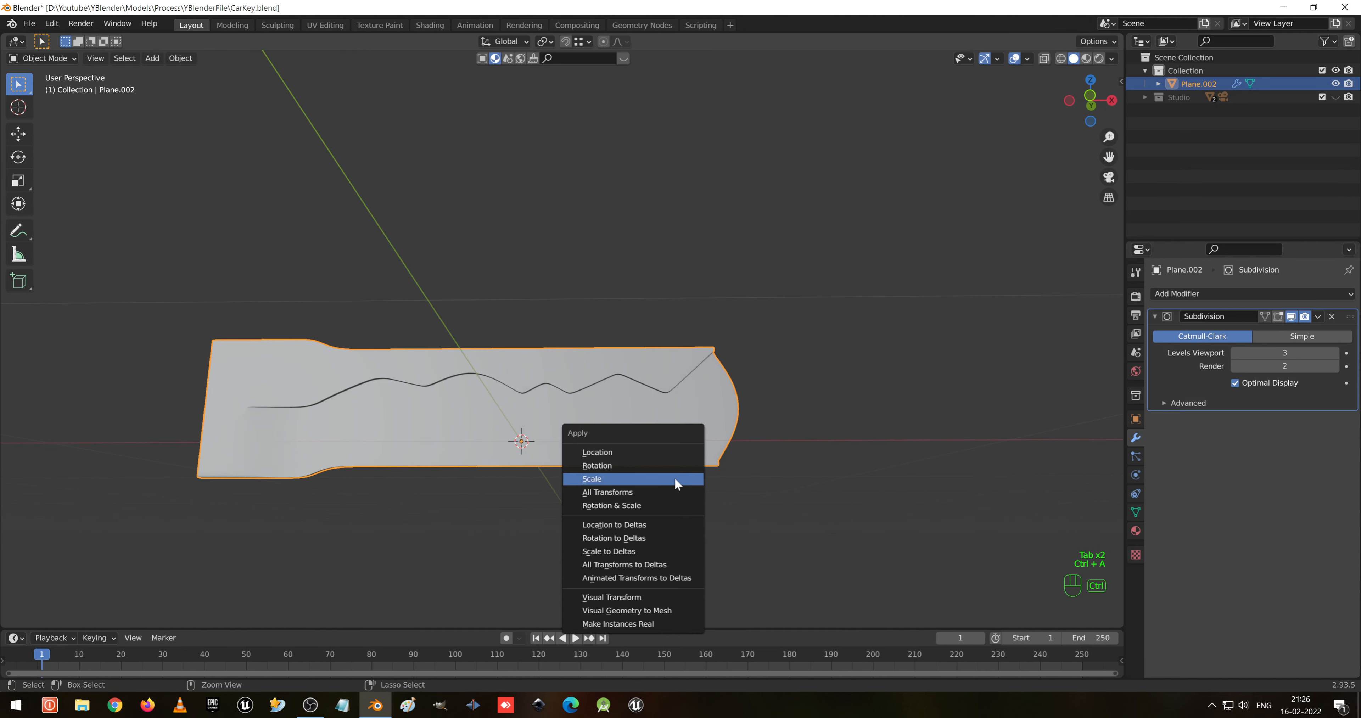
{"action": "left_click", "coordinate": [674, 478]}
{"action": "mouse_move", "coordinate": [641, 495]}
{"action": "middle_mouse_down"}
{"action": "mouse_move", "coordinate": [565, 446]}
{"action": "mouse_move", "coordinate": [655, 486]}
{"action": "middle_mouse_up"}
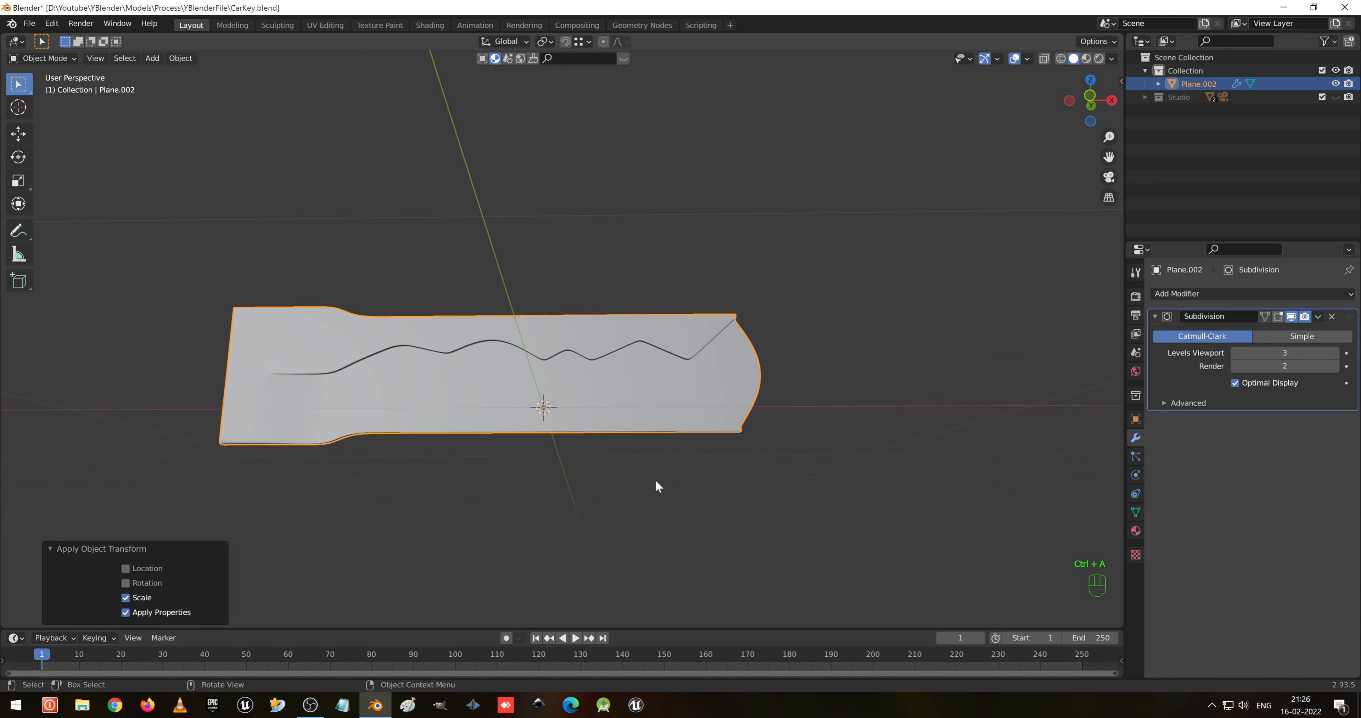
{"action": "key", "text": "s"}
{"action": "key", "text": "z"}
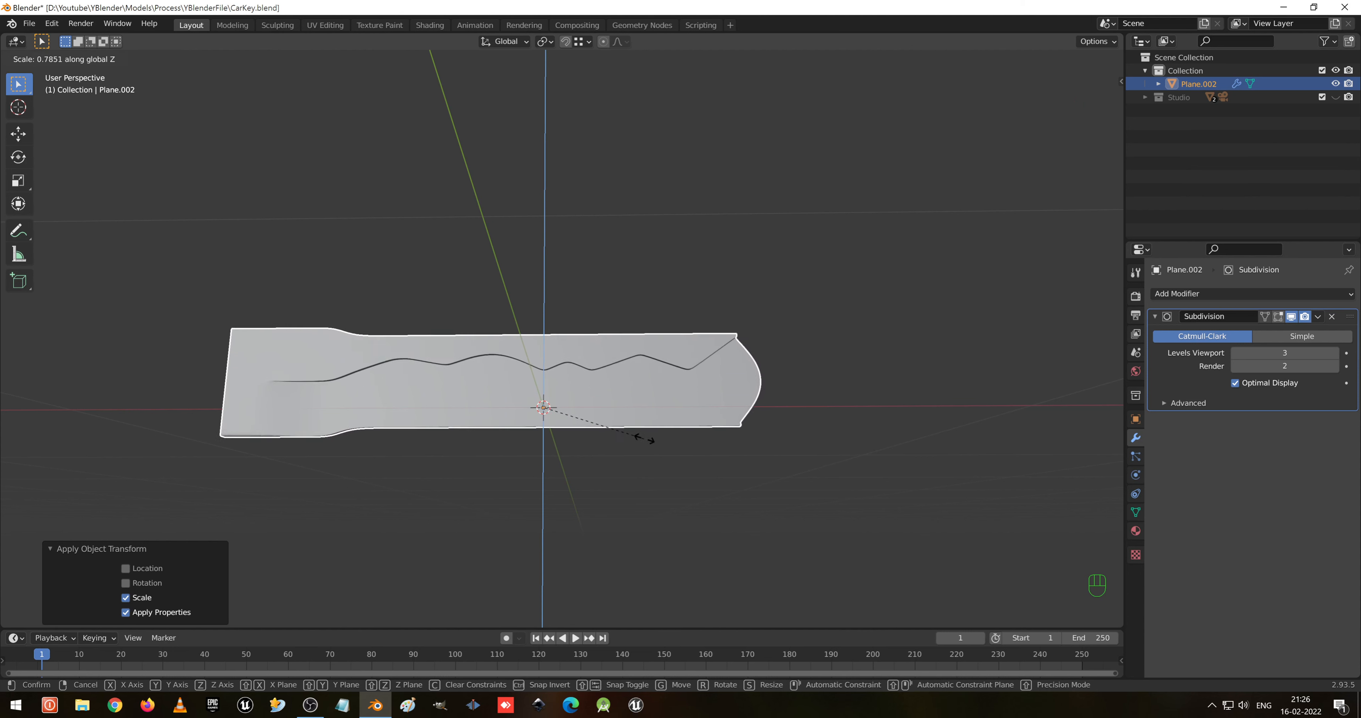
{"action": "left_click", "coordinate": [595, 407]}
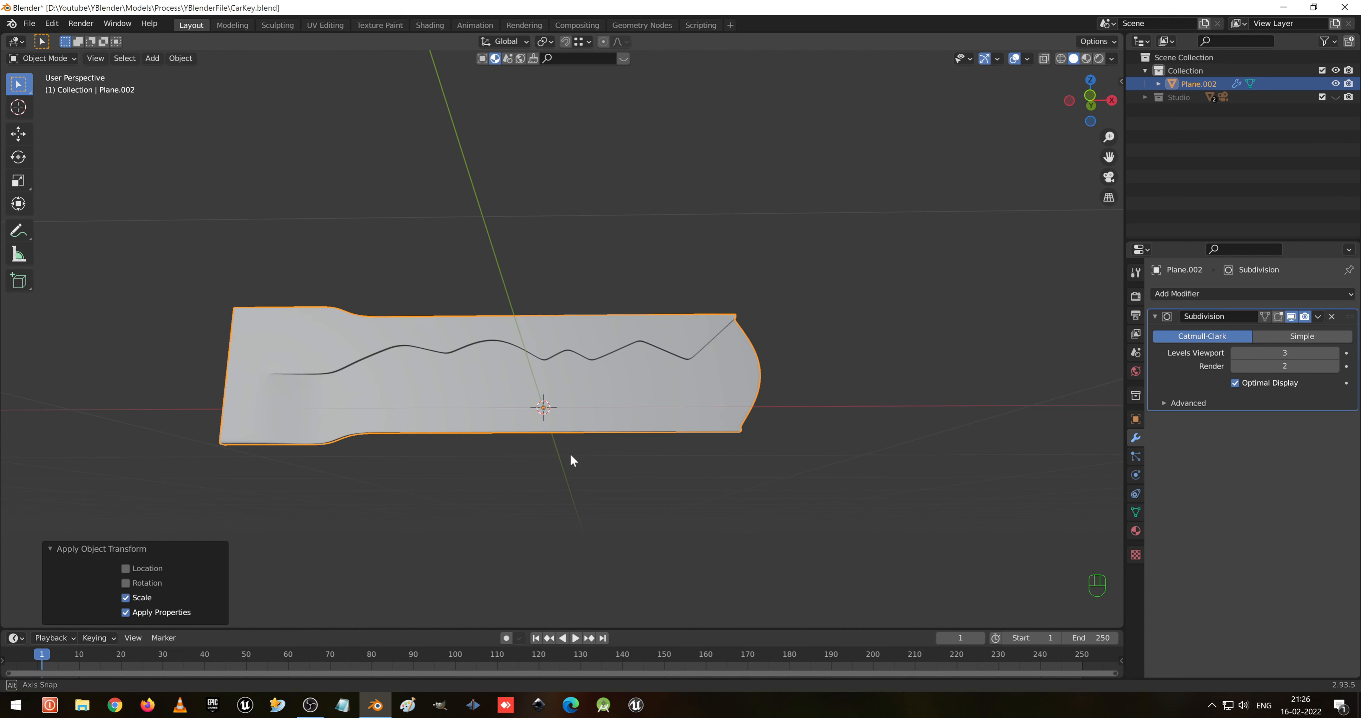
{"action": "middle_click_drag", "start_coordinate": [571, 462], "coordinate": [508, 437]}
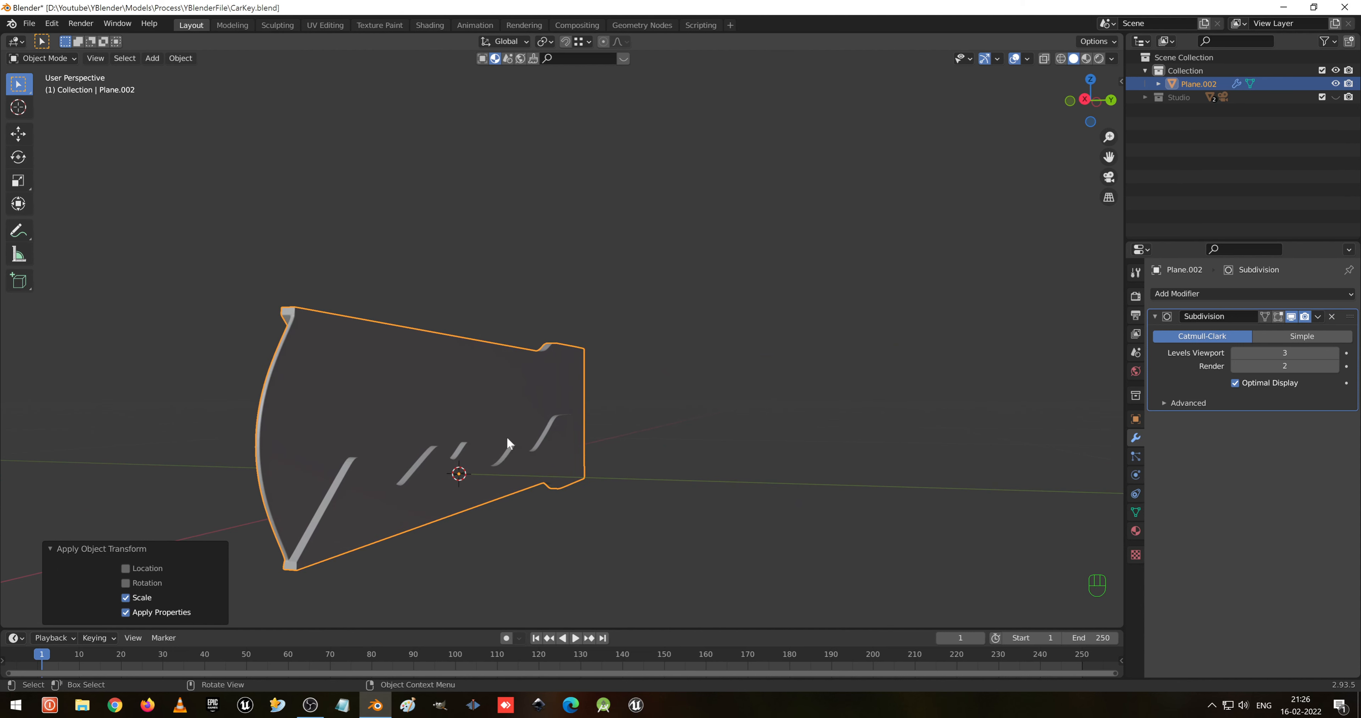
{"action": "key", "text": "s"}
{"action": "key", "text": "z"}
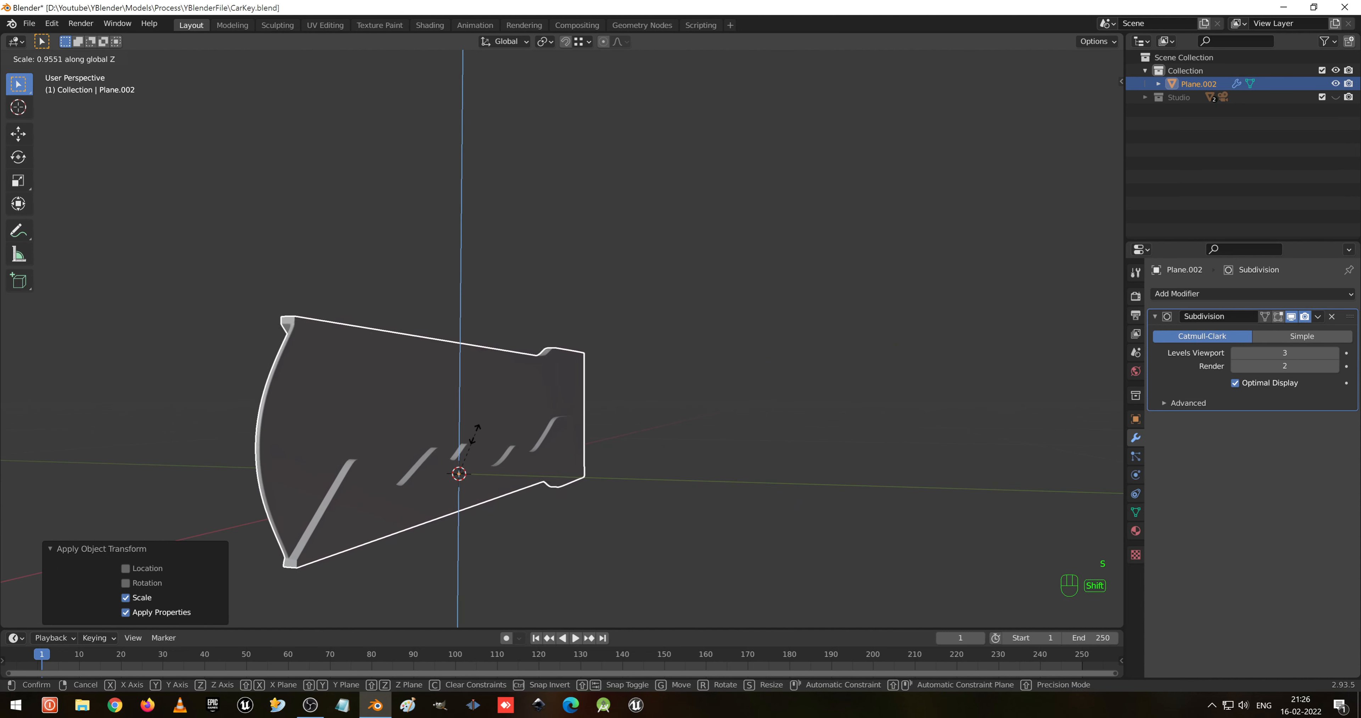
{"action": "left_click", "coordinate": [468, 441]}
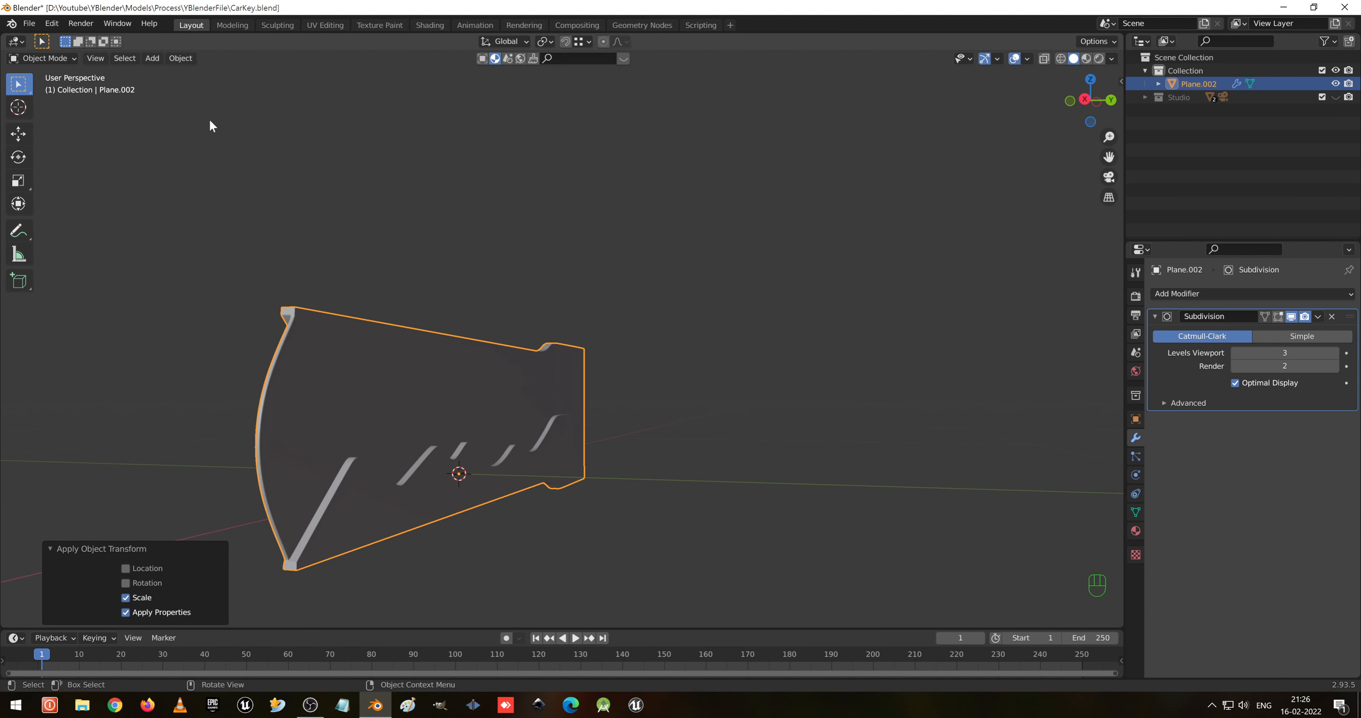
- Set the blade's origin to its Center of Mass (Surface)
{"action": "left_click", "coordinate": [181, 58]}
{"action": "mouse_move", "coordinate": [224, 88]}
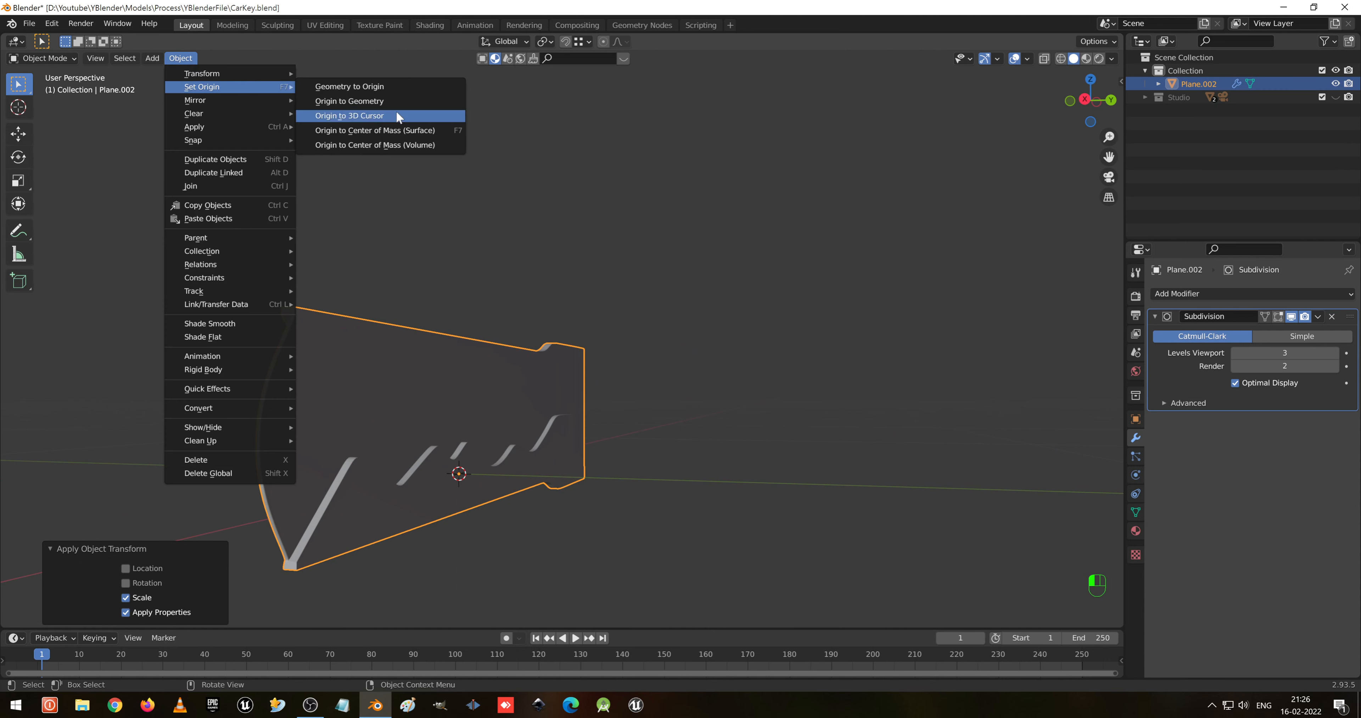
{"action": "left_click", "coordinate": [401, 130]}
{"action": "middle_click_drag", "start_coordinate": [405, 170], "coordinate": [464, 411]}
{"action": "key", "text": "s"}
{"action": "key", "text": "z"}
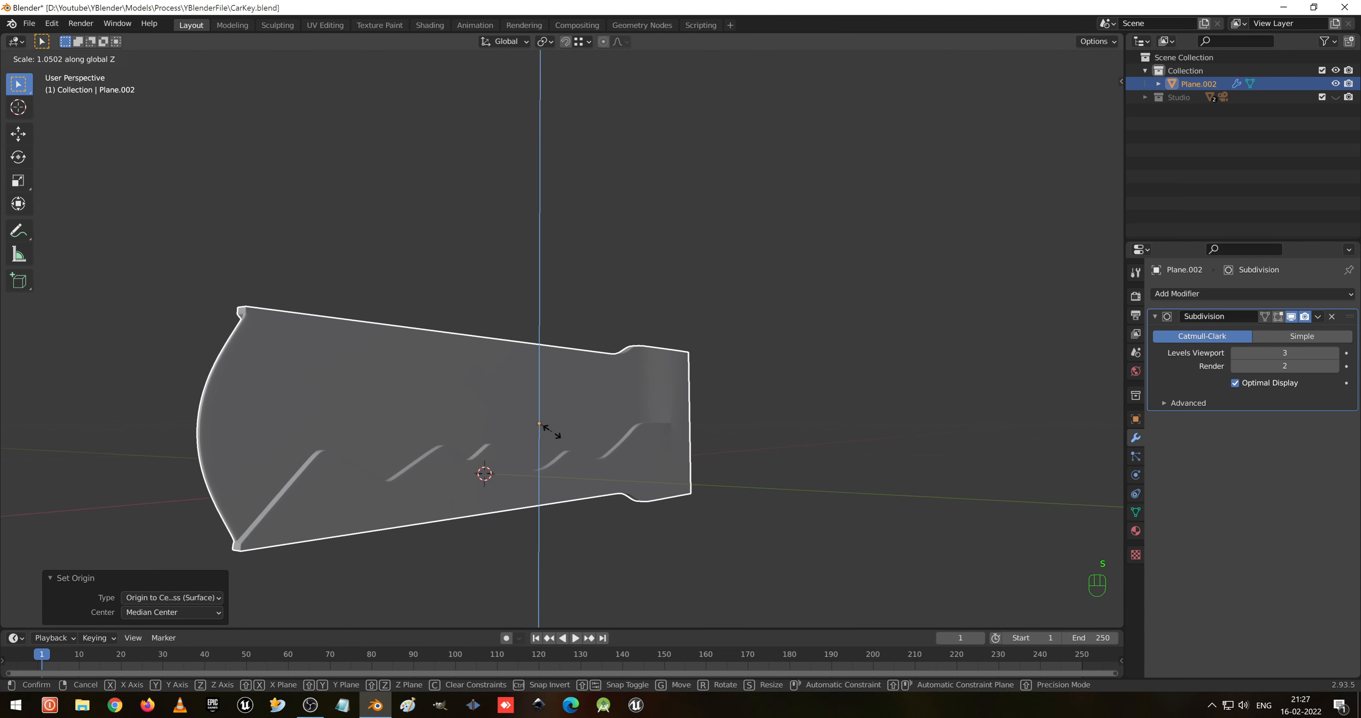
{"action": "right_click", "coordinate": [989, 444]}
- Scale the blade along the global Z axis by a factor of about 0.769 and check its proportions
{"action": "key", "text": "s"}
{"action": "key", "text": "z"}
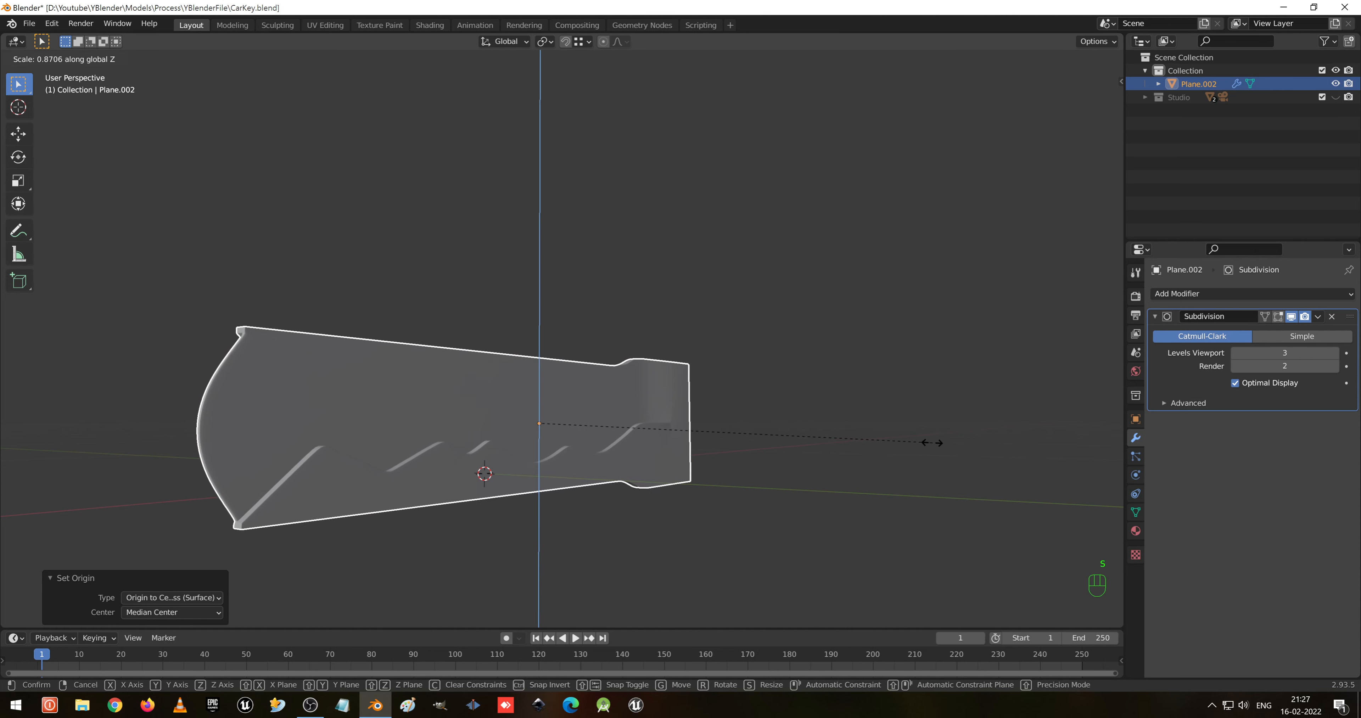
{"action": "left_click", "coordinate": [792, 442]}
{"action": "middle_click_drag", "start_coordinate": [446, 306], "coordinate": [671, 319]}
{"action": "scroll", "coordinate": [671, 319], "scroll_direction": "up", "scroll_amount": 3}
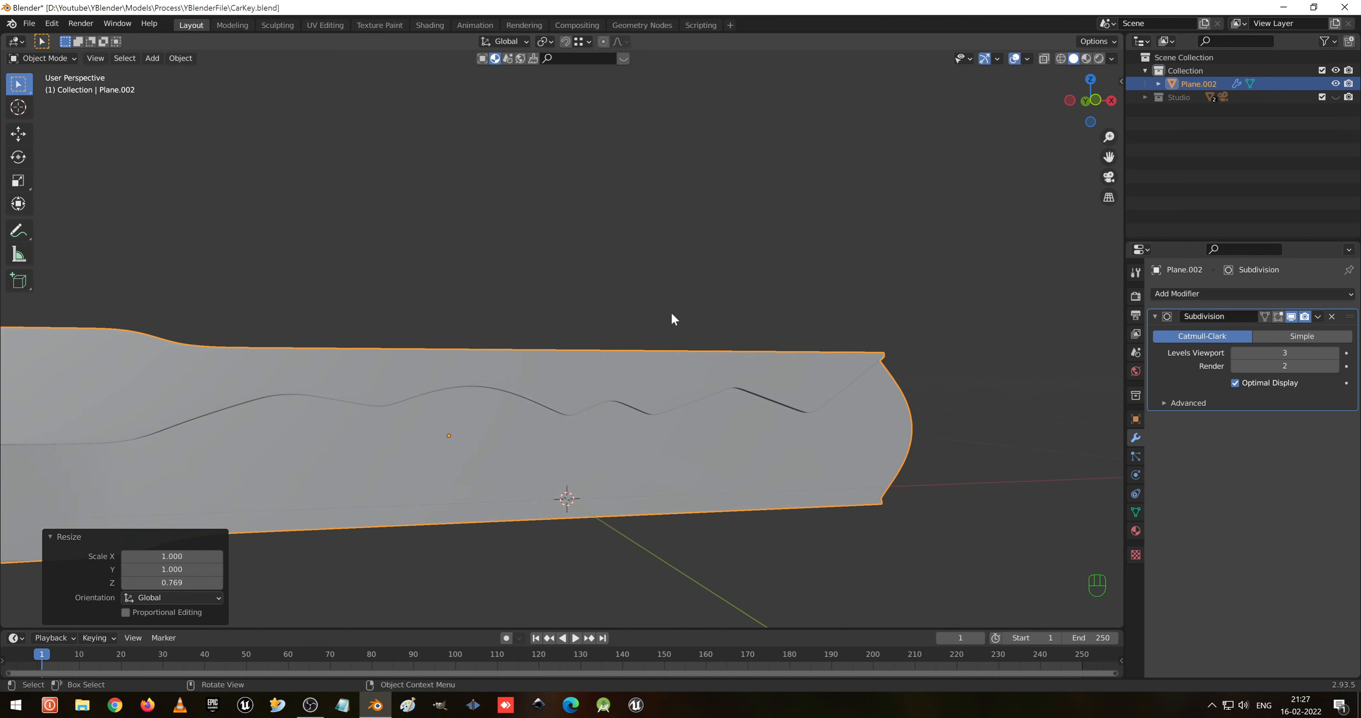
{"action": "scroll", "coordinate": [477, 295], "scroll_direction": "down", "scroll_amount": 4}
{"action": "middle_click_drag", "start_coordinate": [477, 295], "coordinate": [351, 295]}
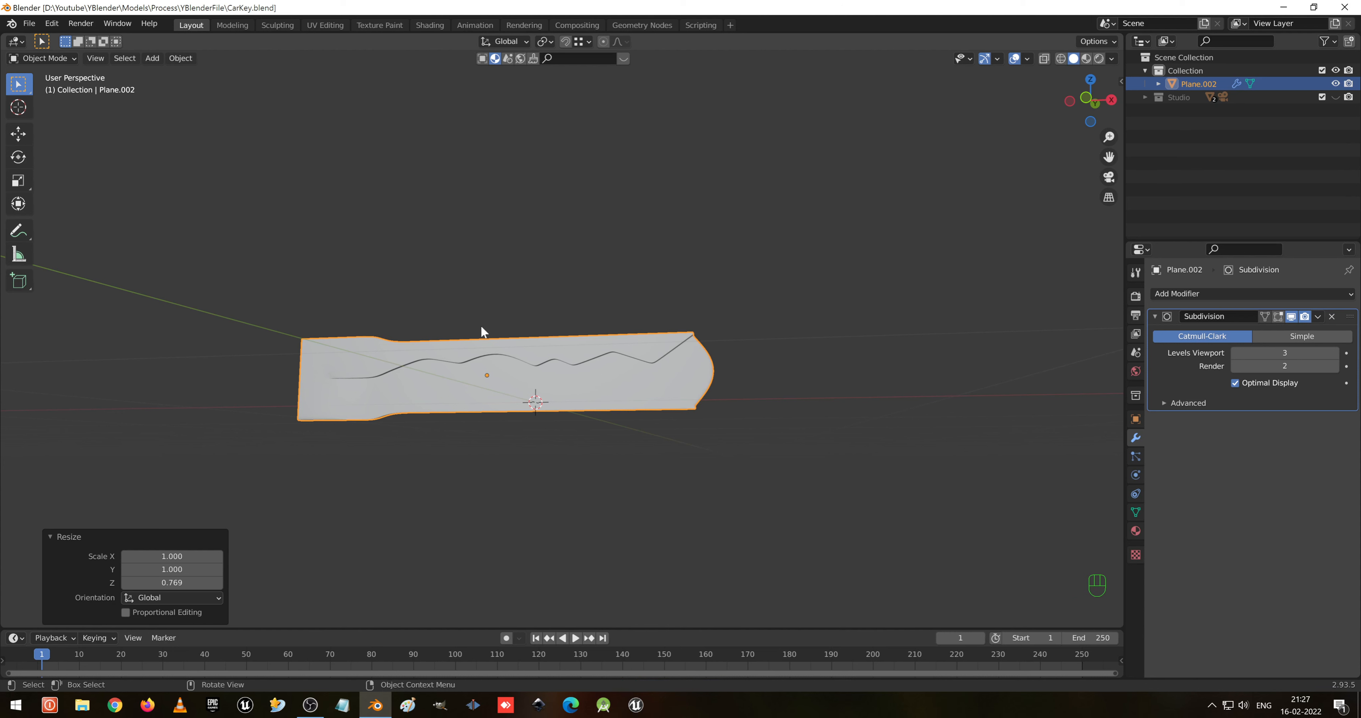
- Create a new material named Key for the blade and give it a light grey base color
{"action": "left_click", "coordinate": [1135, 530]}
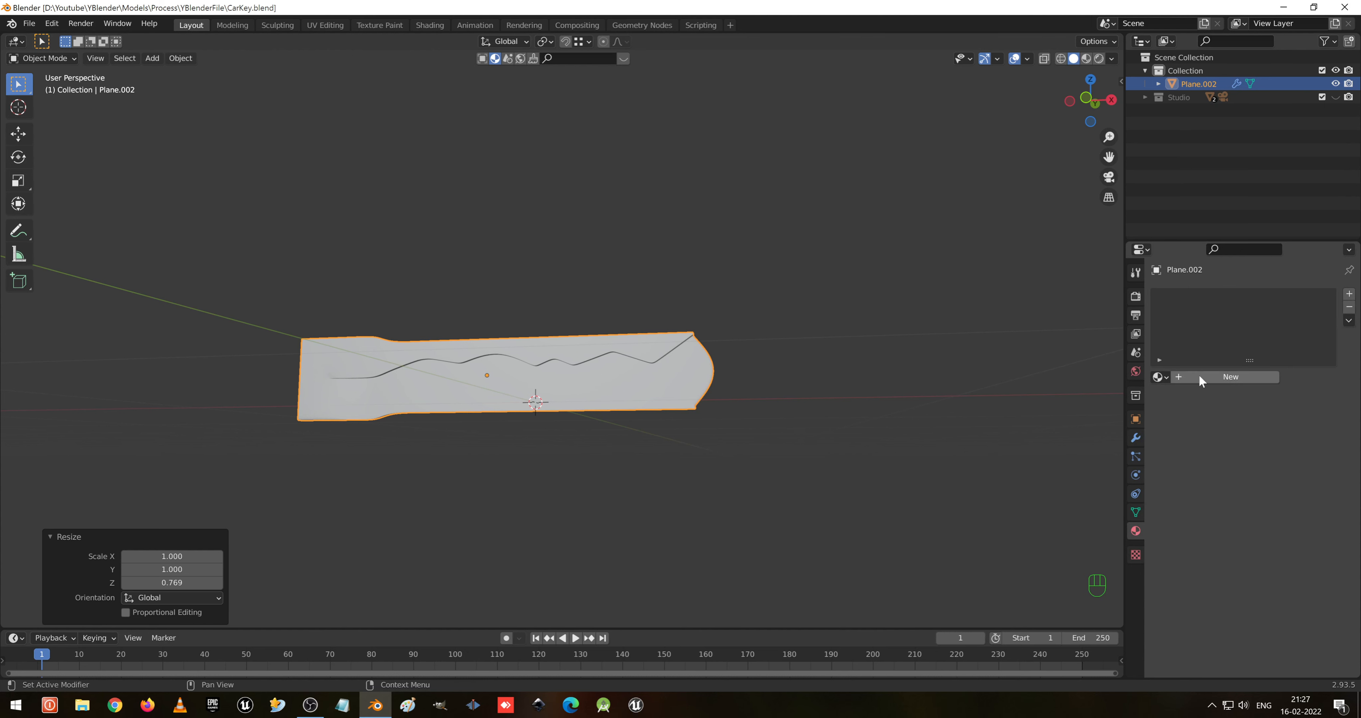
{"action": "left_click", "coordinate": [1215, 377]}
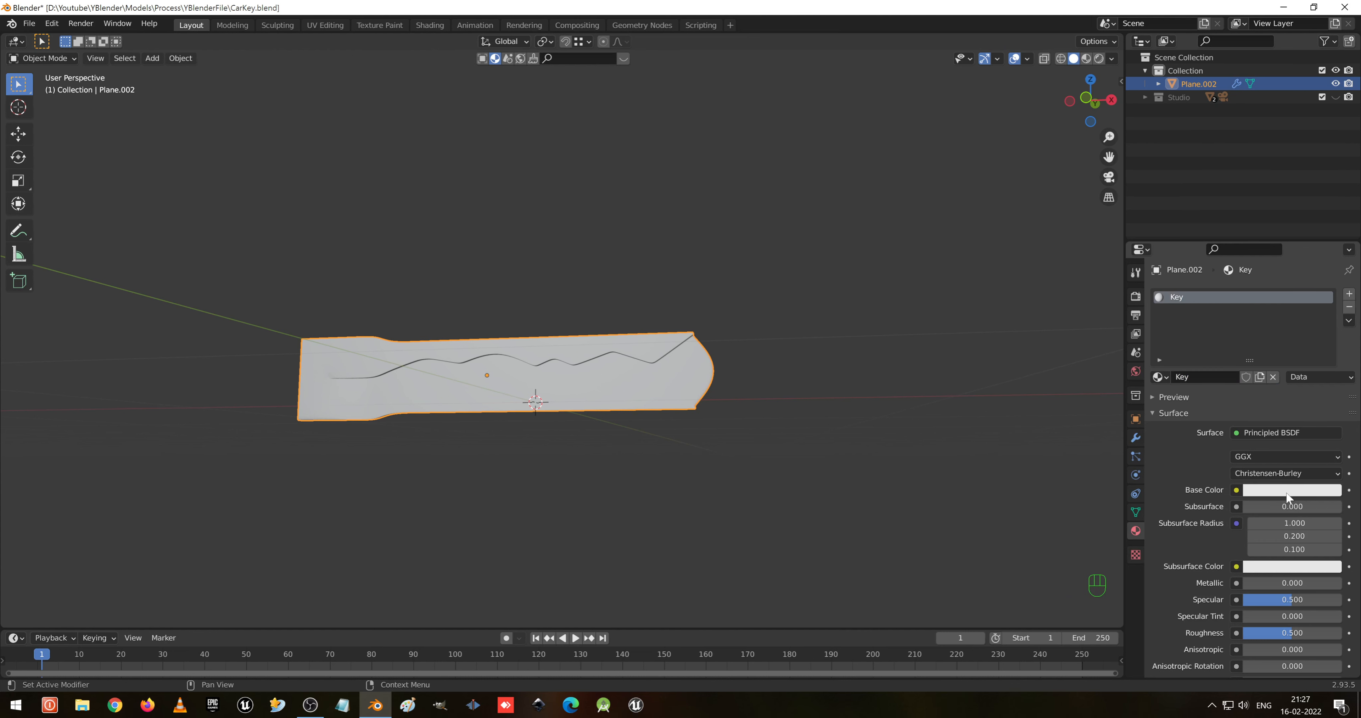
{"action": "left_click", "coordinate": [1309, 491]}
{"action": "left_click", "coordinate": [1331, 316]}
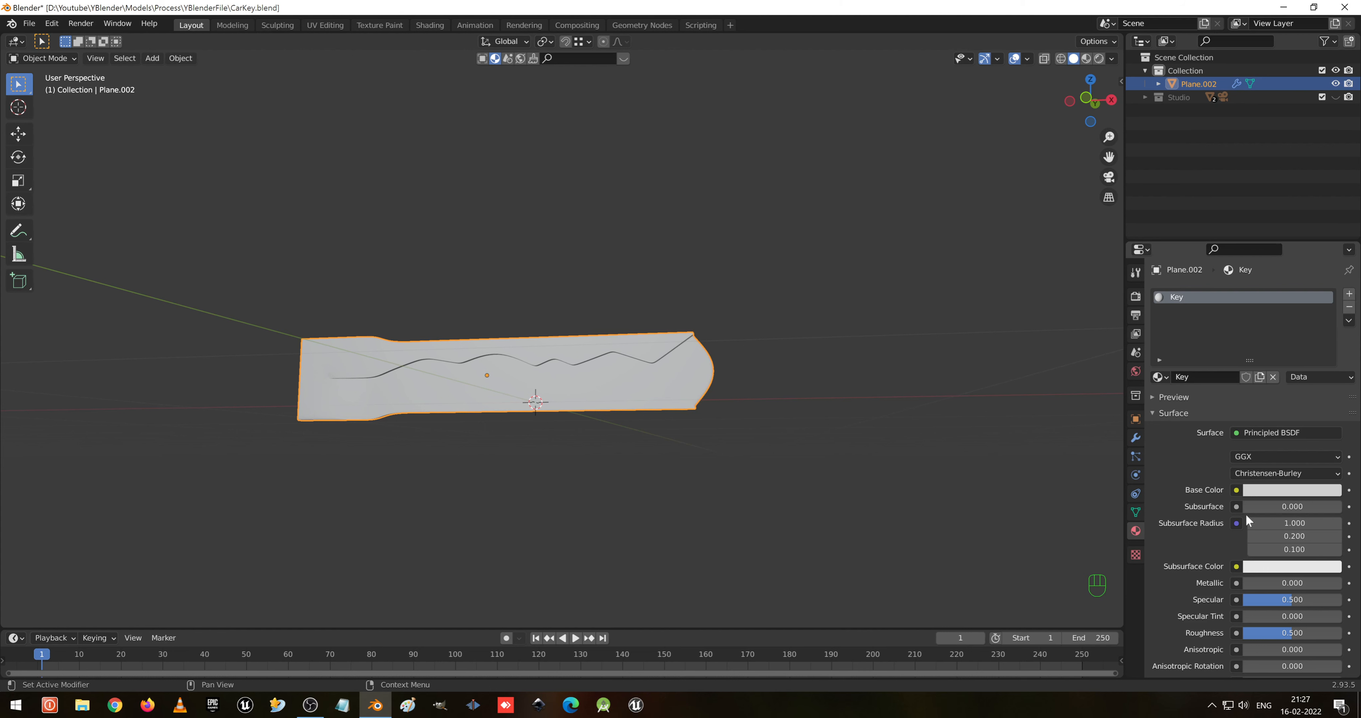
- Display the viewport in Material Preview and set the Key material's Metallic to 1.000 and Roughness to about 0.149
{"action": "key", "text": "z"}
{"action": "left_click", "coordinate": [698, 501]}
{"action": "left_click_drag", "start_coordinate": [1247, 583], "coordinate": [1341, 583]}
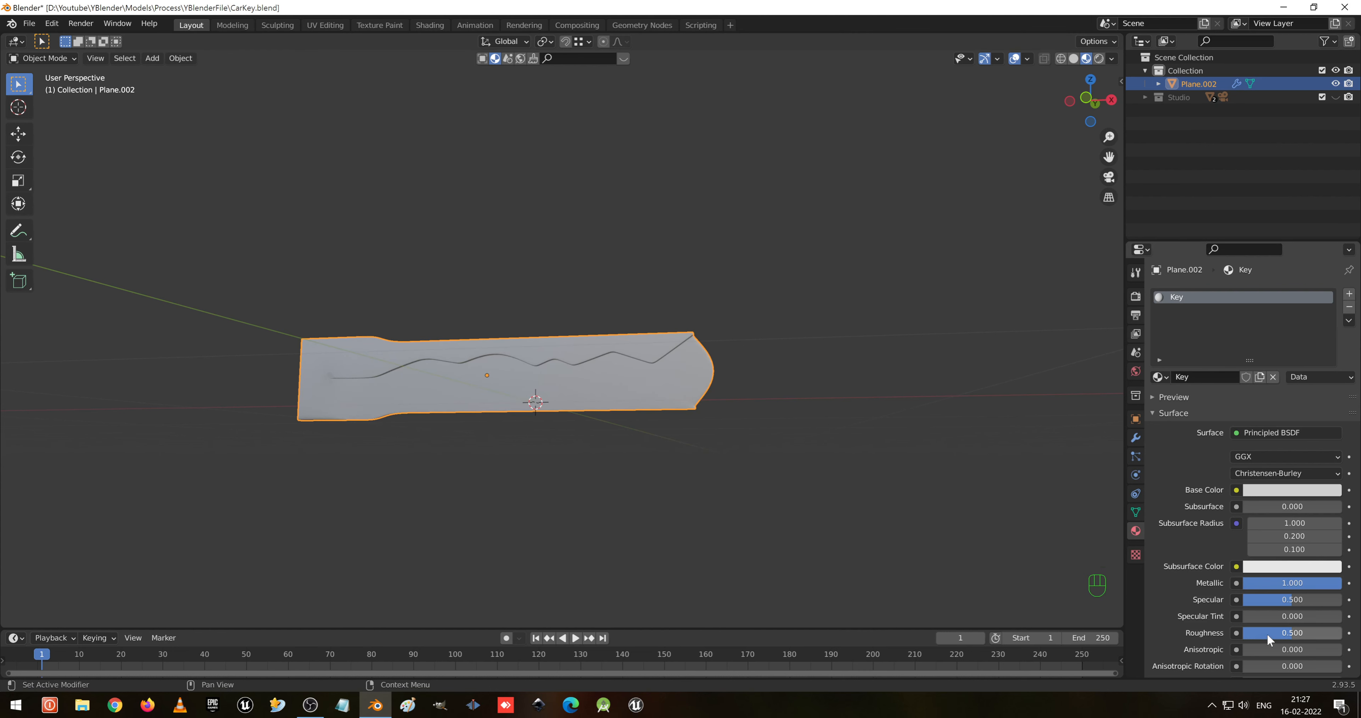
{"action": "left_click_drag", "start_coordinate": [1286, 632], "coordinate": [1259, 631]}
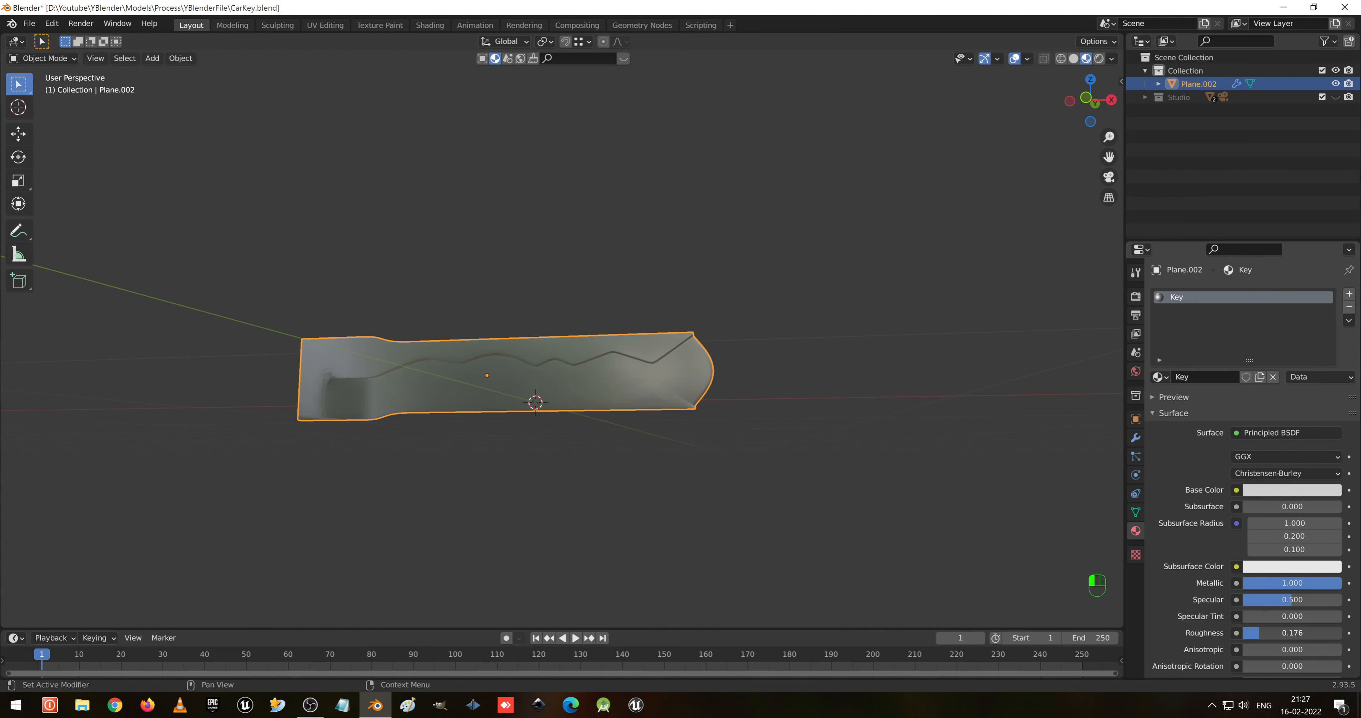
- Apply smooth shading to the key blade and look over its reflections
{"action": "middle_click_drag", "start_coordinate": [750, 459], "coordinate": [752, 360]}
{"action": "right_click", "coordinate": [715, 350]}
{"action": "left_click", "coordinate": [715, 349]}
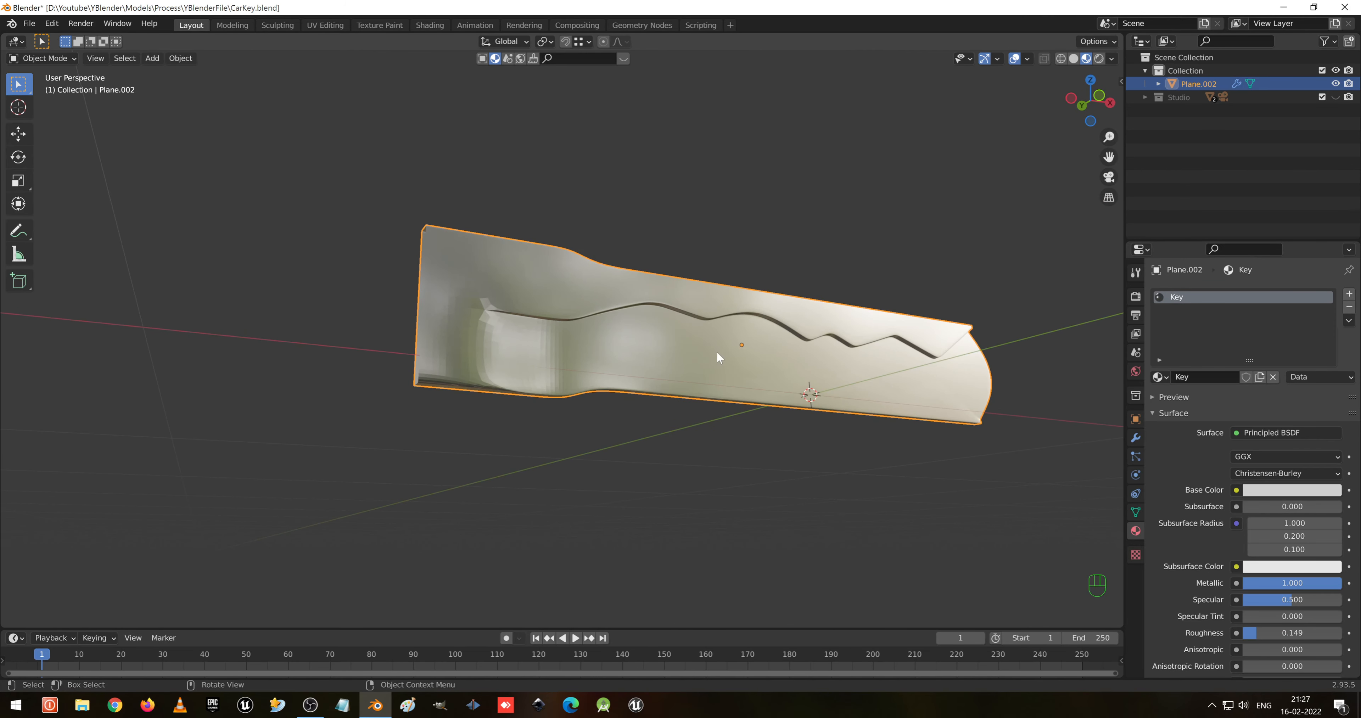
{"action": "right_click", "coordinate": [715, 350]}
{"action": "left_click", "coordinate": [709, 339]}
{"action": "middle_click_drag", "start_coordinate": [709, 339], "coordinate": [496, 330]}
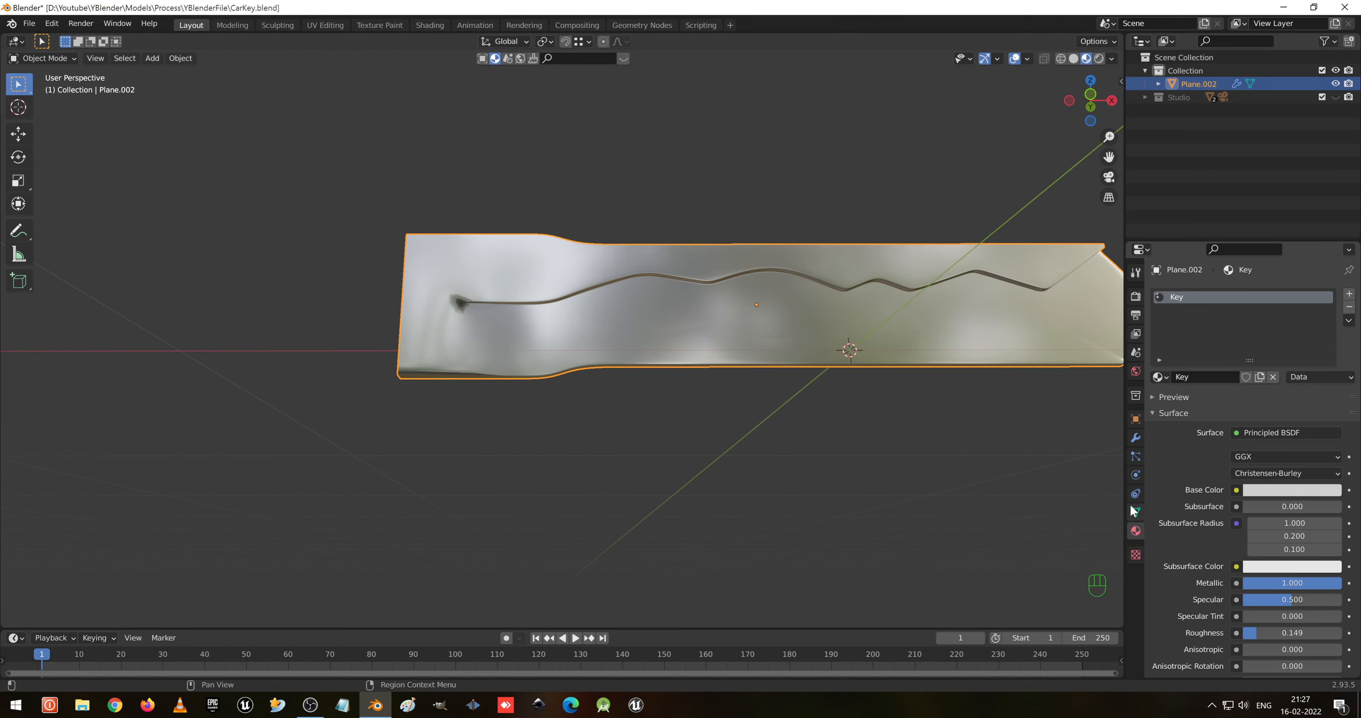
- Enable Auto Smooth at 30° for the blade's normals and inspect the groove and tip shading
{"action": "left_click", "coordinate": [1135, 512]}
{"action": "left_click", "coordinate": [1234, 540]}
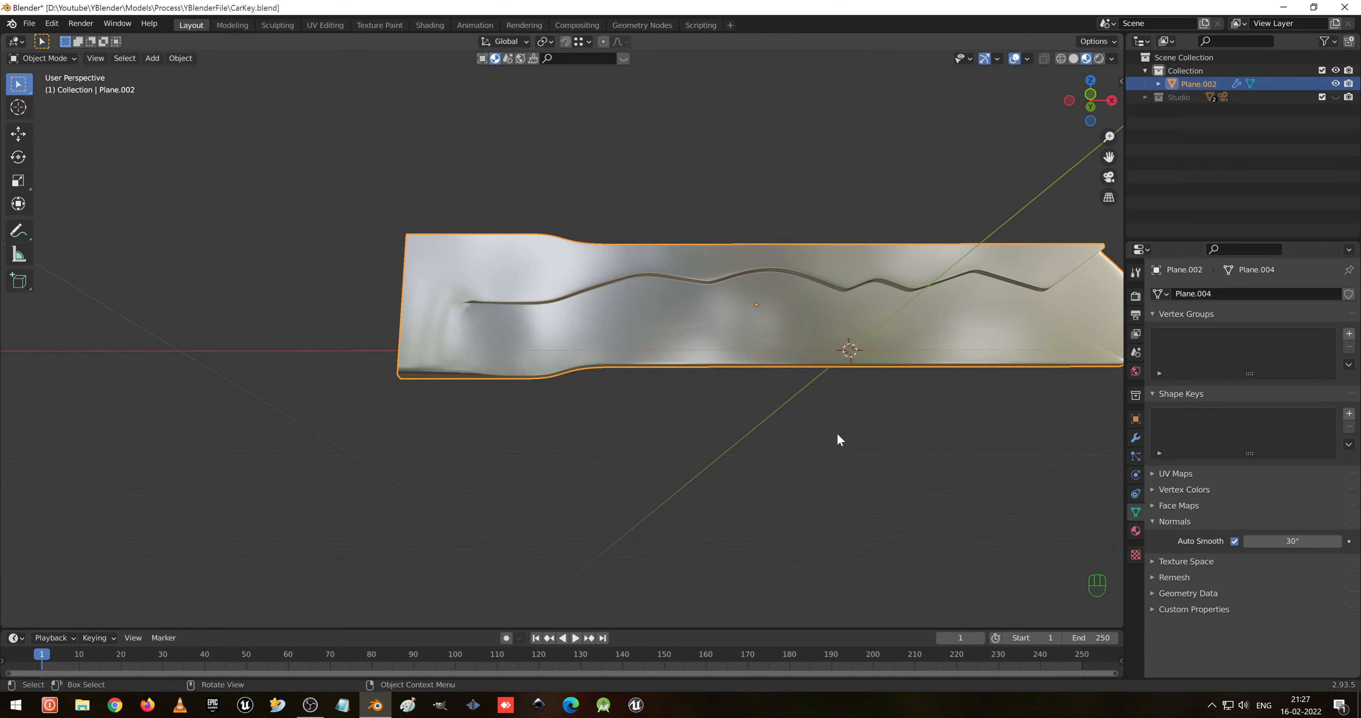
{"action": "middle_click_drag", "start_coordinate": [838, 440], "coordinate": [698, 384]}
{"action": "scroll", "coordinate": [702, 362], "scroll_direction": "up", "scroll_amount": 6}
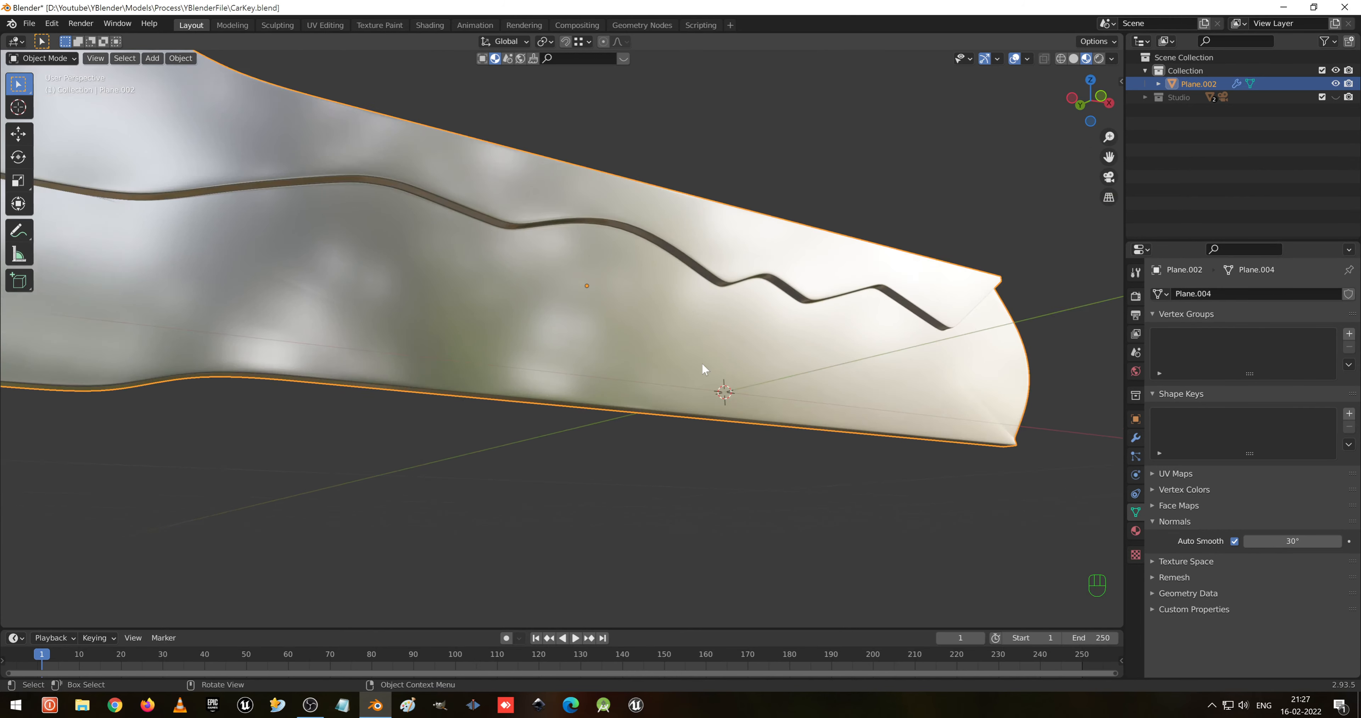
{"action": "scroll", "coordinate": [732, 371], "scroll_direction": "down", "scroll_amount": 2}
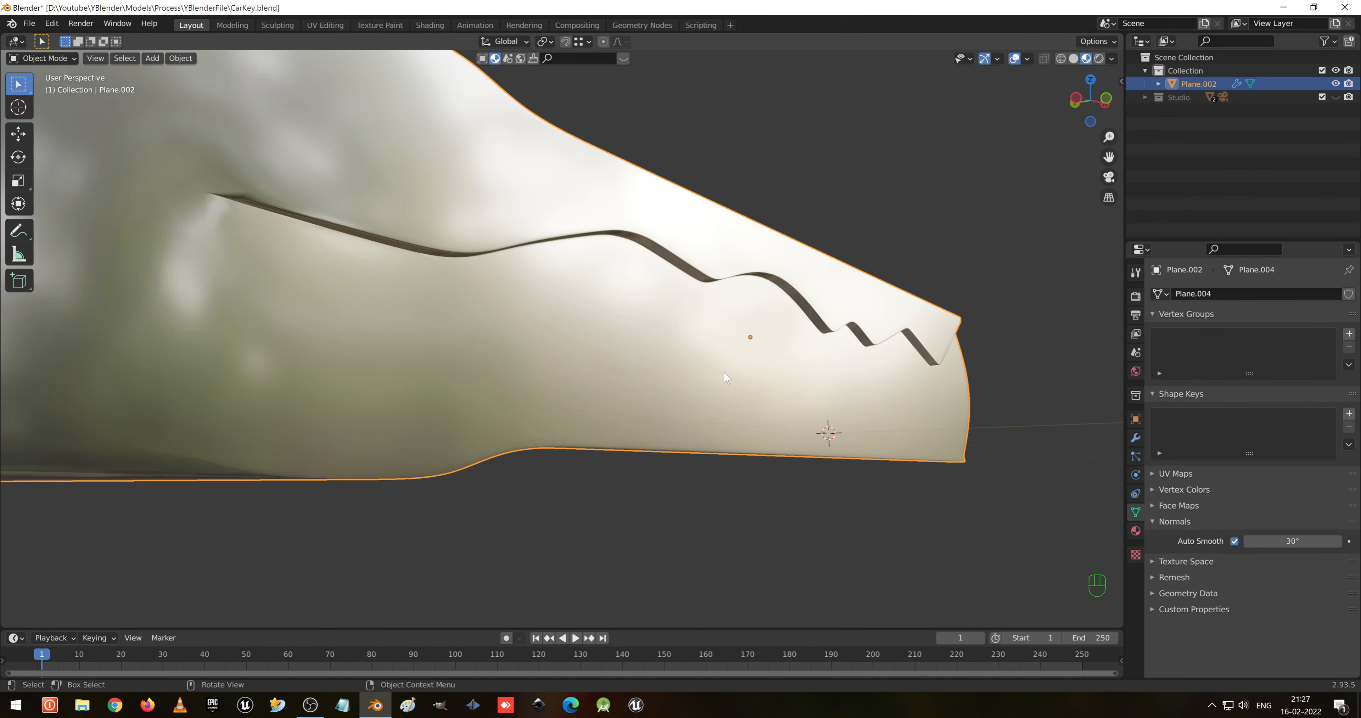
- Adjust the Key material's Roughness to about 0.253 for softer reflections on the blade and save the file
{"action": "left_click", "coordinate": [1134, 531]}
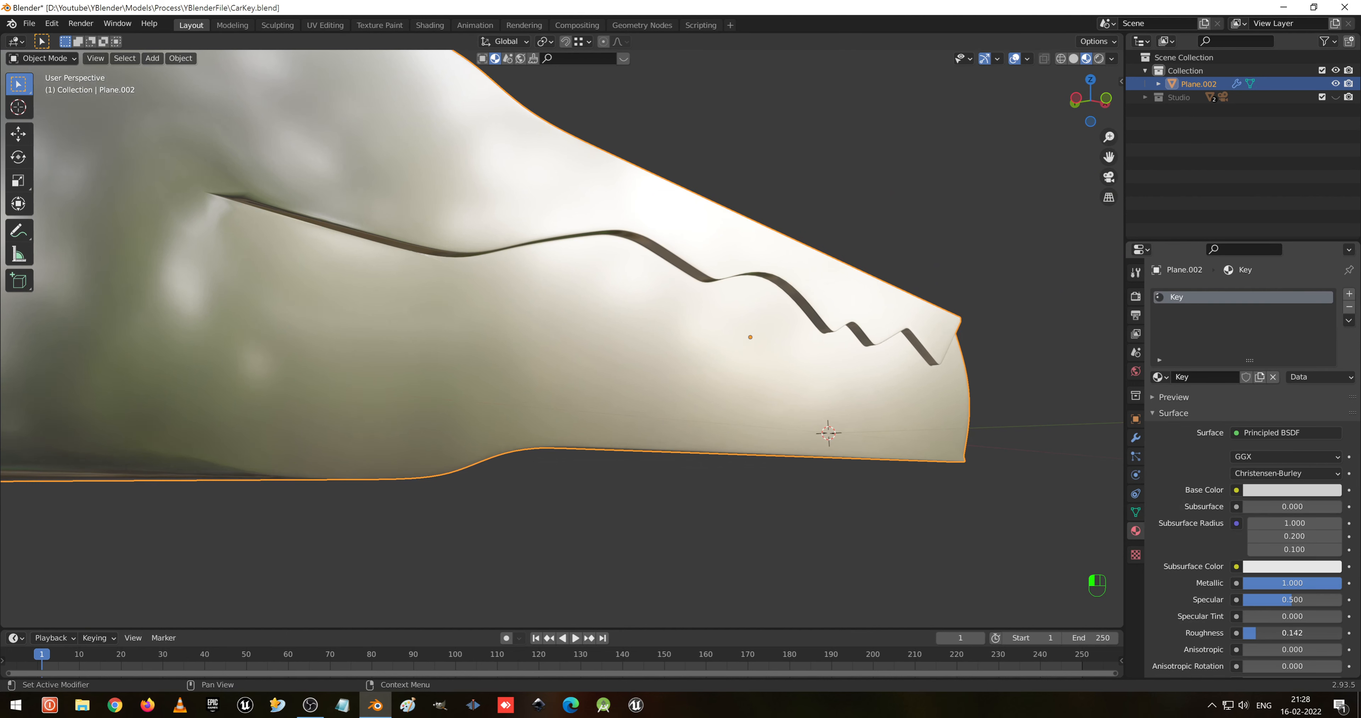
{"action": "left_click_drag", "start_coordinate": [1255, 632], "coordinate": [1250, 633]}
{"action": "middle_click_drag", "start_coordinate": [771, 417], "coordinate": [497, 331]}
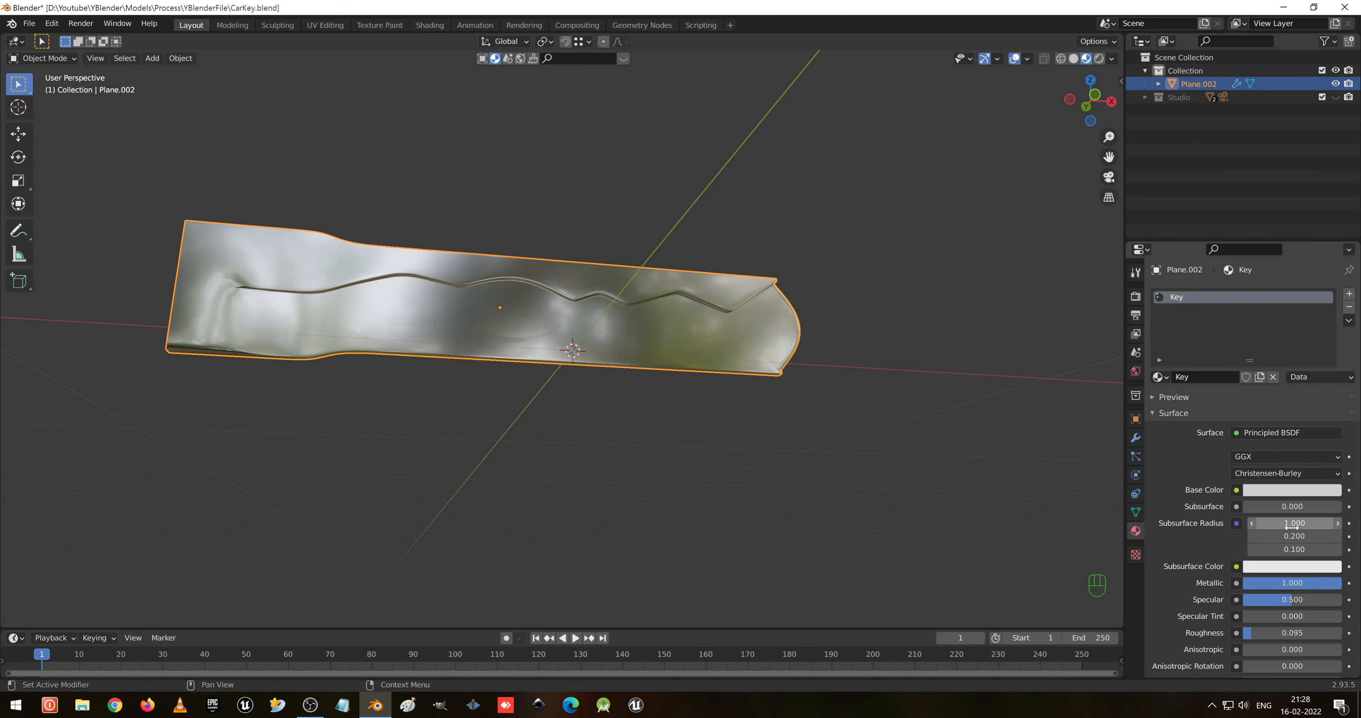
{"action": "left_click", "coordinate": [1278, 488]}
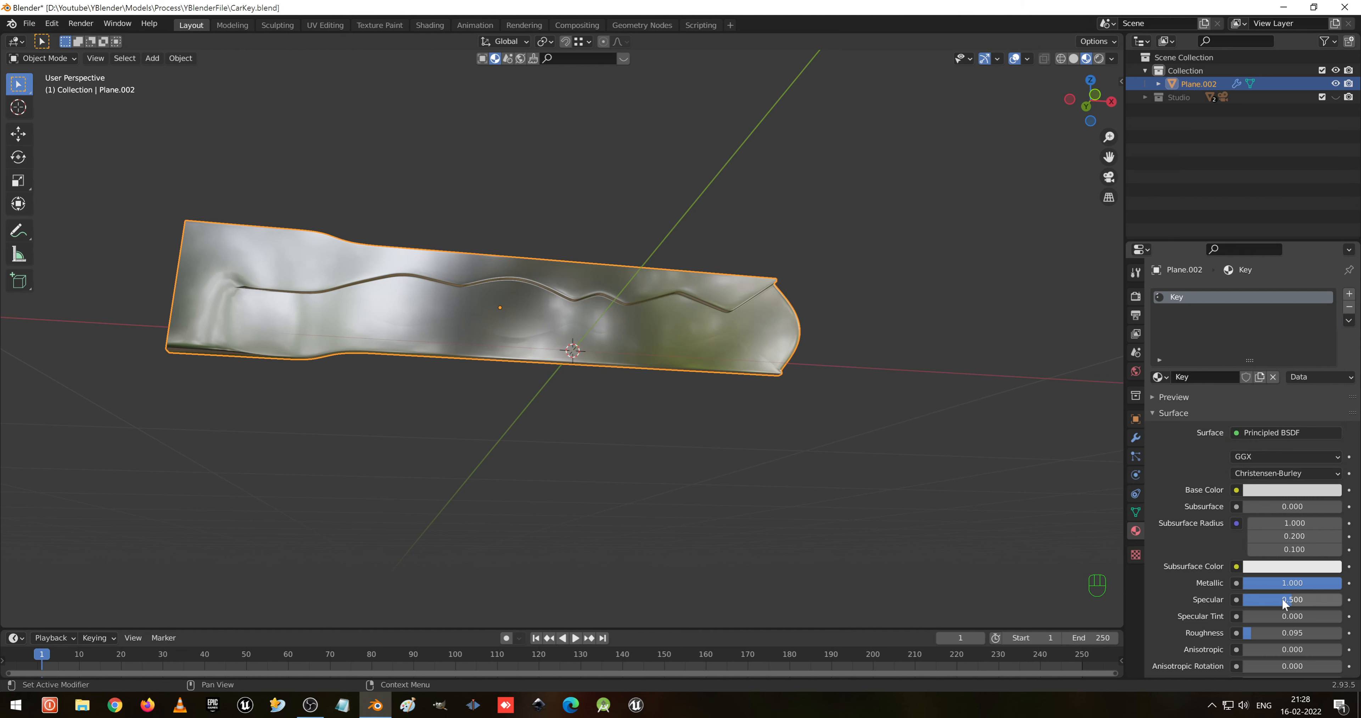
{"action": "left_click_drag", "start_coordinate": [1248, 631], "coordinate": [1262, 631]}
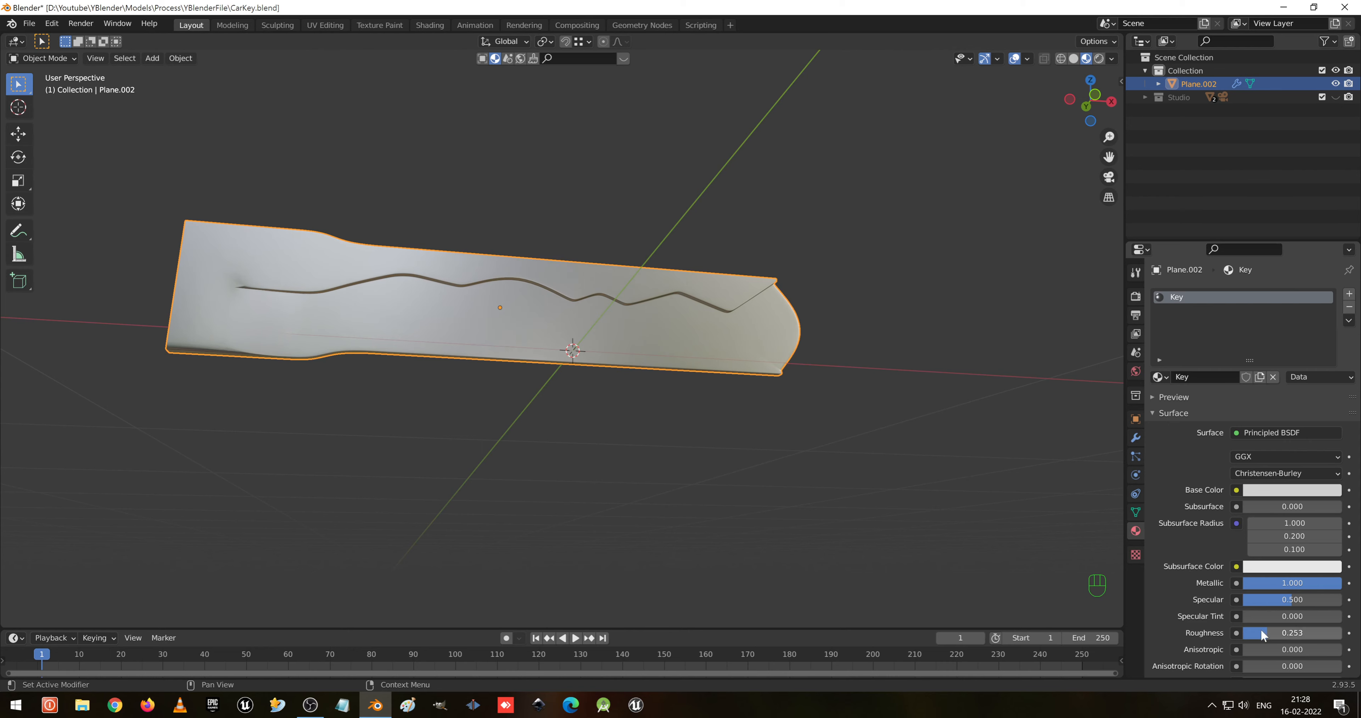
{"action": "middle_click_drag", "start_coordinate": [824, 412], "coordinate": [767, 385]}
{"action": "key", "text": "ctrl+s"}
- View the blade from the side, switch the viewport to Solid shading and save CarKey.blend again
{"action": "middle_click_drag", "start_coordinate": [669, 255], "coordinate": [697, 362]}
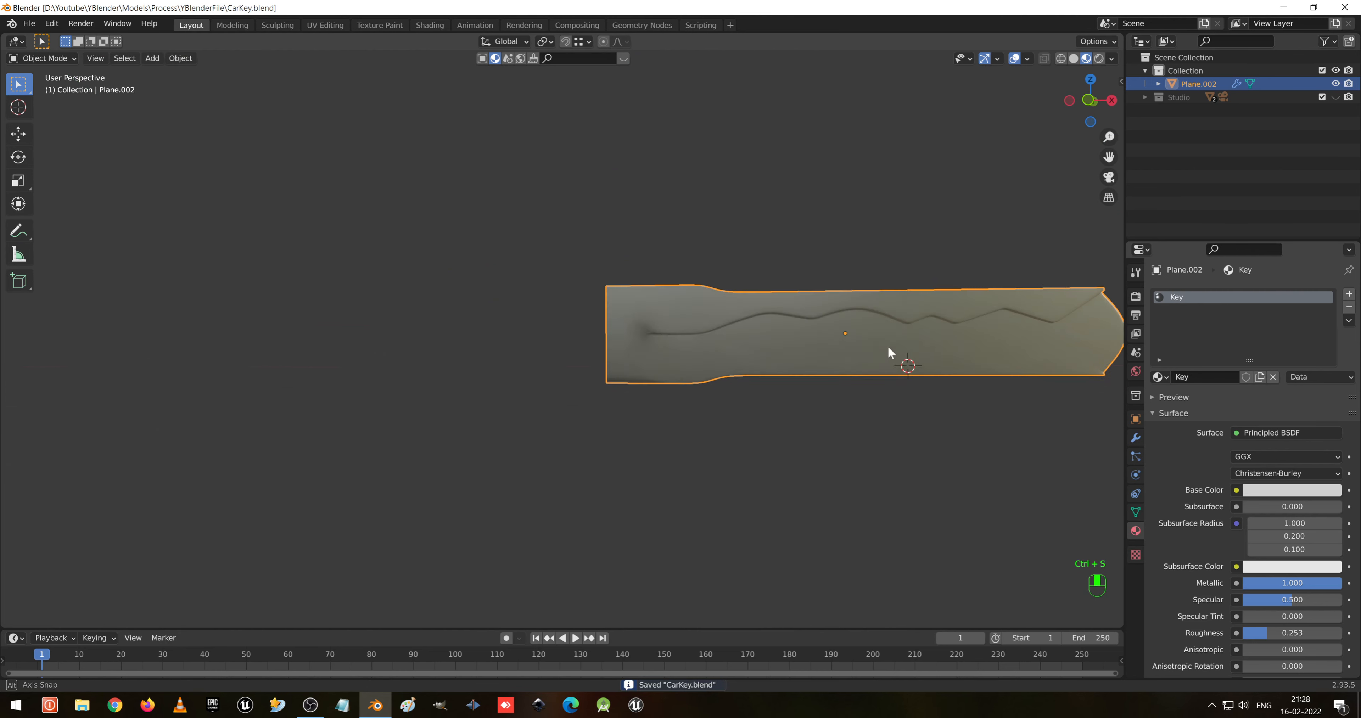
{"action": "mouse_move", "coordinate": [889, 349]}
{"action": "middle_mouse_down"}
{"action": "mouse_move", "coordinate": [880, 334]}
{"action": "mouse_move", "coordinate": [957, 334]}
{"action": "mouse_move", "coordinate": [736, 353]}
{"action": "mouse_move", "coordinate": [878, 355]}
{"action": "middle_mouse_up"}
{"action": "key", "text": "z"}
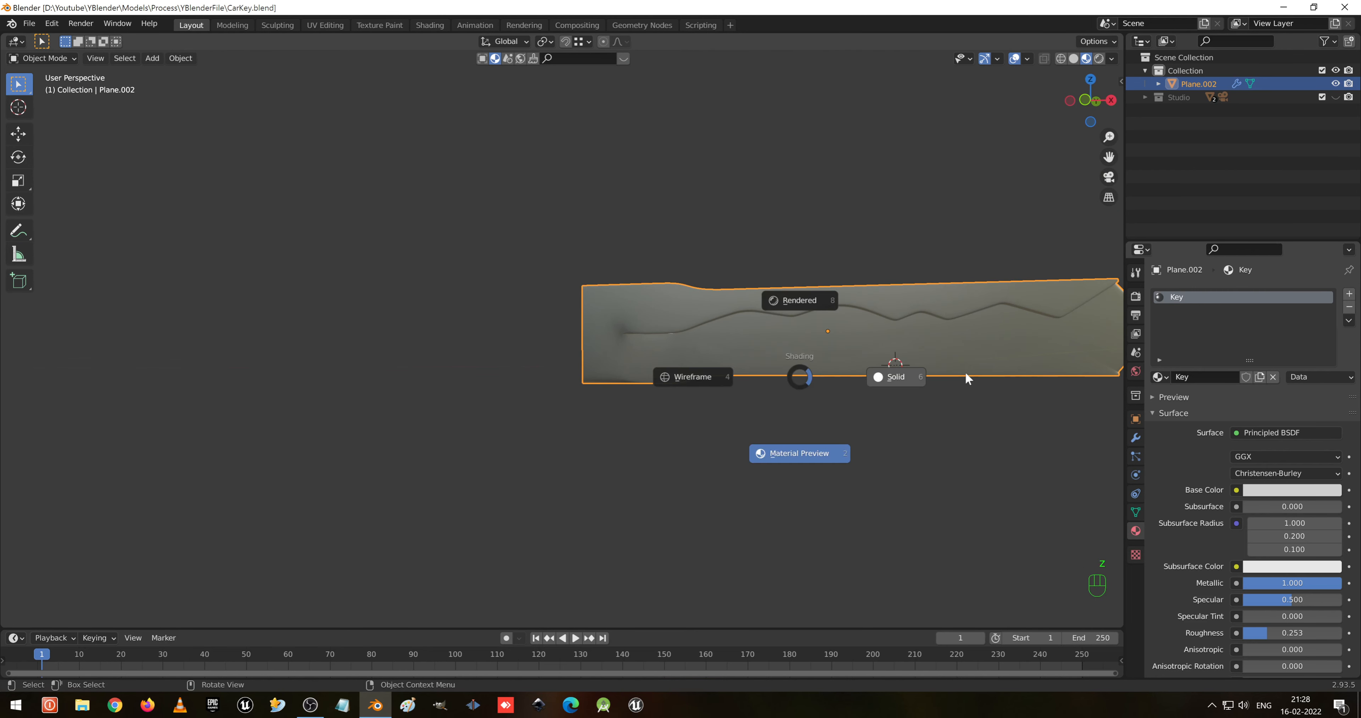
{"action": "left_click", "coordinate": [966, 376]}
{"action": "key", "text": "ctrl+s"}
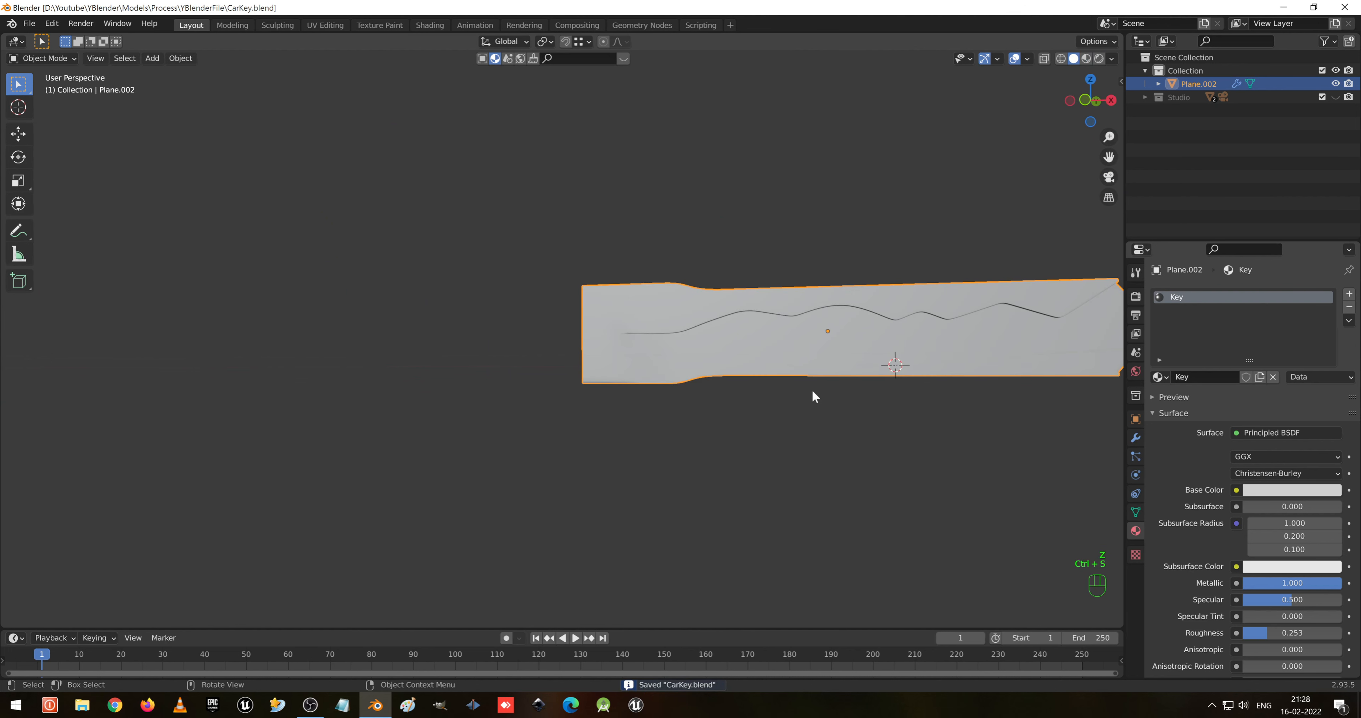